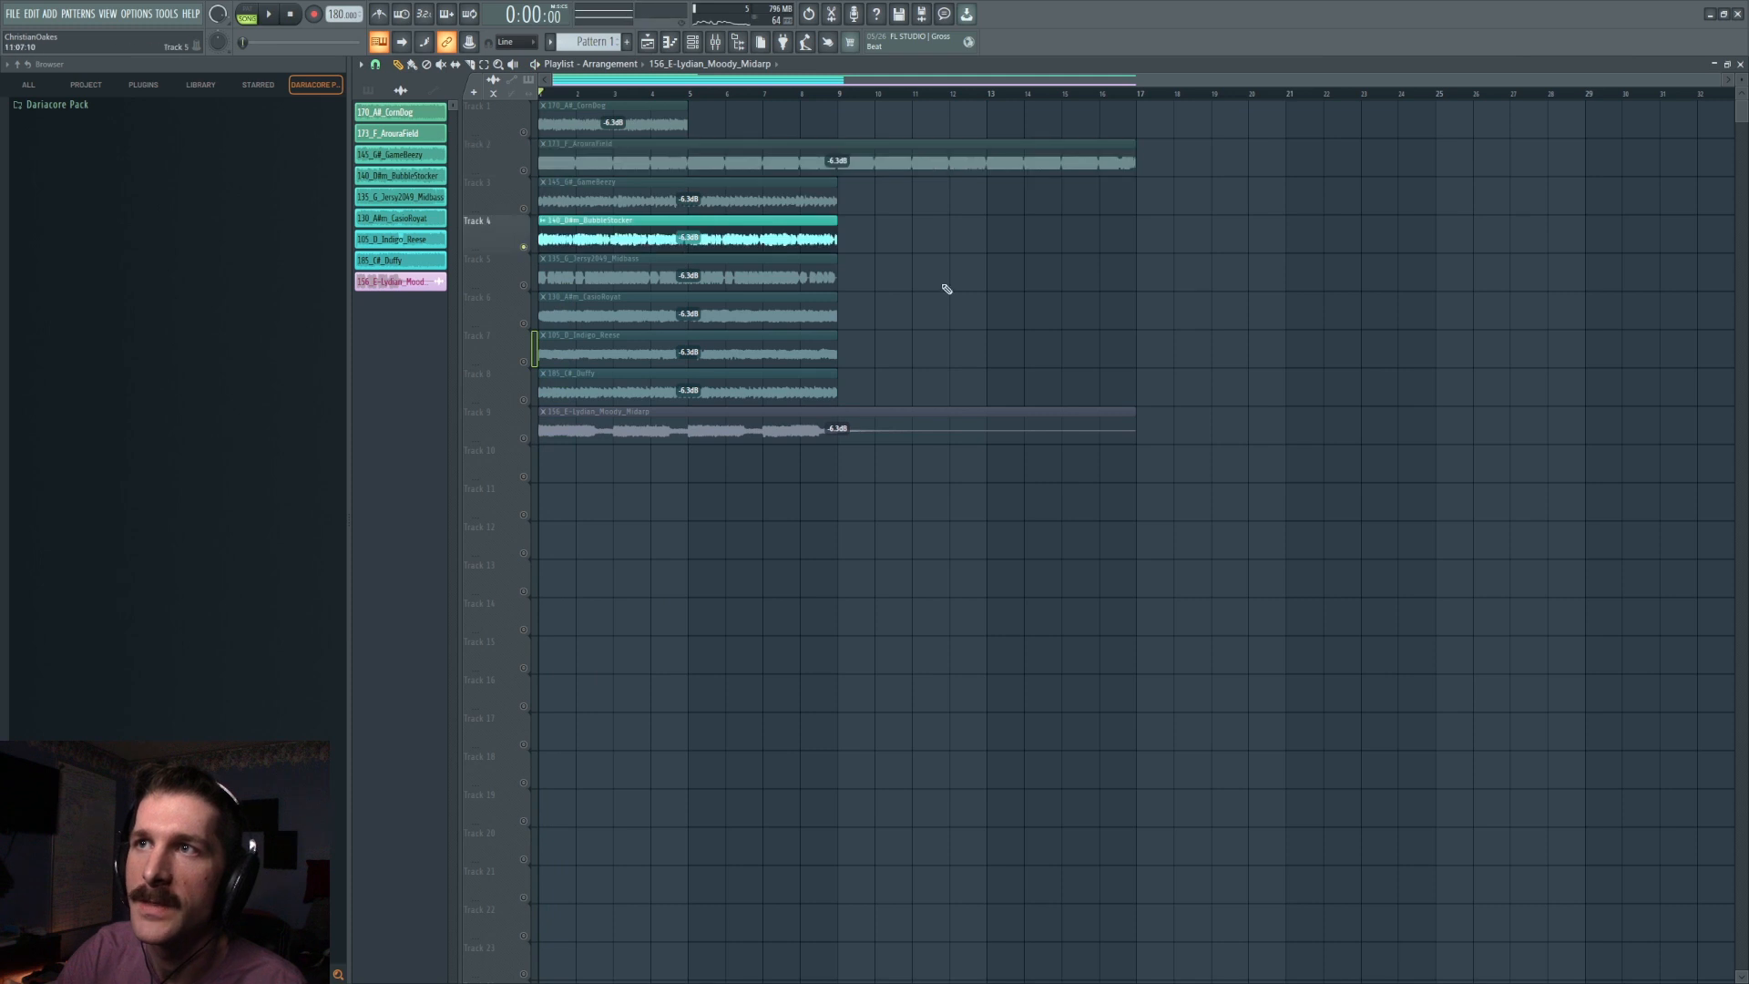
Solo Tracks 6, 8 and 9 in turn in the playlist and audition their dry audio loops.
key(space)
right_click(524, 323)
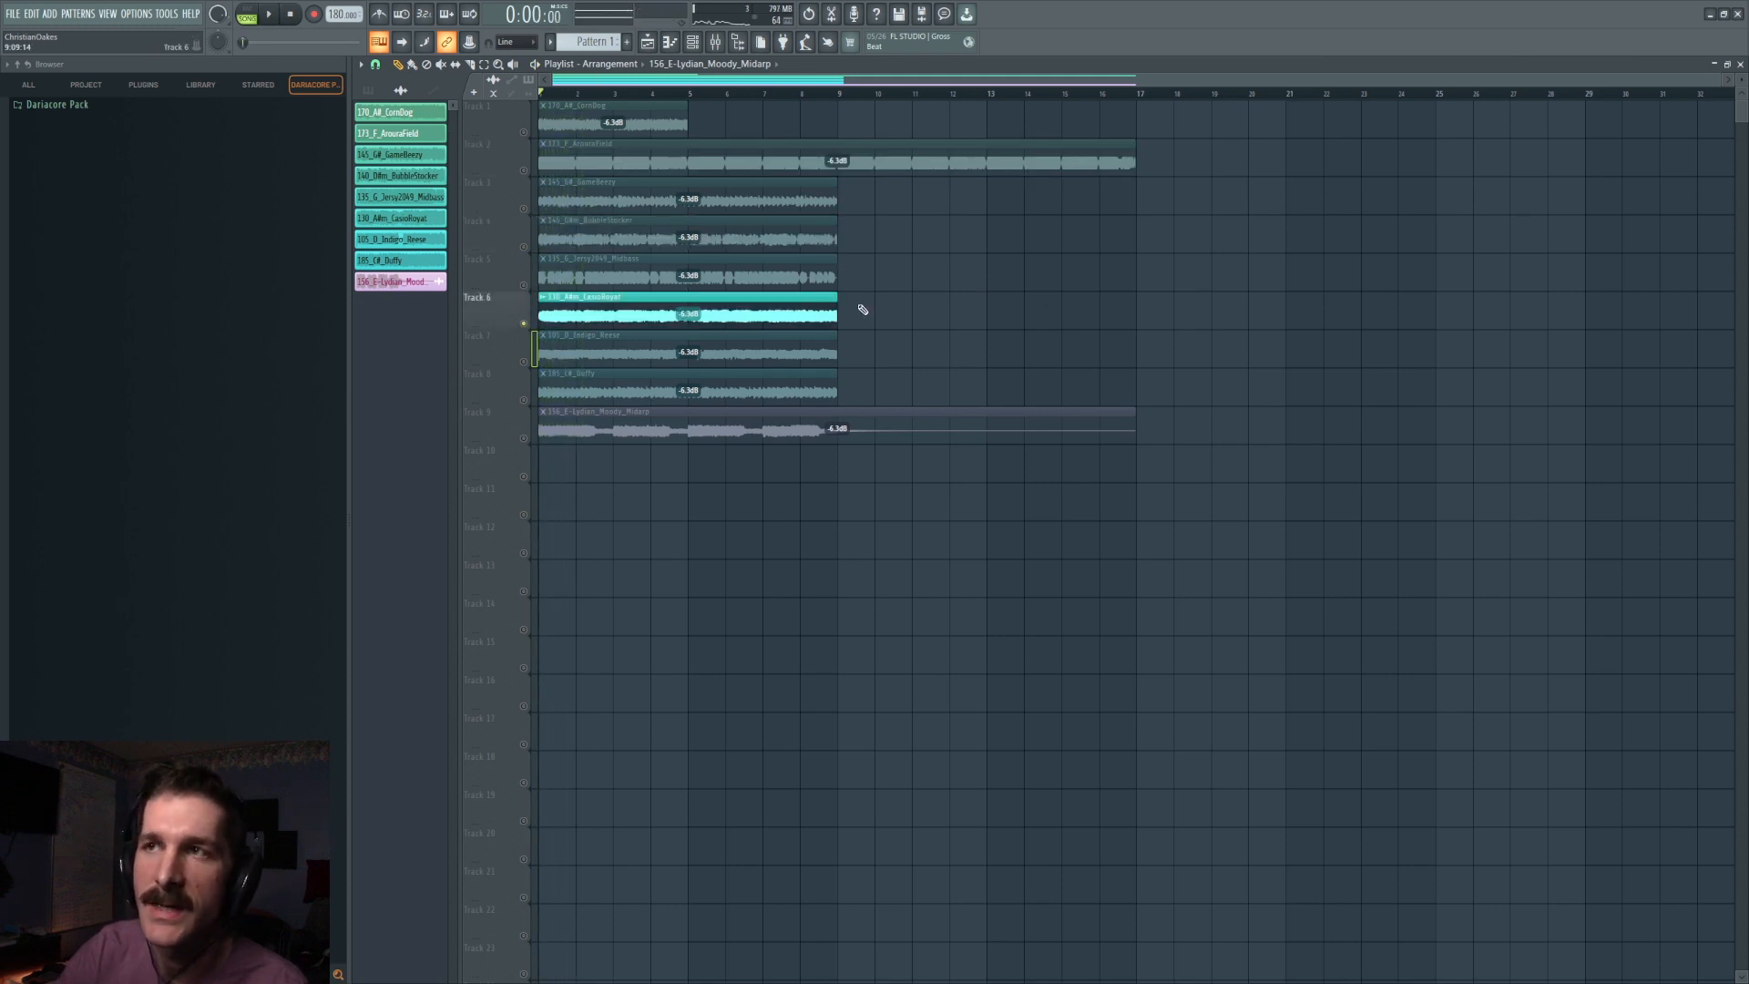
key(space)
key(space)
right_click(524, 399)
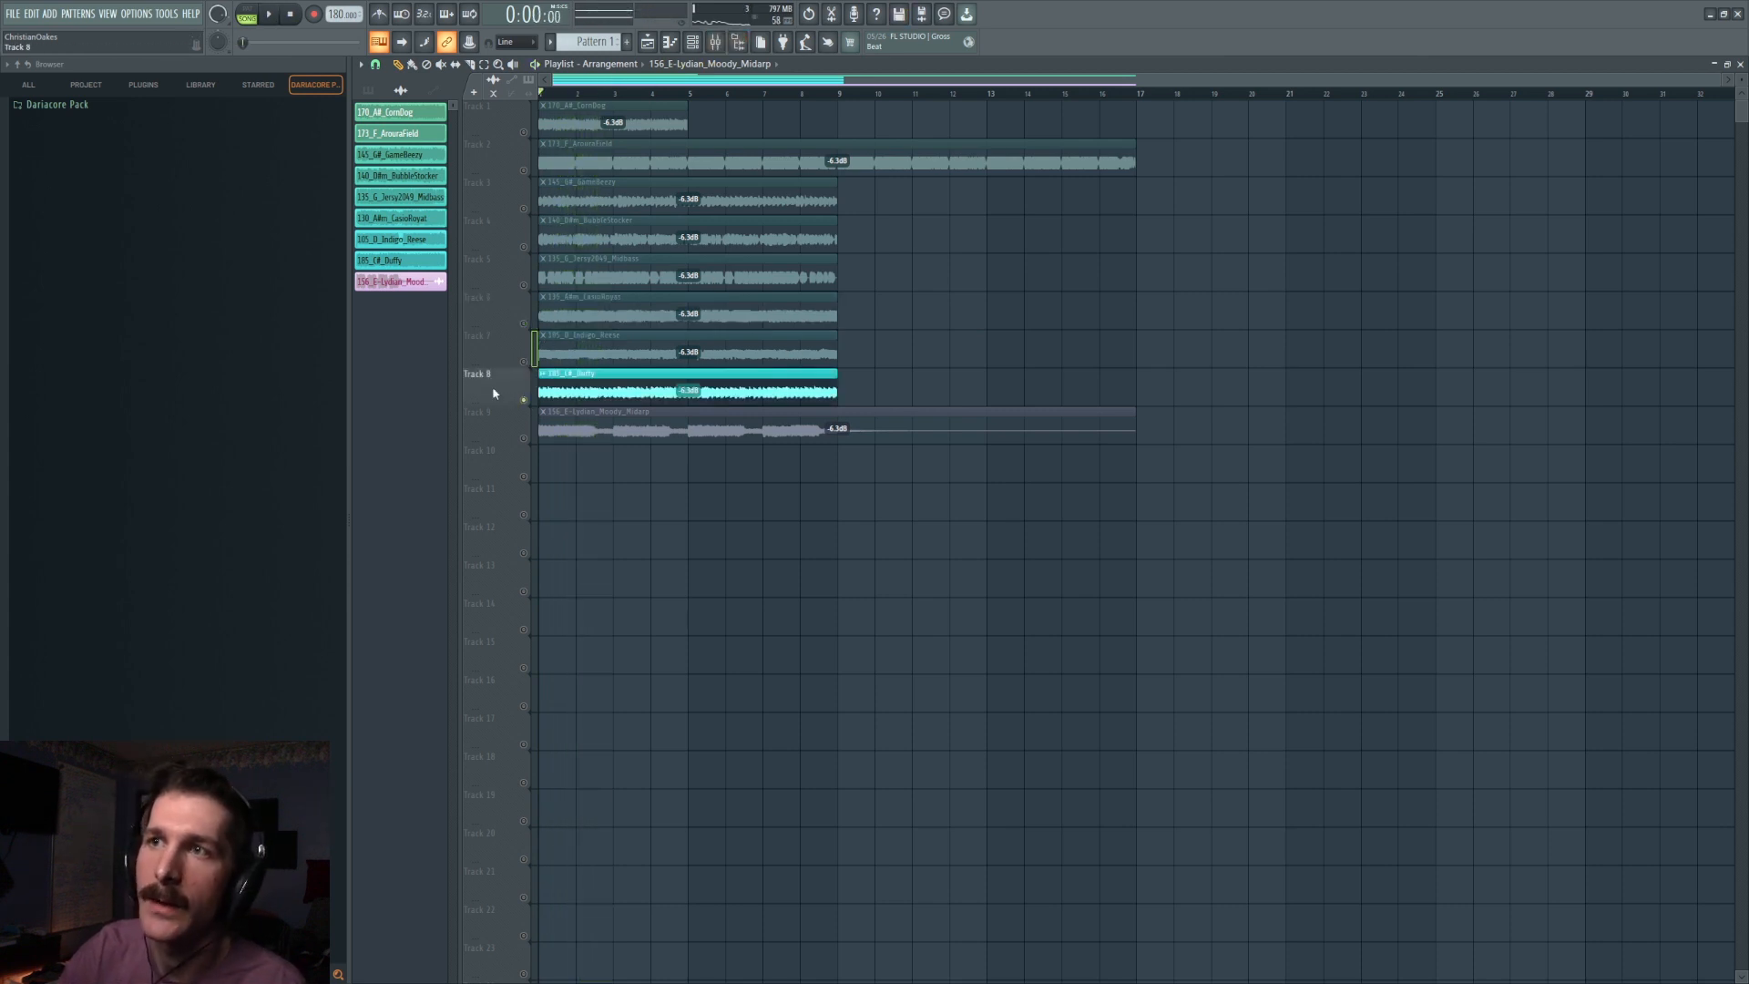
right_click(525, 439)
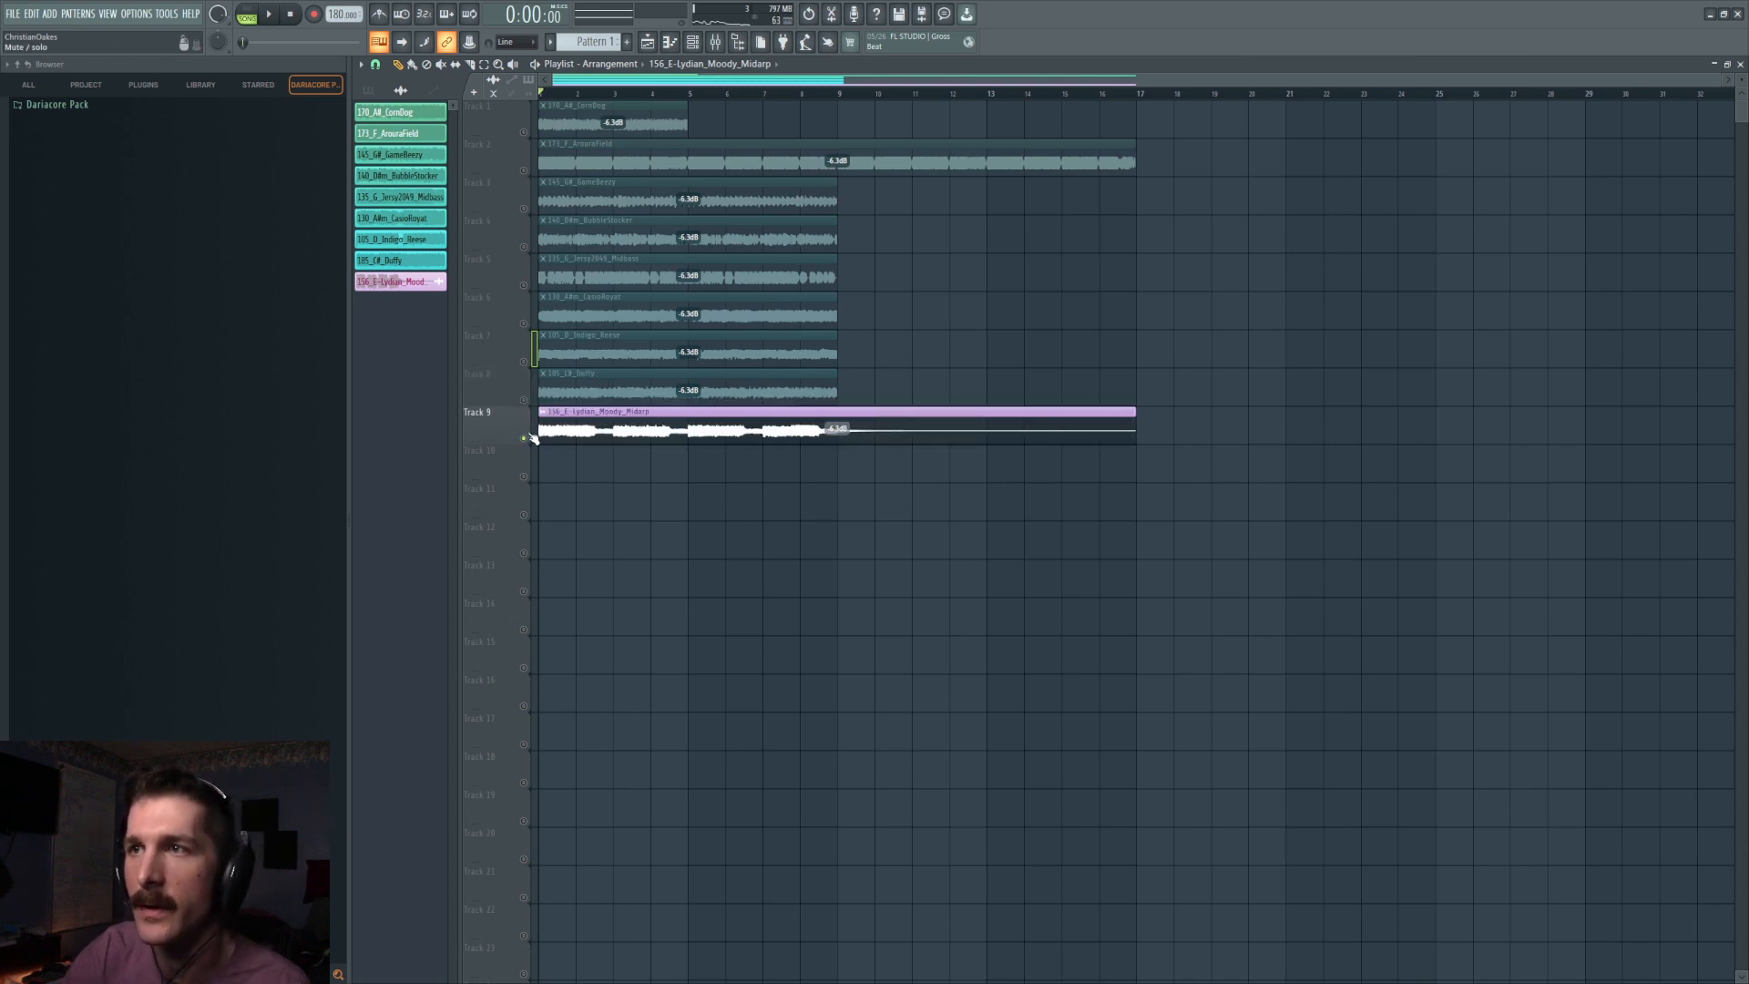
key(space)
key(space)
Open Multipass on the Generative FX mixer track and audition the Track 9 loop, bringing the Misty macro to 0%.
click(716, 41)
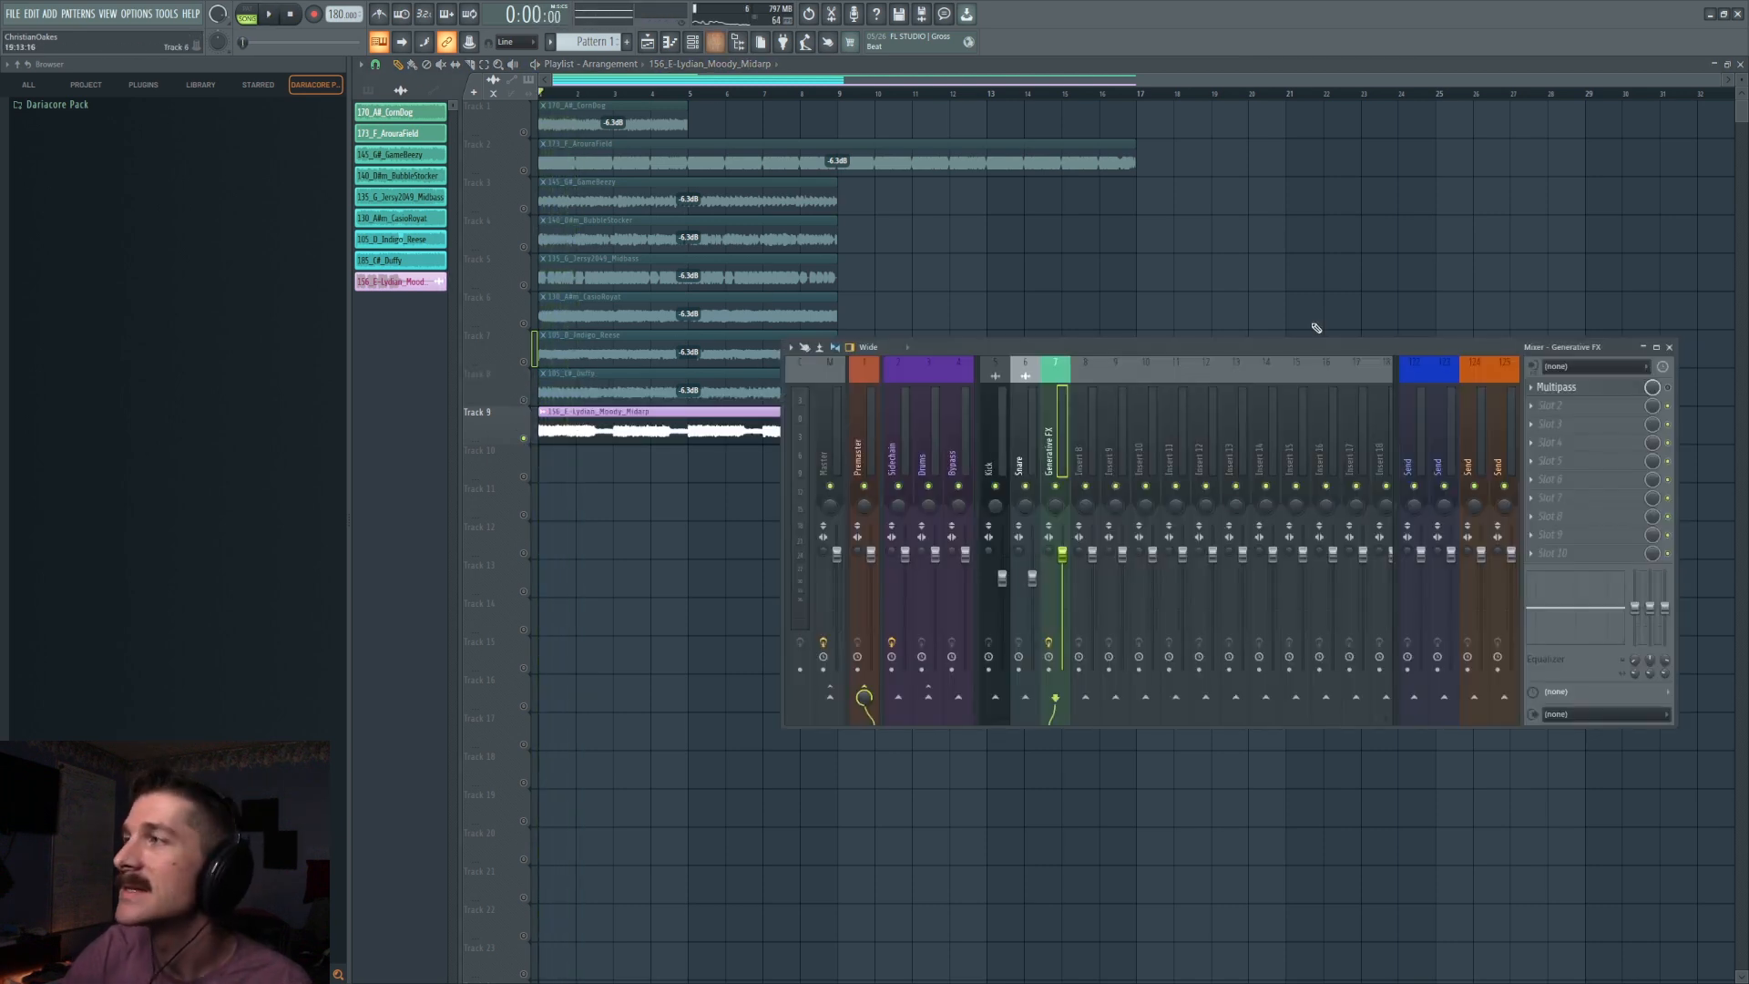
click(1631, 387)
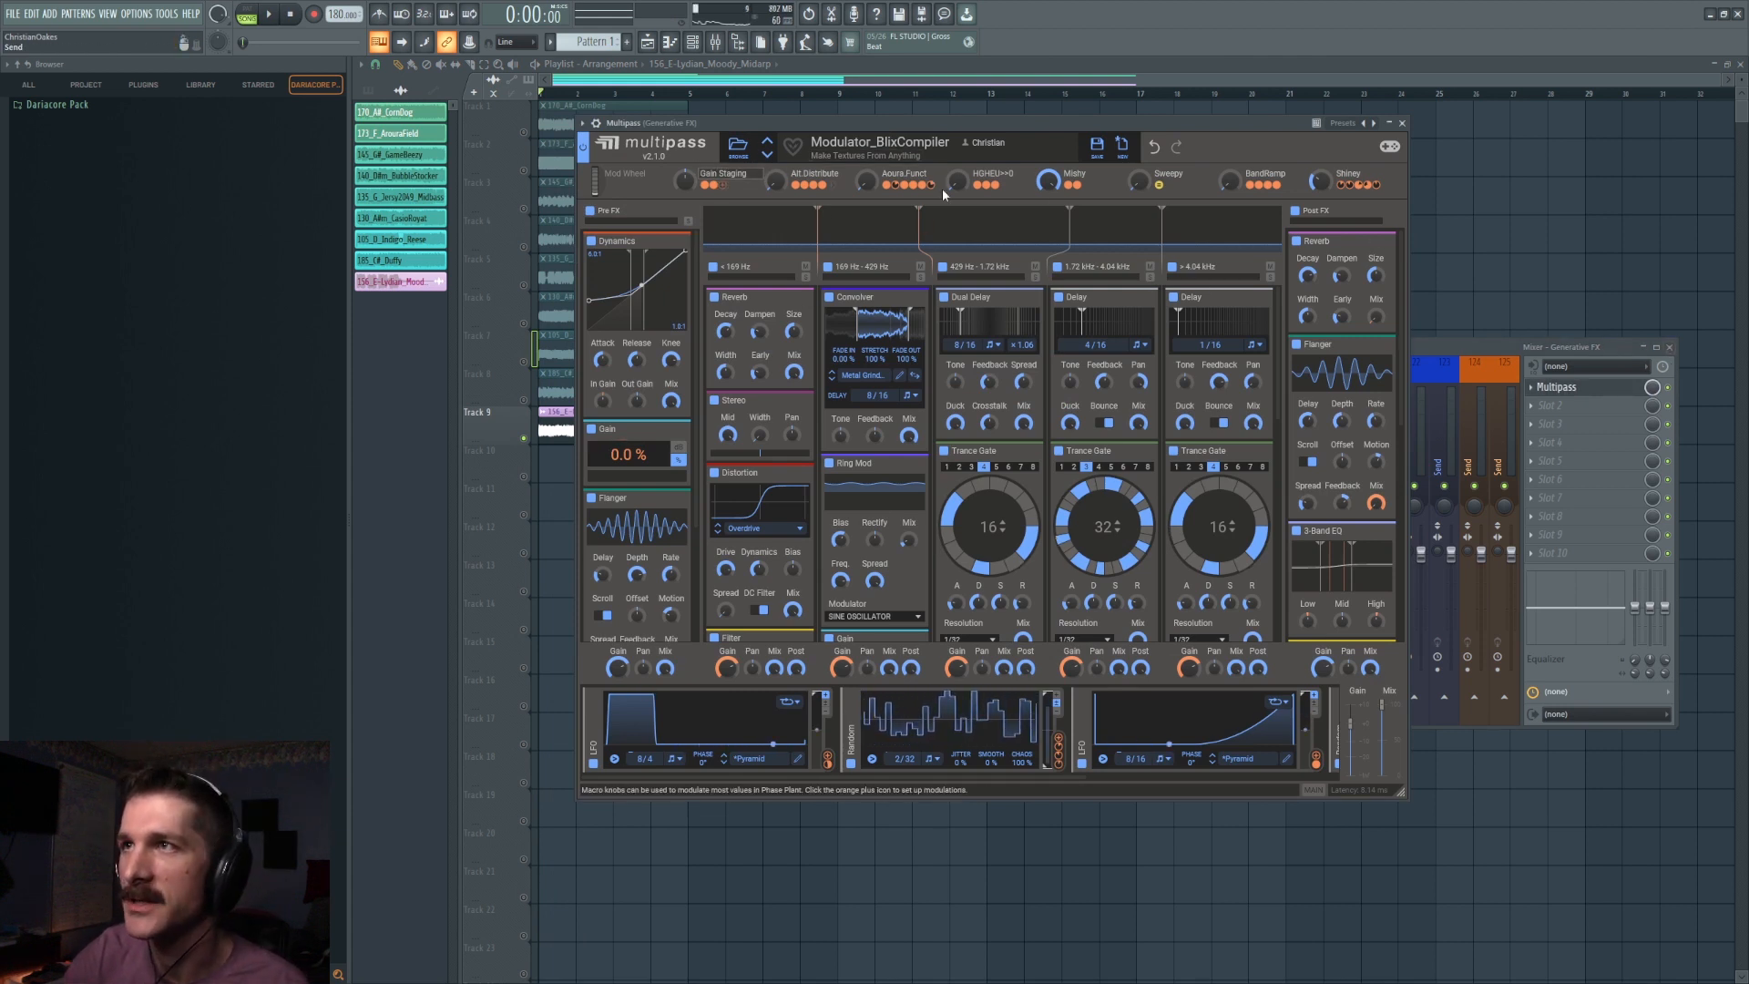
key(space)
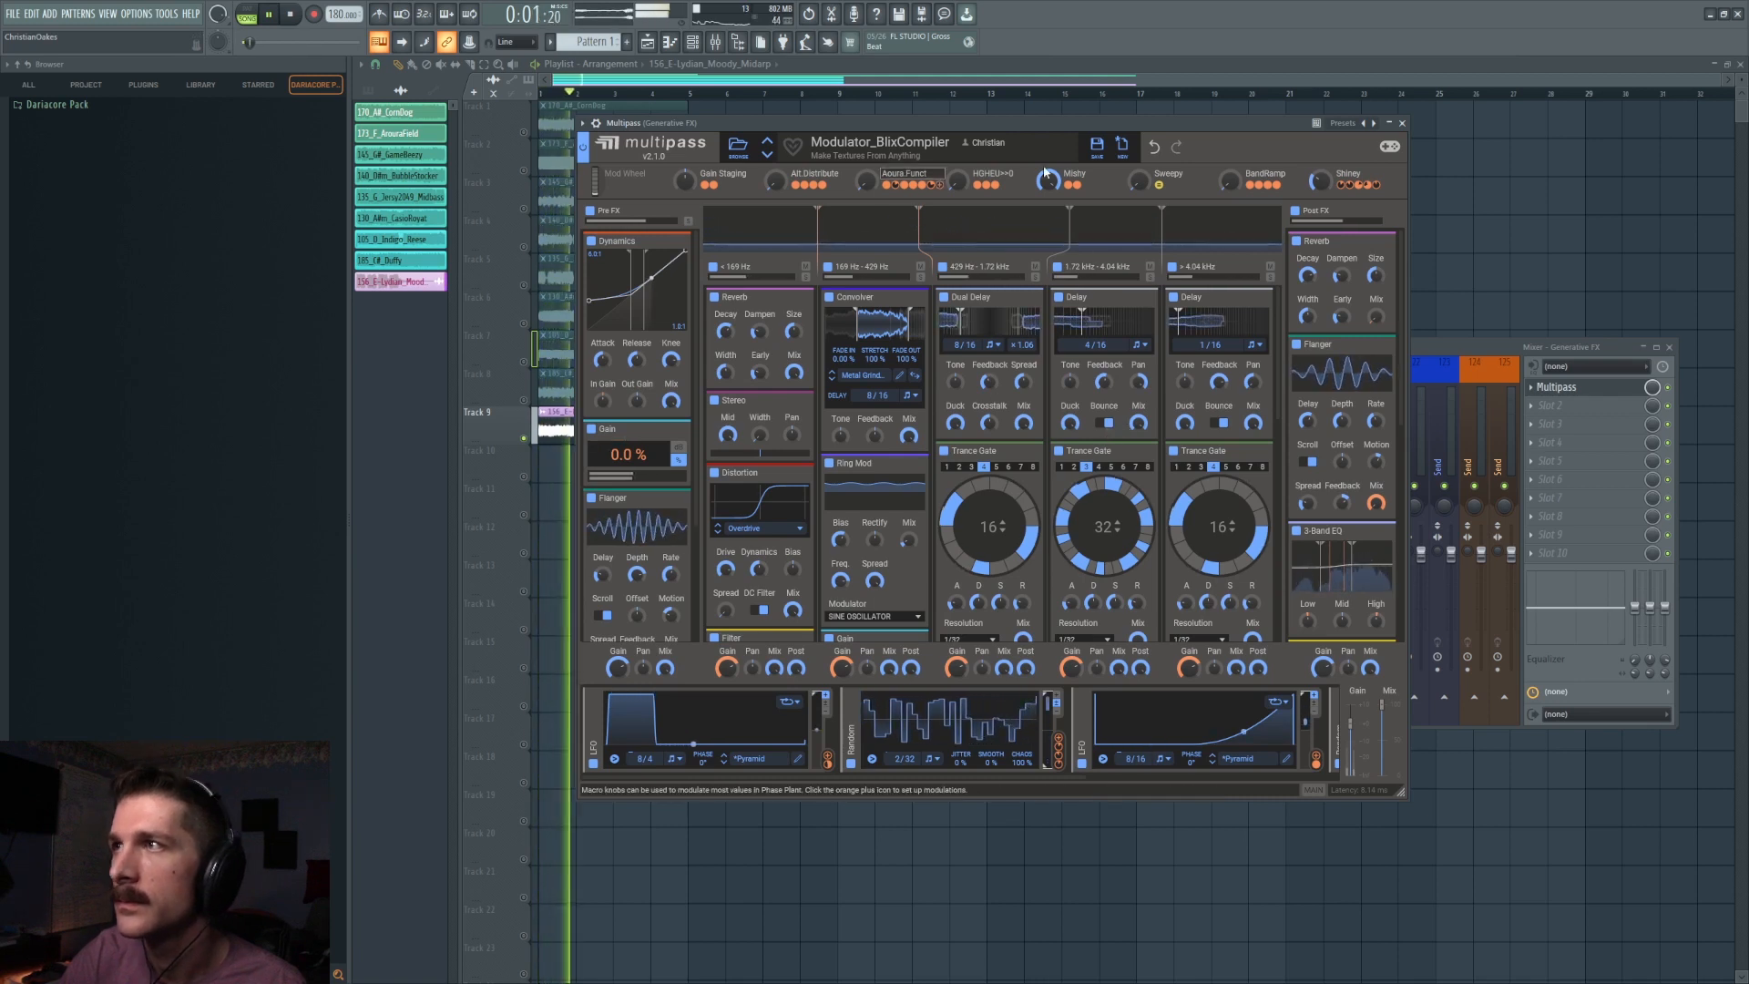
mouse_move(887, 196)
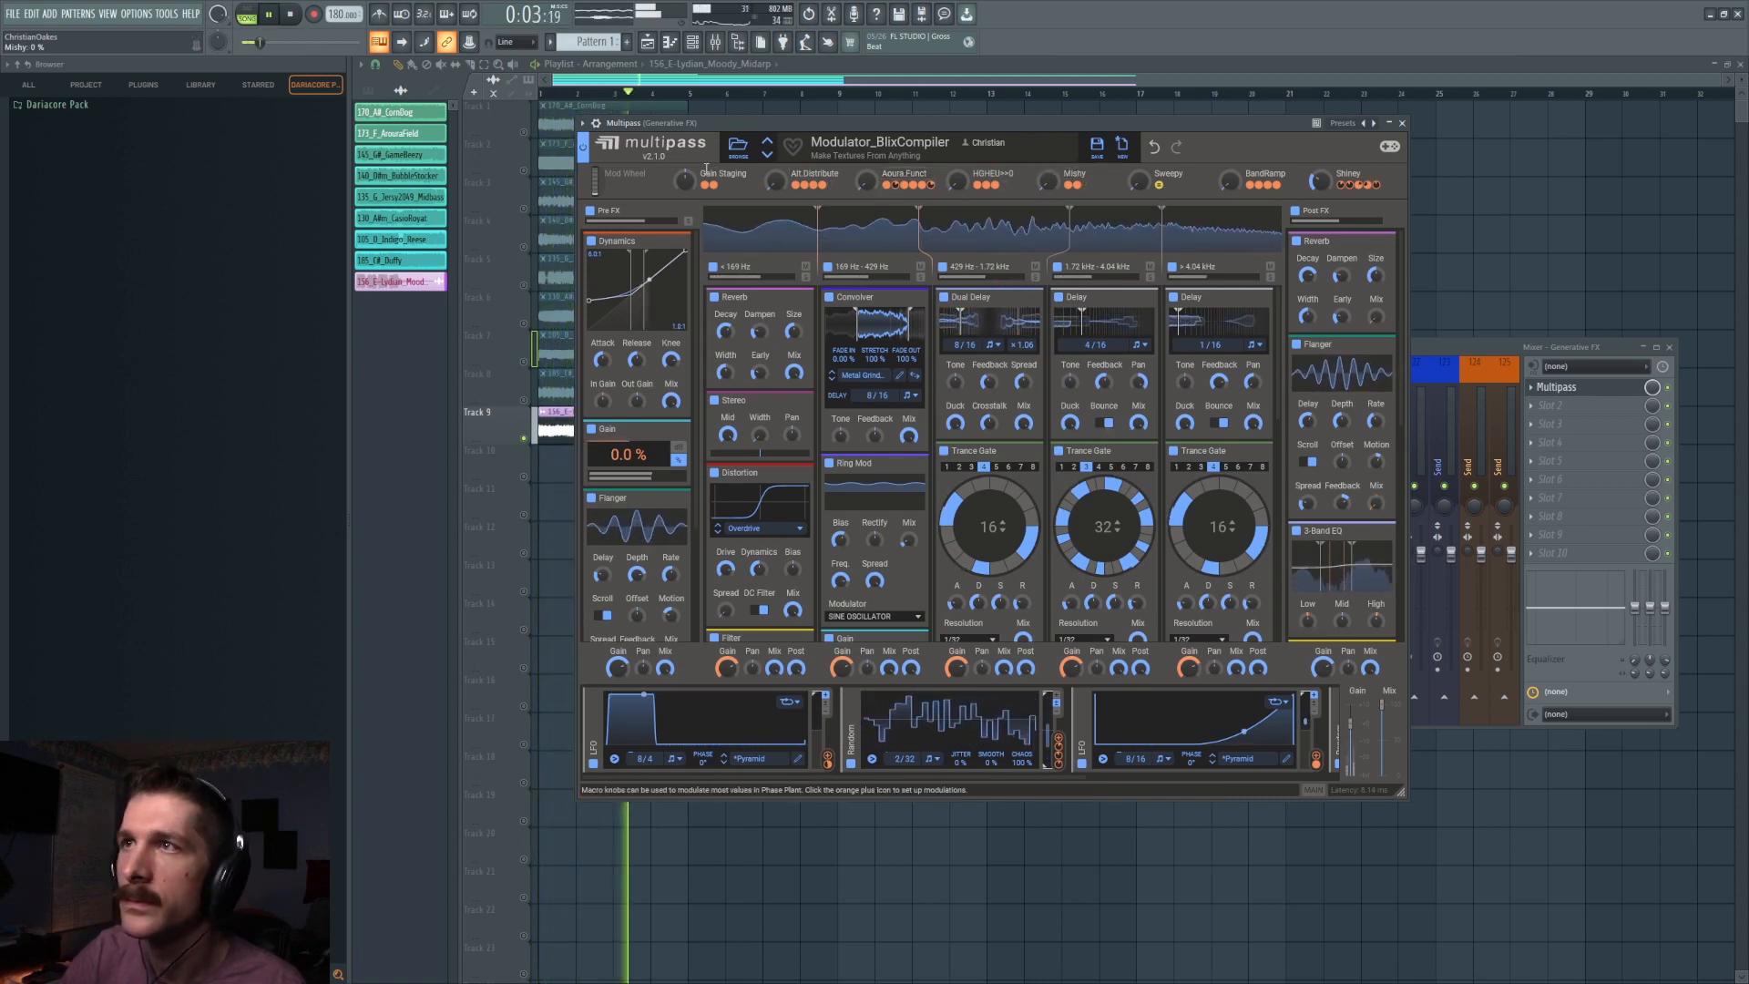
key(space)
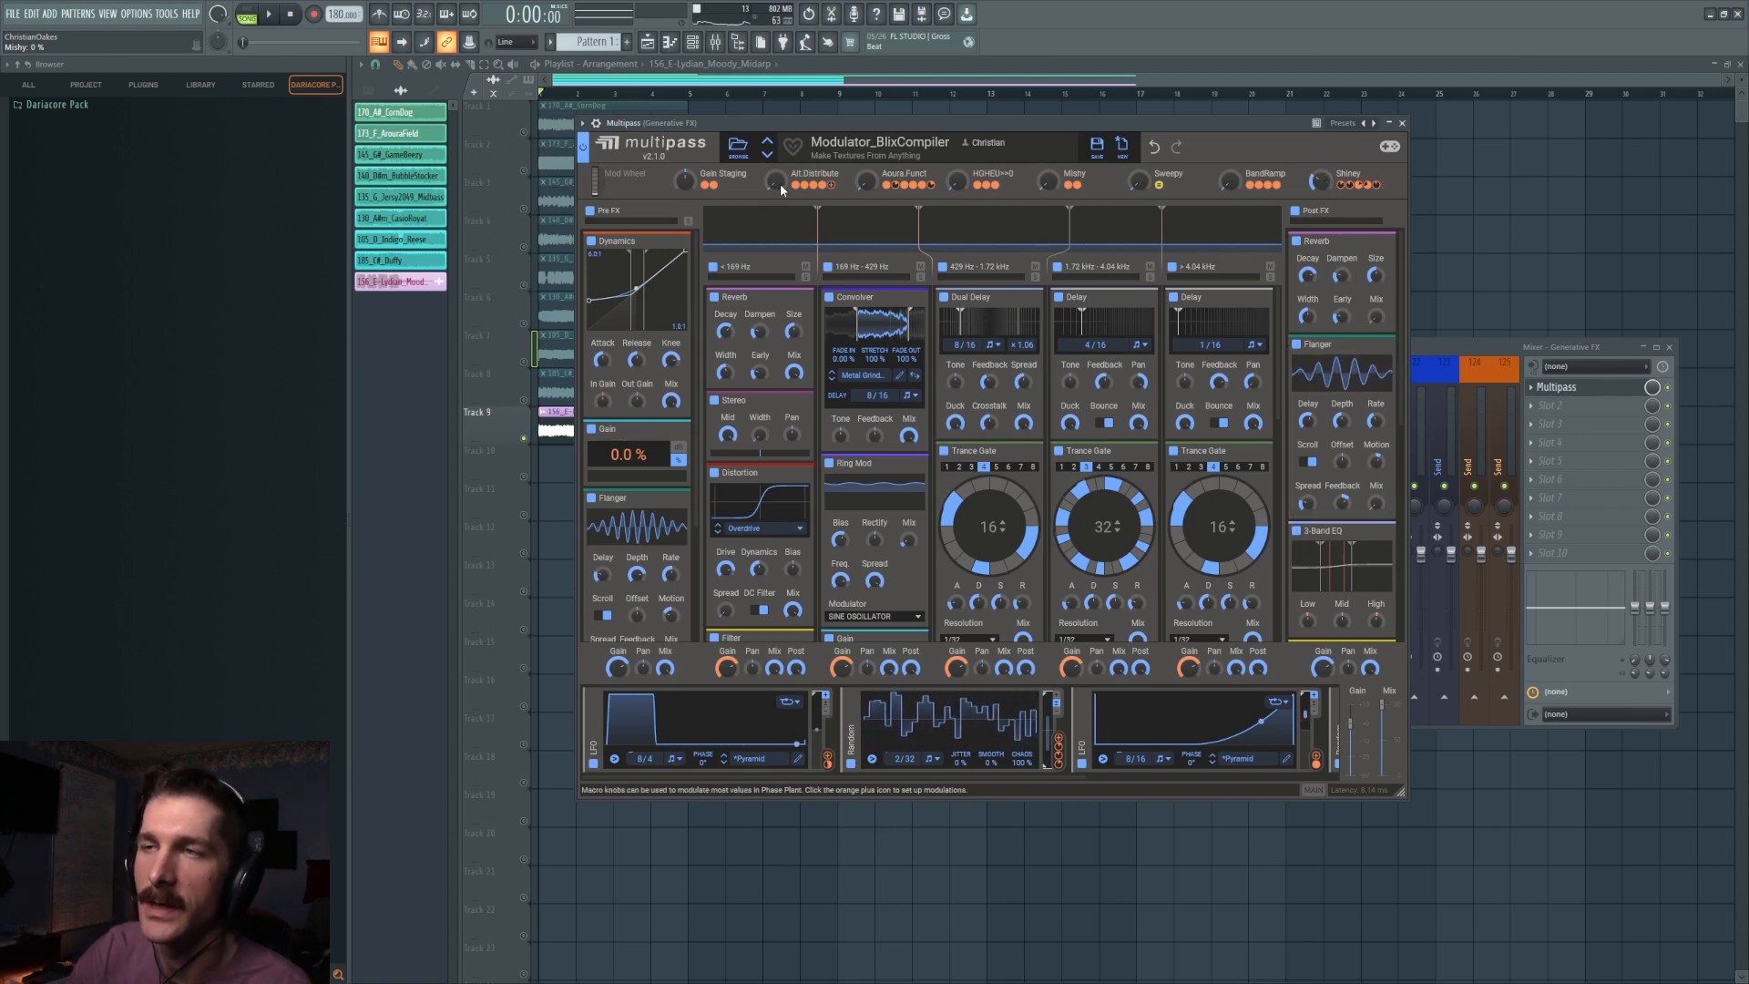
Solo Track 7 and Track 5 in turn and preview them through Multipass, returning the Alt.Distribute macro to 0%.
click(526, 364)
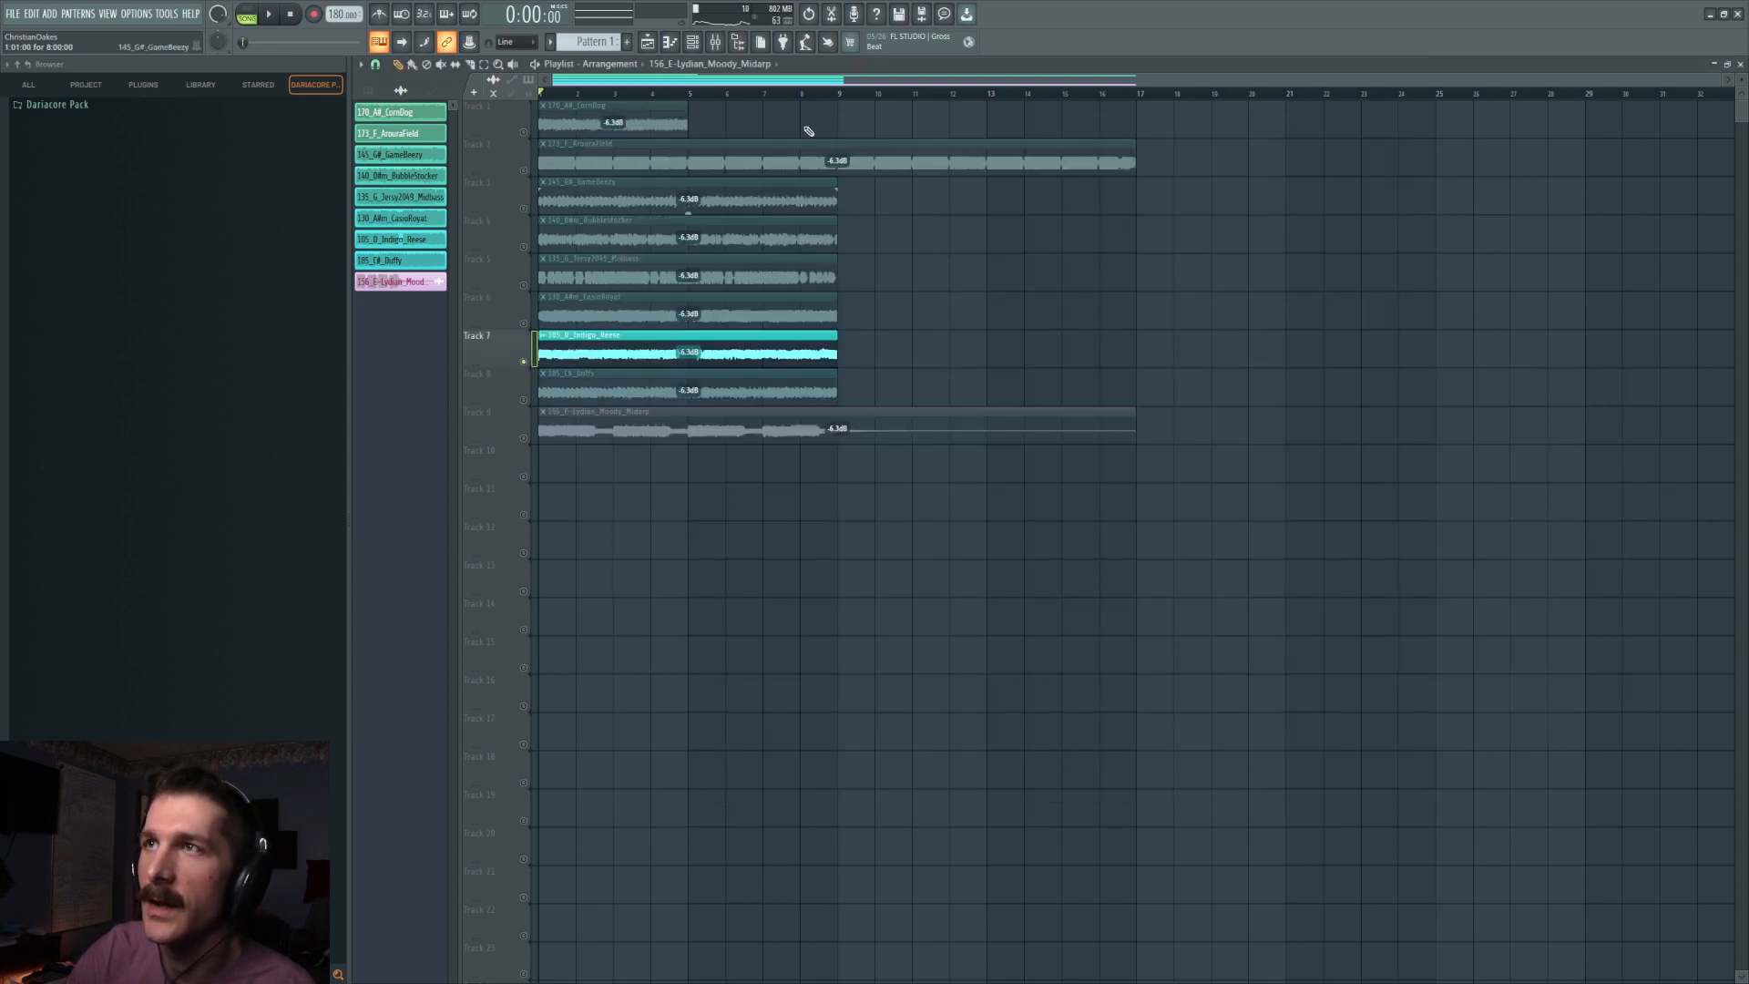
click(739, 43)
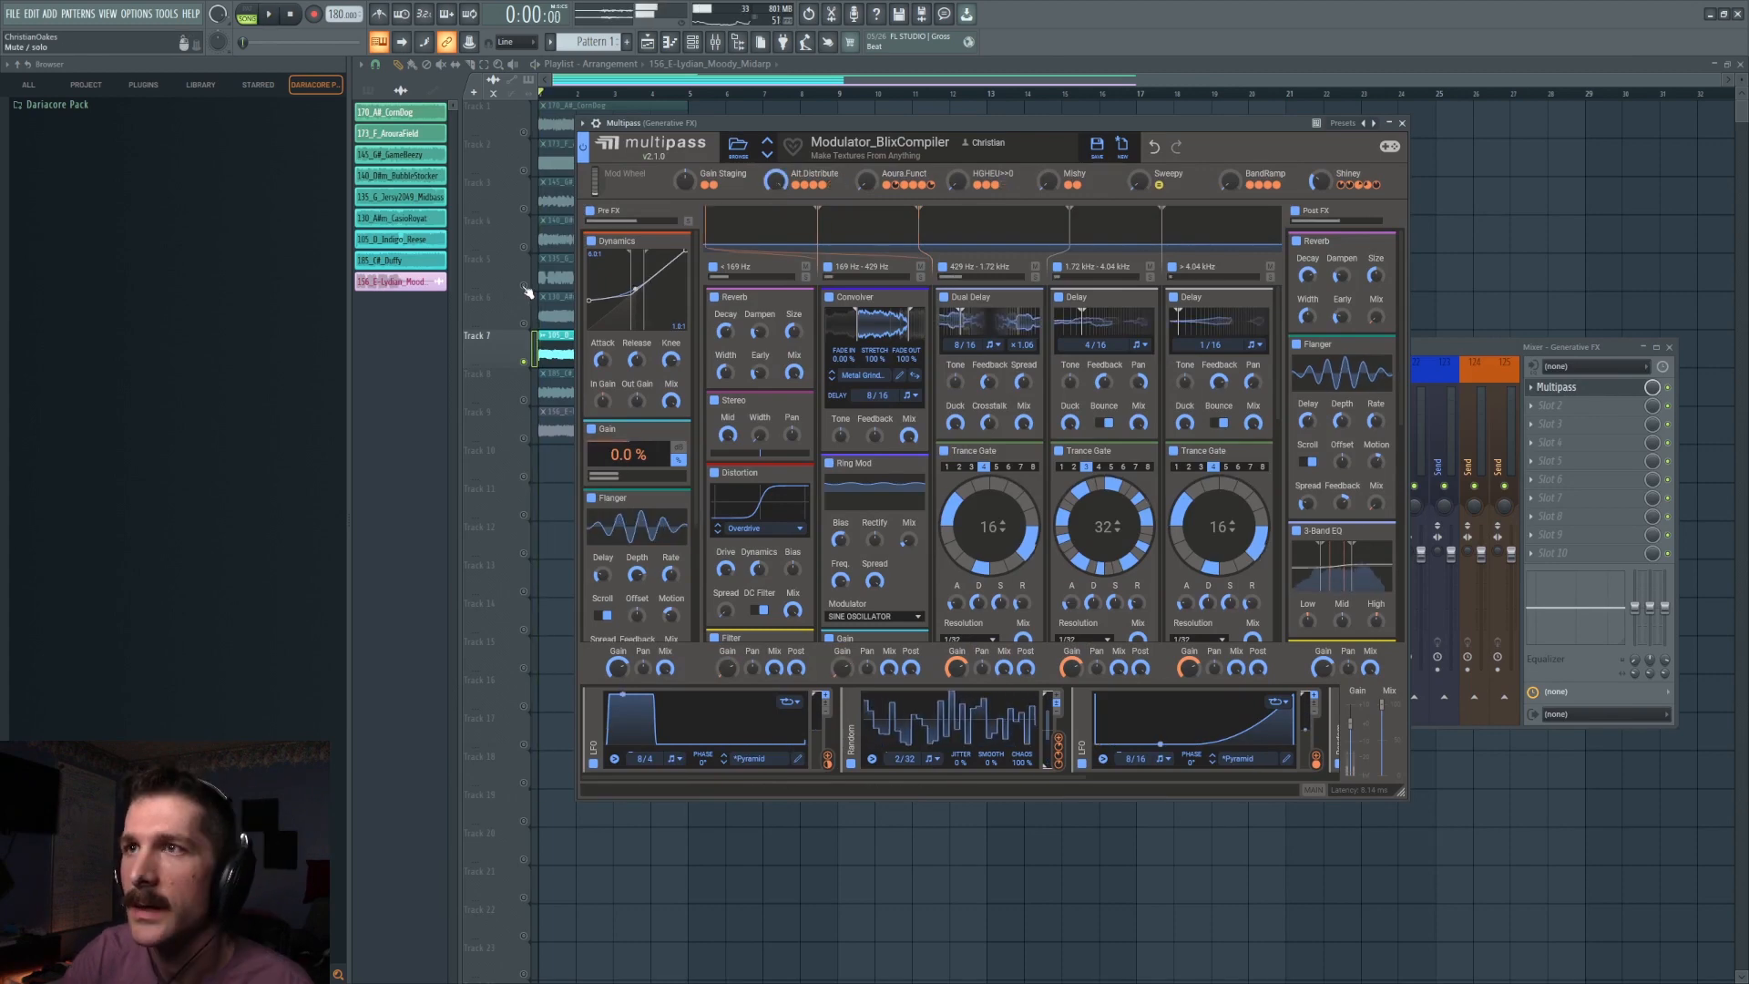
right_click(524, 287)
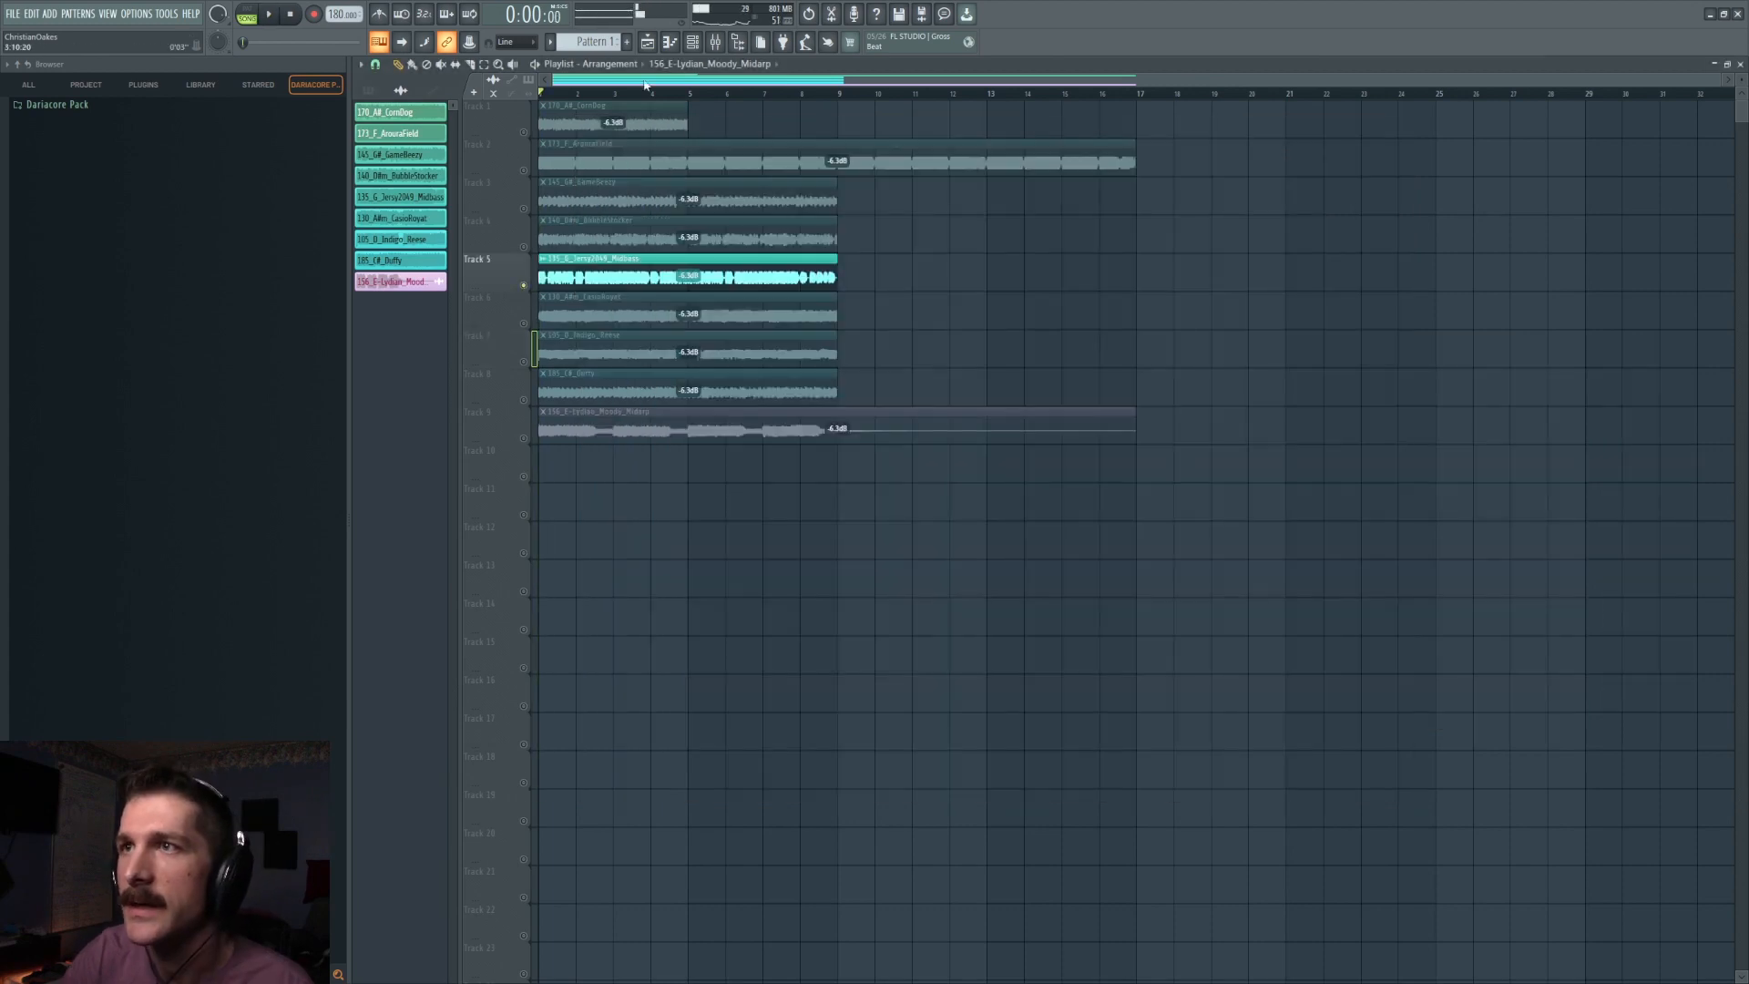
click(715, 43)
key(space)
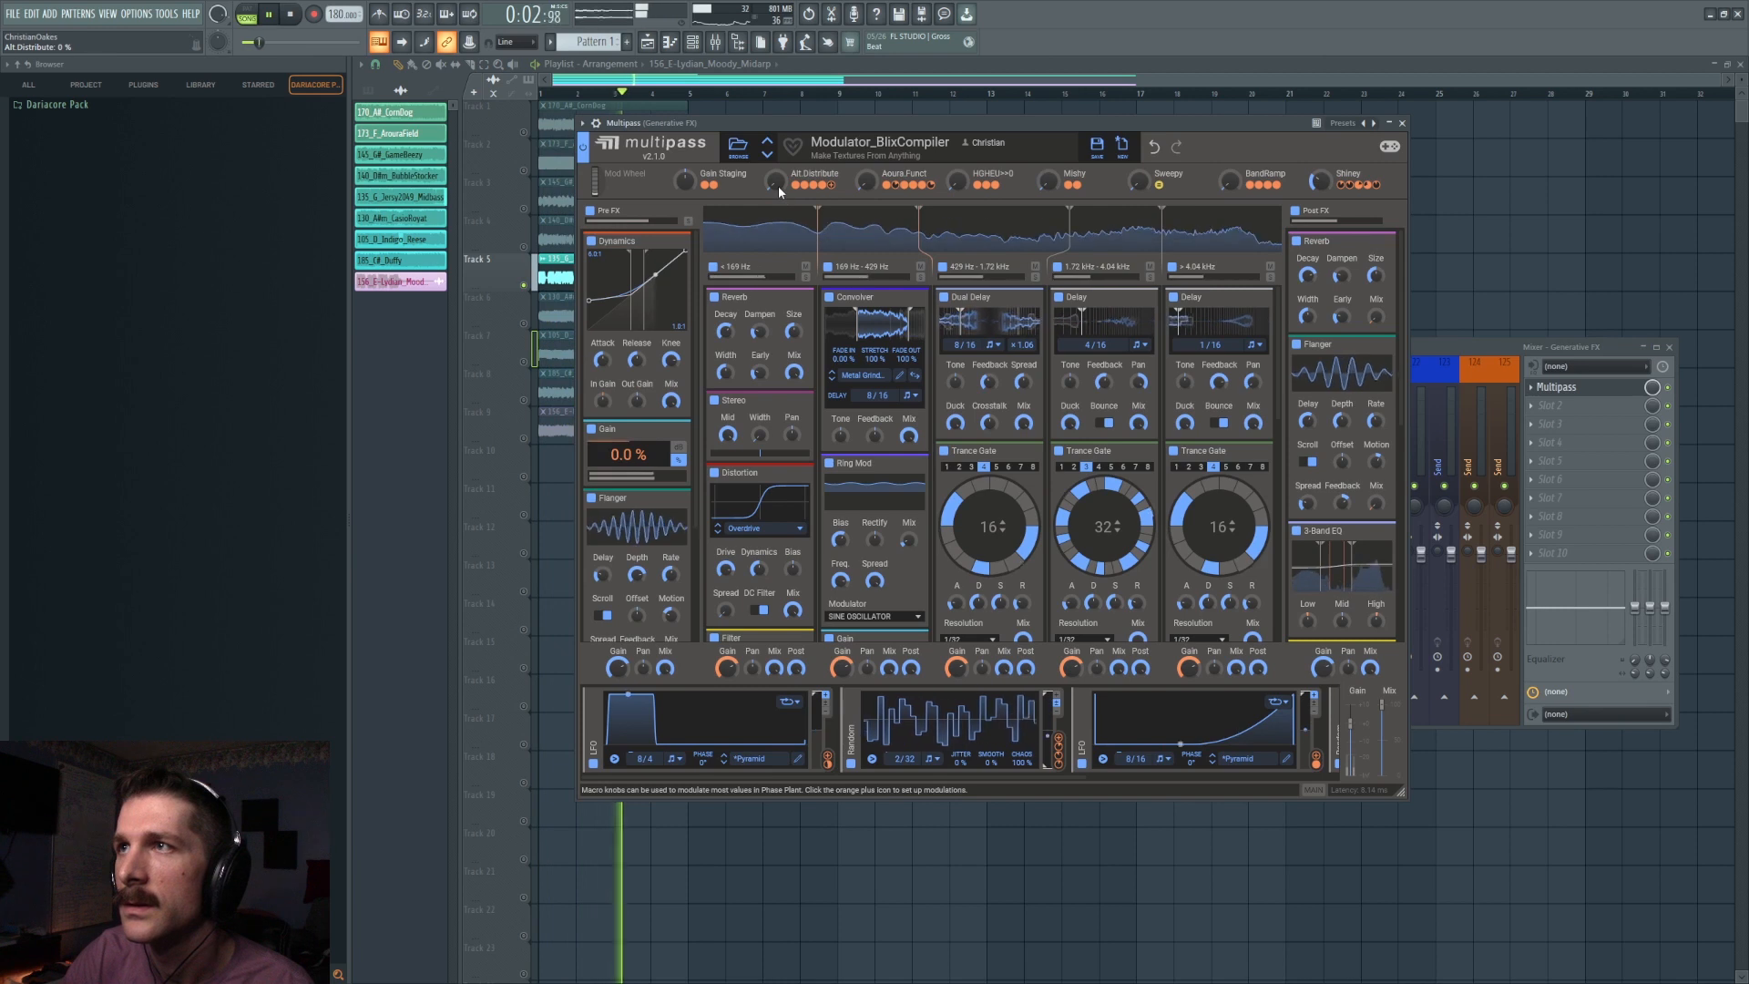
key(space)
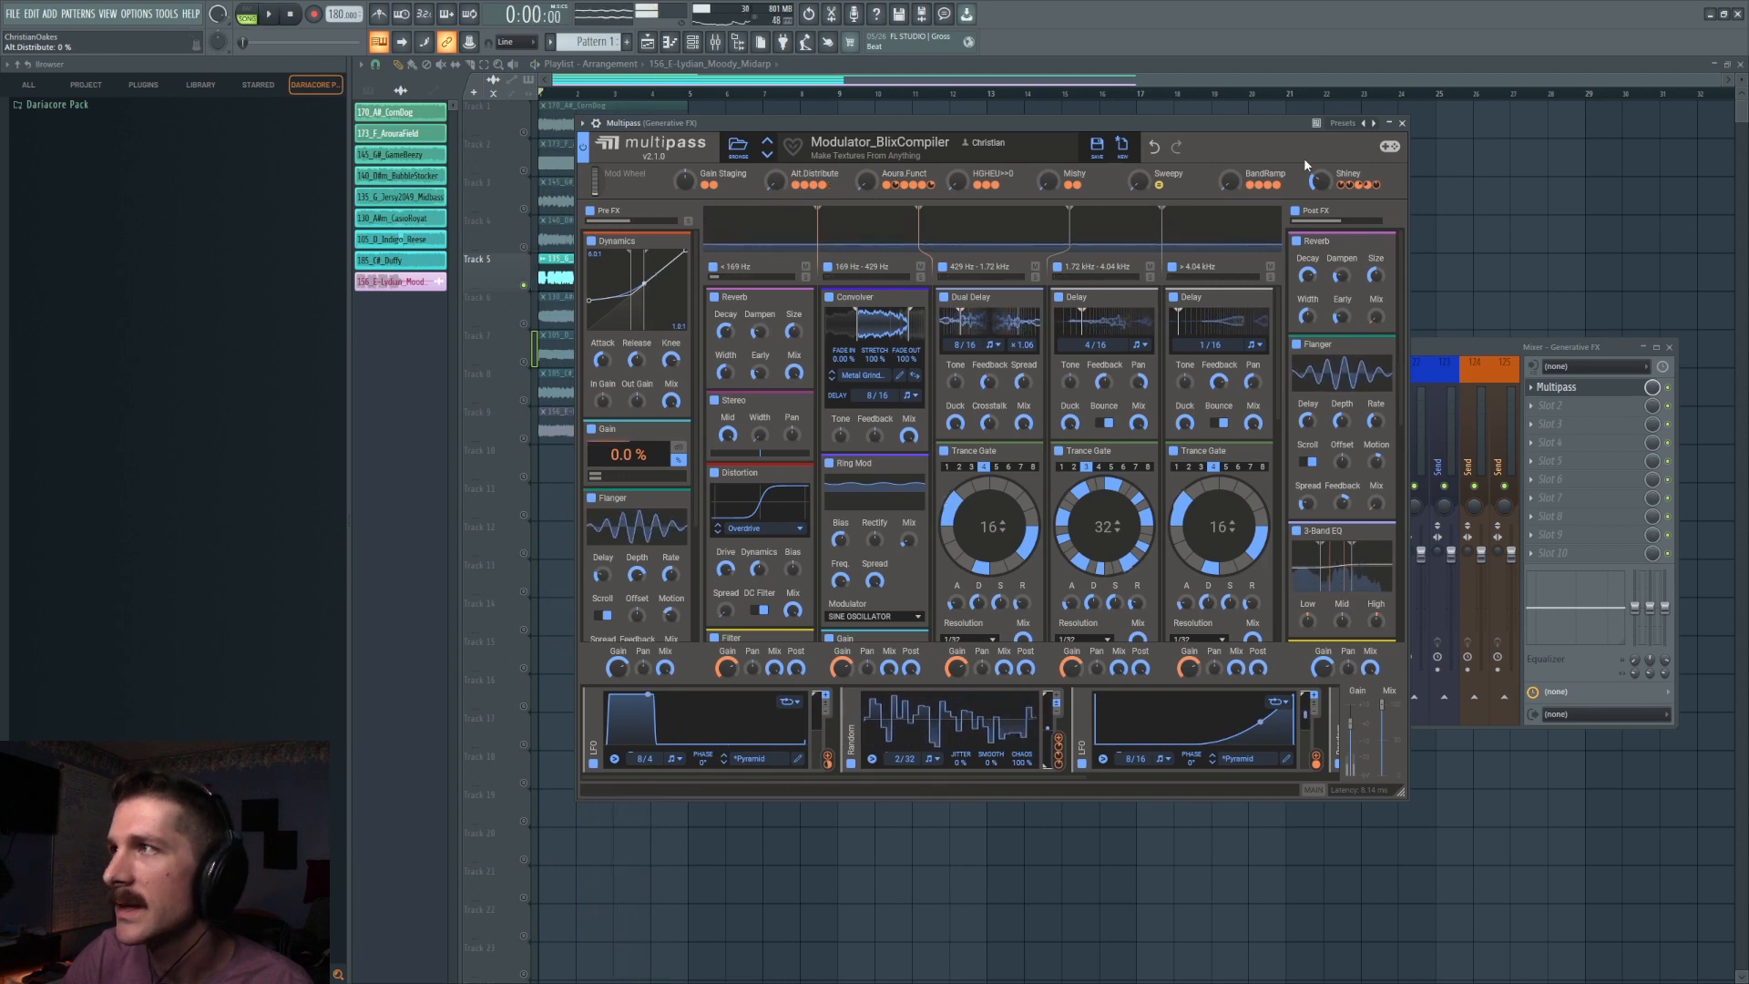
Set the Aoura.Funct macro to 100% and preview its effect on the Track 5 loop.
drag(866, 181, 870, 179)
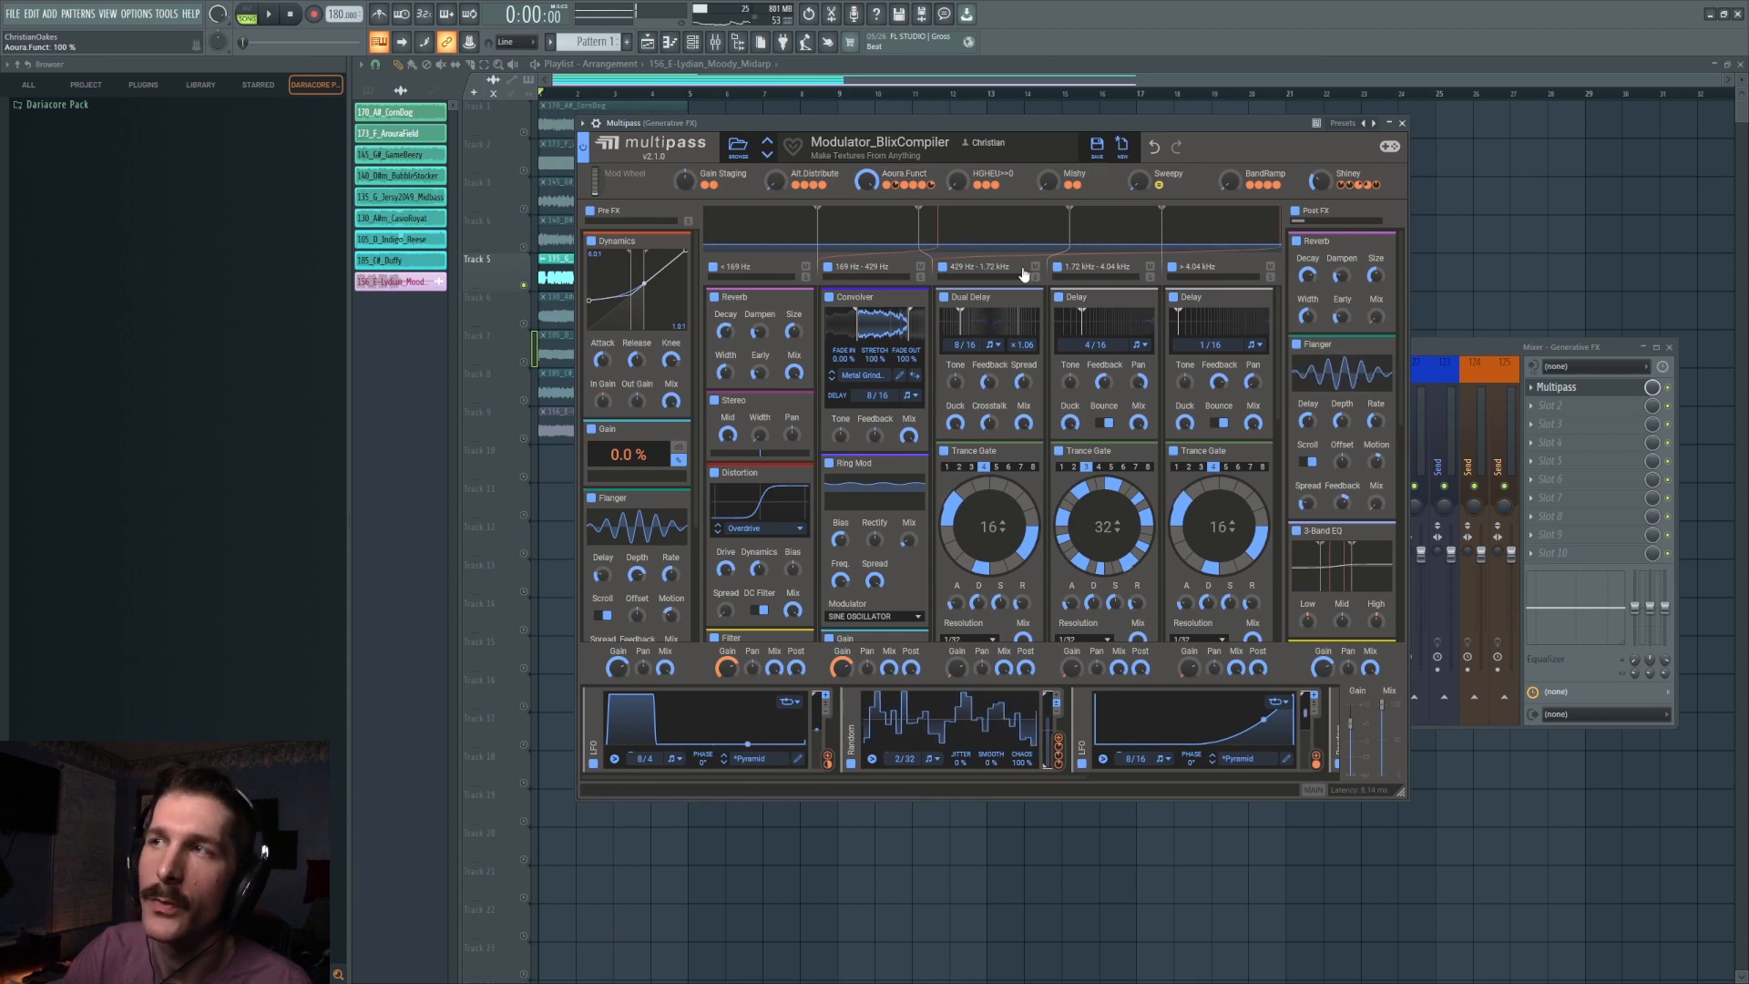
key(space)
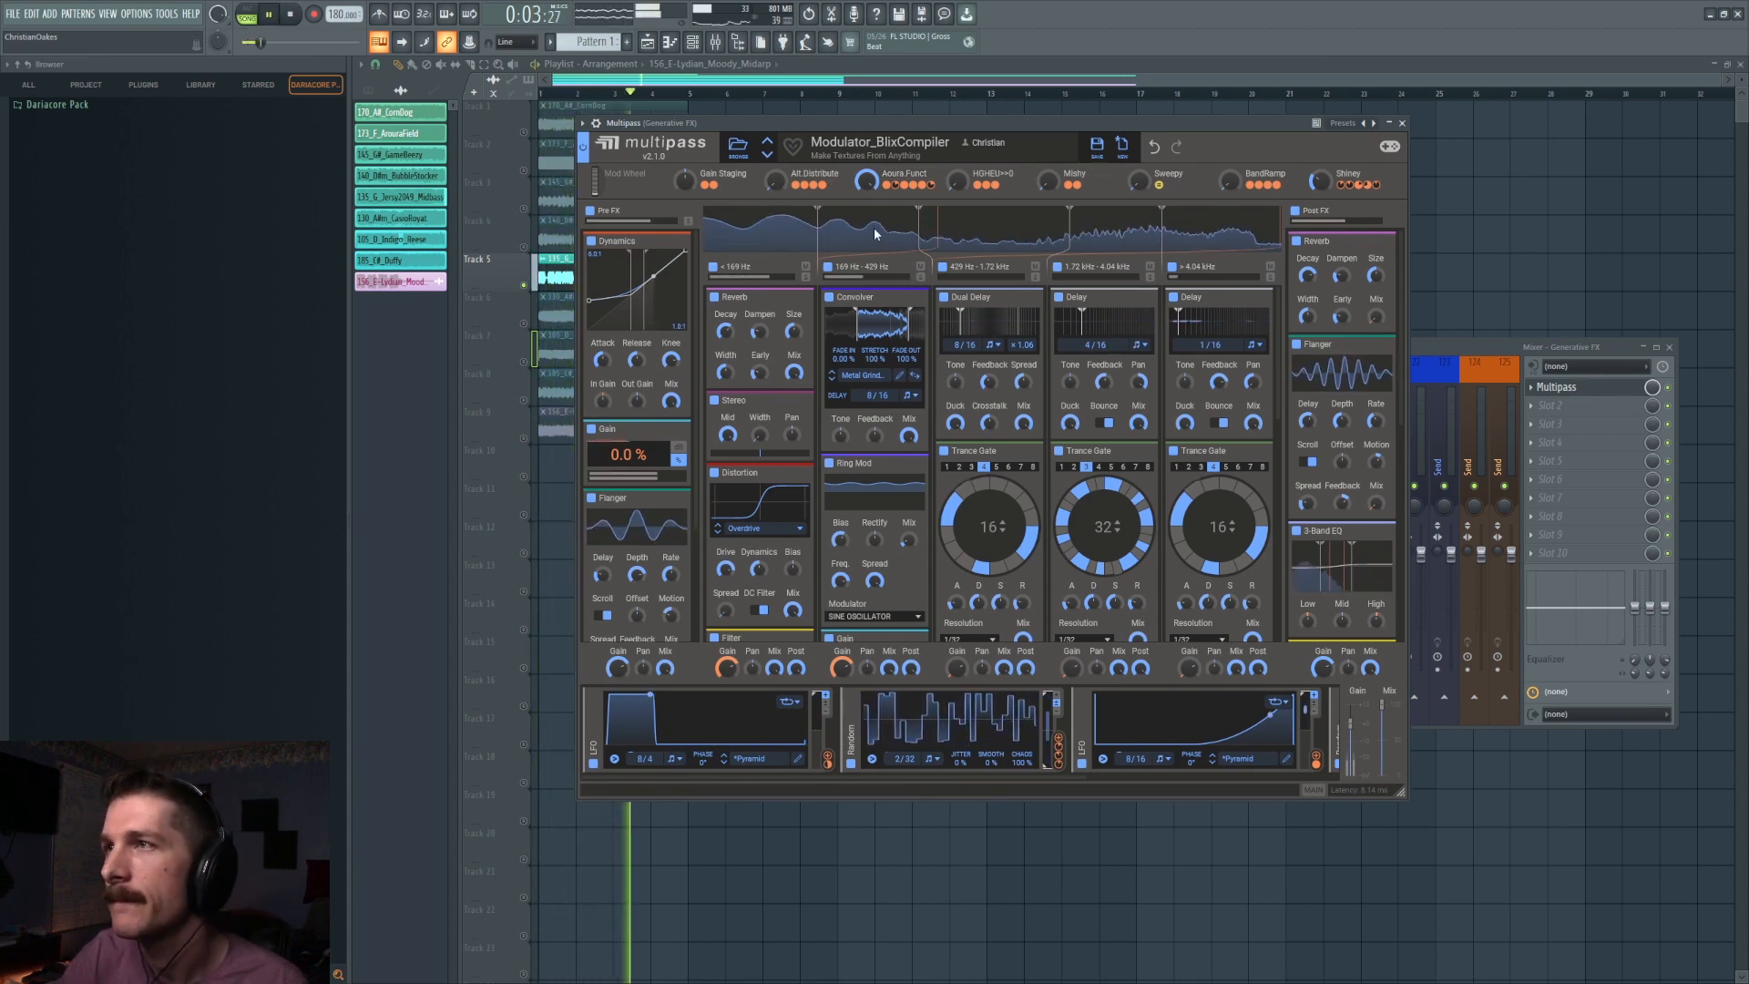
key(space)
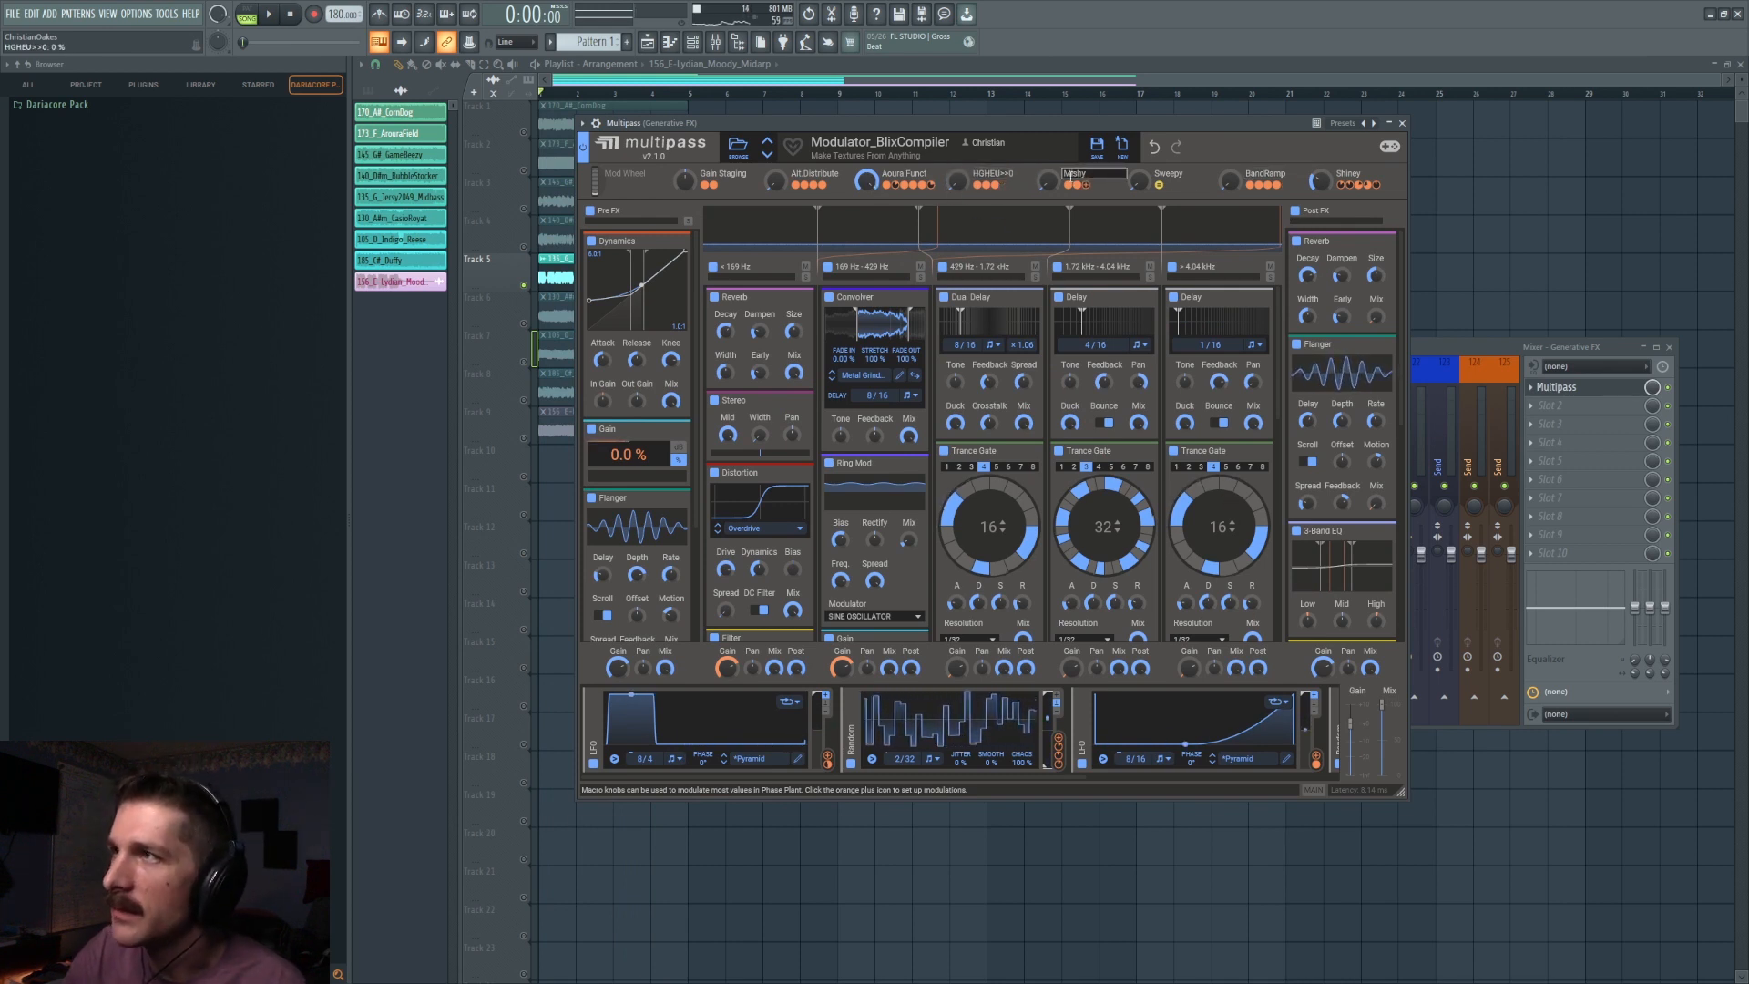
Isolate Track 3 in the playlist, reopen Multipass and preview the loop while lowering the Misty macro.
click(527, 259)
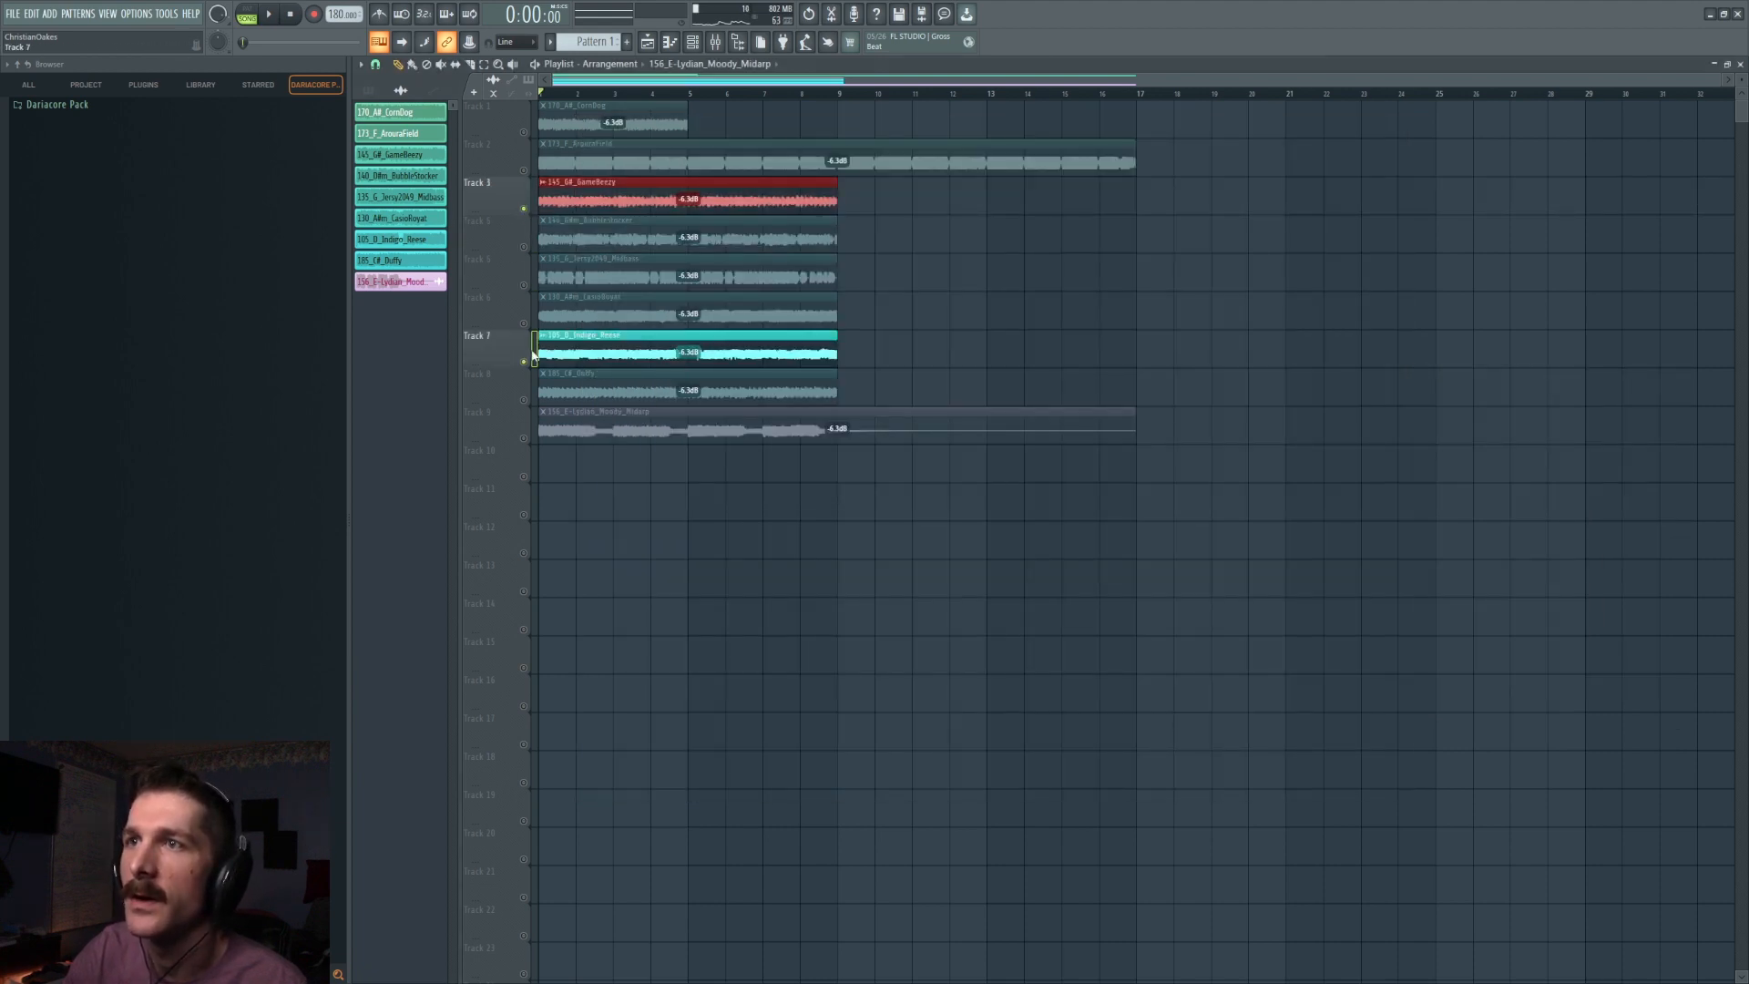
click(525, 361)
click(717, 42)
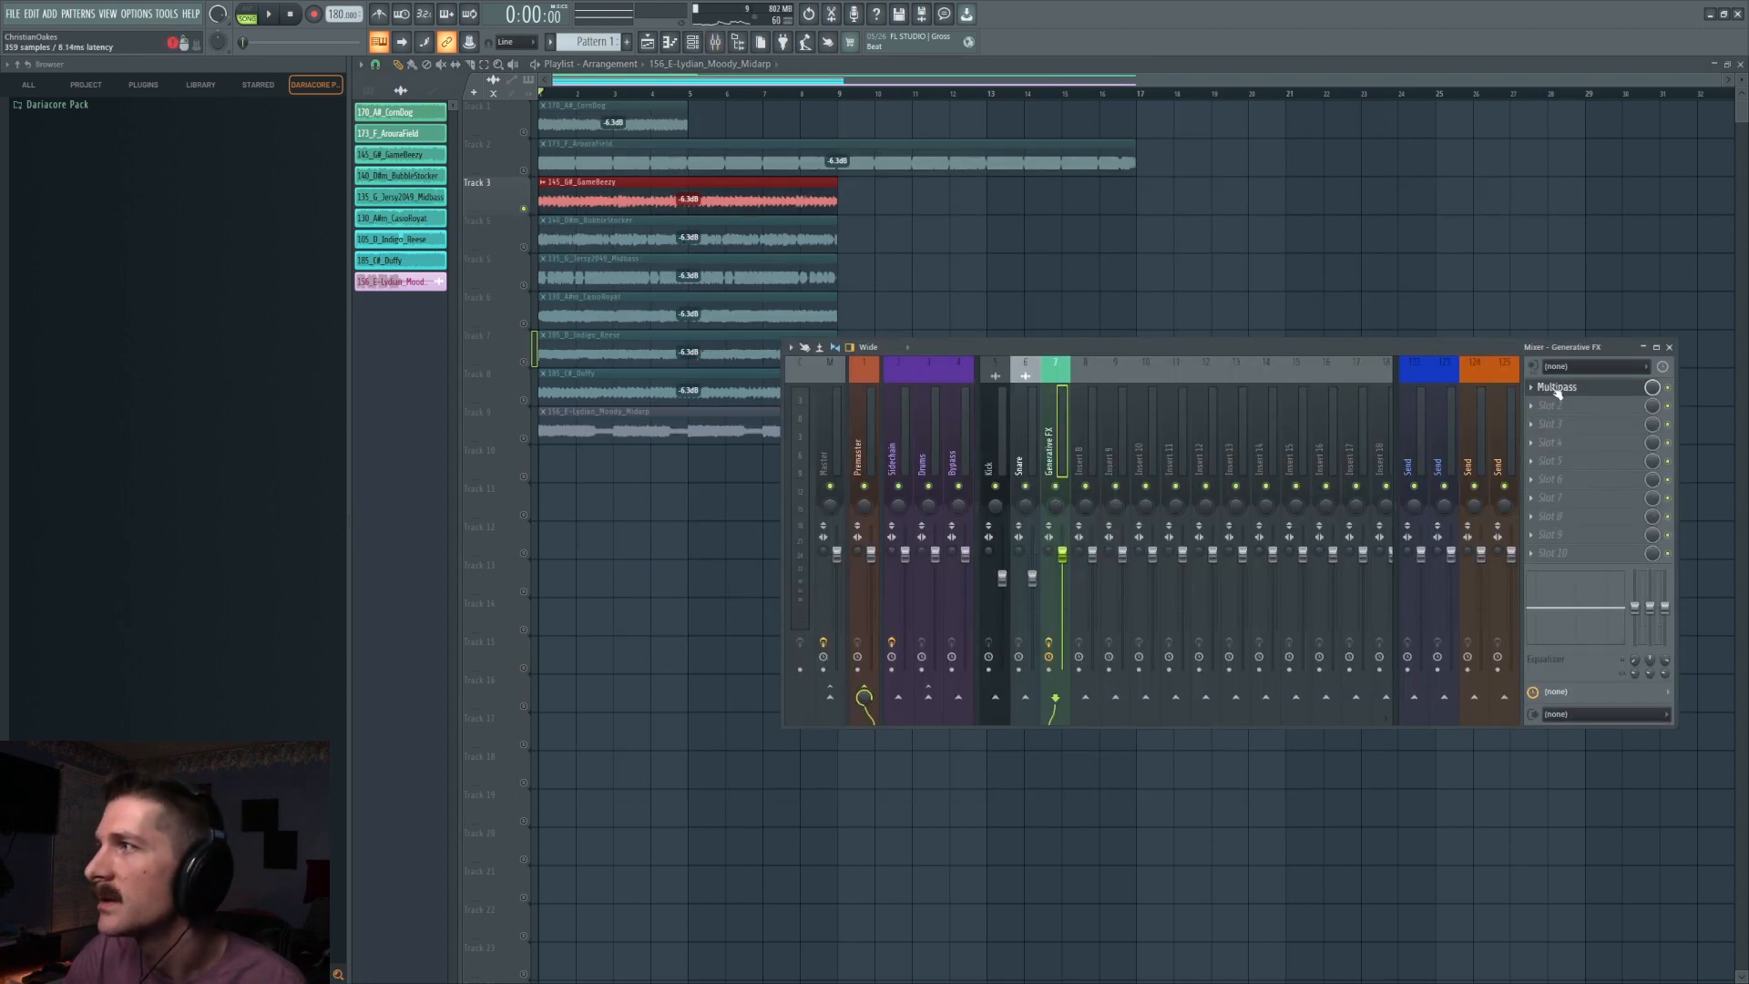
click(1557, 387)
key(space)
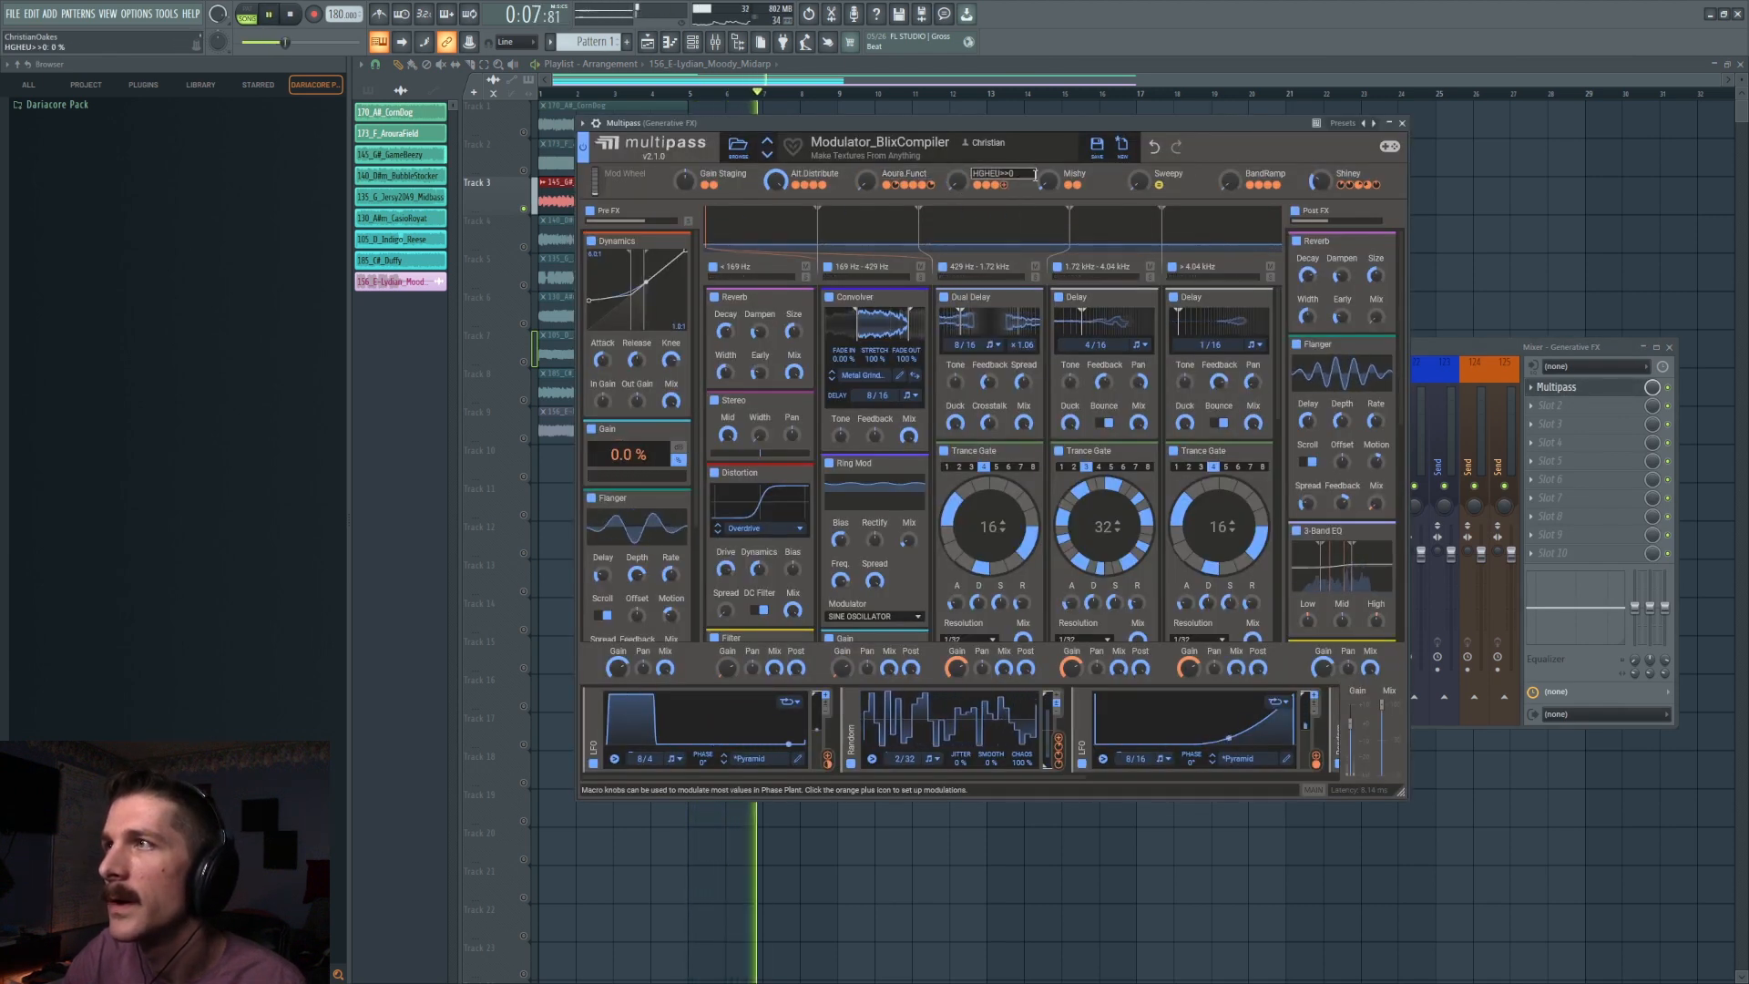
drag(1045, 182, 1046, 328)
key(space)
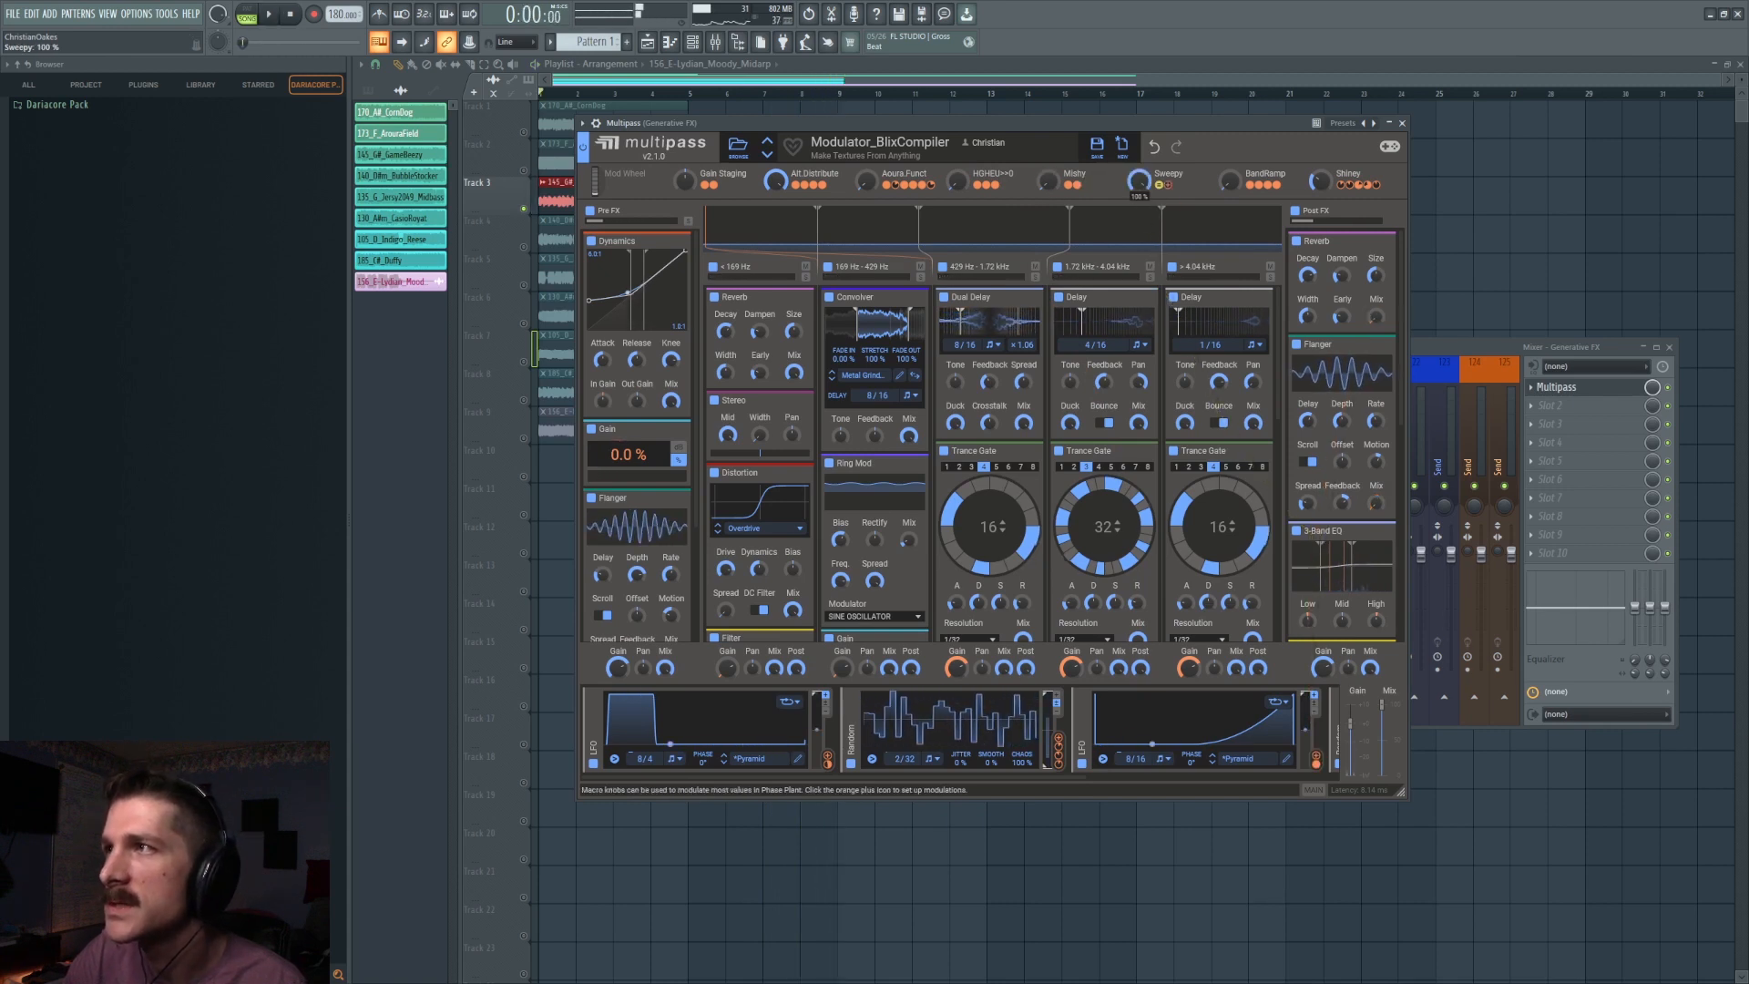
Preview the Sweepy macro at 100% on the Track 3 loop and turn it back down.
key(space)
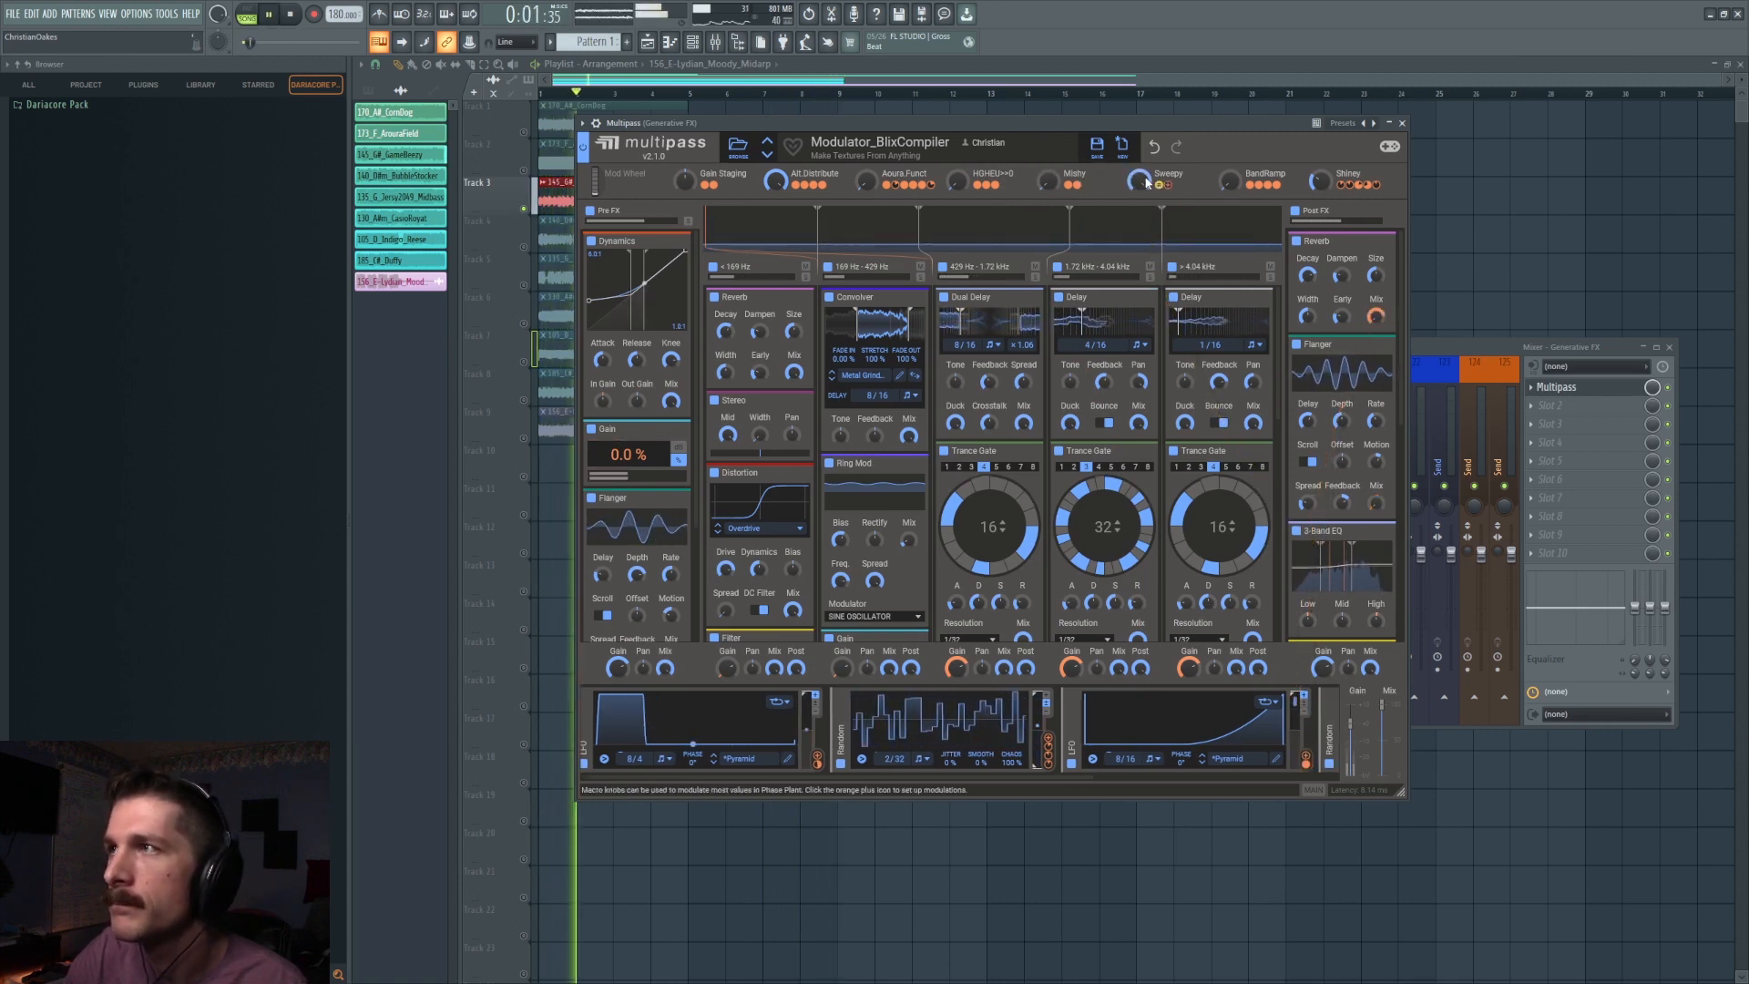
drag(1145, 182, 1146, 319)
key(space)
Preview the BandRamp macro on the Track 3 loop, then turn BandRamp and Alt.Distribute back down to 0%.
mouse_move(1235, 189)
mouse_down()
mouse_move(1235, 110)
mouse_move(1234, 182)
mouse_up()
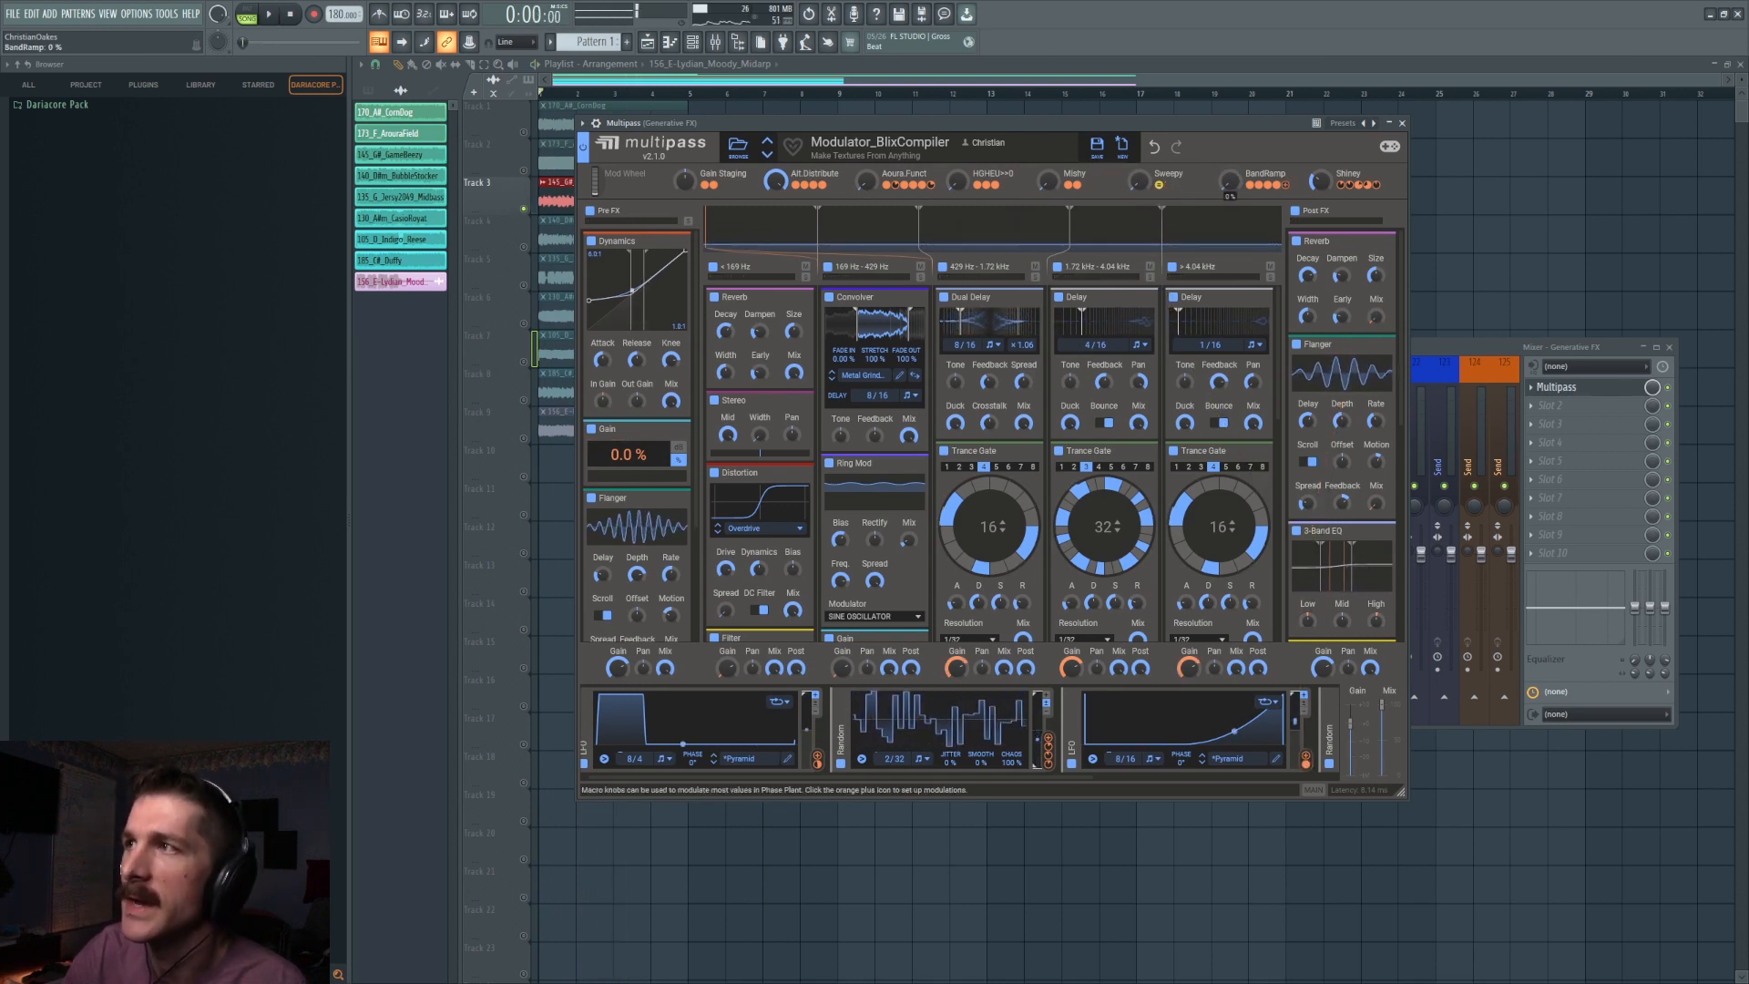
key(space)
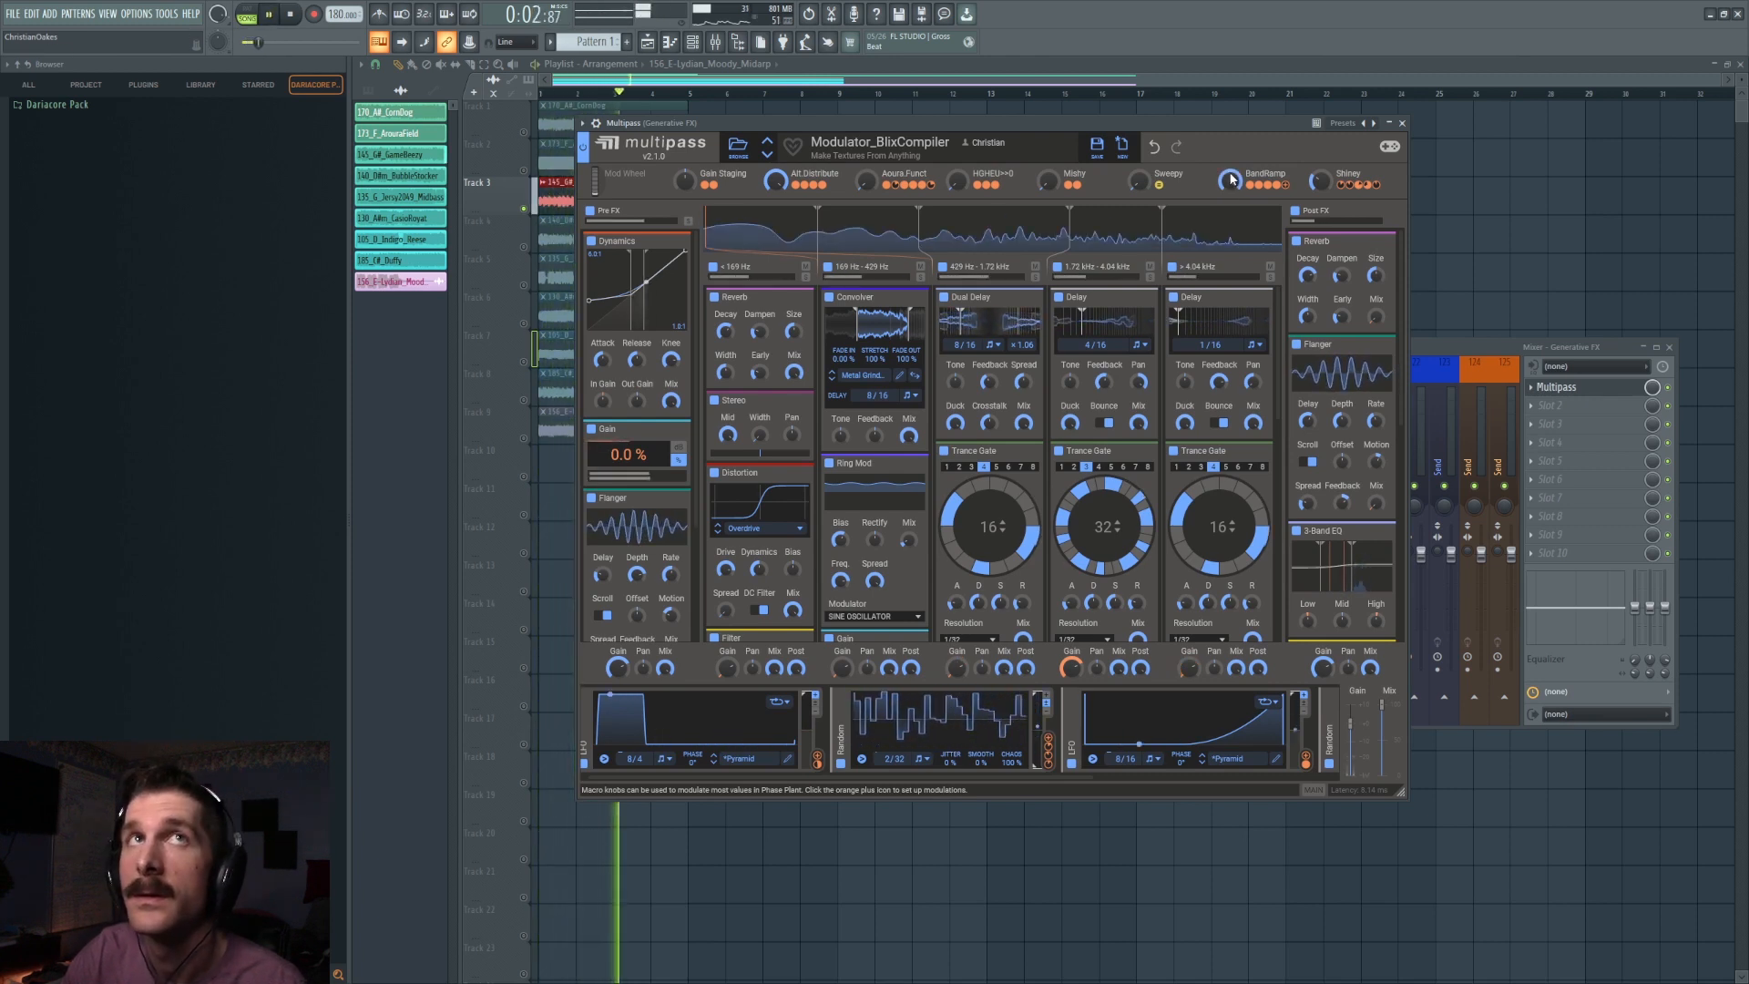
key(space)
drag(1230, 179, 1279, 192)
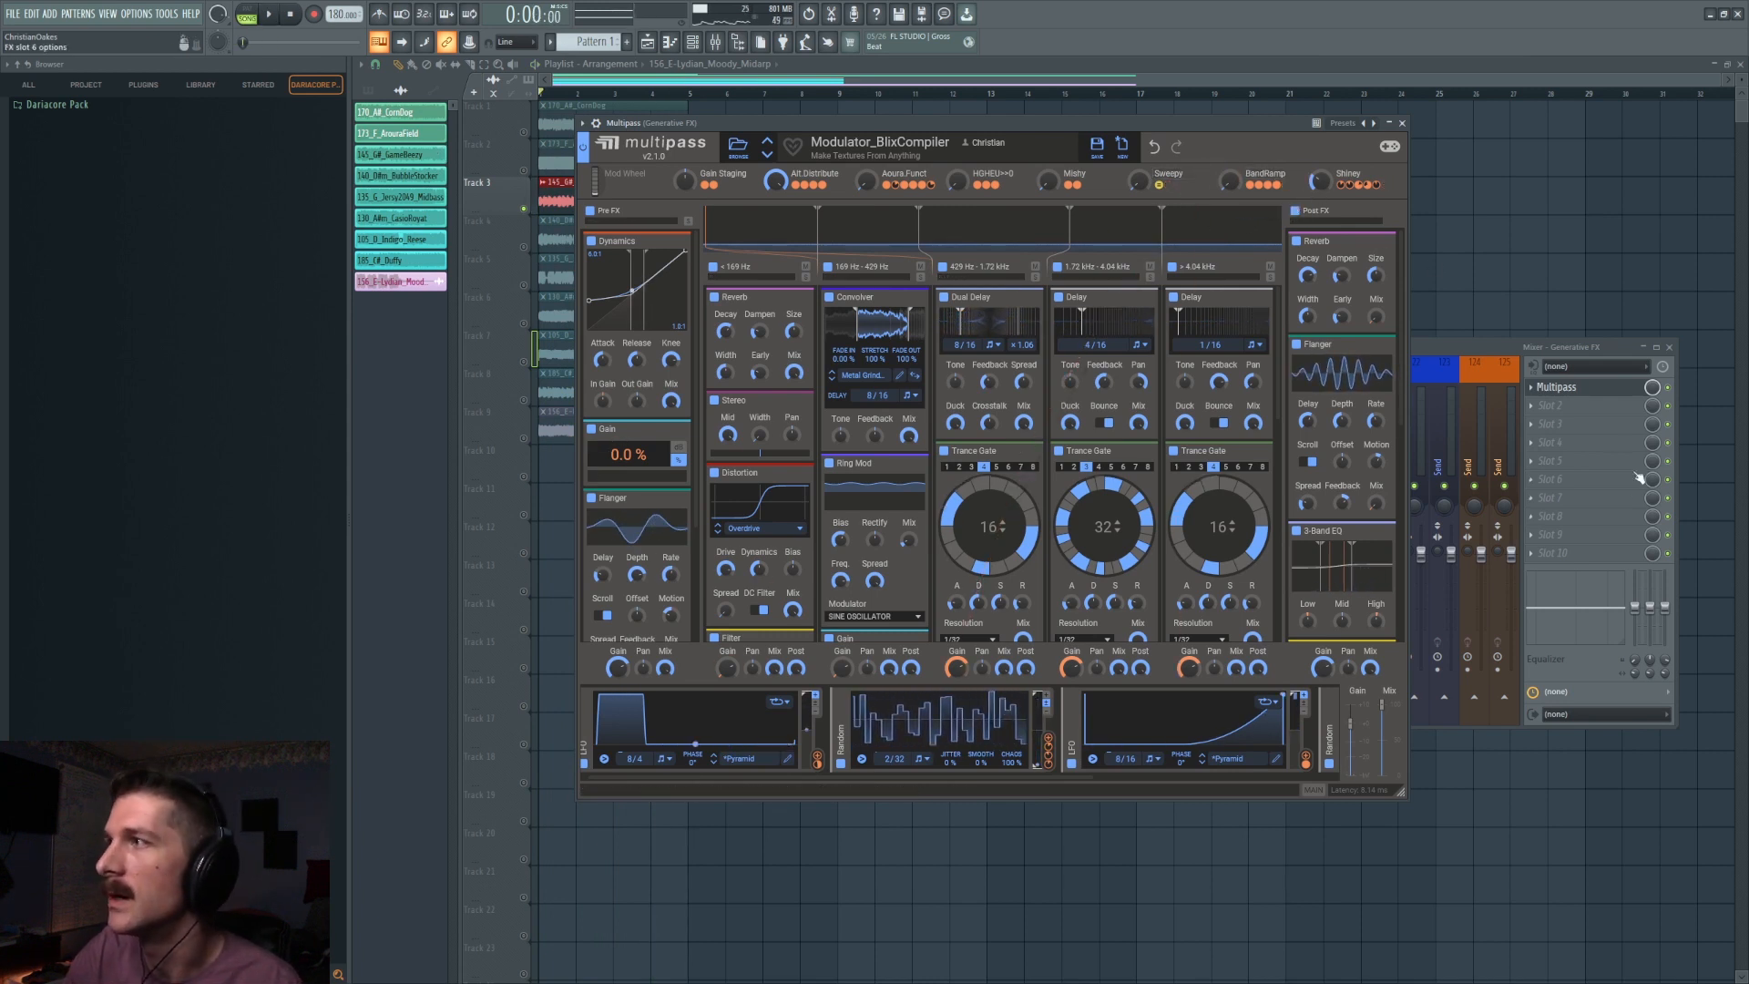
drag(774, 180, 771, 189)
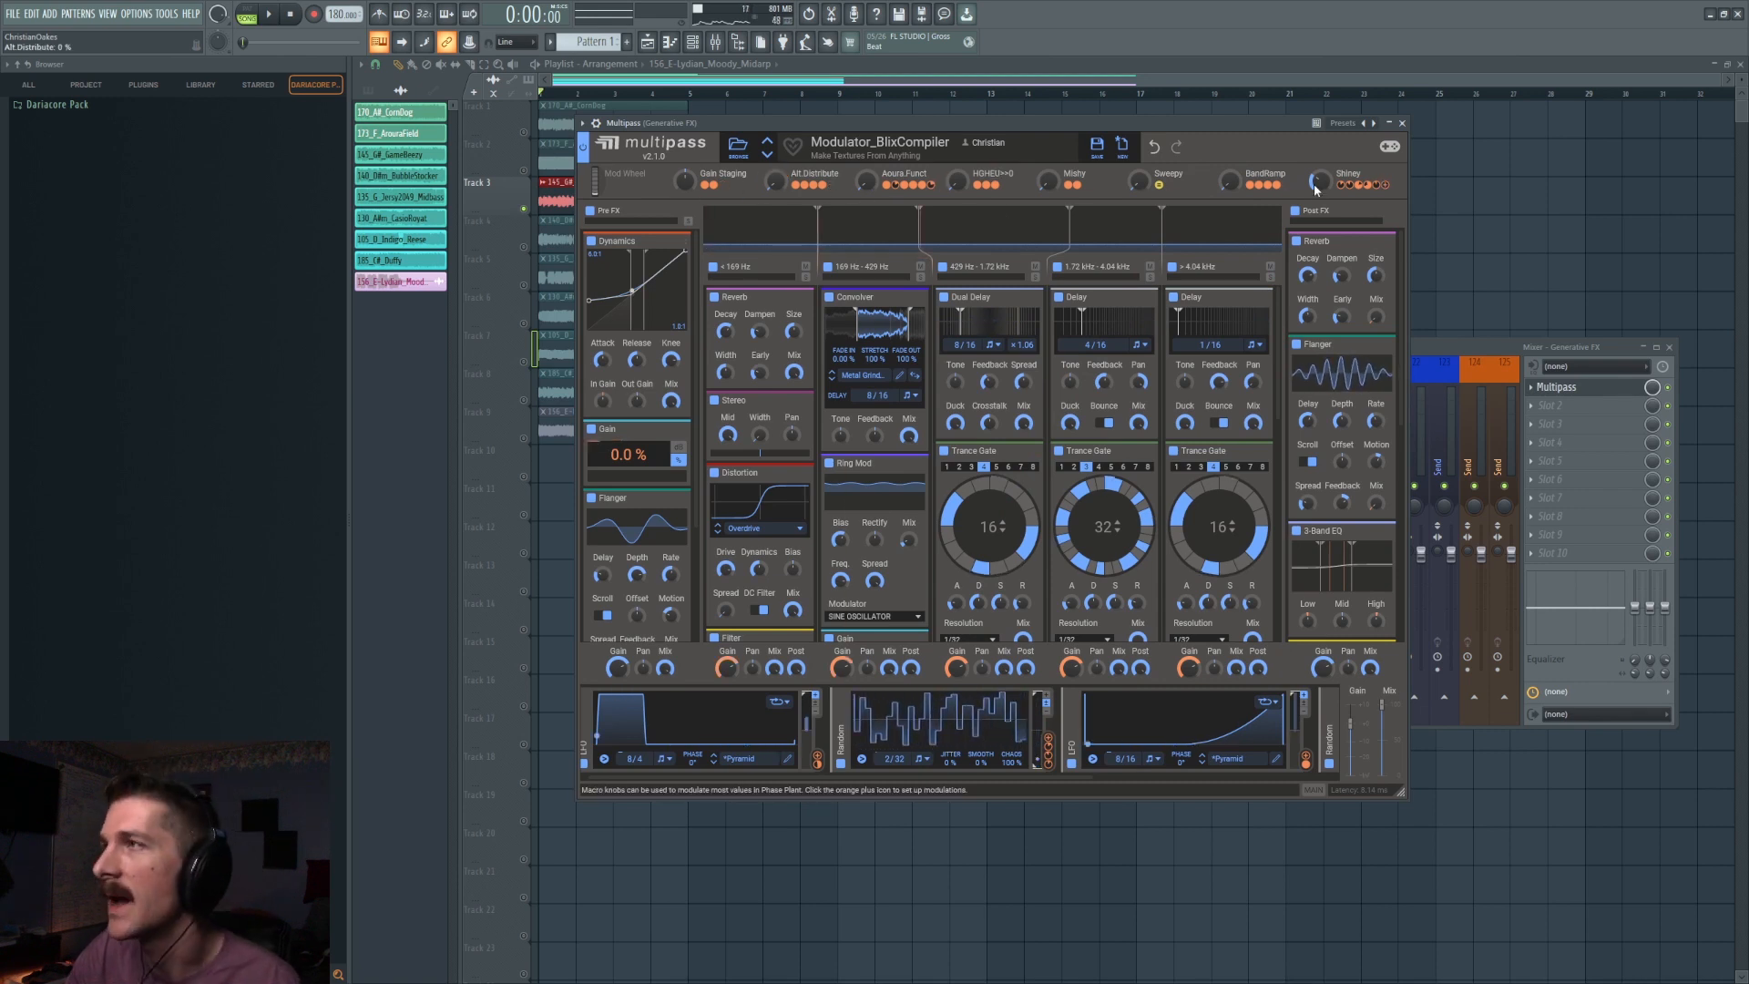
scroll(1078, 469, down, 1)
scroll(1078, 469, down, 4)
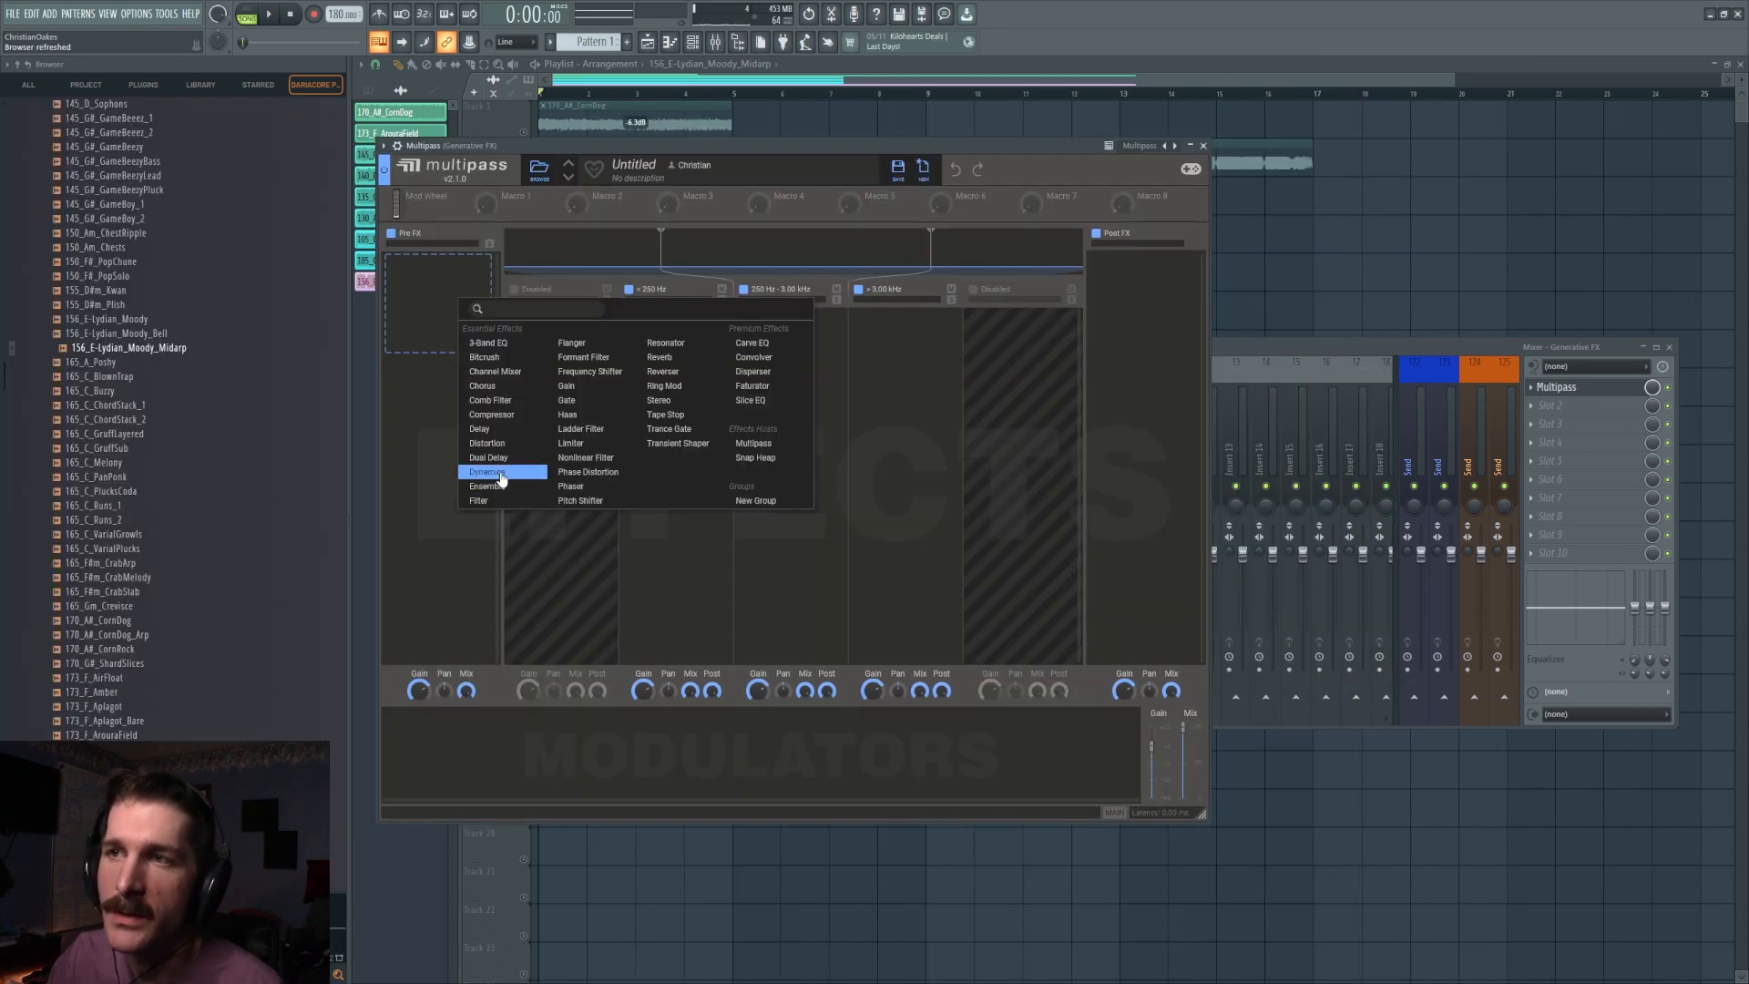
Add a Dynamics module to Pre FX with a copy in Post FX, and set the Pre FX low ratio to 6.
click(499, 474)
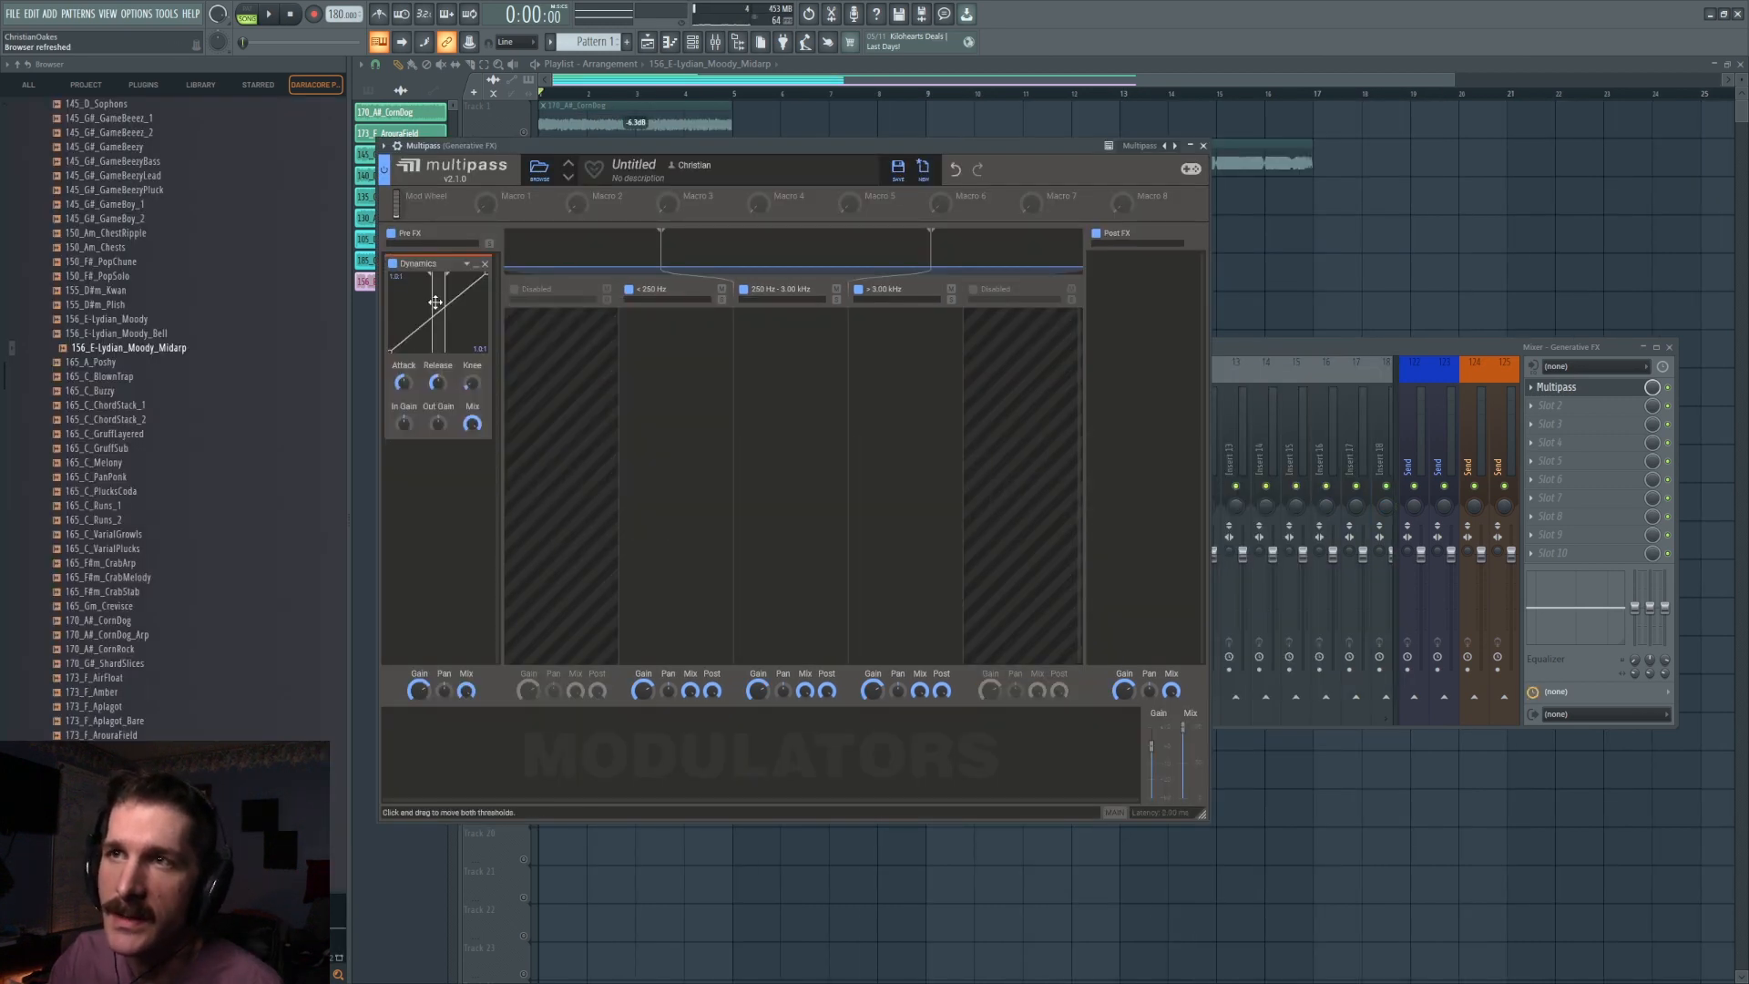
drag(429, 262, 1139, 264)
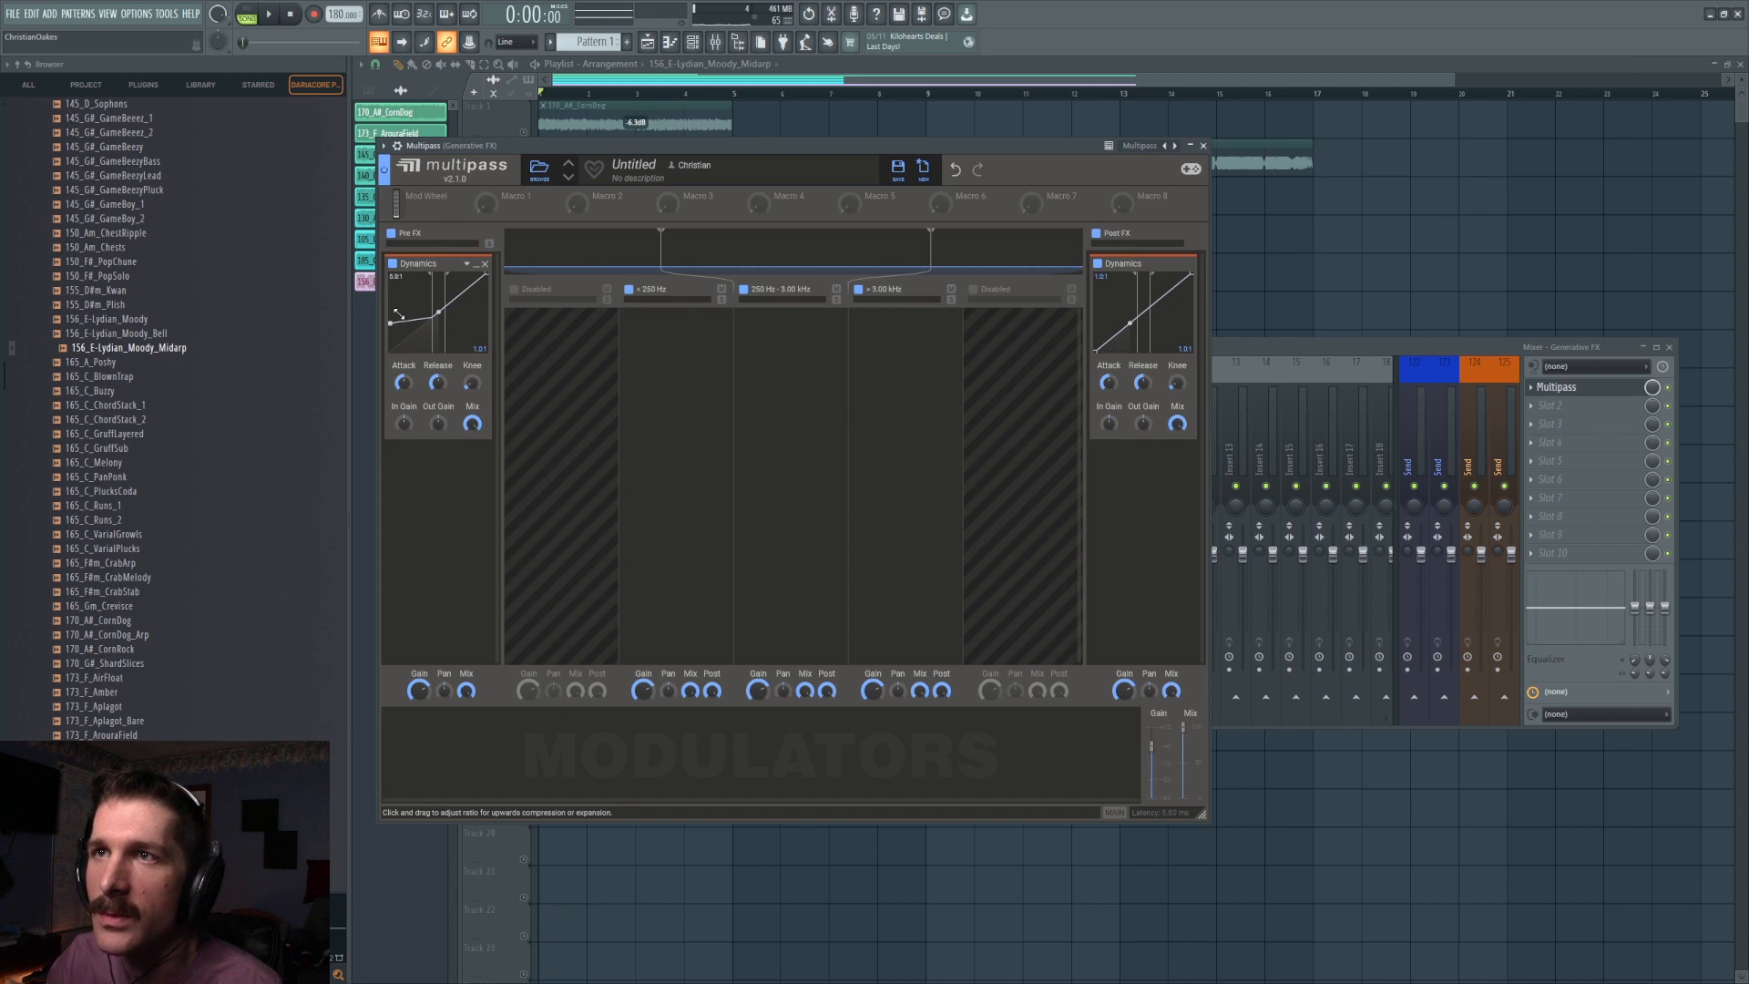
right_click(398, 314)
text(6)
key(Return)
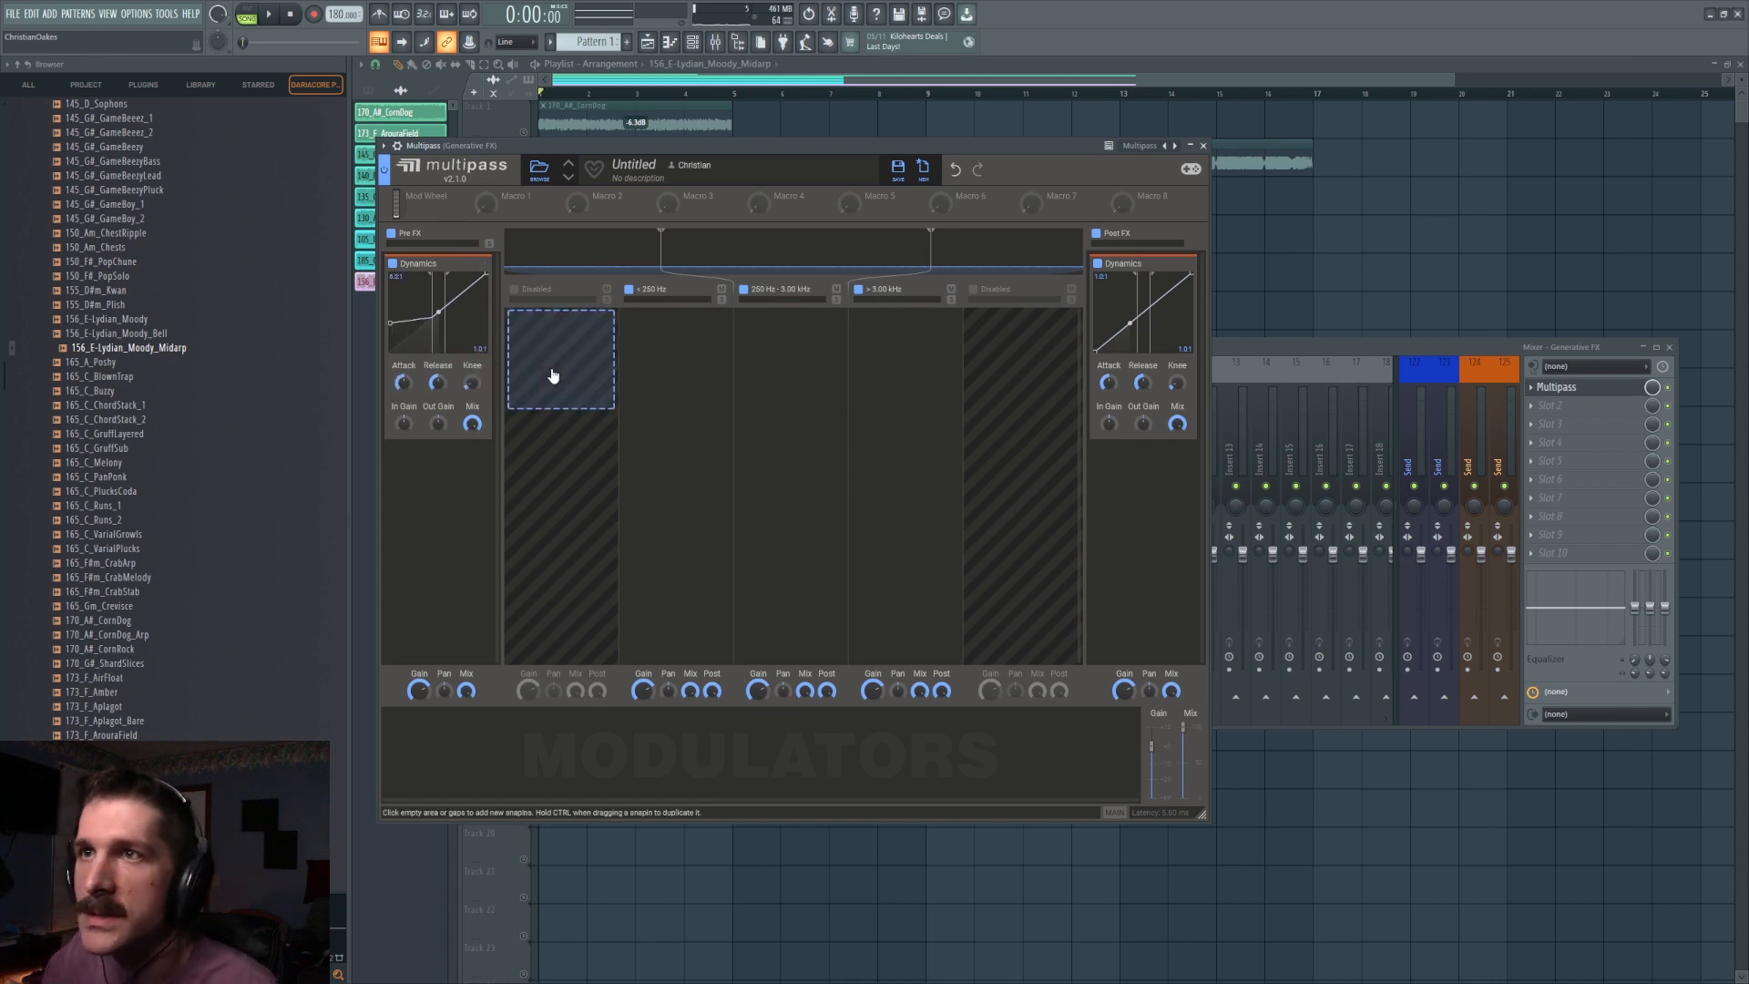
Set the Post FX Dynamics module's low ratio to 1 and its high ratio to 6.
right_click(1100, 278)
text(1)
key(Return)
right_click(1184, 350)
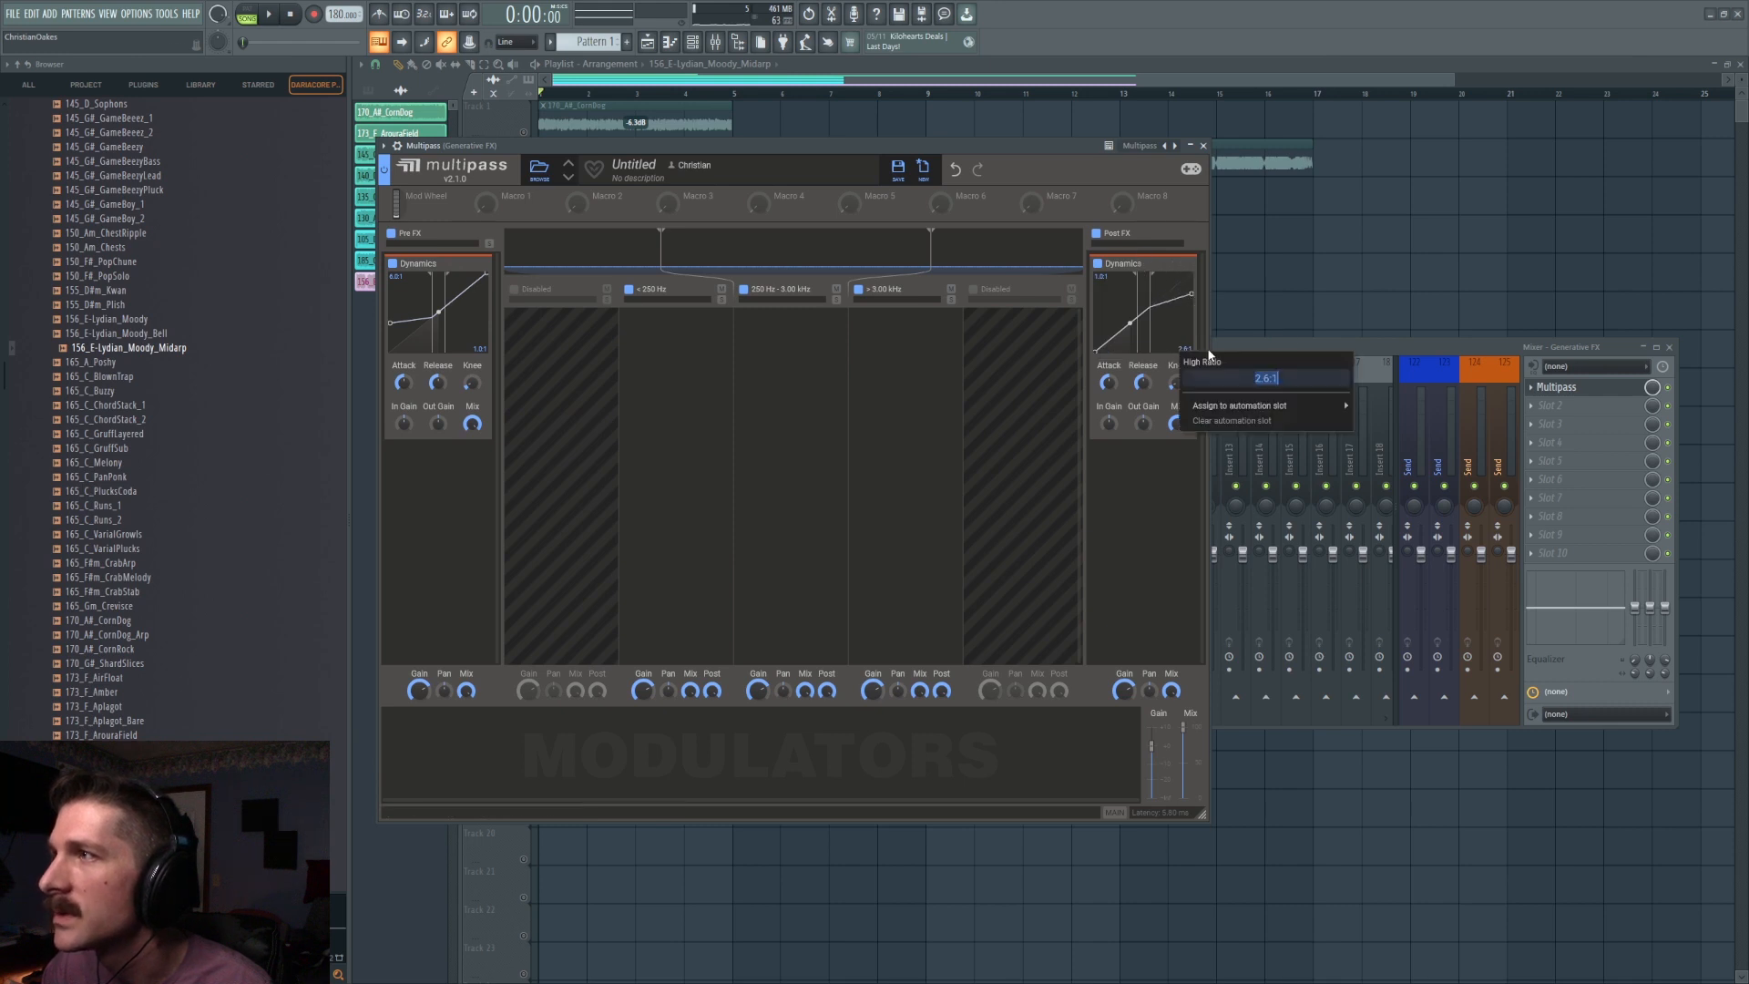
text(6)
key(Return)
Raise the Knee of the Post FX and Pre FX Dynamics modules while auditioning the loop.
key(space)
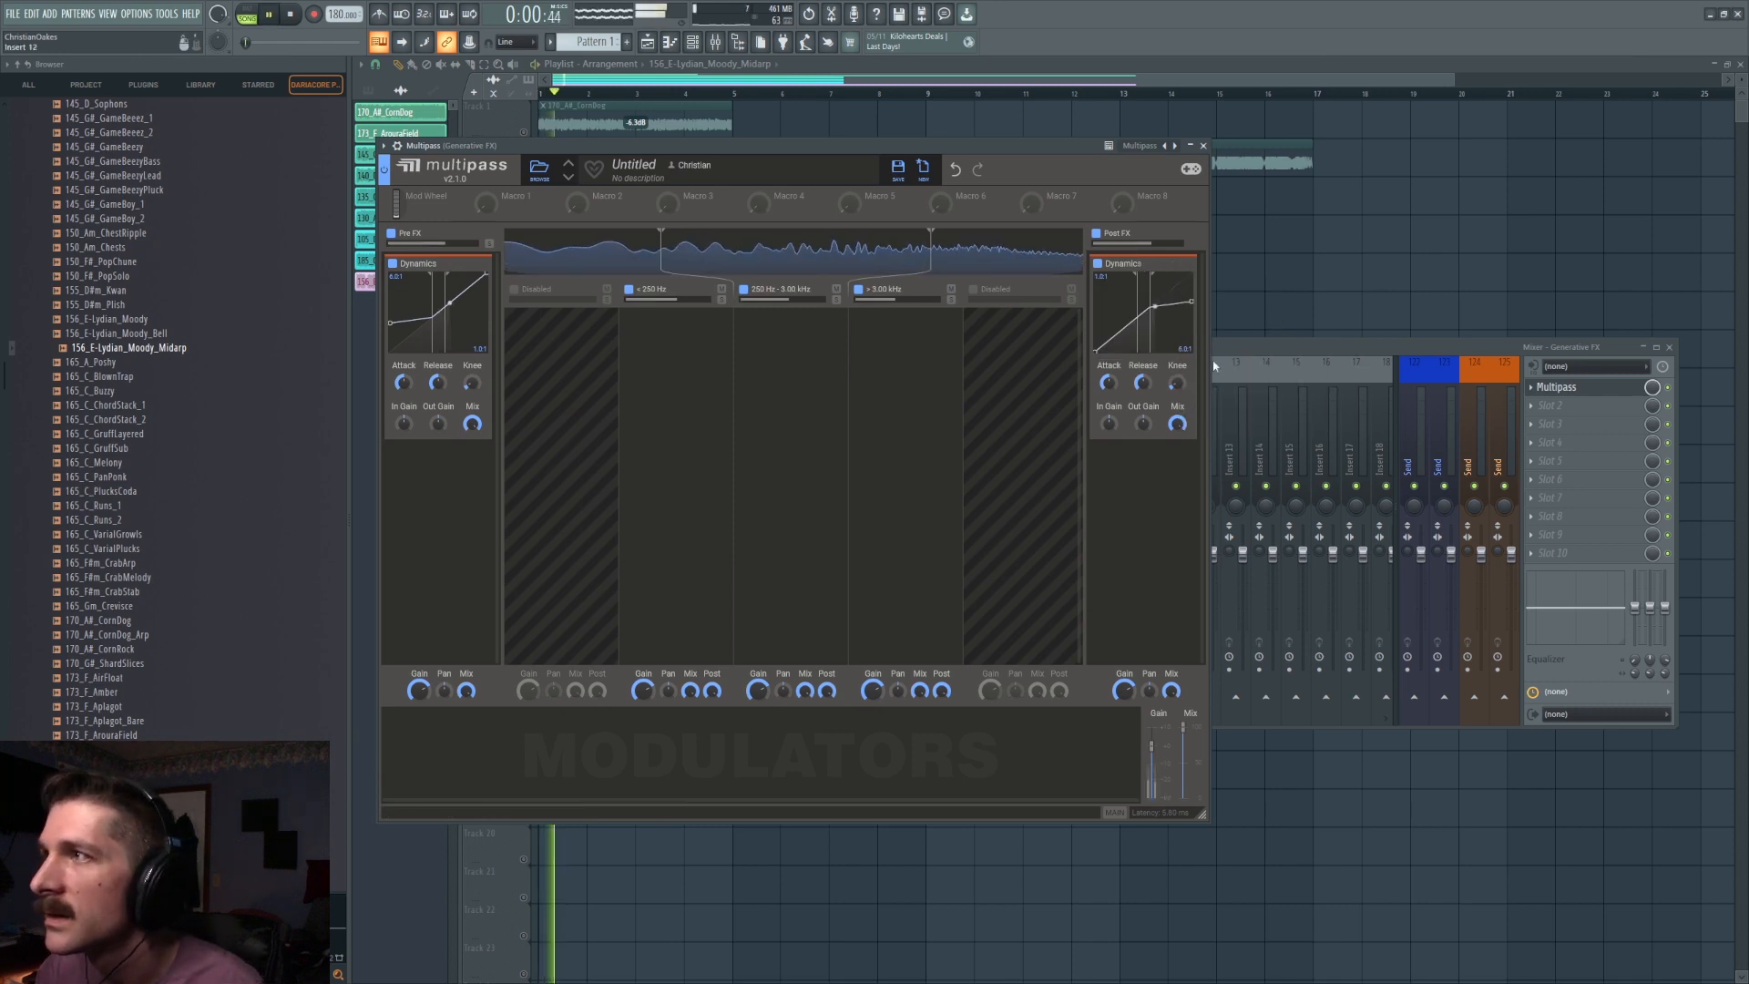
key(space)
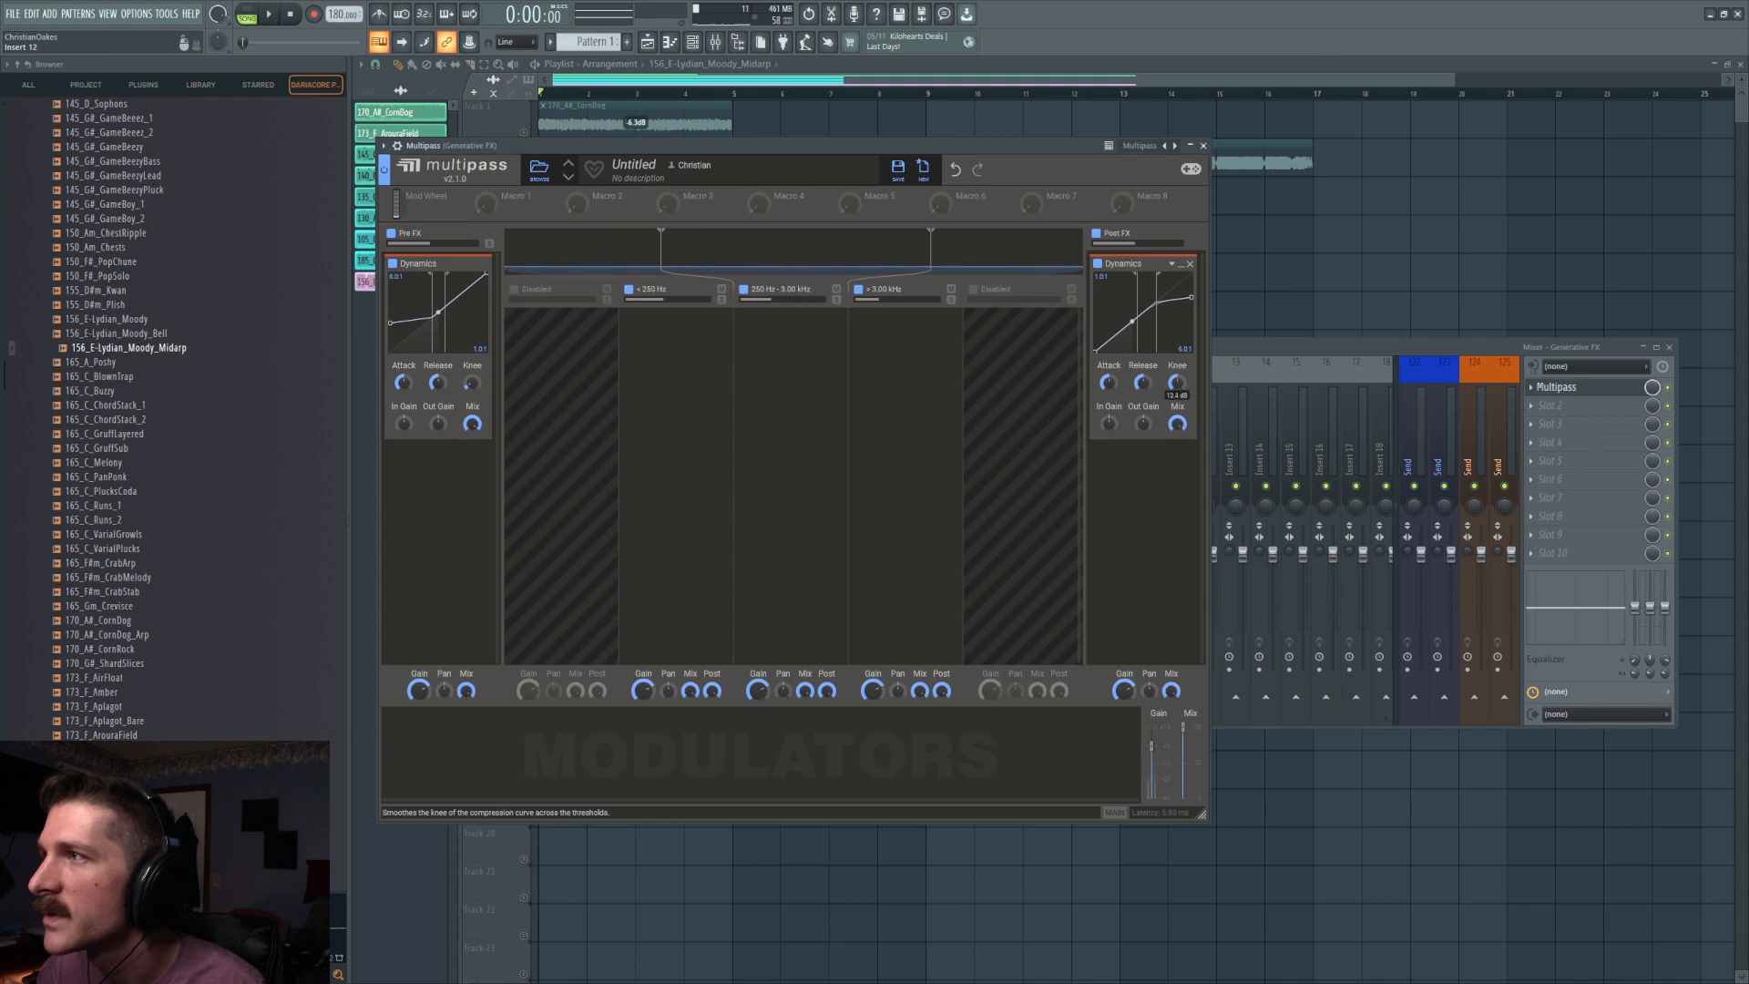
key(space)
drag(471, 383, 471, 374)
key(space)
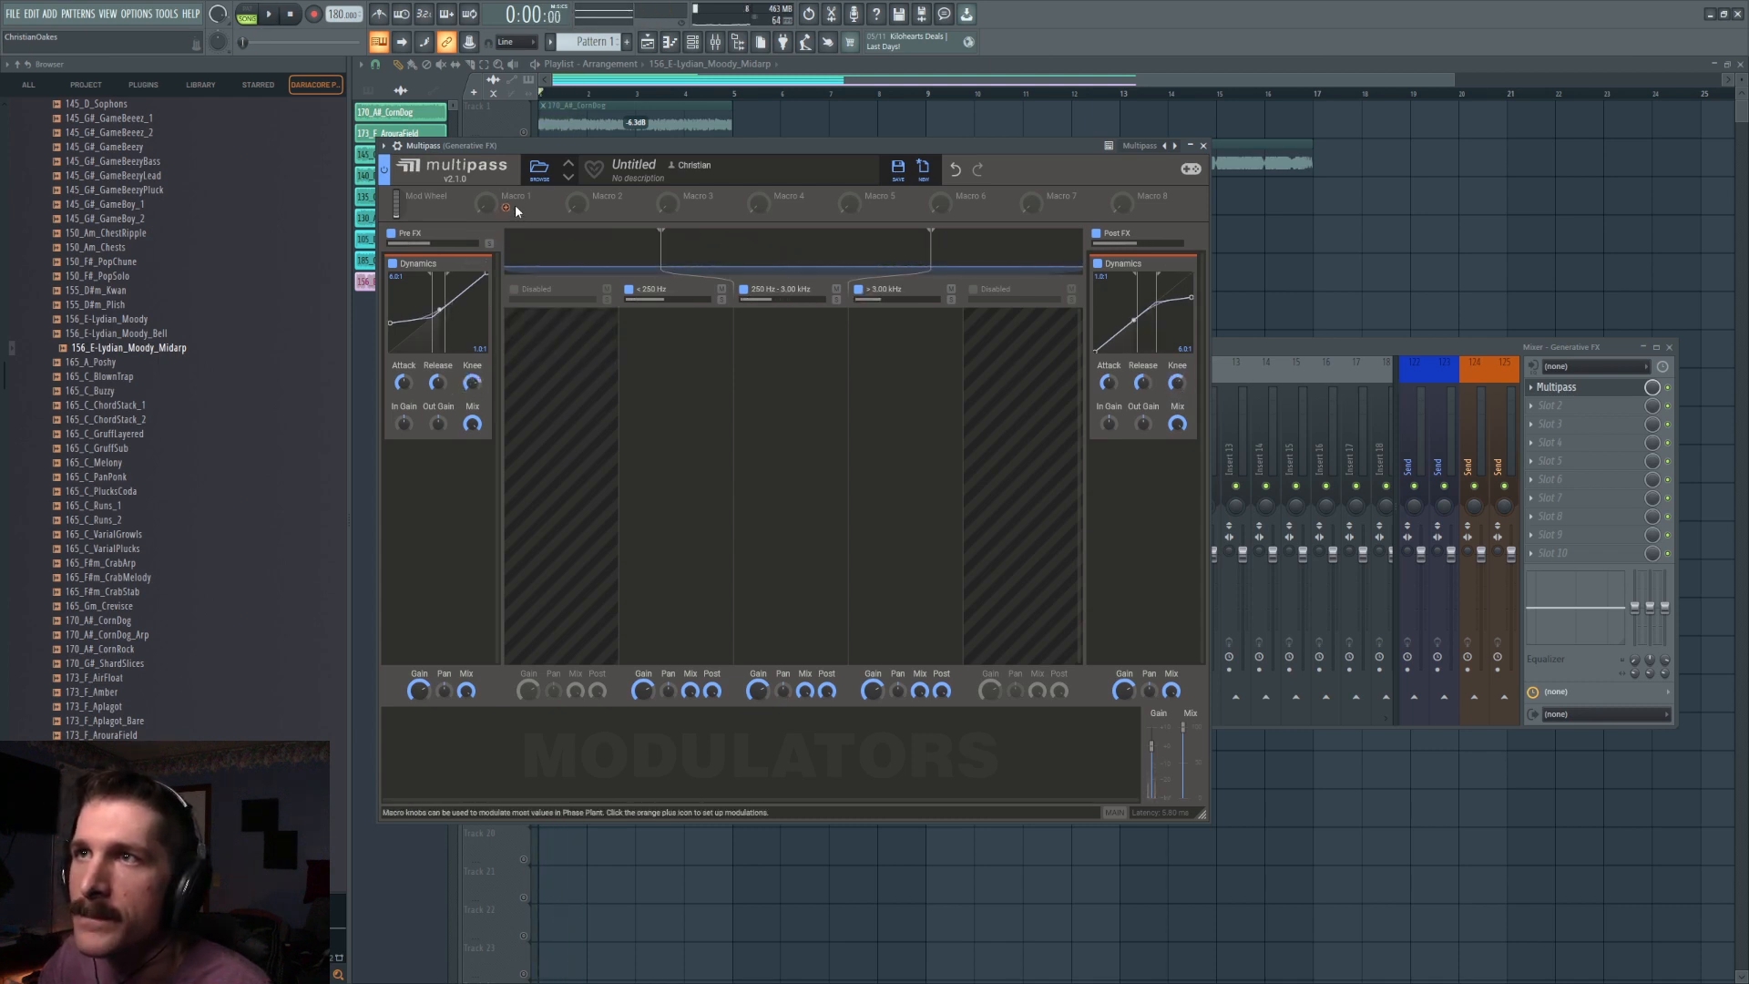
Map Macro 1 to the In Gain of both Dynamics modules, make it bipolar, name it Gain Staging and try its range.
click(506, 208)
drag(515, 208, 1109, 423)
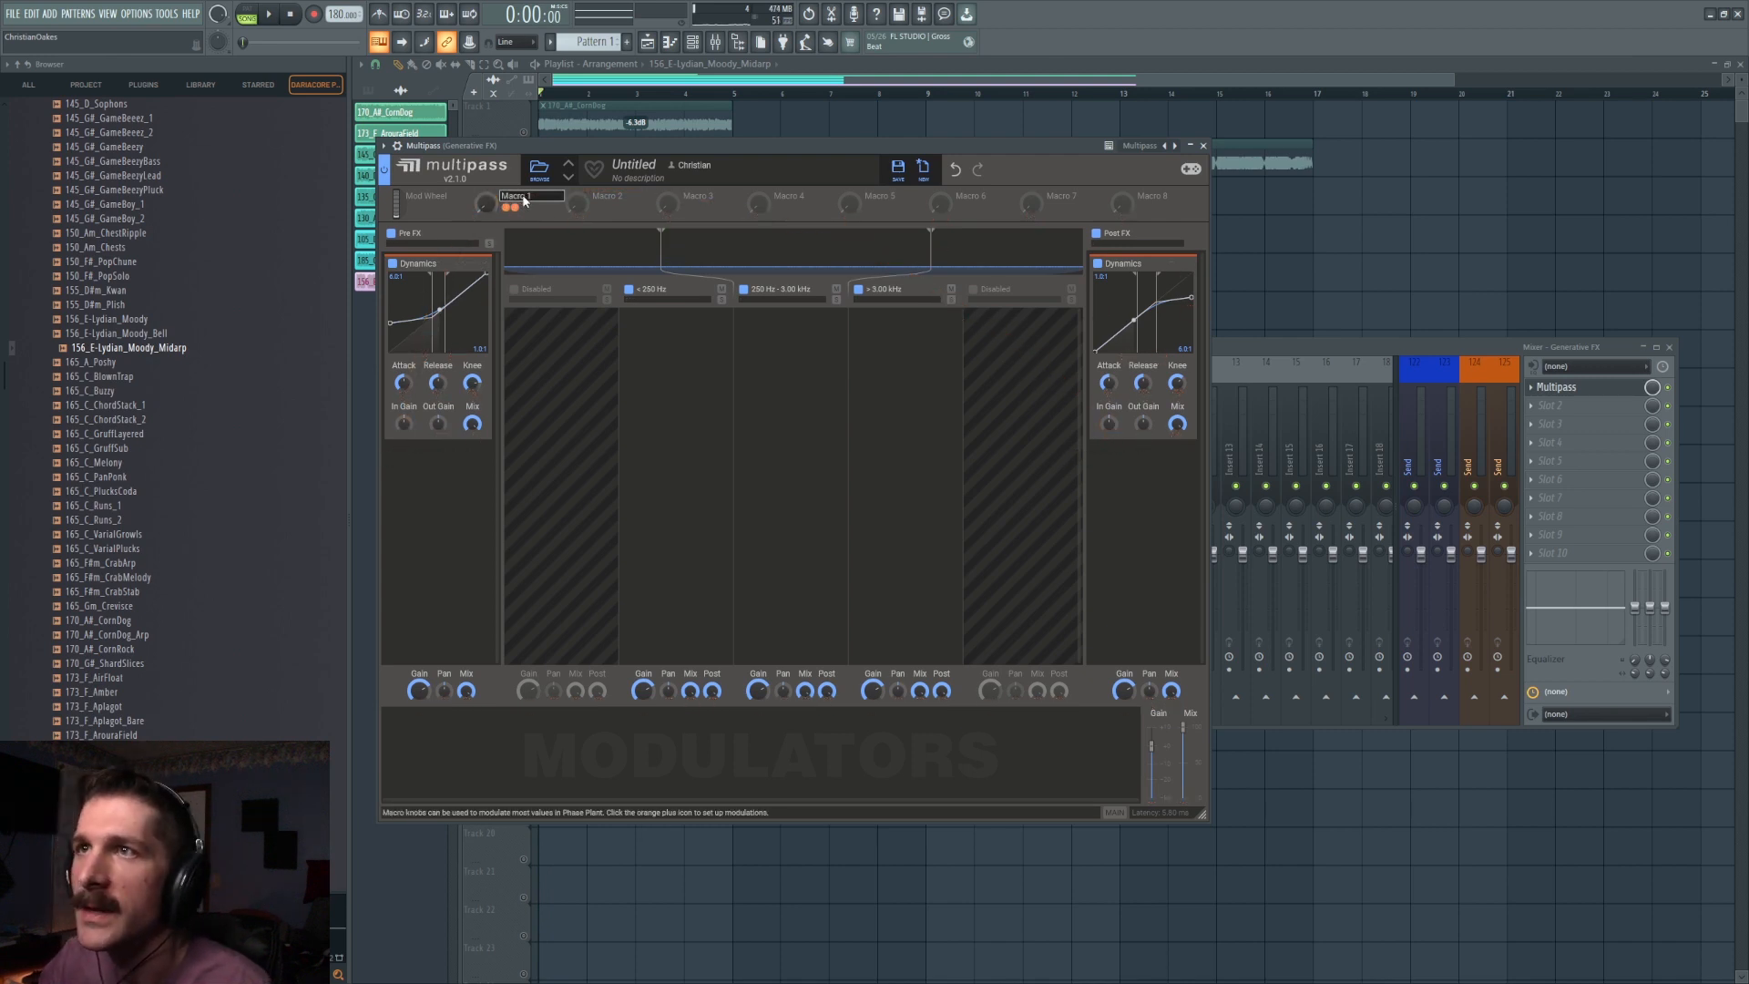
right_click(485, 205)
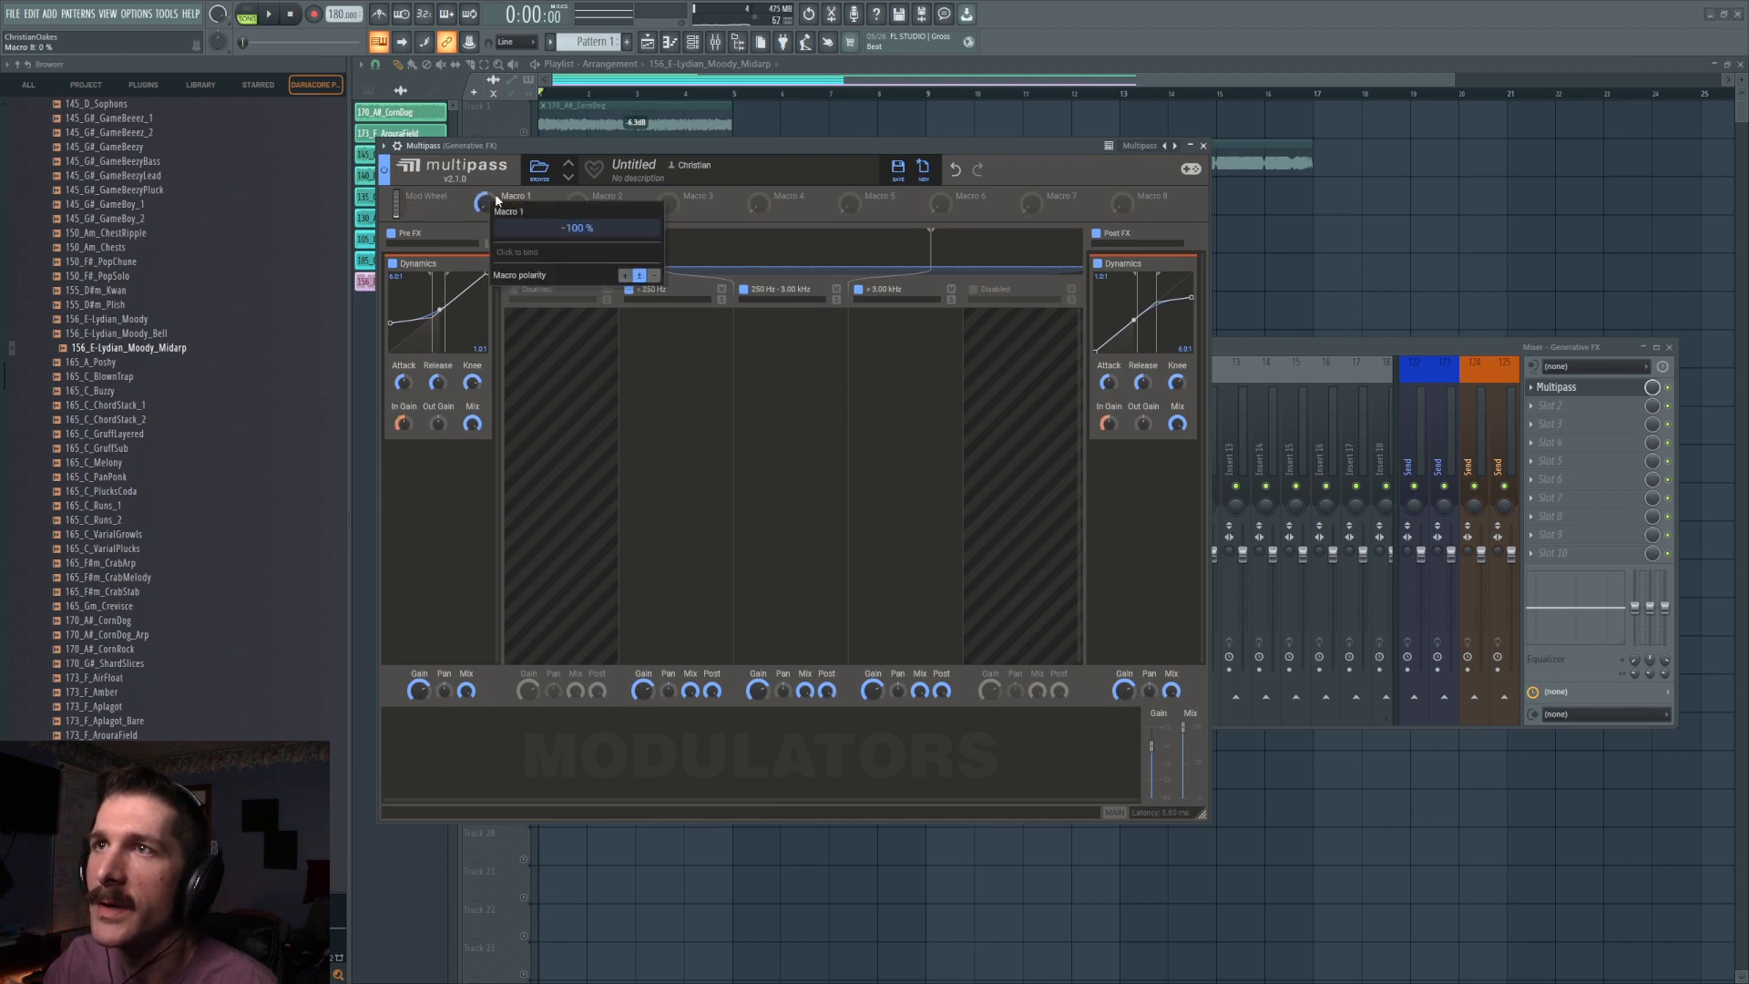
click(486, 206)
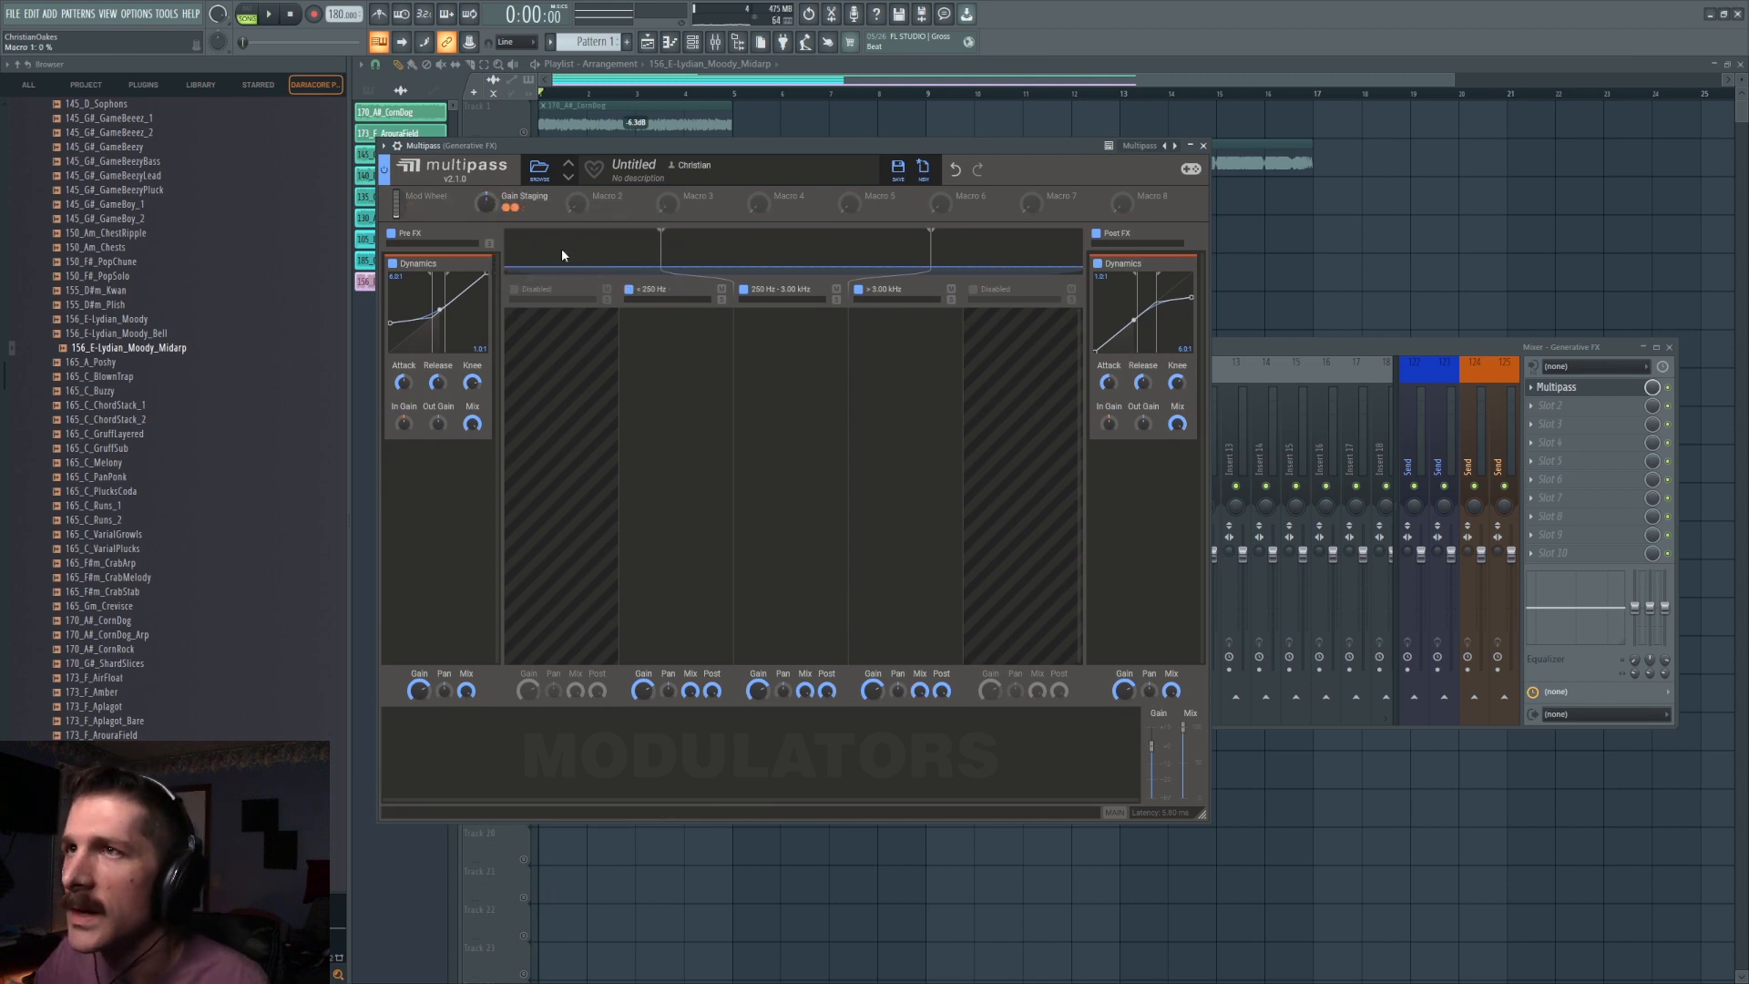
drag(485, 203, 485, 180)
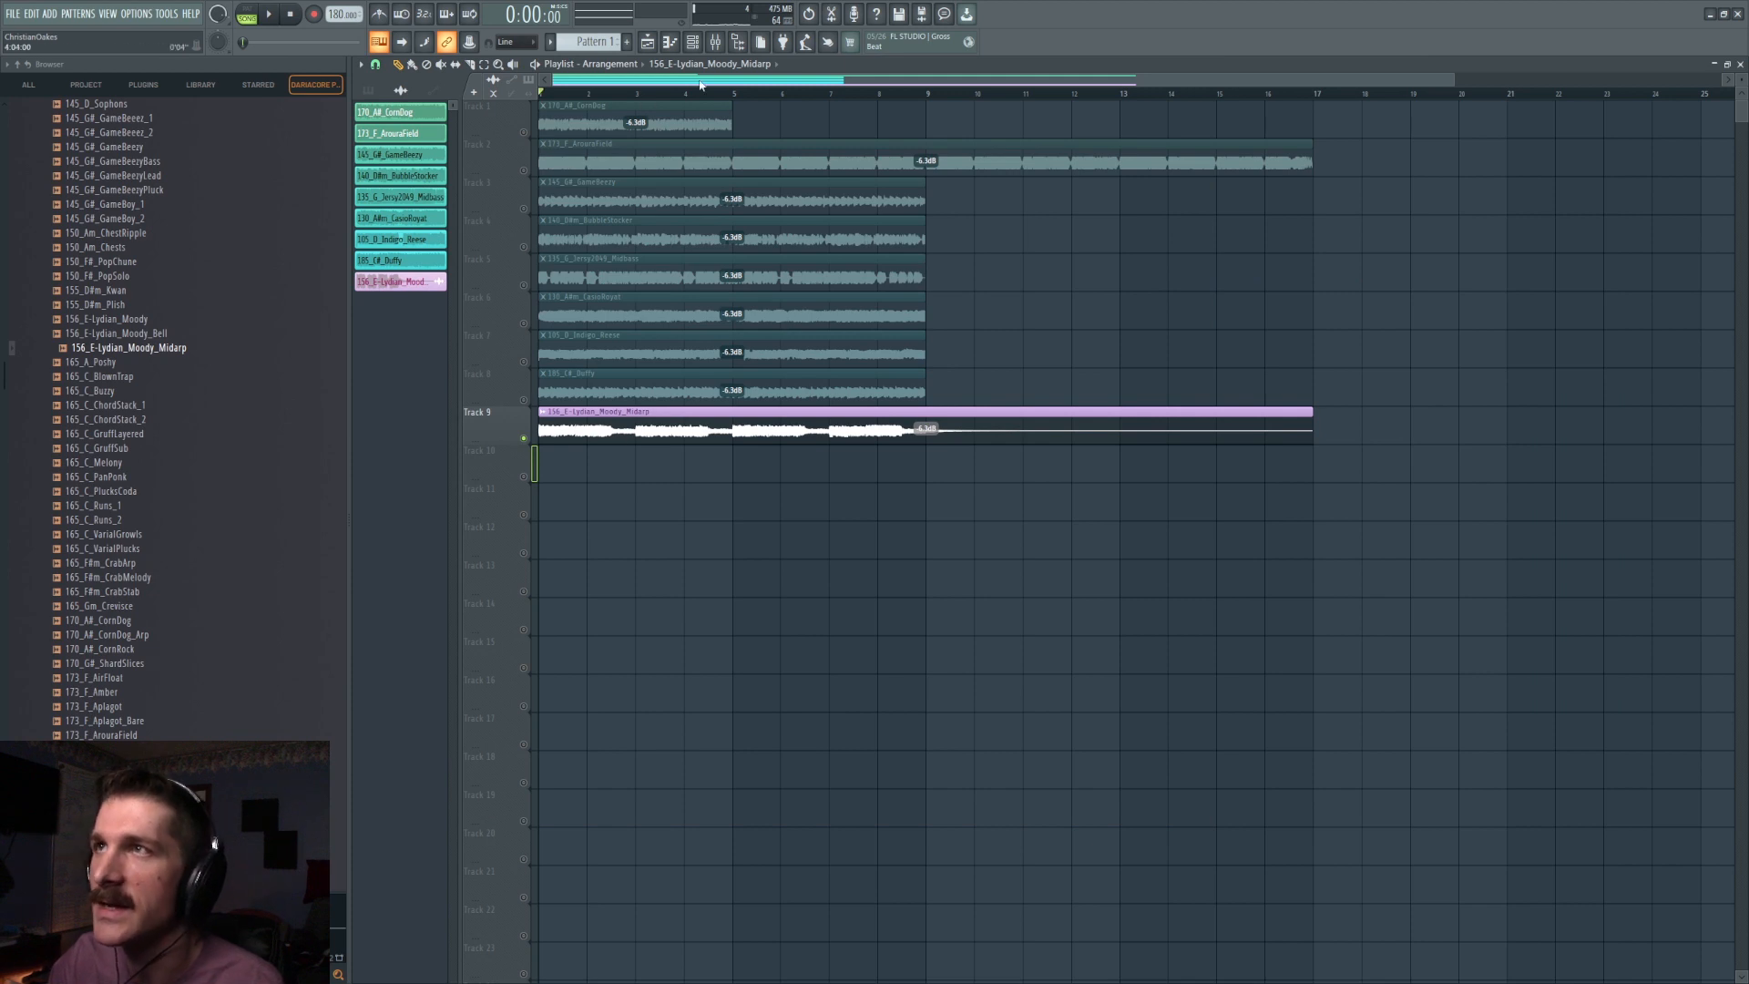
Reopen Multipass on the Generative FX mixer track and audition the loop through the two Dynamics modules.
key(F9)
click(1561, 390)
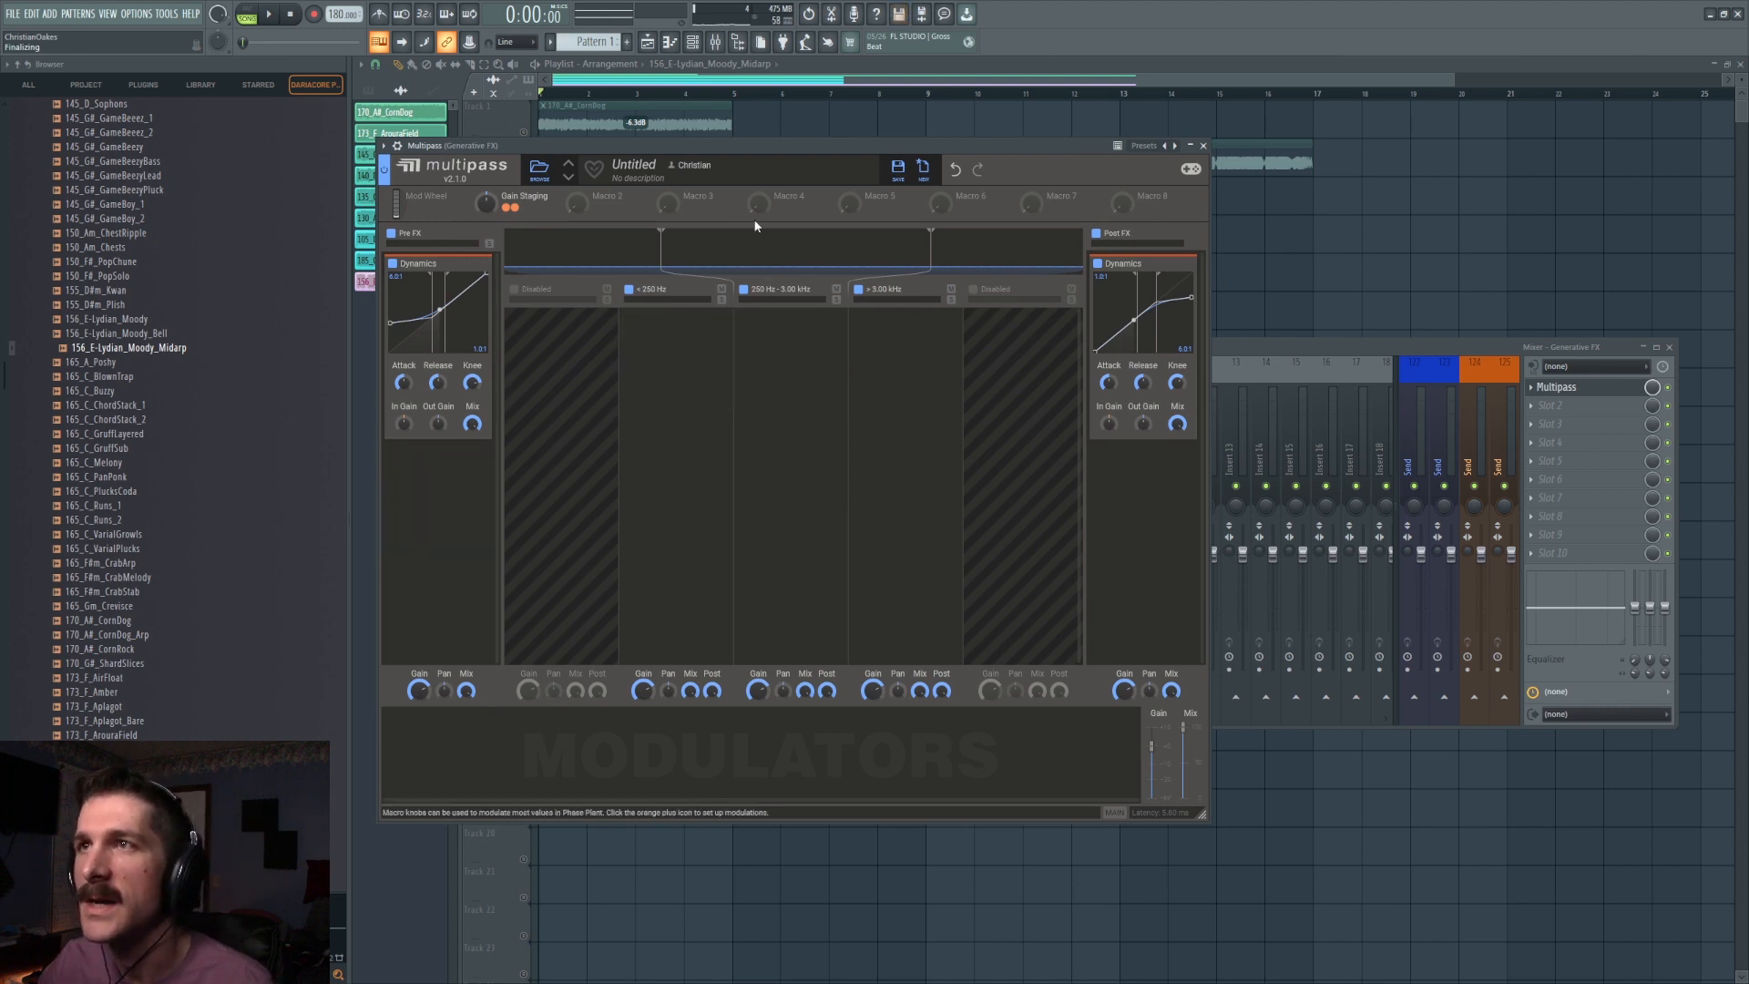
key(space)
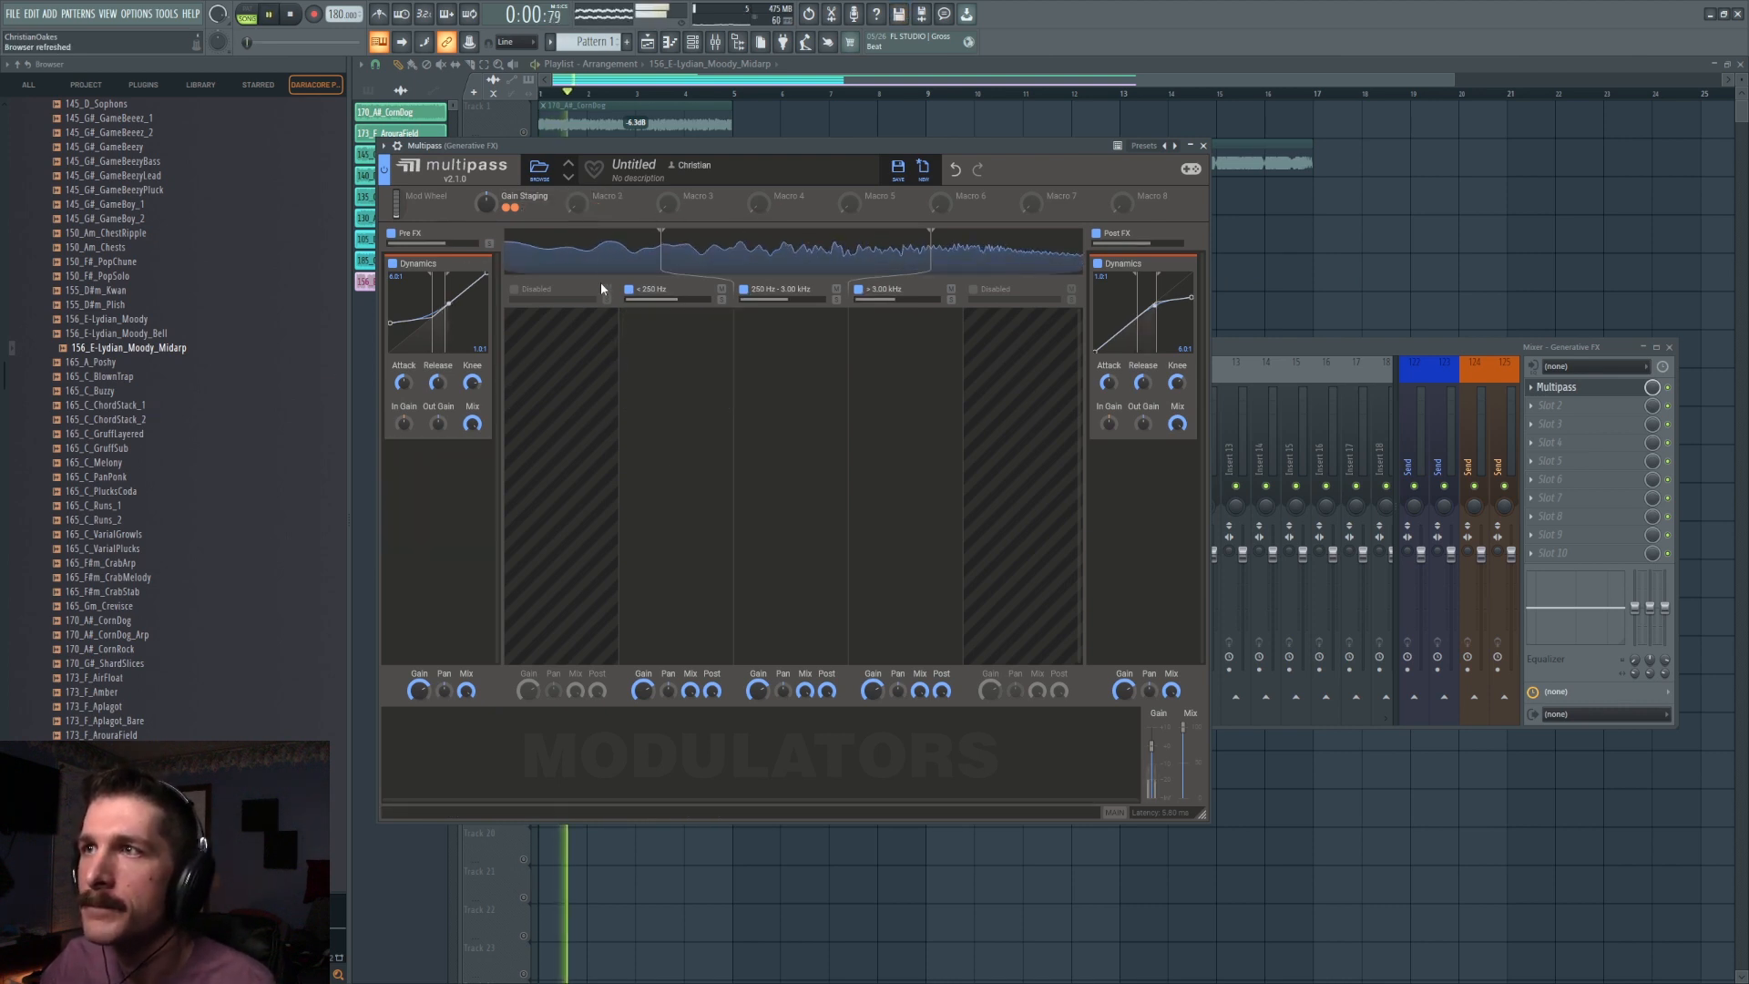
key(space)
Try a Trance Gate below the Pre FX Dynamics module while auditioning the loop, and remove it.
click(470, 478)
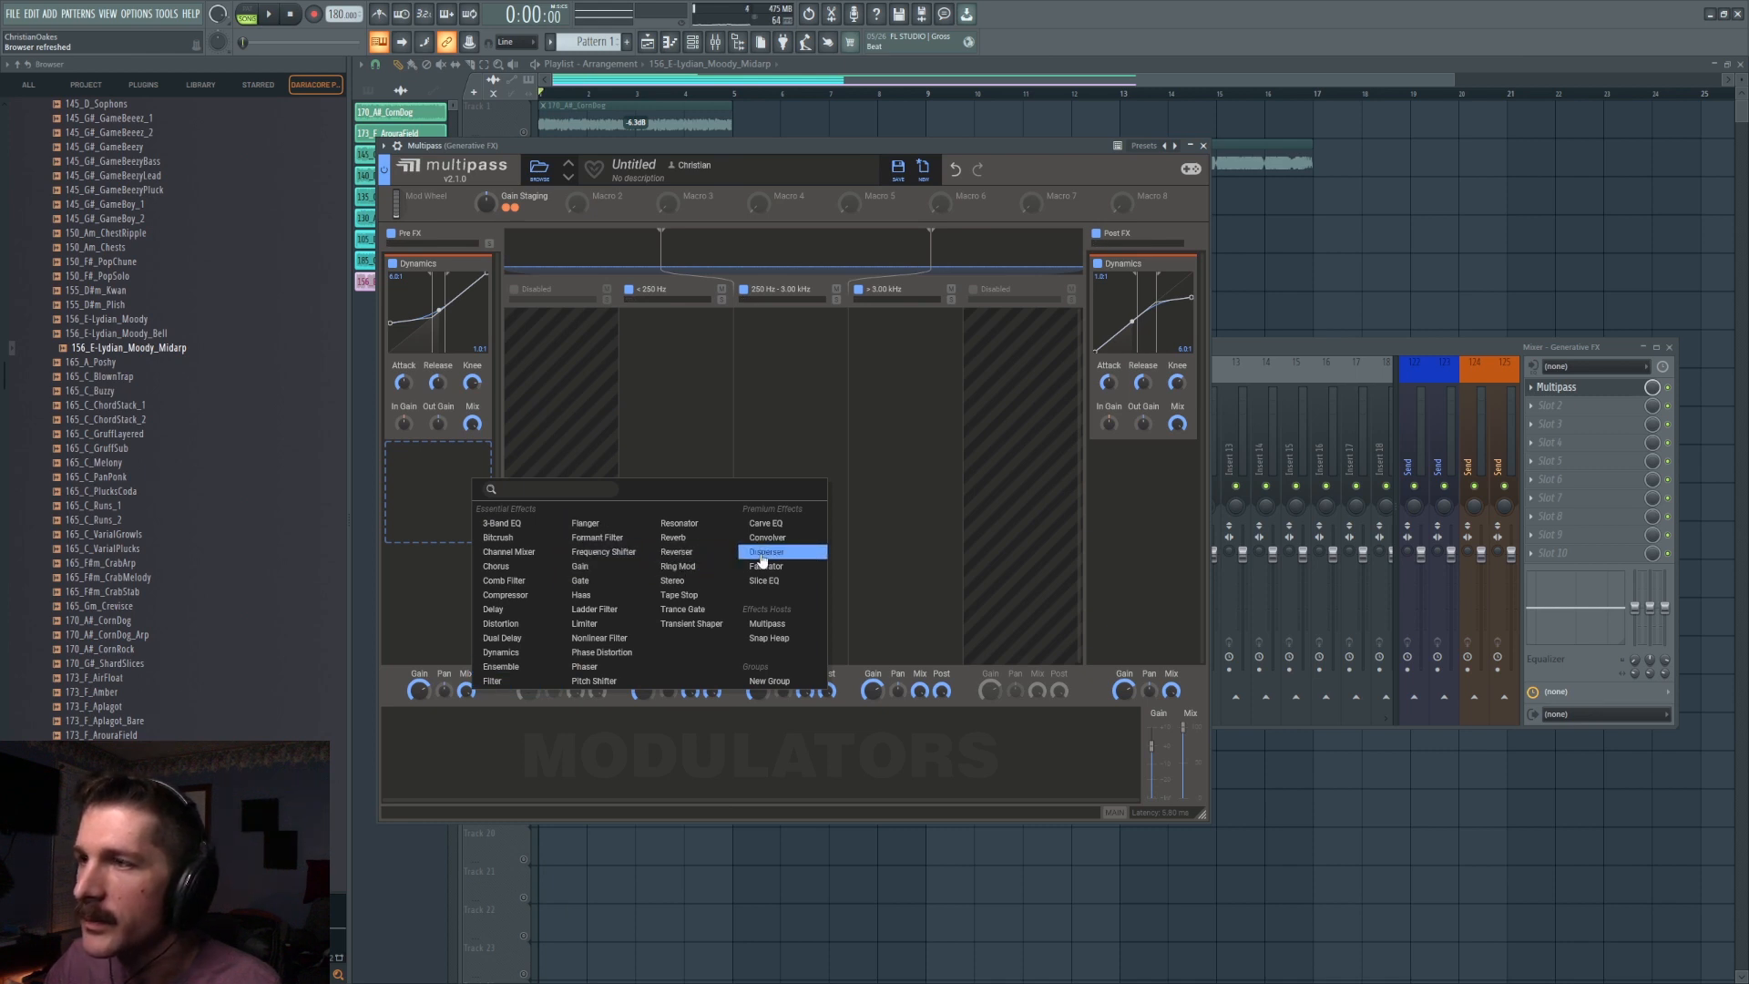
click(683, 610)
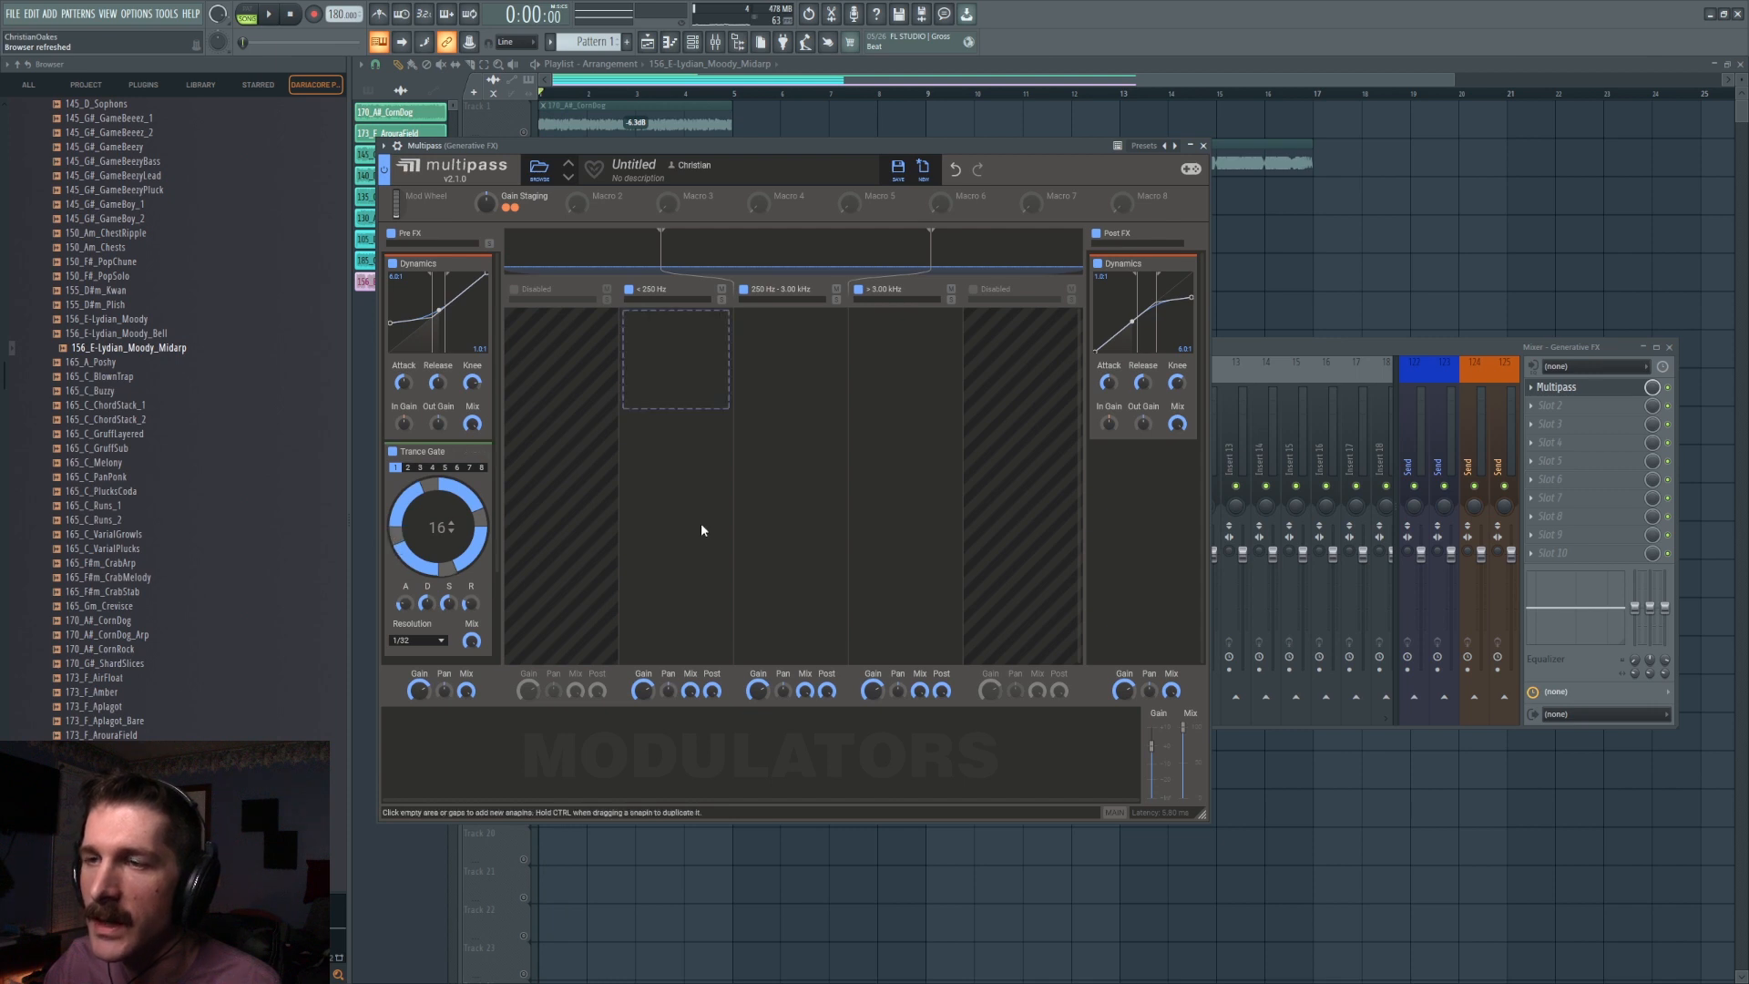
key(space)
key(space)
click(485, 451)
Add a Gain module below the Pre FX Dynamics module and create an LFO modulator.
click(461, 469)
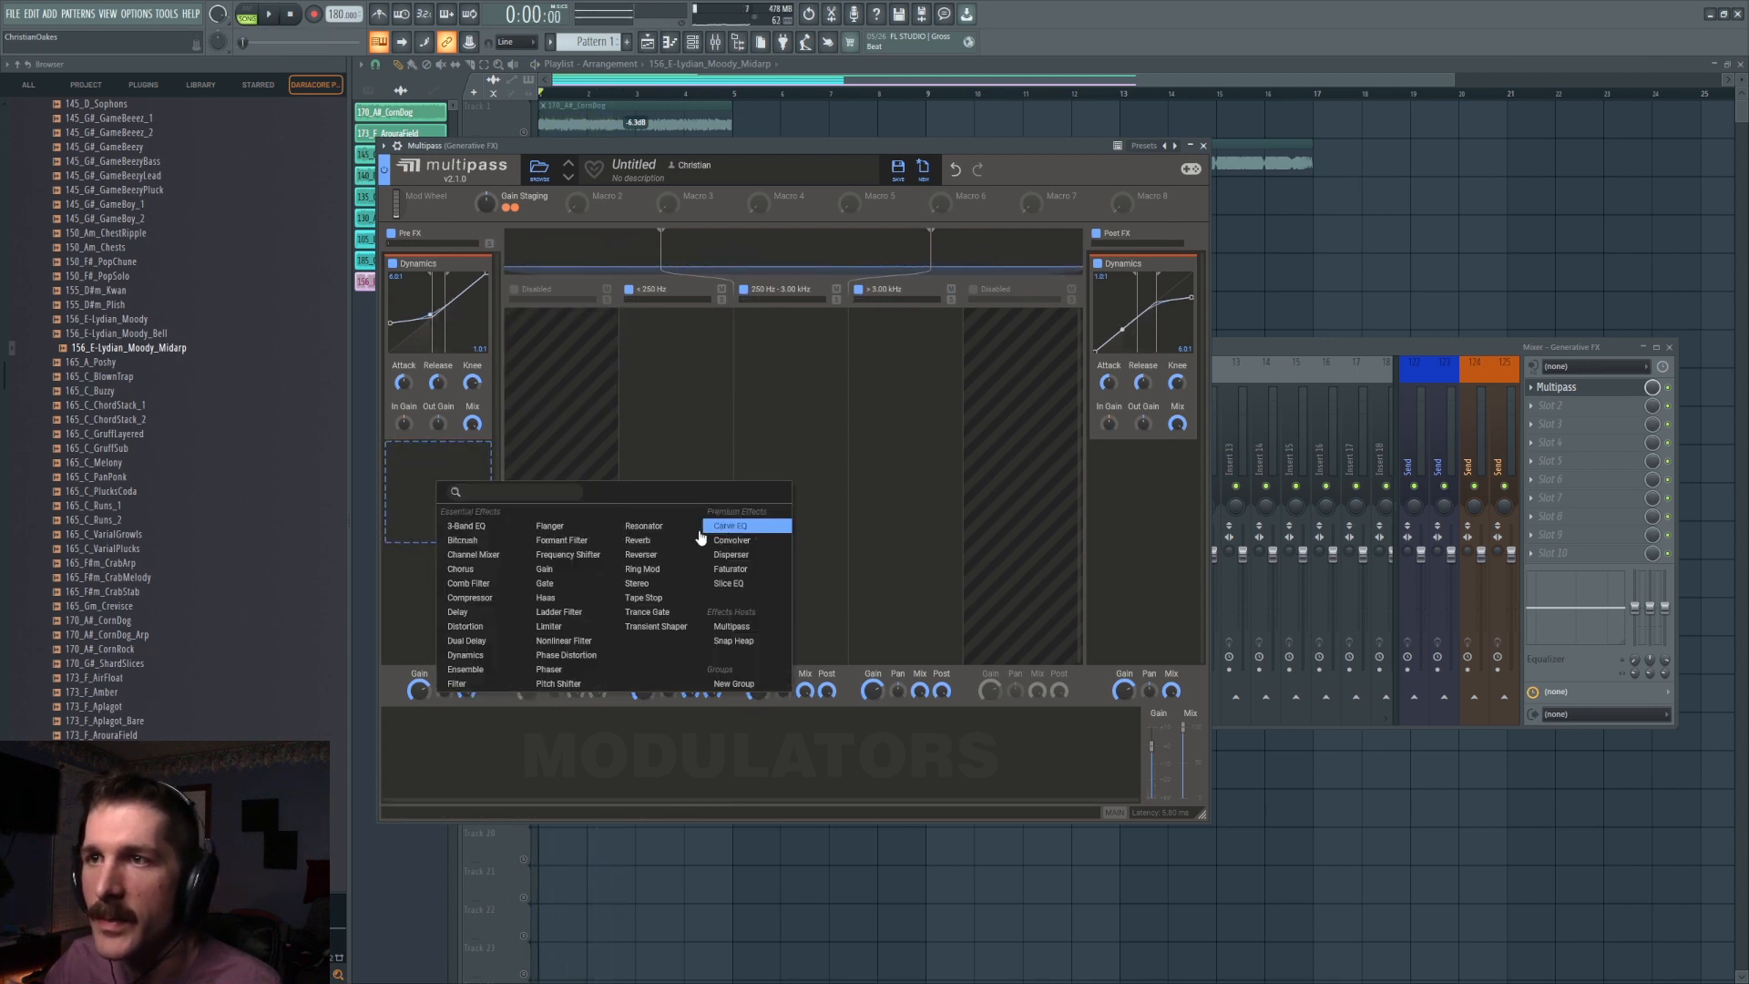
click(495, 742)
click(452, 507)
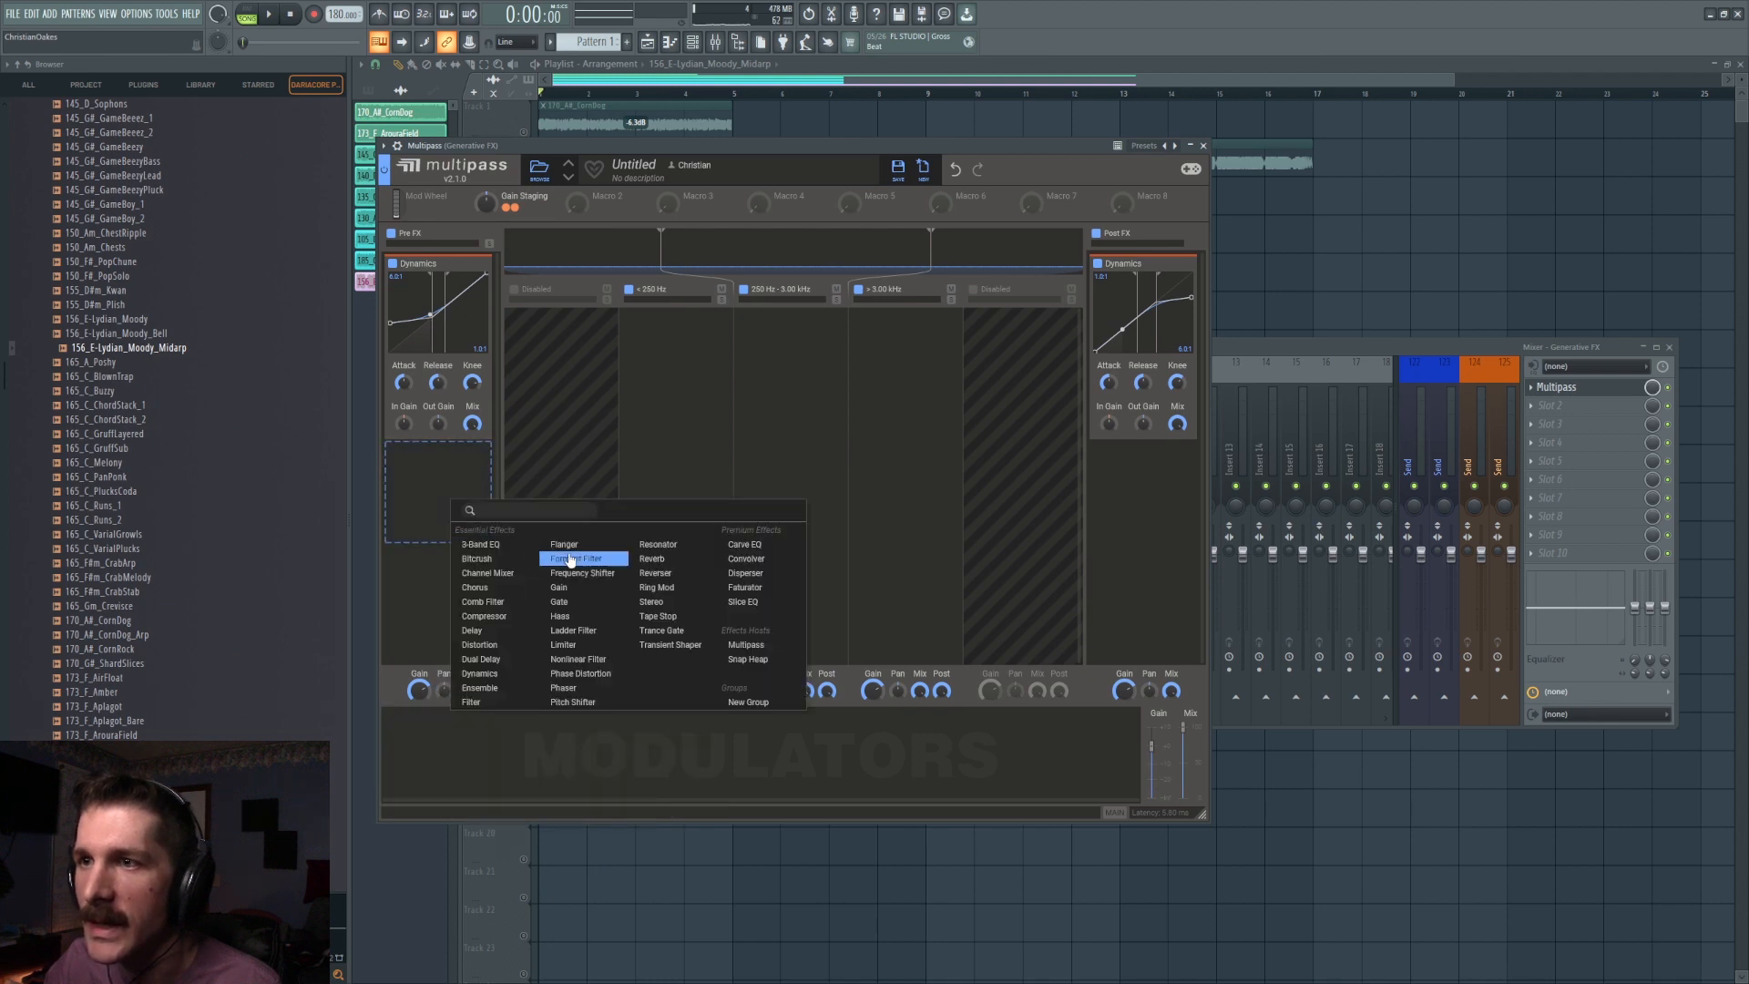
click(570, 588)
click(470, 720)
click(491, 716)
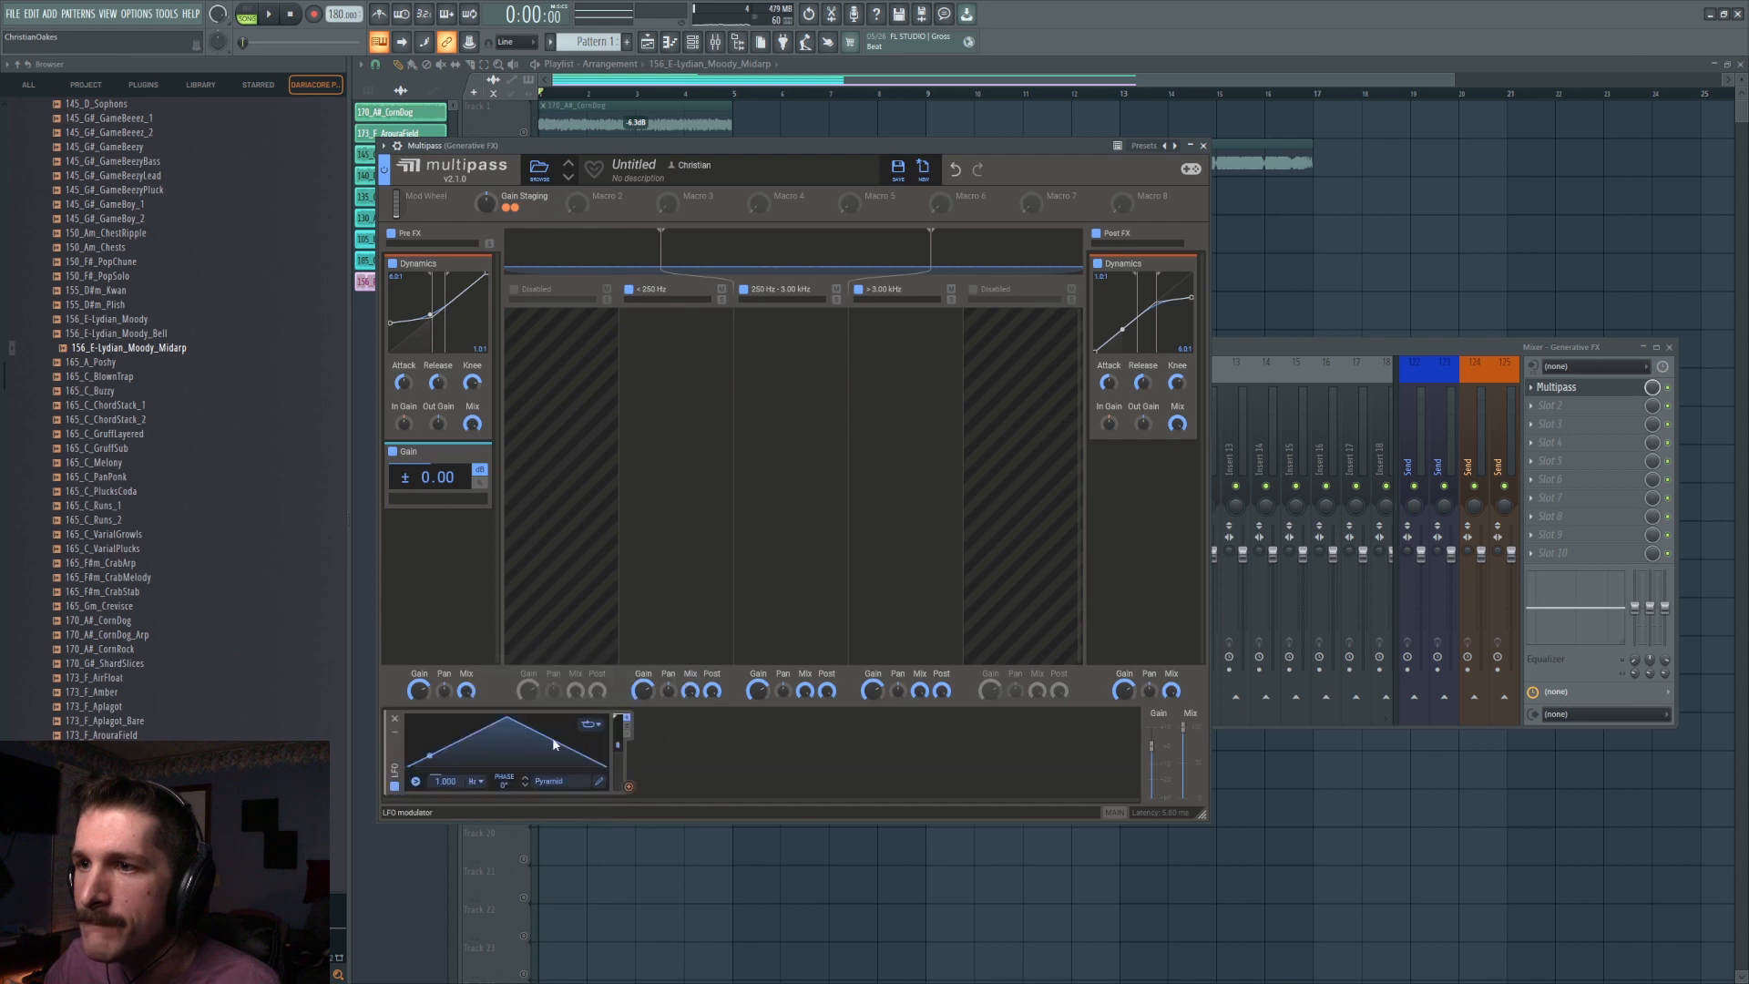
Reshape the LFO curve into a full-height pulse over the first 250 ms with slightly sloped edges, zero for the remainder.
click(599, 782)
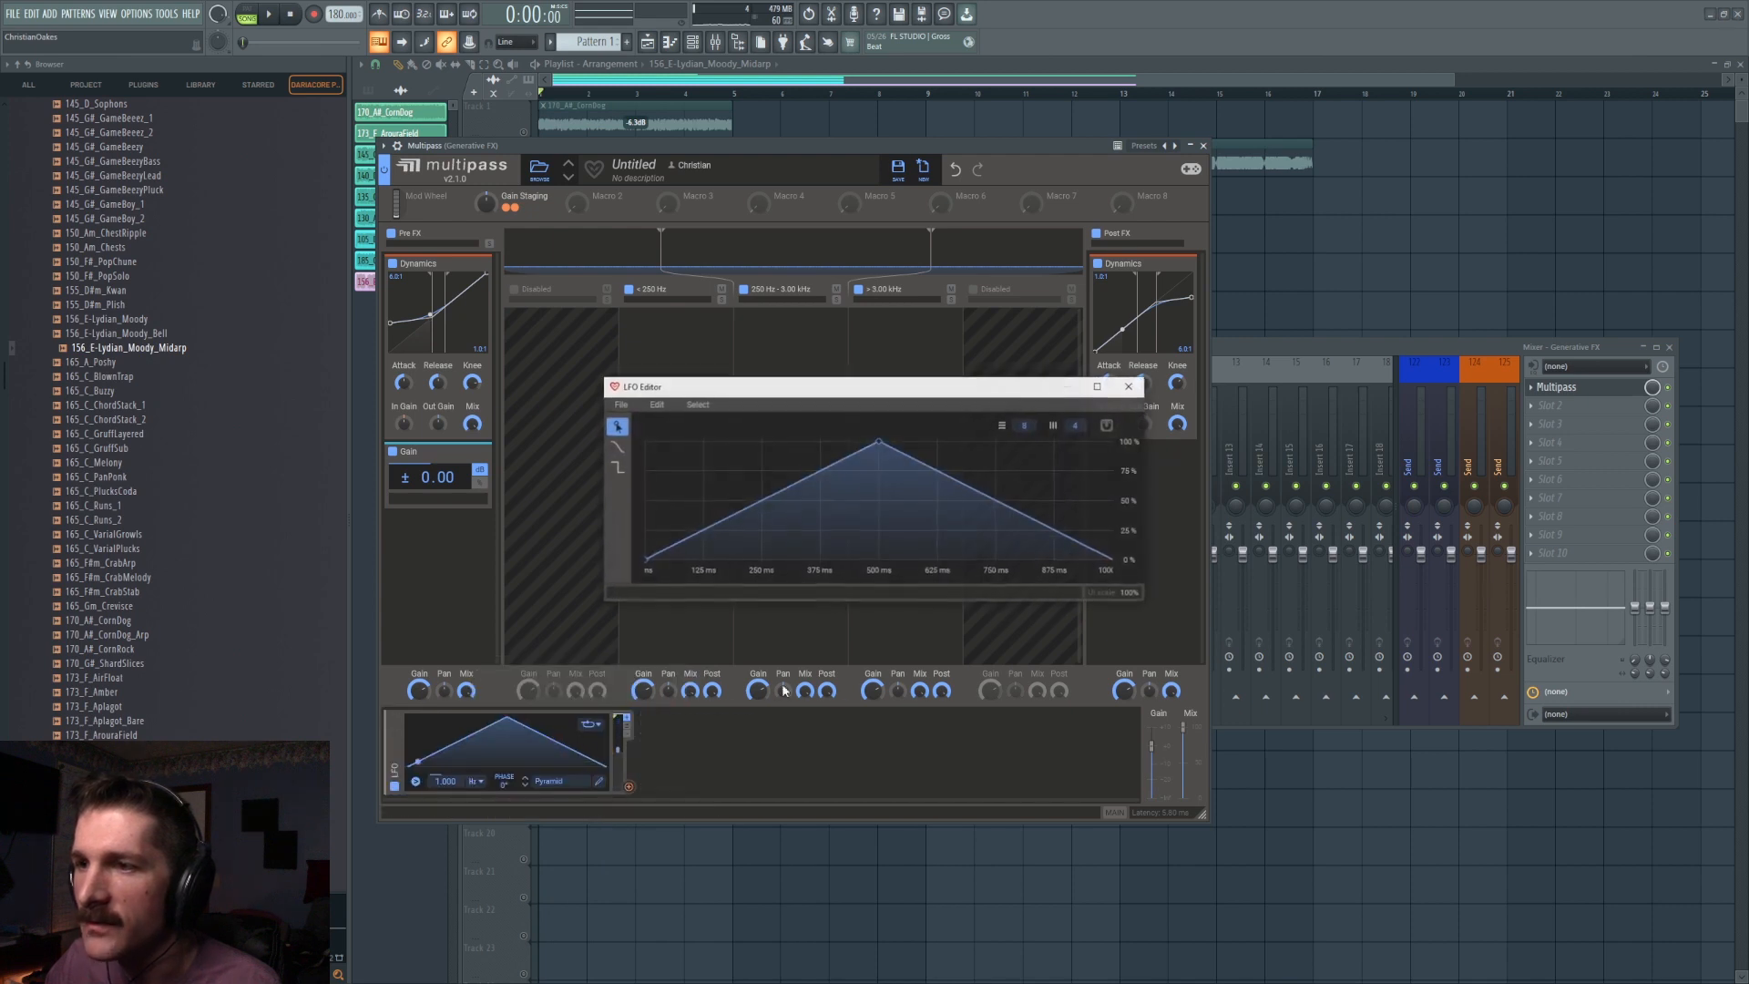
click(1109, 426)
drag(879, 441, 646, 443)
drag(794, 468, 755, 436)
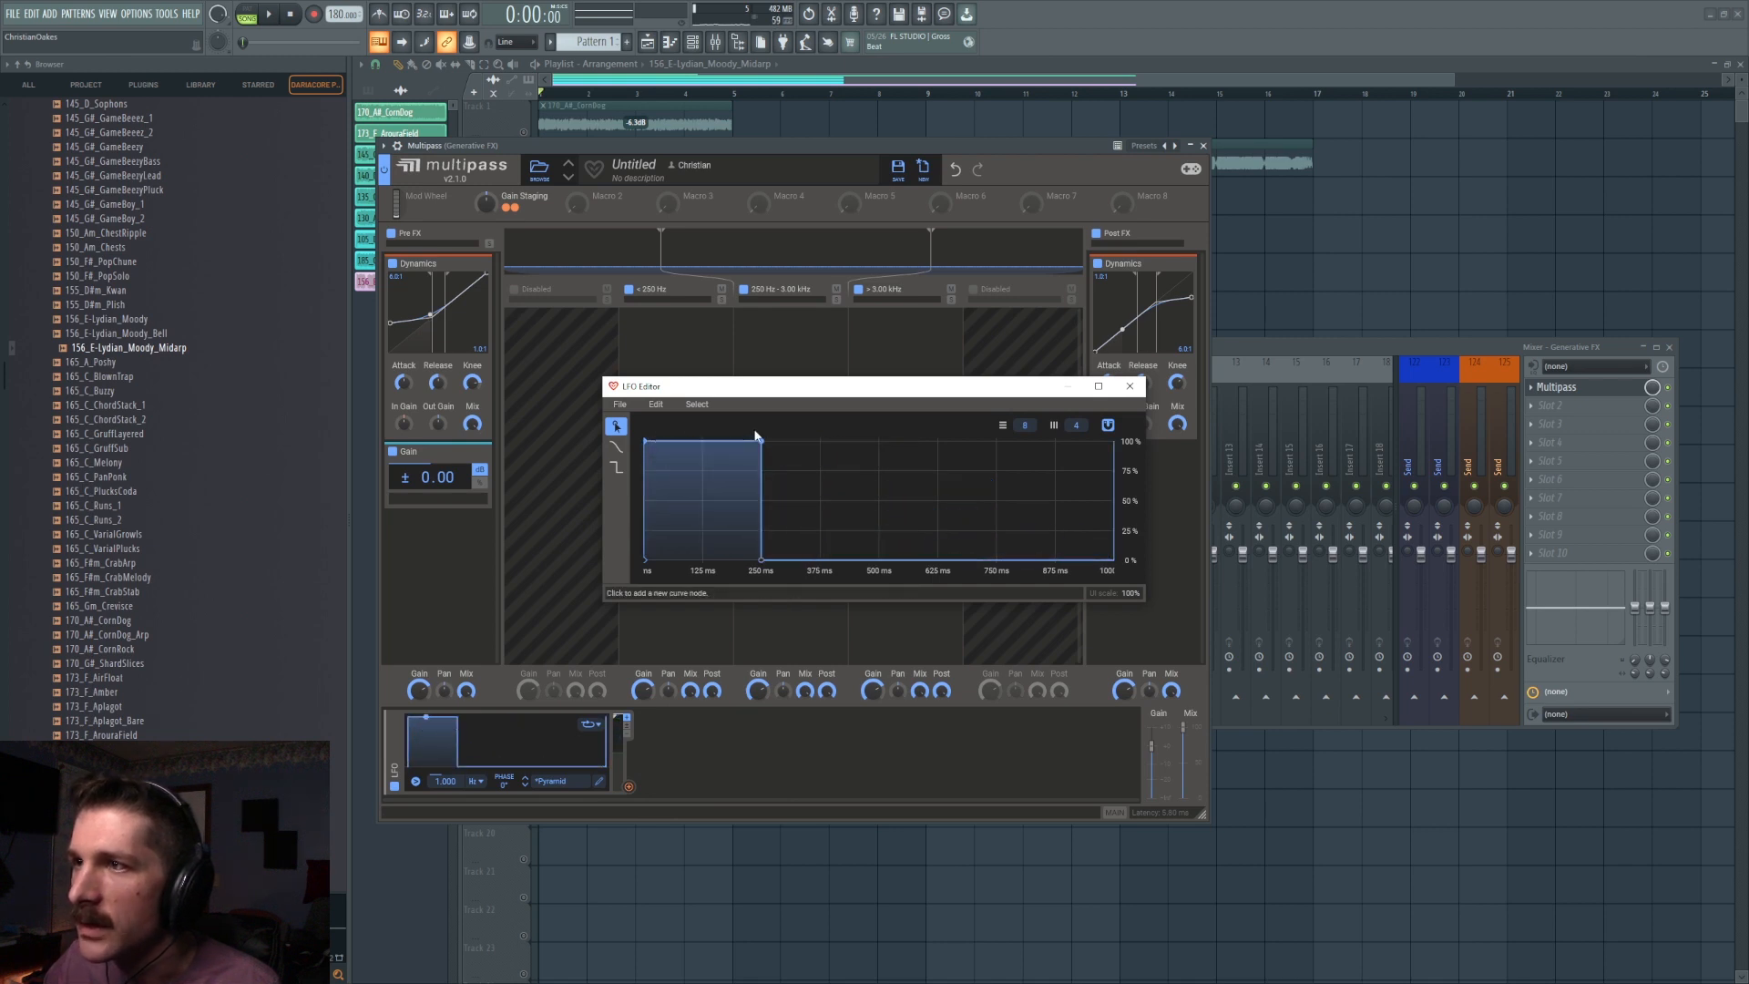
drag(761, 441, 755, 443)
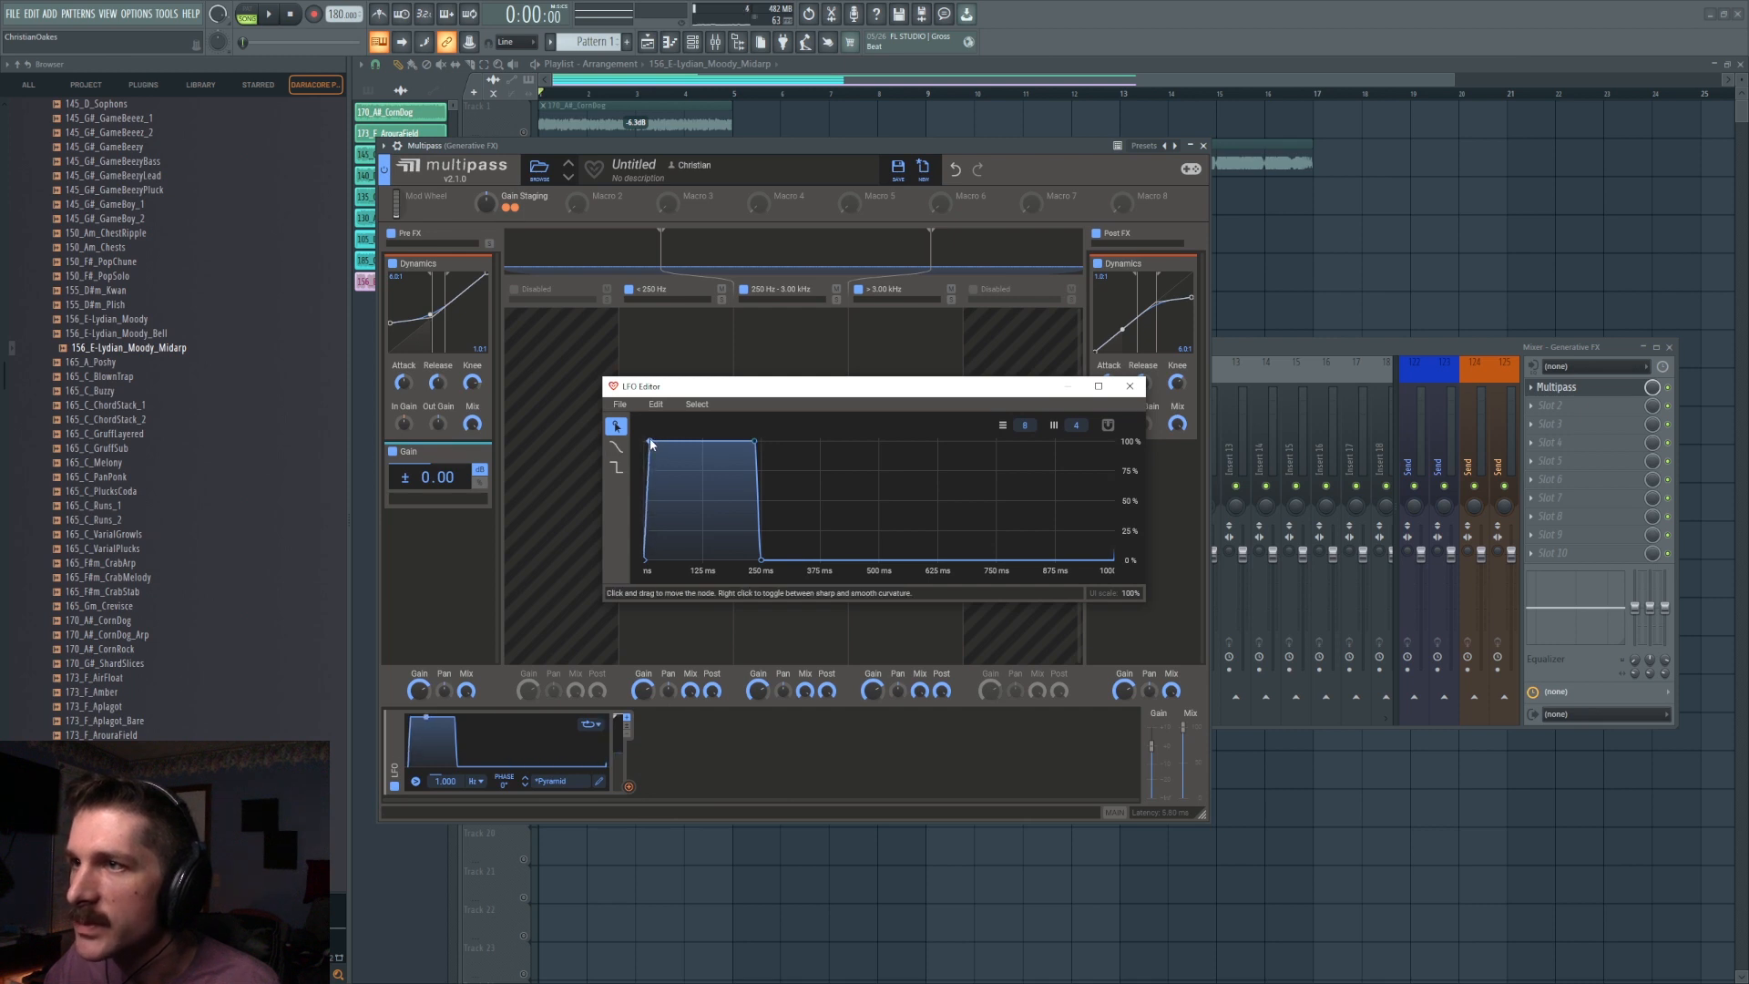
click(1130, 385)
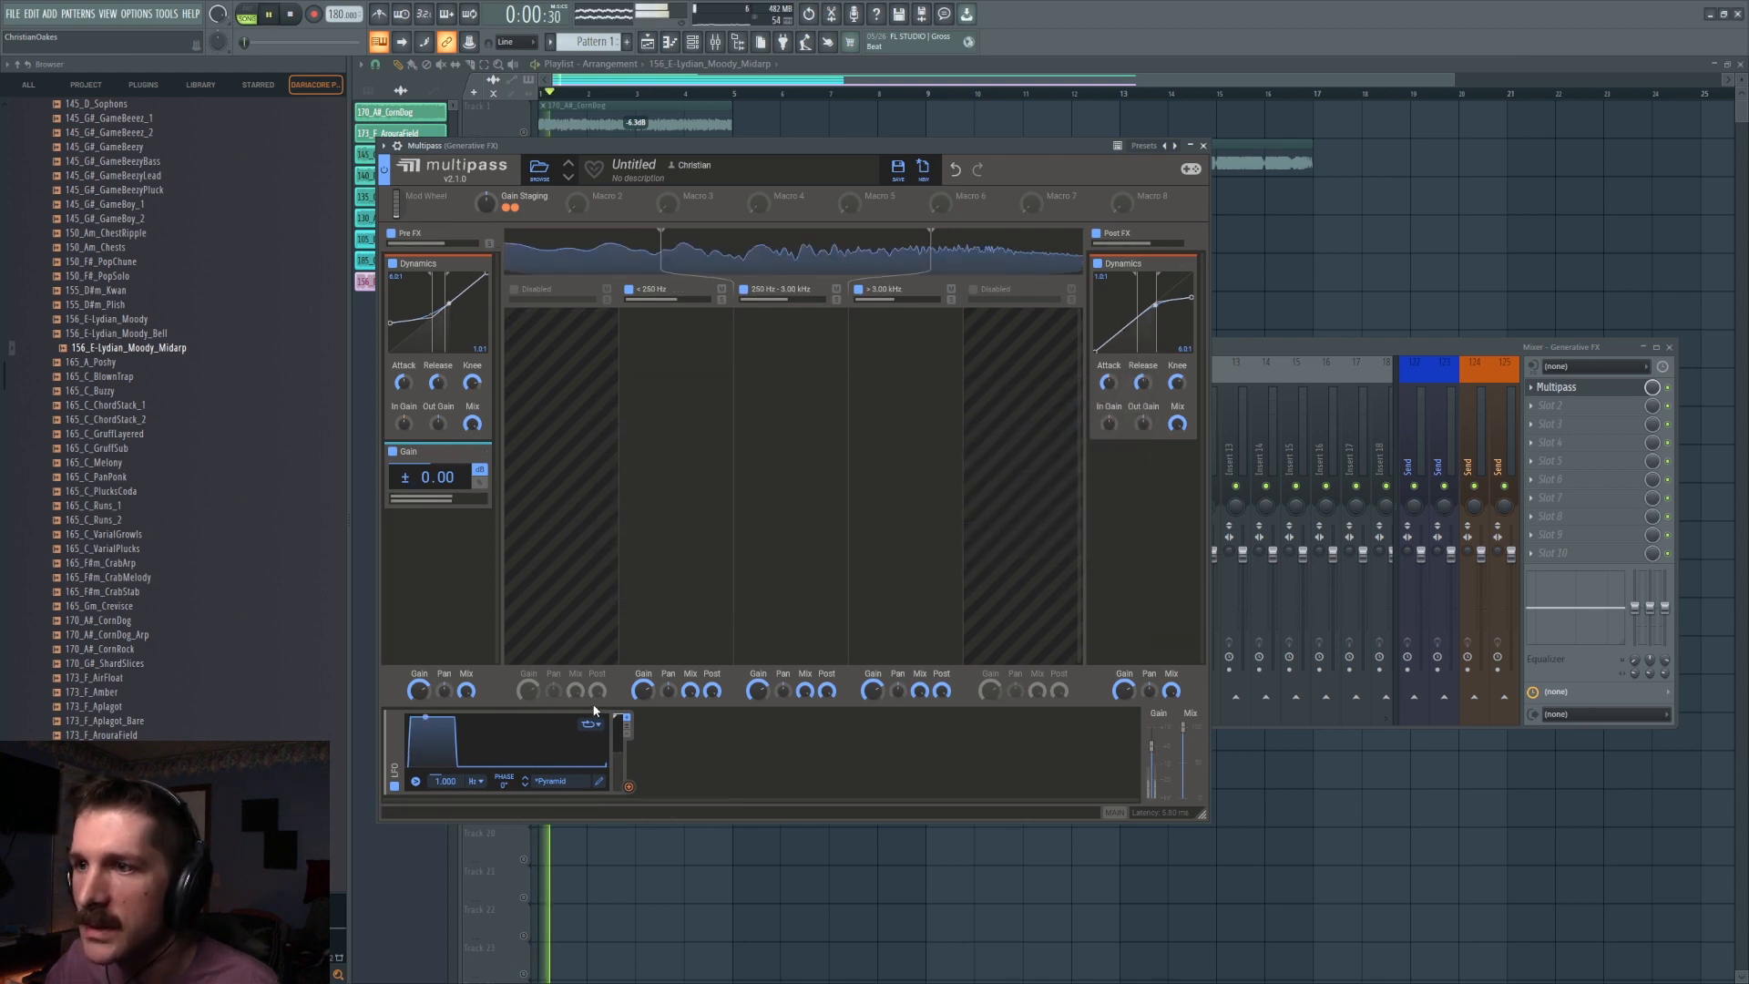
Switch the Pre FX Gain module to percent mode at 0.0% and modulate it with the LFO.
drag(617, 755, 437, 492)
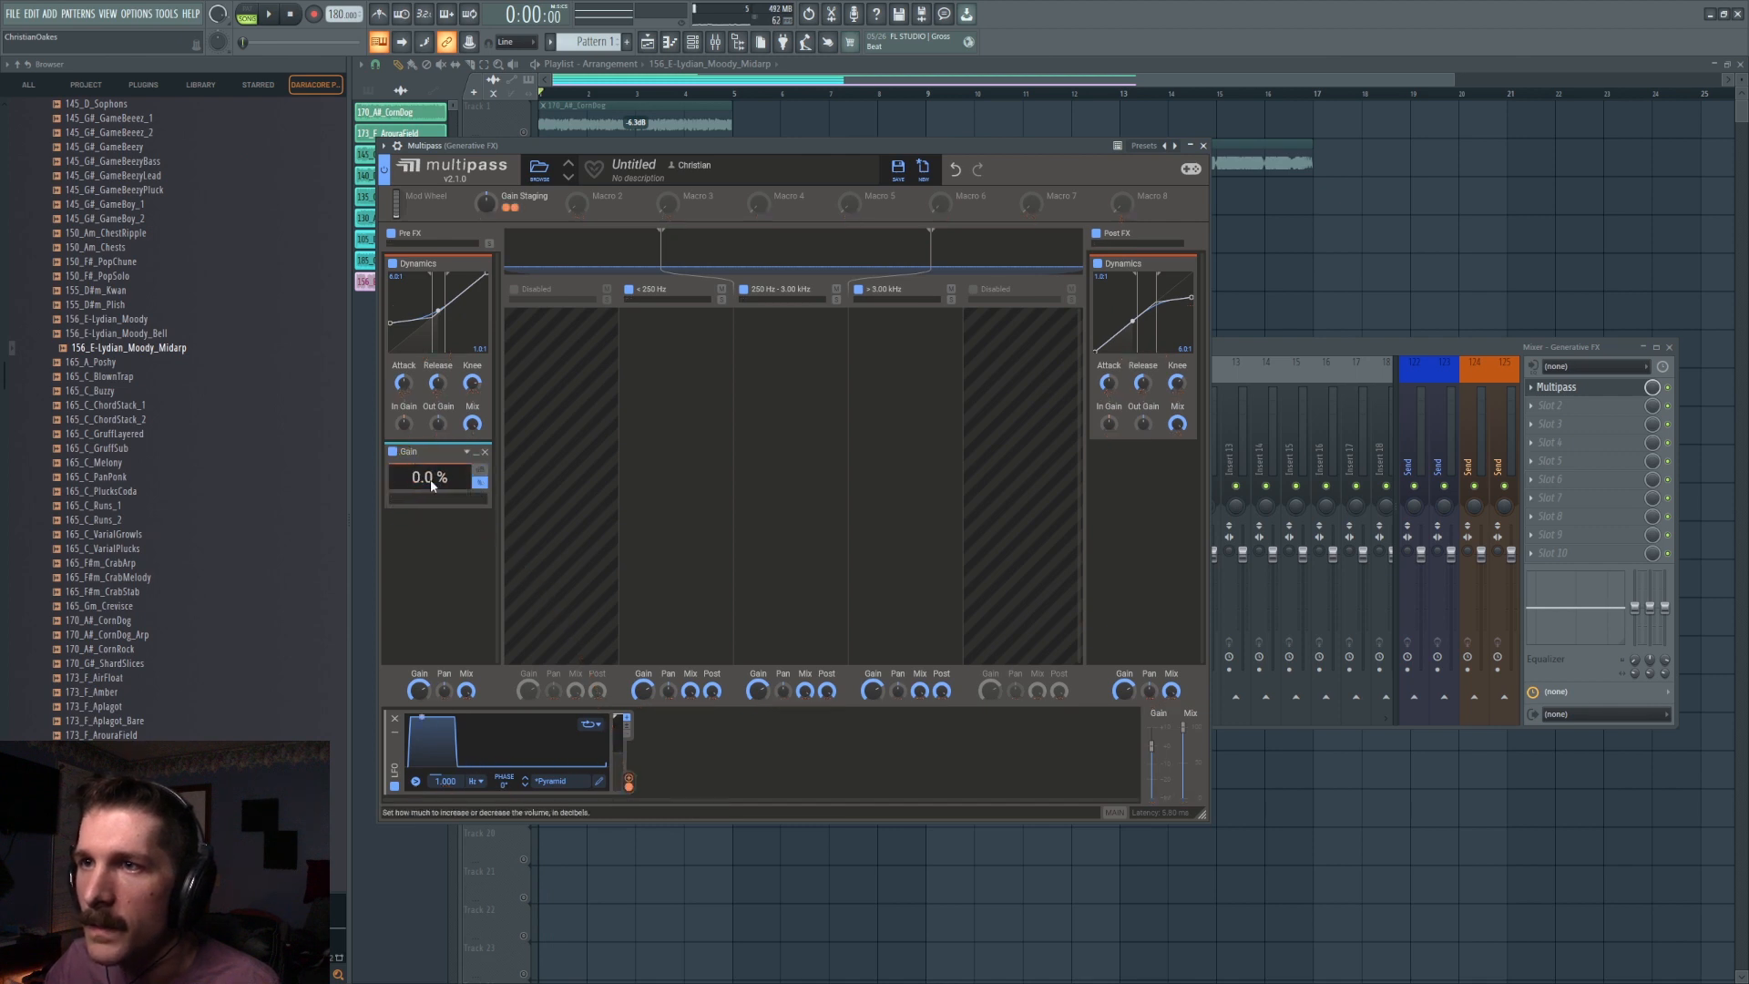
right_click(430, 480)
click(908, 492)
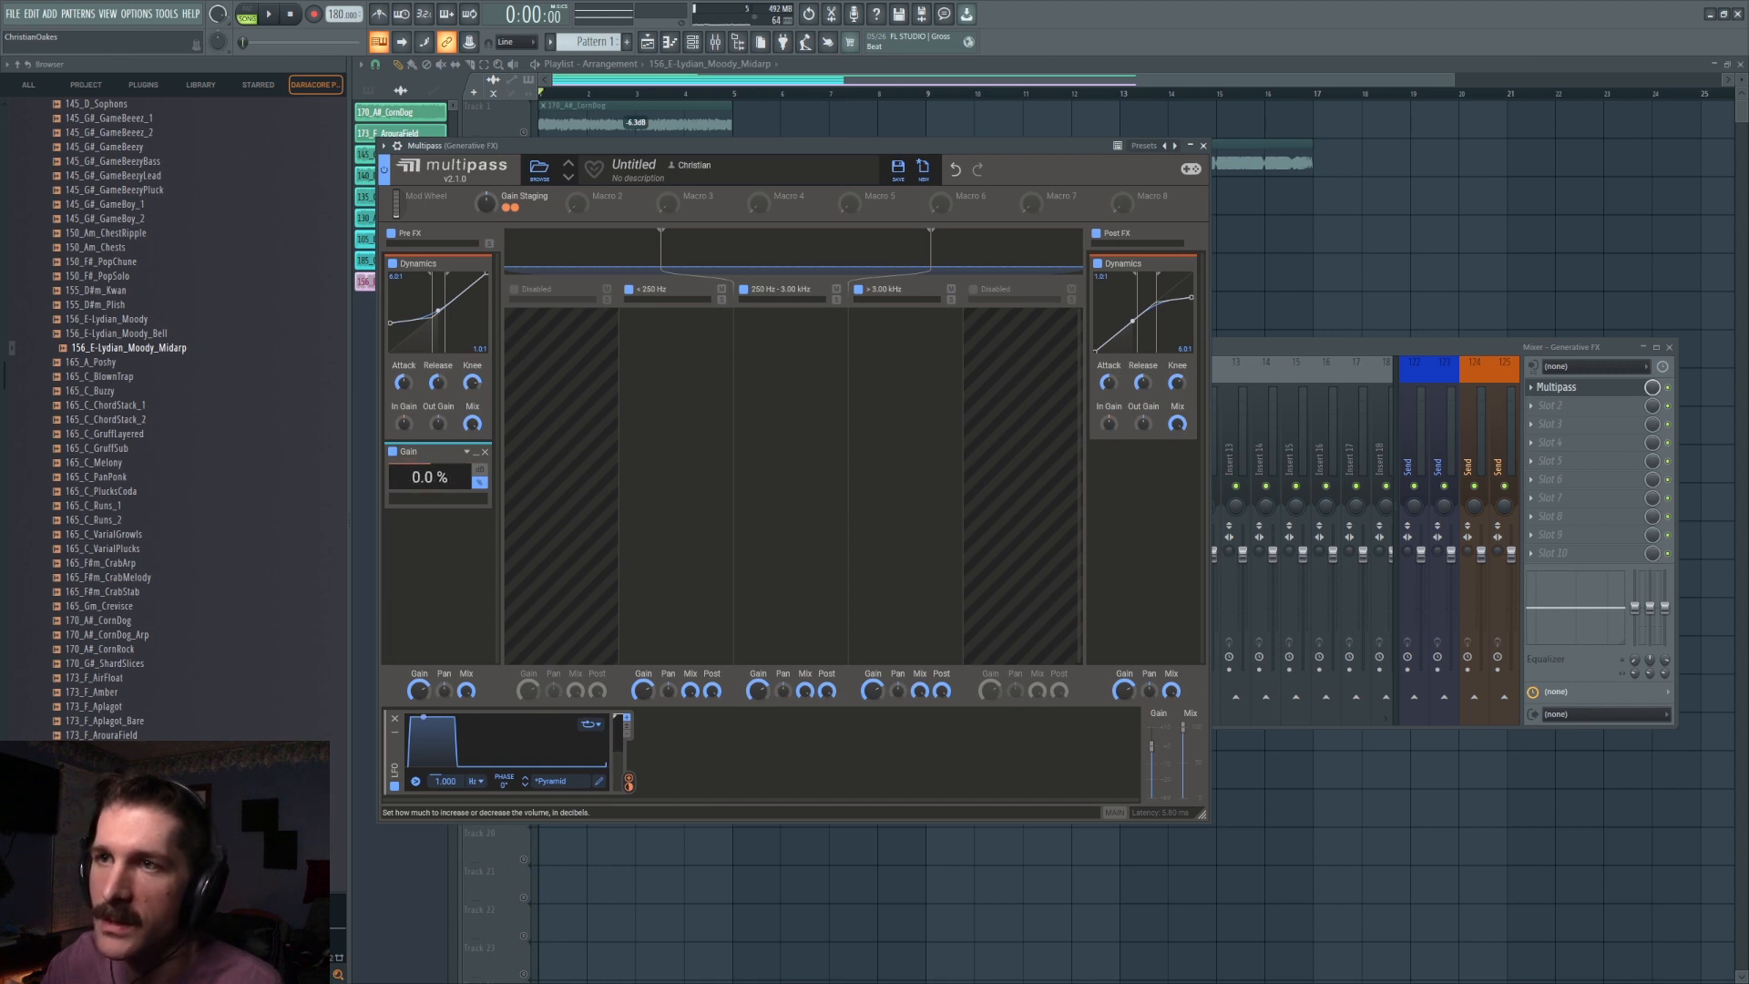
key(space)
key(space)
Switch the LFO rate to a tempo-synced note value and audition the gated loop.
click(473, 781)
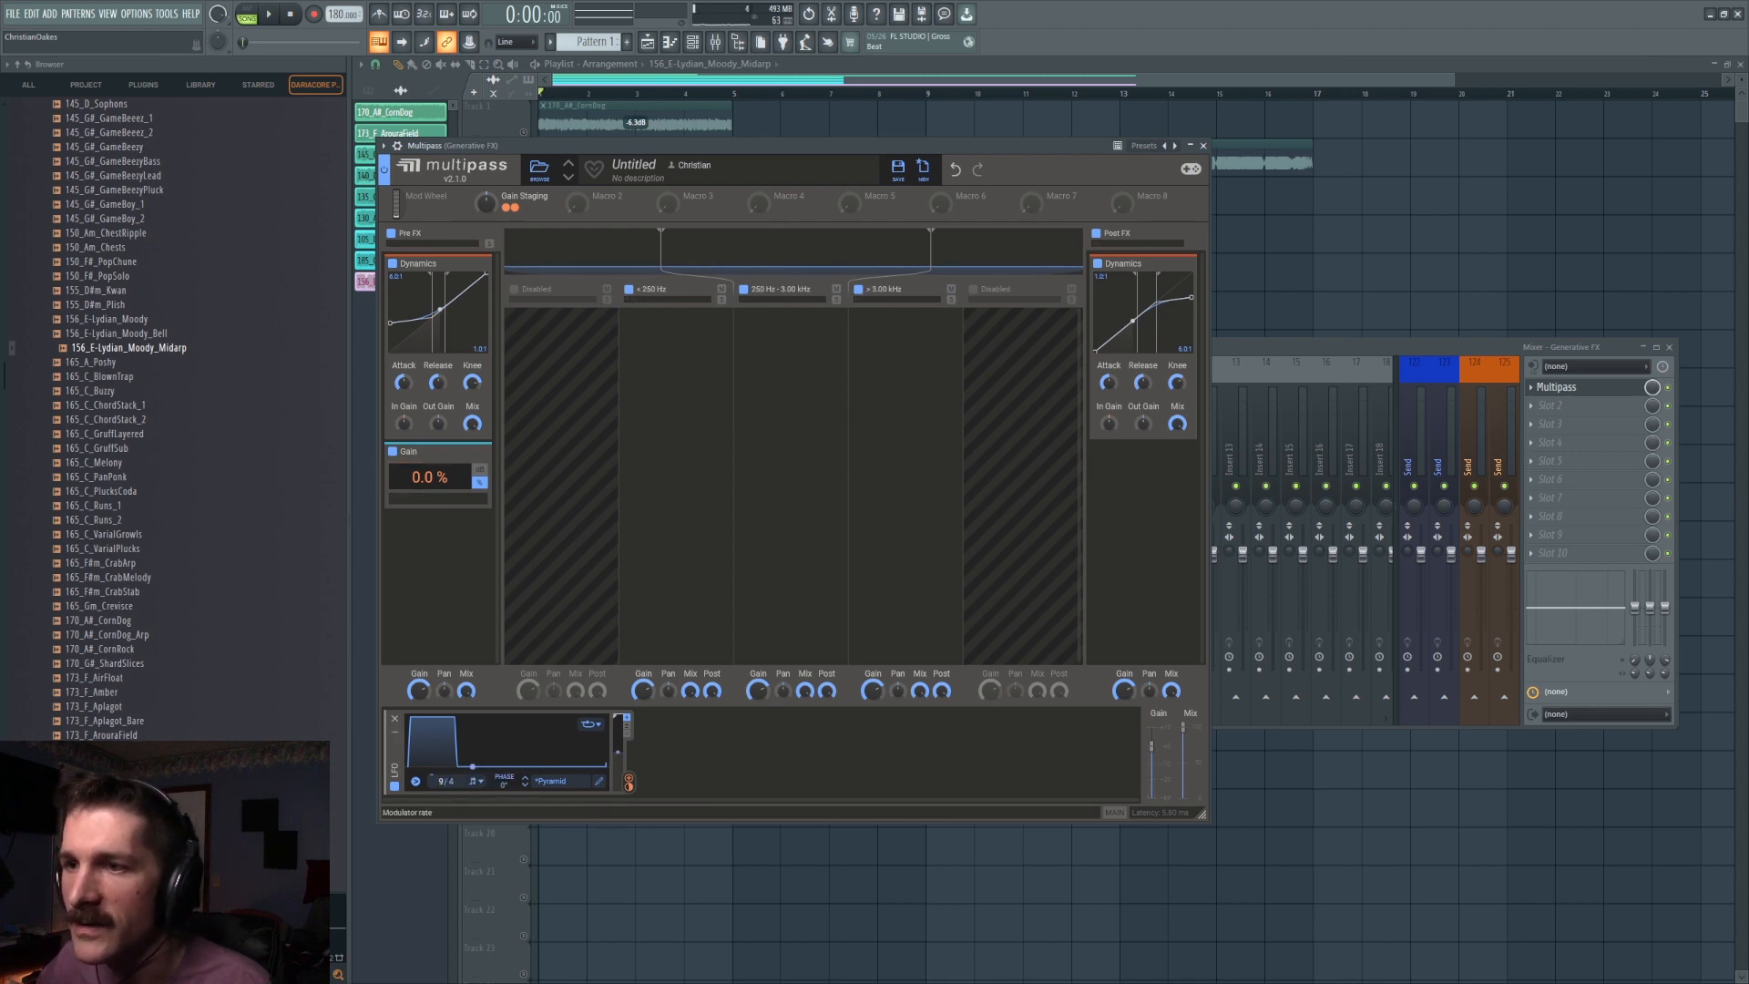
key(space)
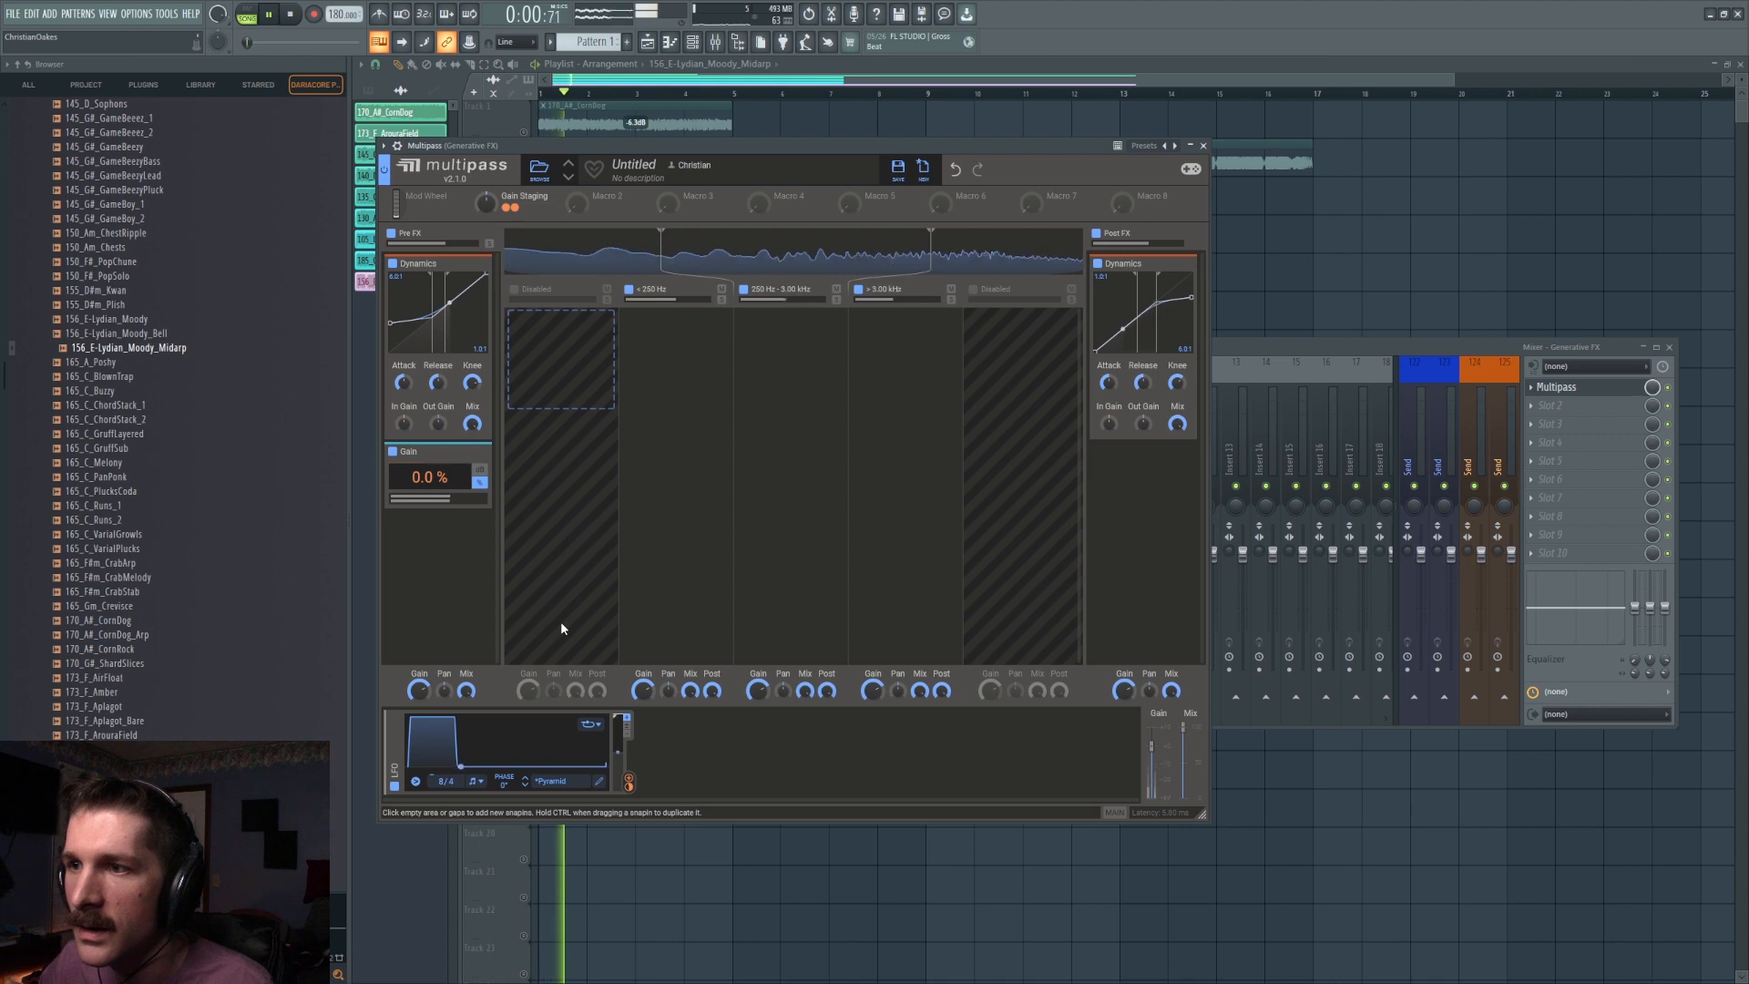
key(space)
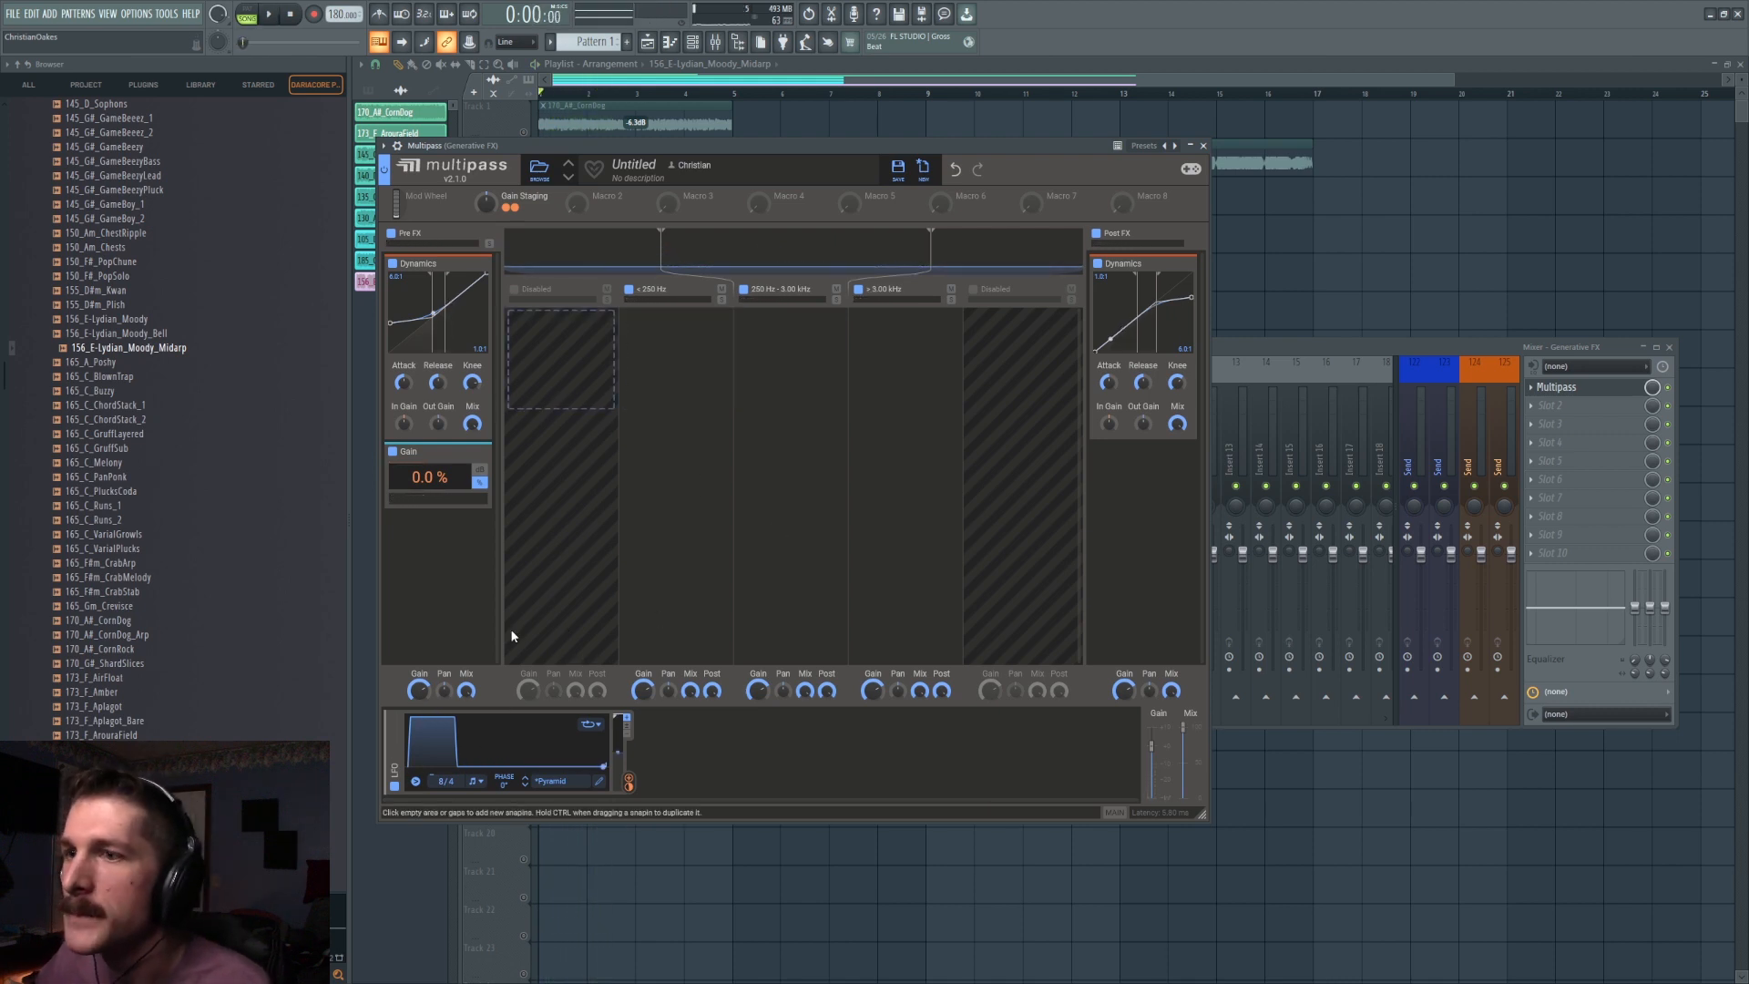
click(717, 391)
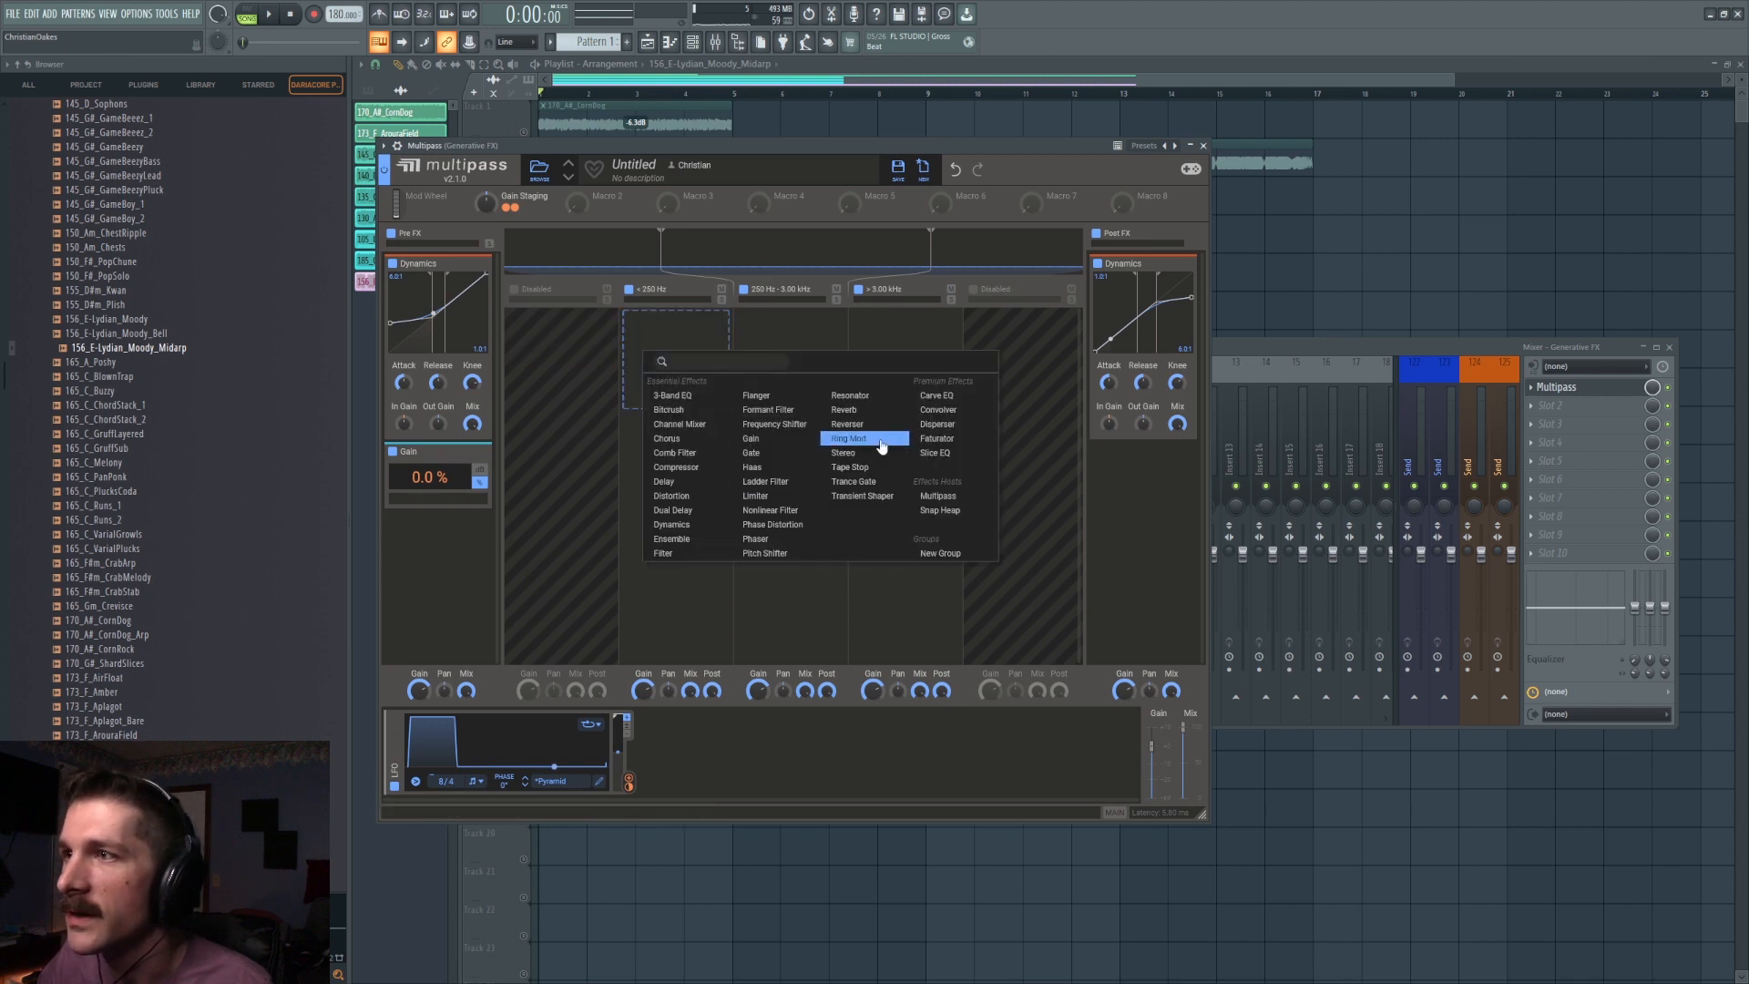
click(446, 538)
click(446, 537)
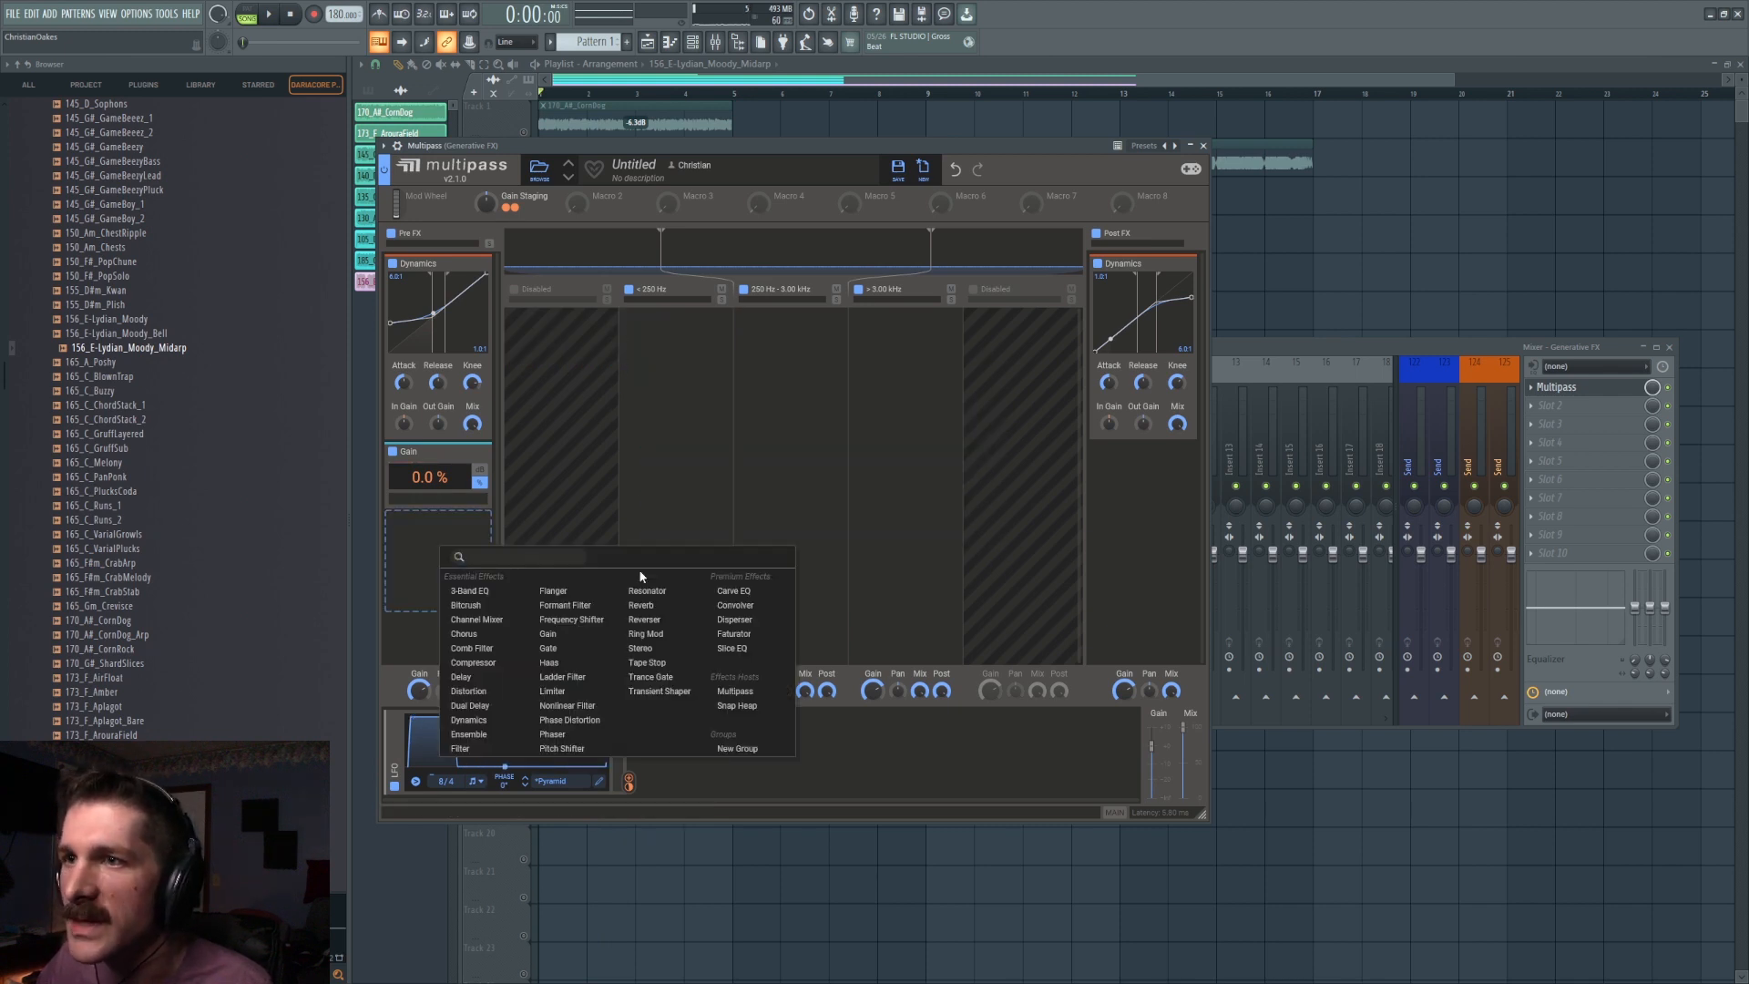
key(Escape)
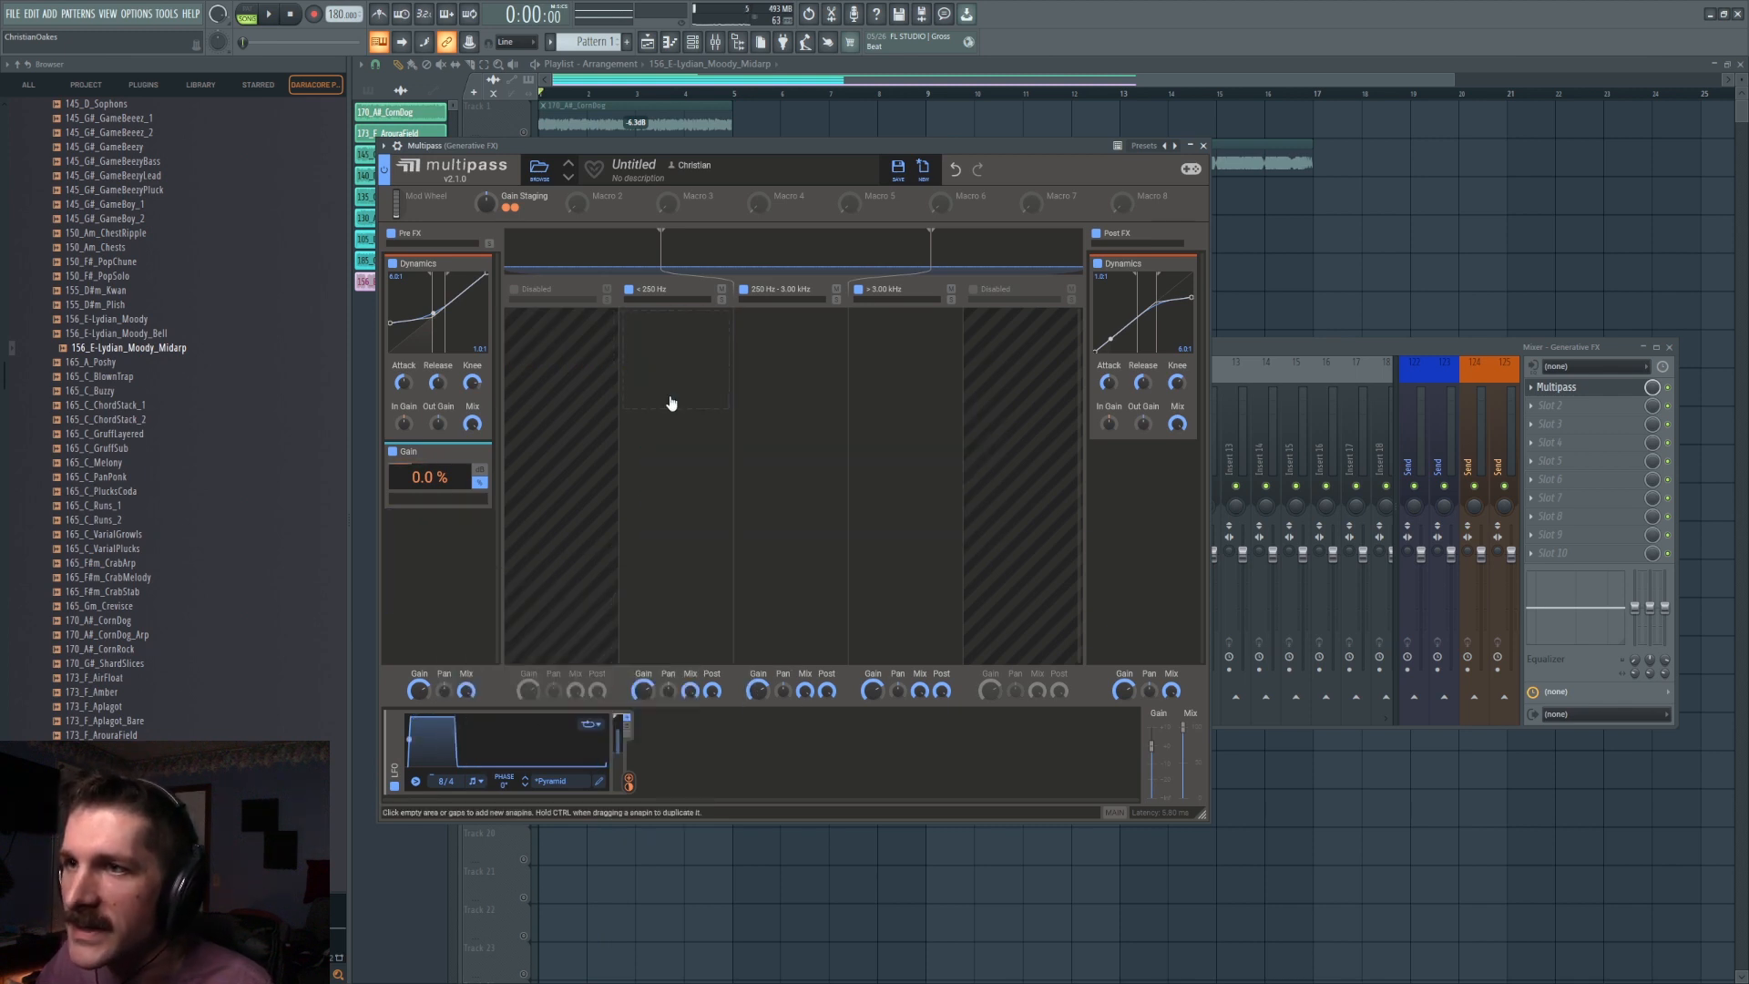
Solo the band below 250 Hz, try a Reverb in it and remove the Reverb.
click(721, 299)
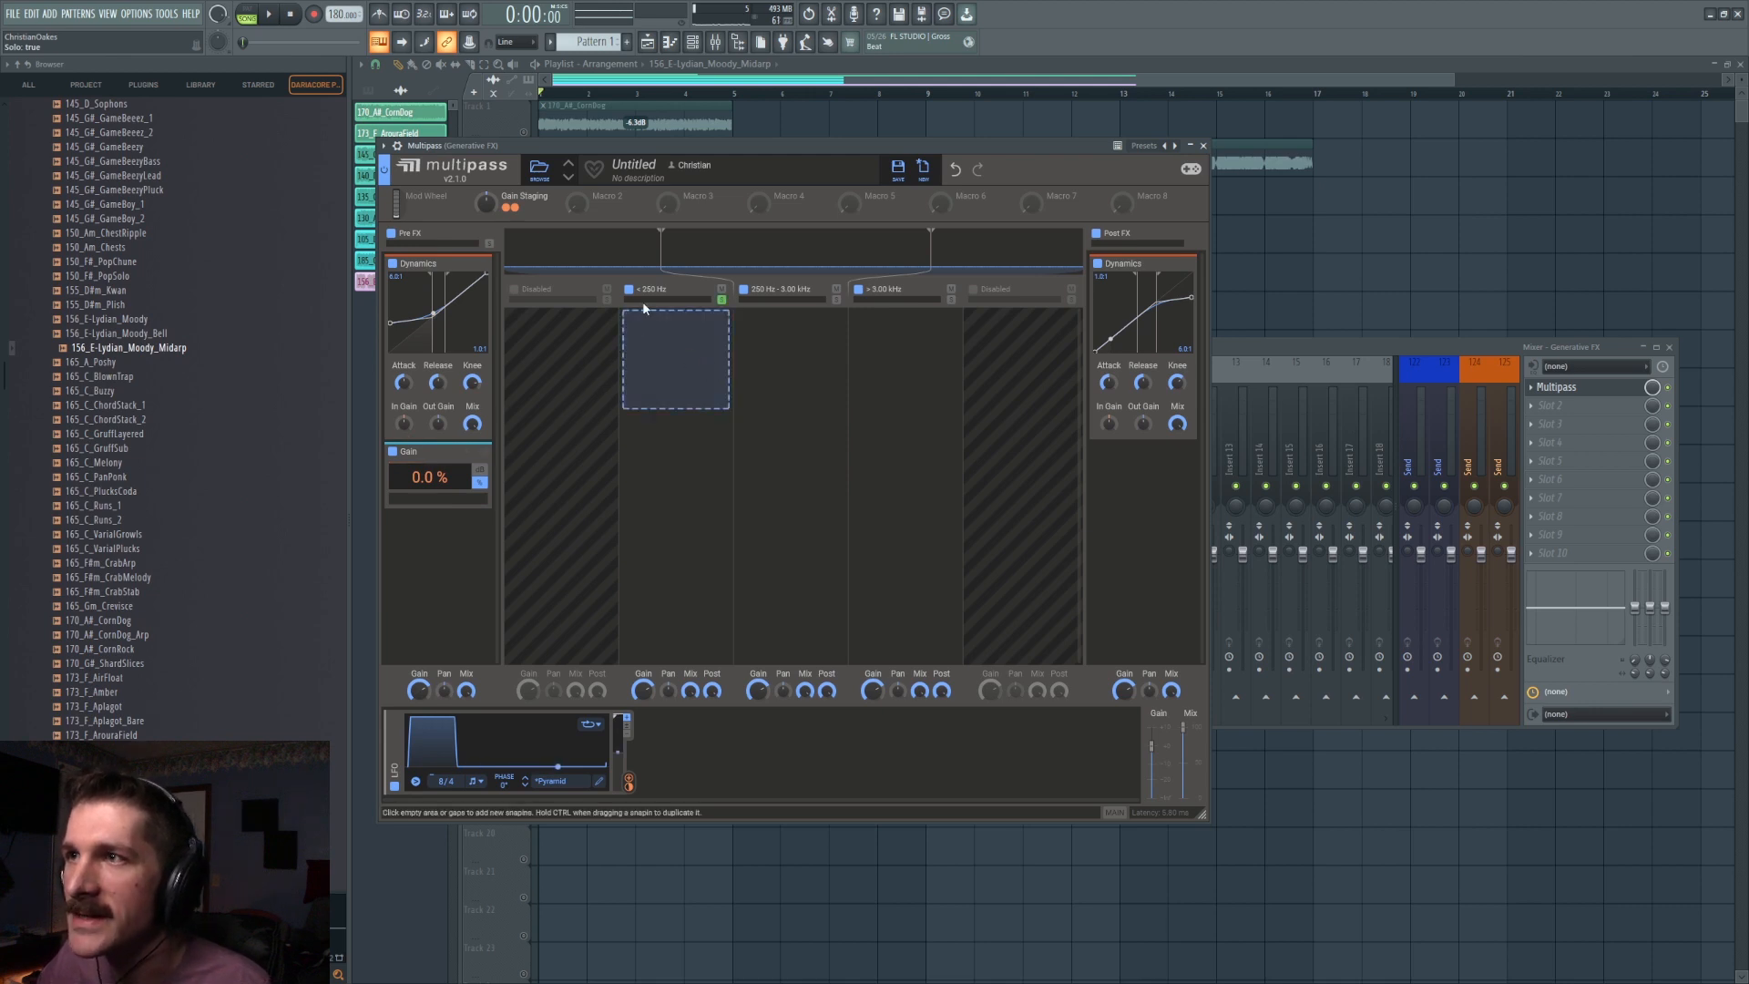
click(672, 352)
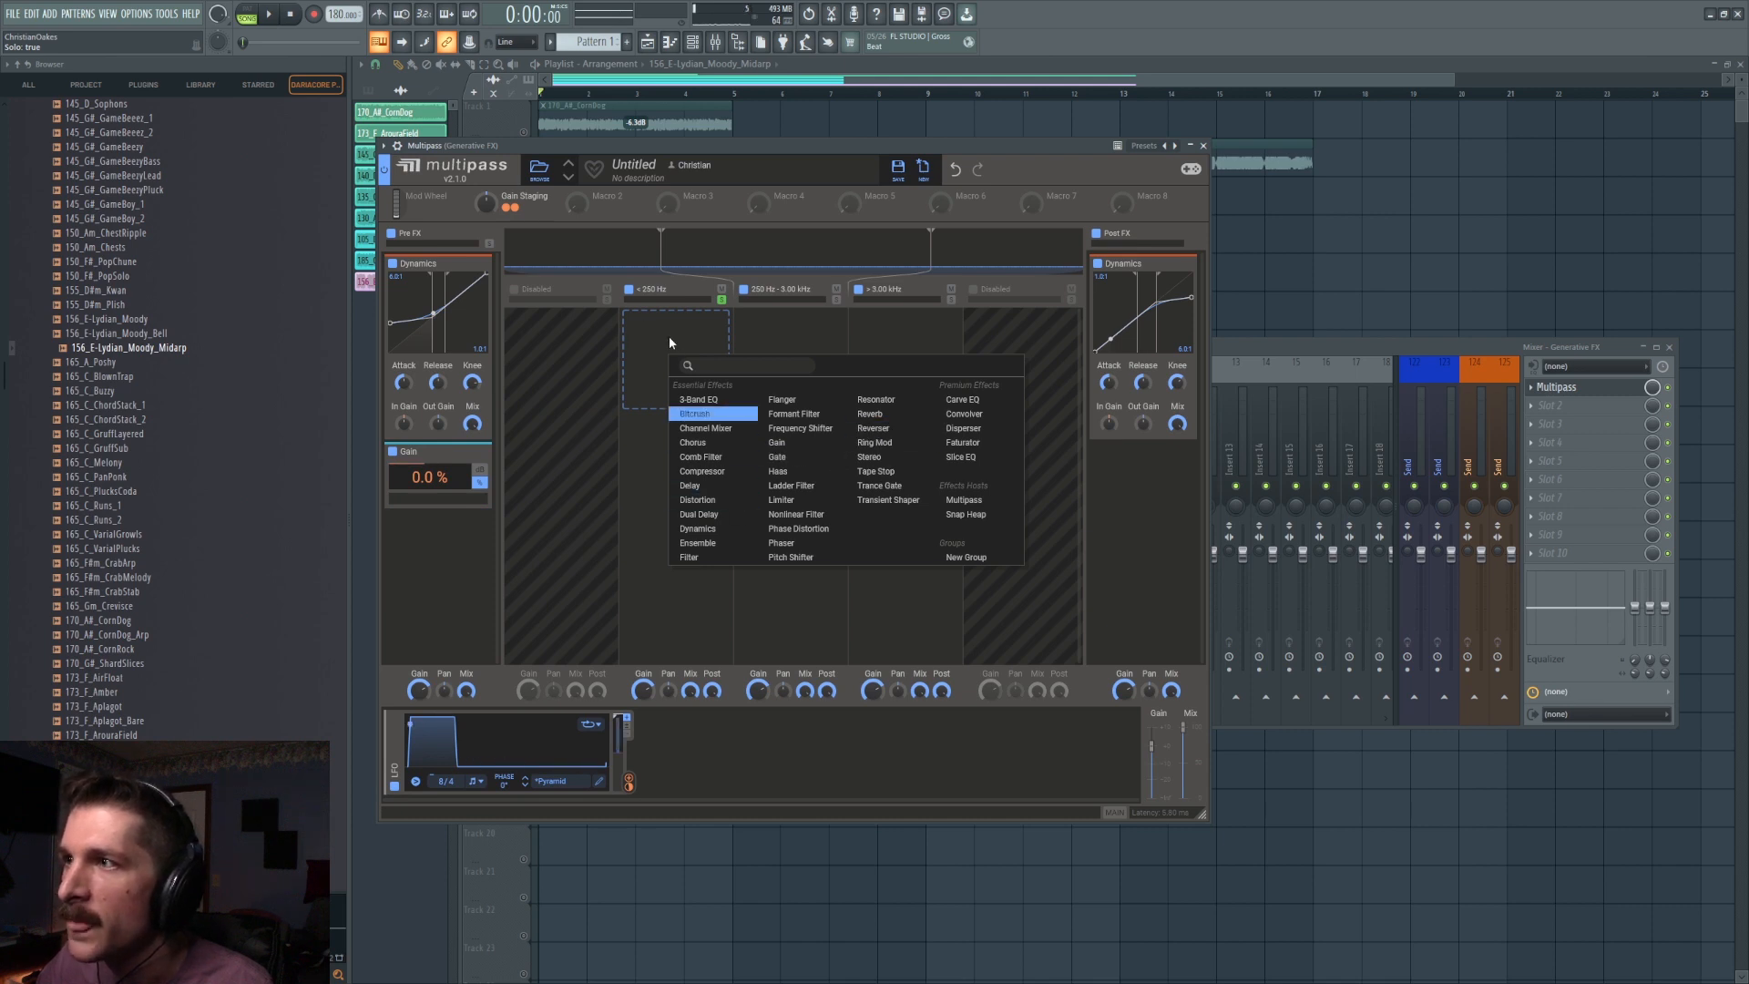
click(870, 413)
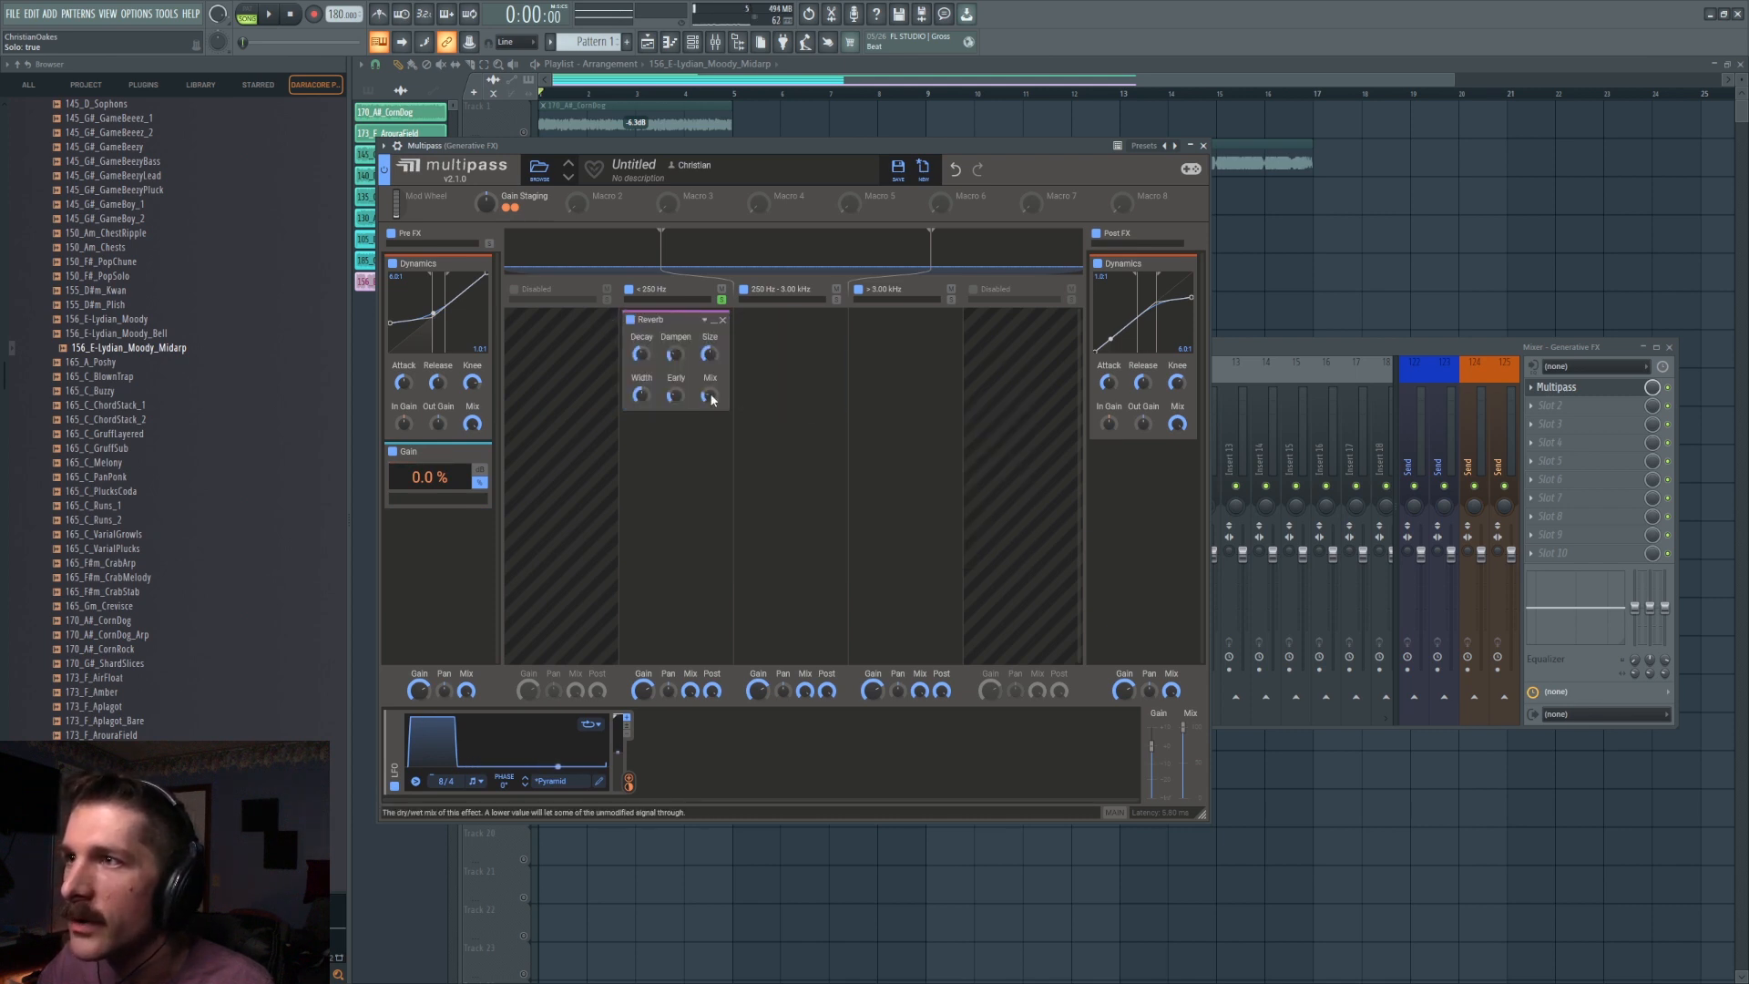
click(724, 320)
click(805, 335)
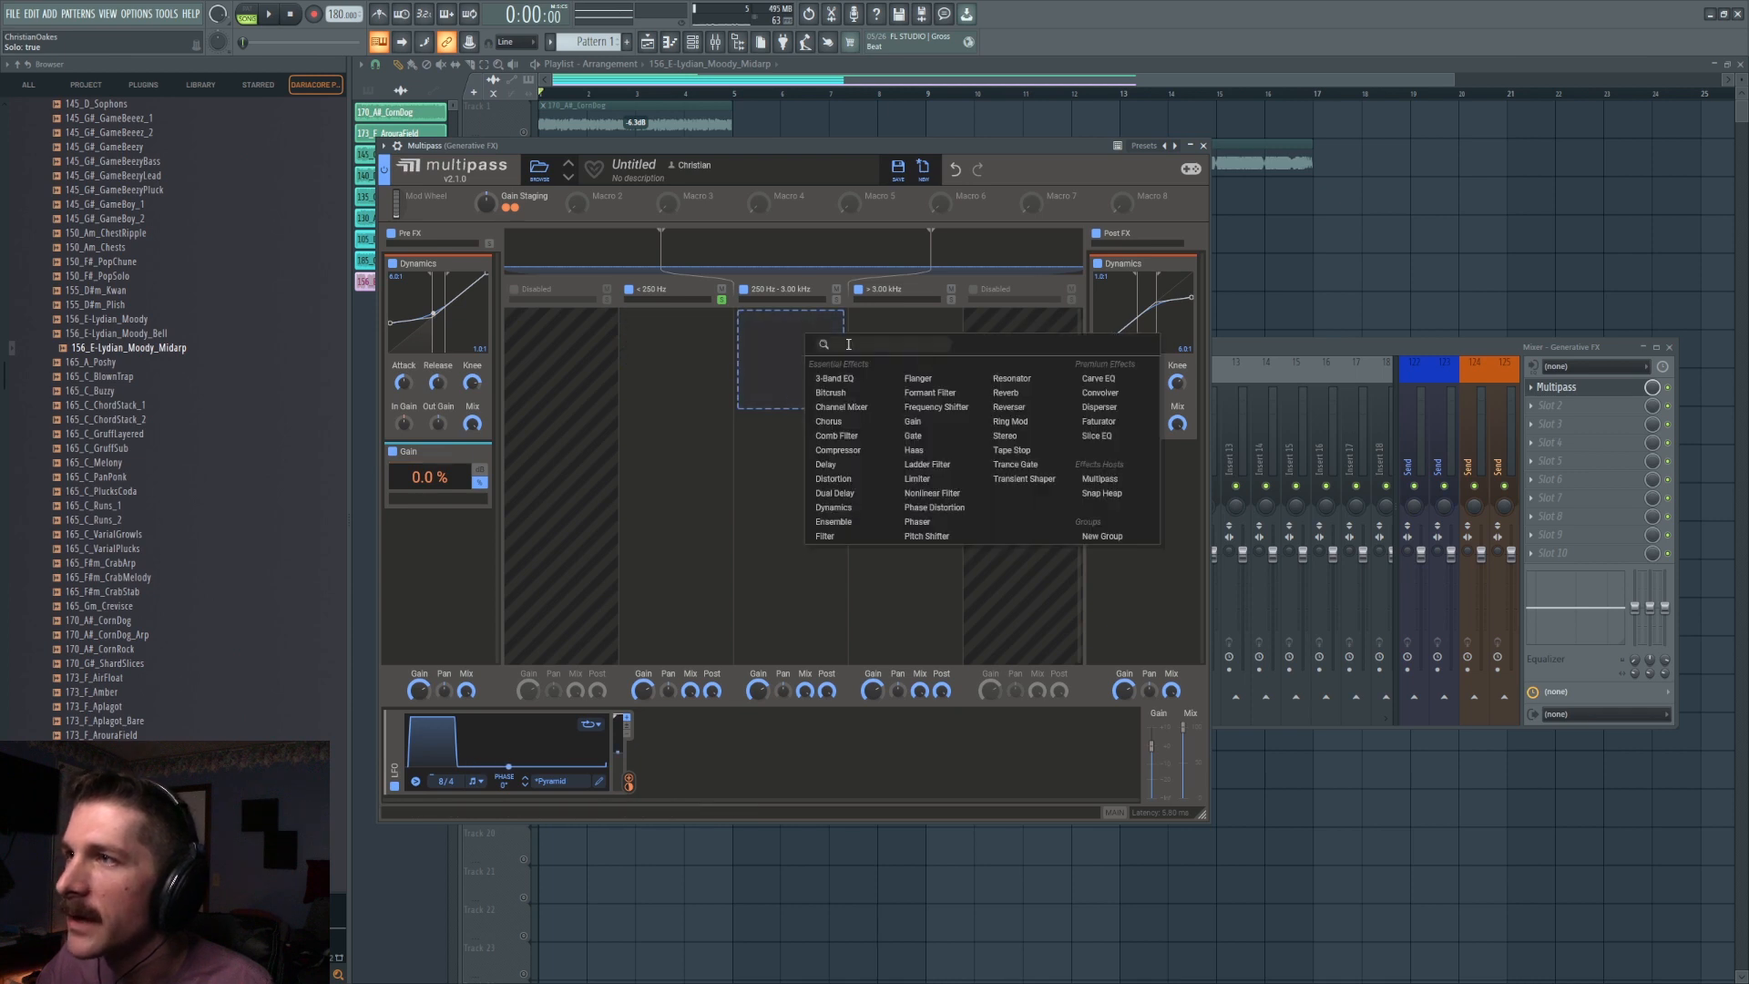
Enable the two outer bands, move the middle crossovers to about 448 Hz and 1.72 kHz, and turn off the band solo.
click(515, 290)
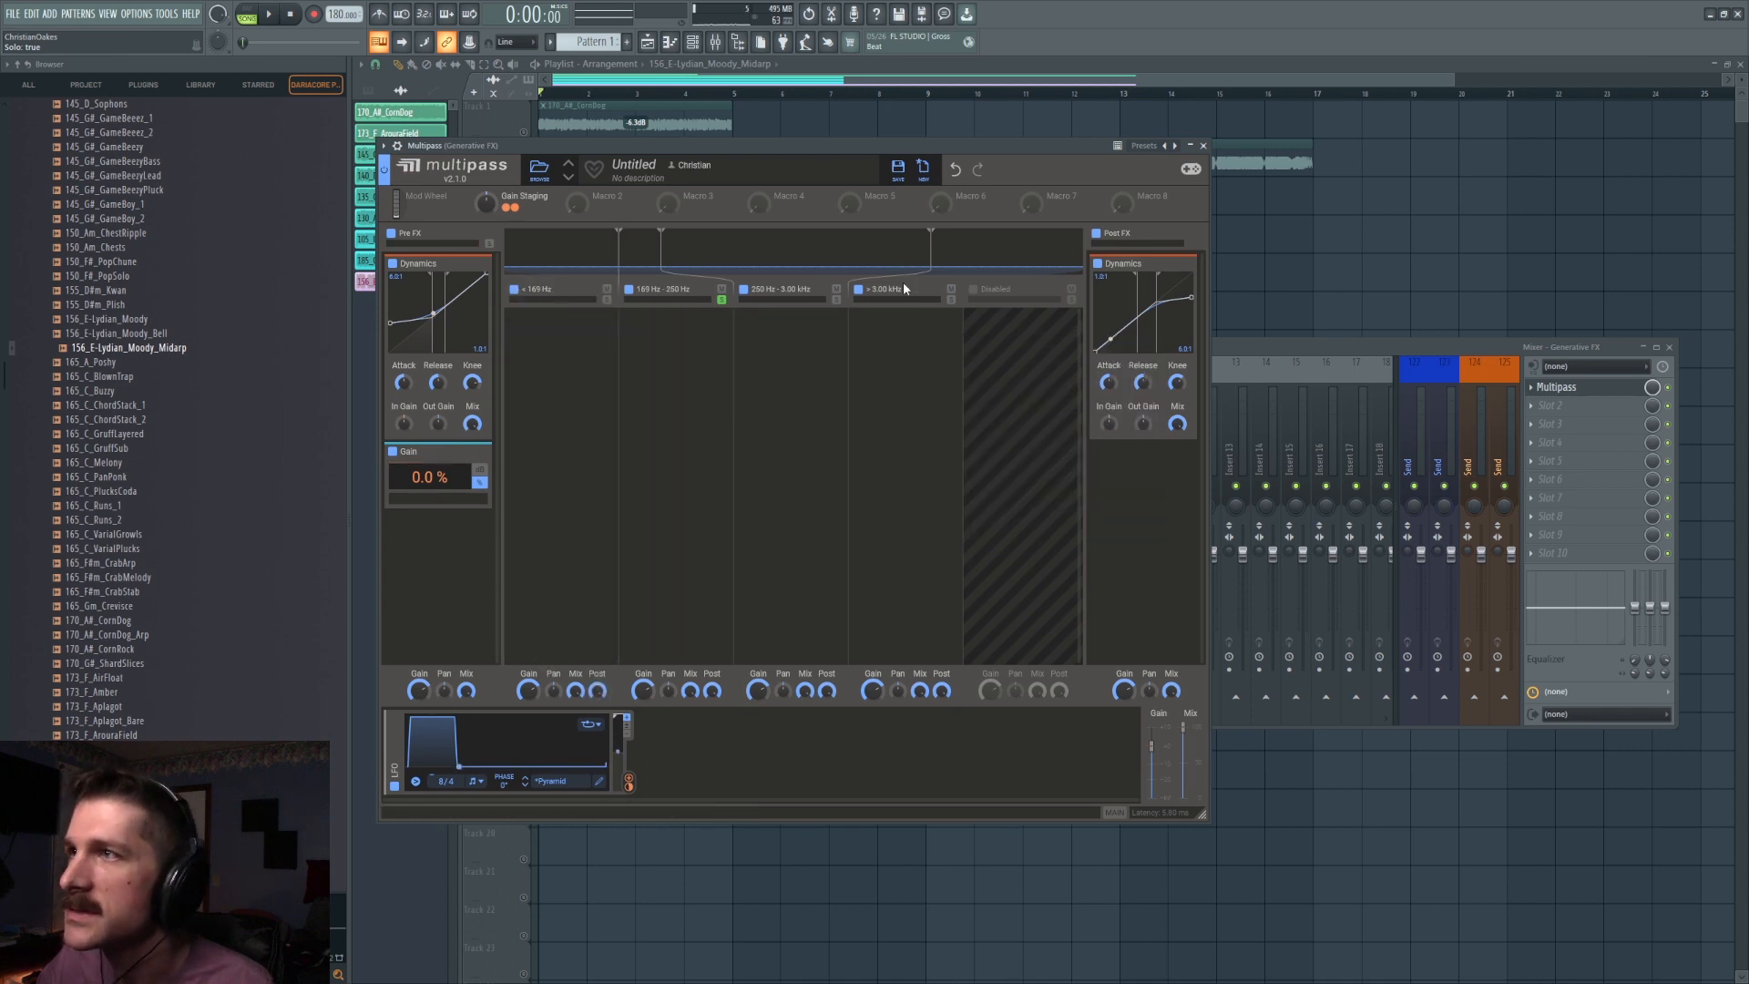
click(972, 289)
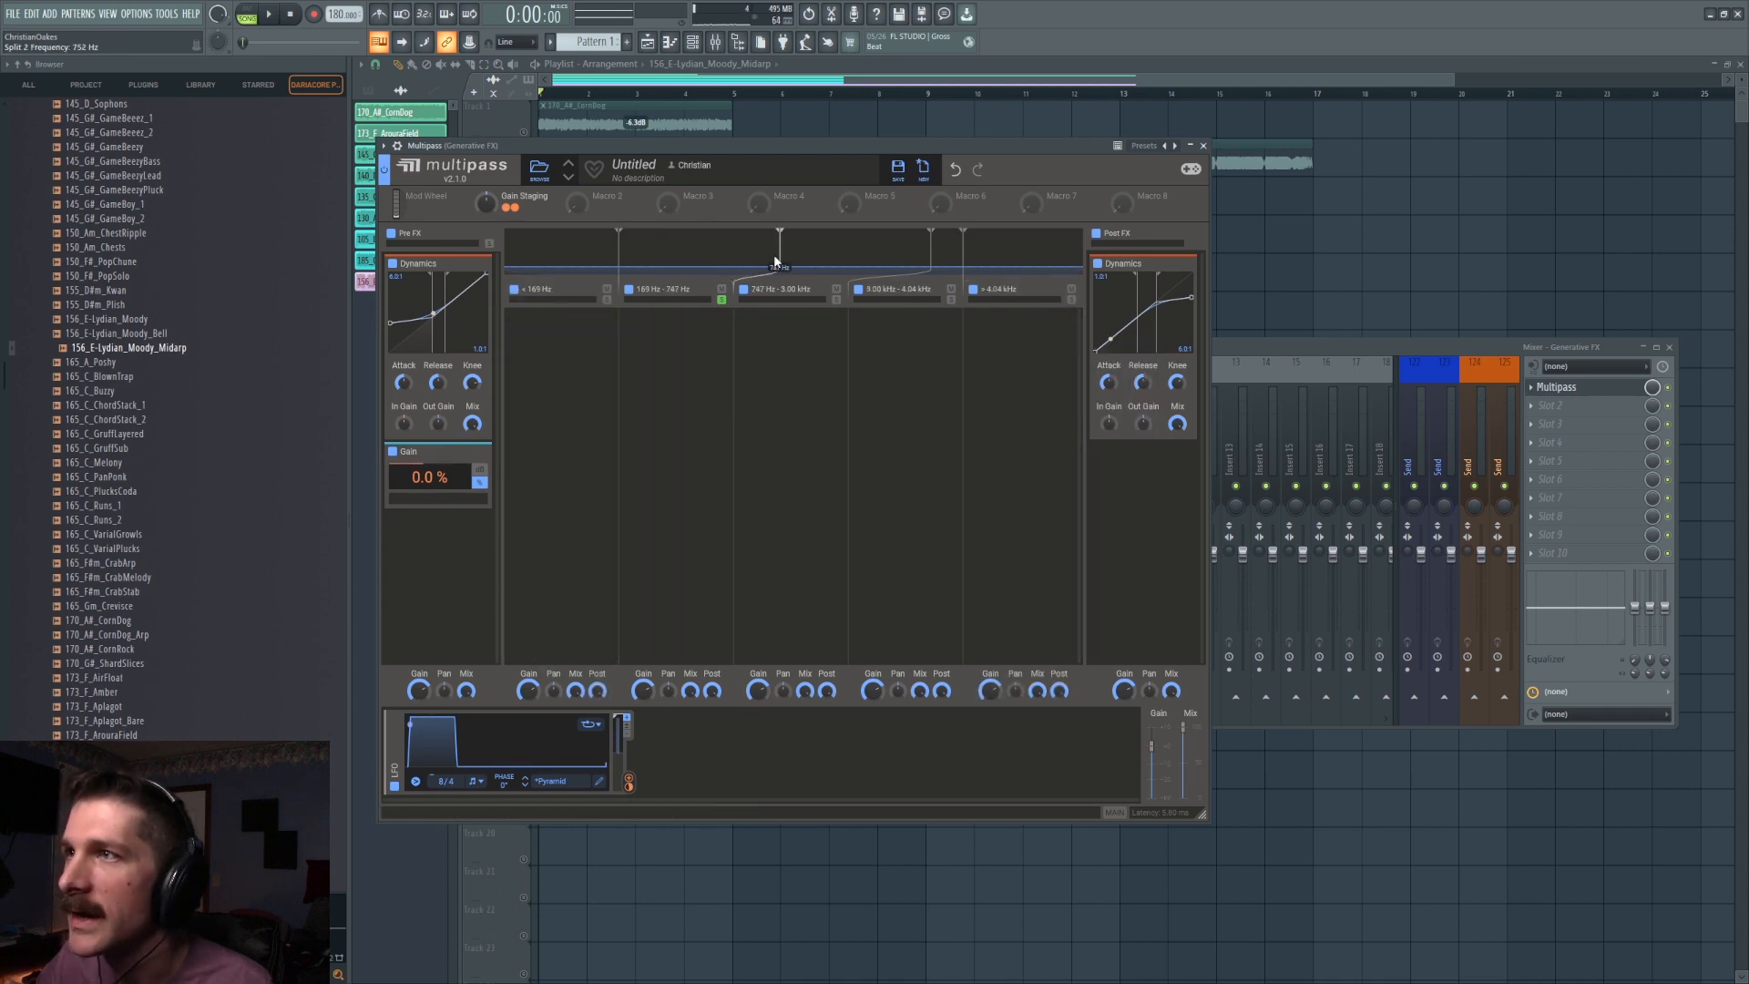
click(703, 358)
click(781, 339)
click(781, 339)
click(789, 323)
Add a Dual Delay to the 448 Hz–1.72 kHz band, solo that band, set the second delay ratio to 1.06, and raise Feedback and Duck.
click(793, 340)
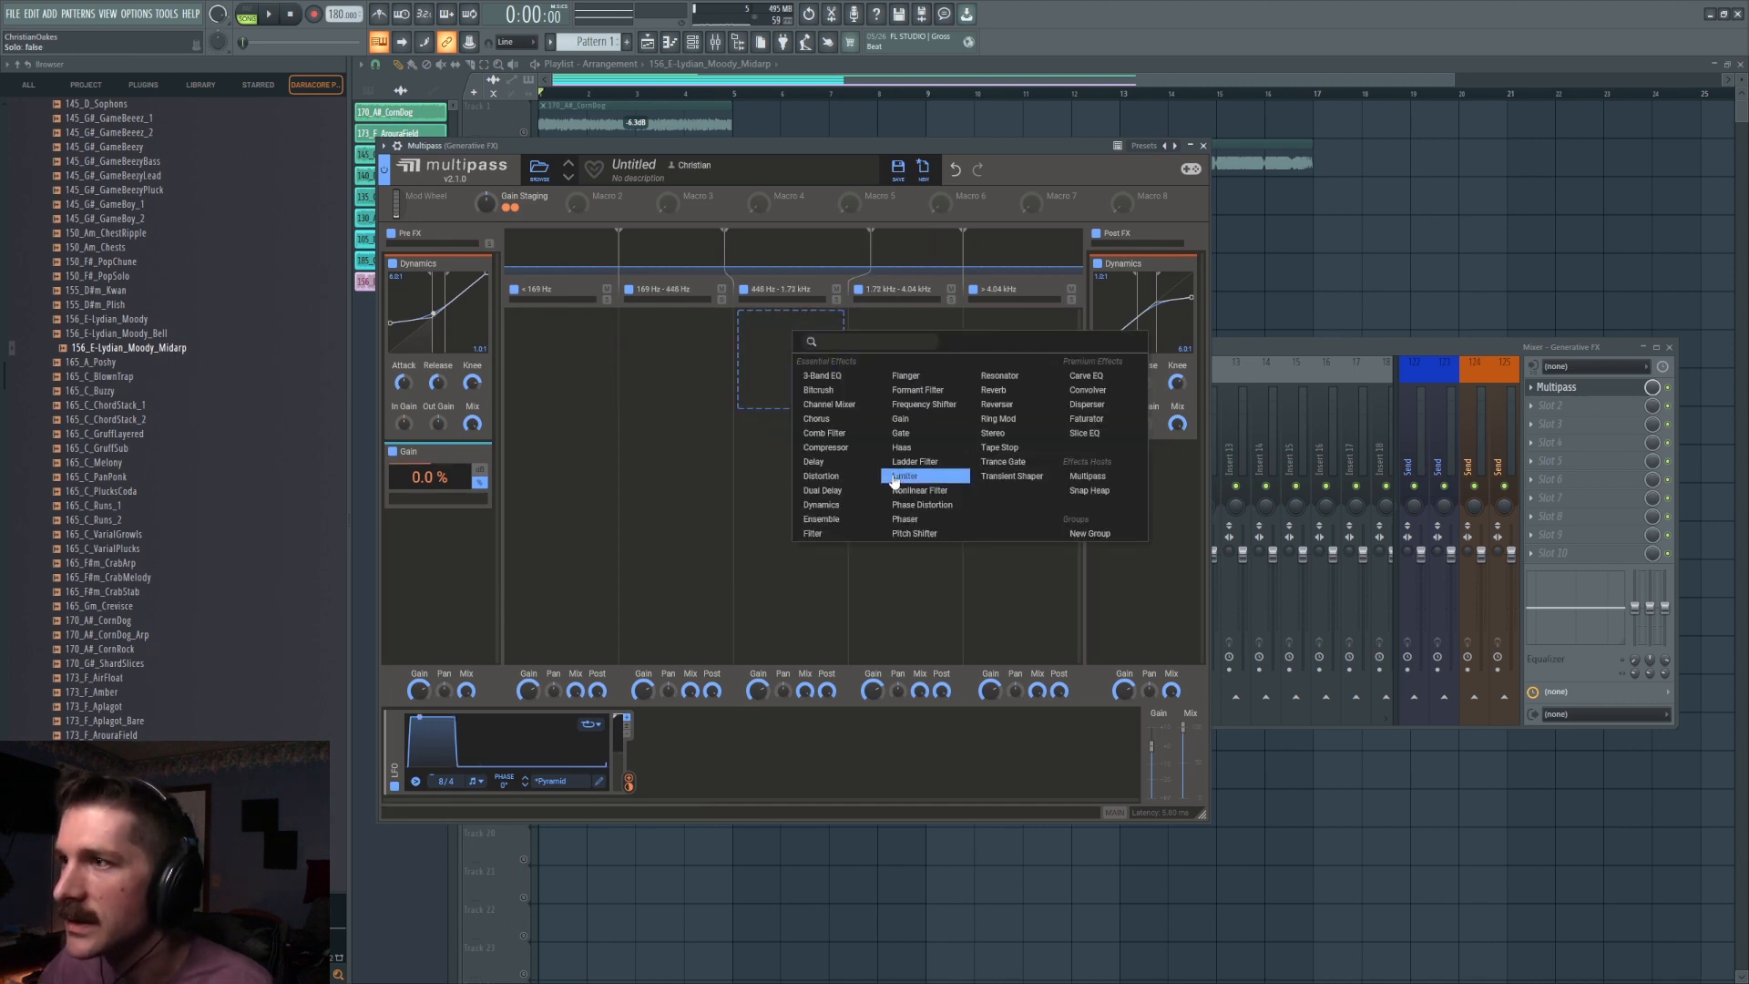
click(833, 493)
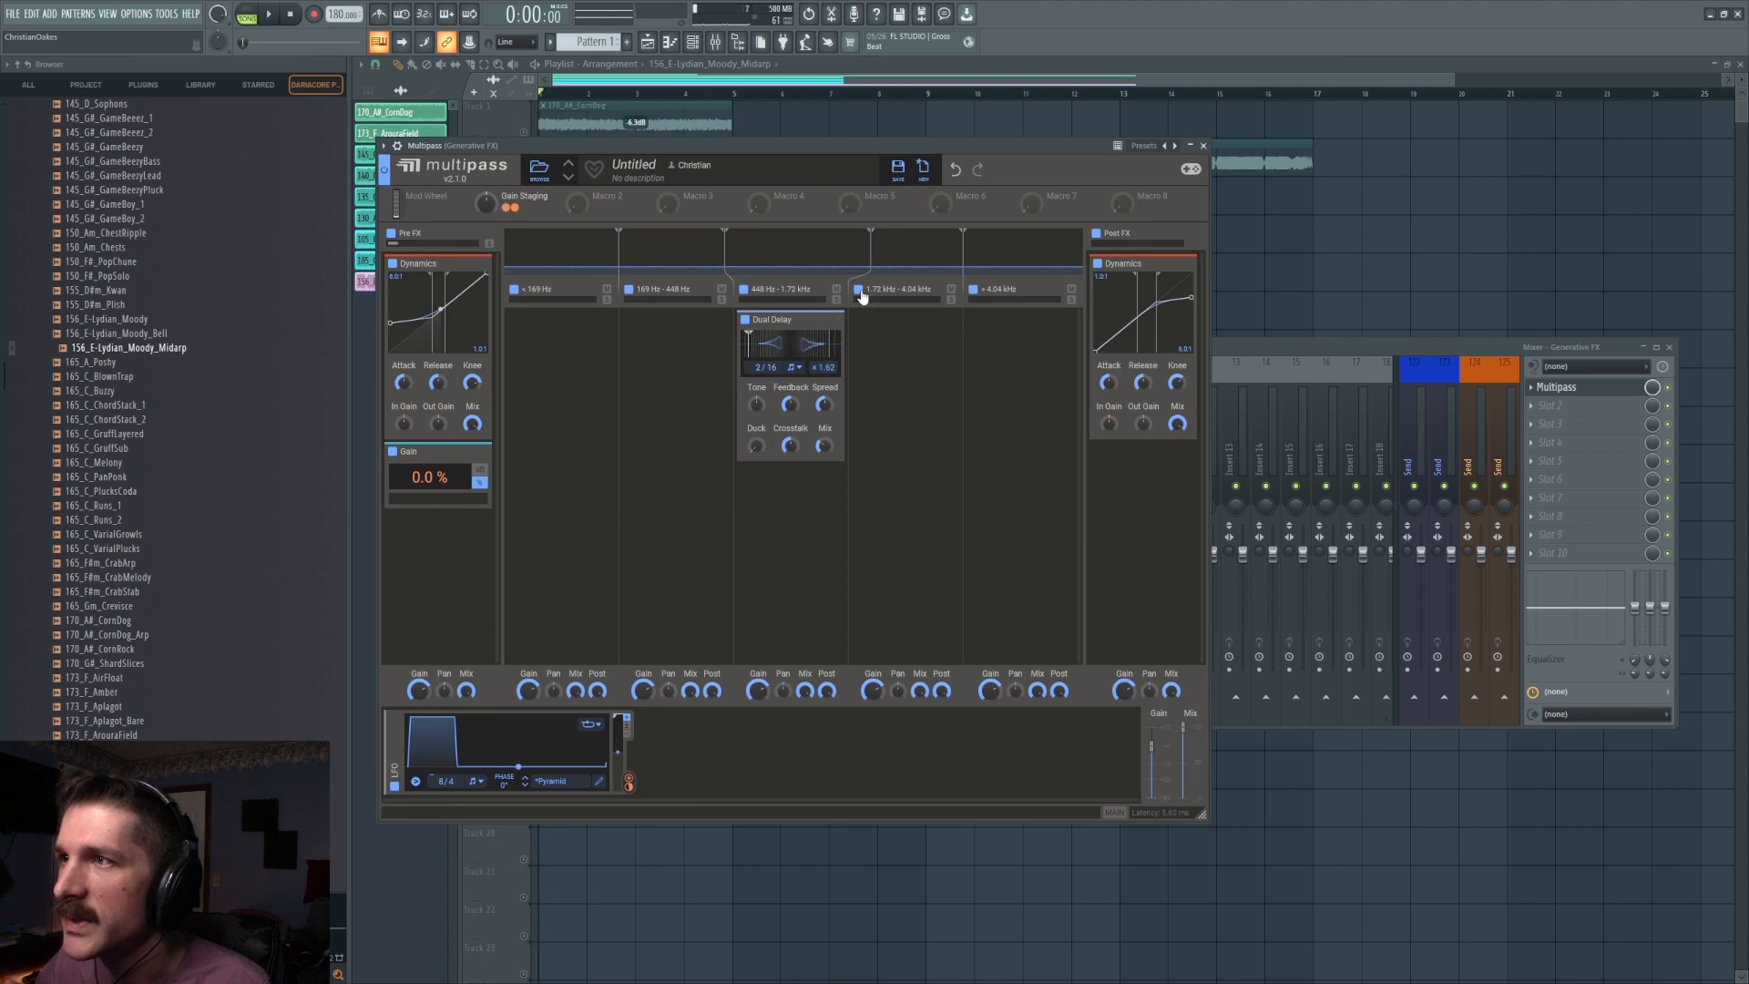
key(space)
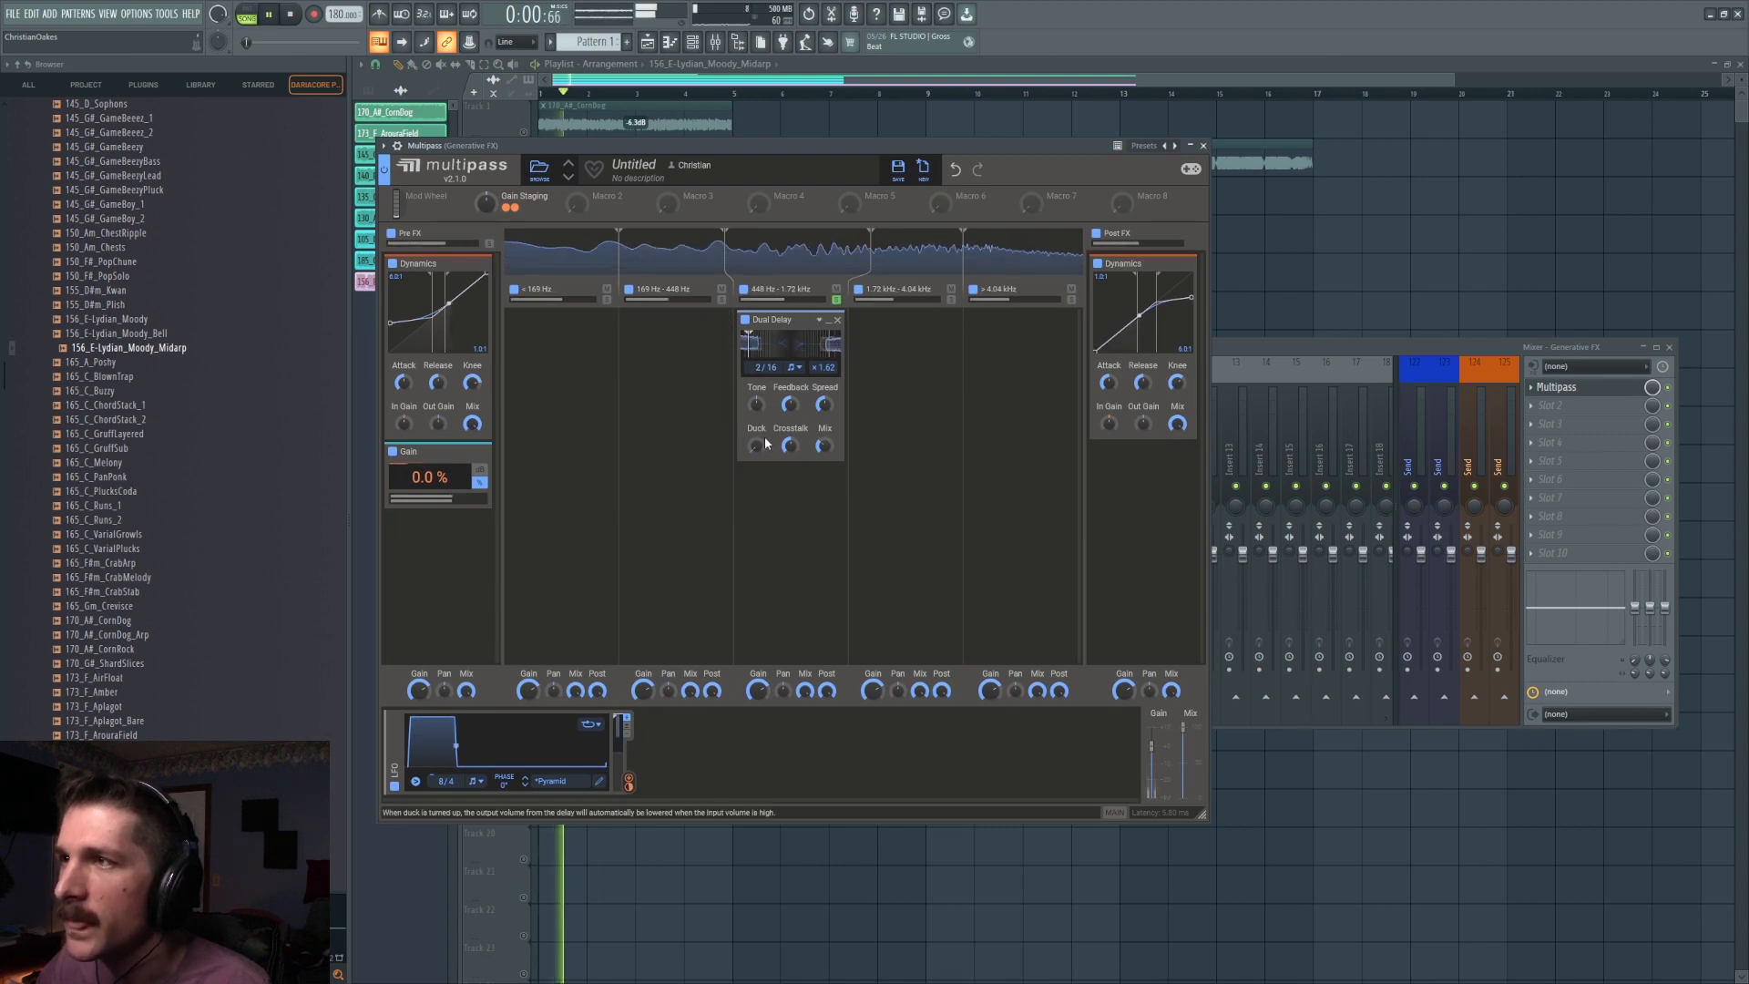
key(space)
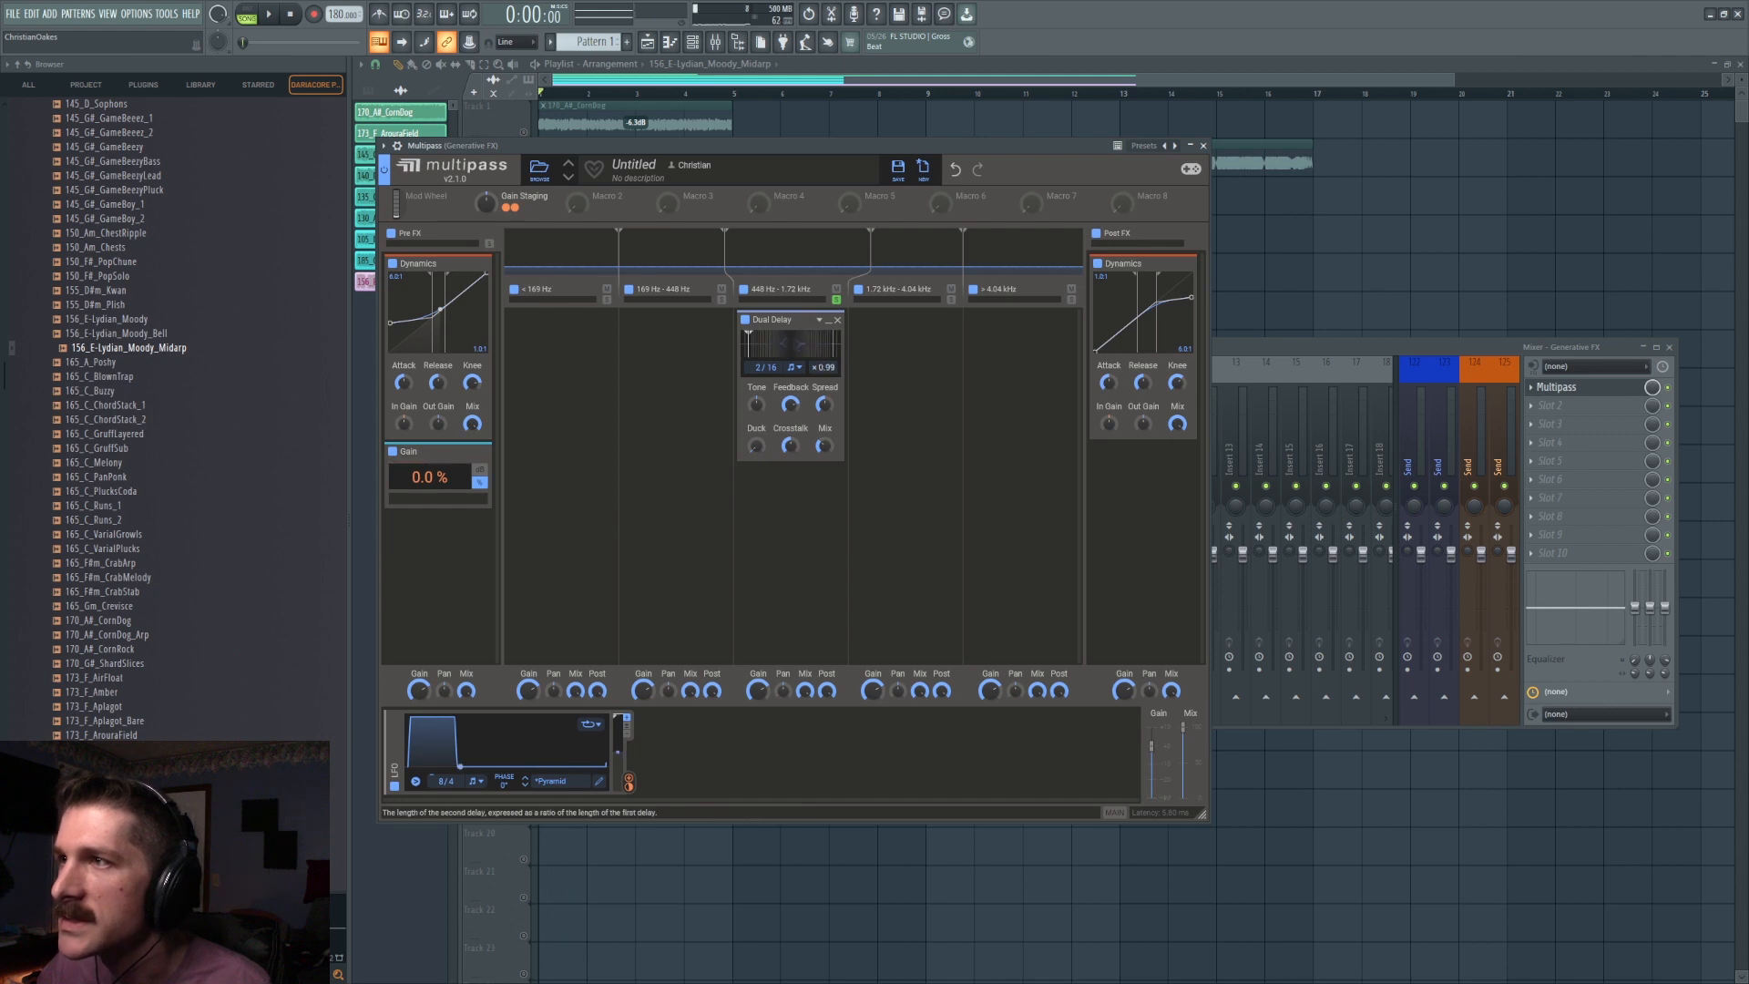
key(space)
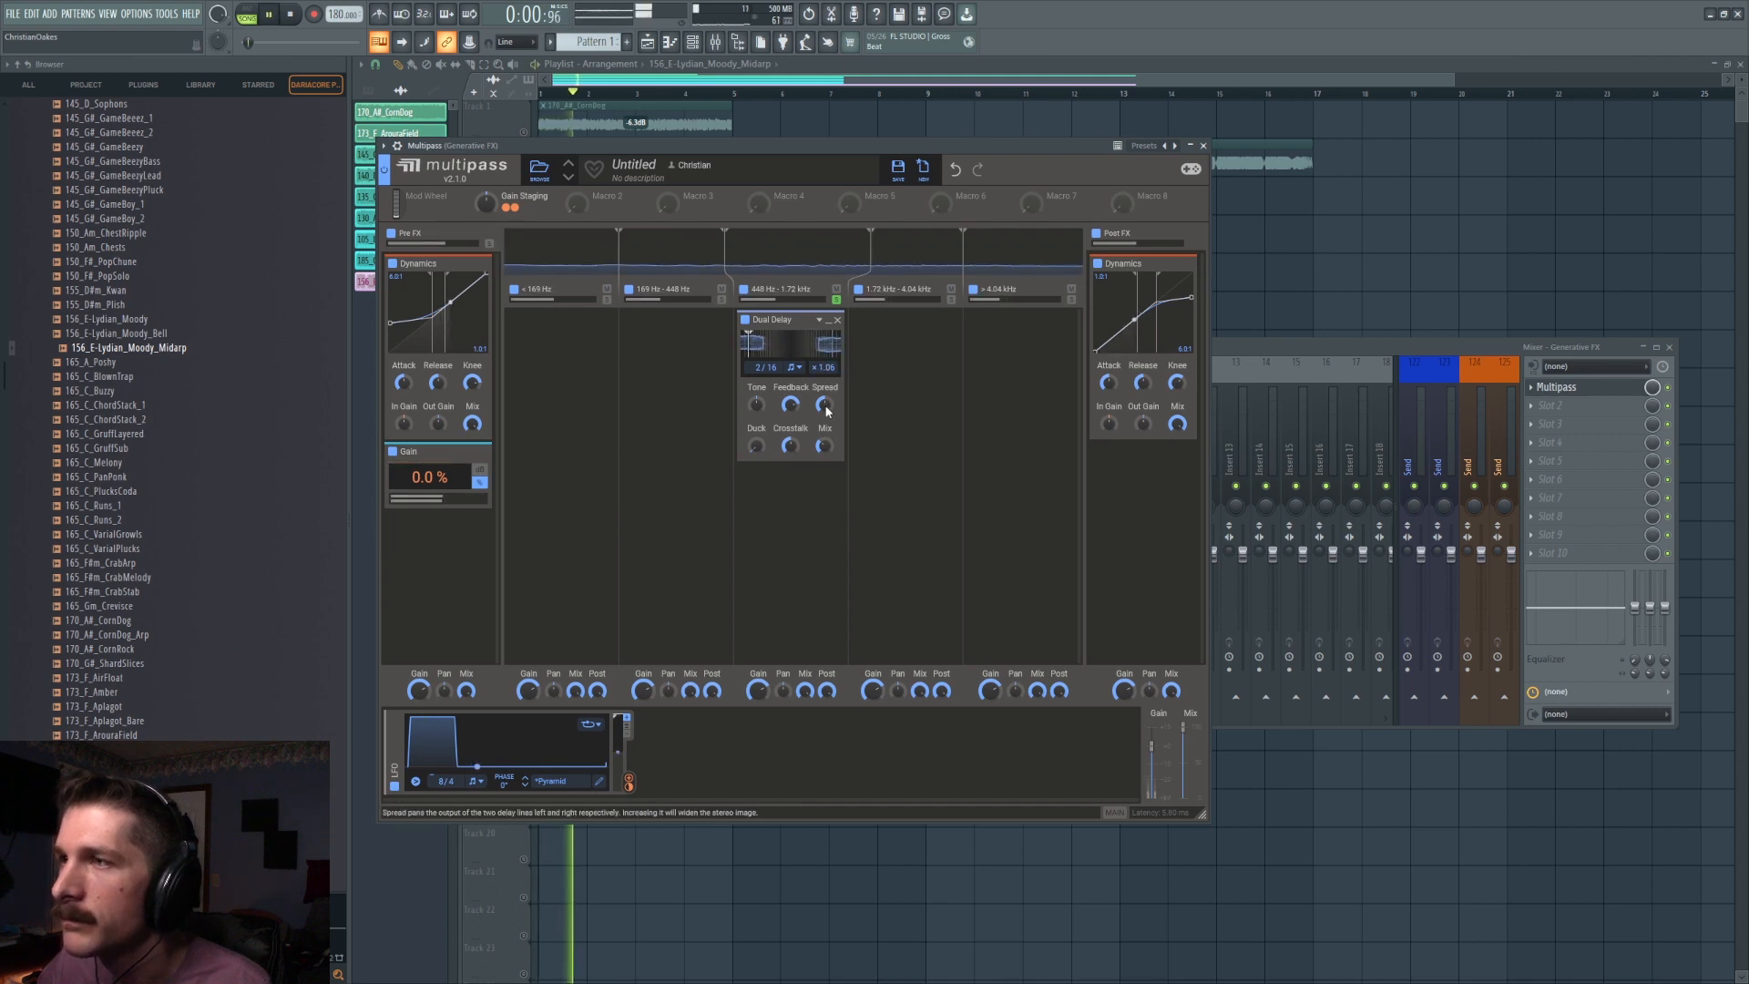
key(space)
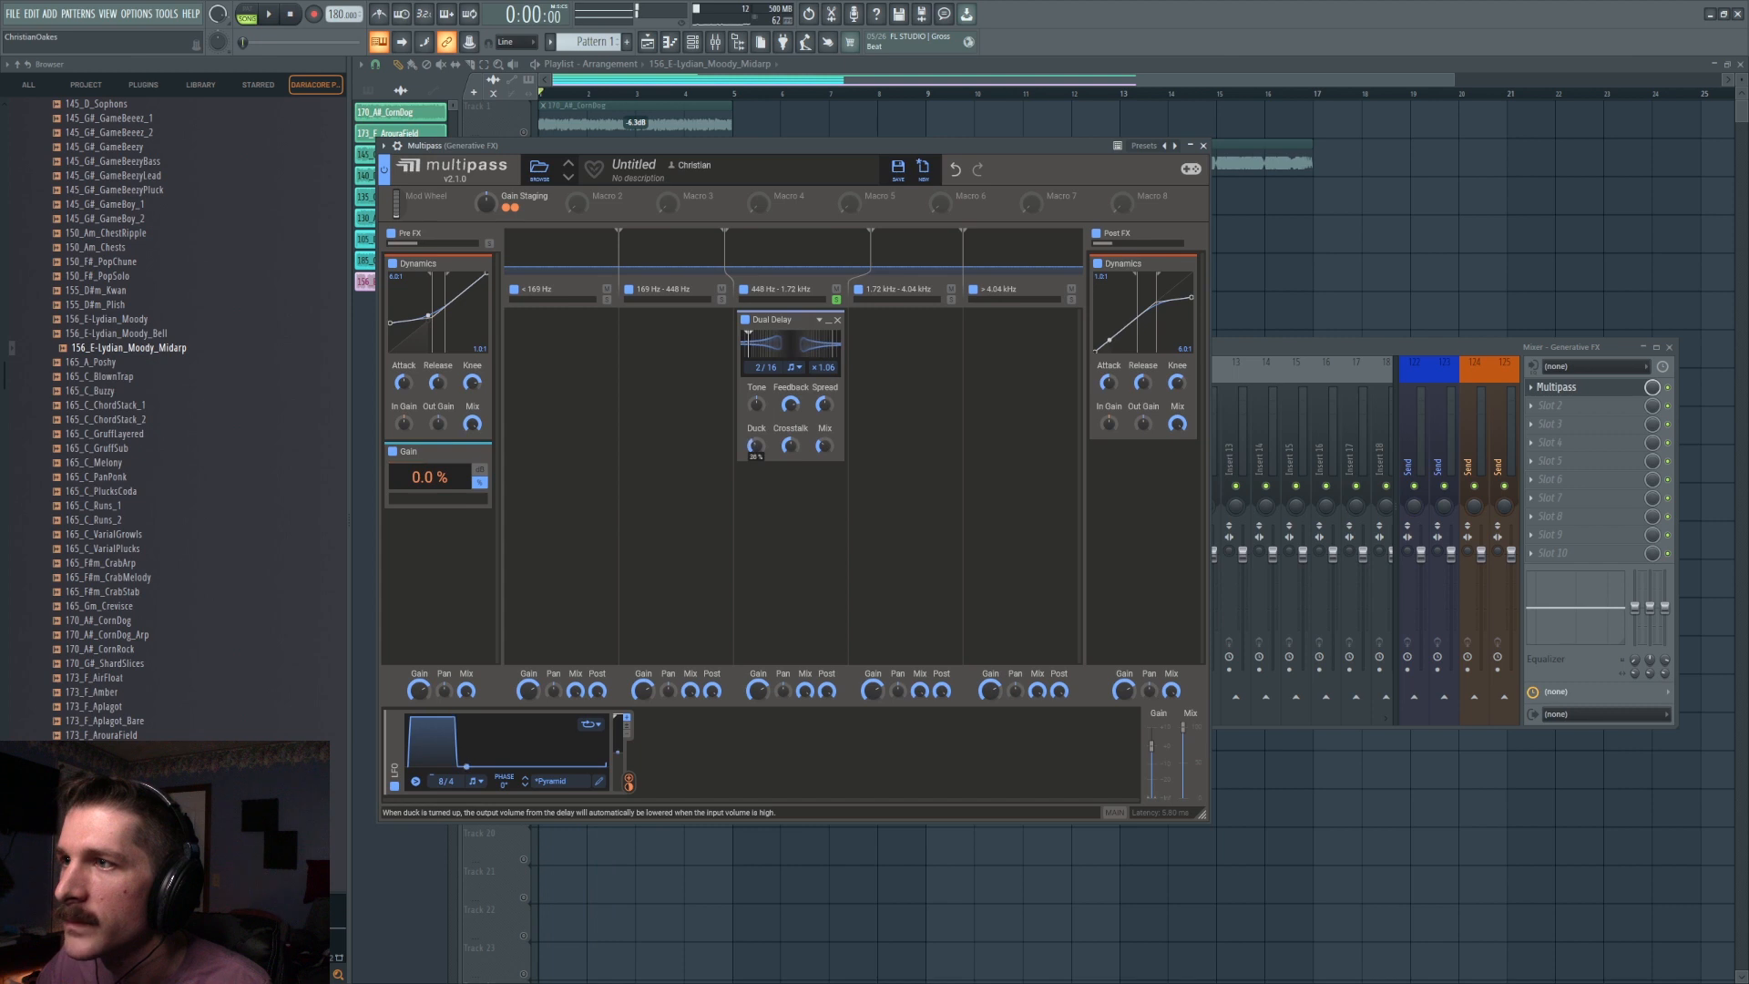
Audition the 448 Hz–1.72 kHz band while adjusting the Dual Delay's Mix and Feedback and setting its delay time to 8/16.
key(space)
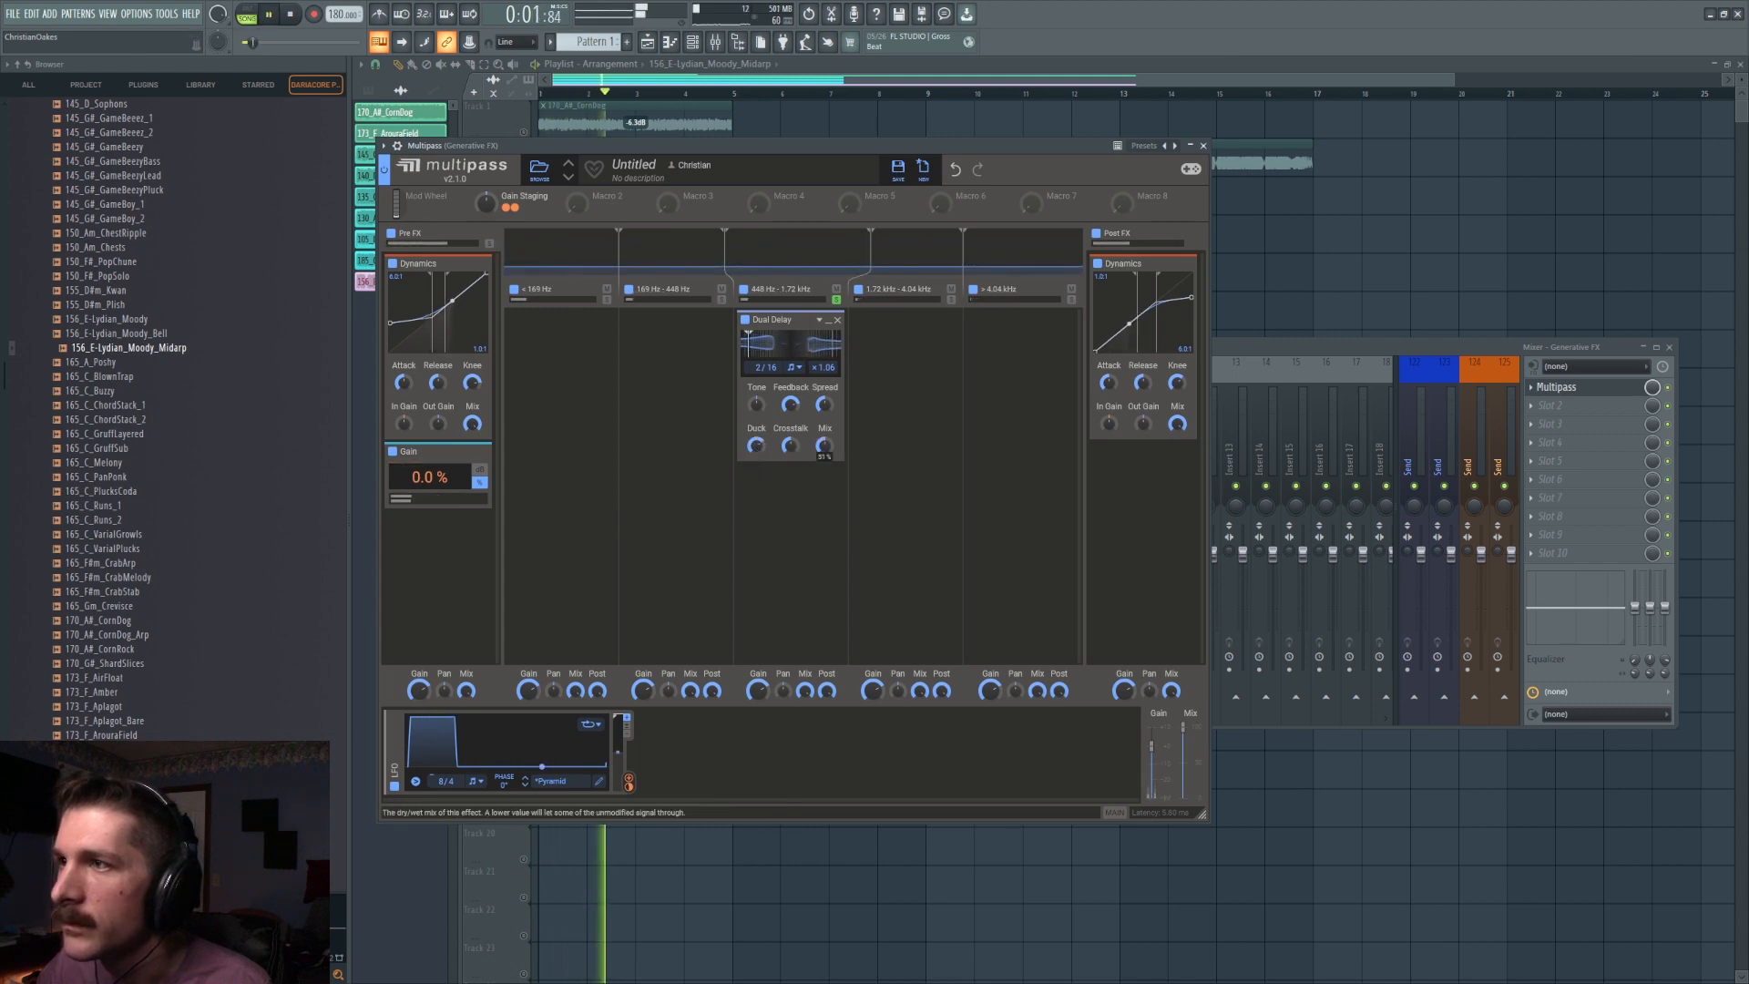
key(space)
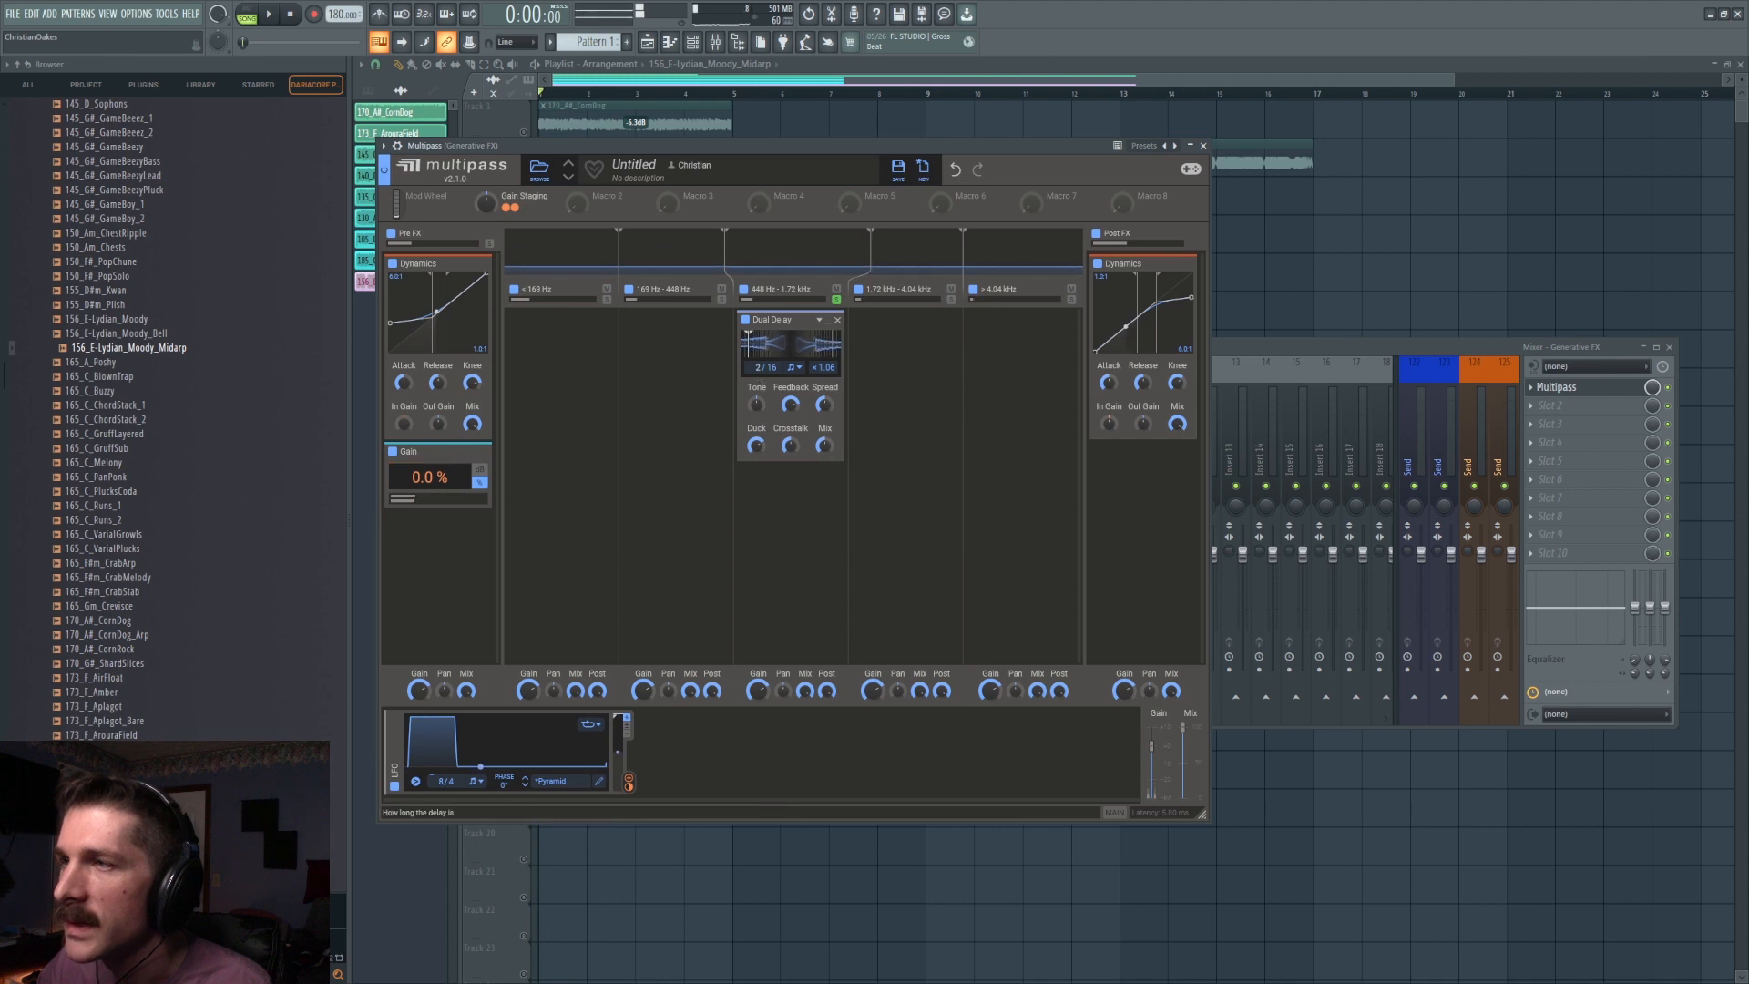
key(space)
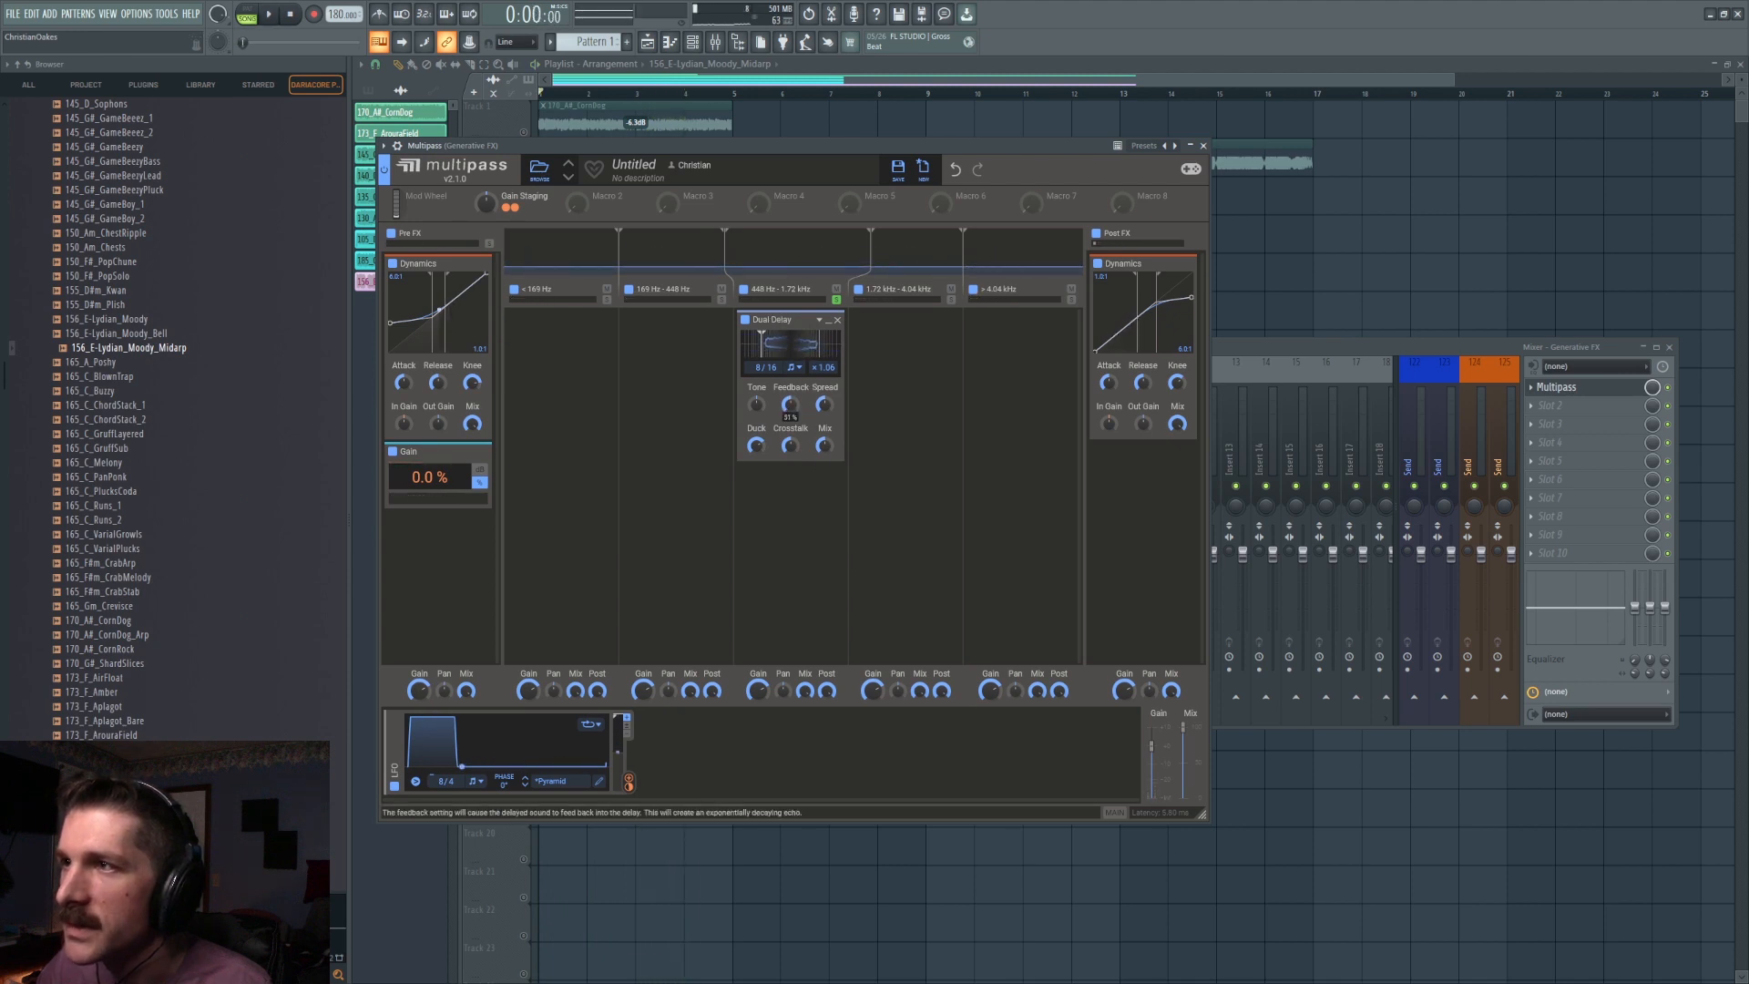
key(space)
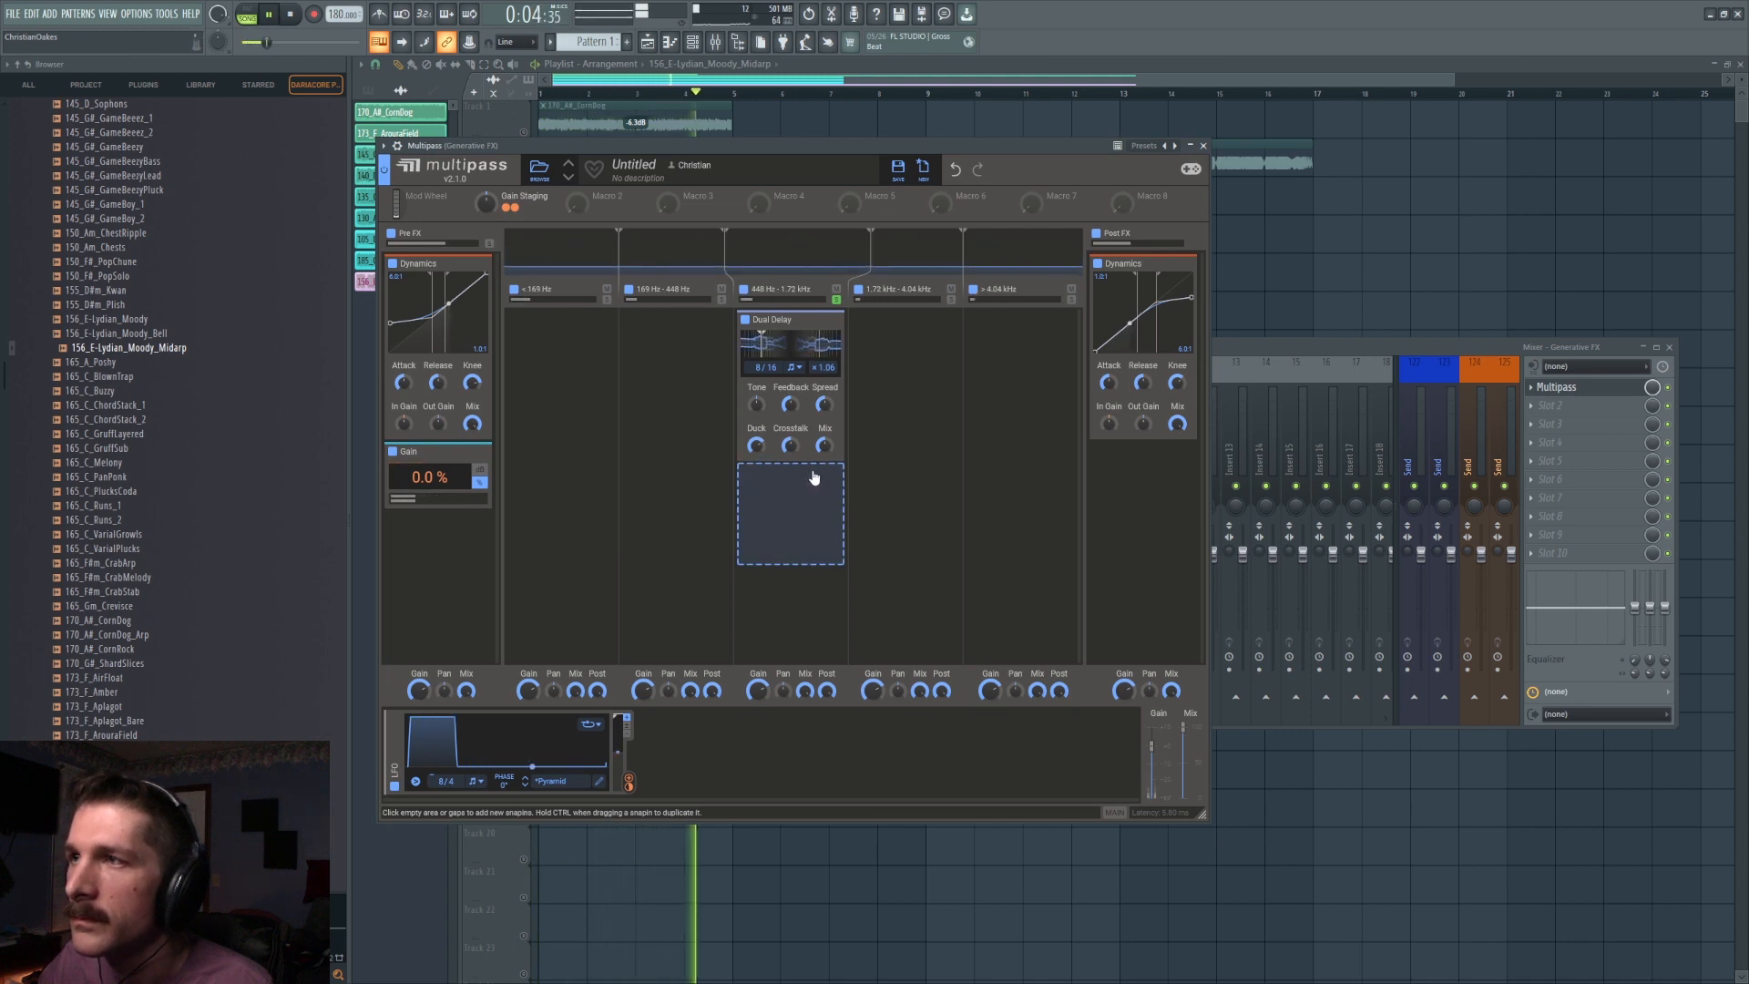
key(space)
Duplicate the Dual Delay within its band and remove the extra copy.
drag(782, 321, 795, 335)
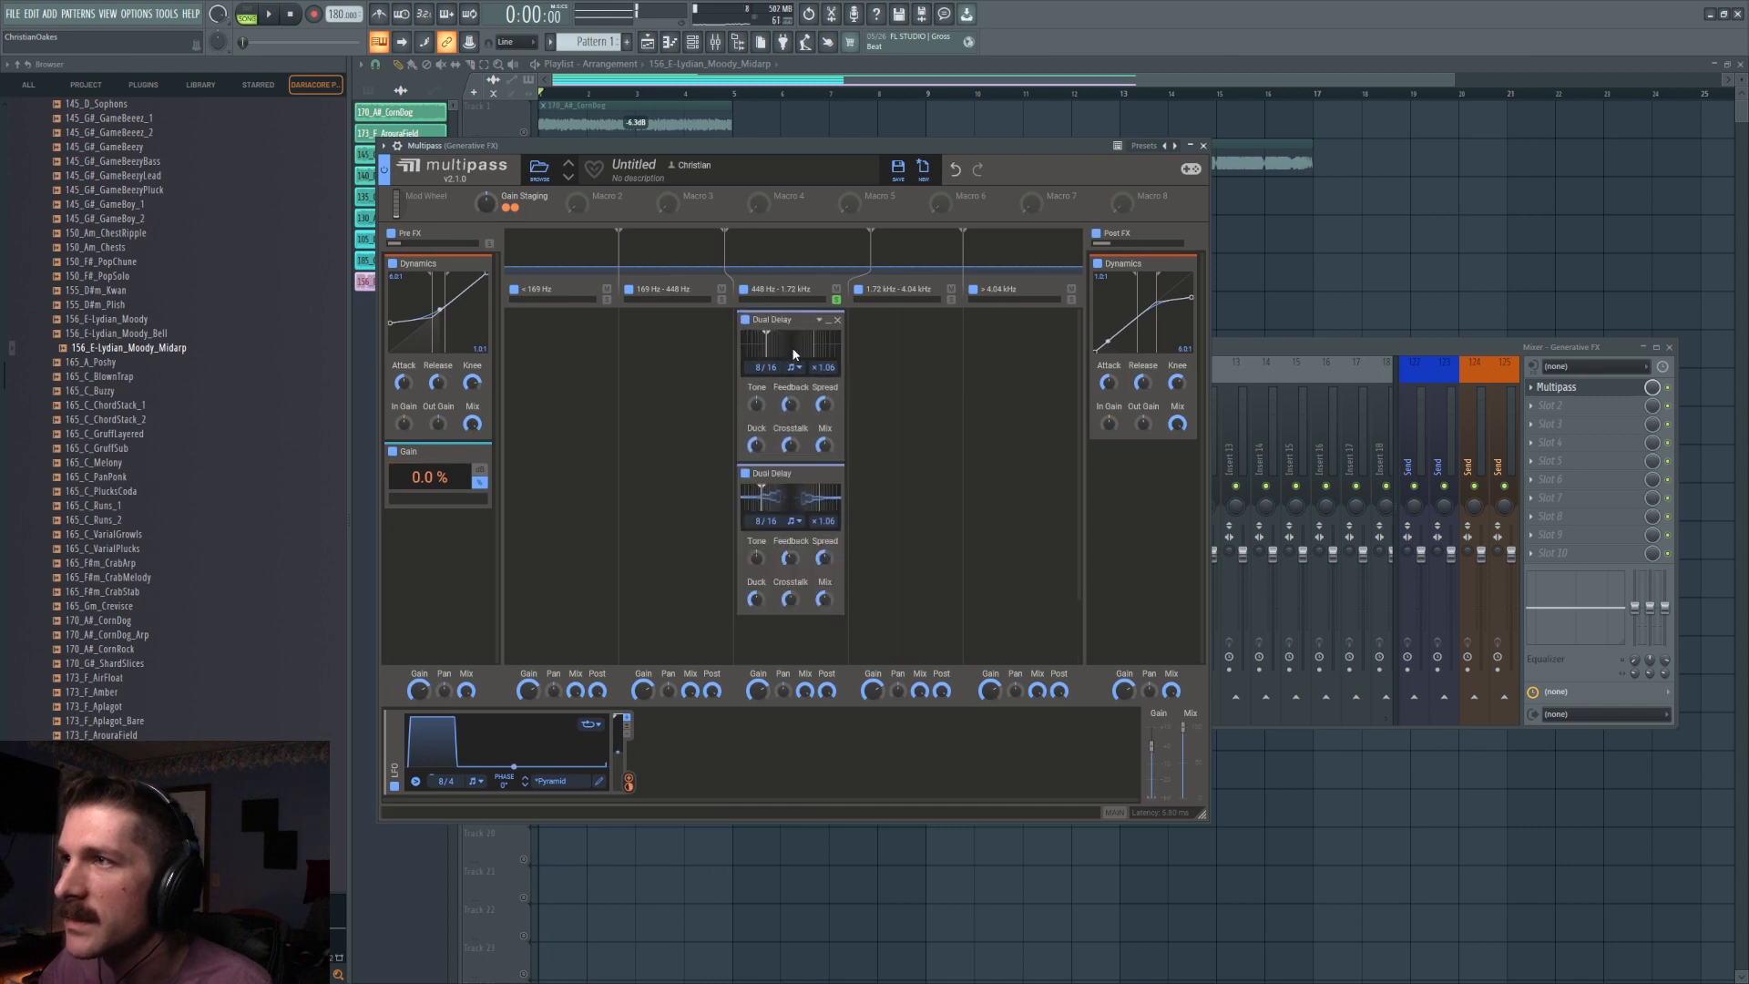
click(838, 319)
Add a Delay to the 1.72–4.04 kHz band, sync its time to 4/16 and solo that band.
click(902, 355)
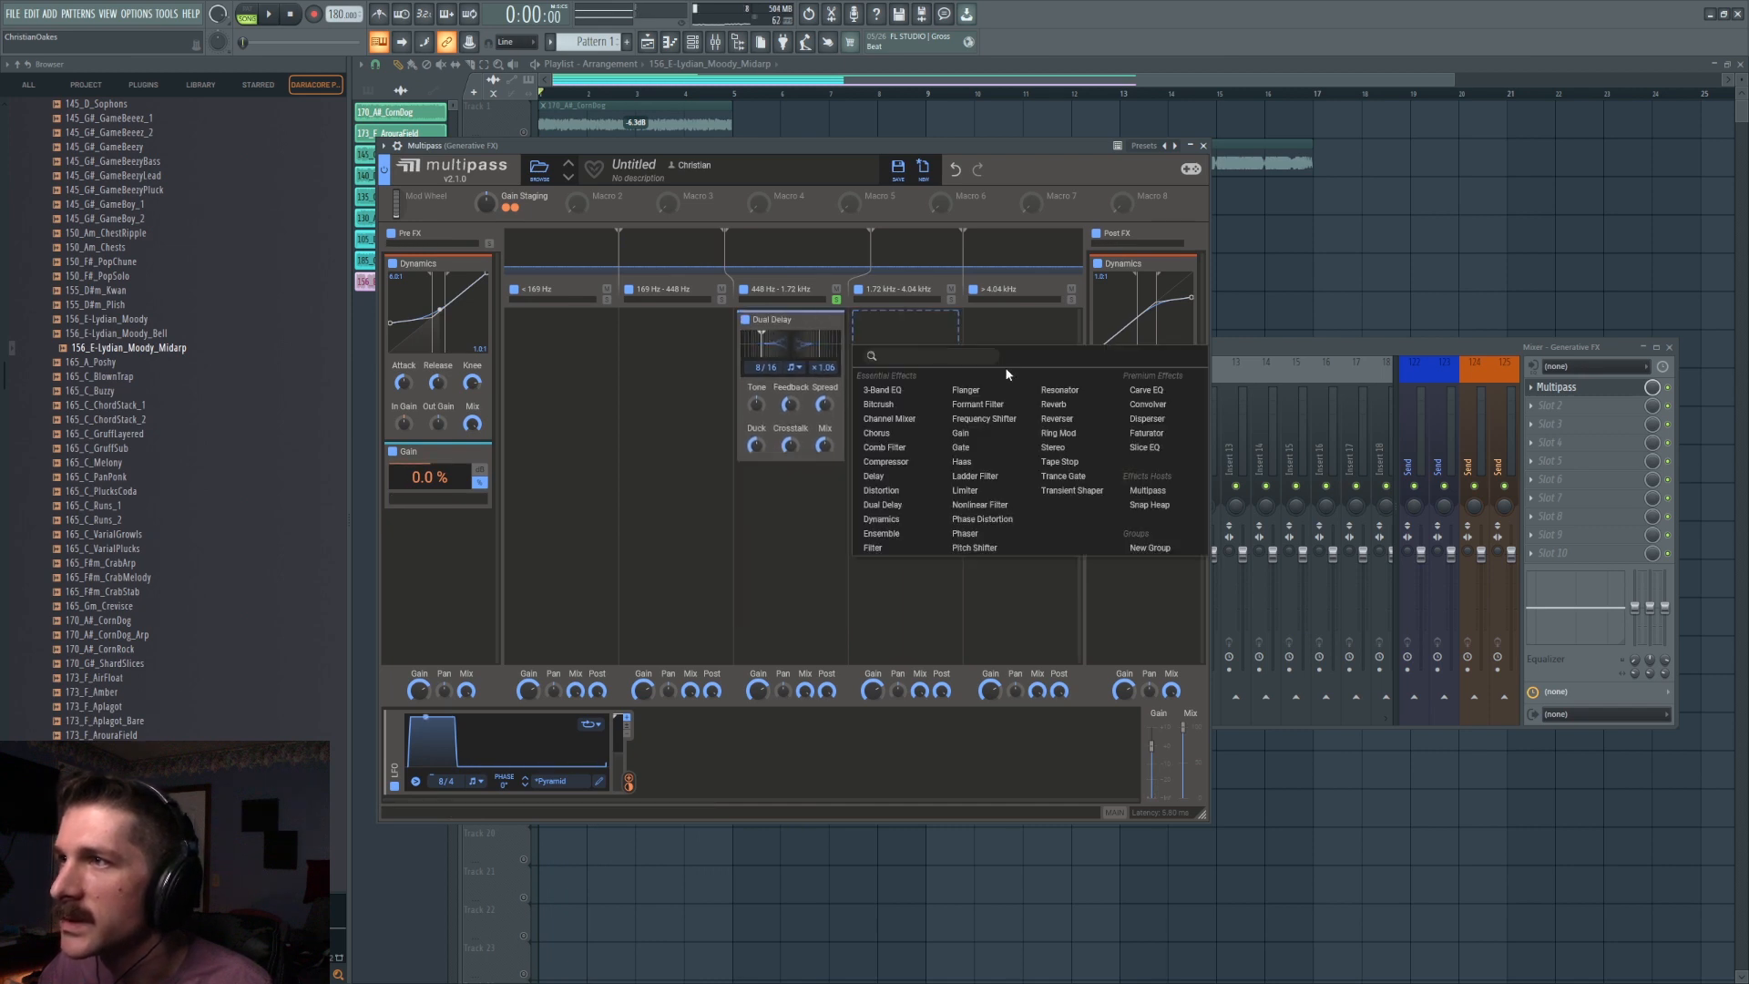
click(891, 478)
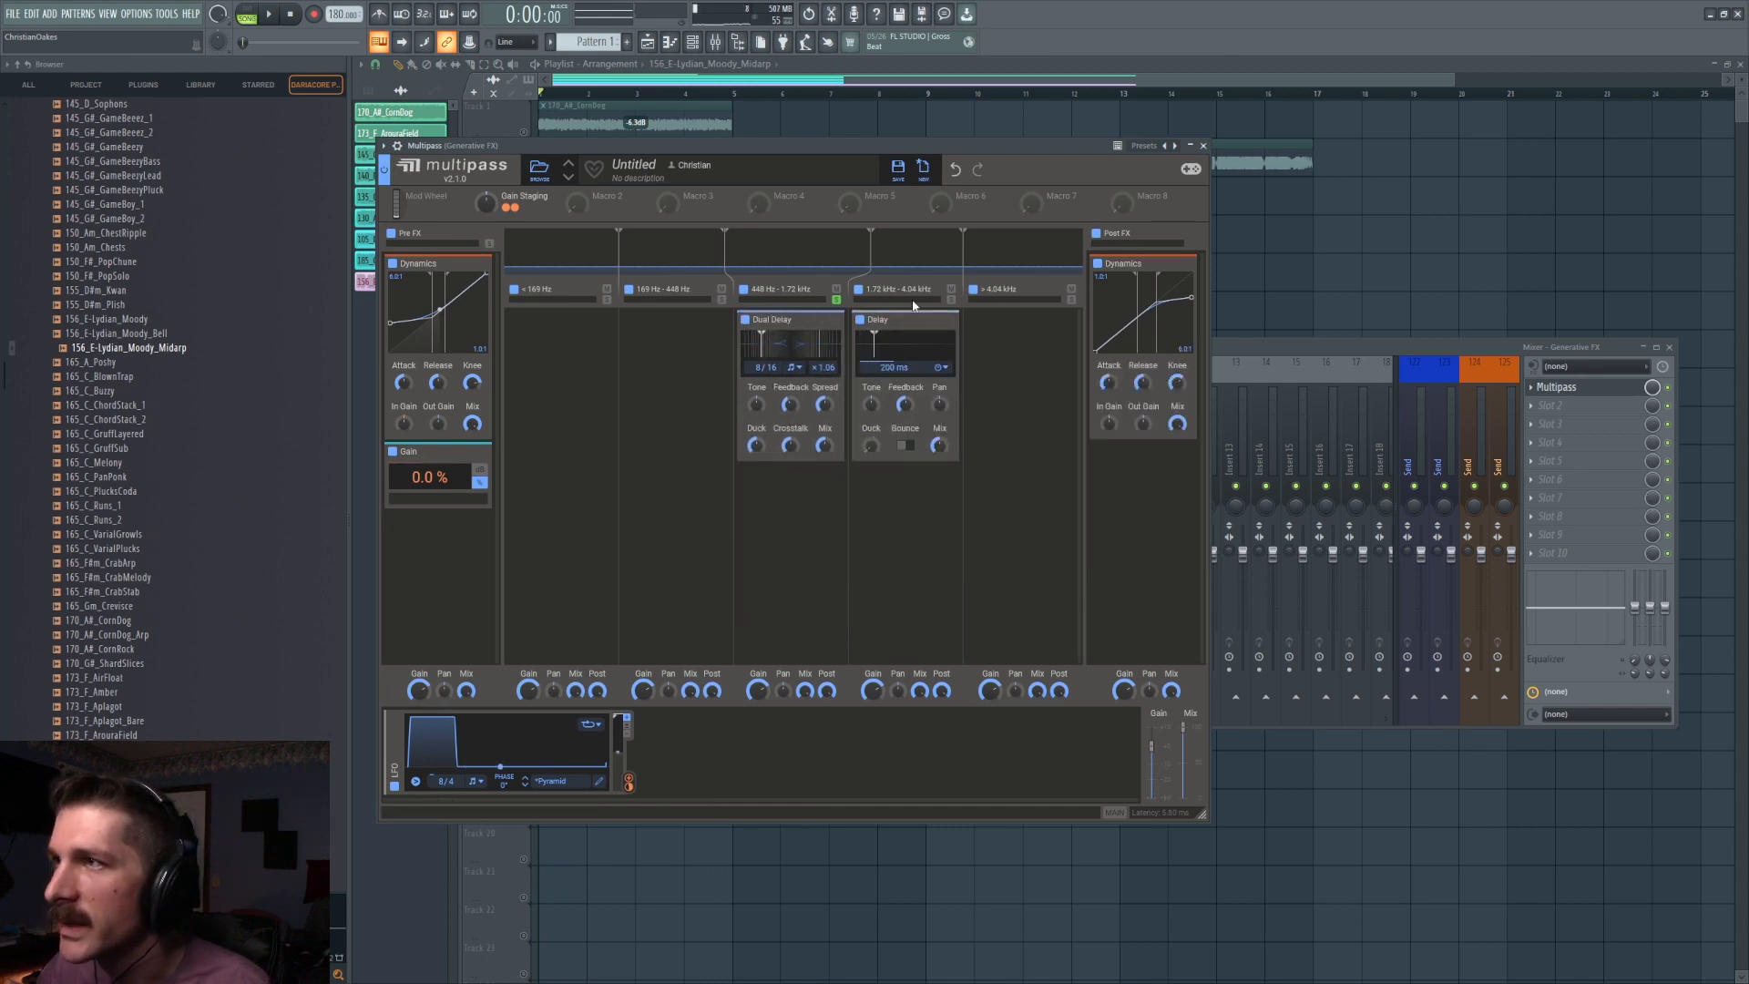
click(939, 369)
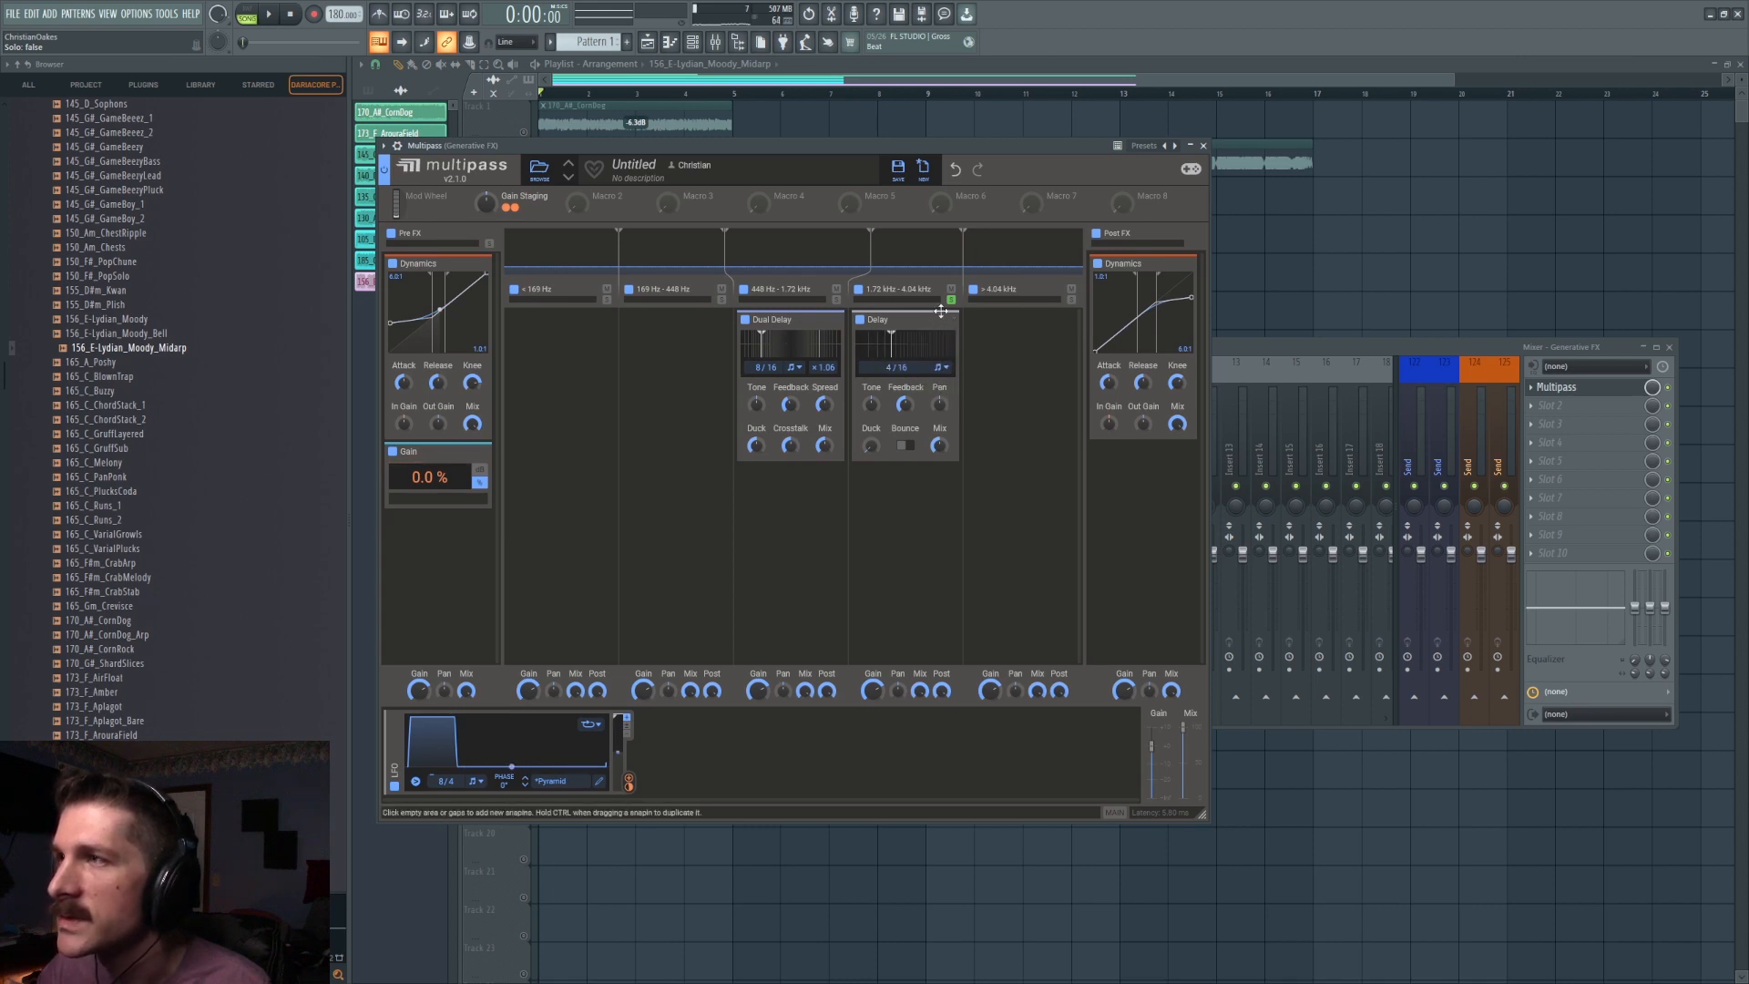
Raise the Delay's Feedback, enable Bounce and offset its Pan while auditioning the 1.72–4.04 kHz band.
key(space)
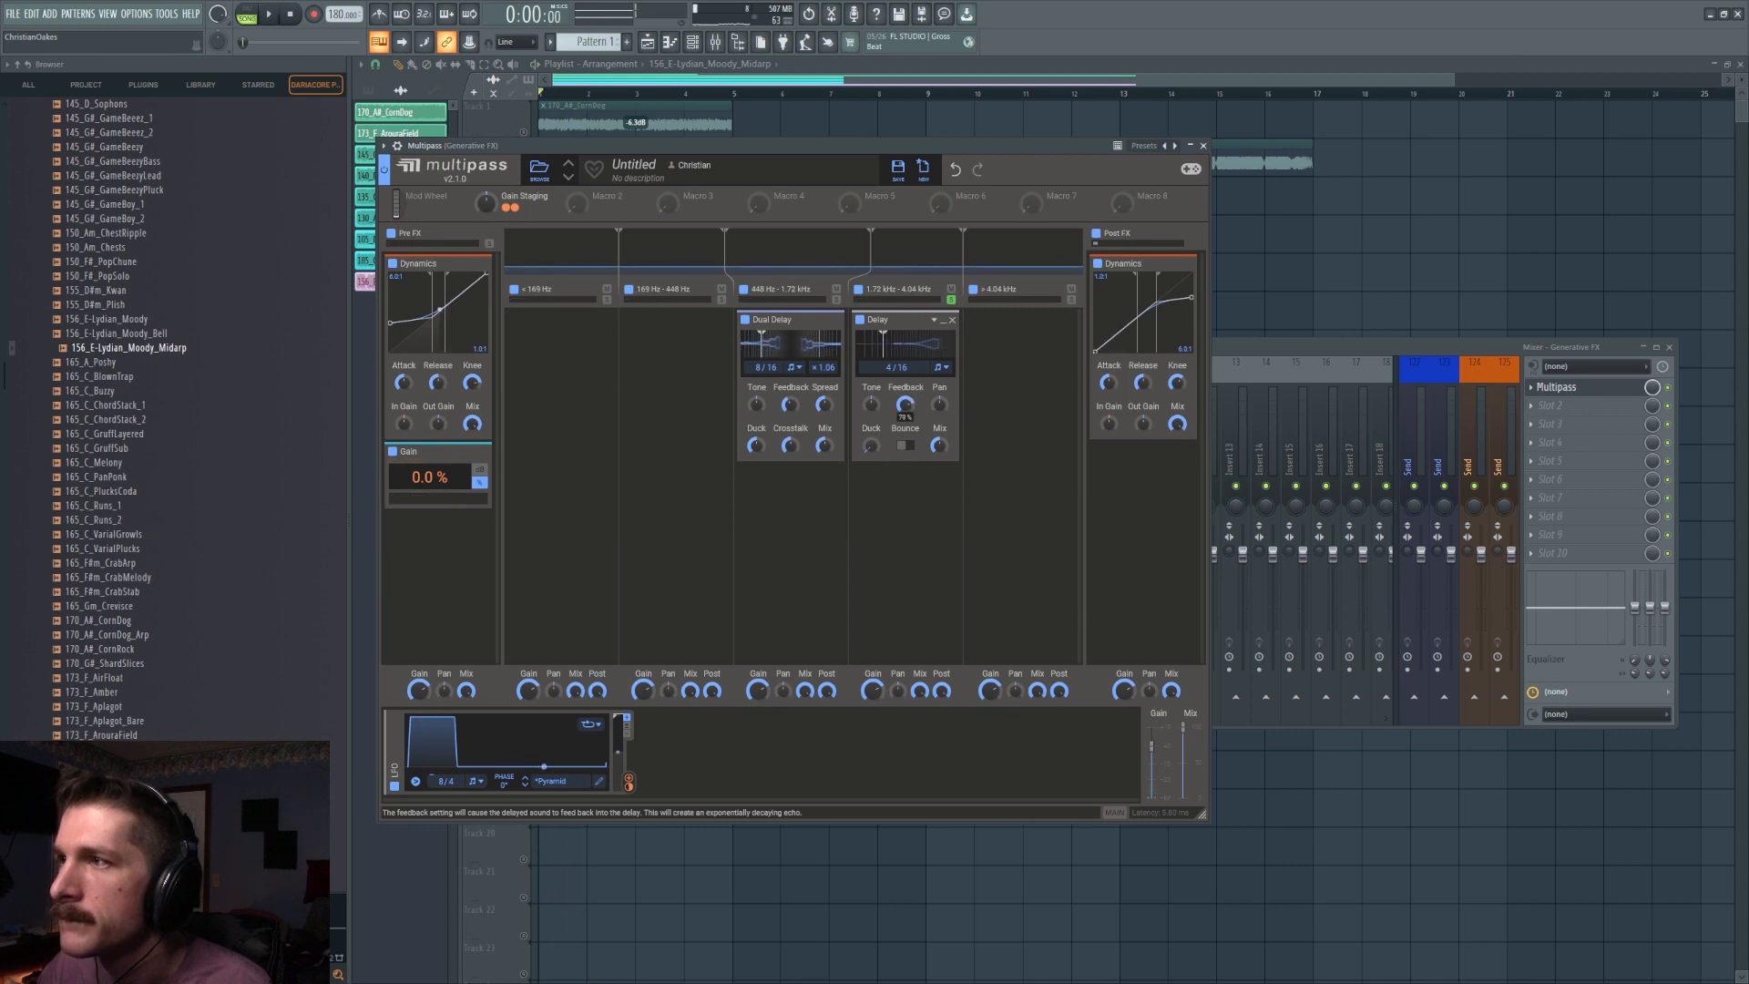
key(space)
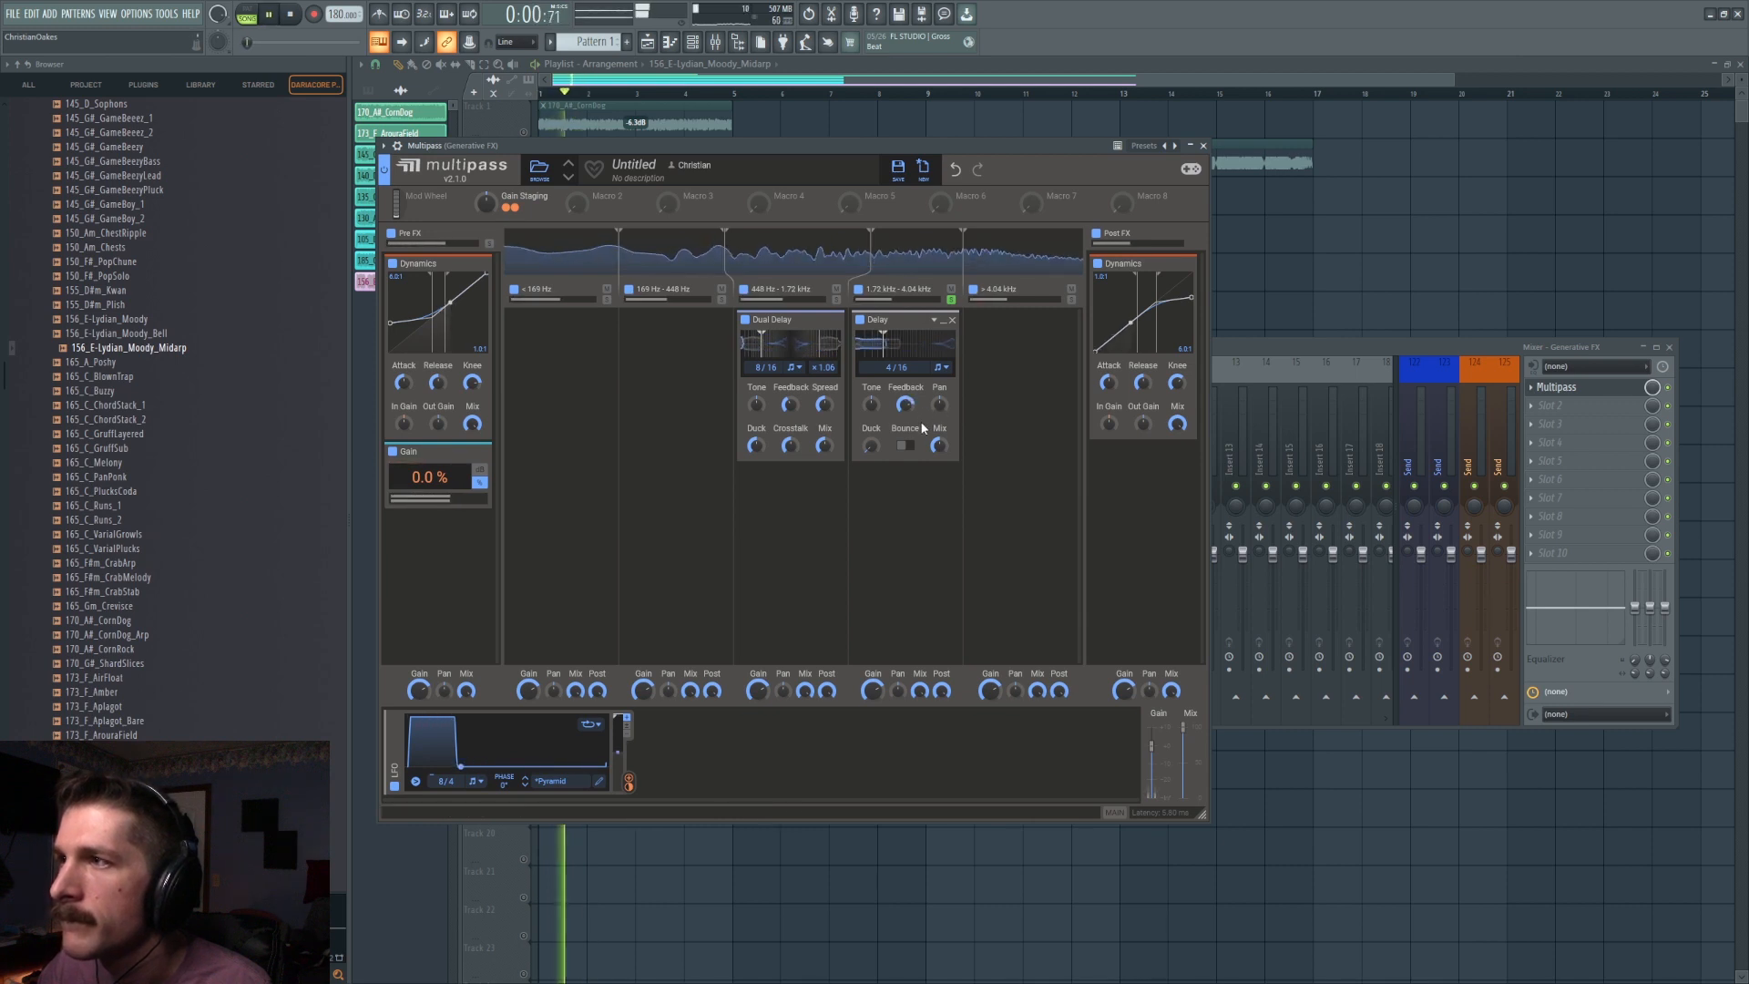
click(909, 444)
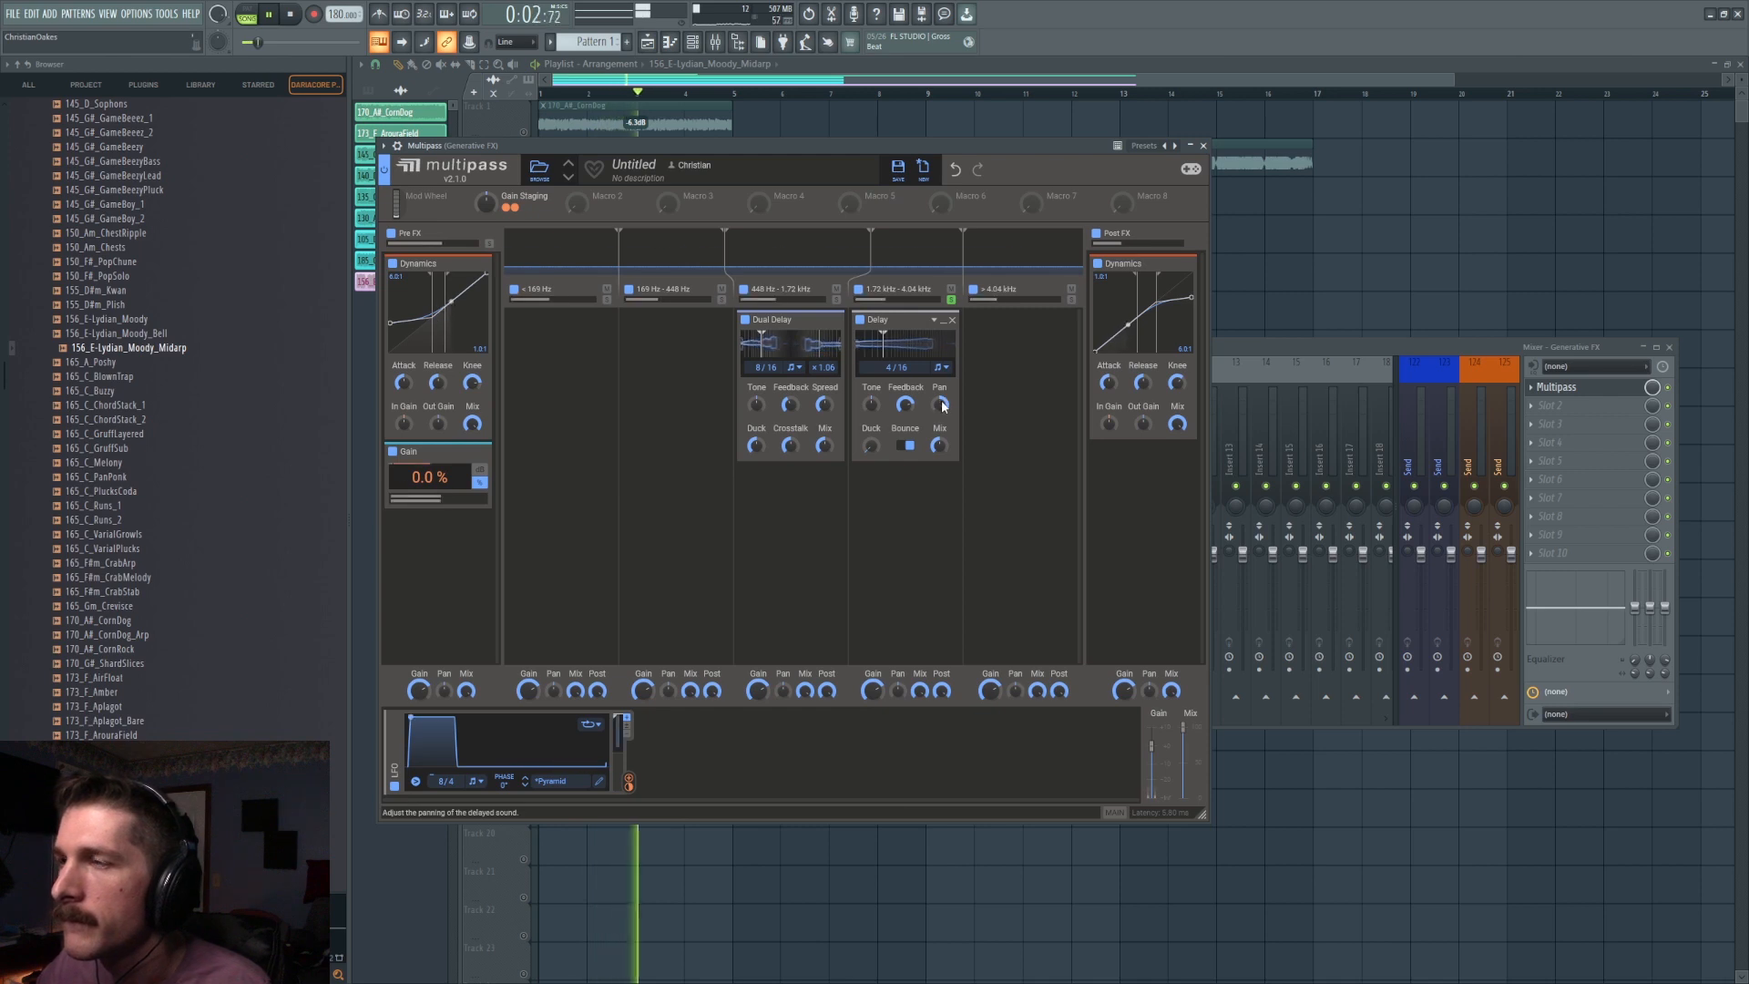
mouse_move(904, 404)
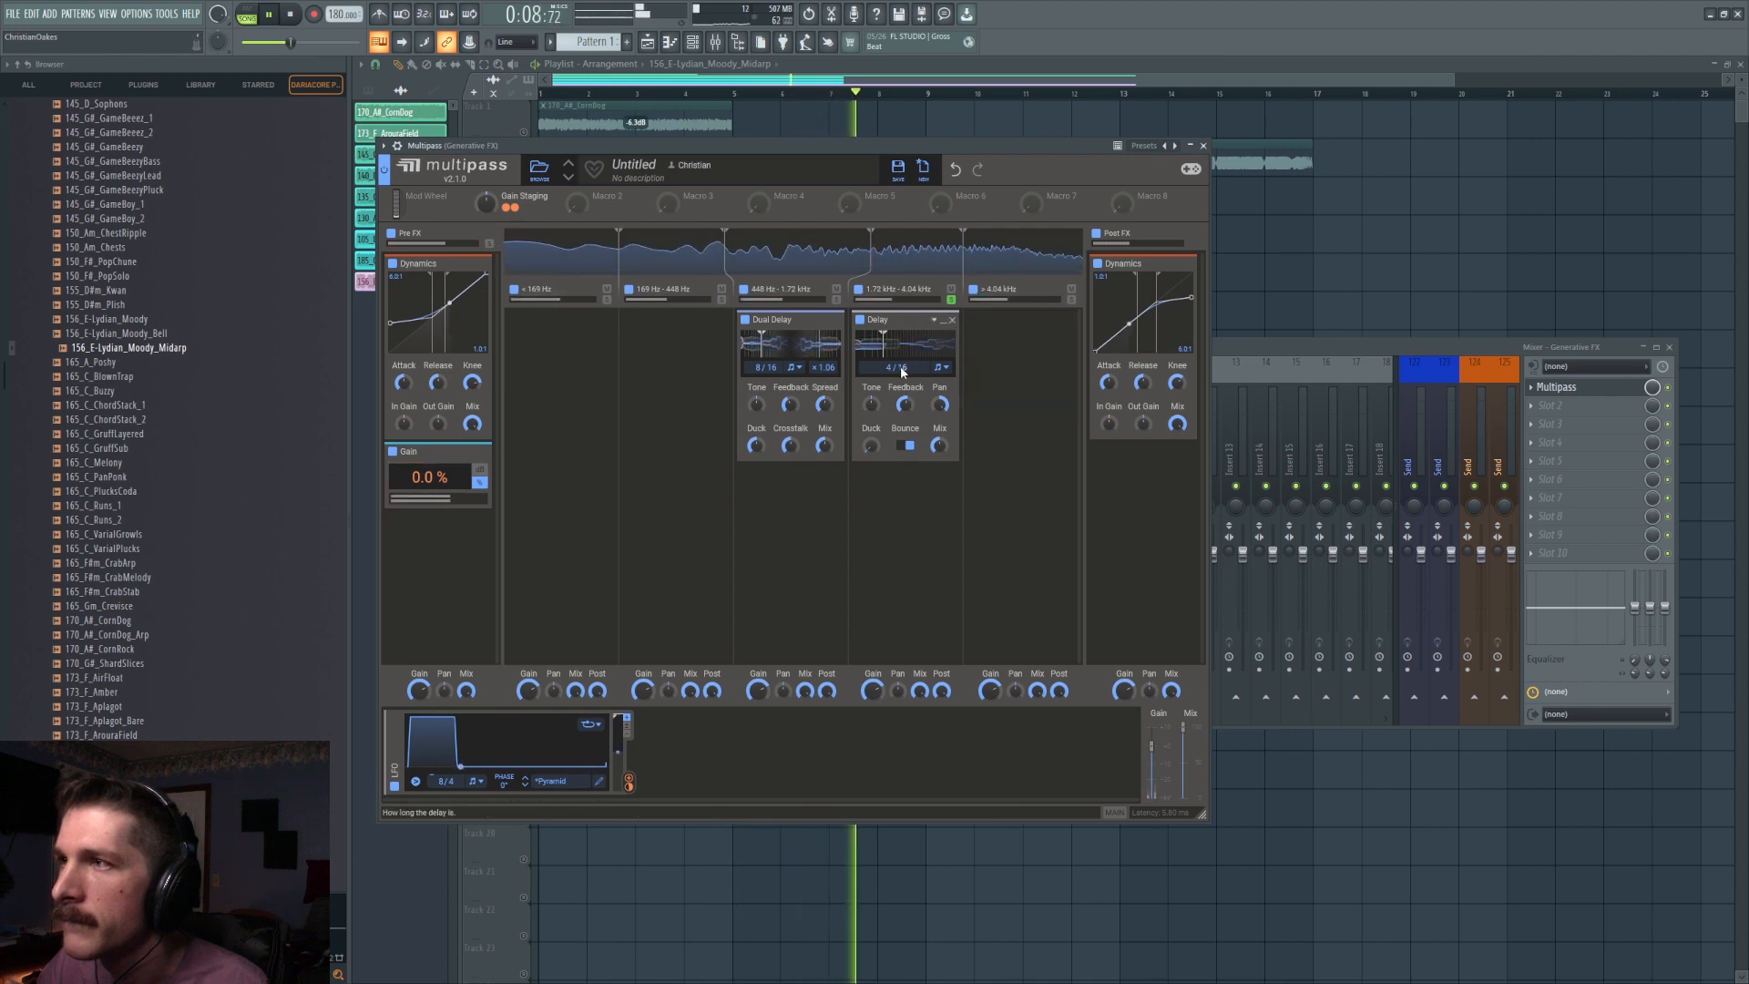
key(space)
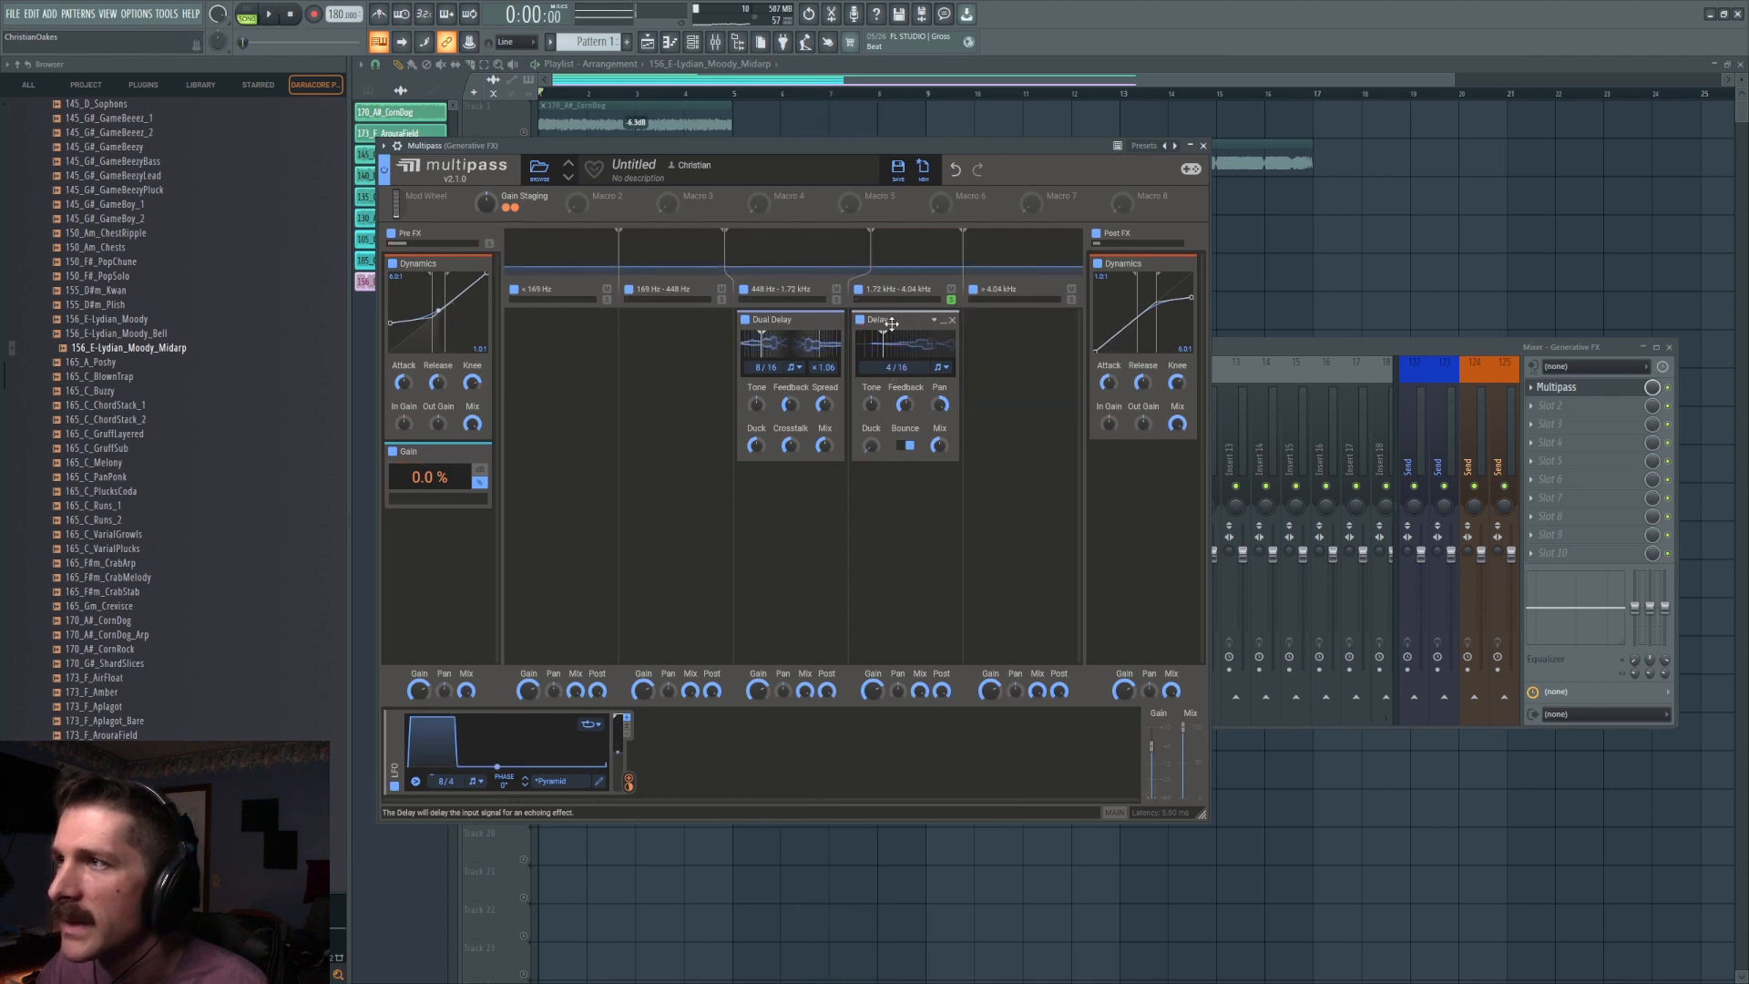
Copy the Delay to the band above 4.04 kHz, solo that band, set the time to 1/16 and raise Feedback.
drag(917, 319, 1010, 350)
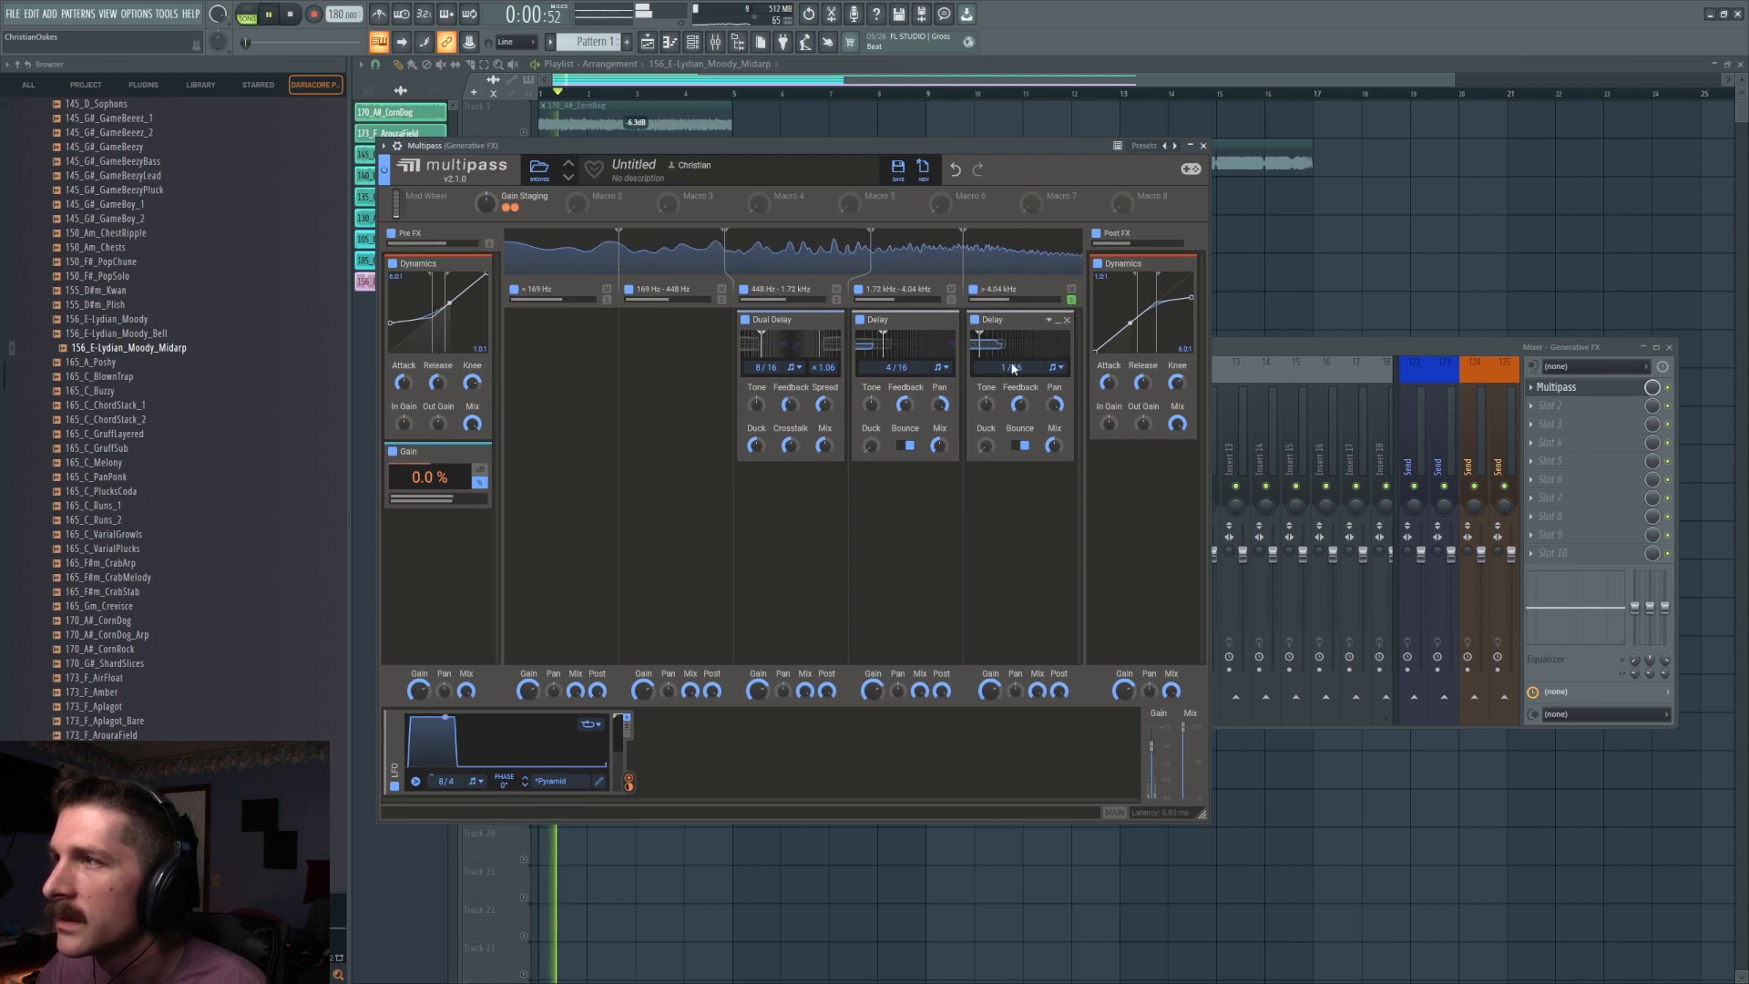
drag(1020, 404, 1020, 387)
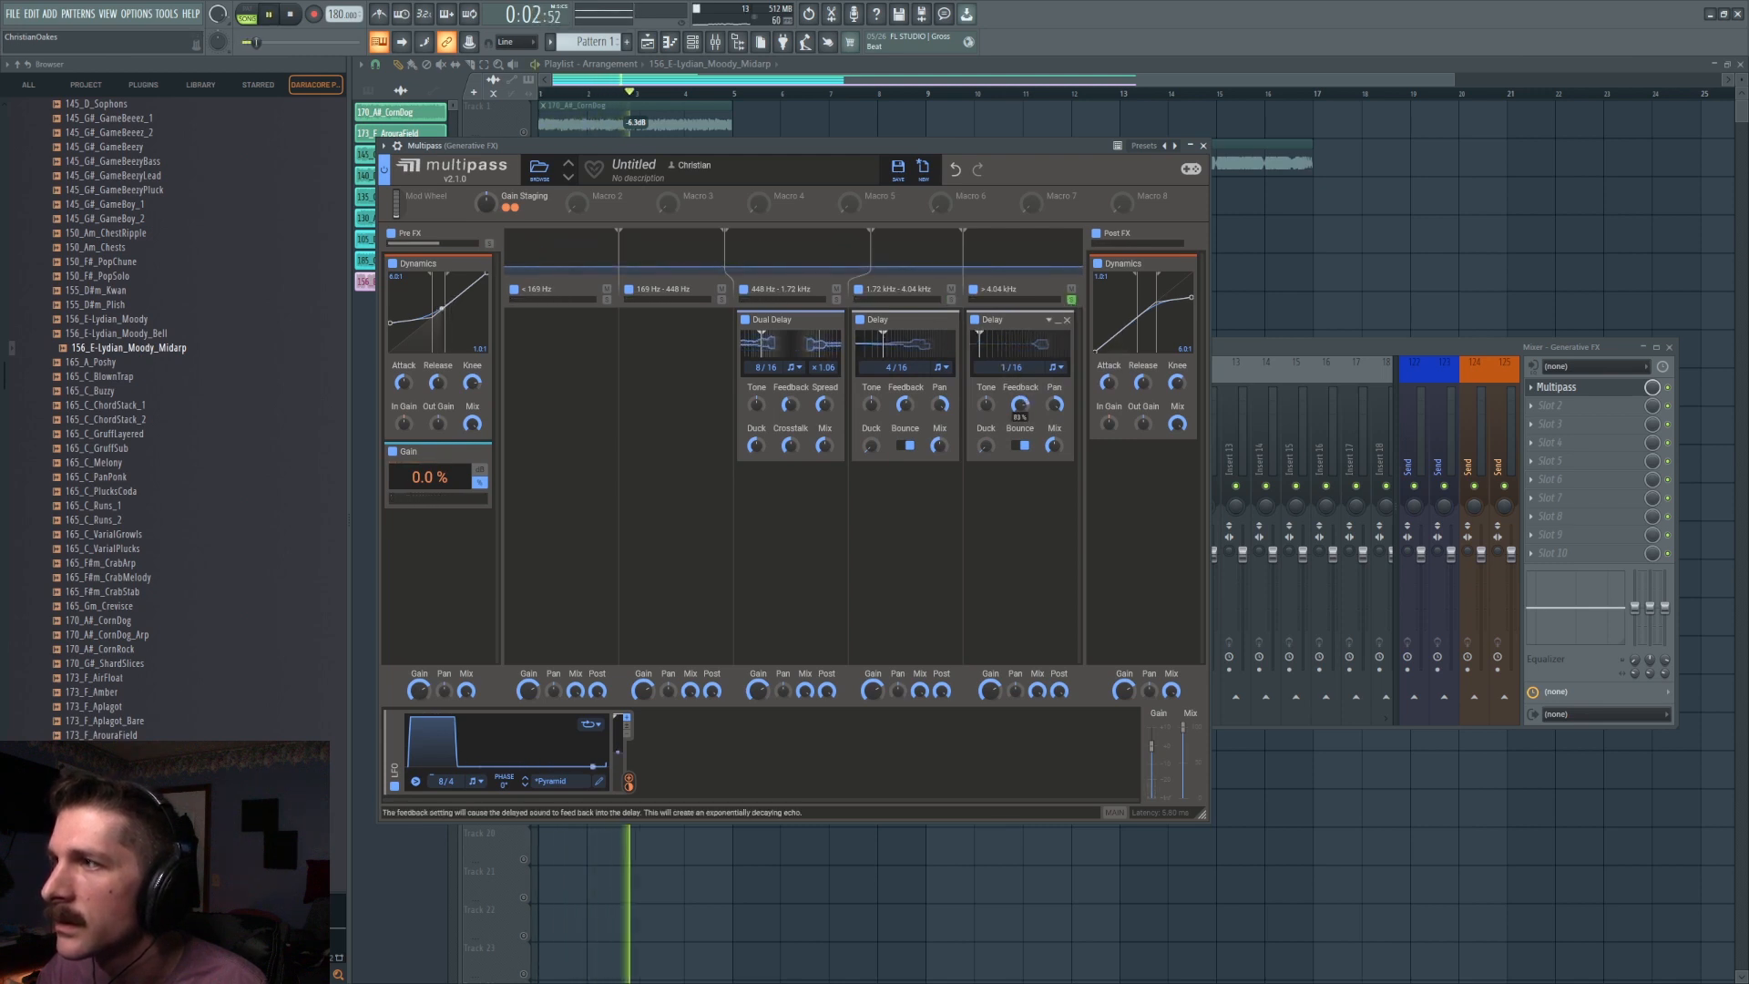
key(space)
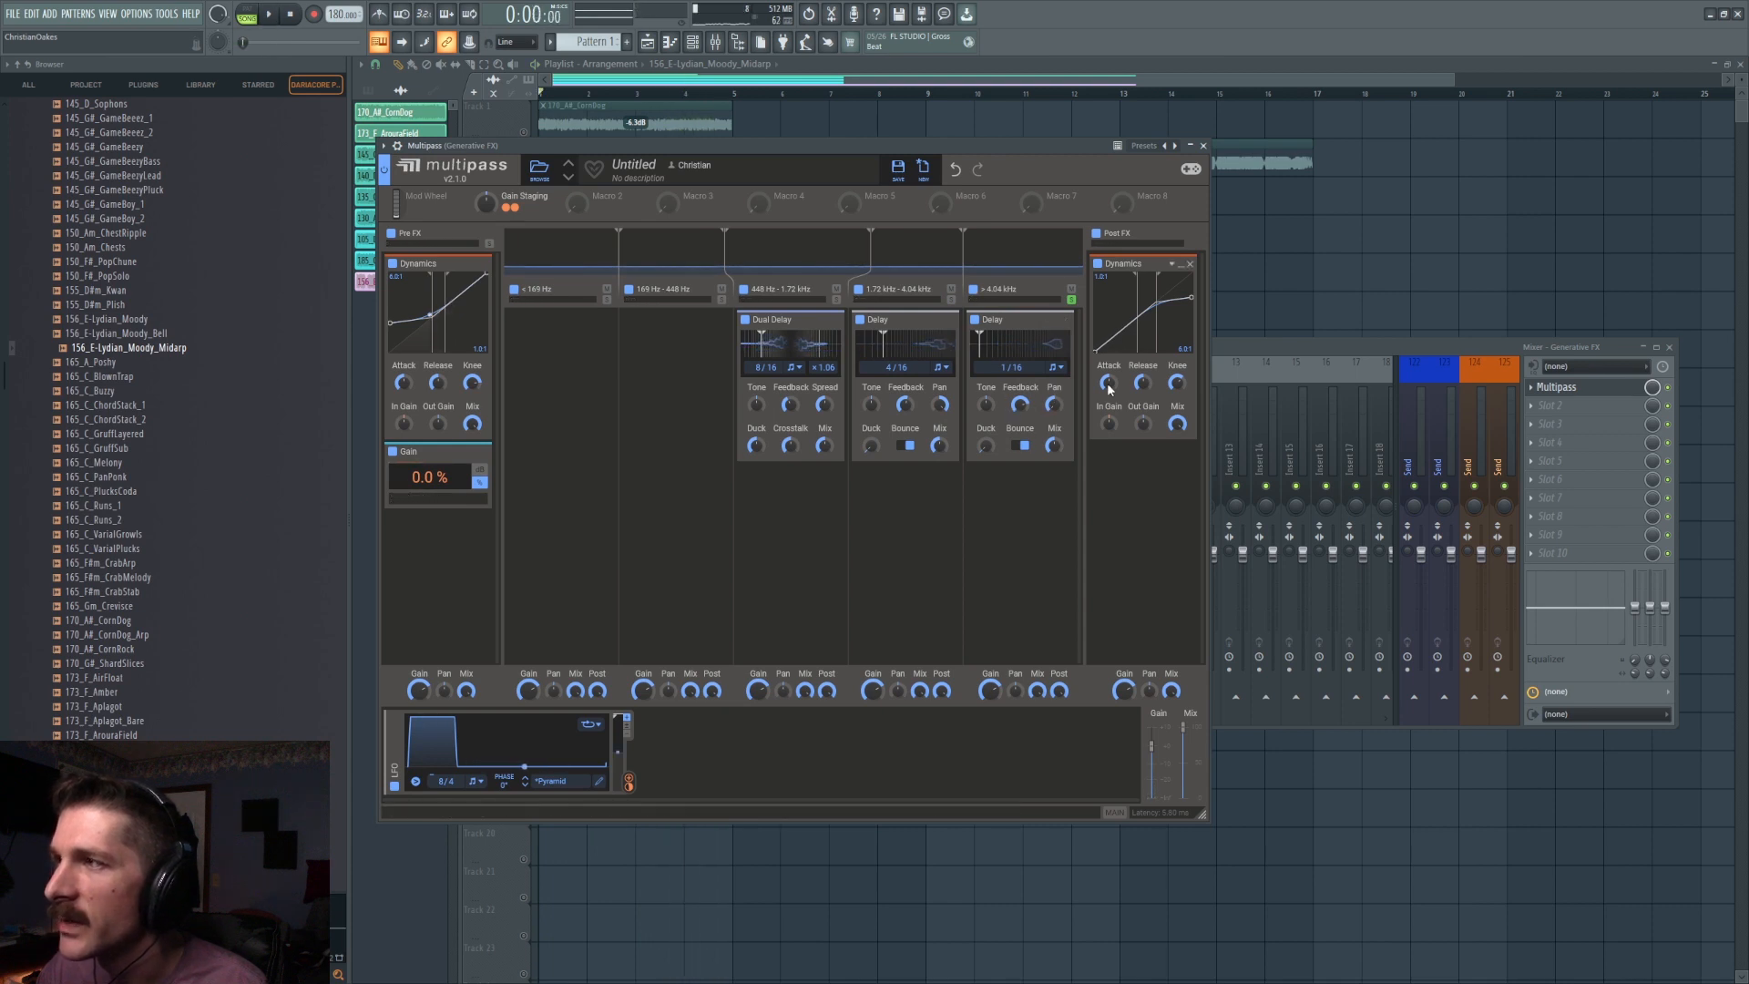
Turn off the band solo and audition all bands together with the three delays.
key(space)
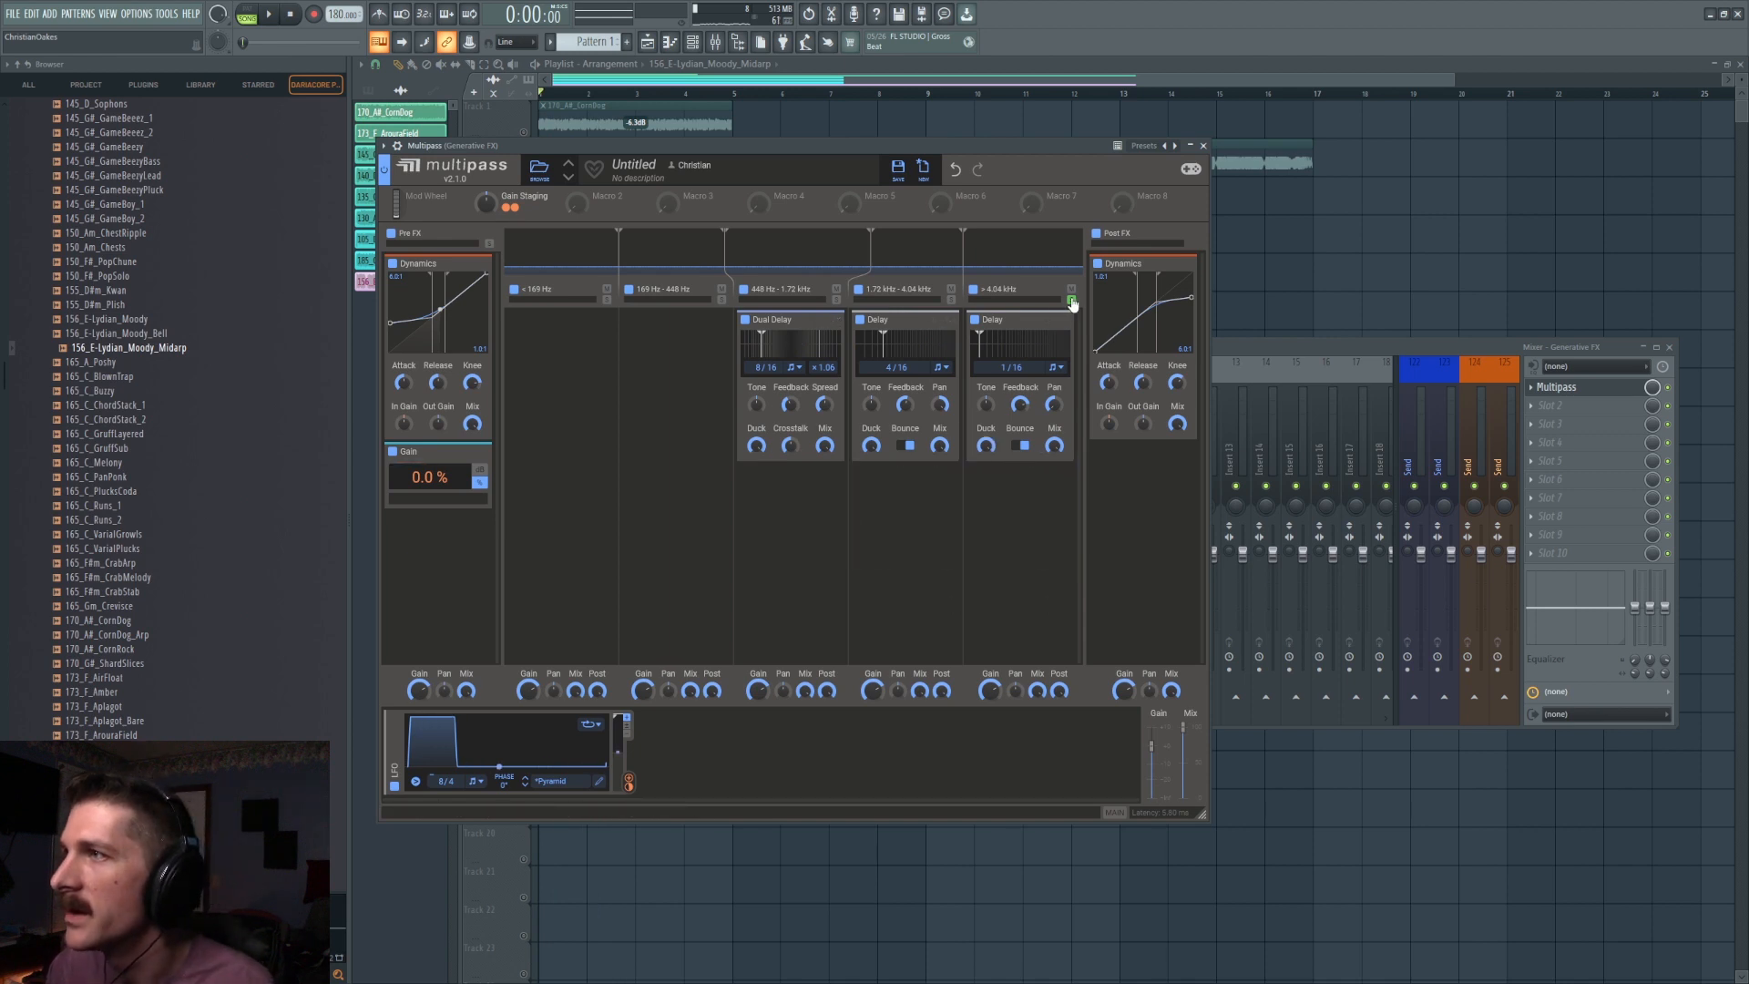
key(space)
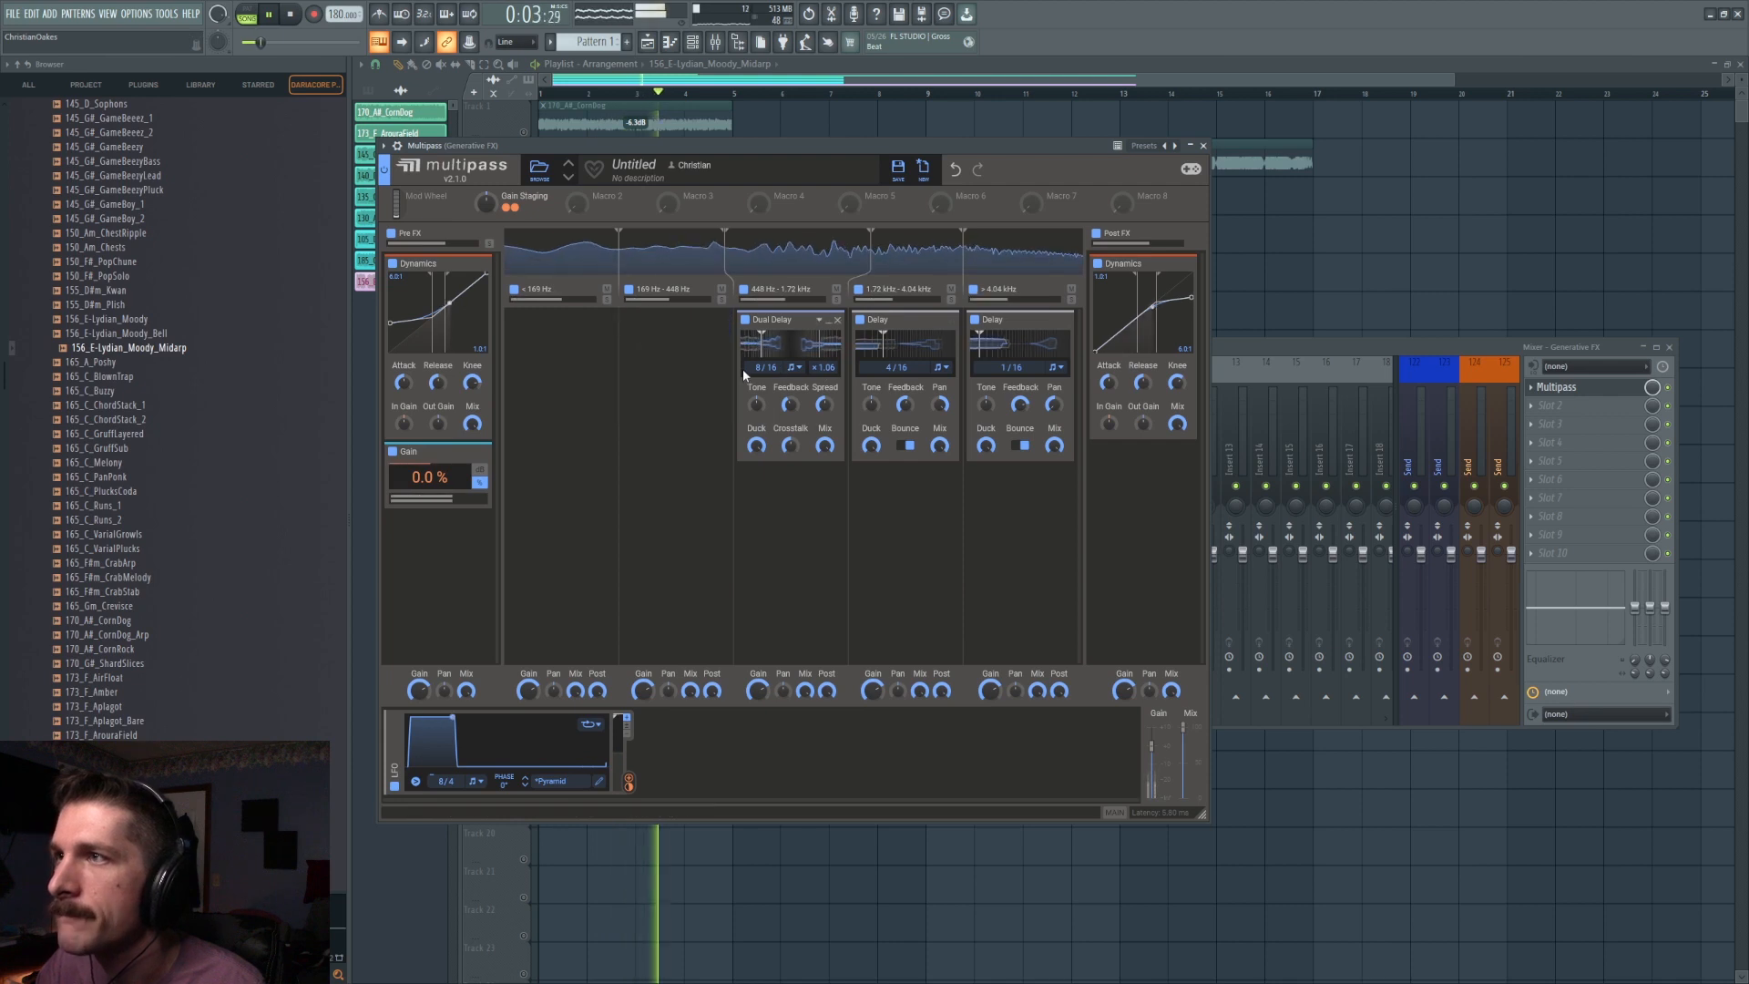
key(space)
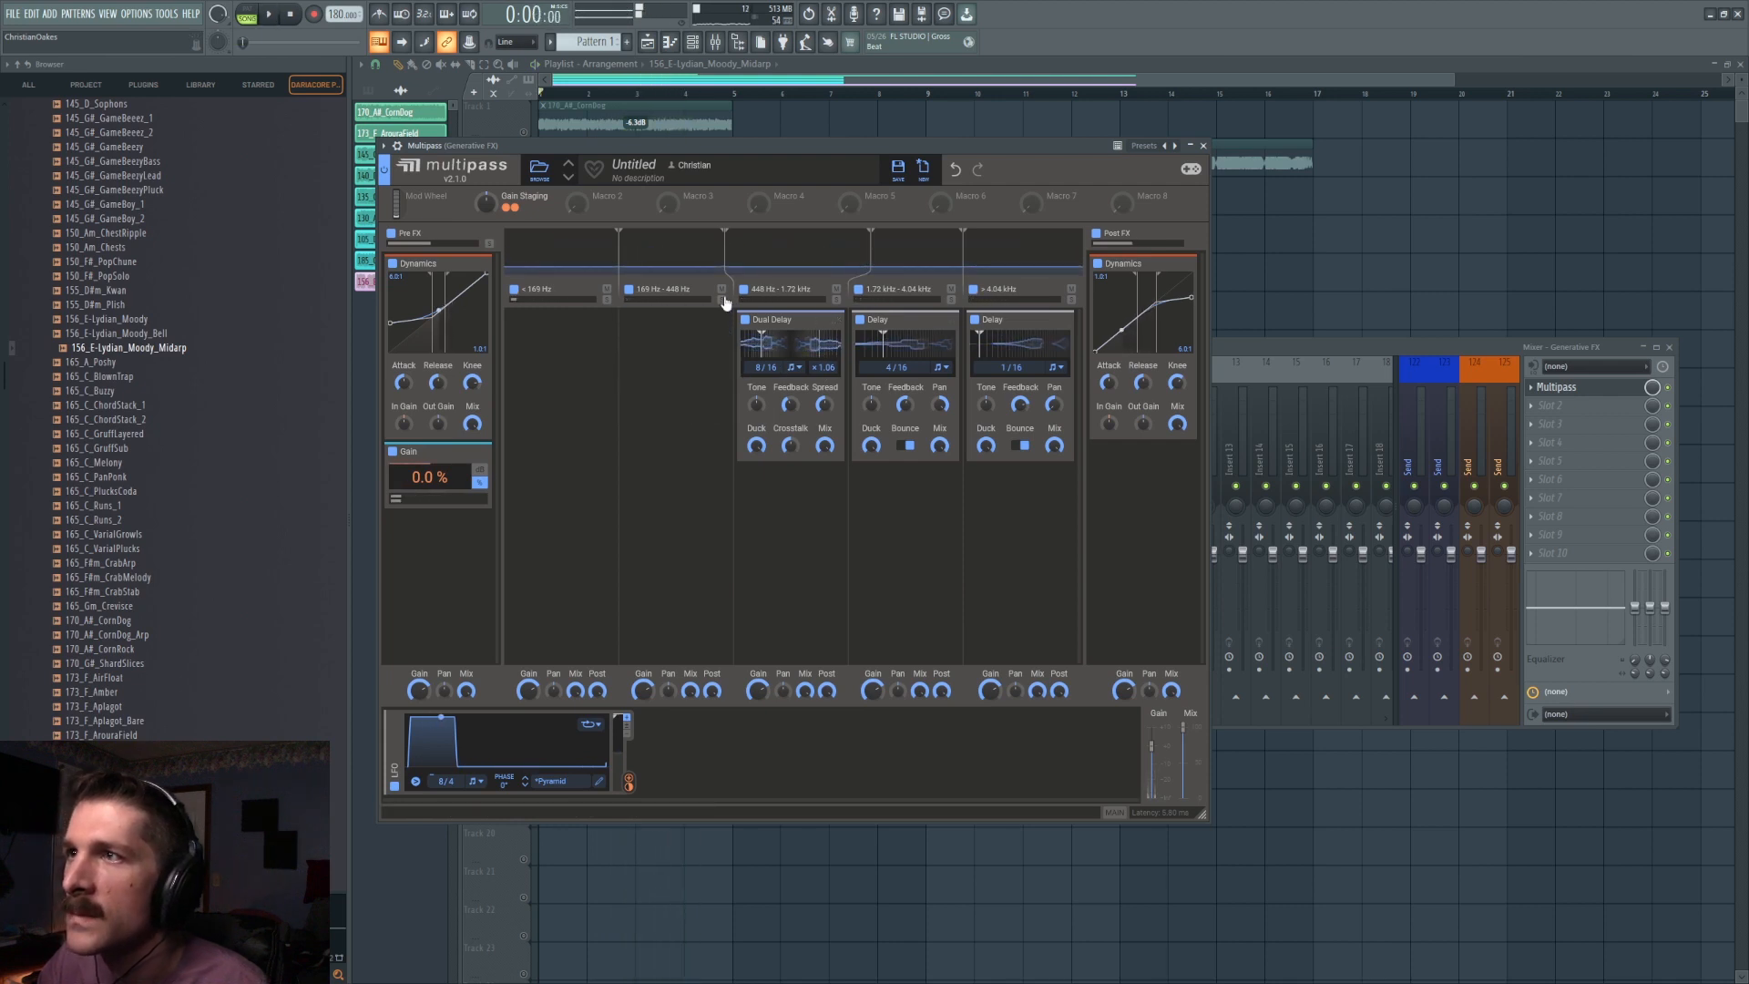
Solo the 169–448 Hz band and add a Convolver with a 4/16 pre-delay and the Live Room impulse response from Spaces Real.
click(688, 341)
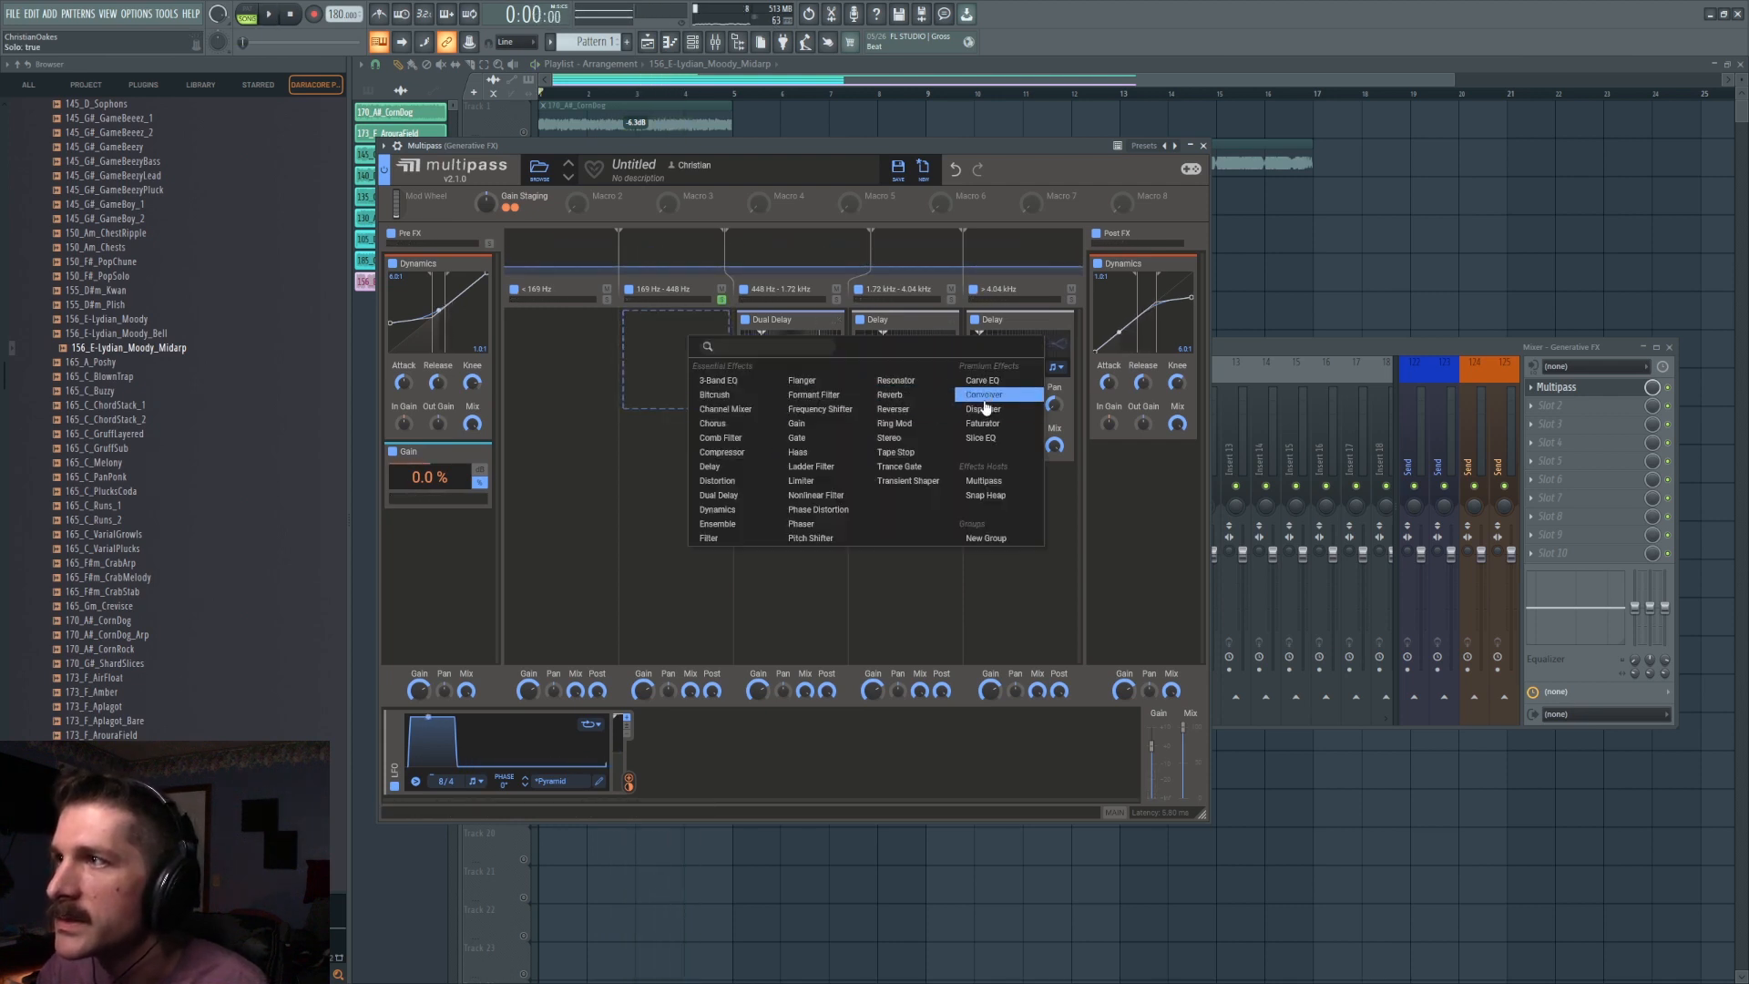
click(982, 396)
click(663, 409)
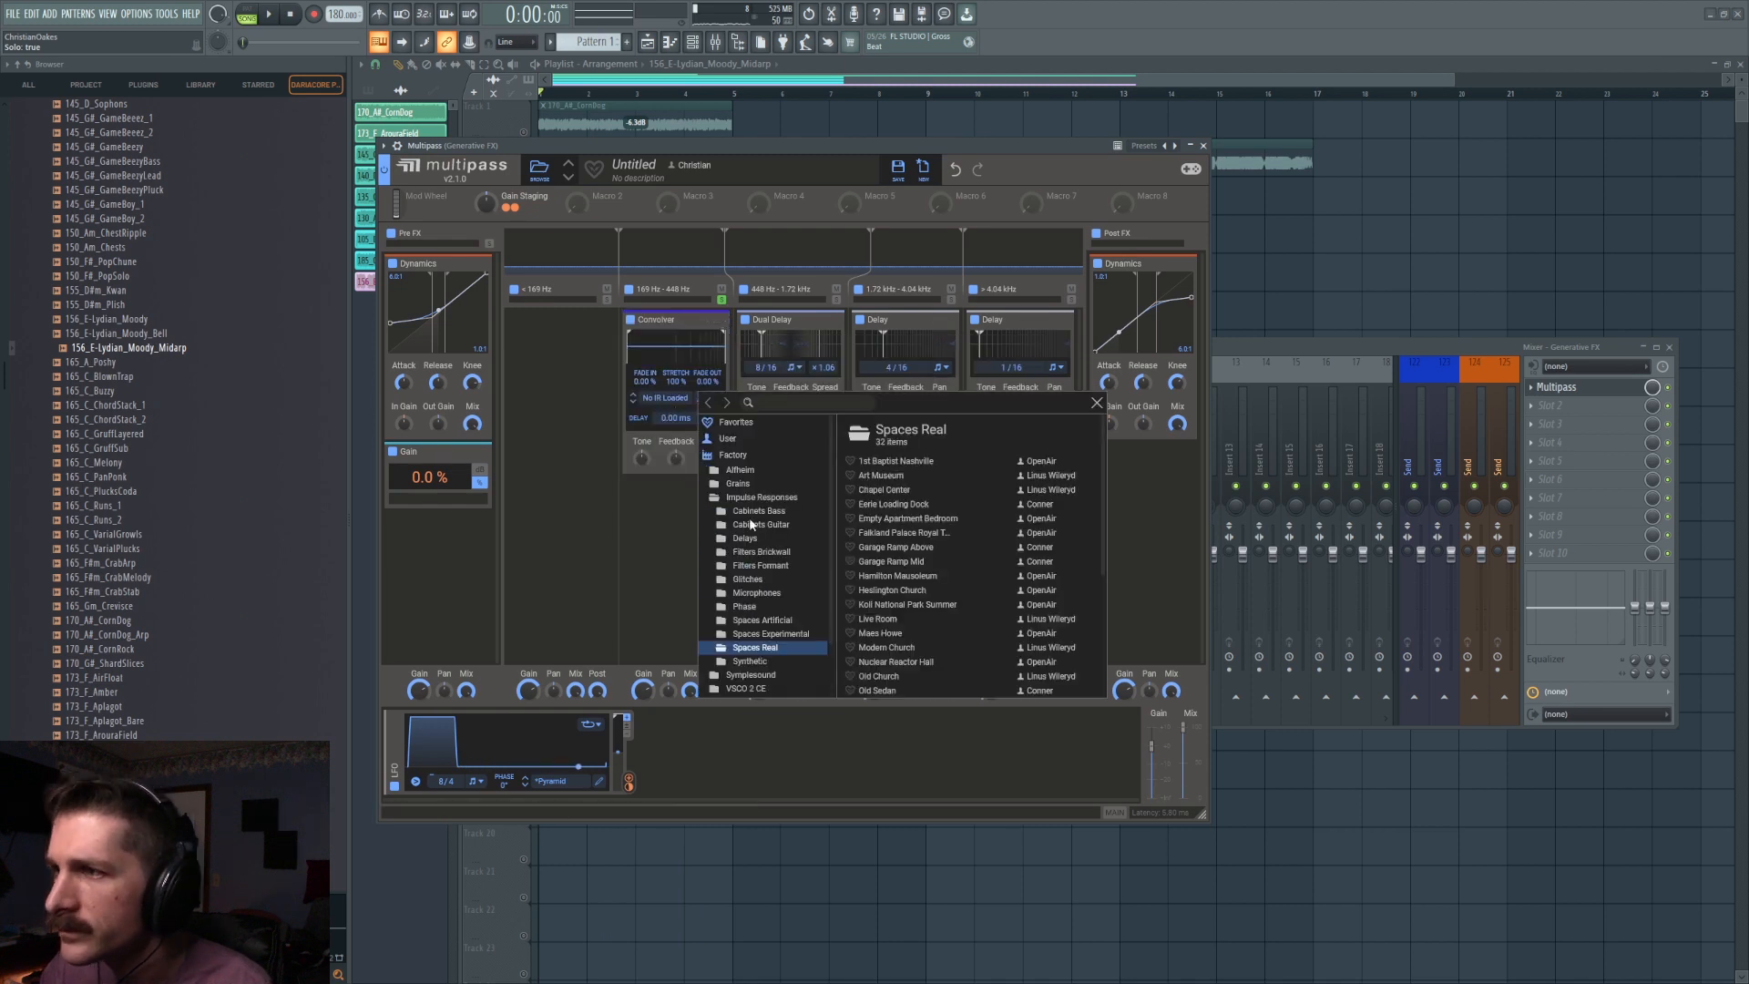
click(668, 542)
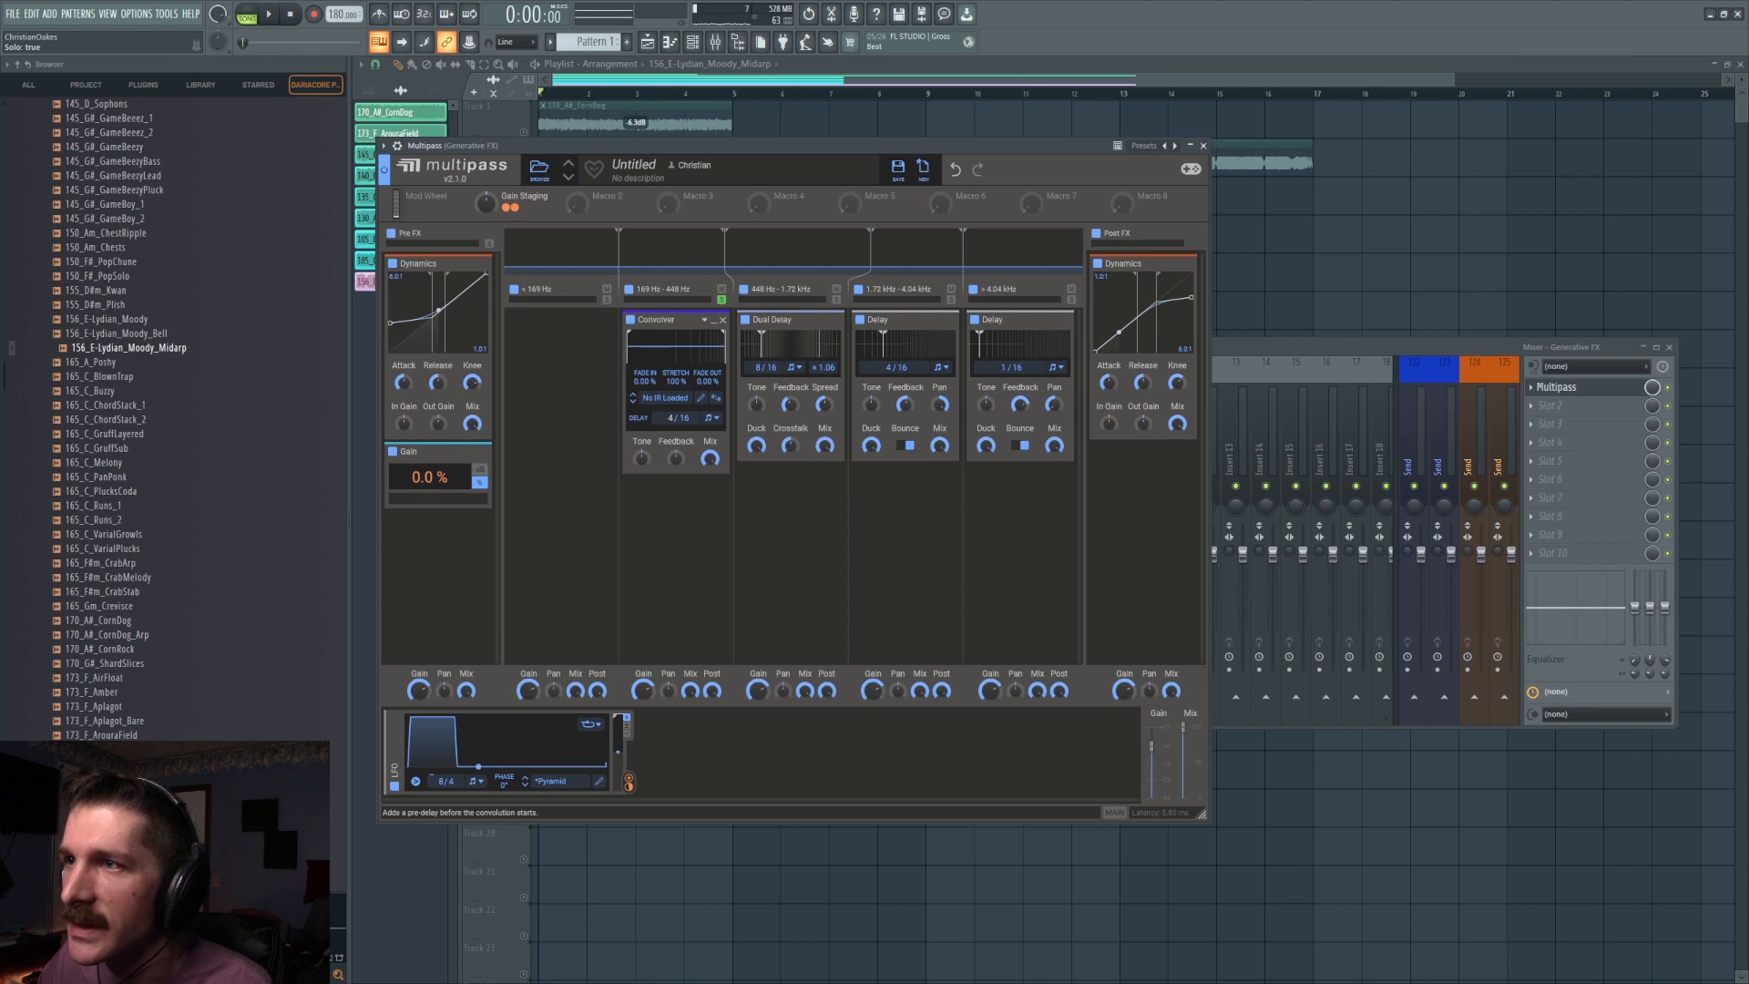
click(673, 401)
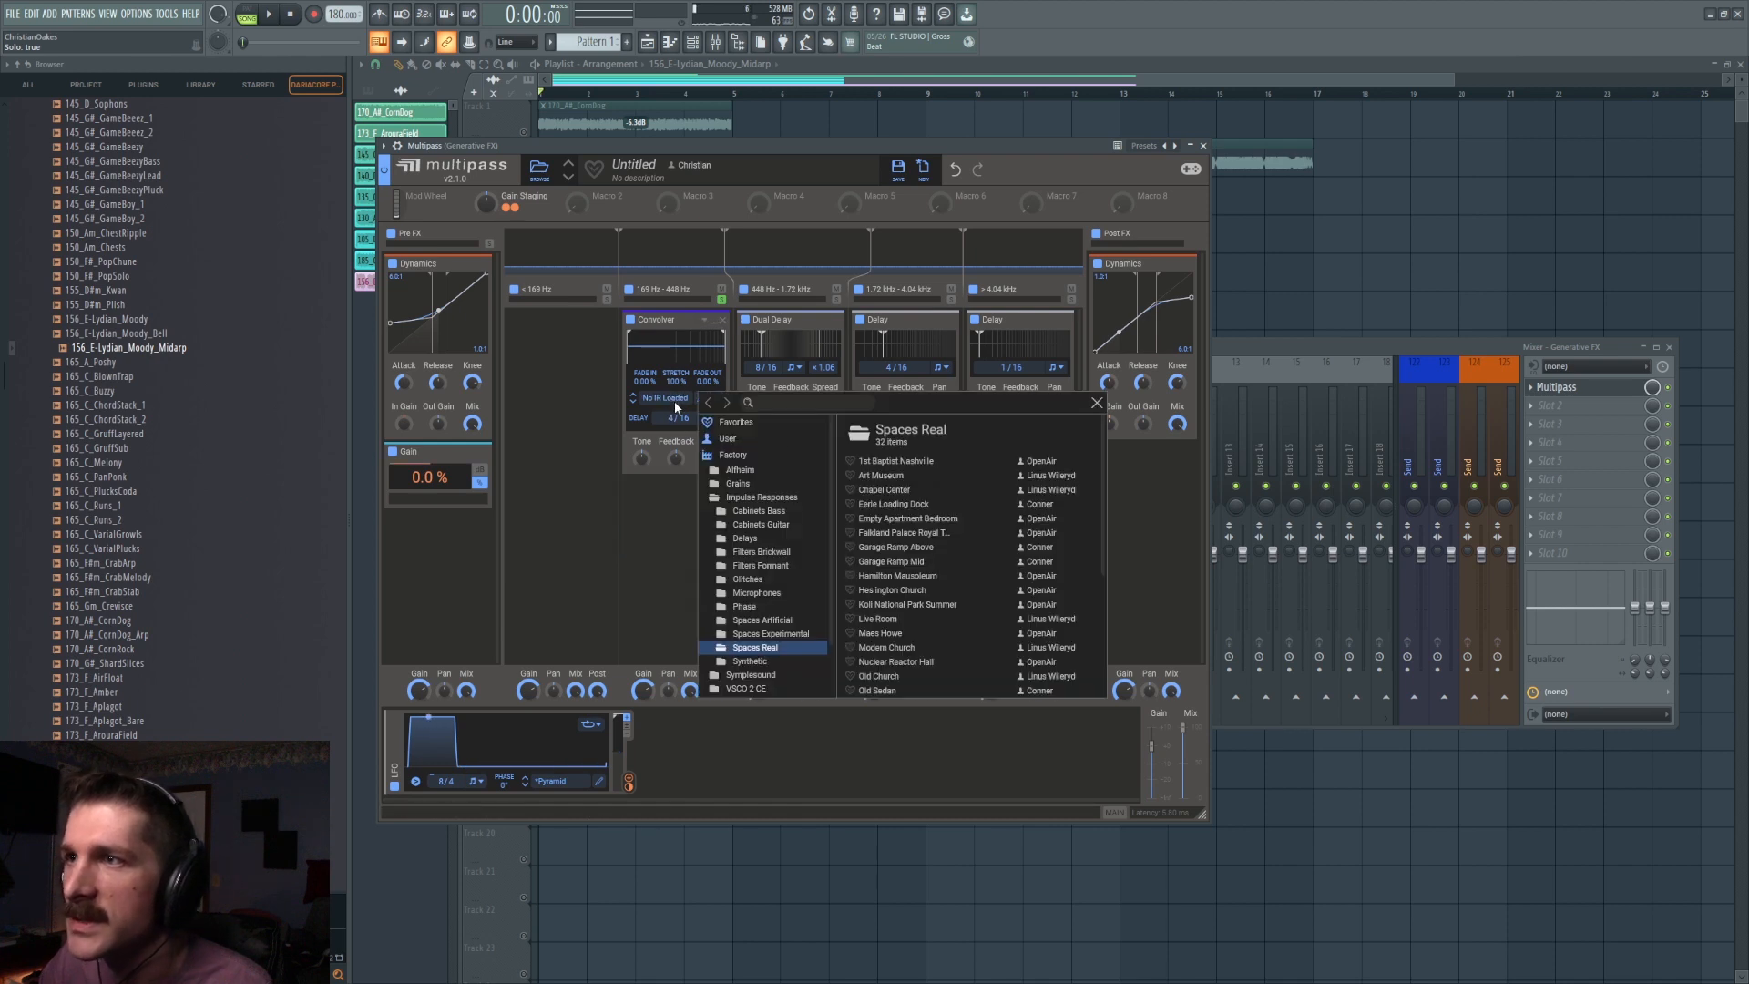
click(907, 623)
Audition the Convolver and lengthen its pre-delay to 8/16.
key(space)
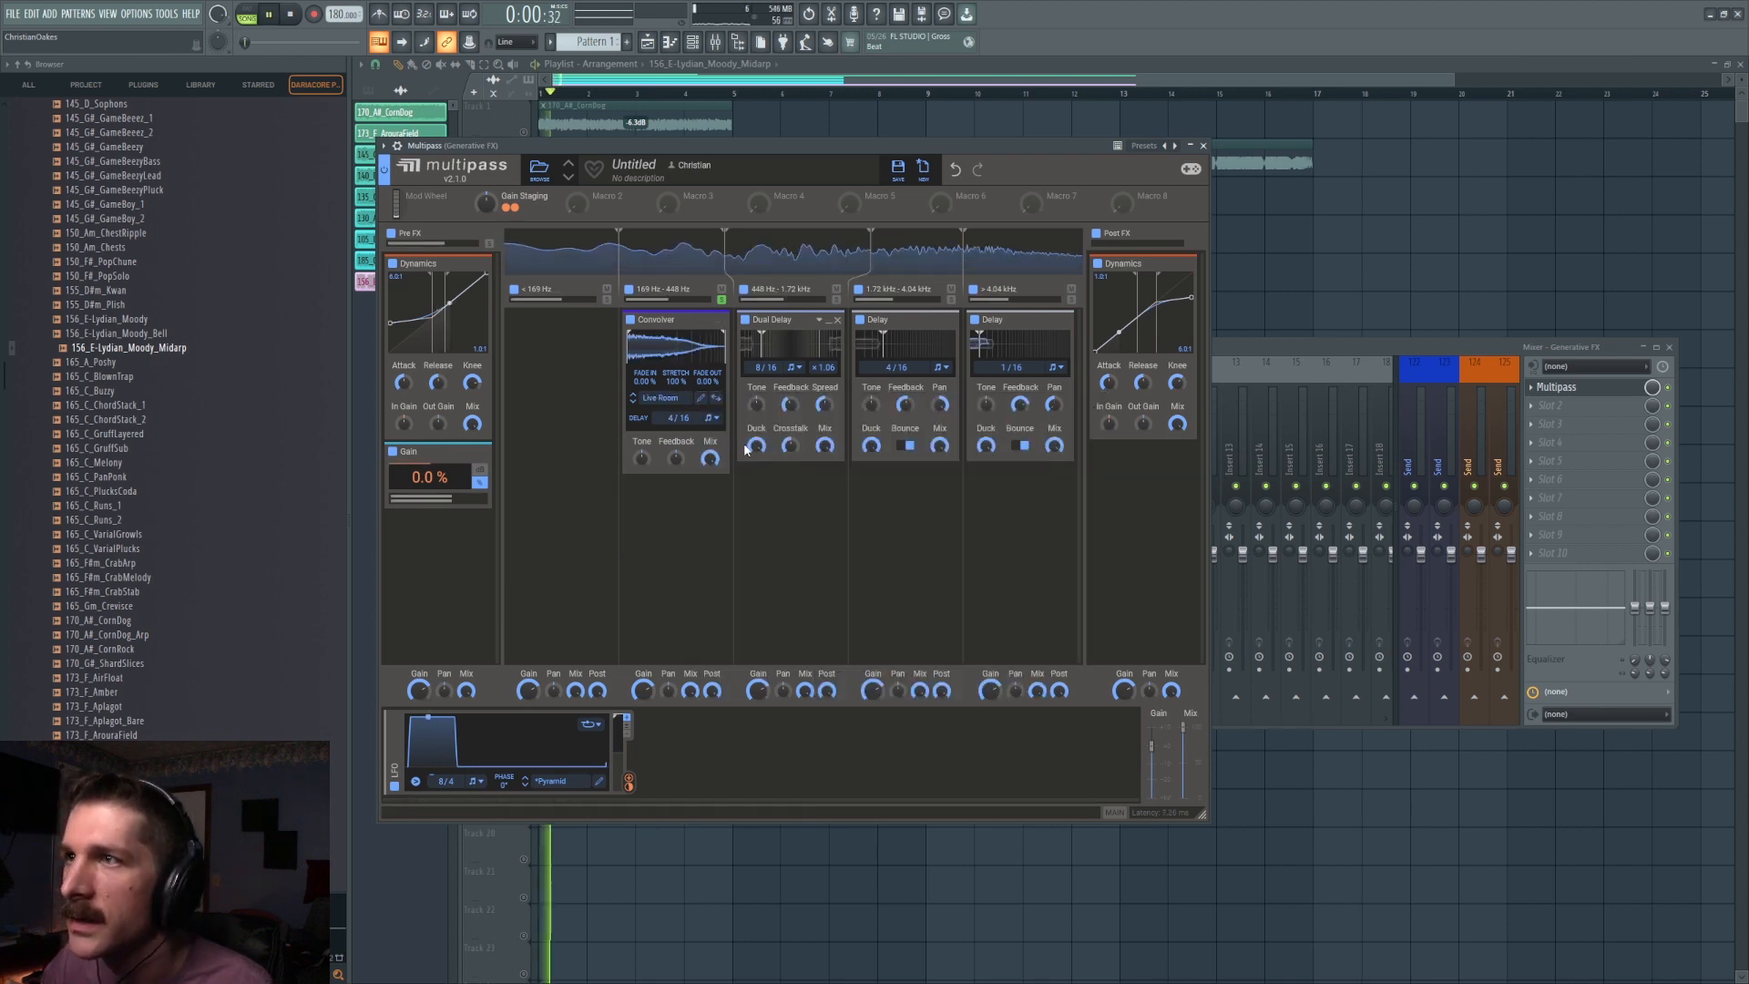
key(space)
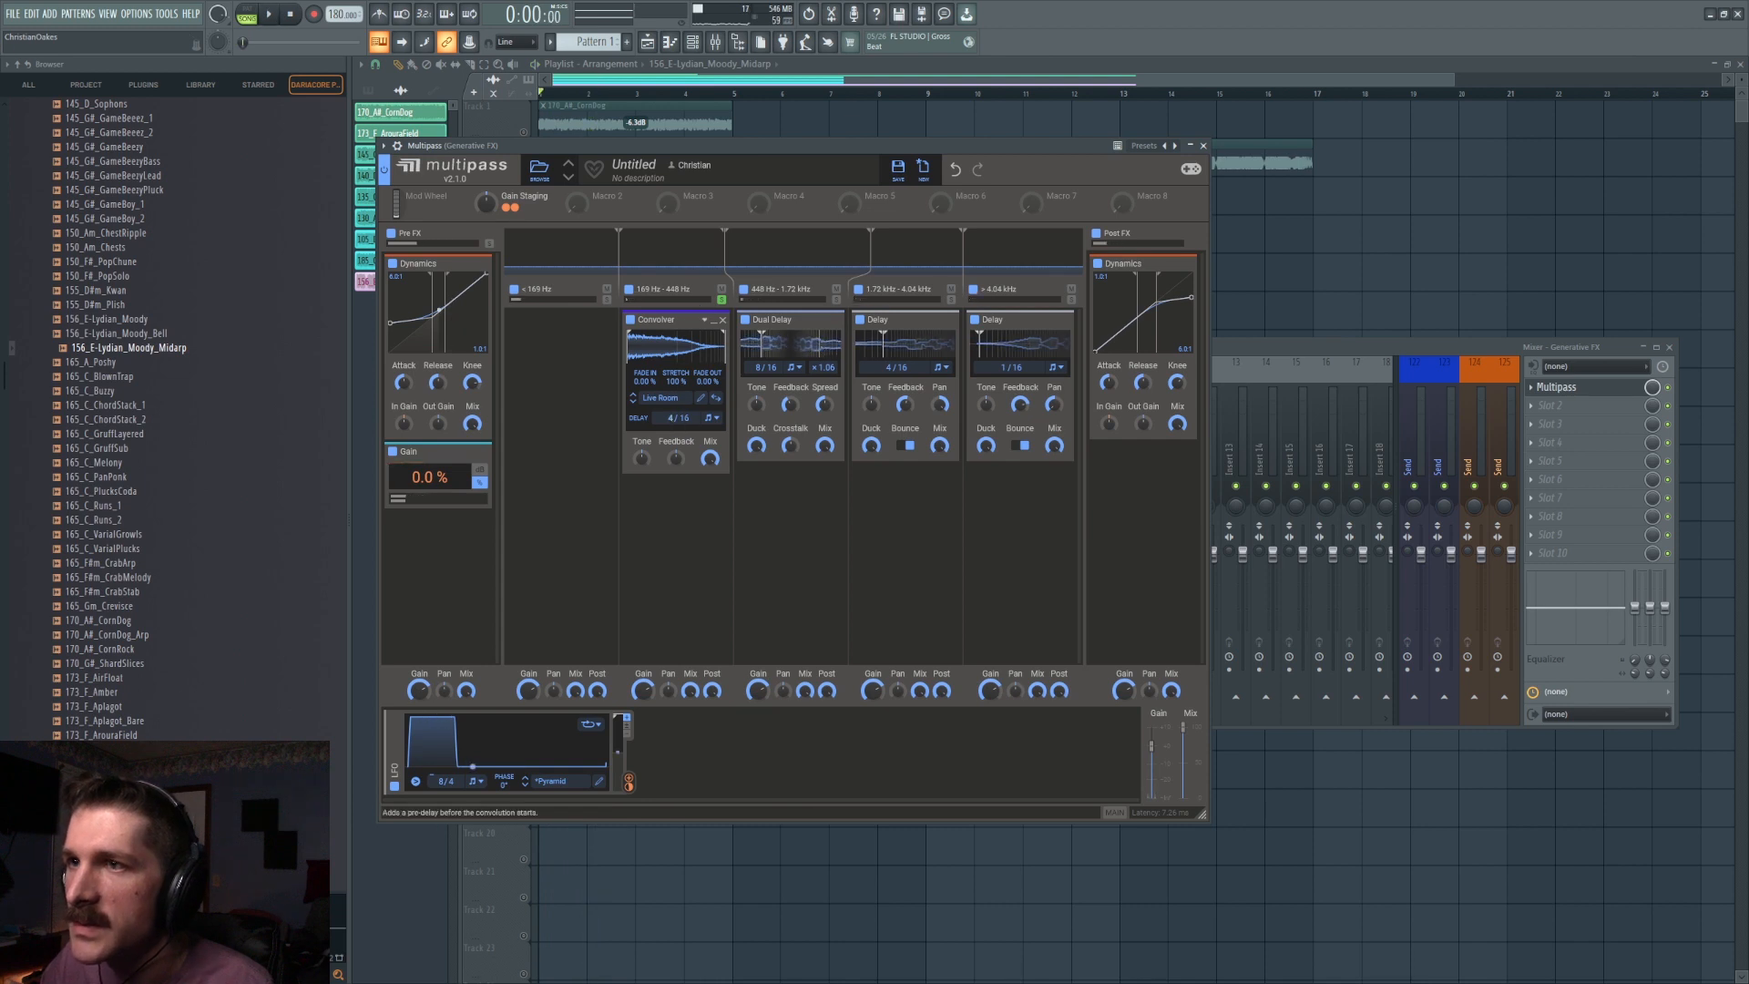
scroll(679, 418, up, 1)
key(space)
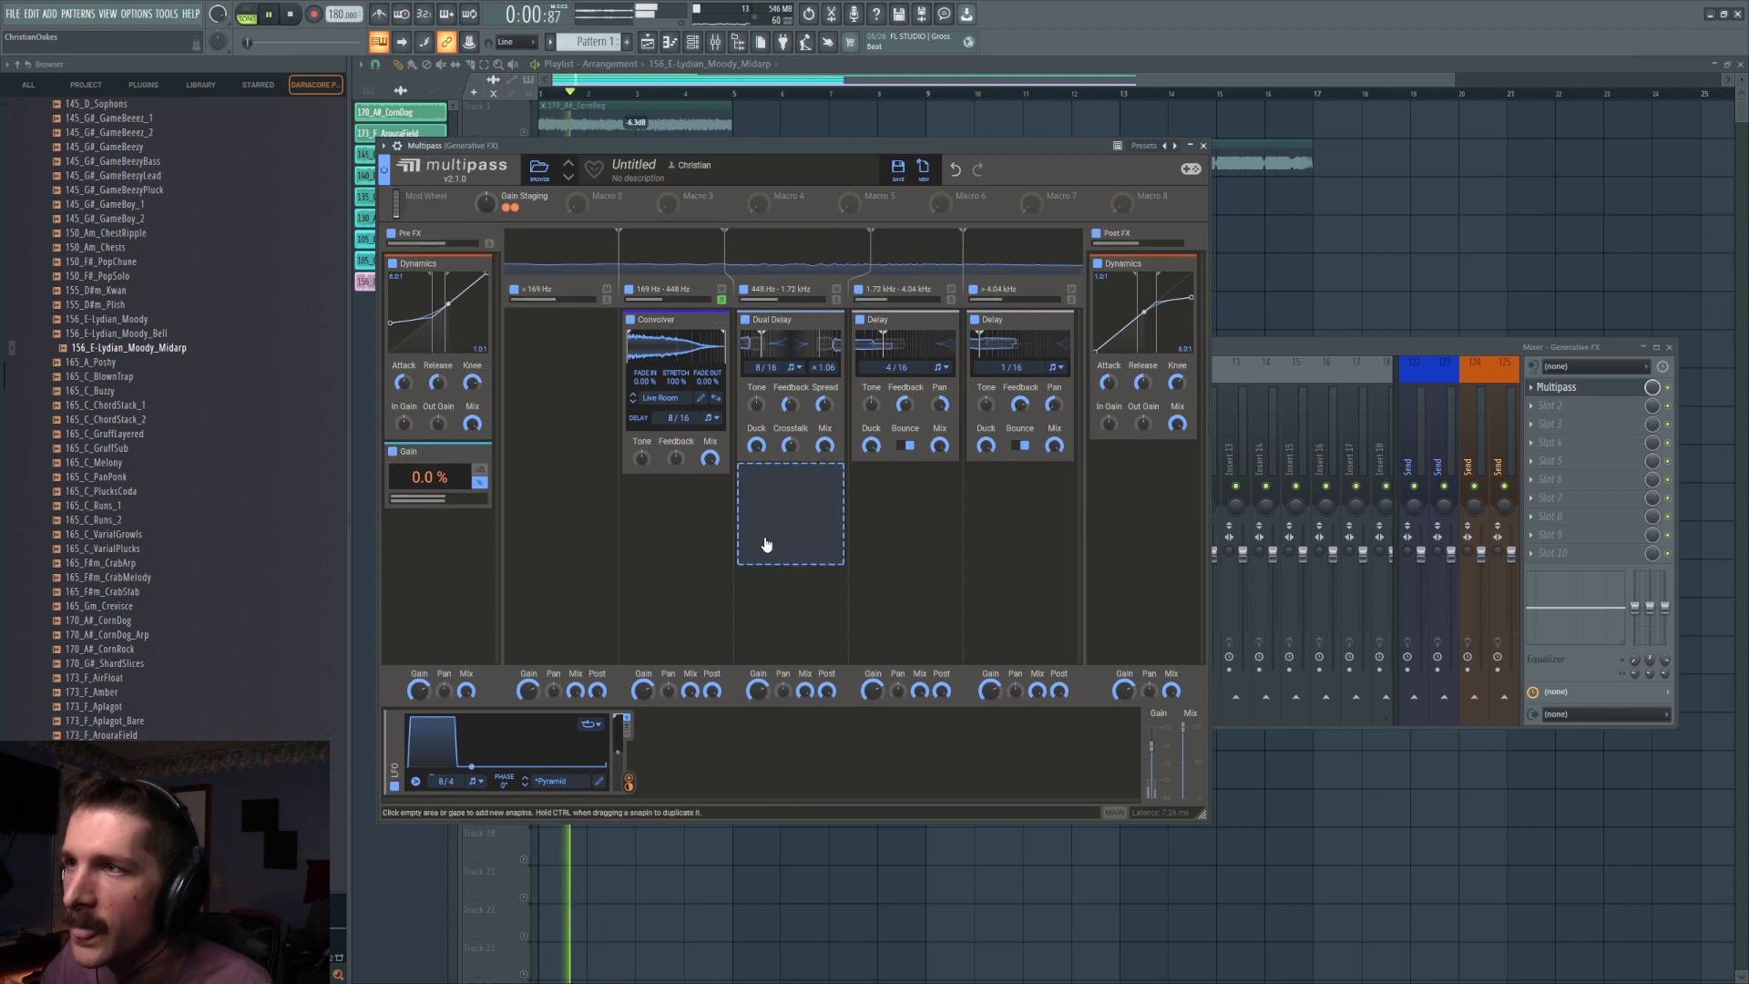
Browse the factory impulse folders and load Metal Hit from the Foley folder under Grains into the Convolver.
click(660, 401)
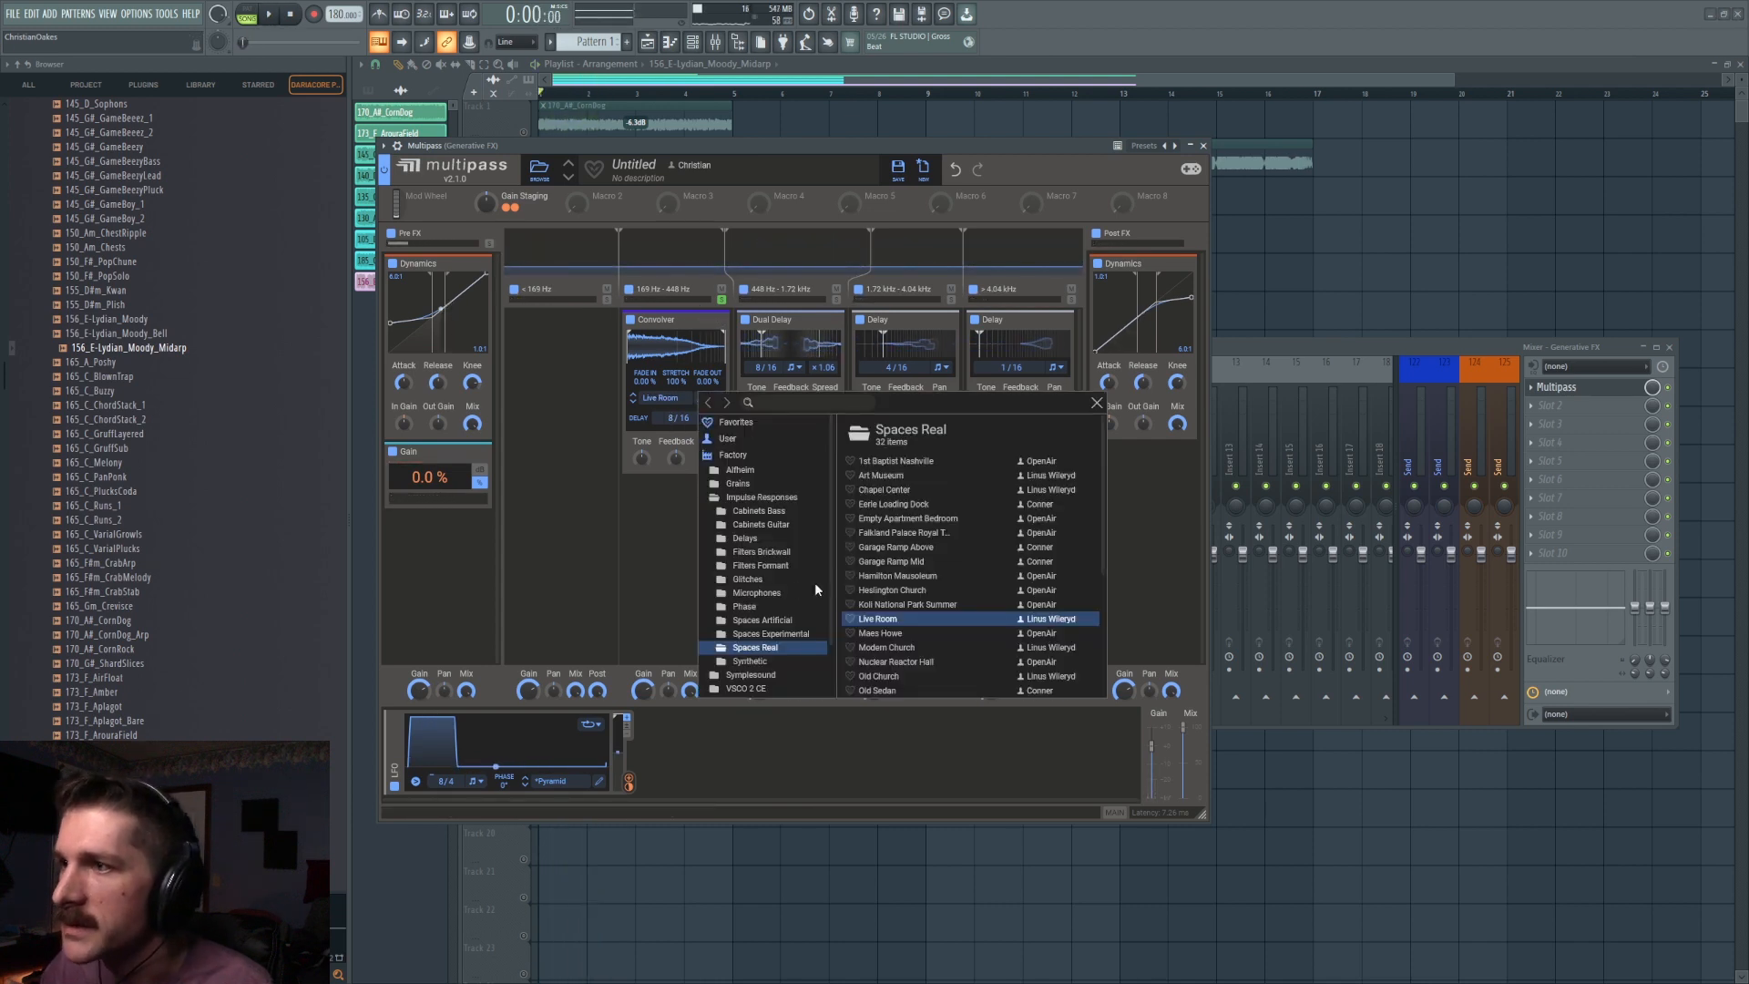
click(752, 593)
scroll(774, 672, down, 2)
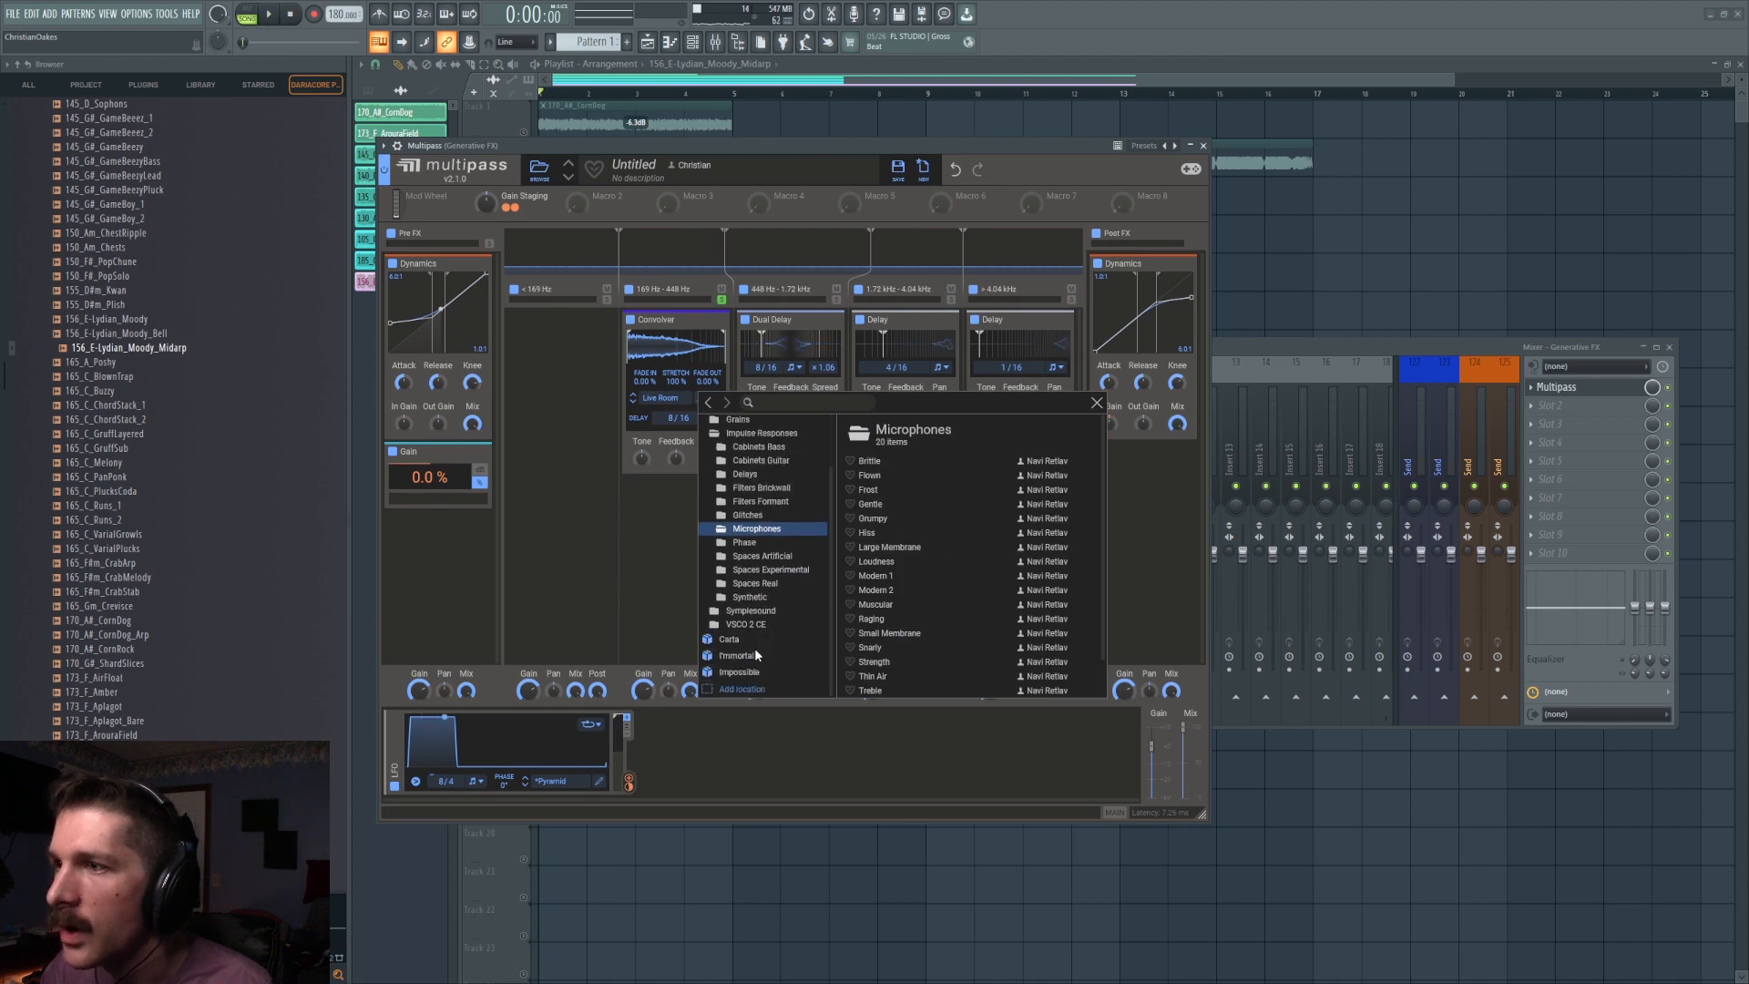
click(746, 625)
click(745, 611)
scroll(743, 629, down, 2)
scroll(729, 646, up, 2)
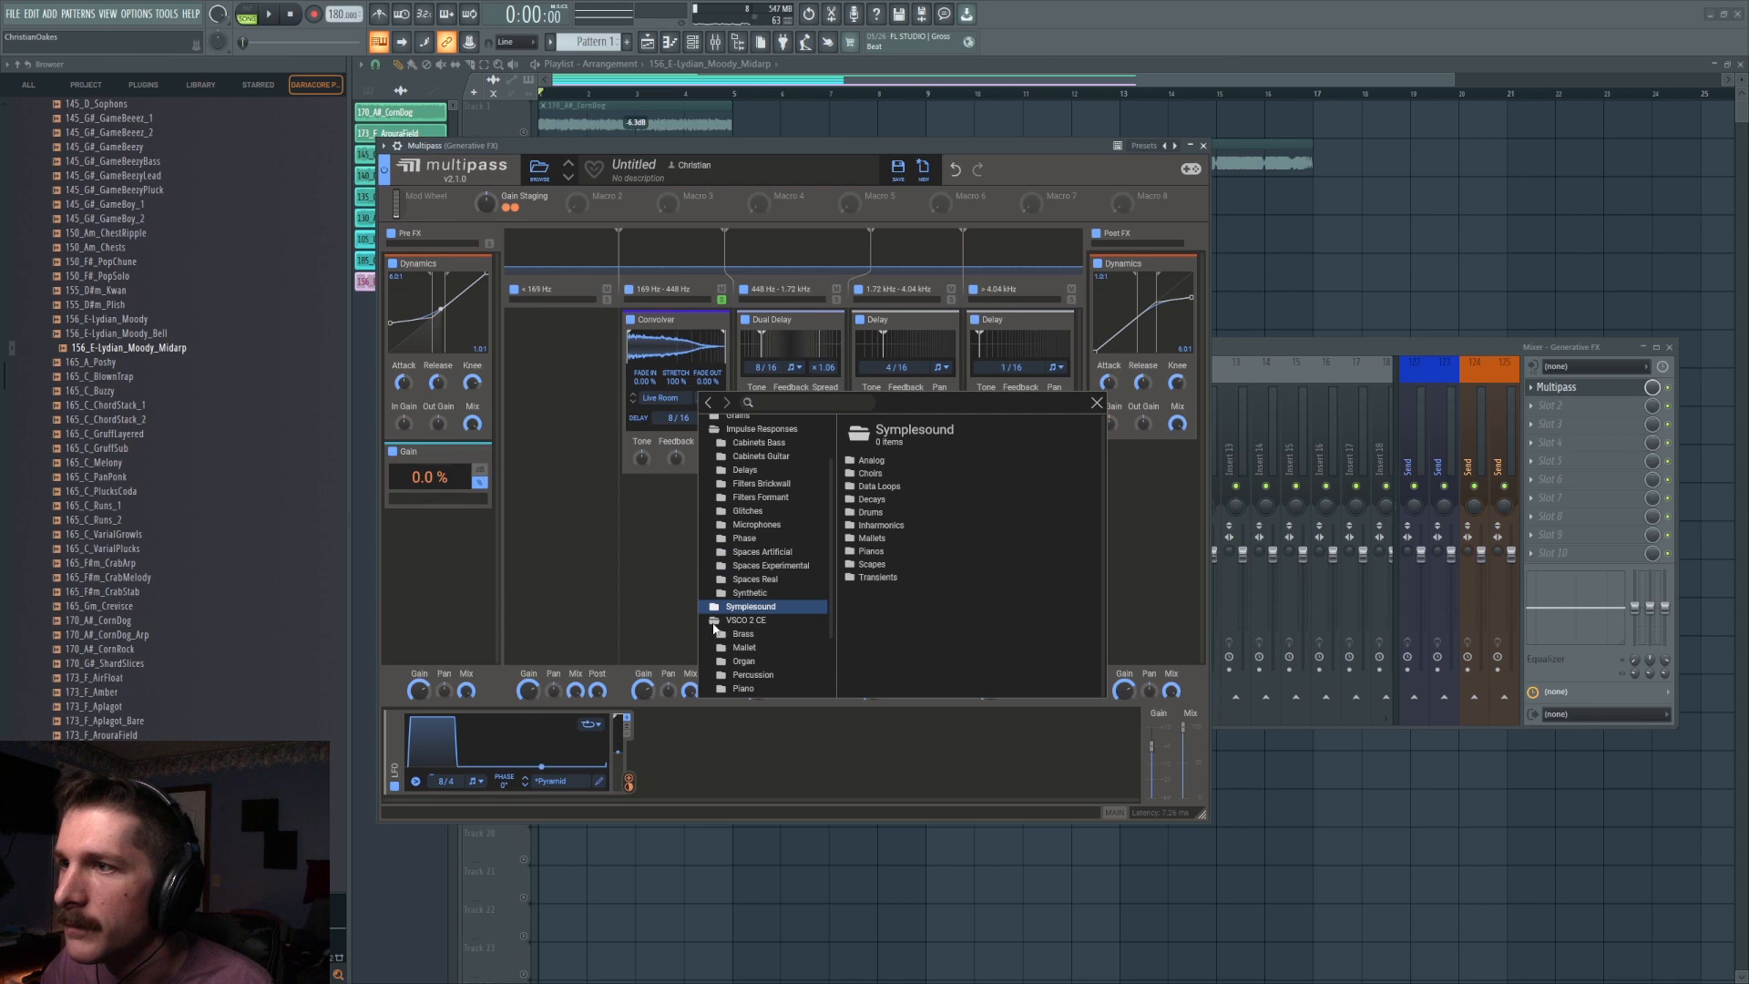
scroll(716, 629, up, 2)
click(714, 485)
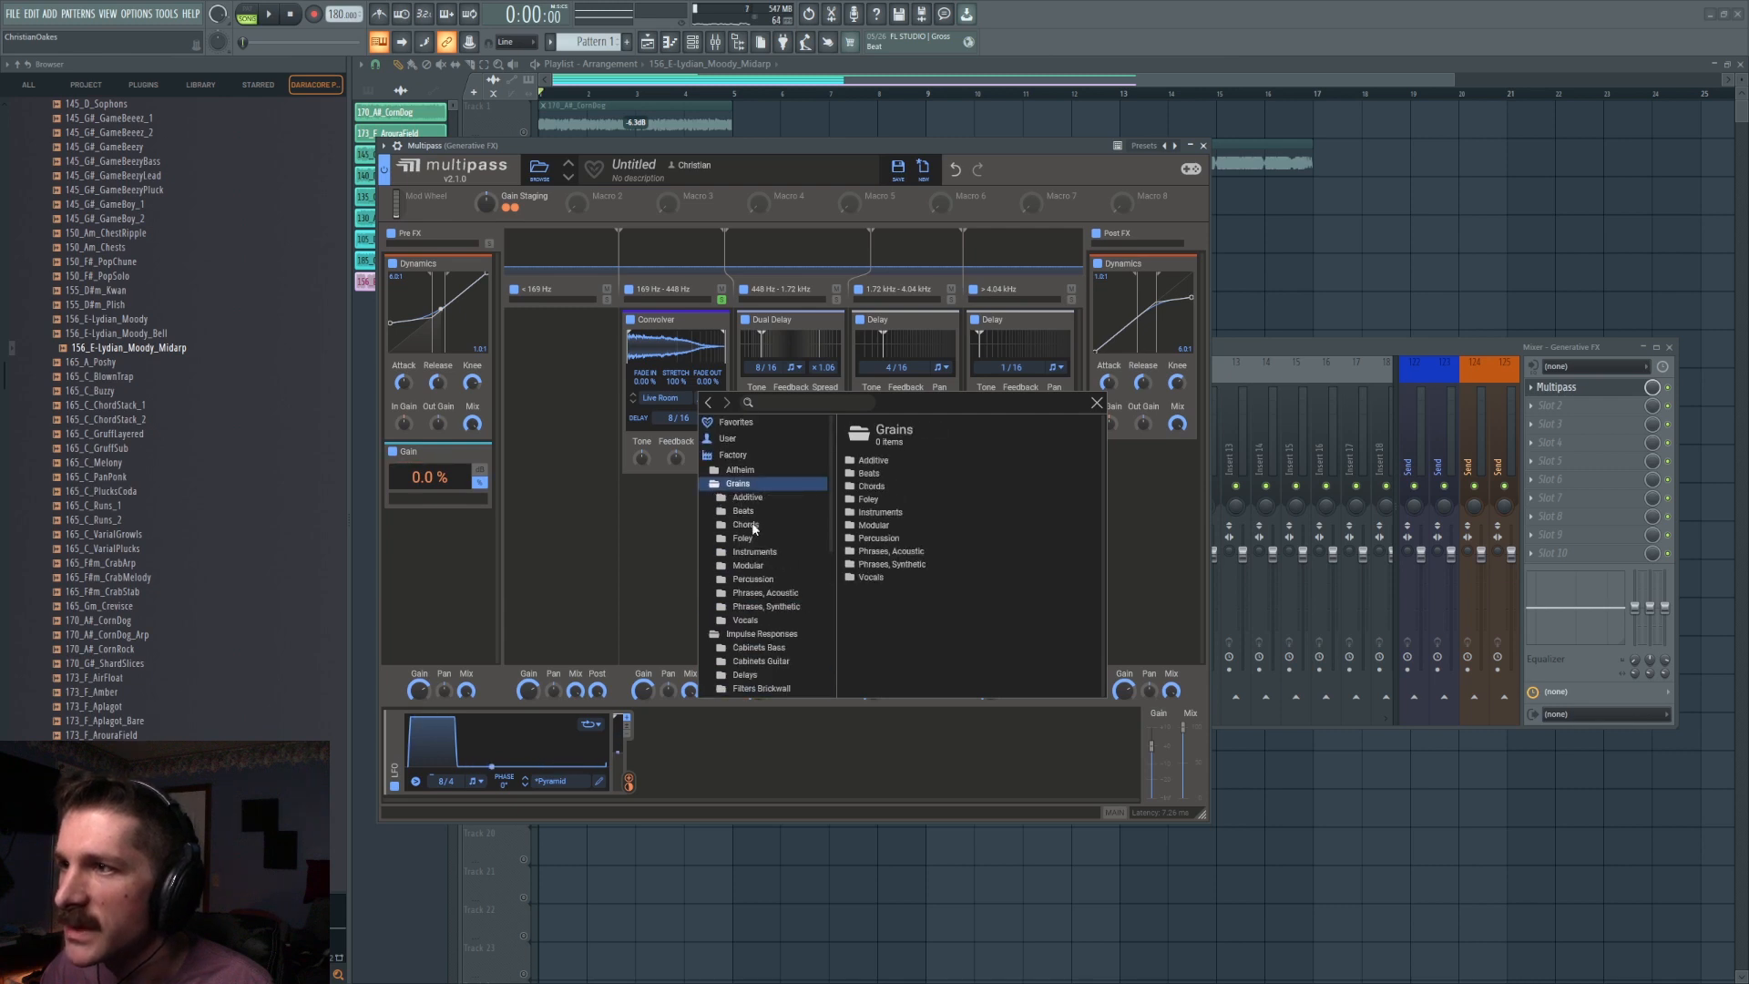
click(752, 526)
click(742, 538)
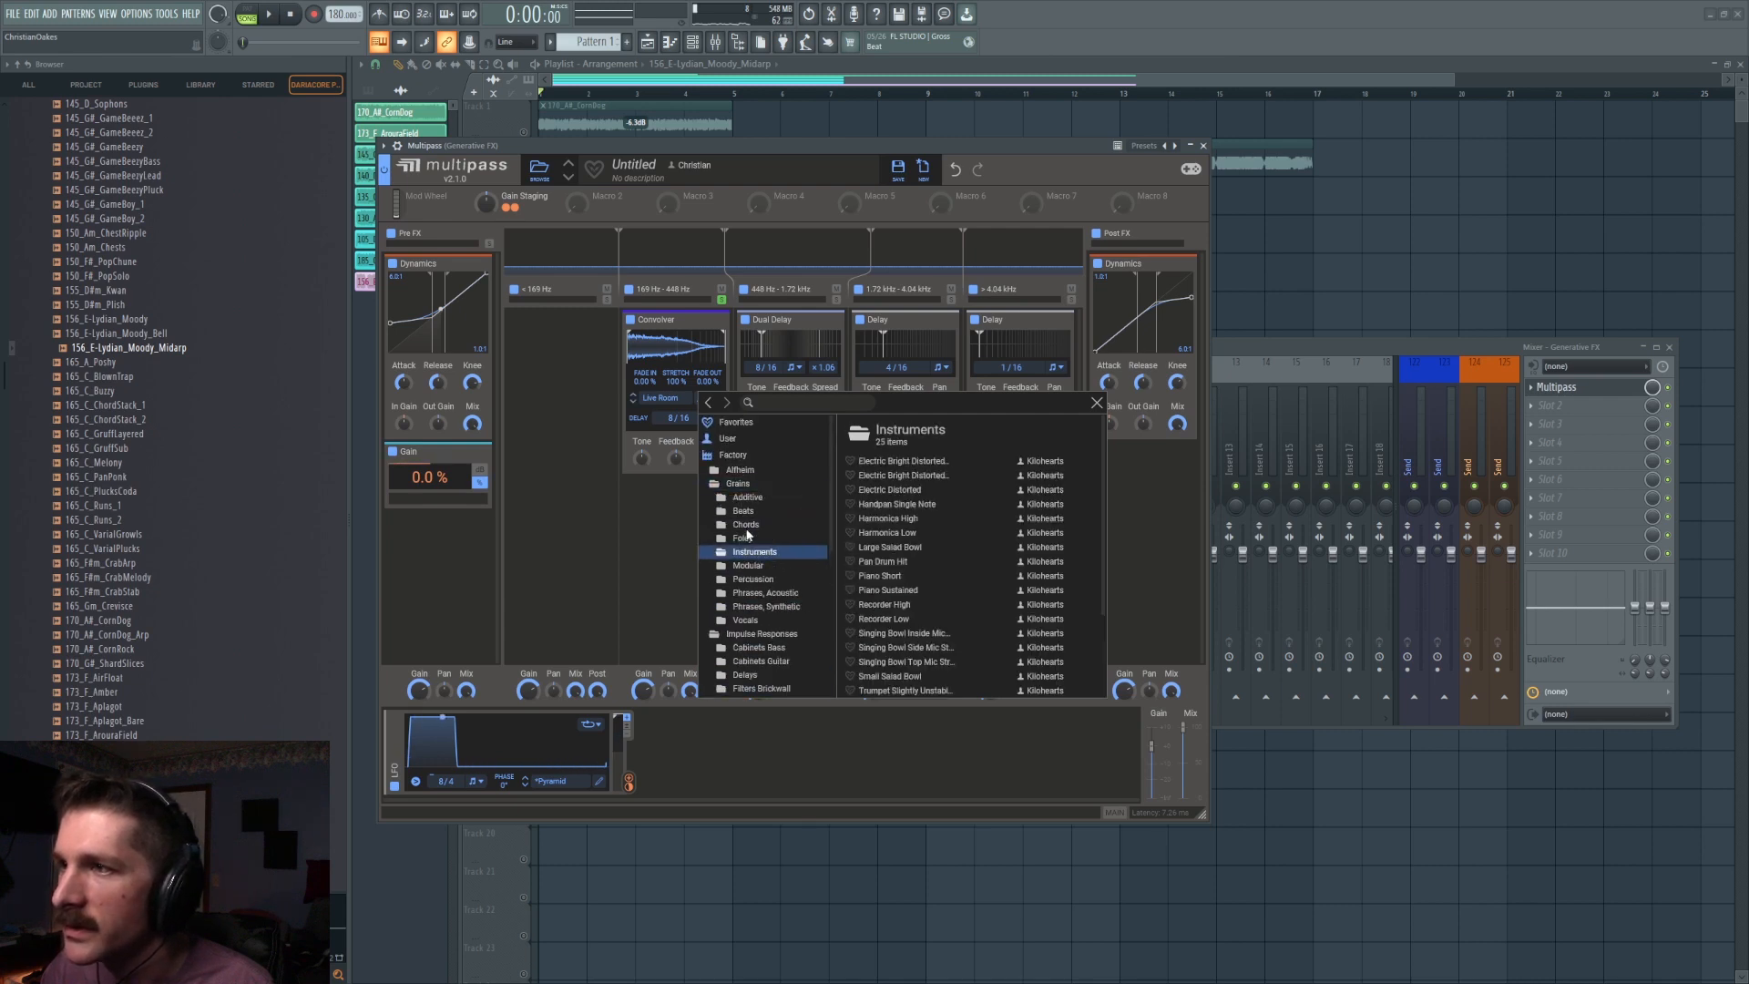
click(883, 562)
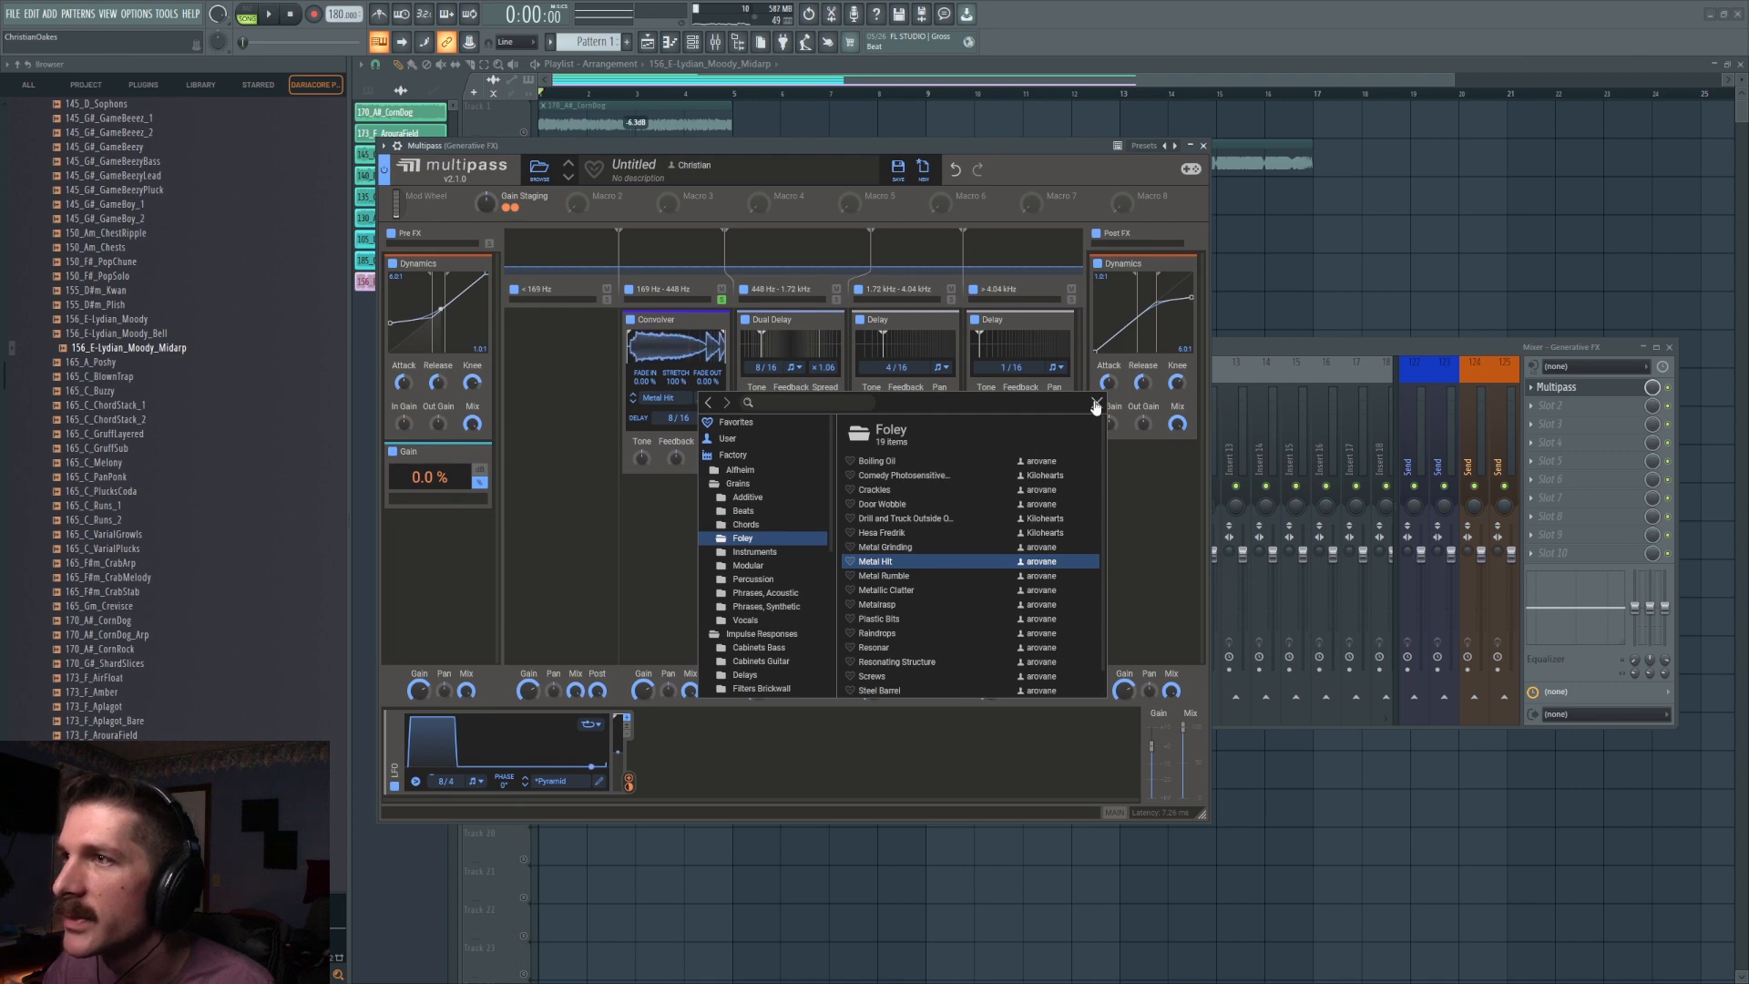
click(1096, 404)
Switch the Convolver to the Metal Grinding impulse and trim it to a short section while the loop plays.
key(space)
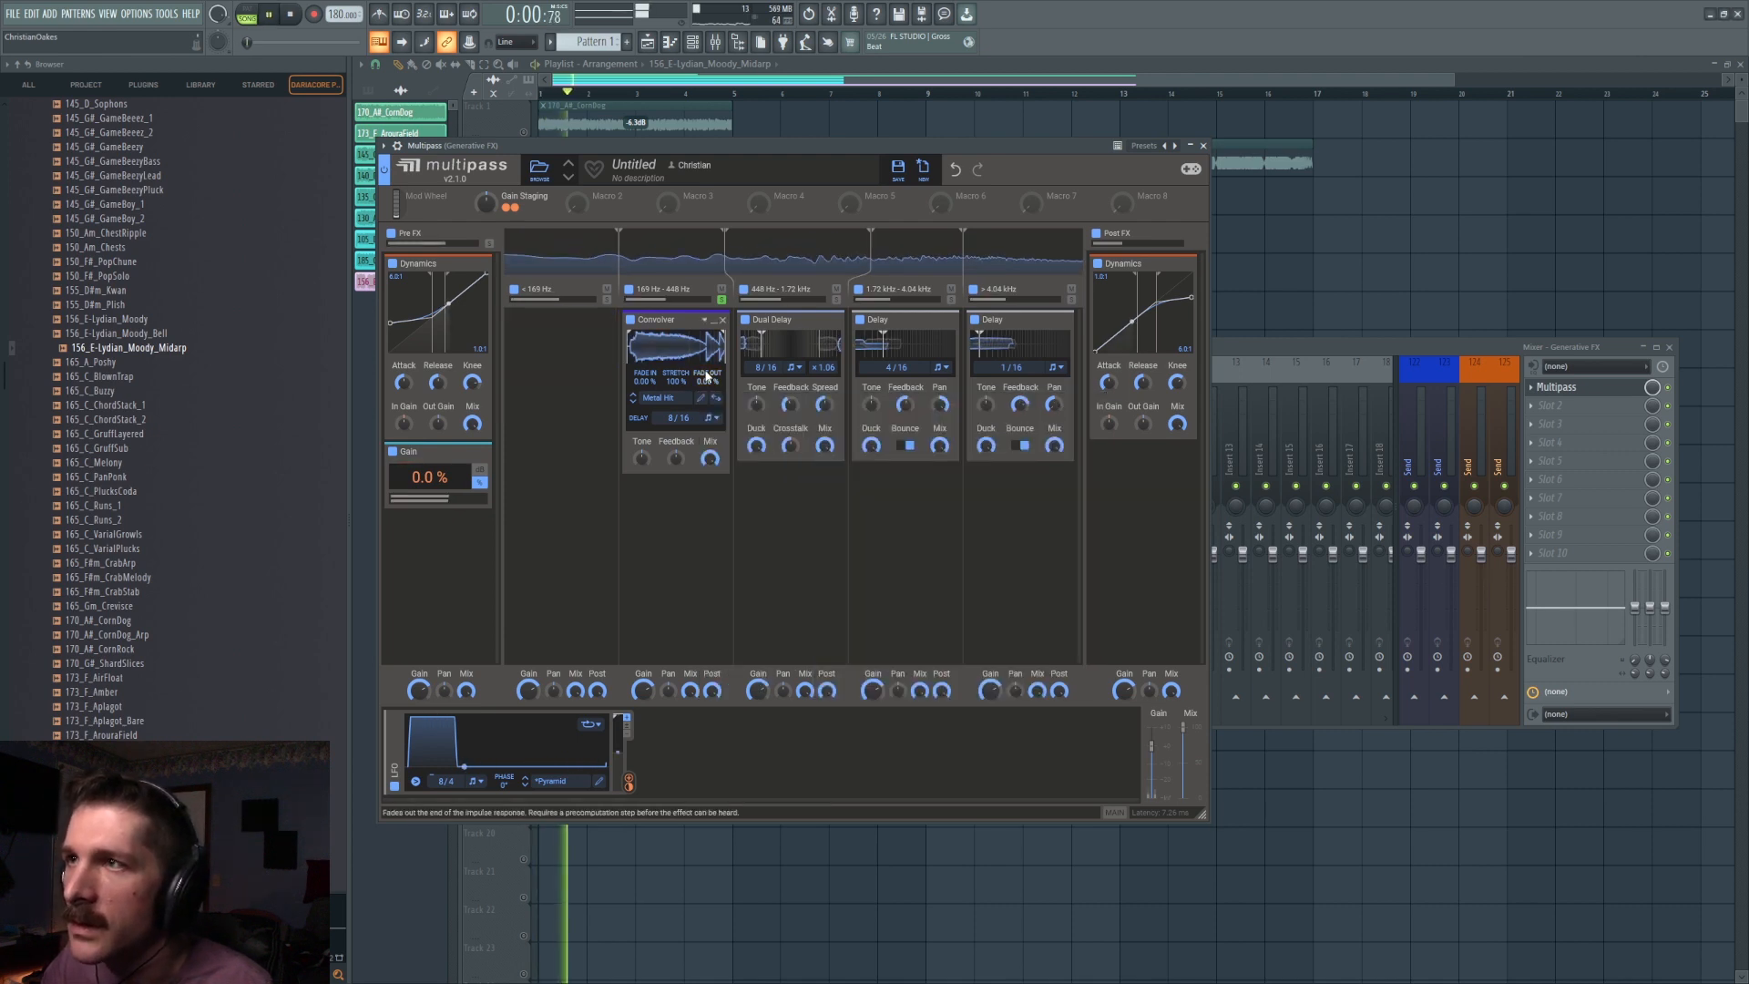
click(633, 401)
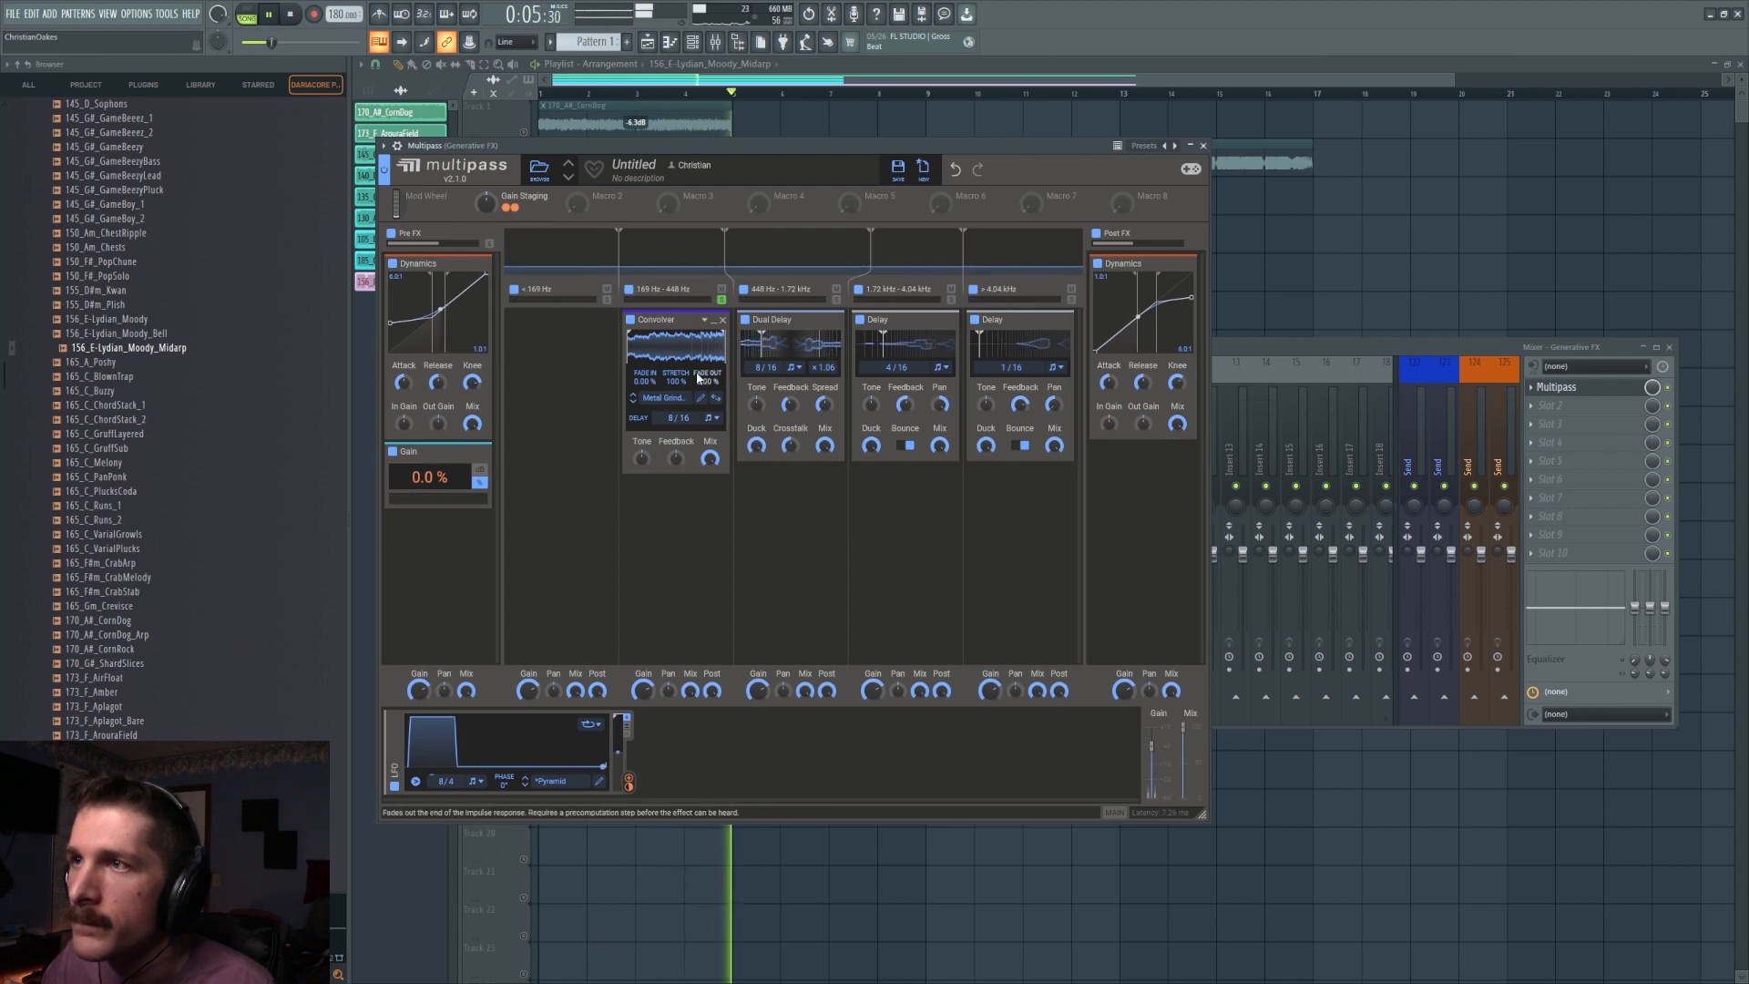
drag(684, 350, 687, 348)
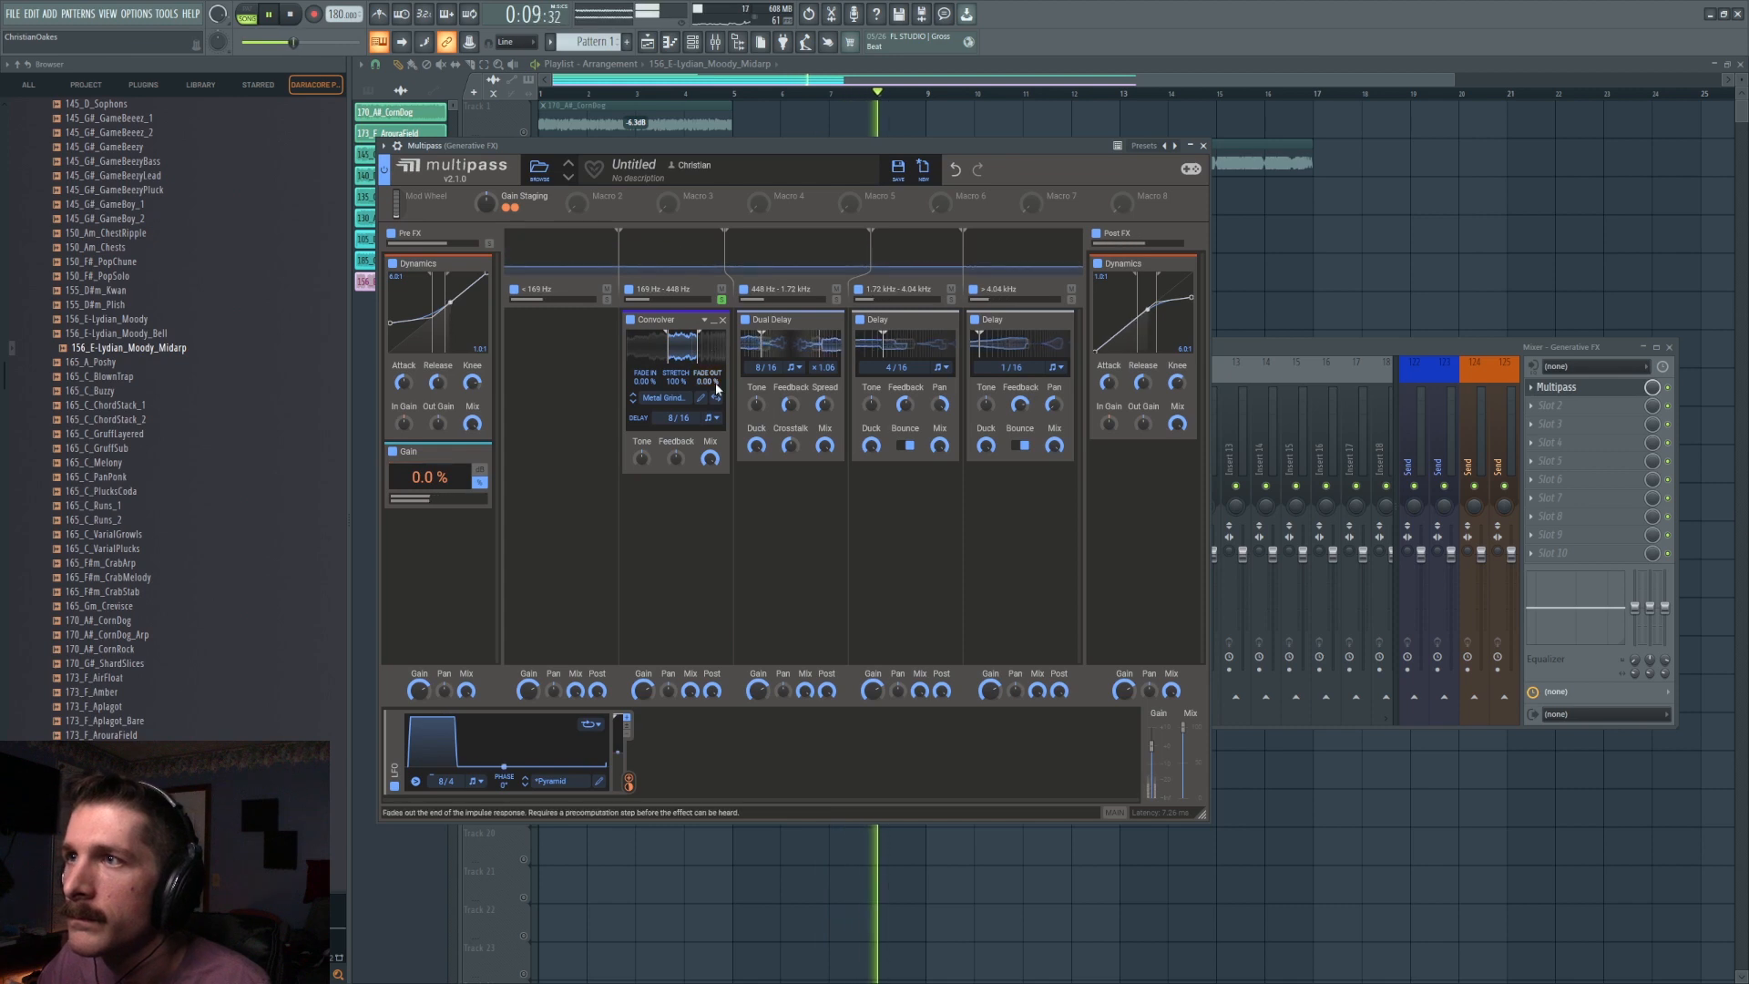
Adjust the trimmed section of the Metal Grinding impulse in the Convolver and audition it with the loop.
drag(706, 381, 670, 355)
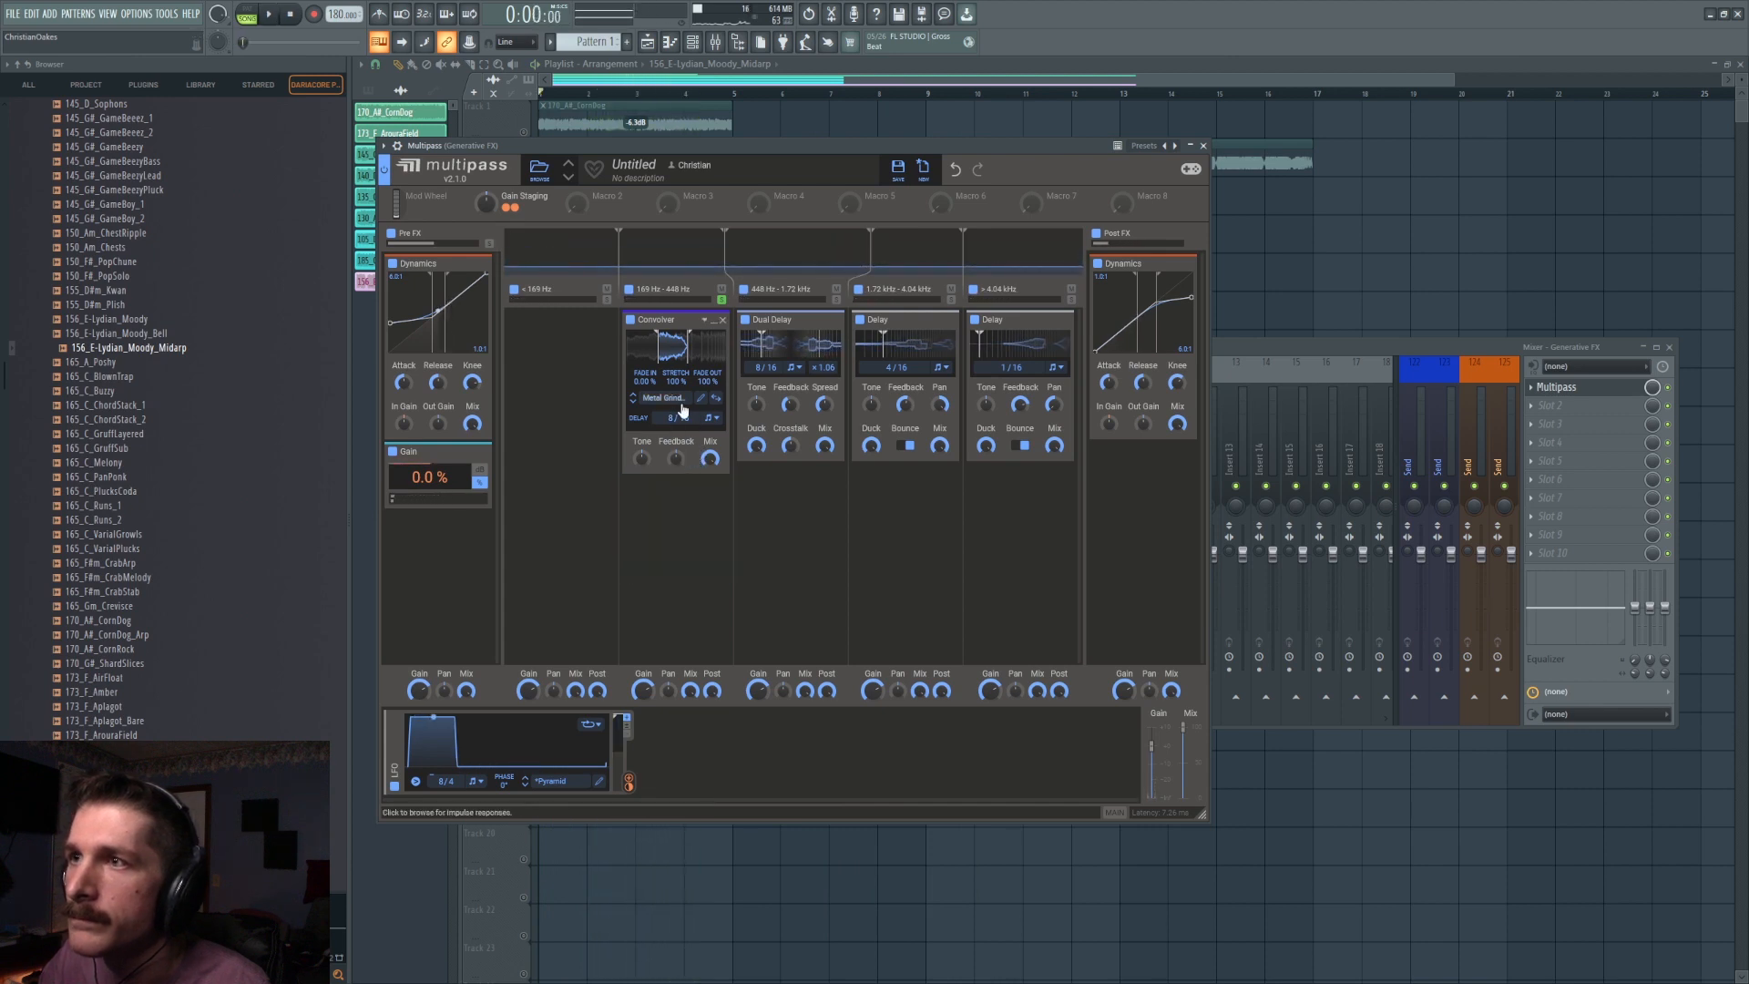
key(space)
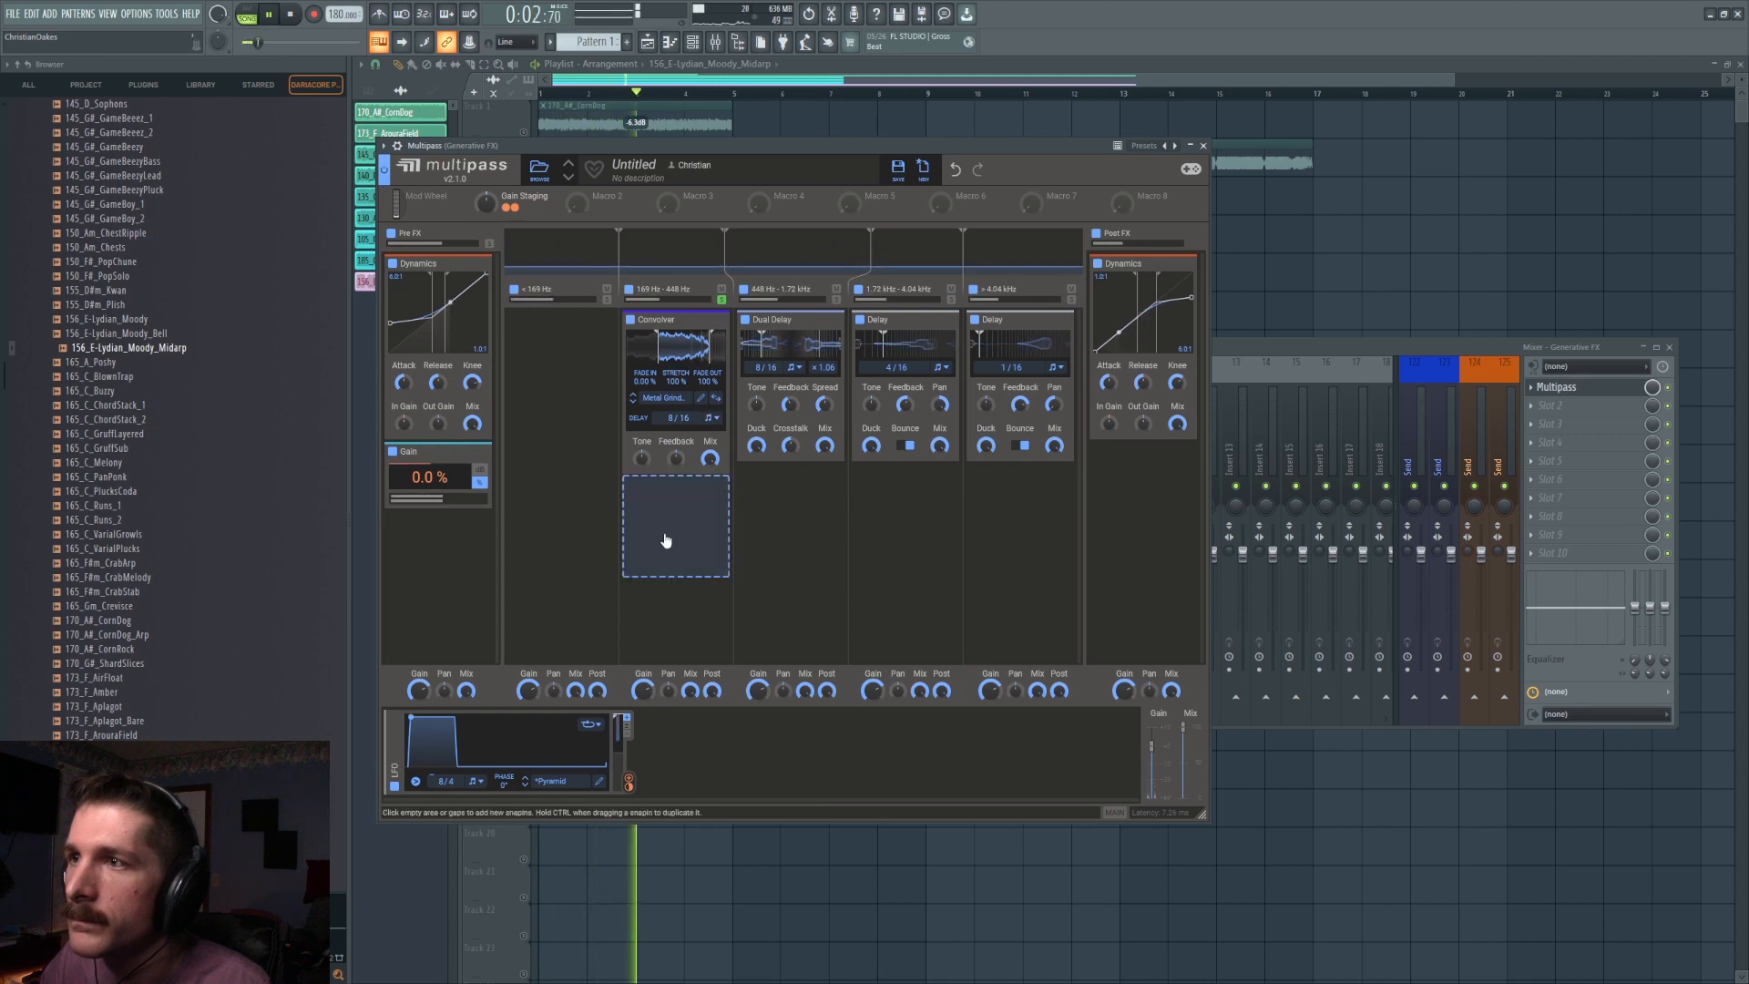
click(666, 544)
click(676, 509)
key(space)
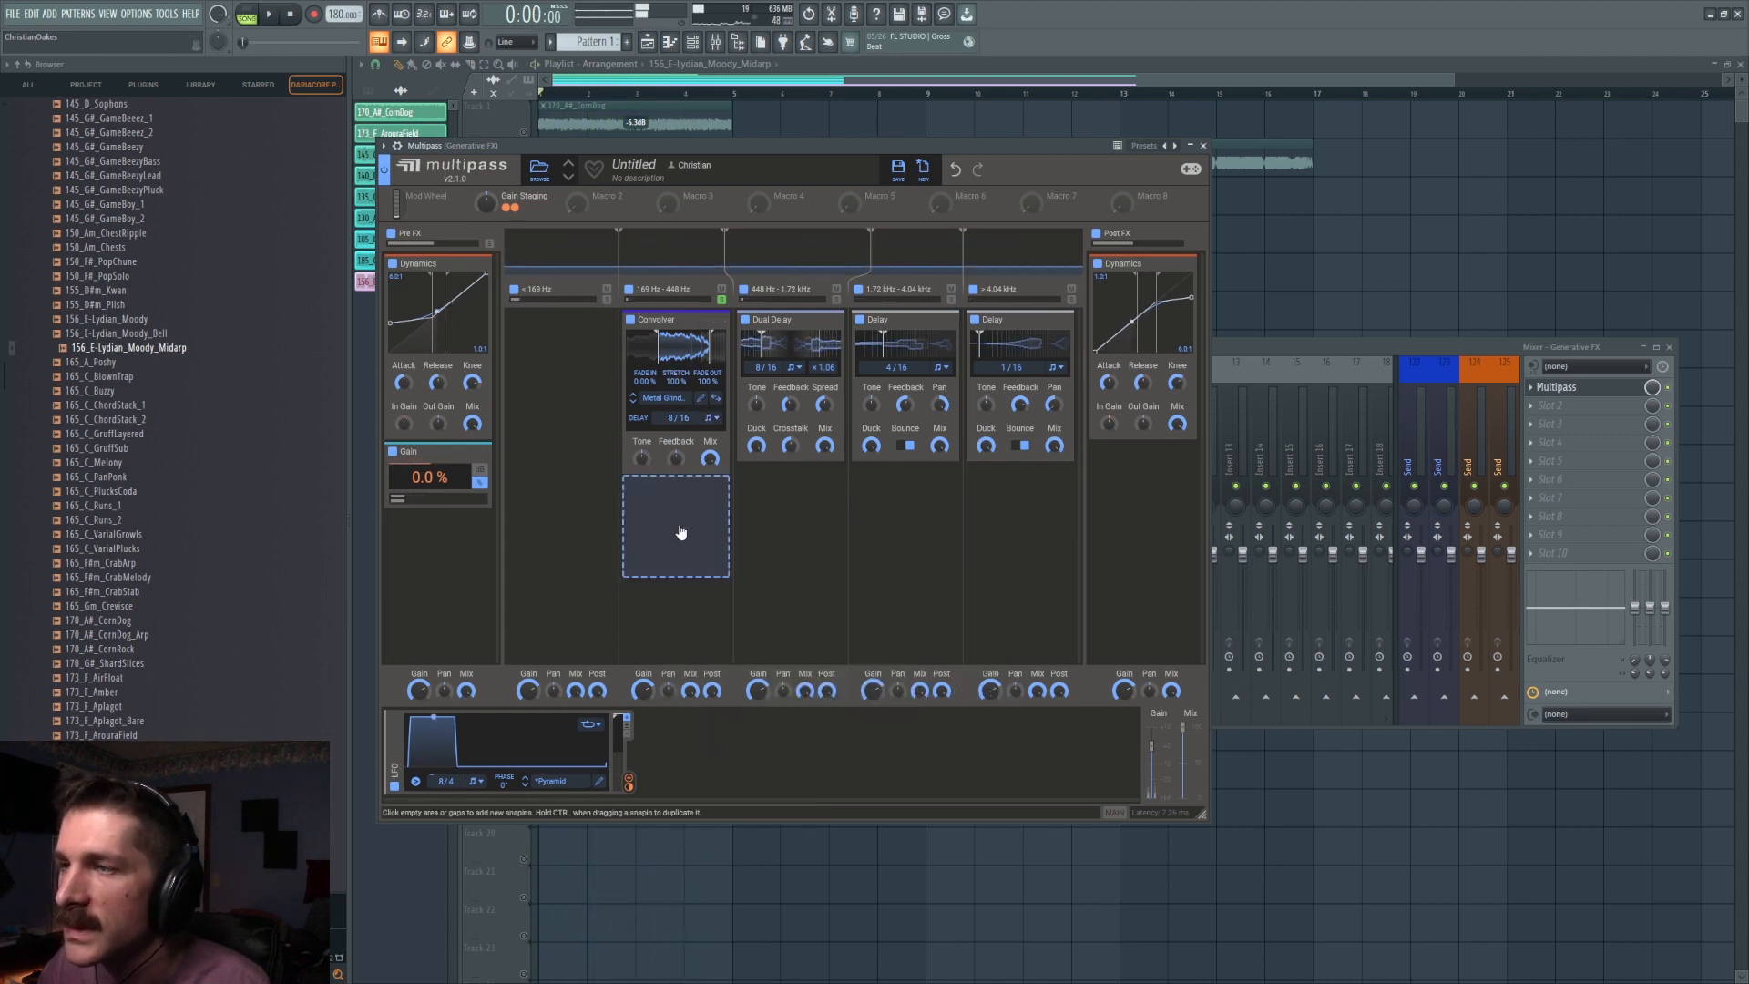
Add a Ring Mod below the Convolver in the 169–448 Hz band and adjust its bias, spread and mix while the loop plays.
click(680, 526)
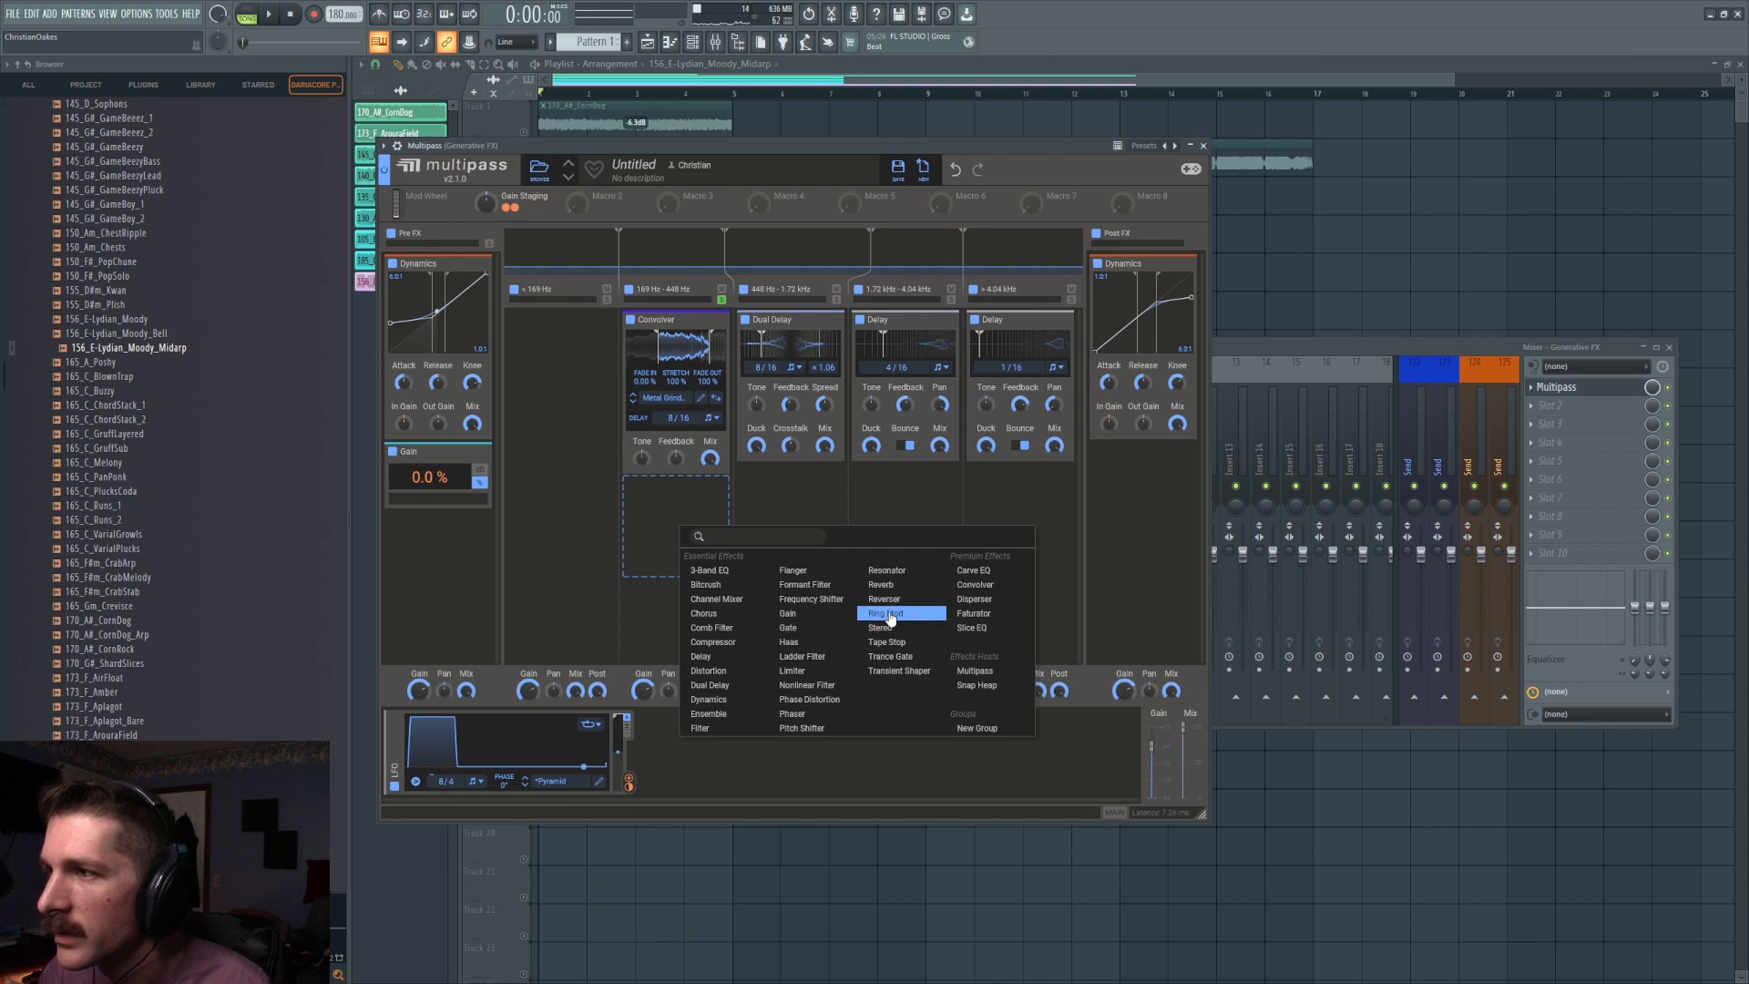
click(890, 616)
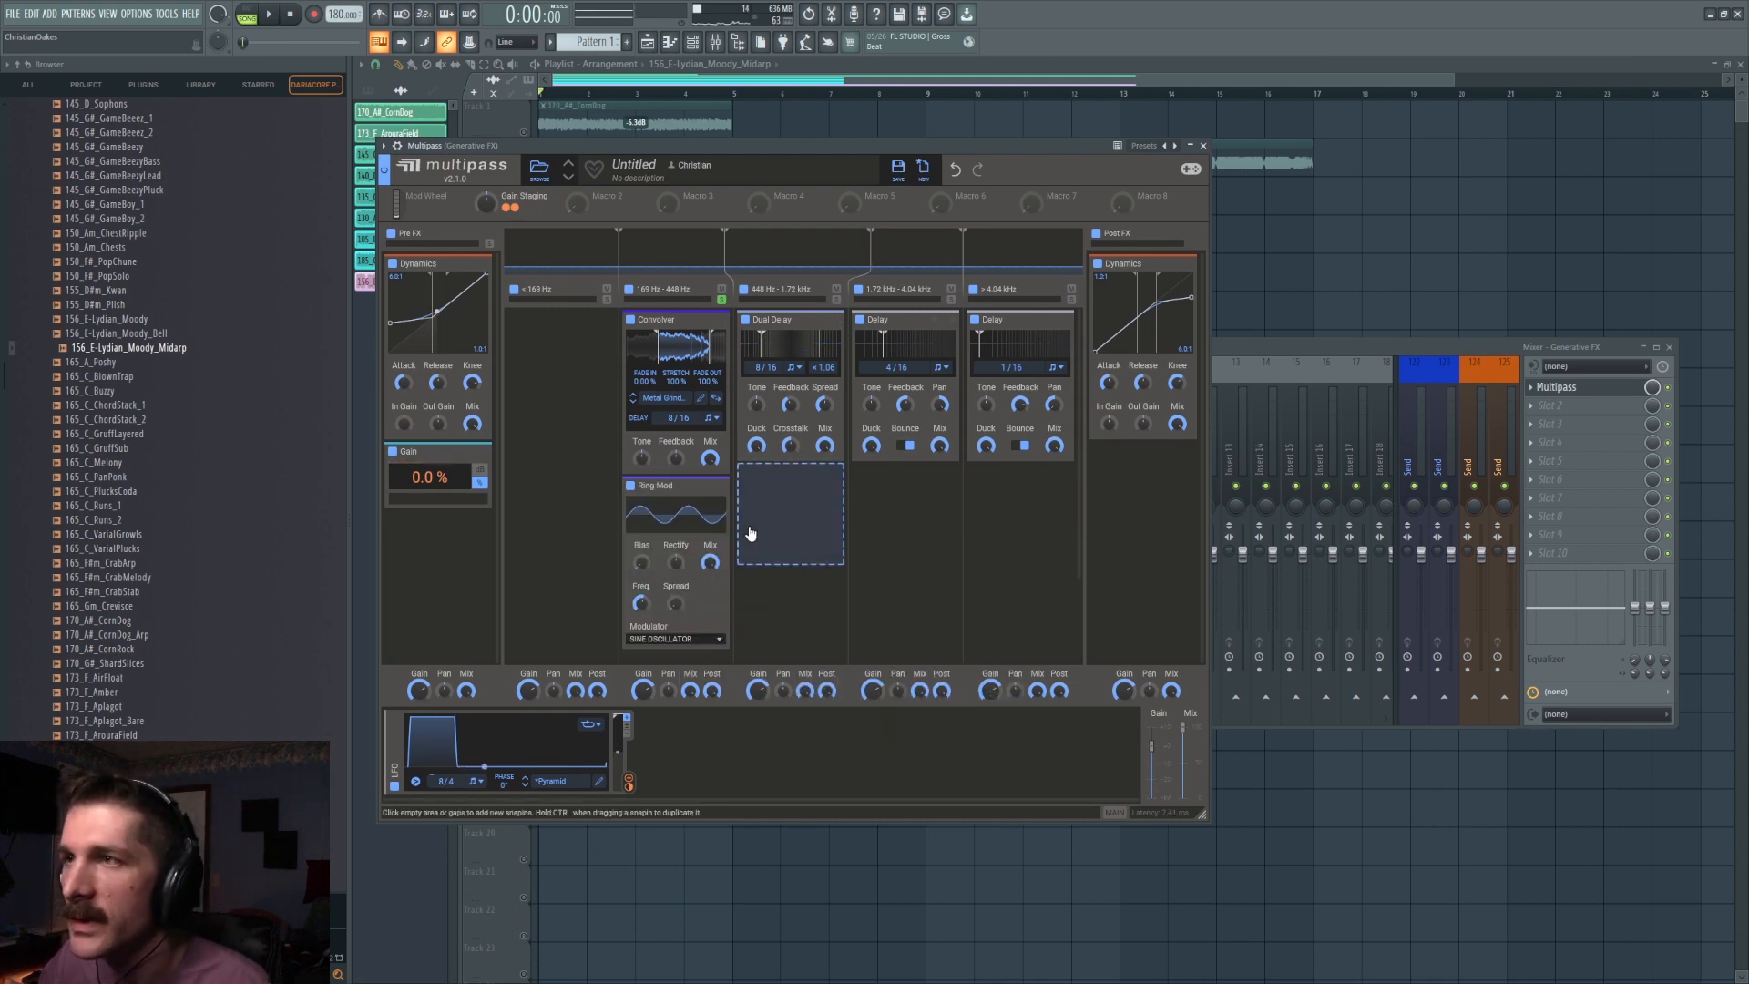
key(space)
key(space)
key(space)
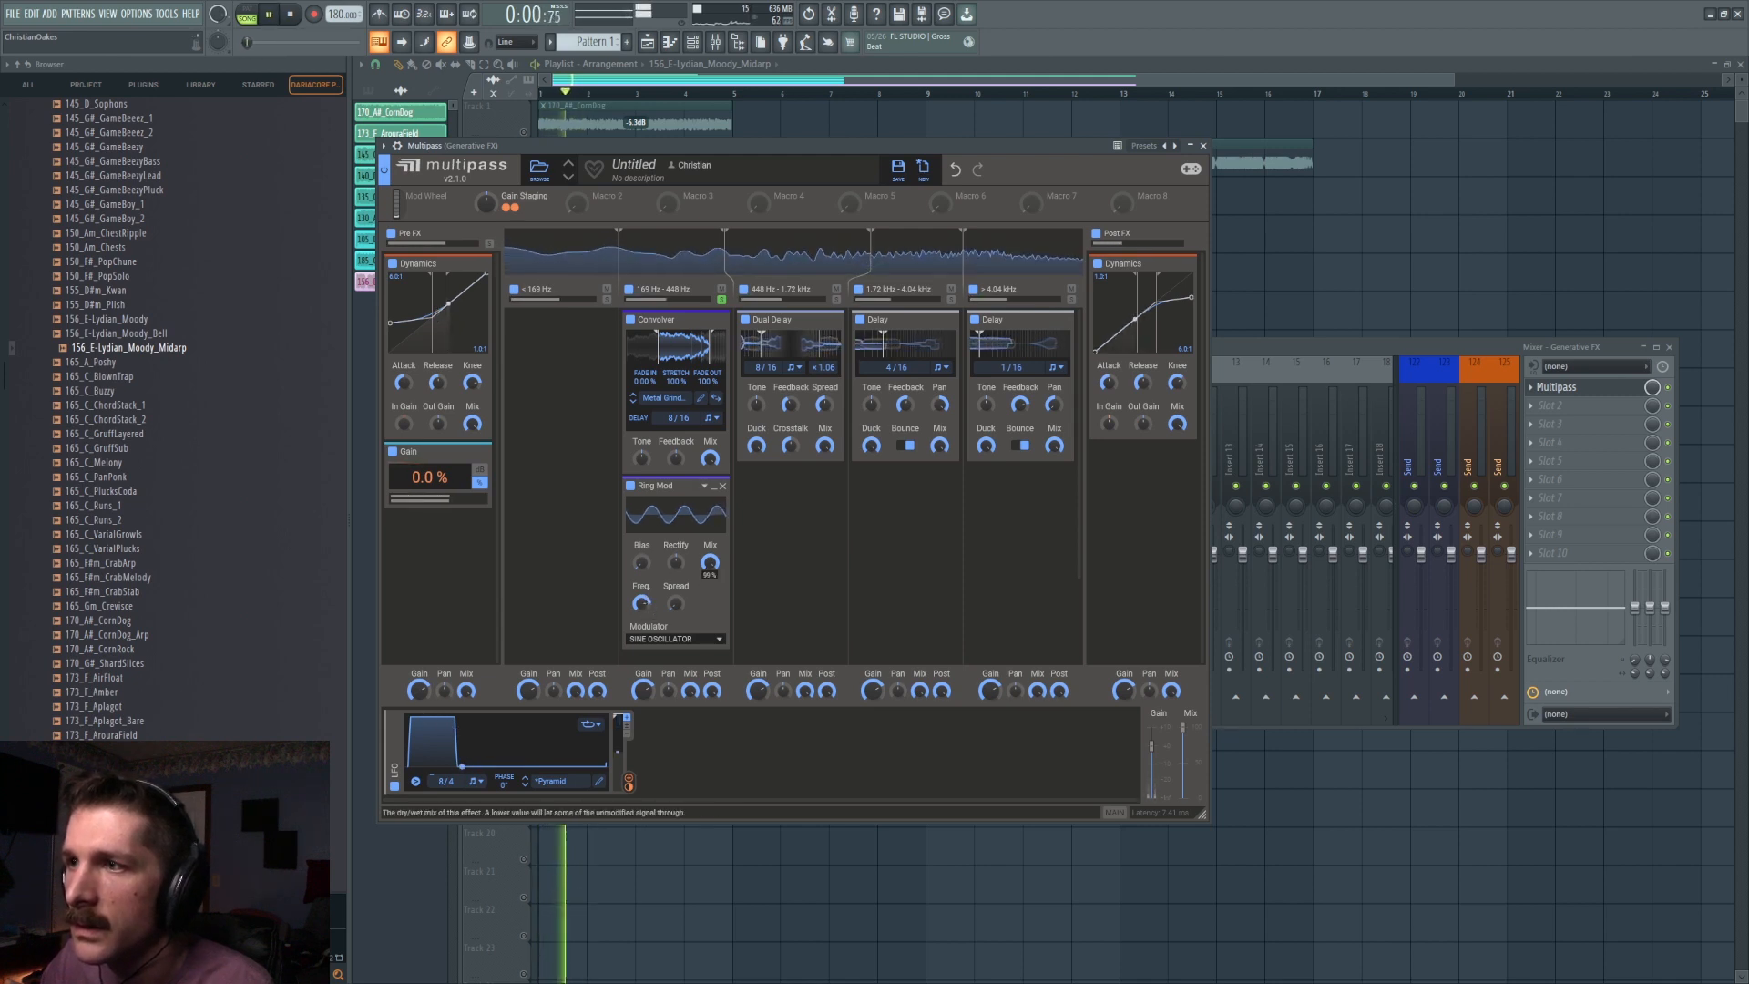
drag(710, 562, 709, 565)
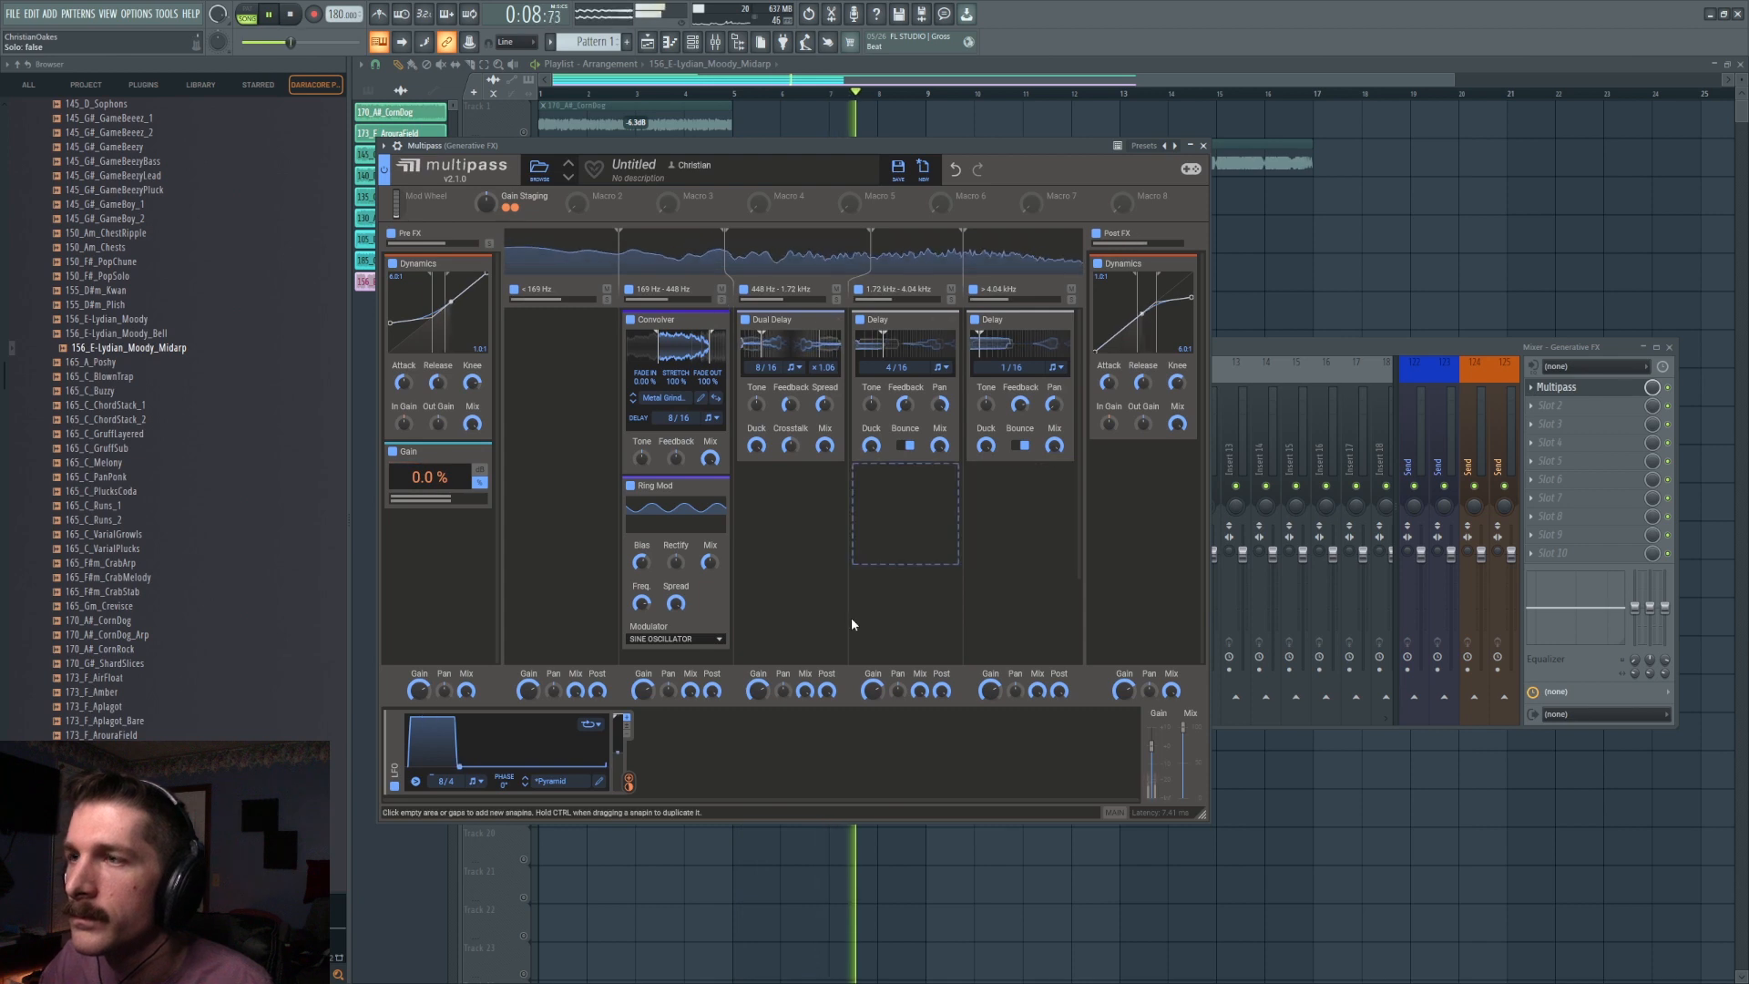
key(space)
Add a Trance Gate at 1/32 resolution below the delay in each of the three bands above 448 Hz and audition the gating.
key(ctrl+z)
click(783, 497)
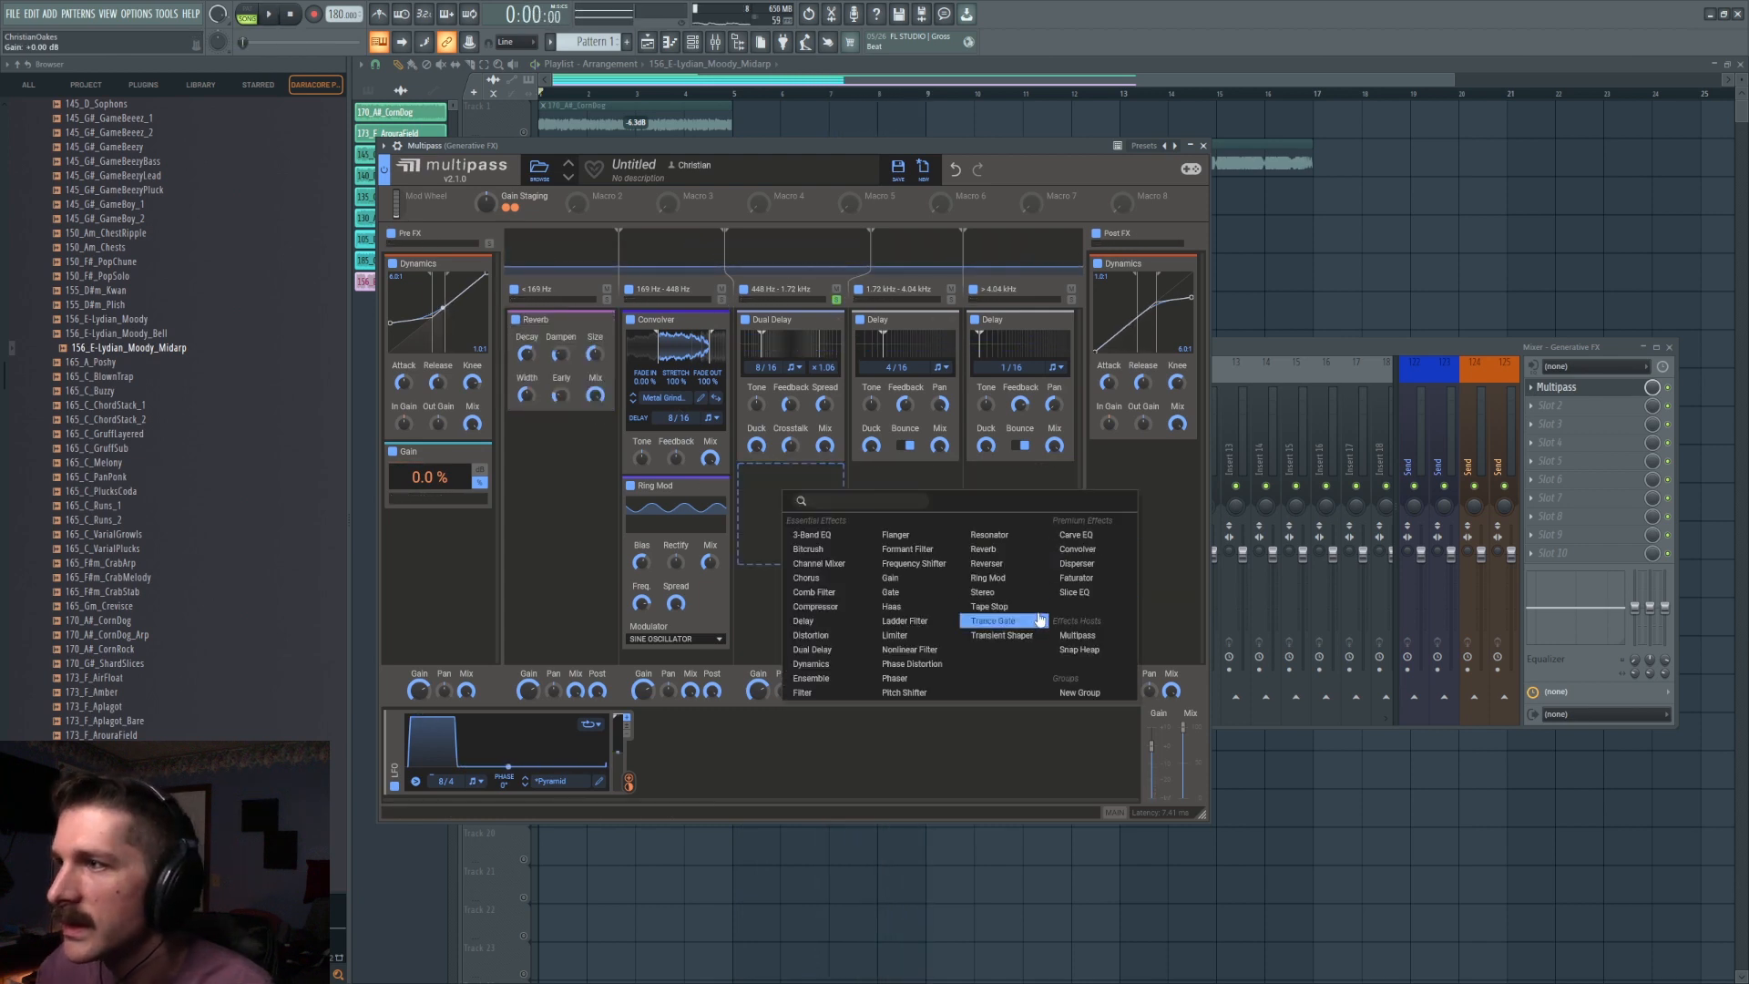
click(993, 621)
drag(783, 457, 975, 492)
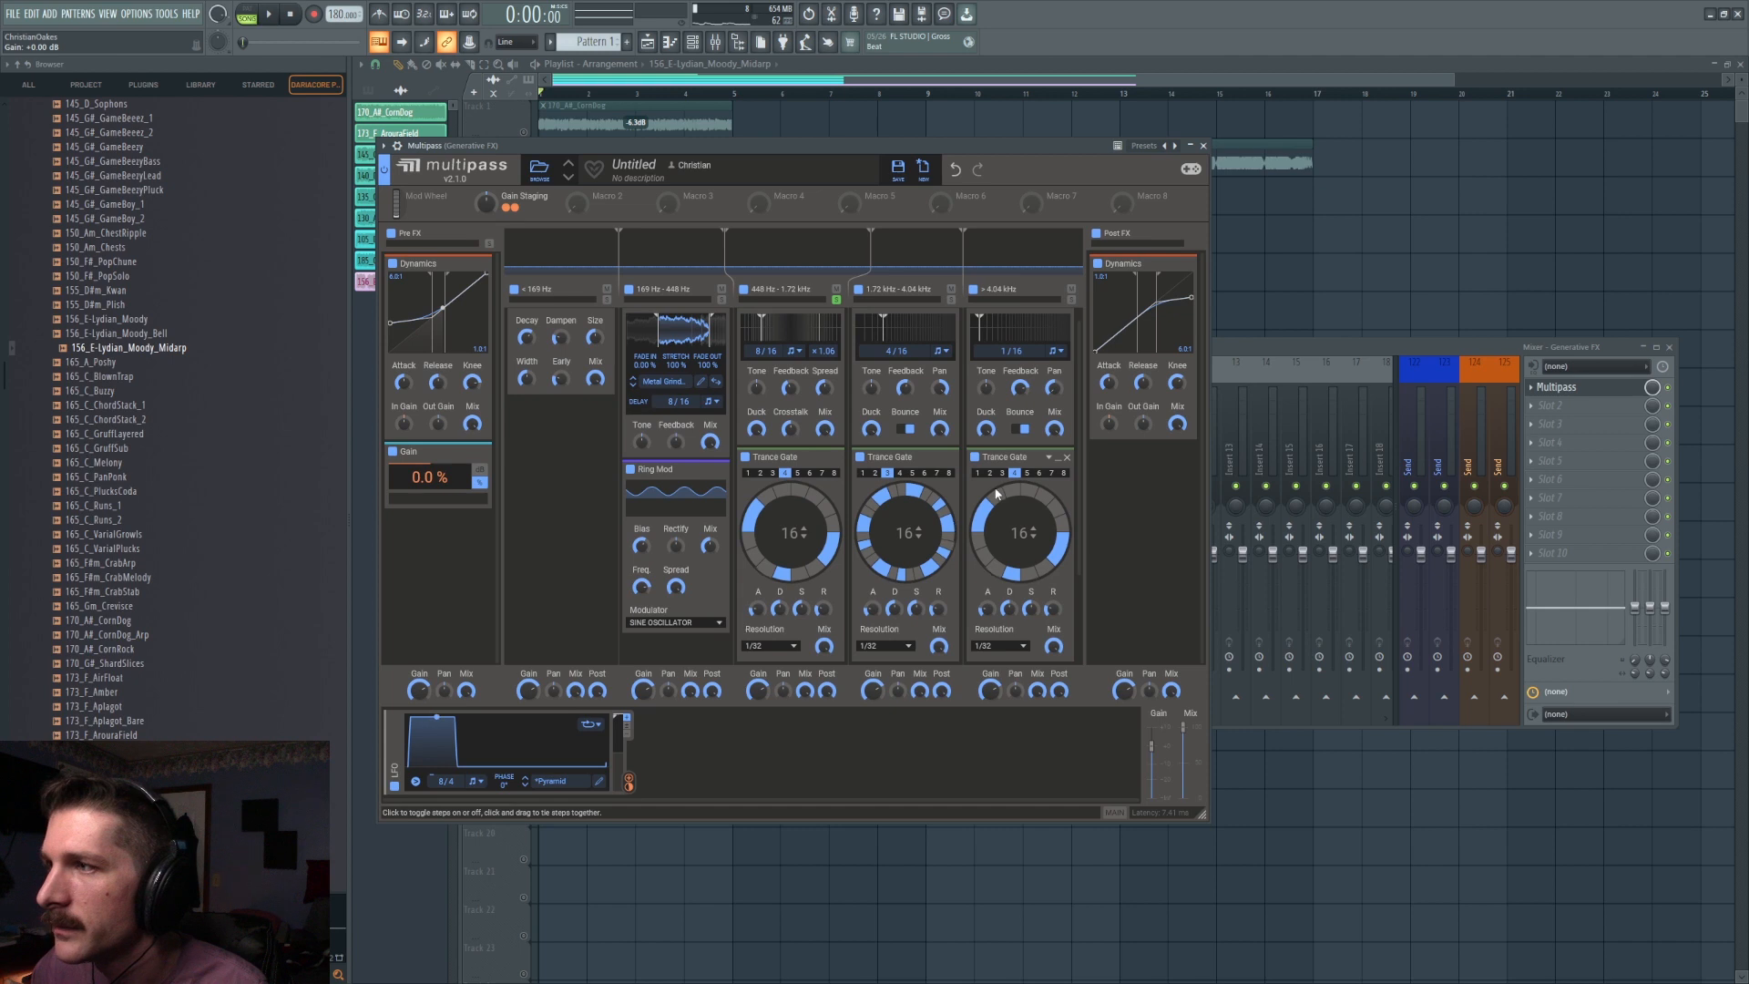
key(space)
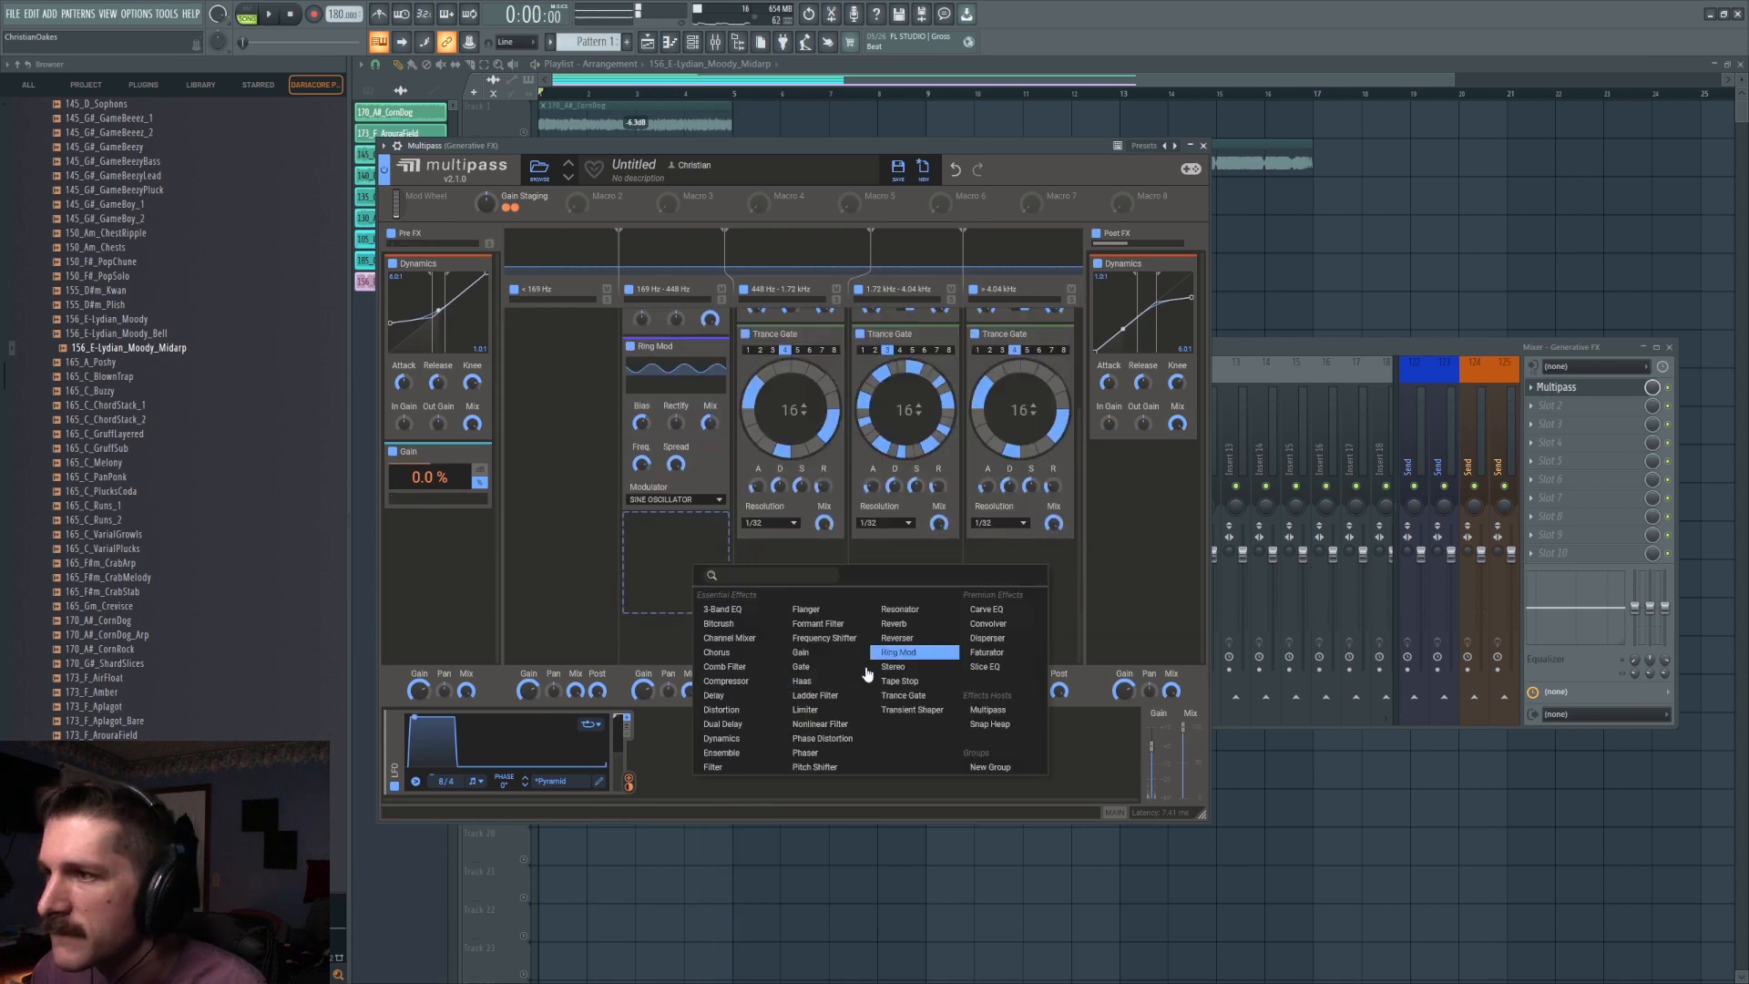
Add a Pitch Shifter below the Ring Mod in the 169–448 Hz band and set it to +12 semitones.
click(815, 767)
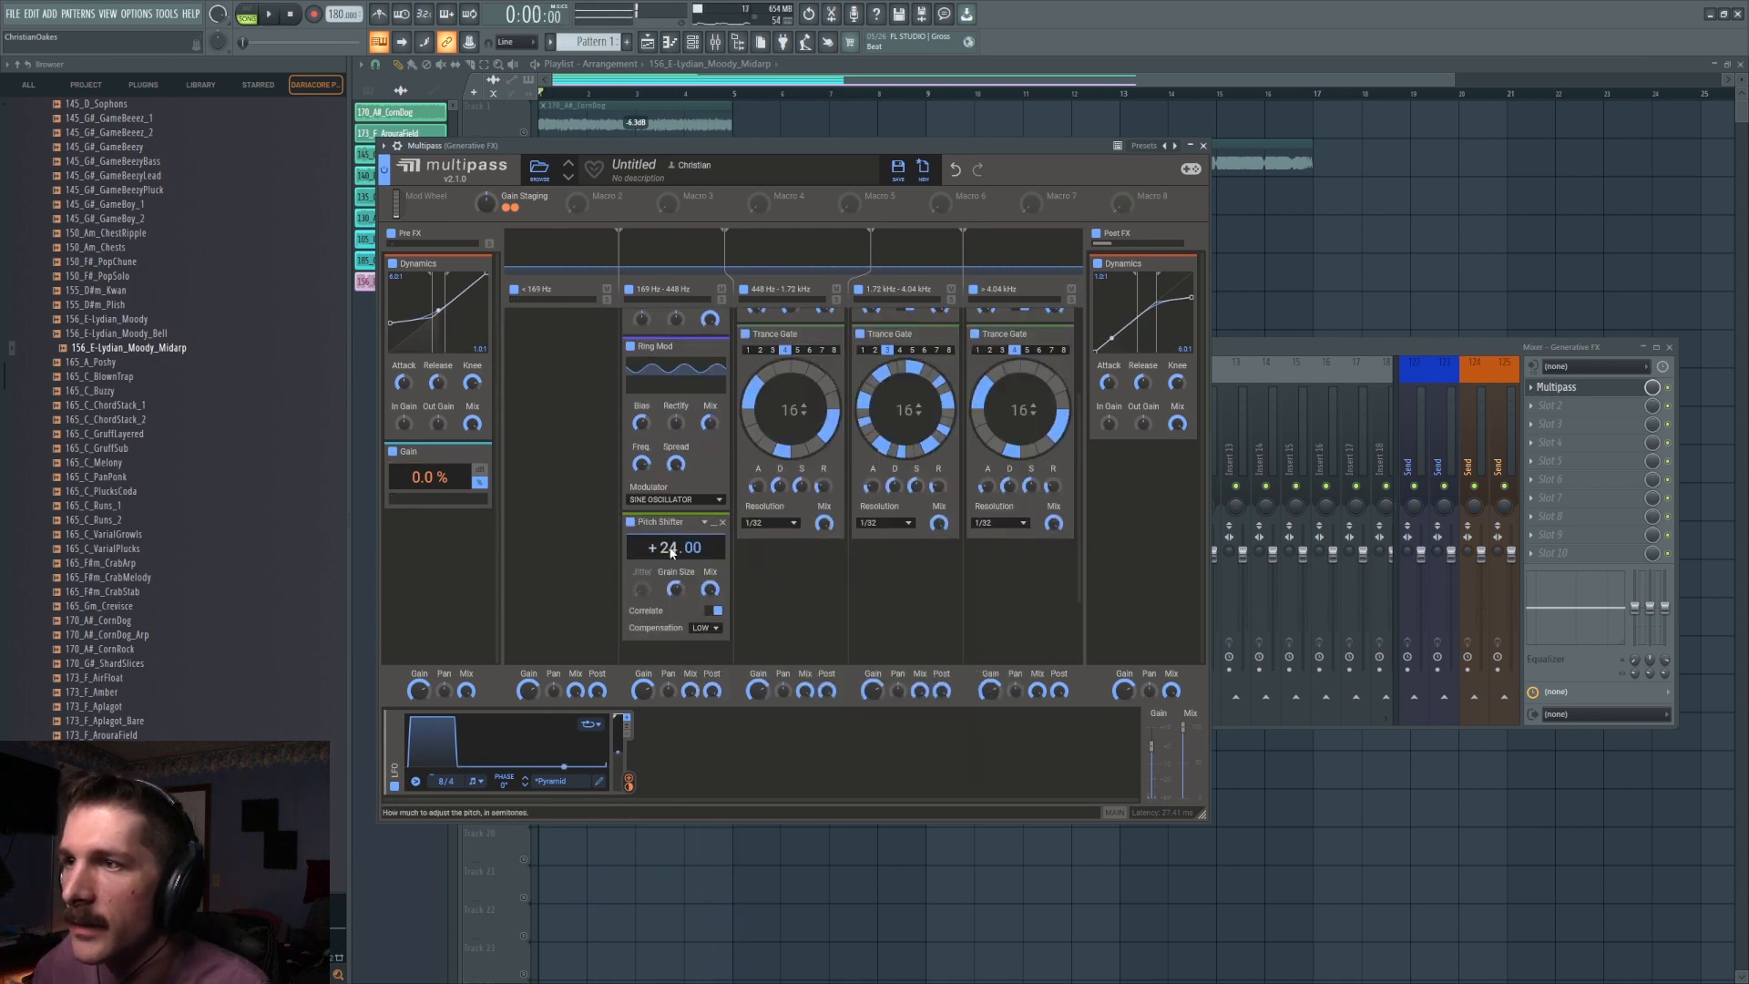
key(space)
scroll(743, 576, down, 2)
click(670, 590)
click(666, 445)
drag(666, 445, 666, 505)
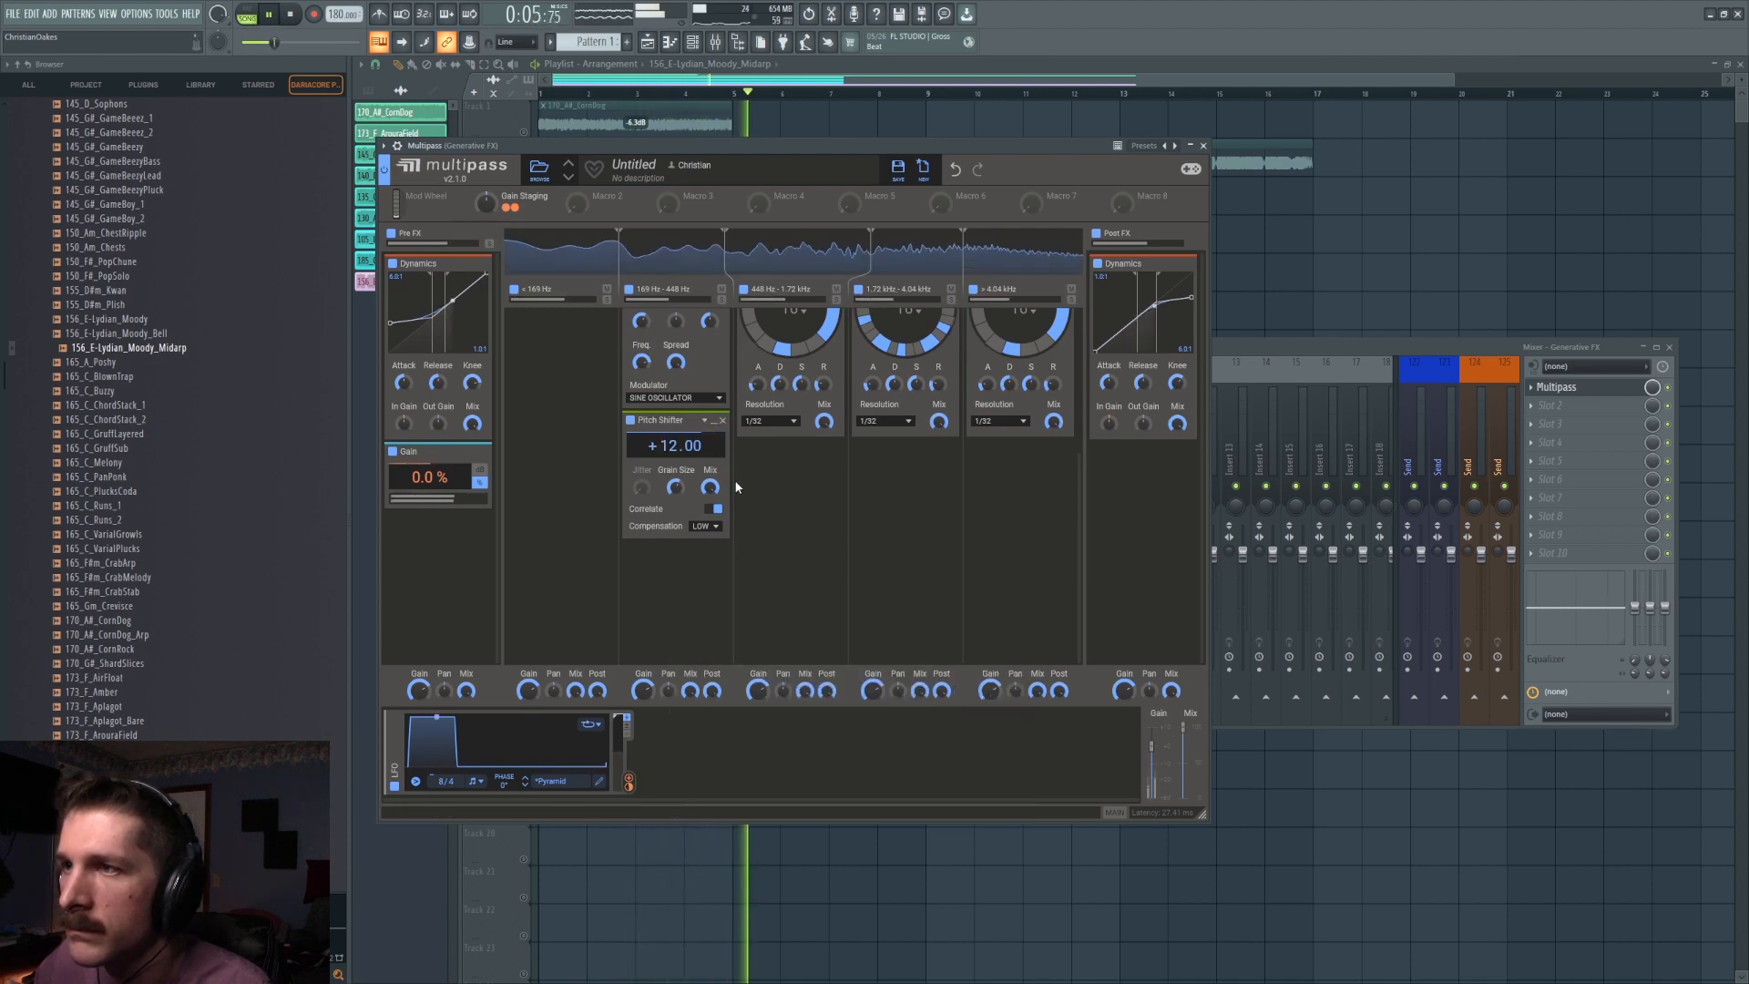
Add a Trance Gate below the Pitch Shifter in the 169–448 Hz band and audition it.
click(676, 581)
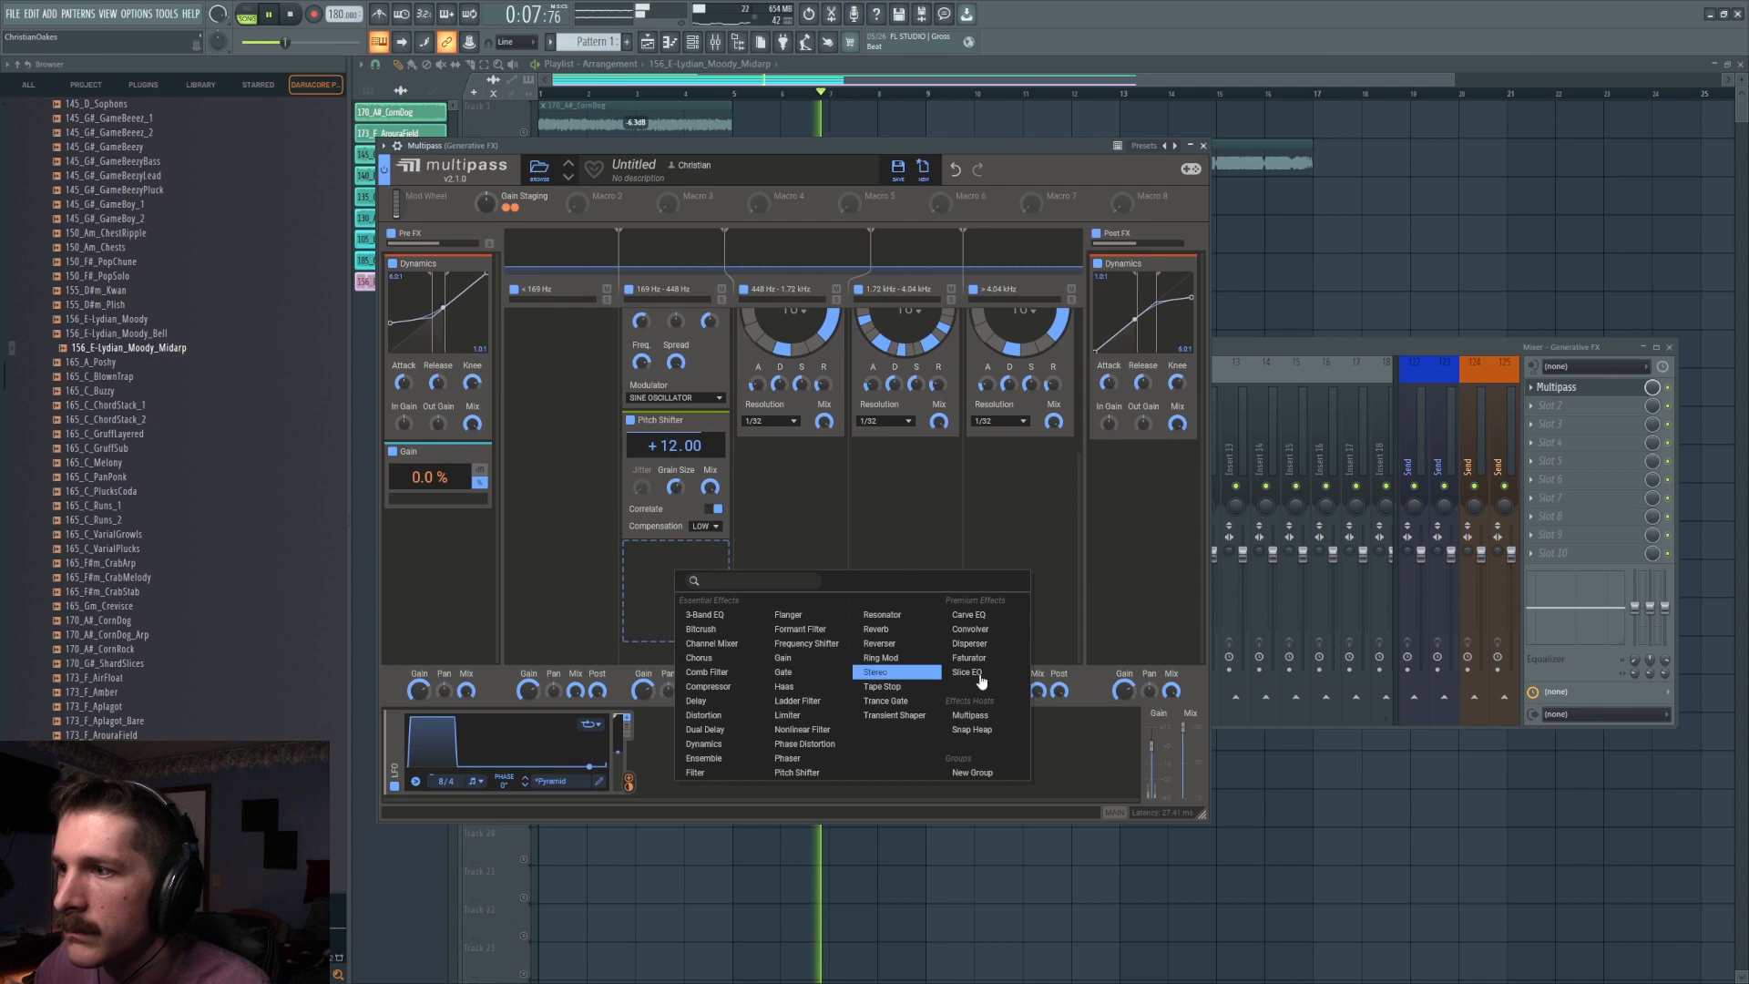
click(668, 558)
key(space)
click(684, 574)
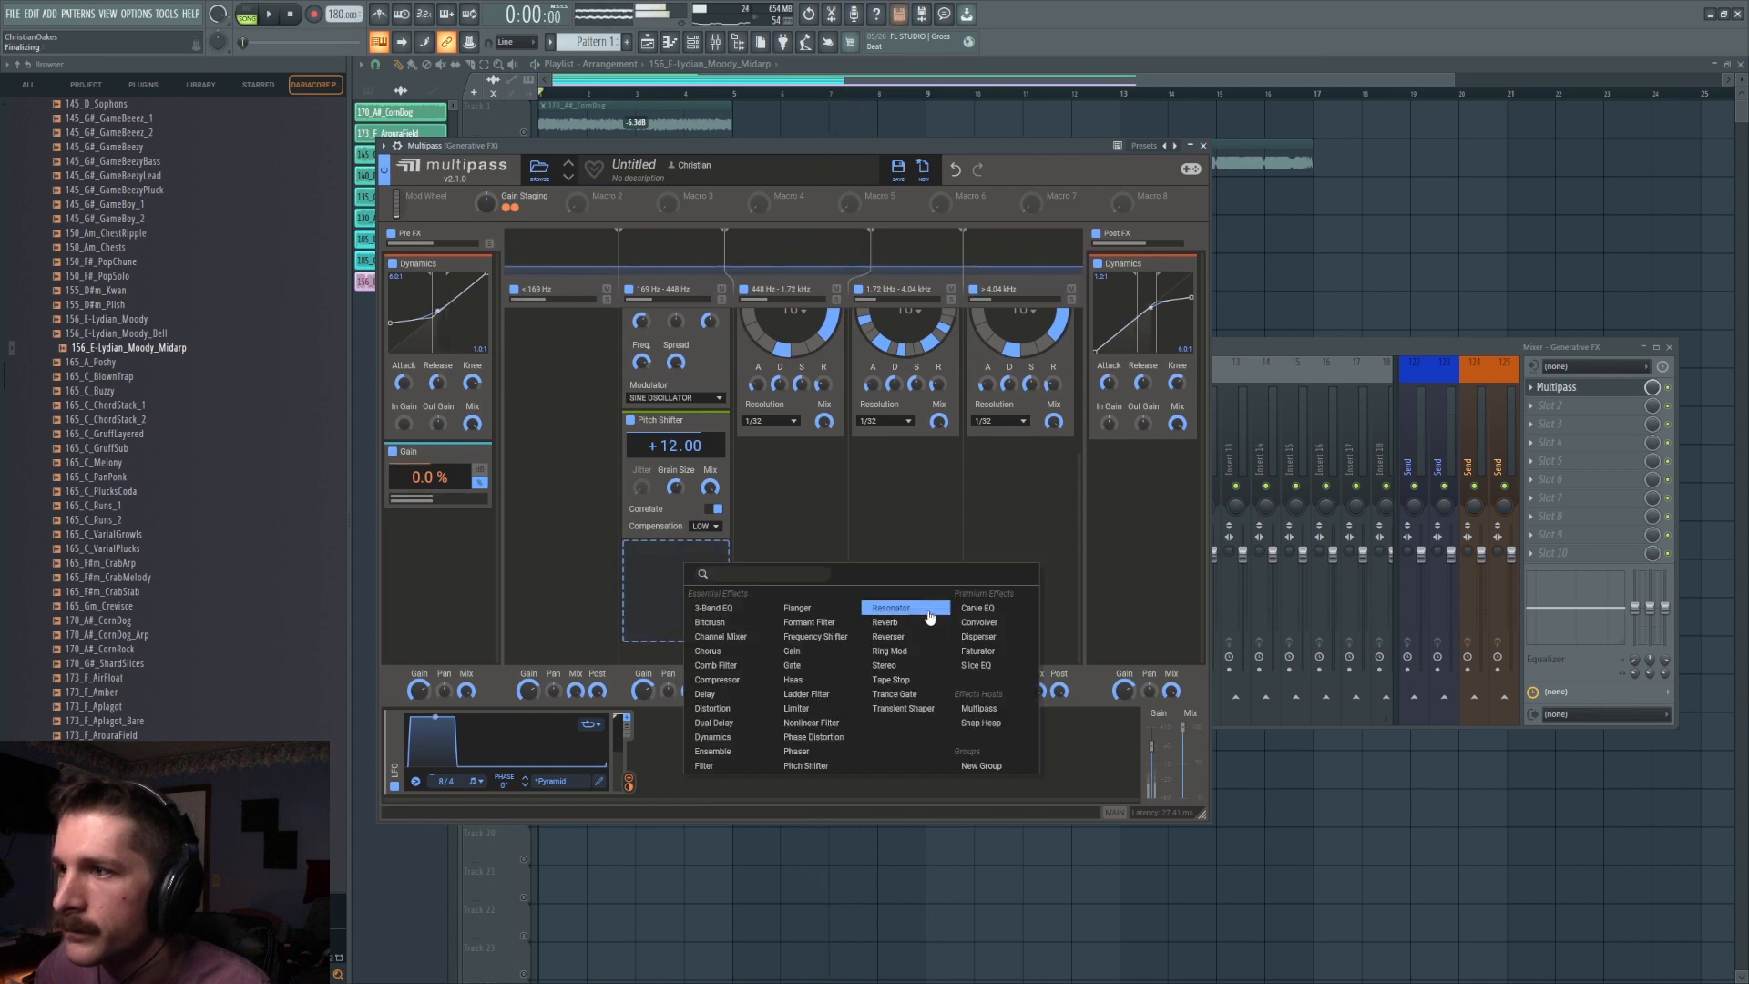
click(892, 696)
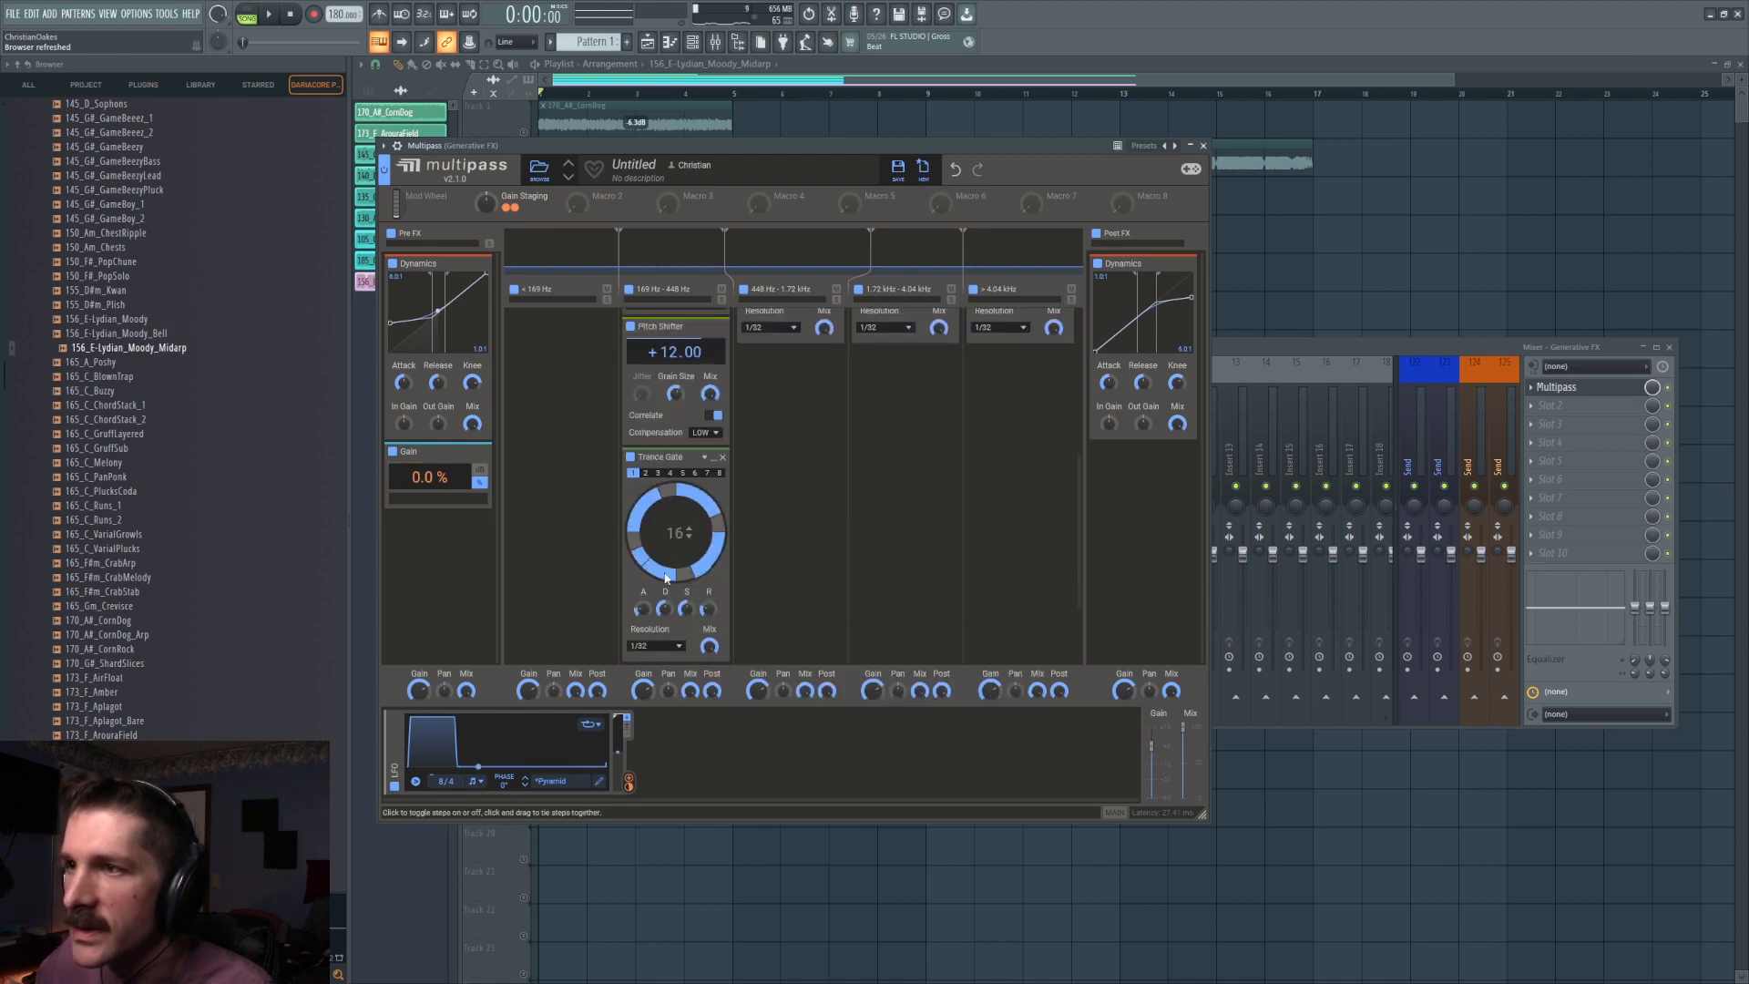
scroll(765, 470, up, 2)
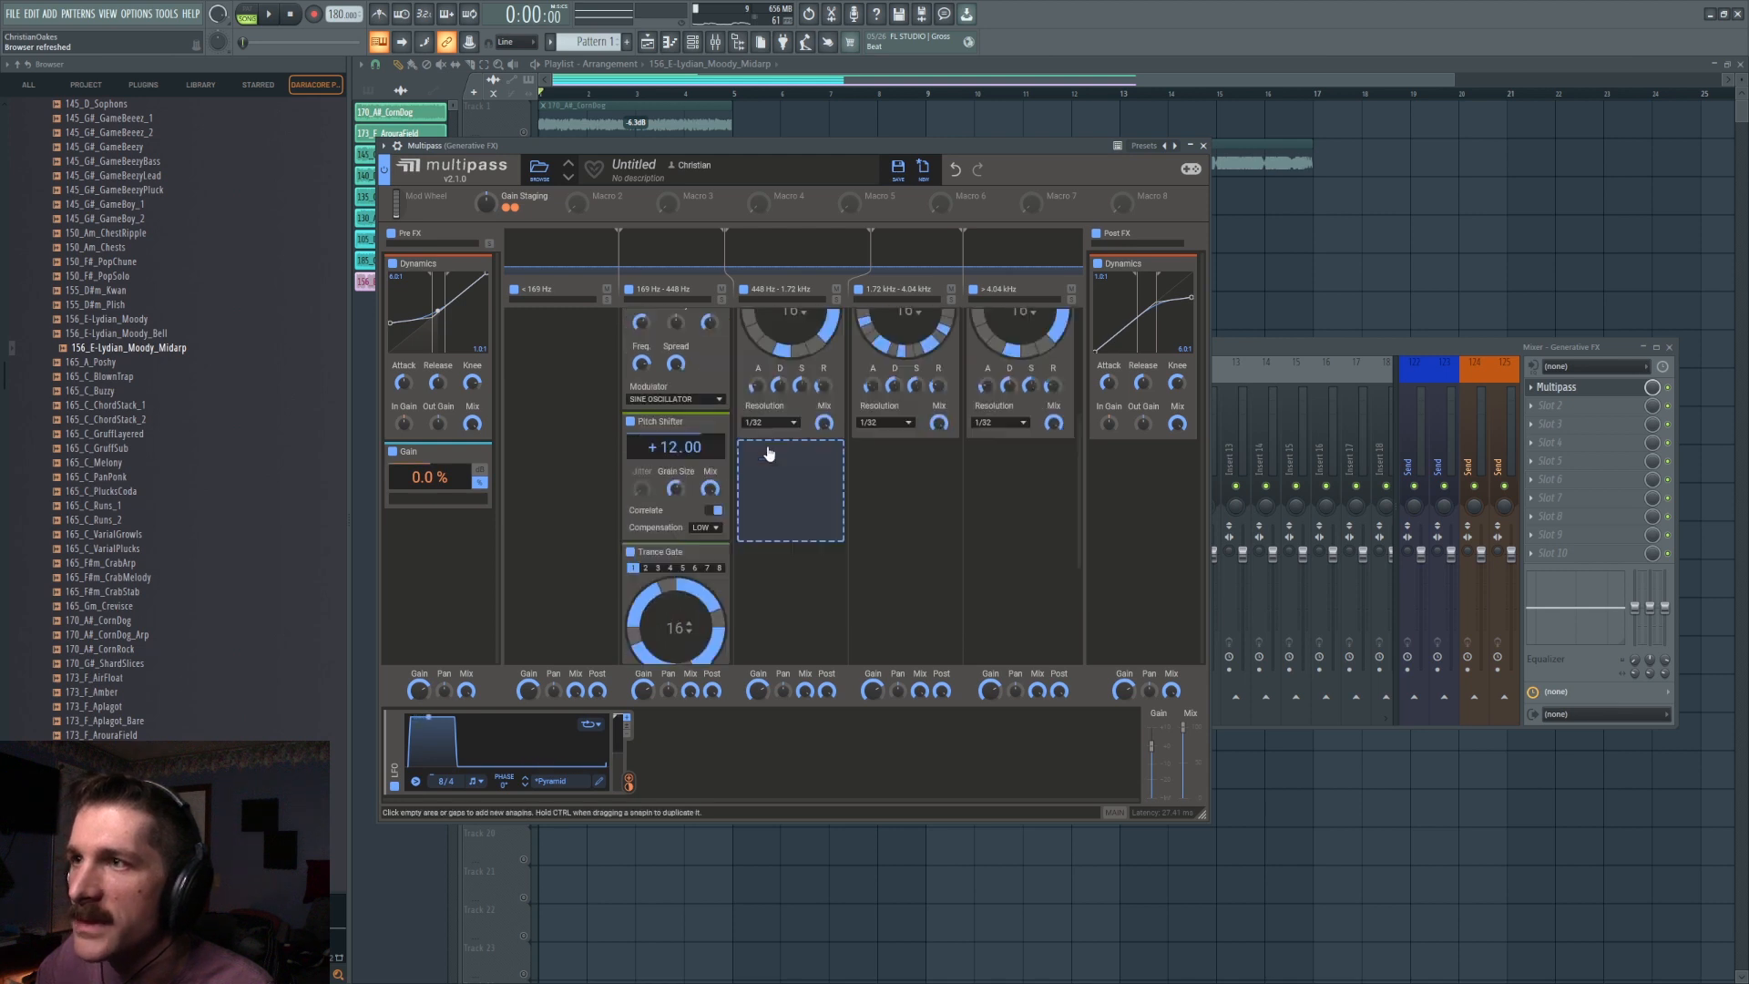
scroll(779, 614, down, 2)
key(space)
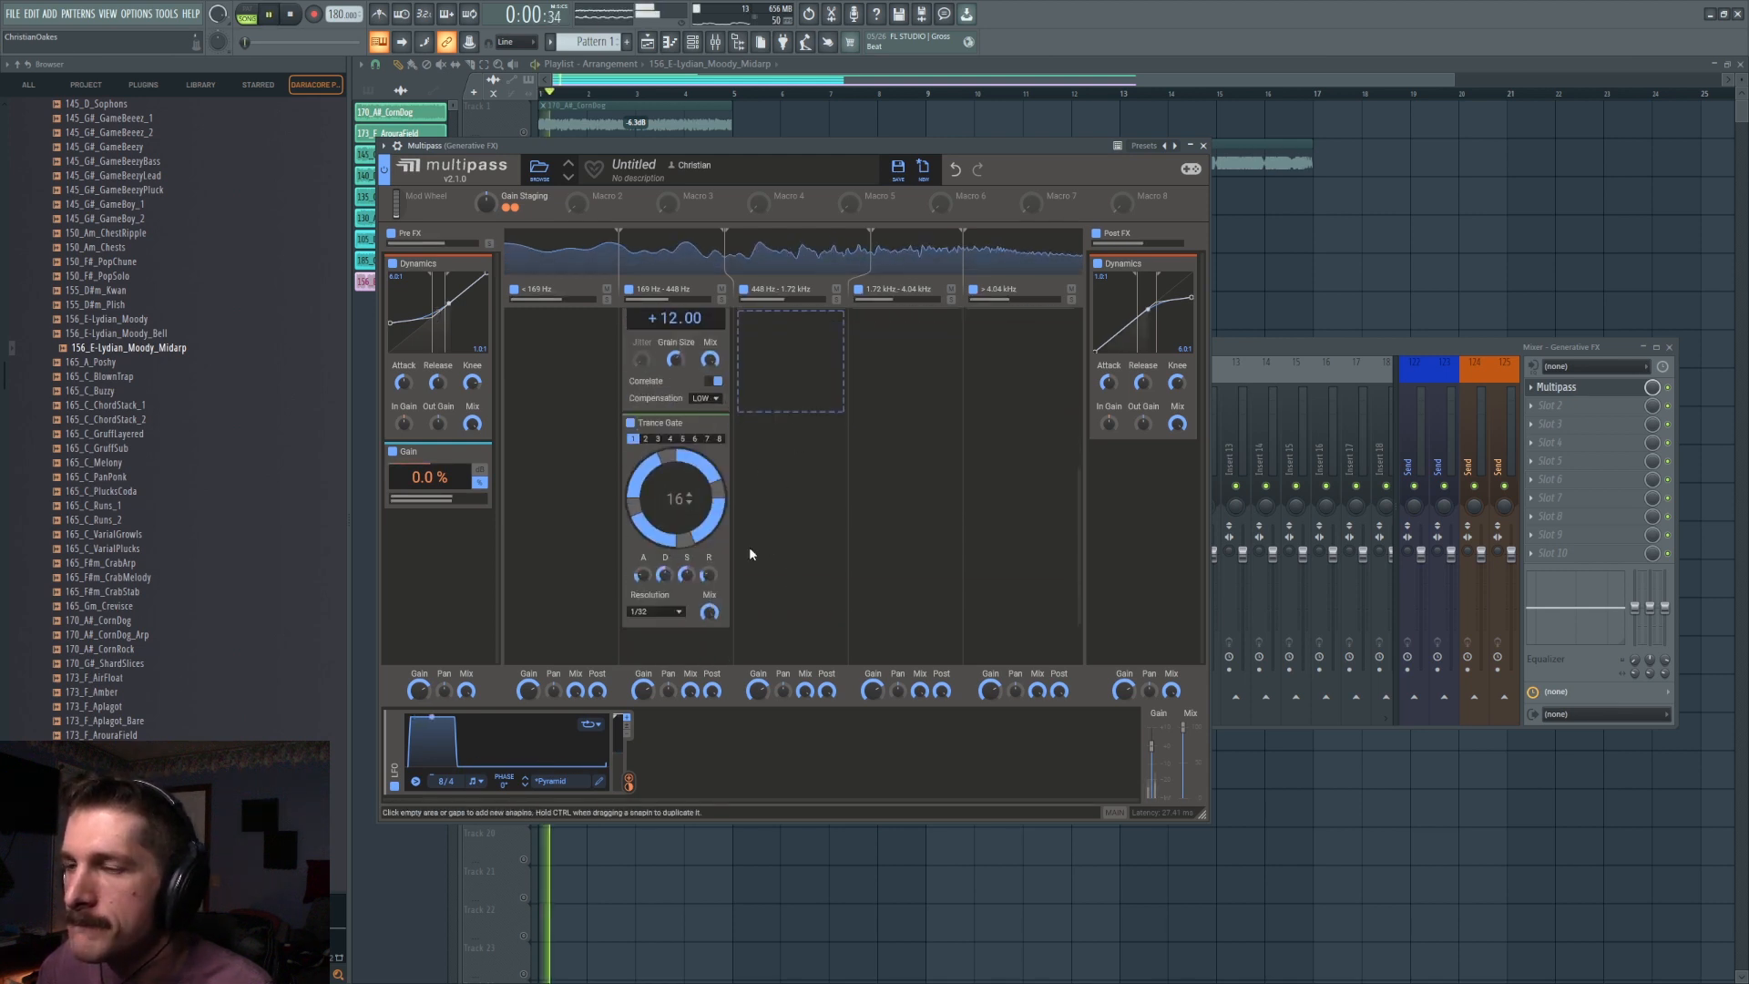
key(space)
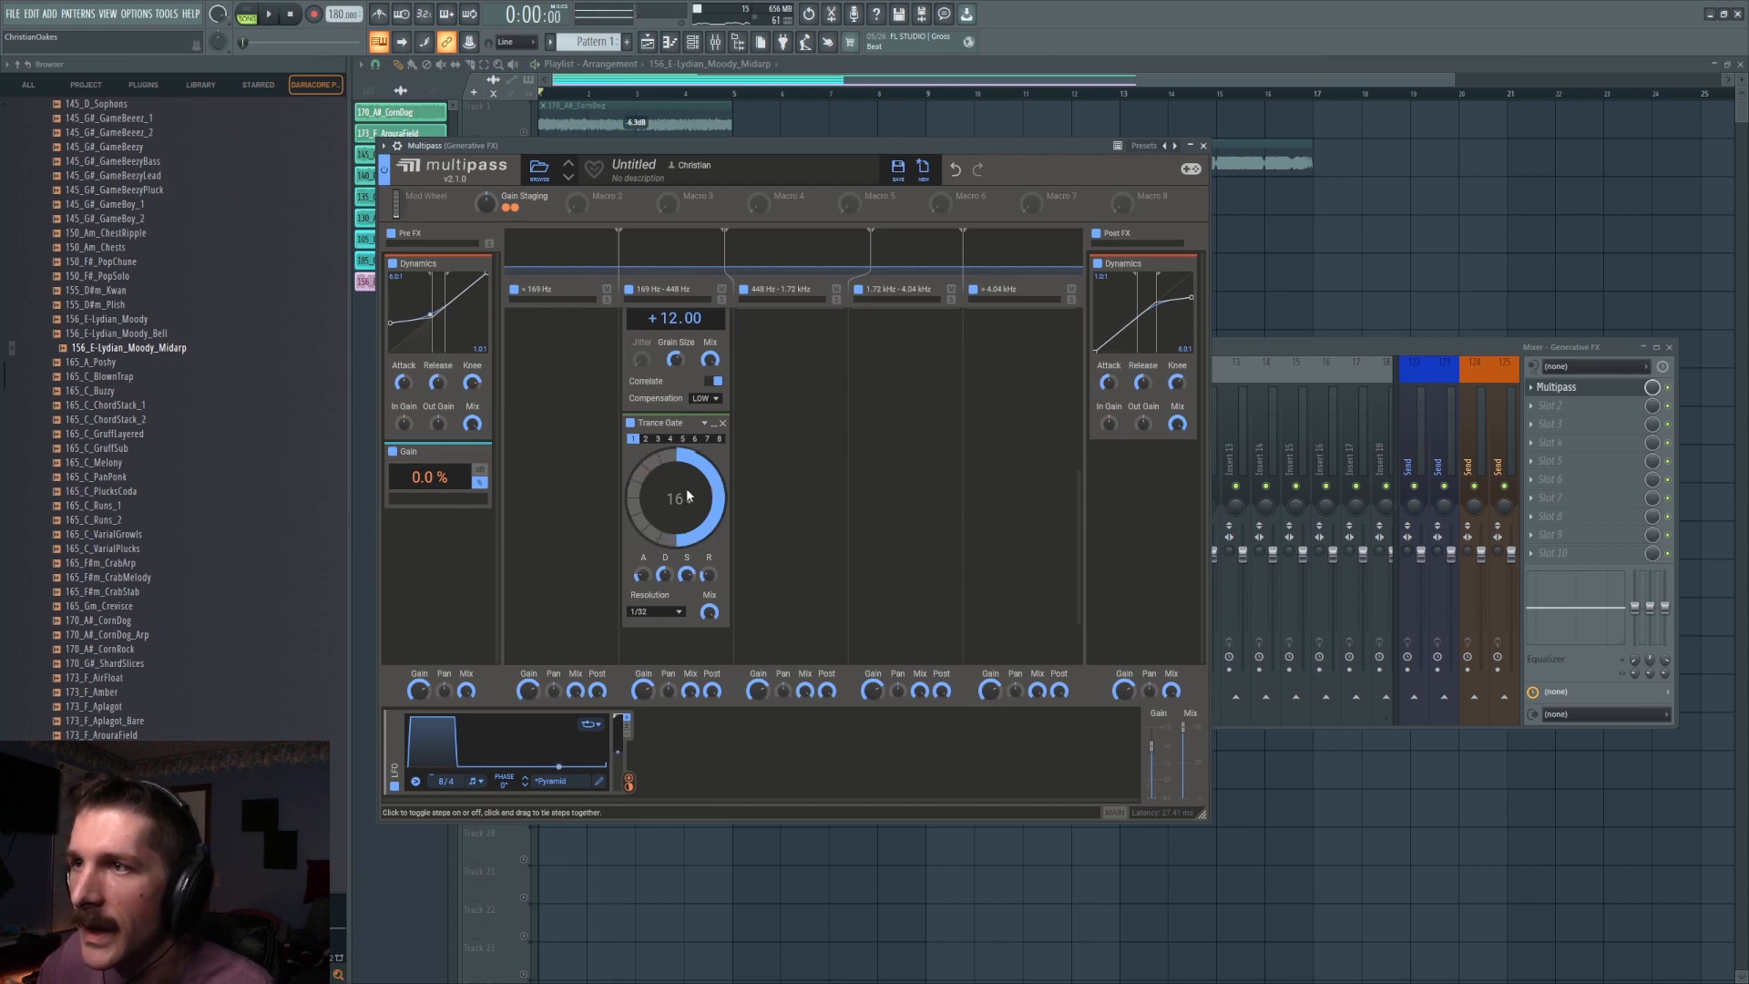
Redraw the 169–448 Hz Trance Gate's steps as one long continuous run, set its resolution to 1/64 and audition the chain.
key(space)
key(space)
click(660, 615)
click(680, 597)
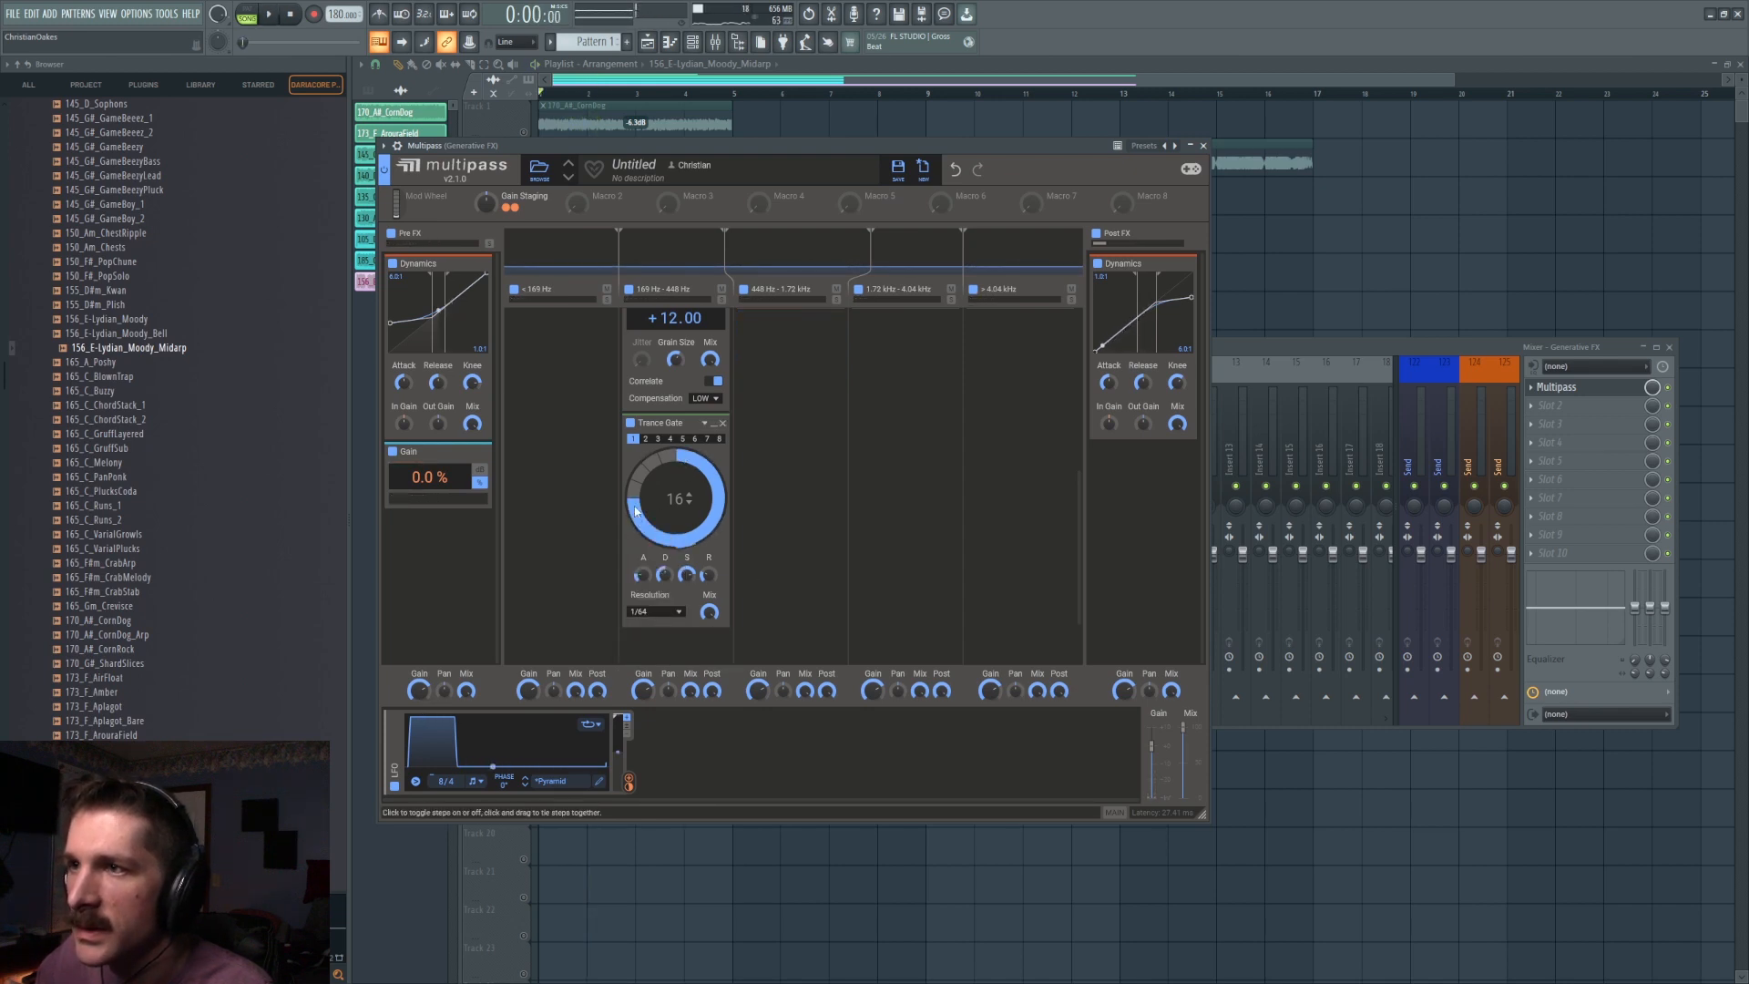
key(space)
scroll(807, 606, up, 3)
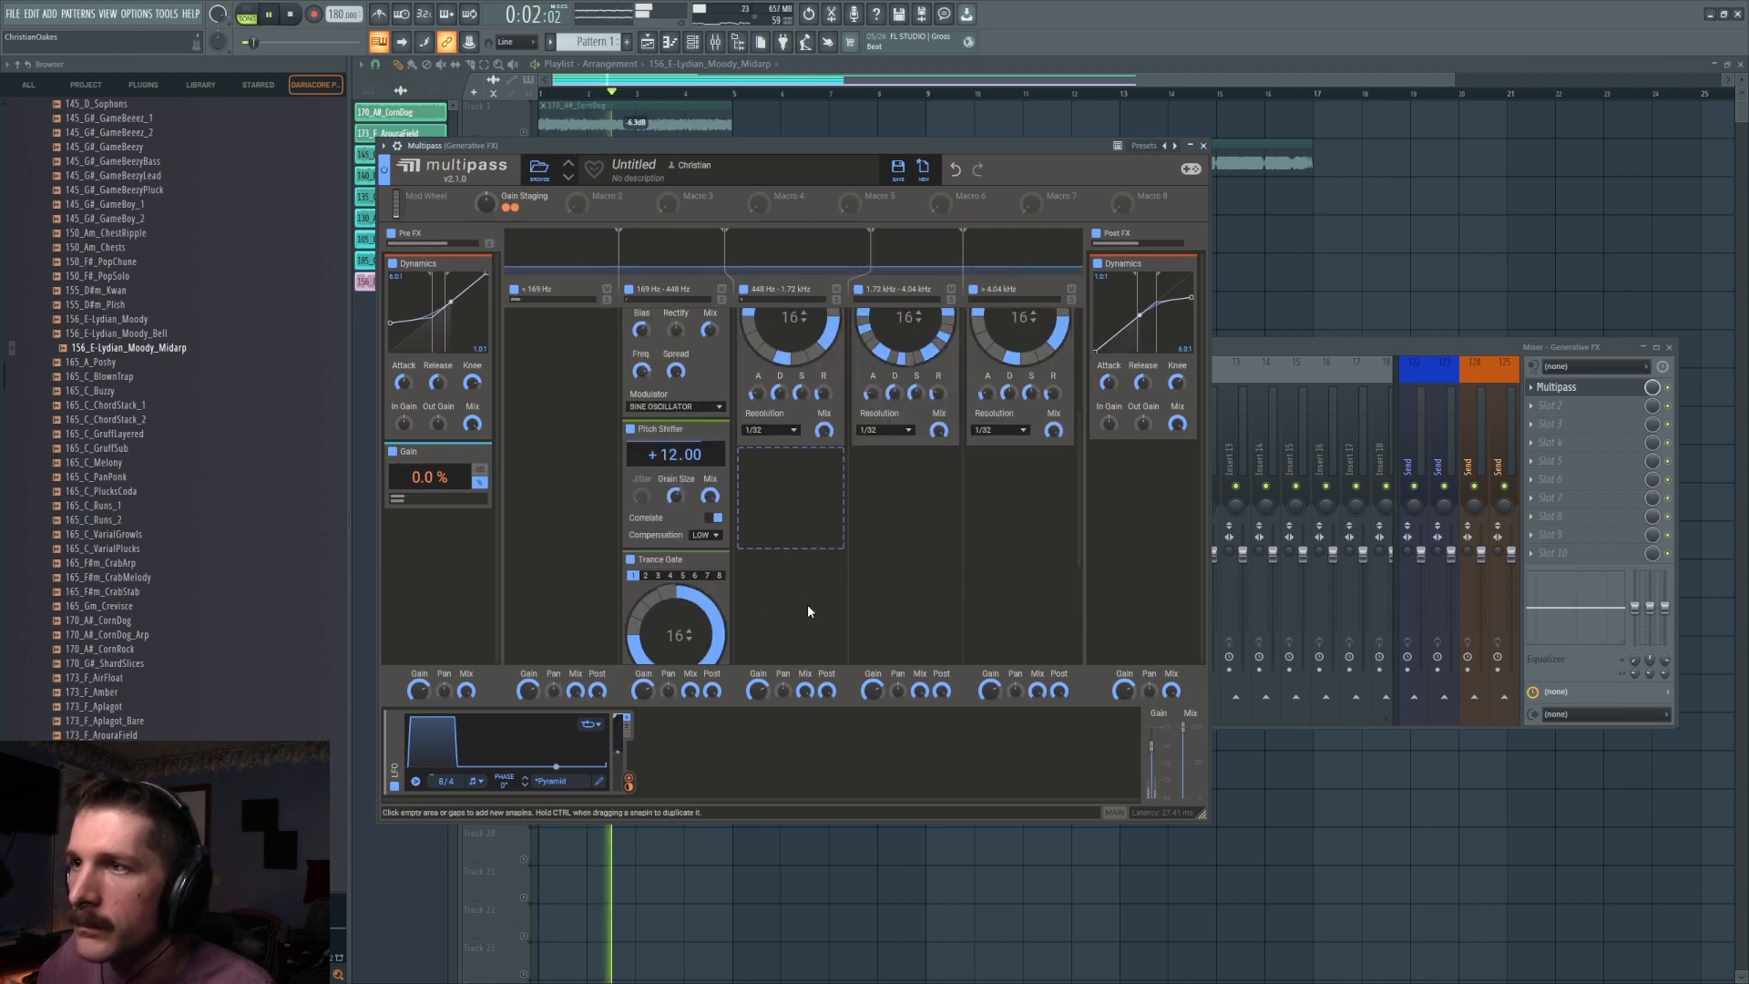
scroll(807, 610, up, 5)
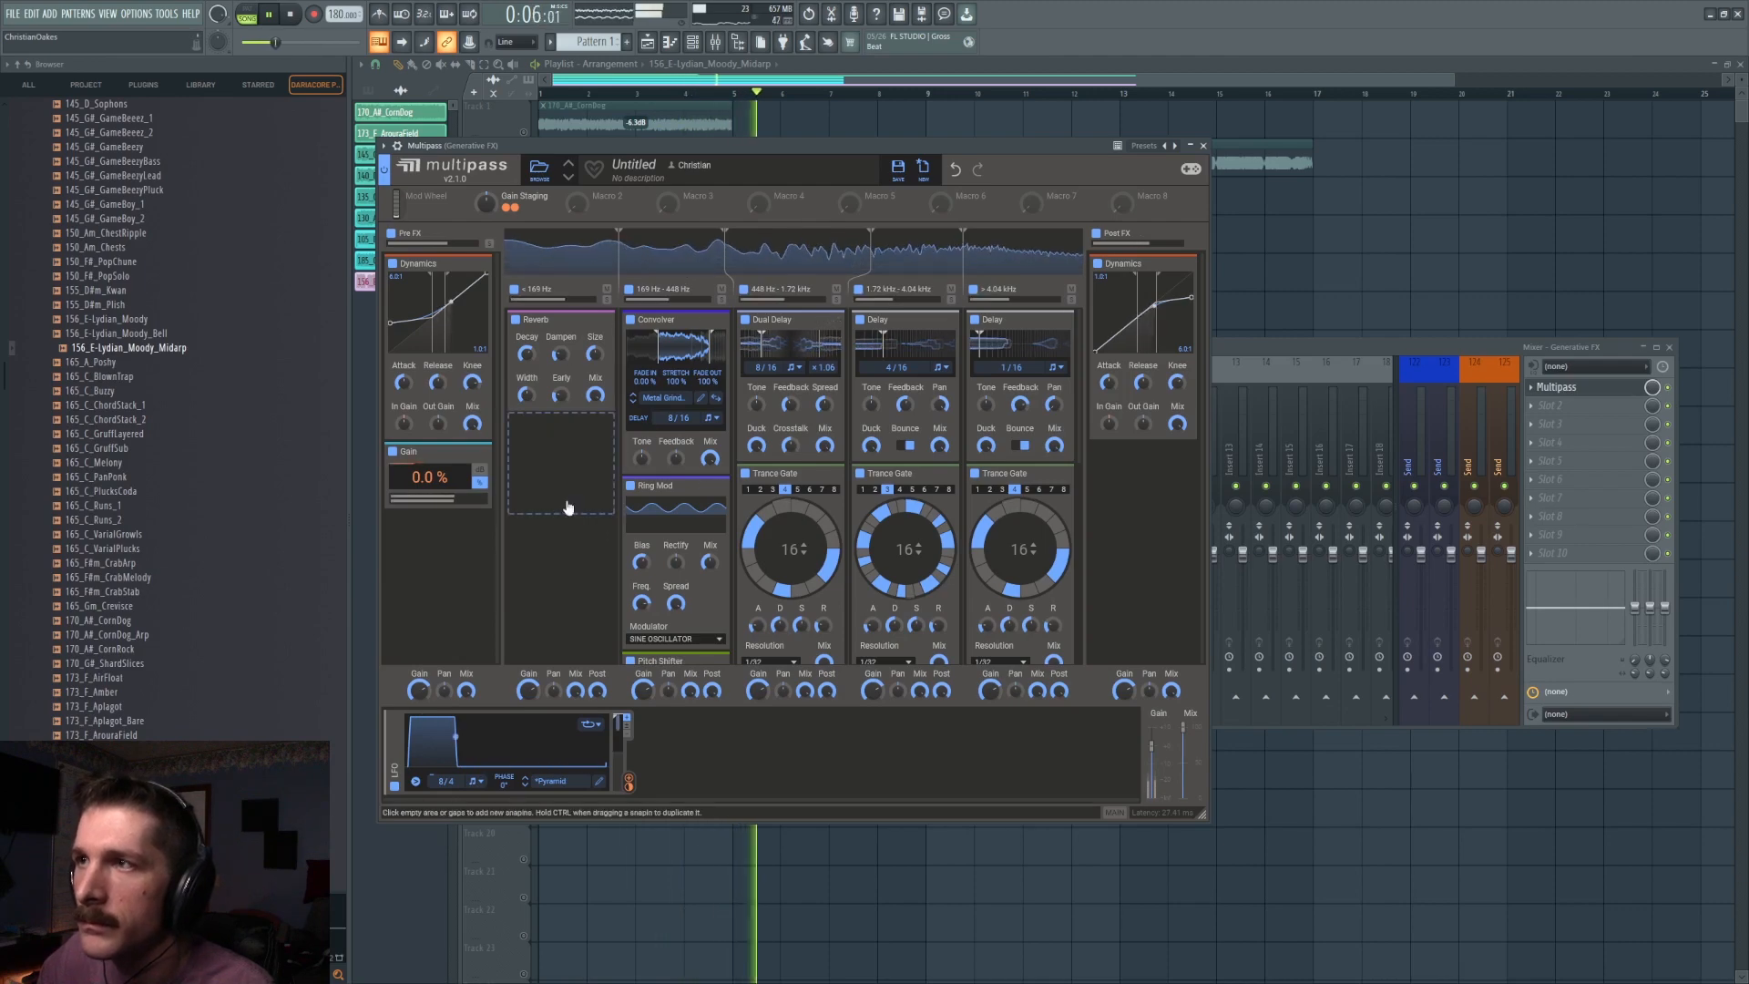
key(space)
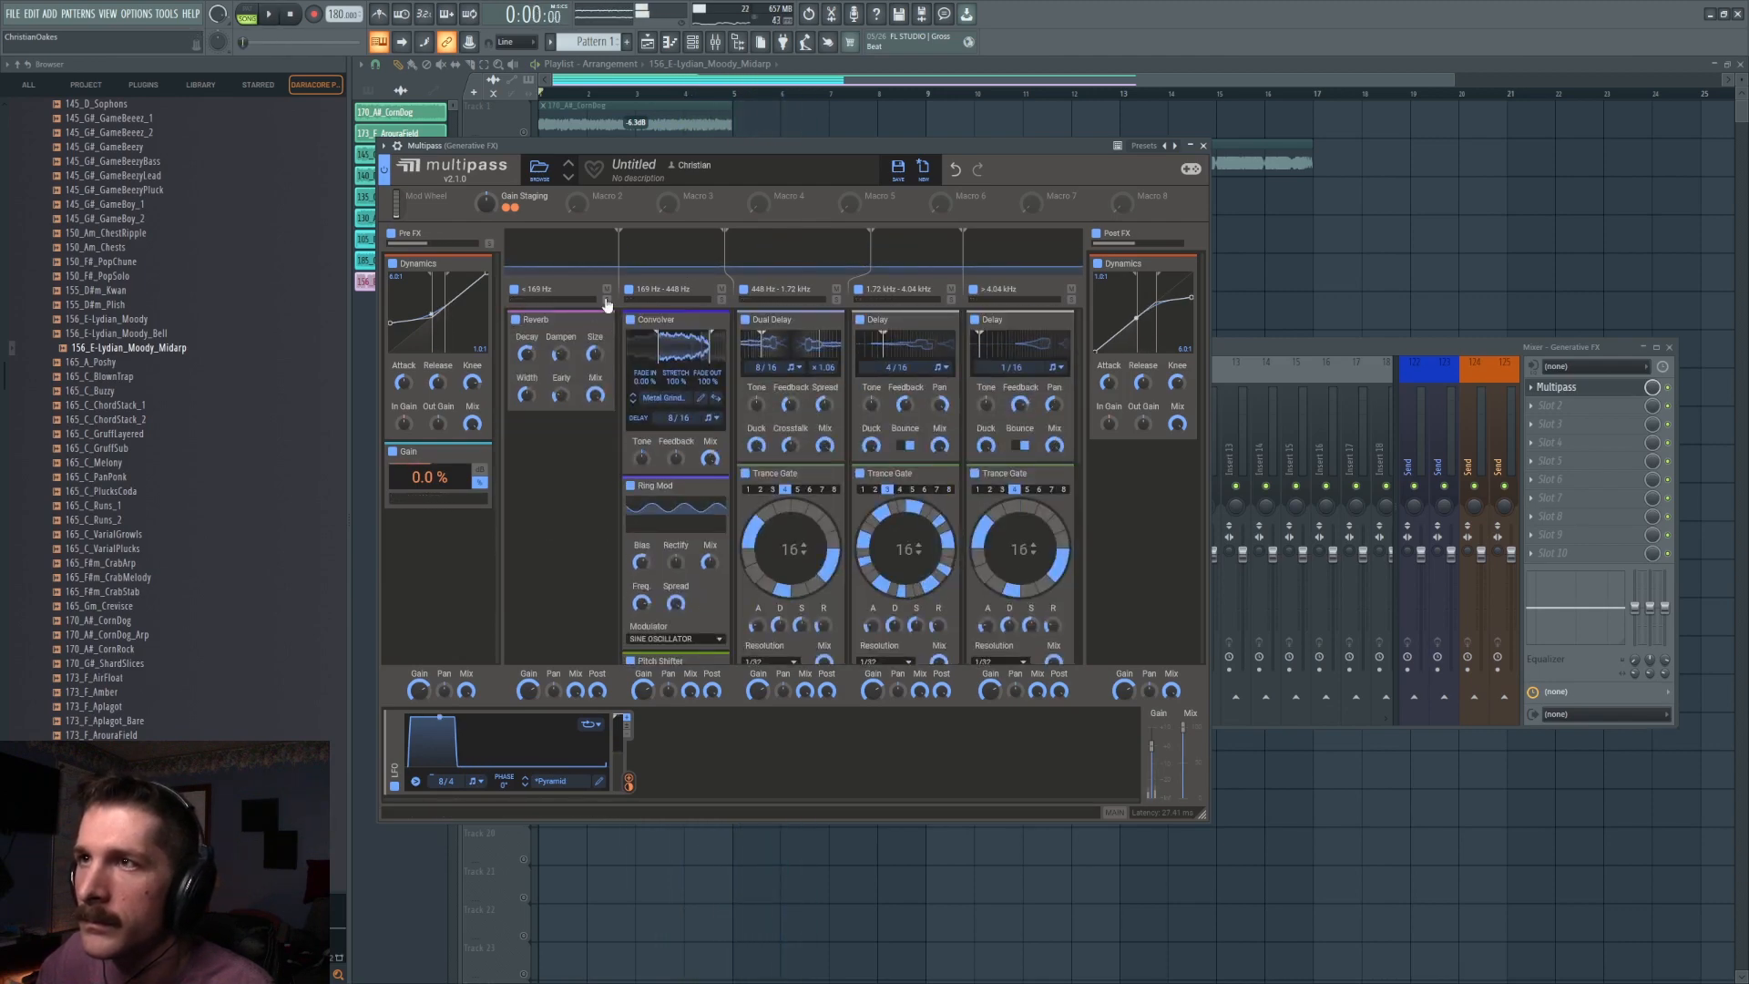
Solo the band below 169 Hz and add a Stereo effect and an Overdrive Distortion after its Reverb.
click(554, 487)
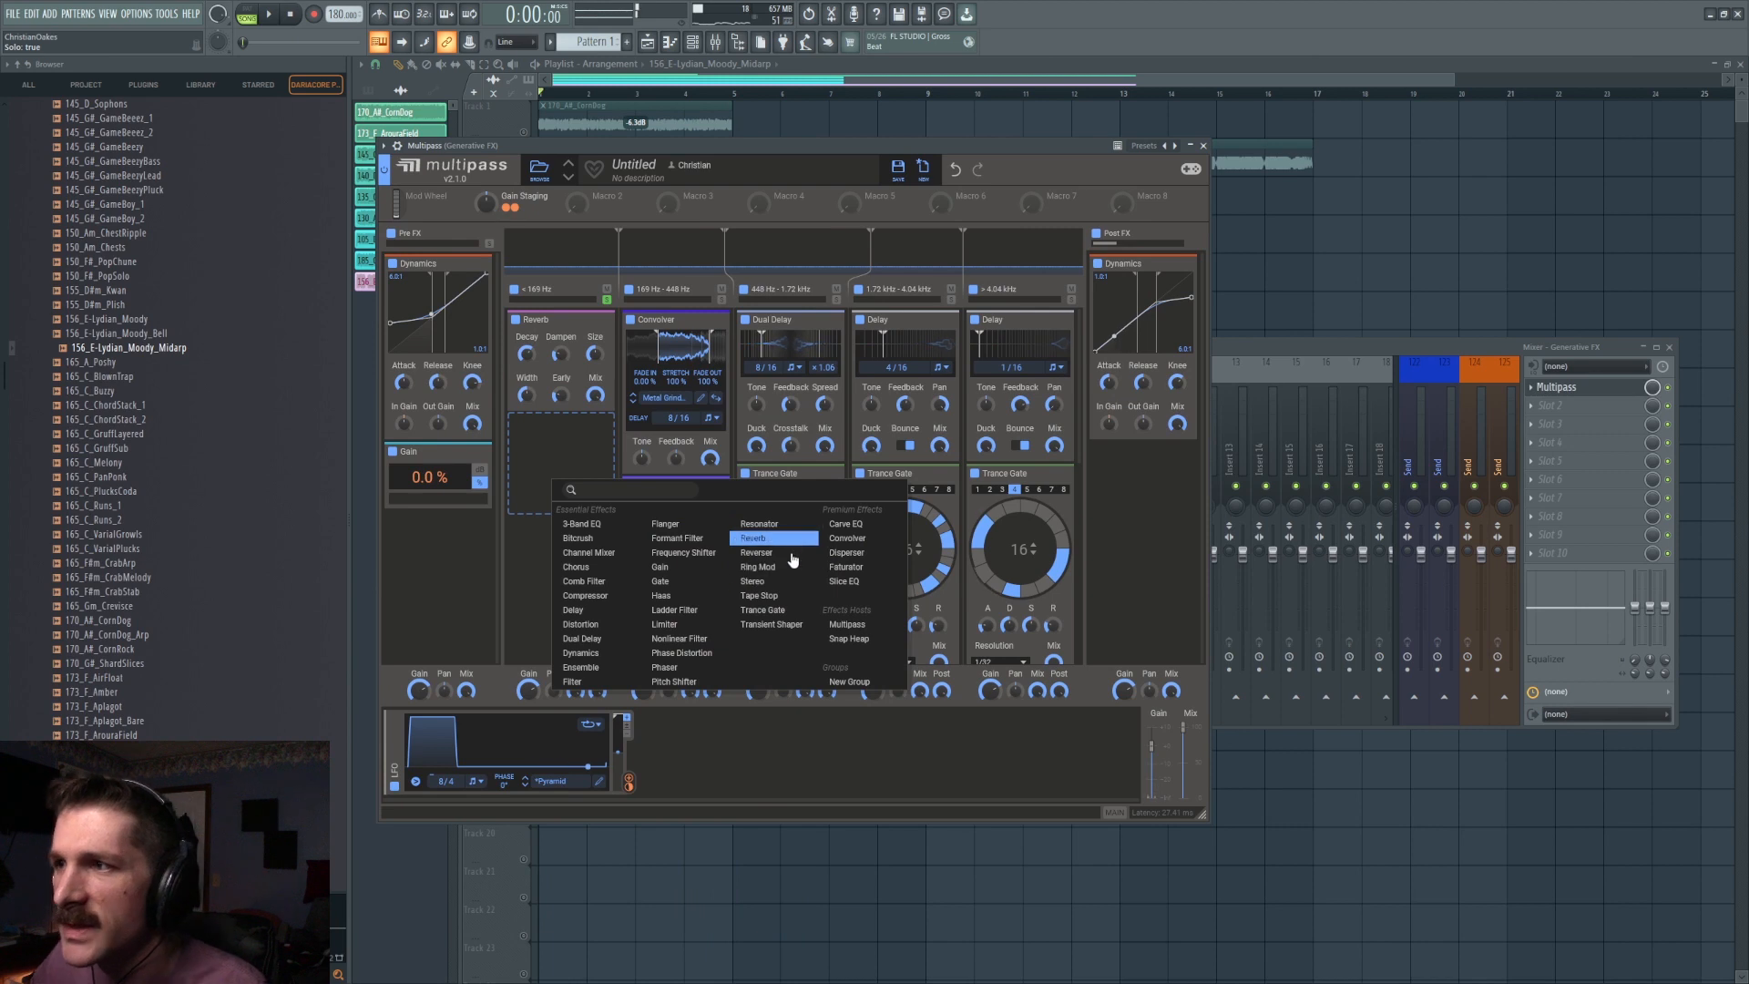
click(753, 581)
click(583, 544)
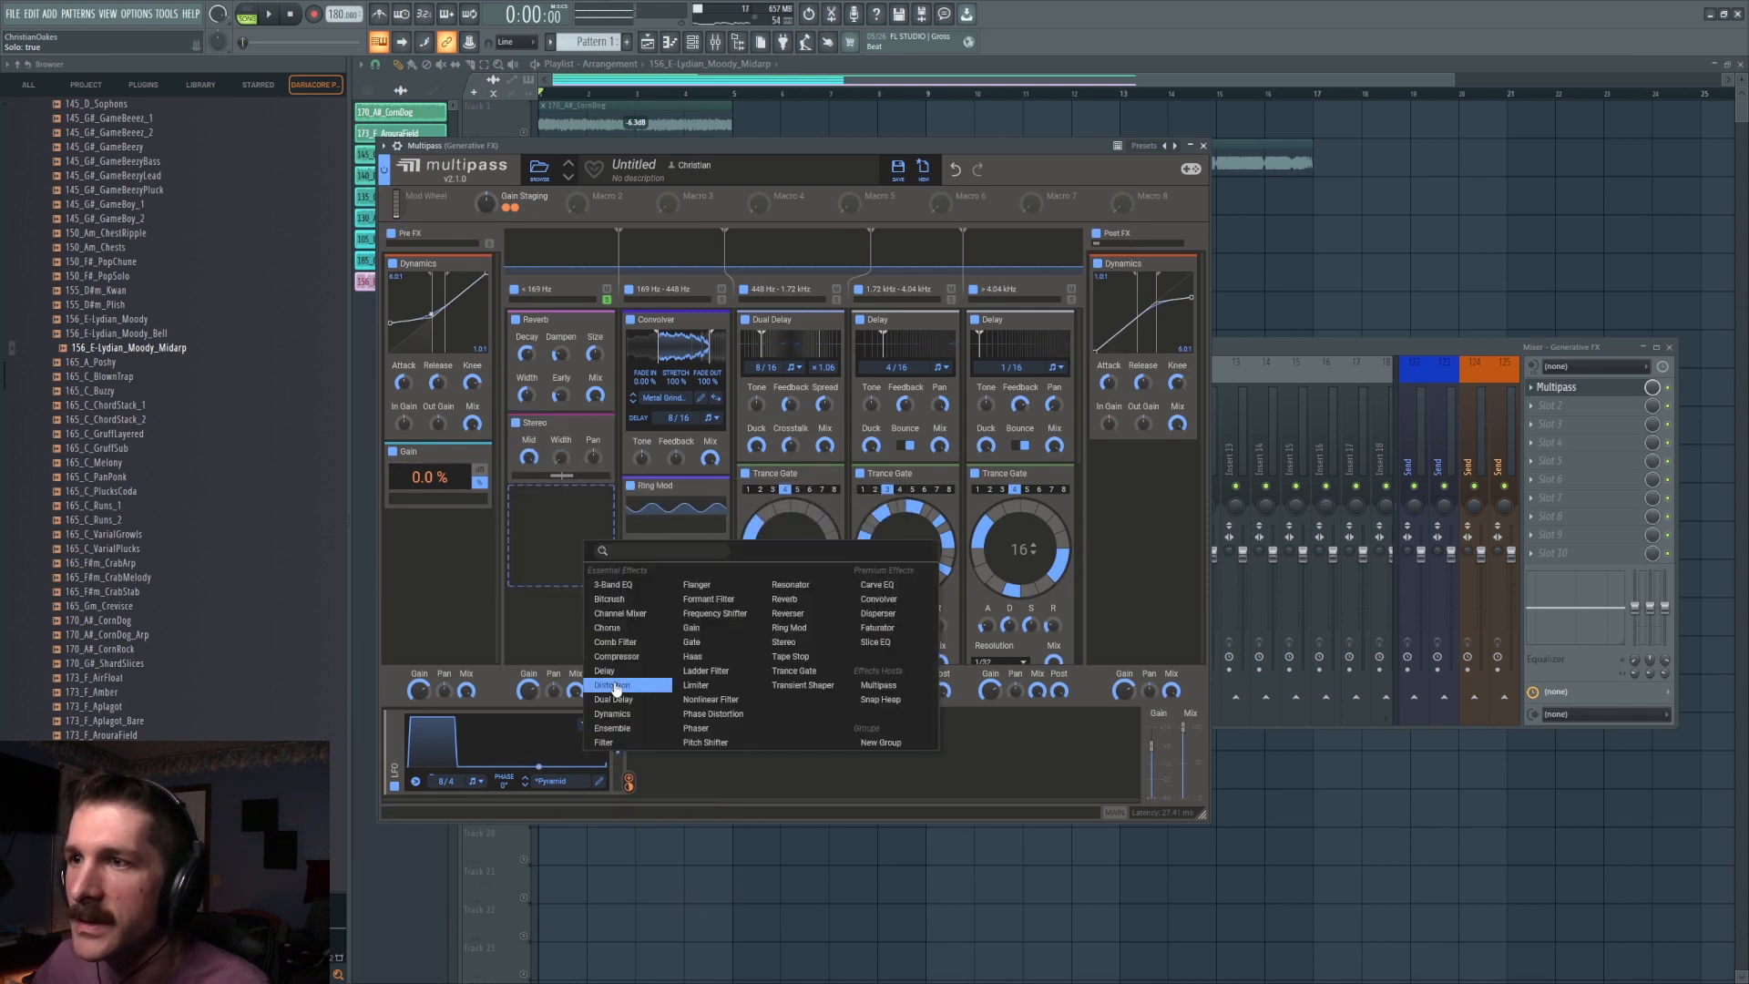
click(623, 690)
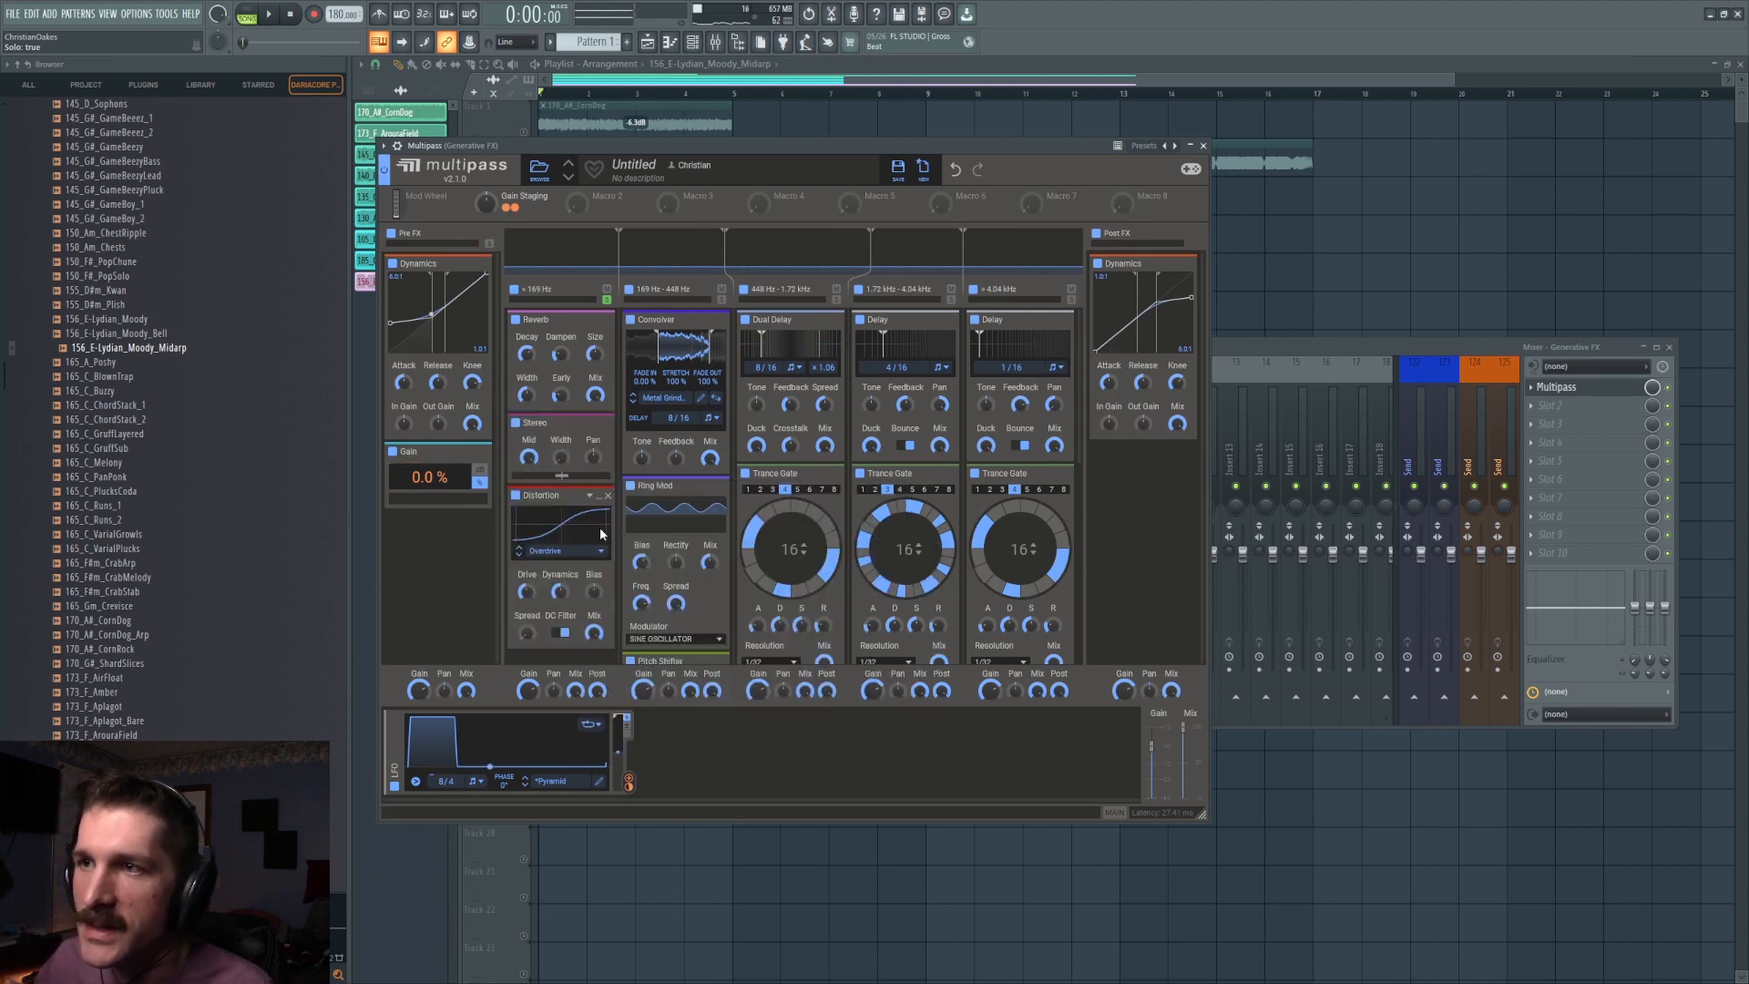
key(space)
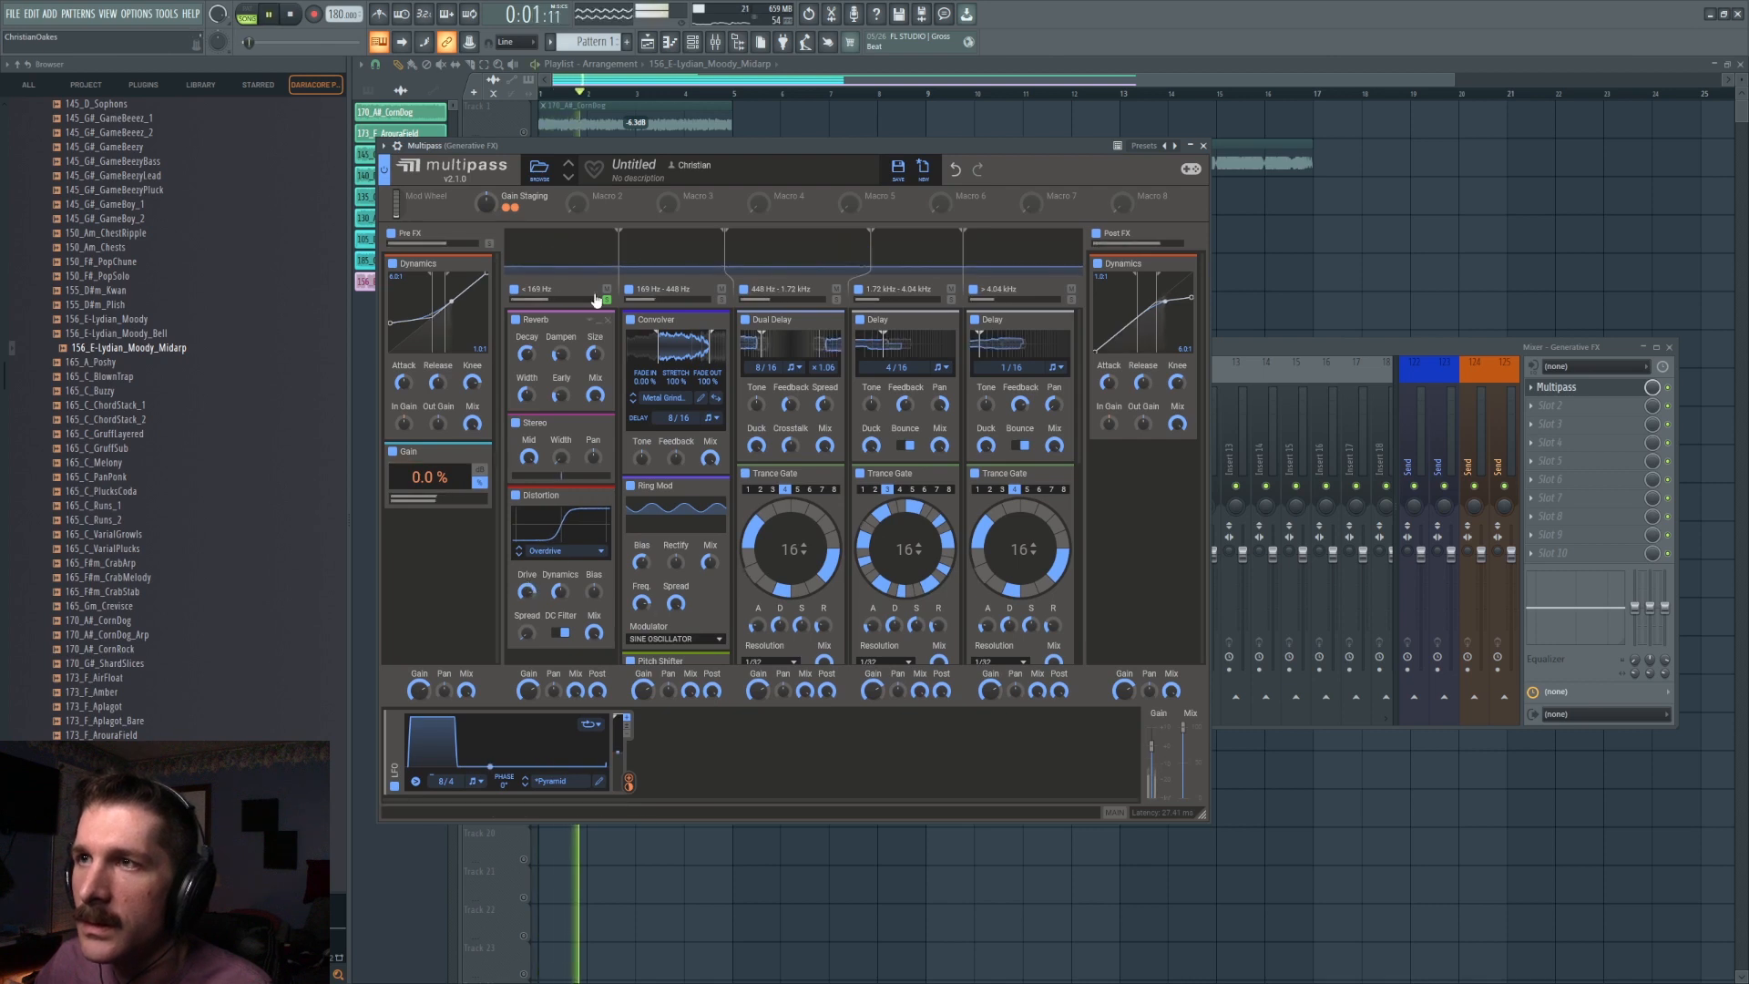
Add a low-pass Filter below the Distortion in the lowest band and tune its cutoff by ear.
scroll(555, 583, down, 4)
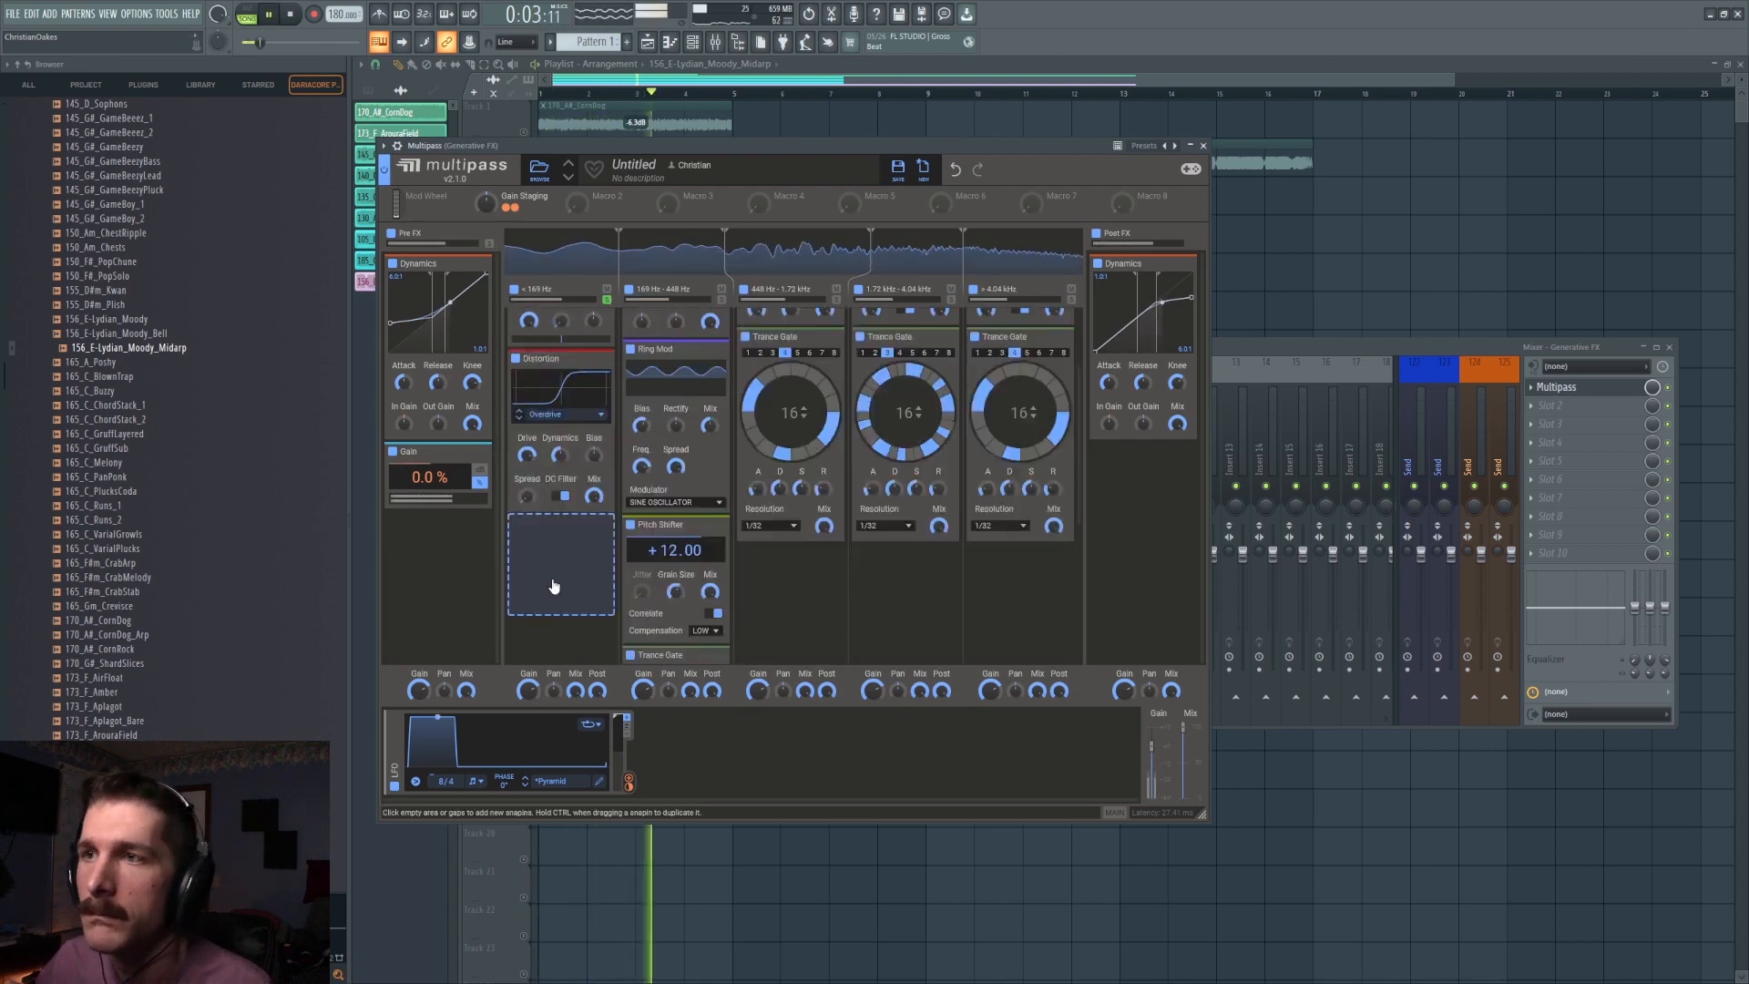
key(space)
click(578, 479)
click(605, 685)
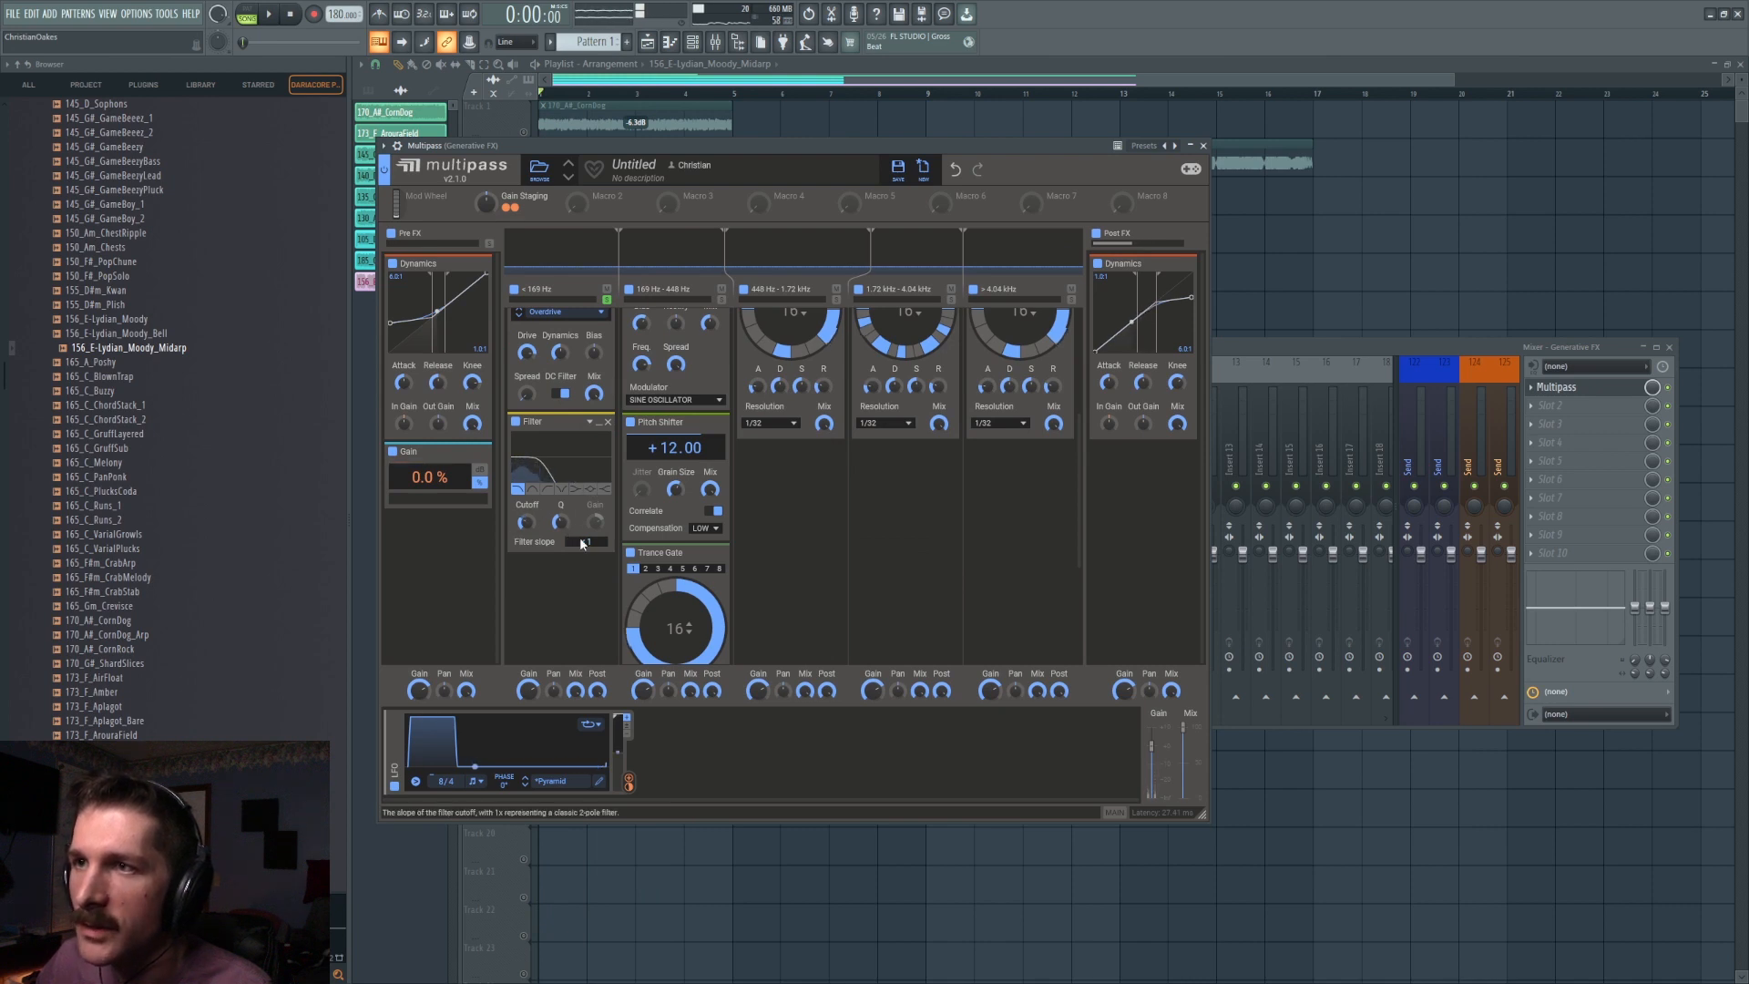
key(space)
drag(531, 528, 533, 521)
key(space)
ctrl+drag(560, 421, 555, 571)
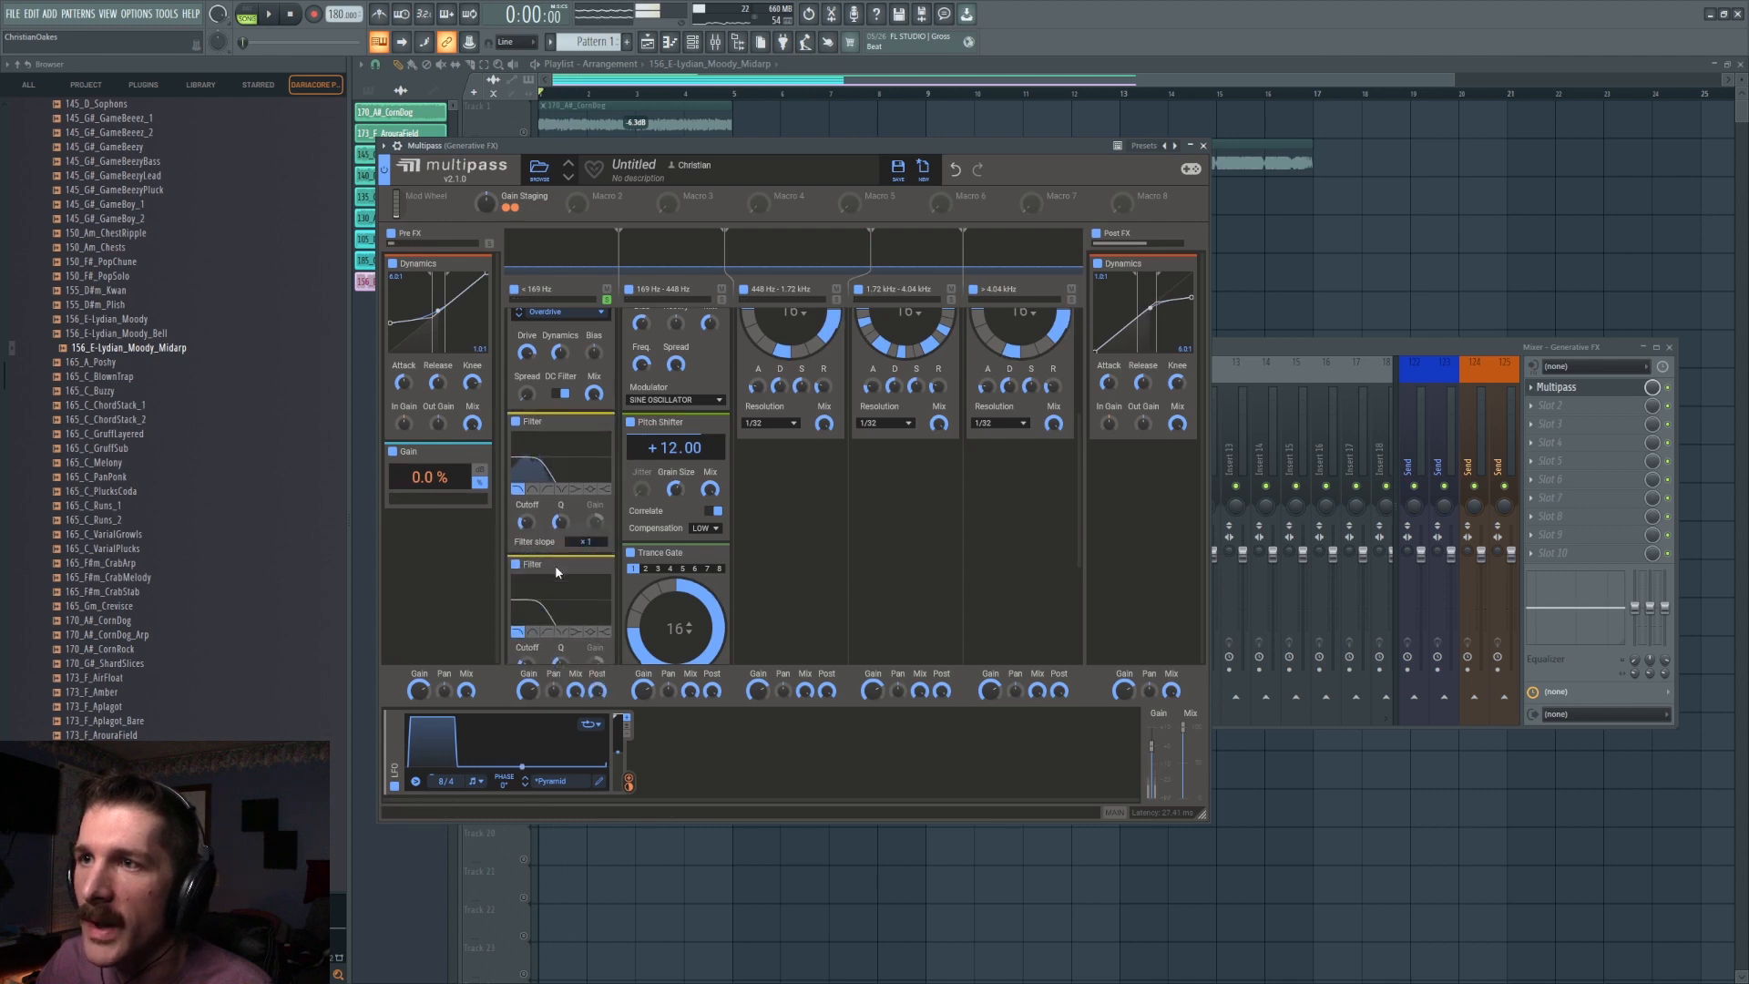
scroll(552, 556, down, 3)
click(608, 428)
Add a 3-Band EQ below the Filter in the lowest band and reduce its low and mid levels.
click(570, 480)
click(605, 510)
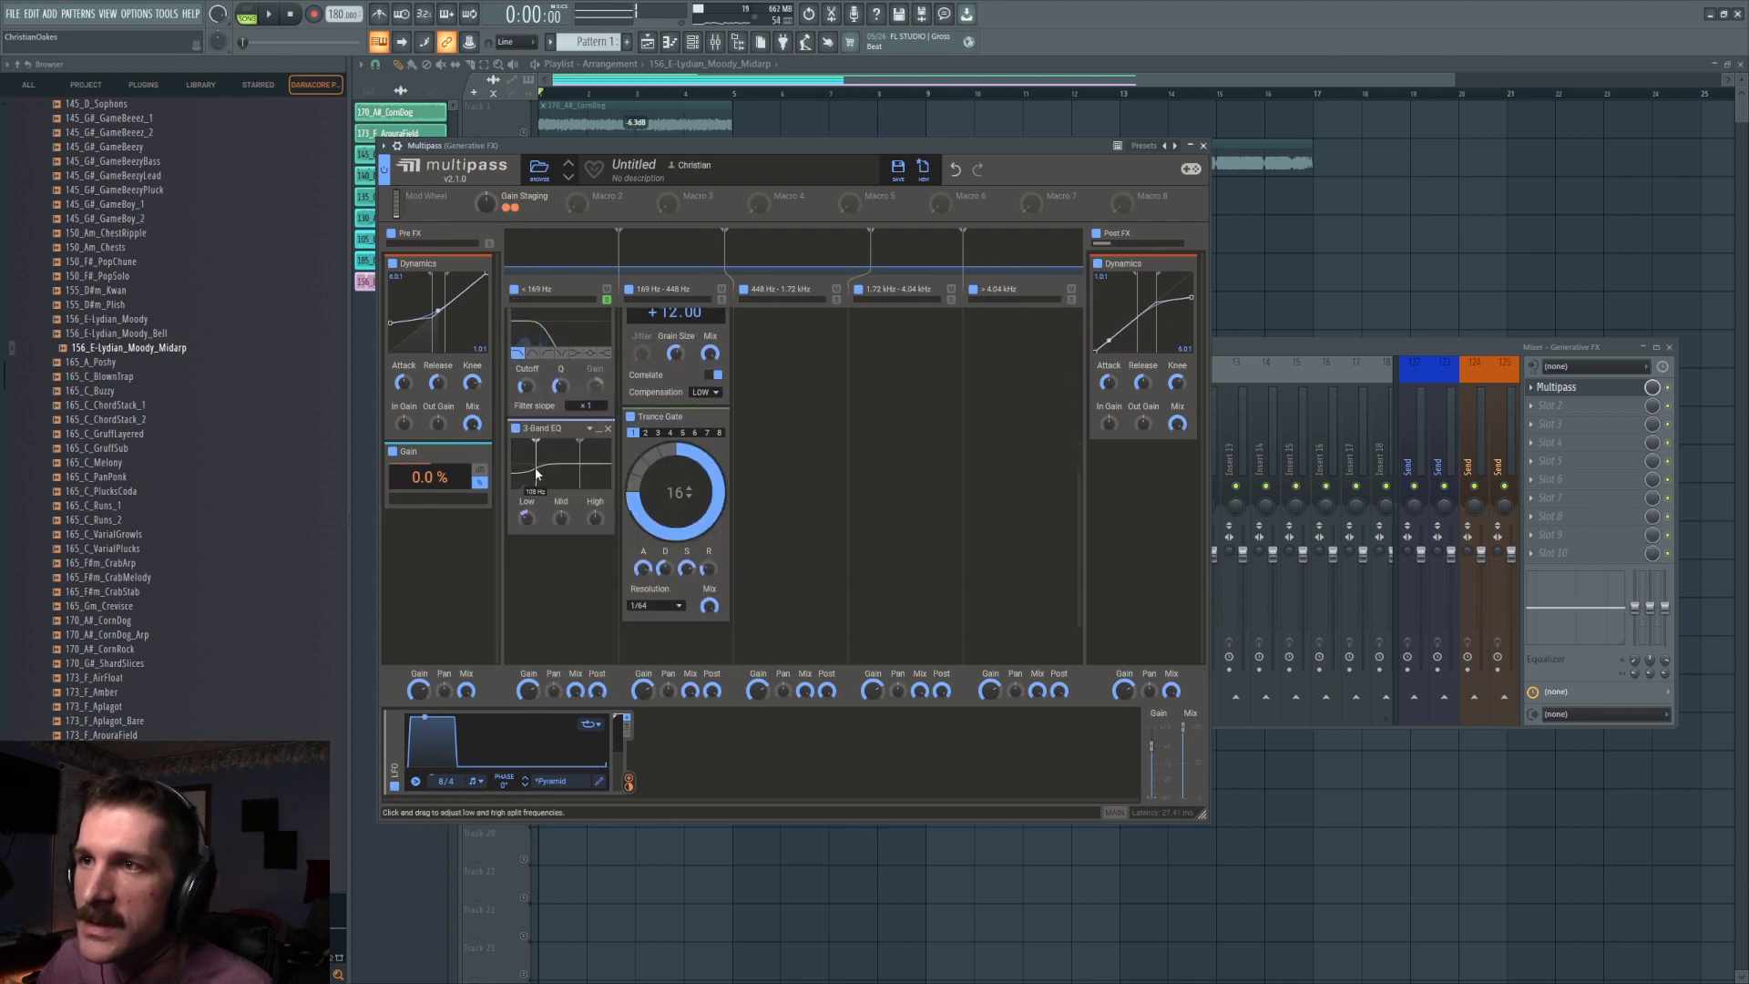
key(space)
drag(561, 518, 561, 528)
Unsolo the lowest band and copy the Trance Gate from the 169–448 Hz band below its 3-Band EQ.
click(606, 299)
scroll(672, 339, down, 2)
ctrl+drag(671, 333, 552, 518)
Audition the full multiband chain while reviewing the effects stacked in every band.
scroll(571, 529, down, 2)
scroll(577, 523, up, 3)
scroll(654, 524, down, 3)
scroll(804, 569, up, 3)
scroll(804, 569, down, 3)
scroll(805, 568, up, 2)
scroll(805, 570, down, 2)
scroll(802, 567, up, 4)
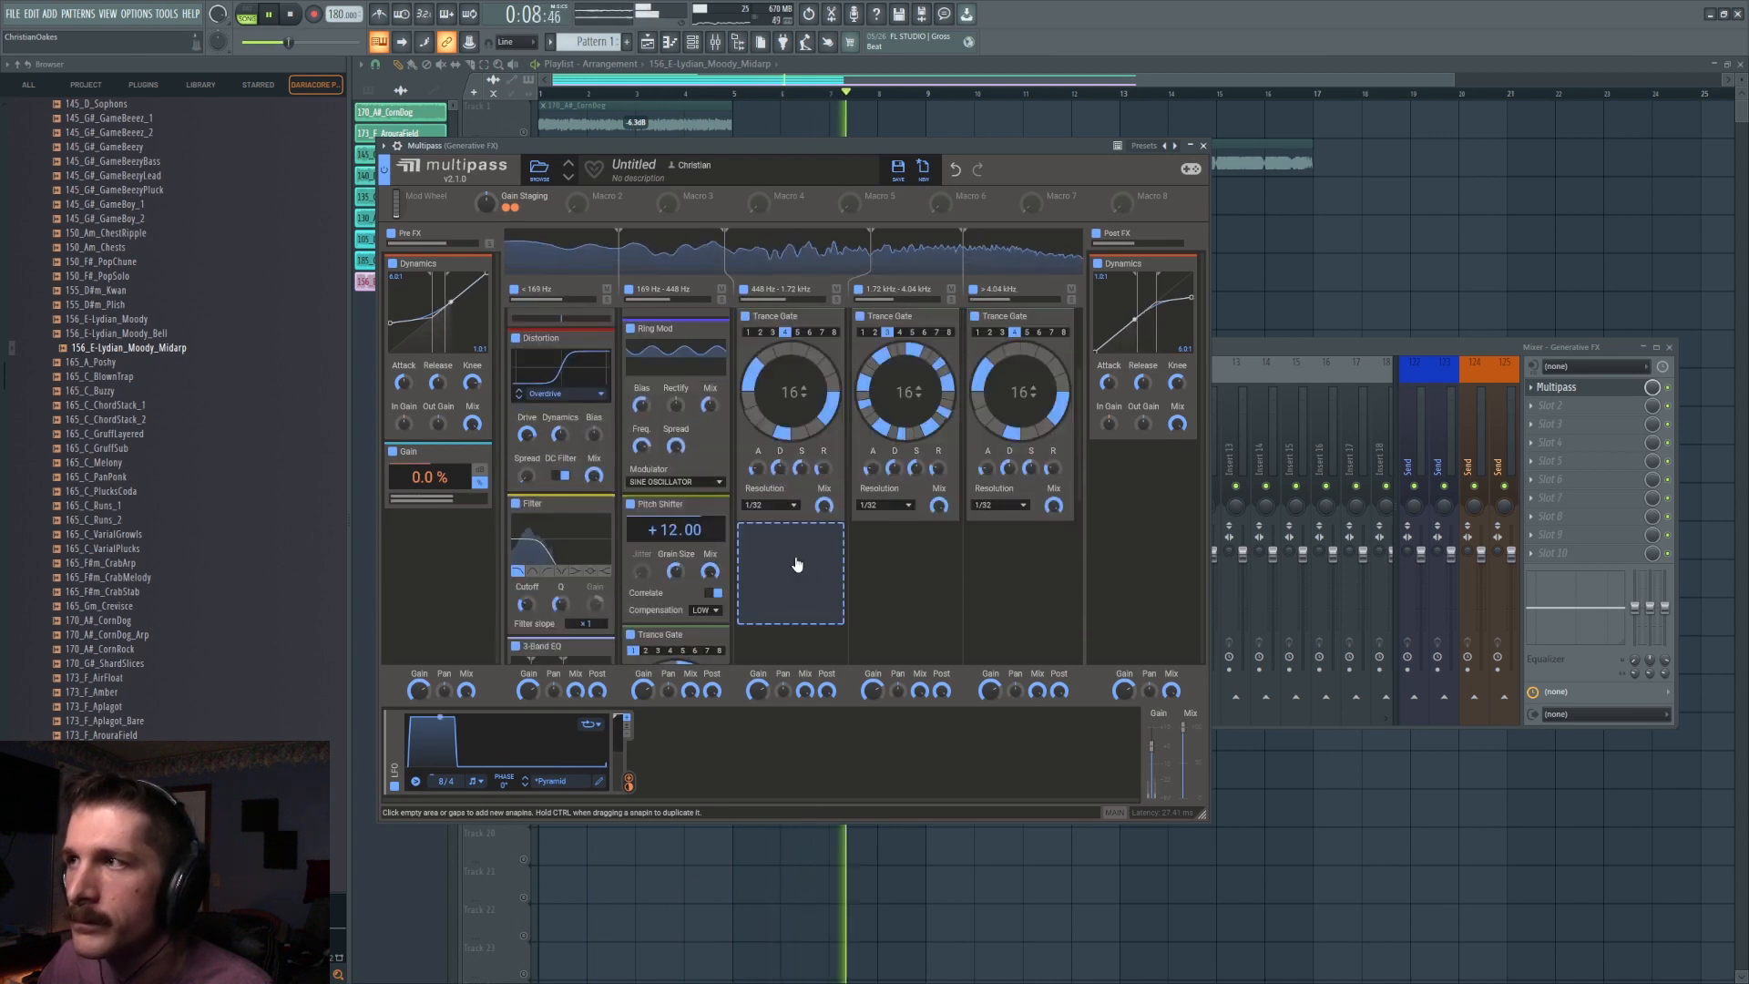
scroll(879, 569, up, 2)
scroll(879, 568, down, 4)
scroll(879, 568, up, 2)
key(space)
click(877, 570)
key(Escape)
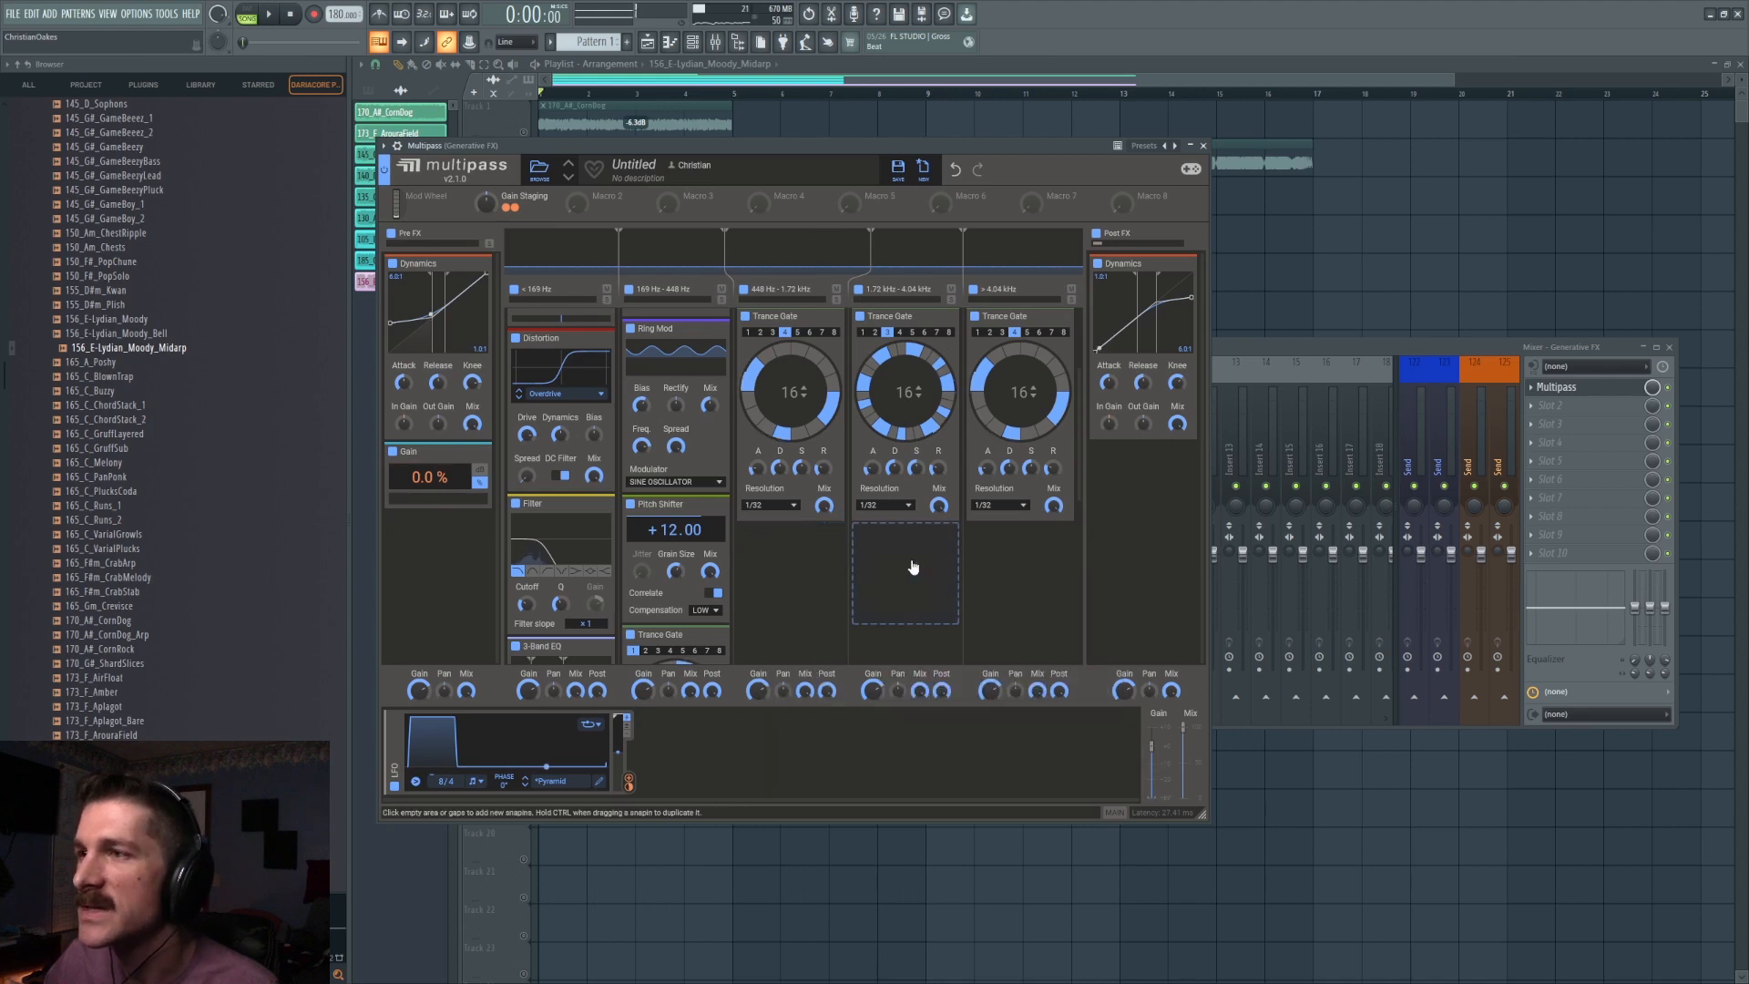
click(824, 611)
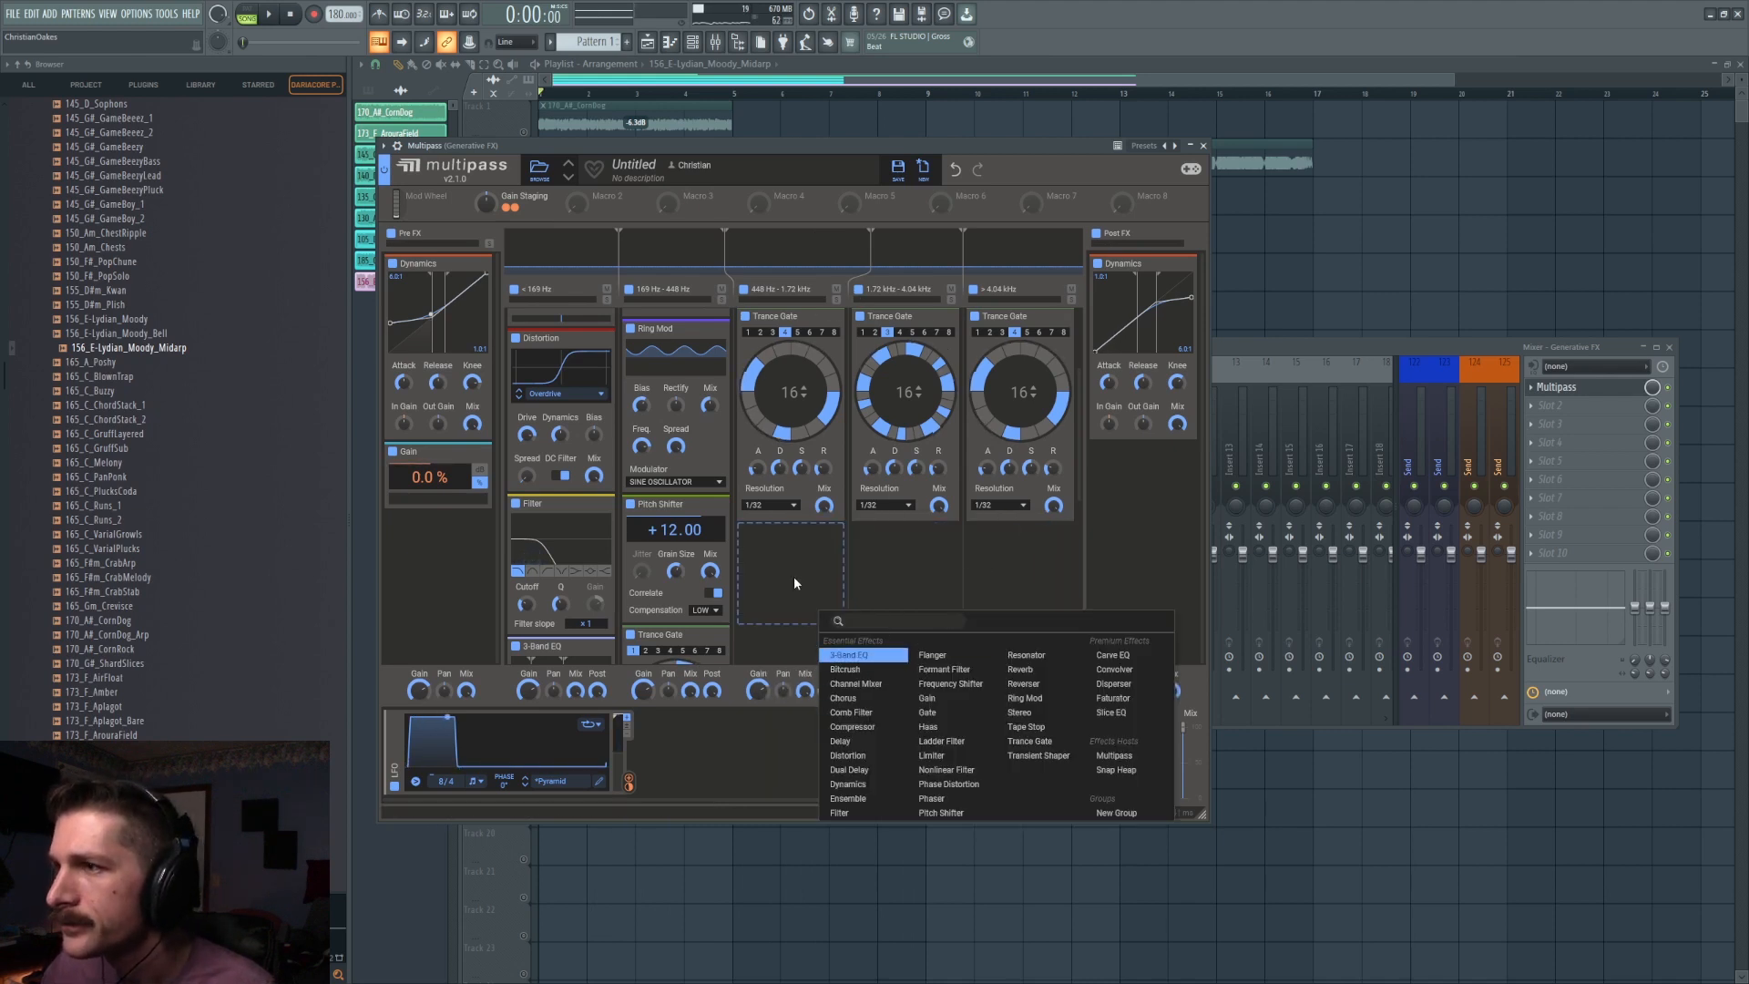
key(Escape)
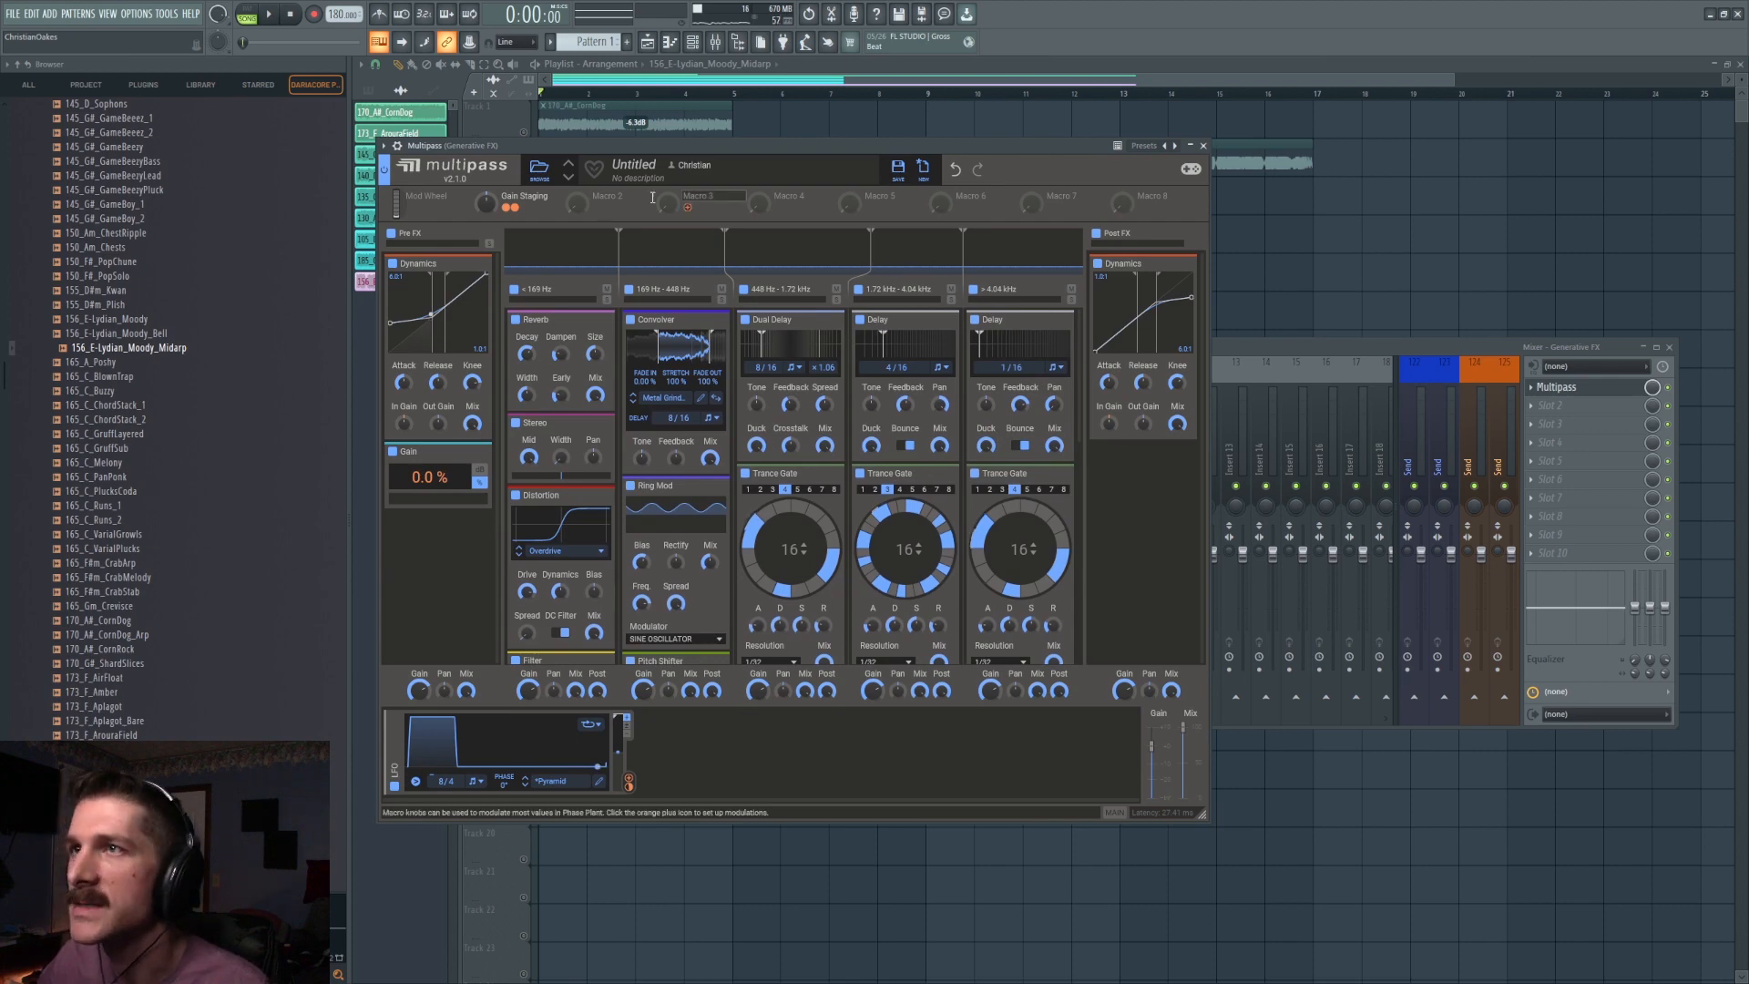
scroll(792, 501, down, 3)
click(791, 505)
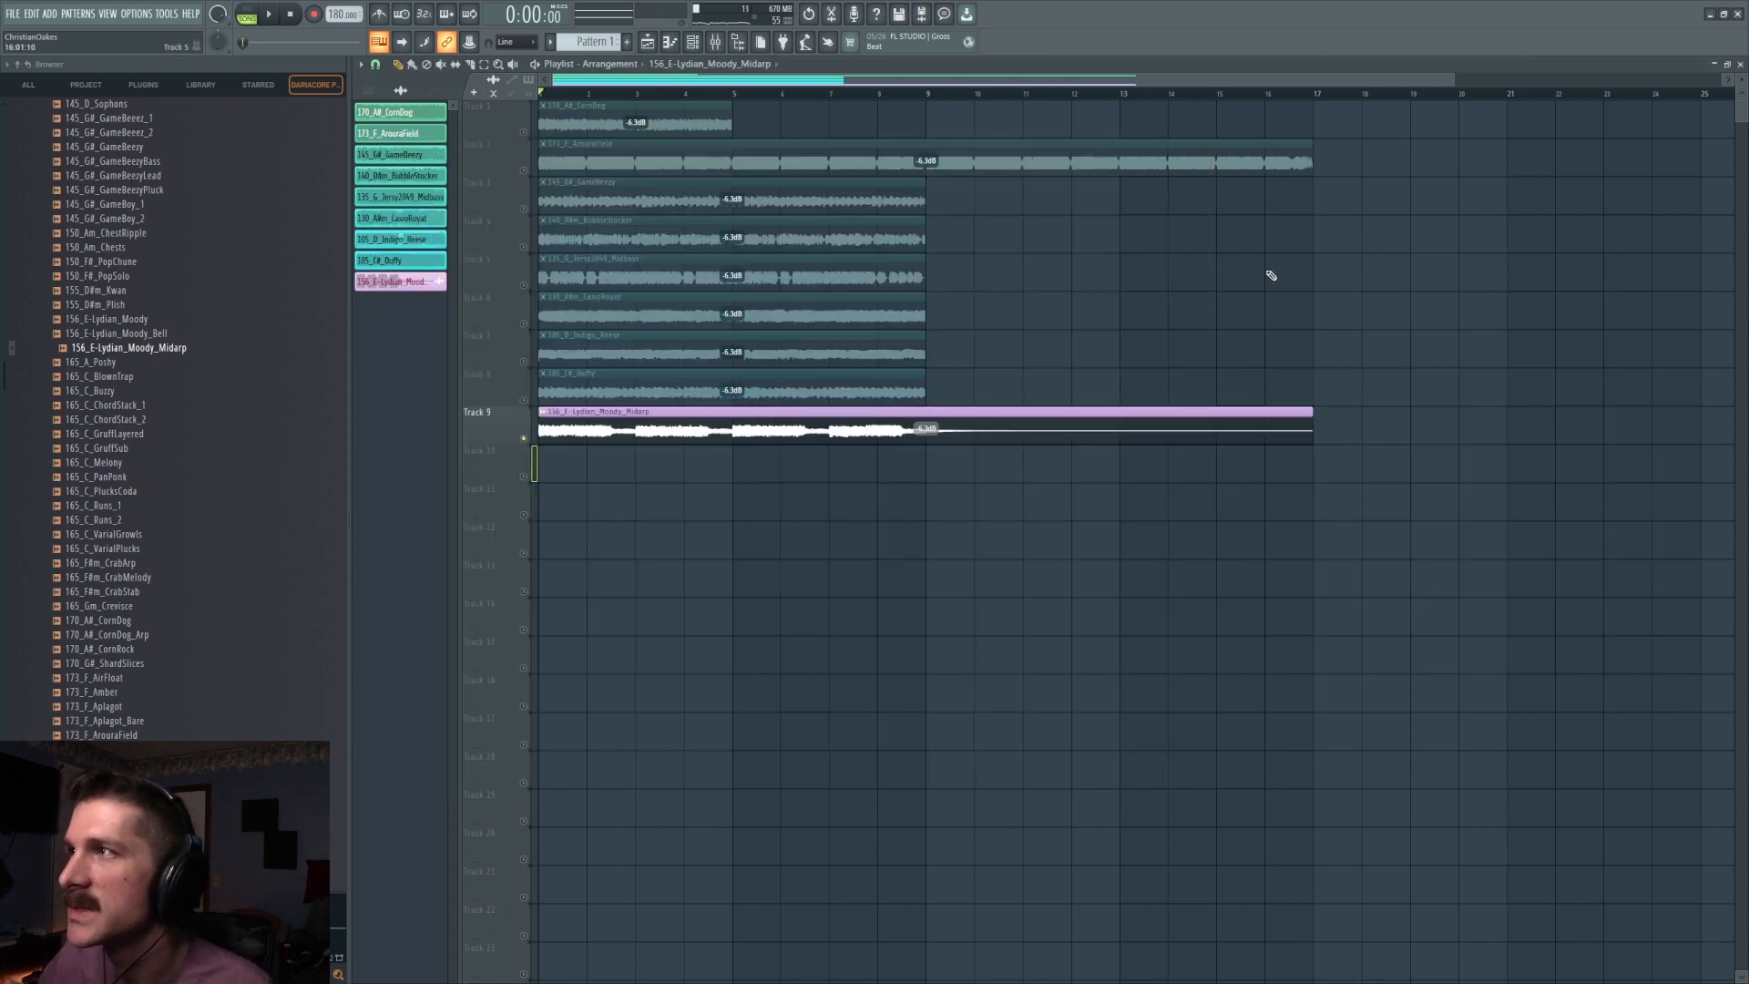
Solo track 5 and audition its loop through the full Multipass chain on the Generative FX channel.
click(593, 279)
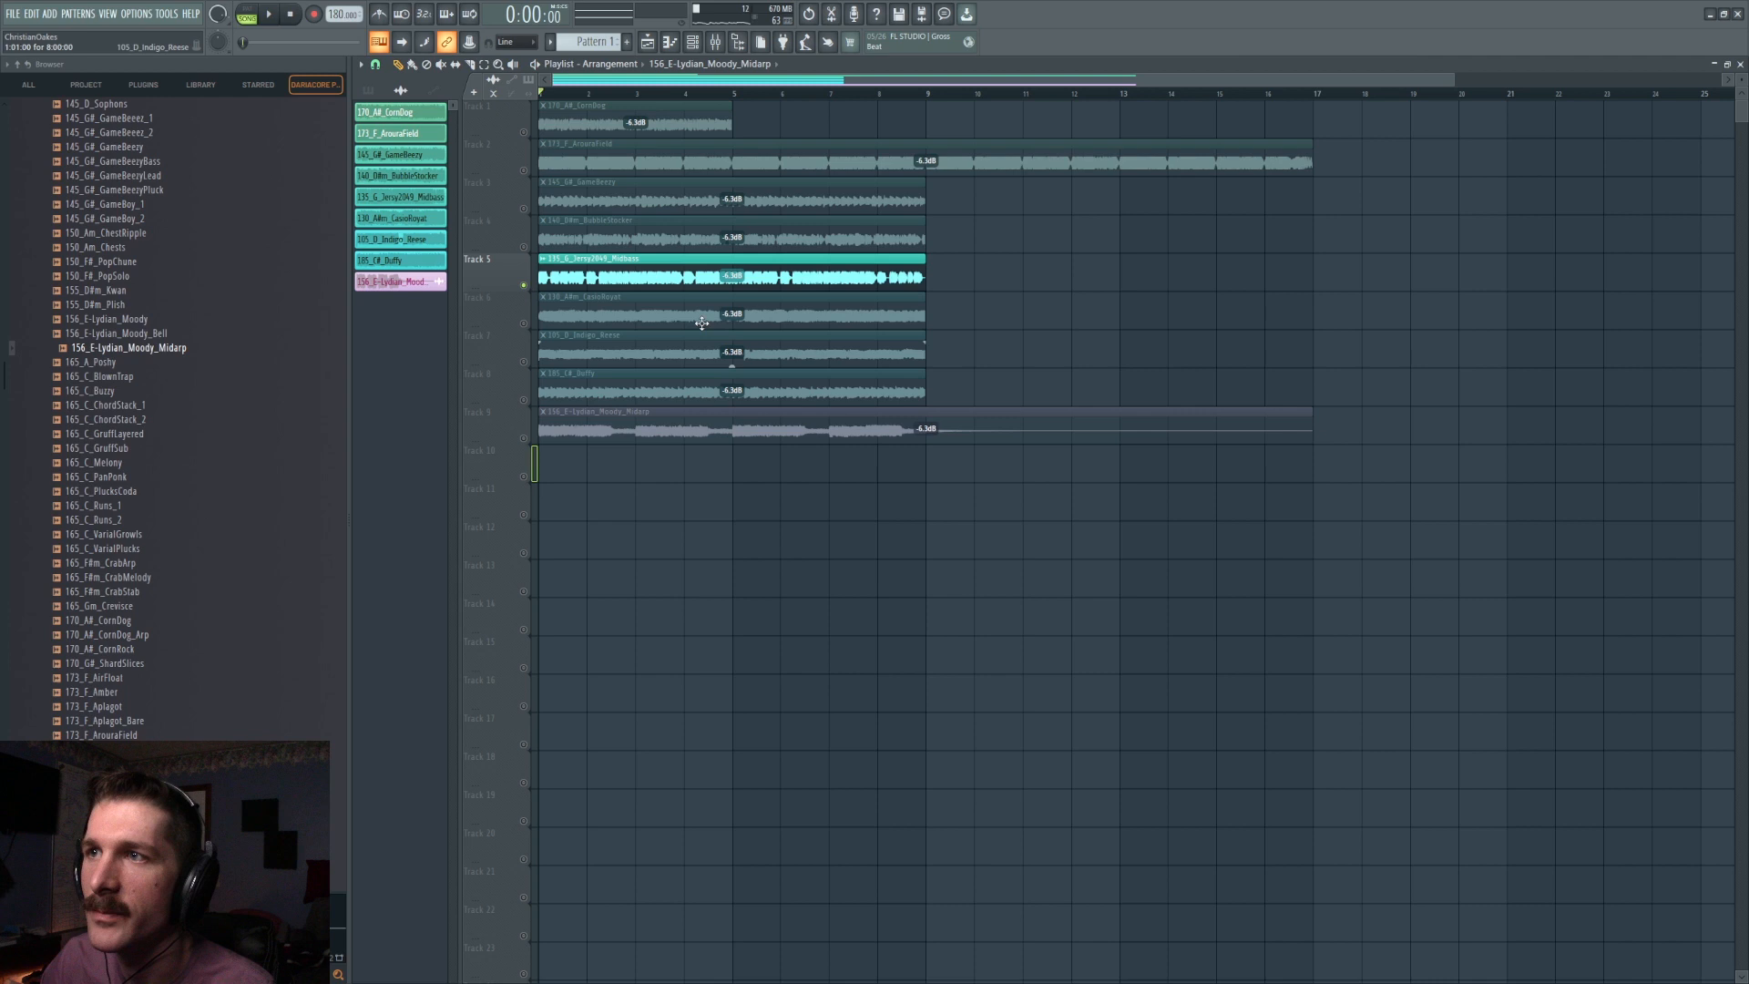
click(740, 45)
click(1581, 391)
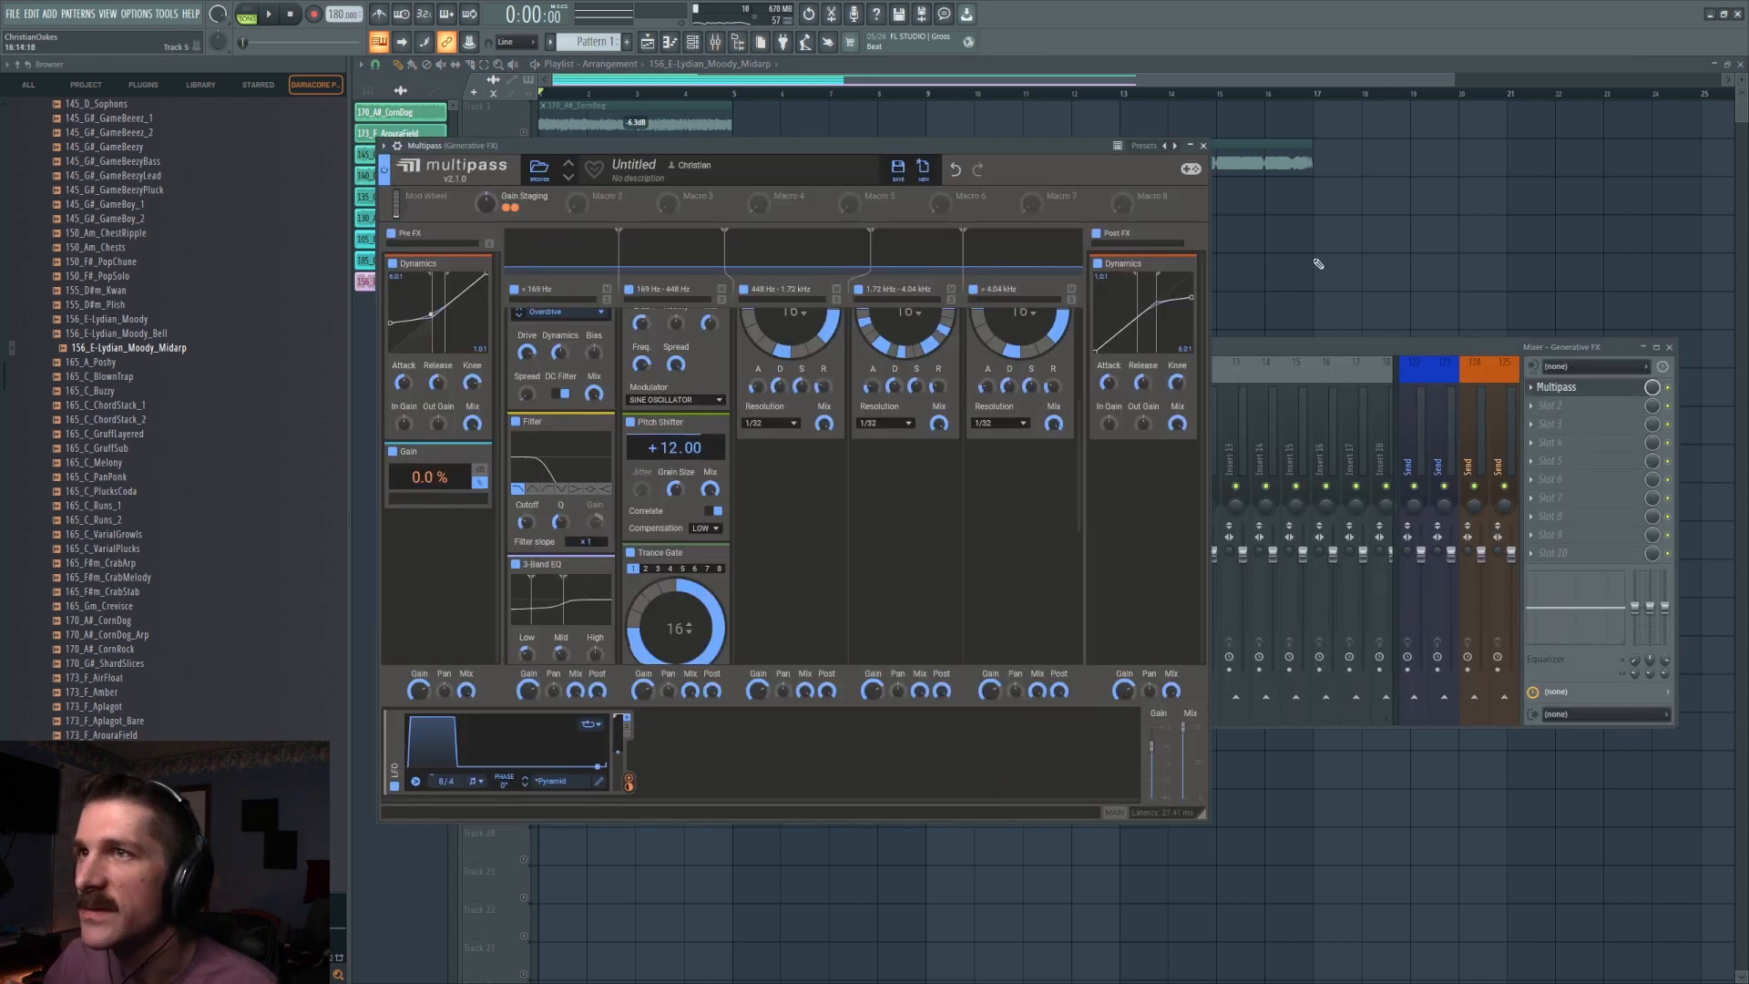
scroll(911, 496, up, 5)
scroll(908, 373, up, 1)
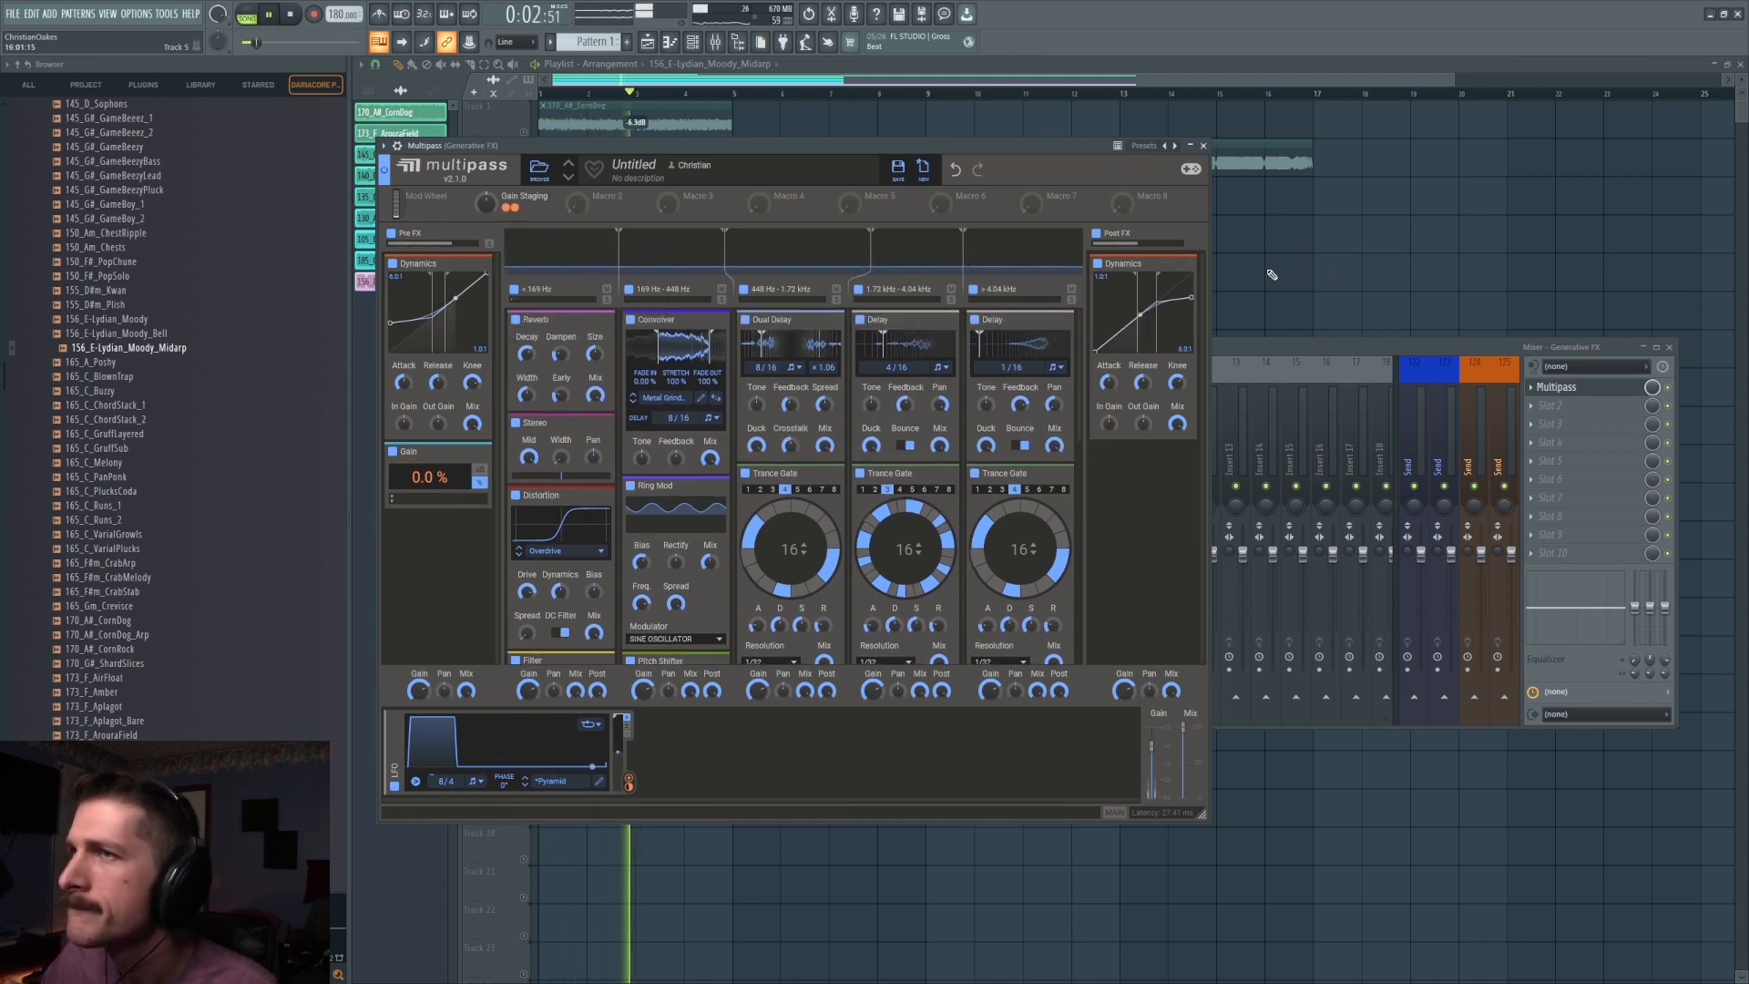
click(1272, 274)
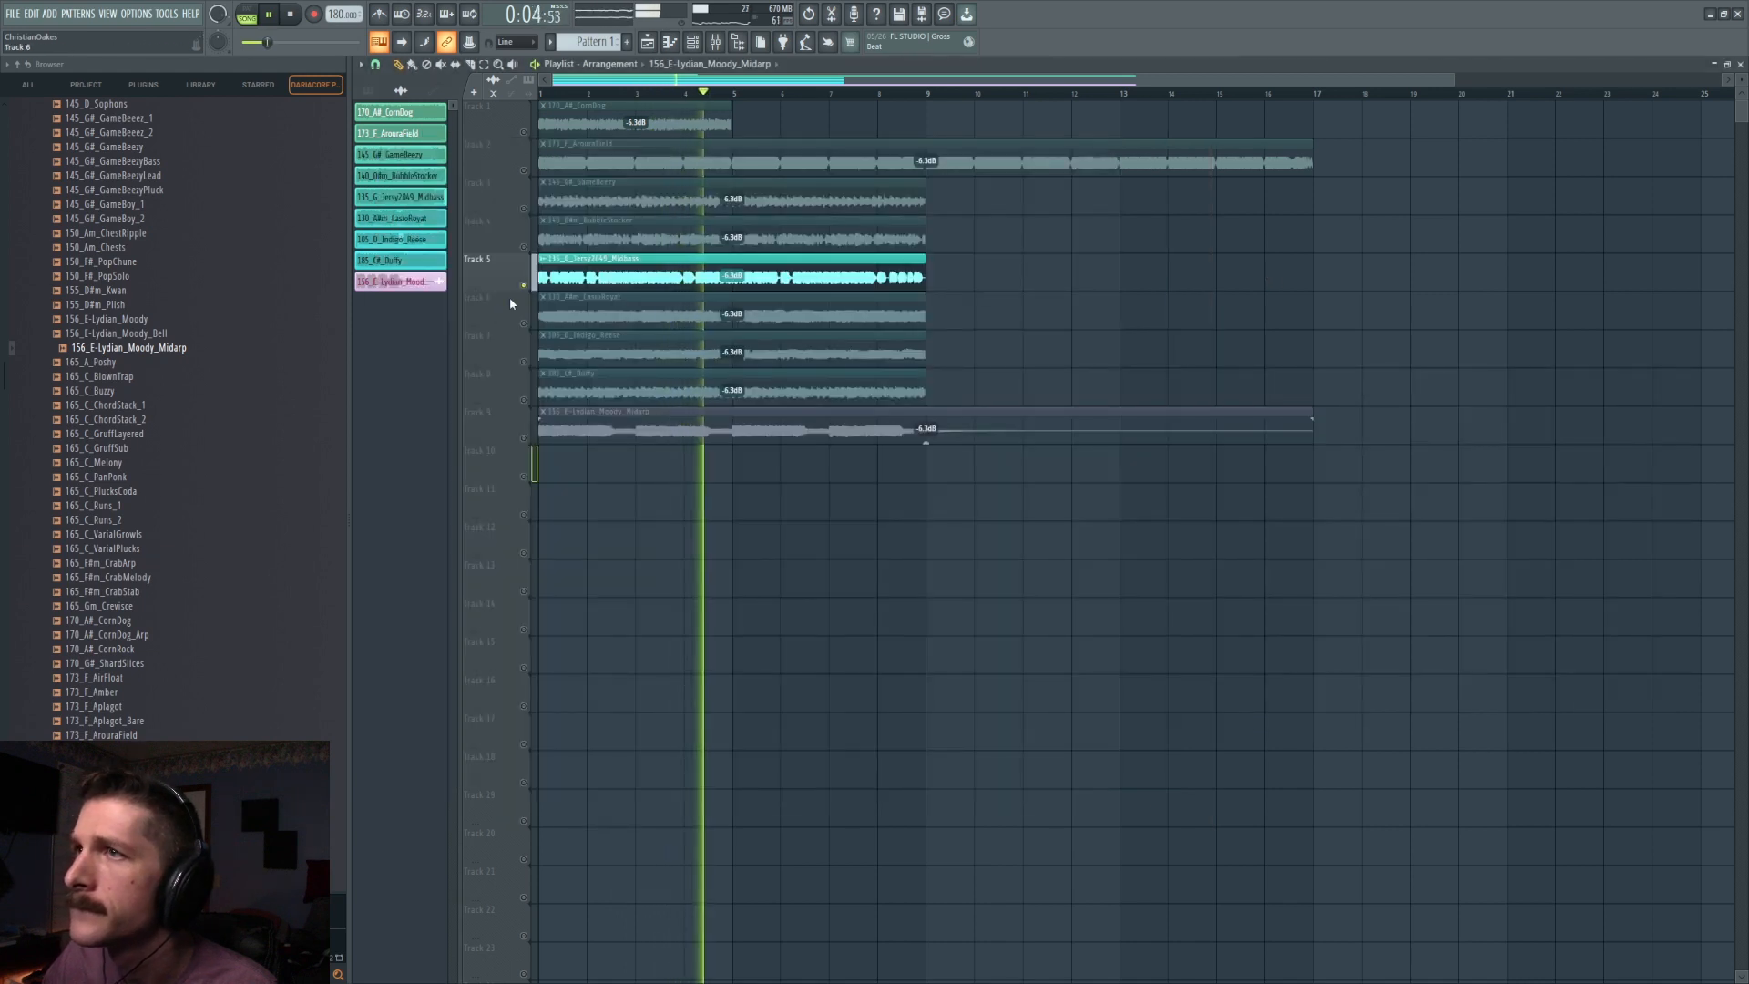
key(space)
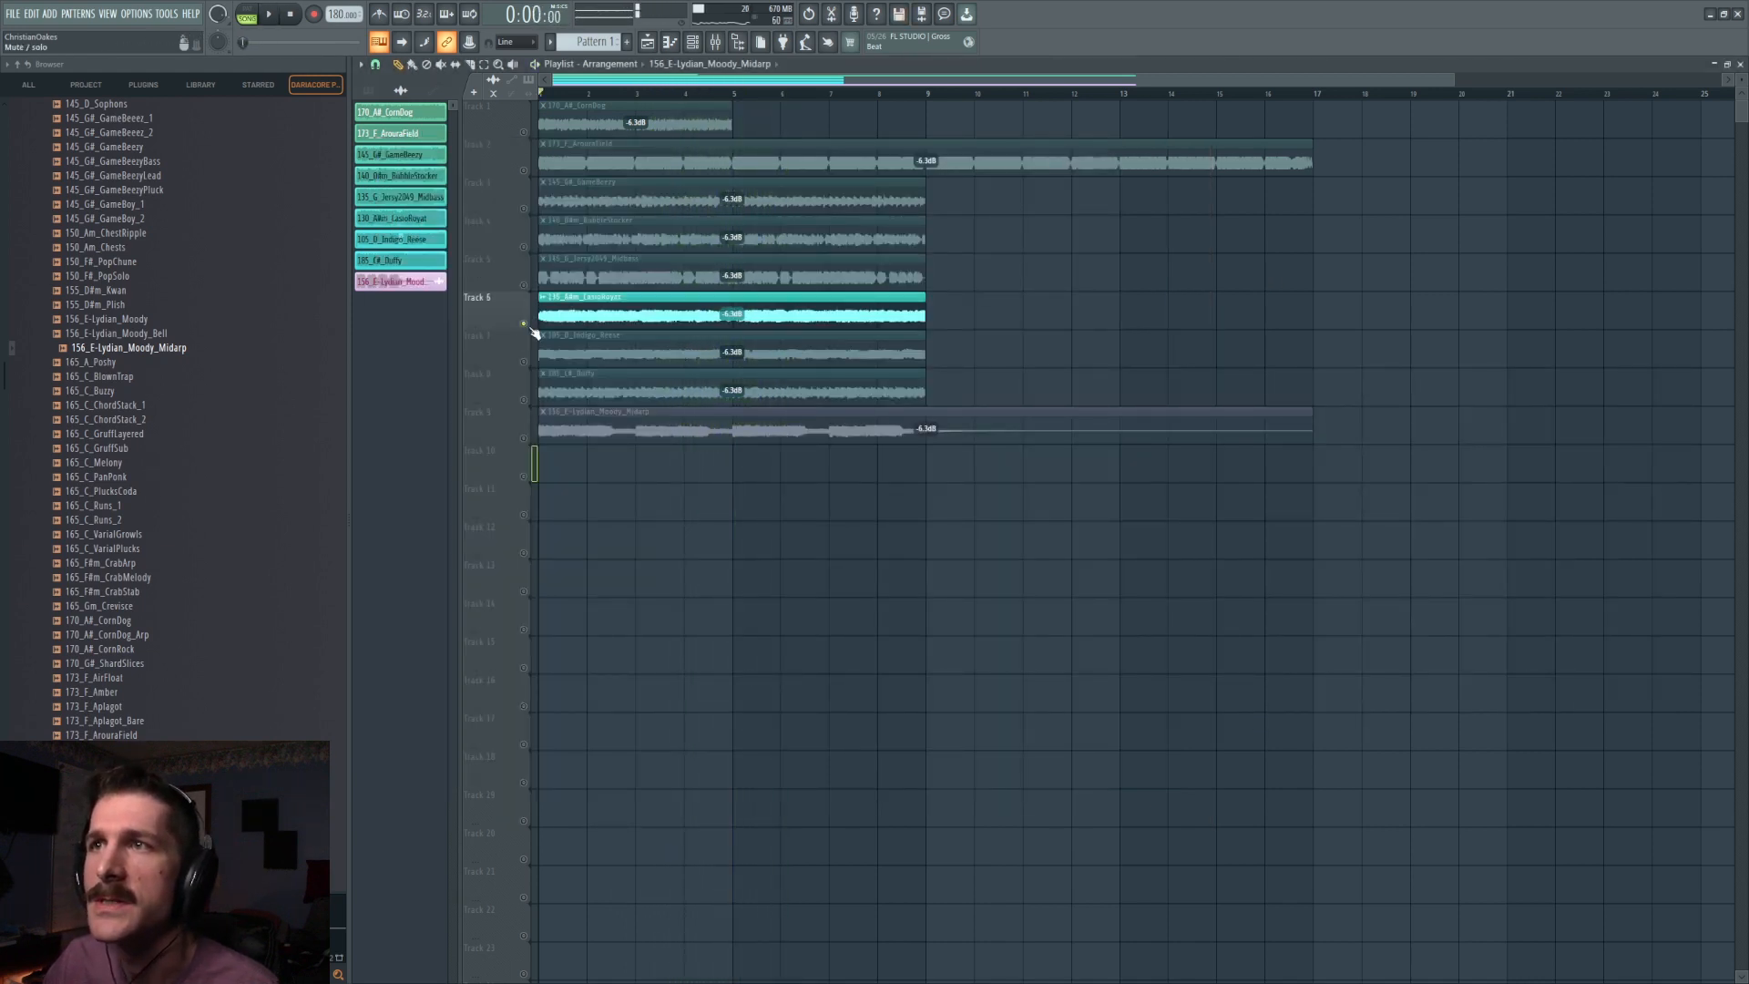
Solo track 6, audition it through Multipass and lower the Ring Mod mix in the second-lowest band to about 10%.
click(716, 42)
click(1569, 395)
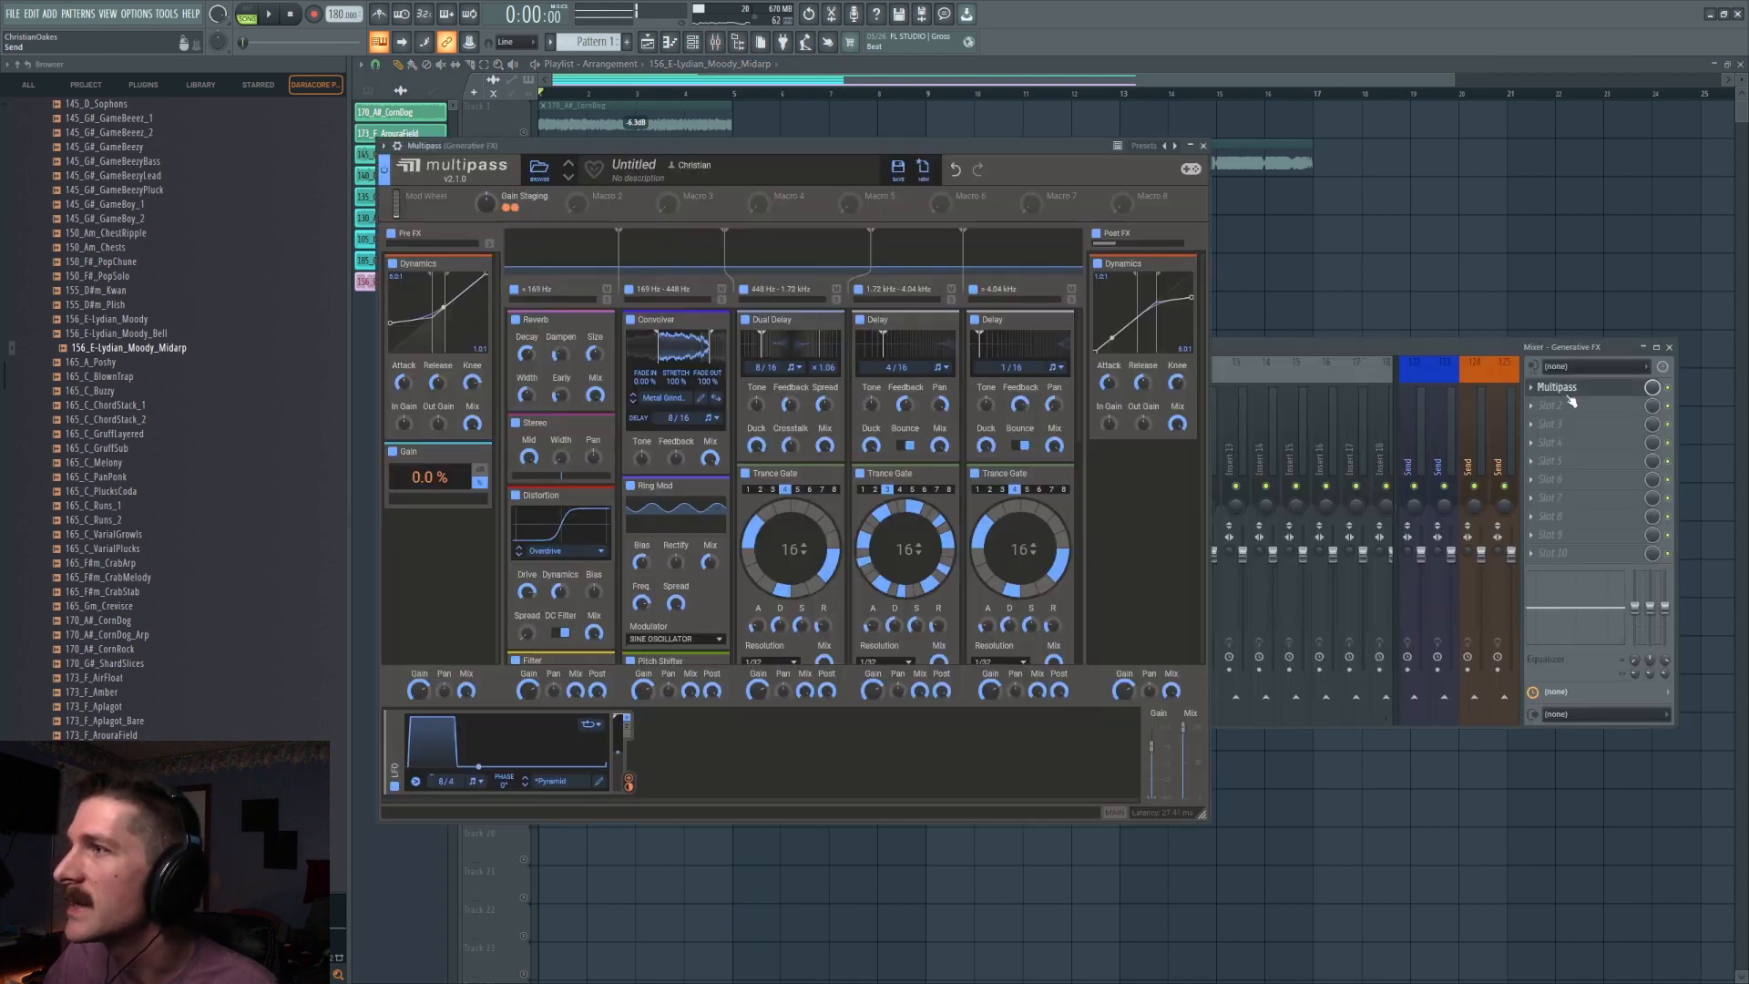
key(space)
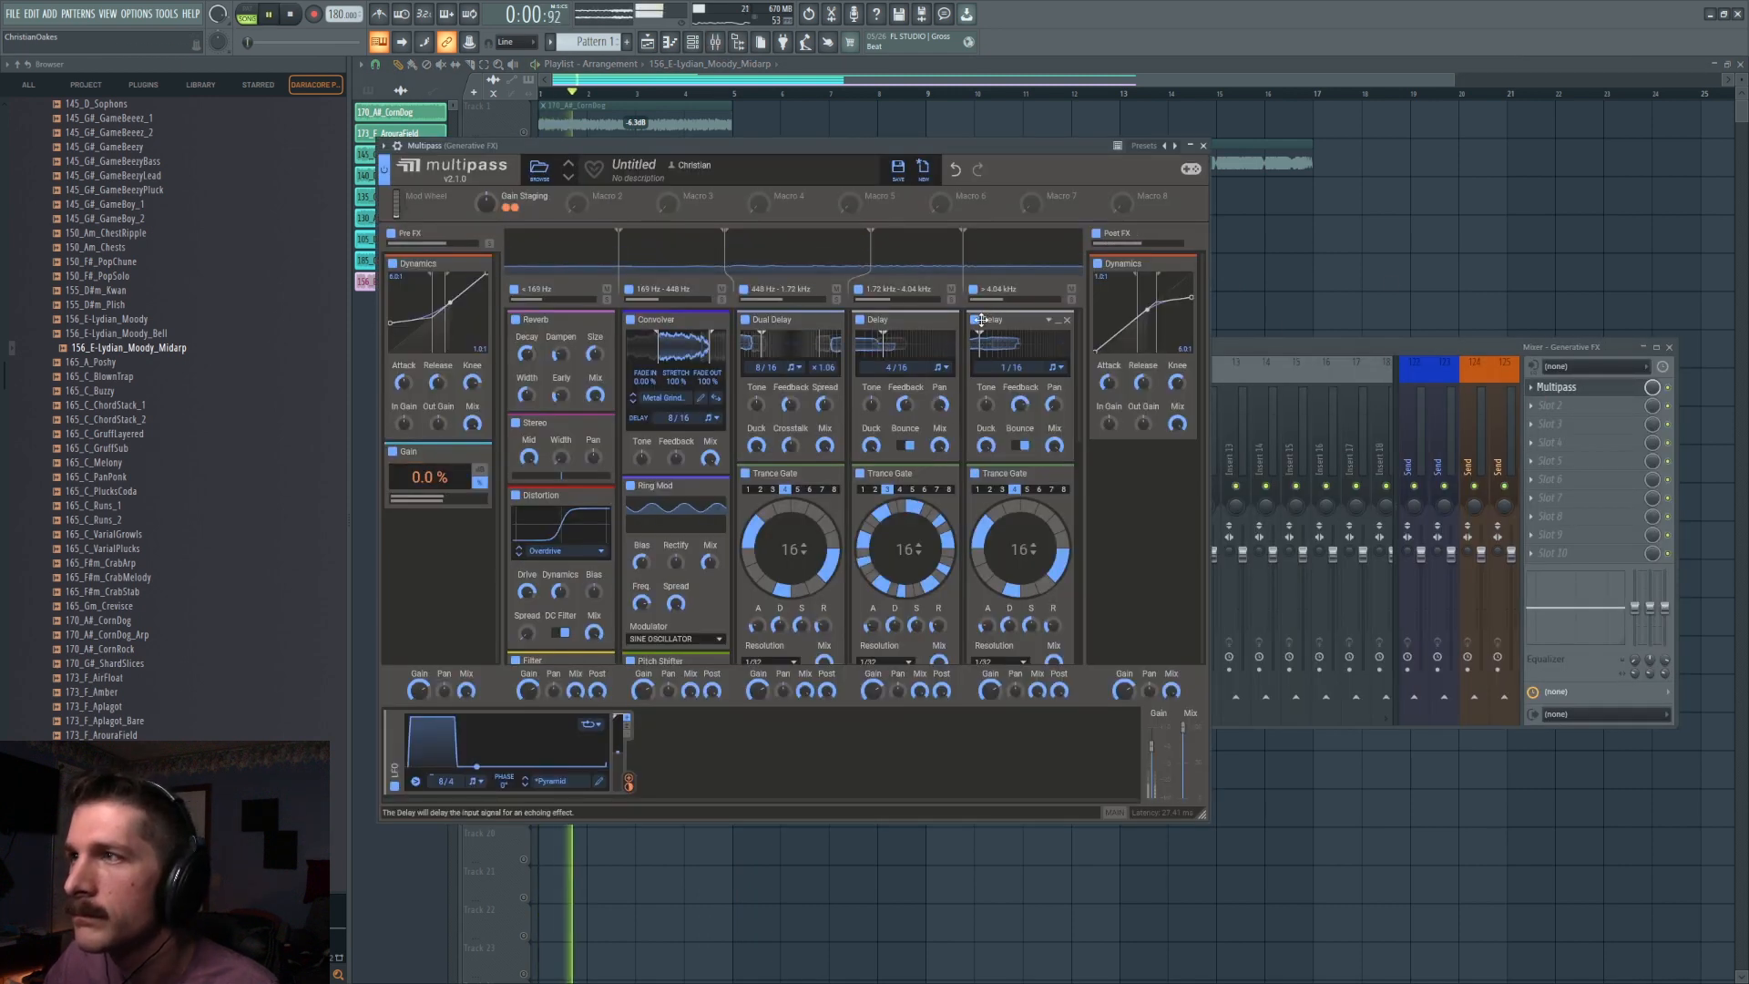
key(space)
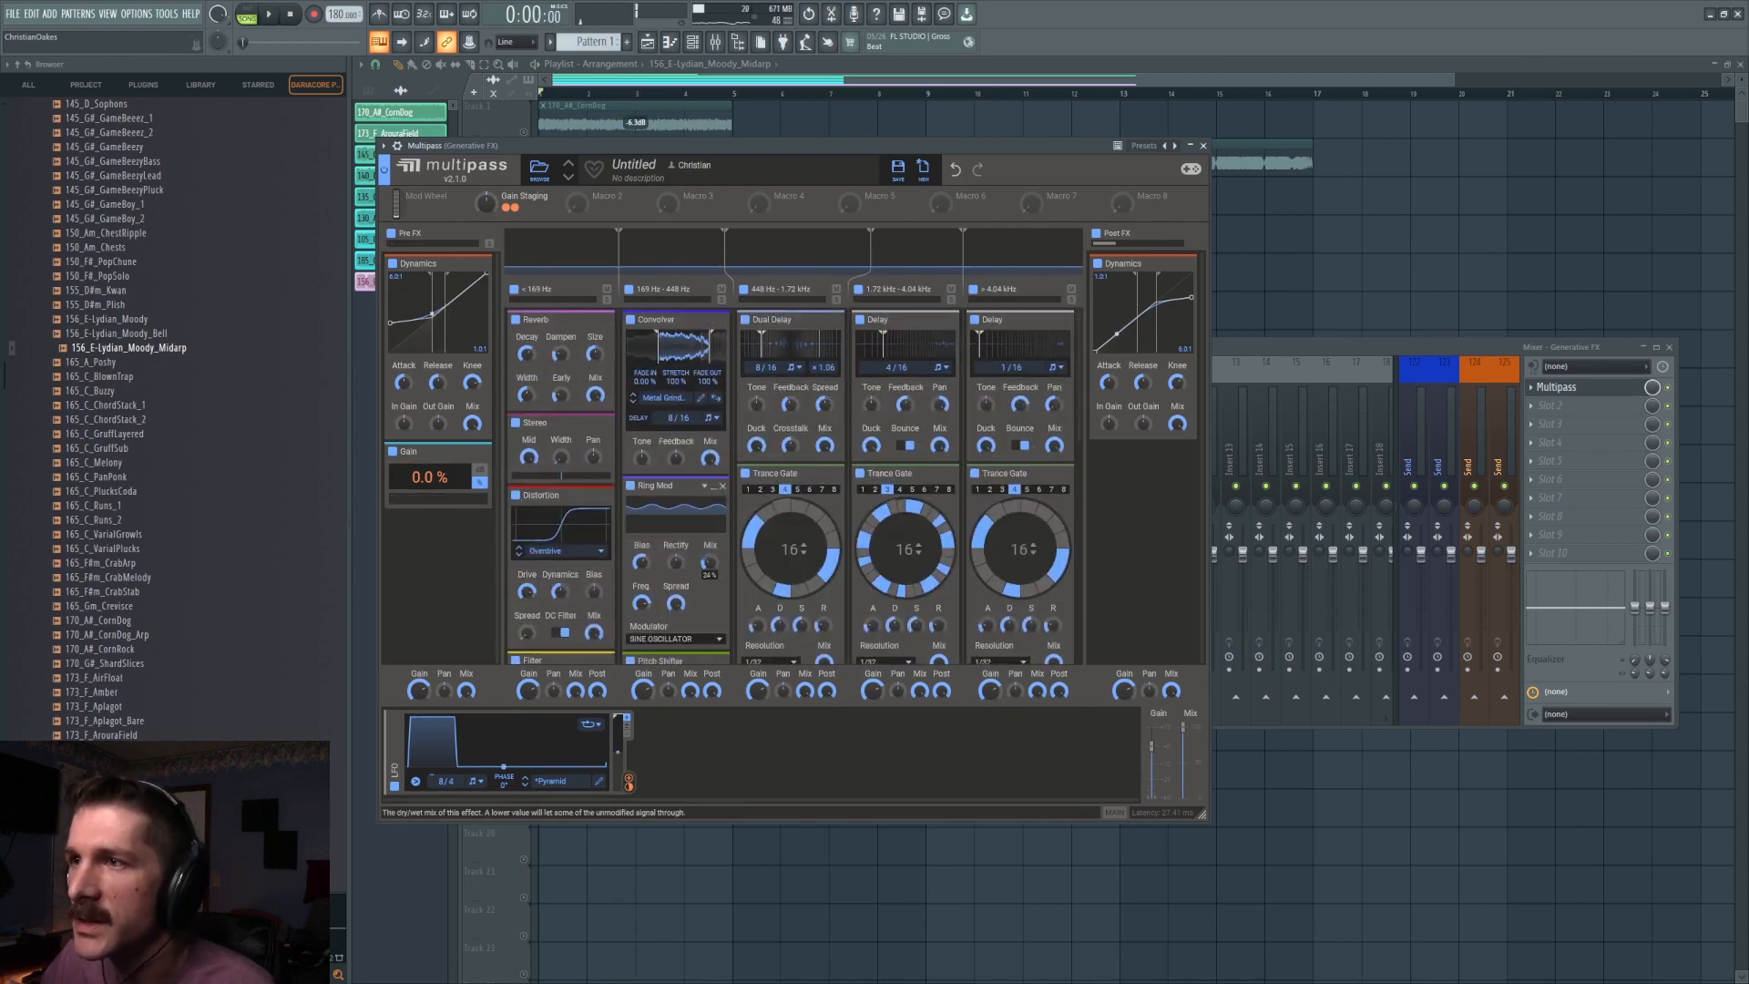
key(space)
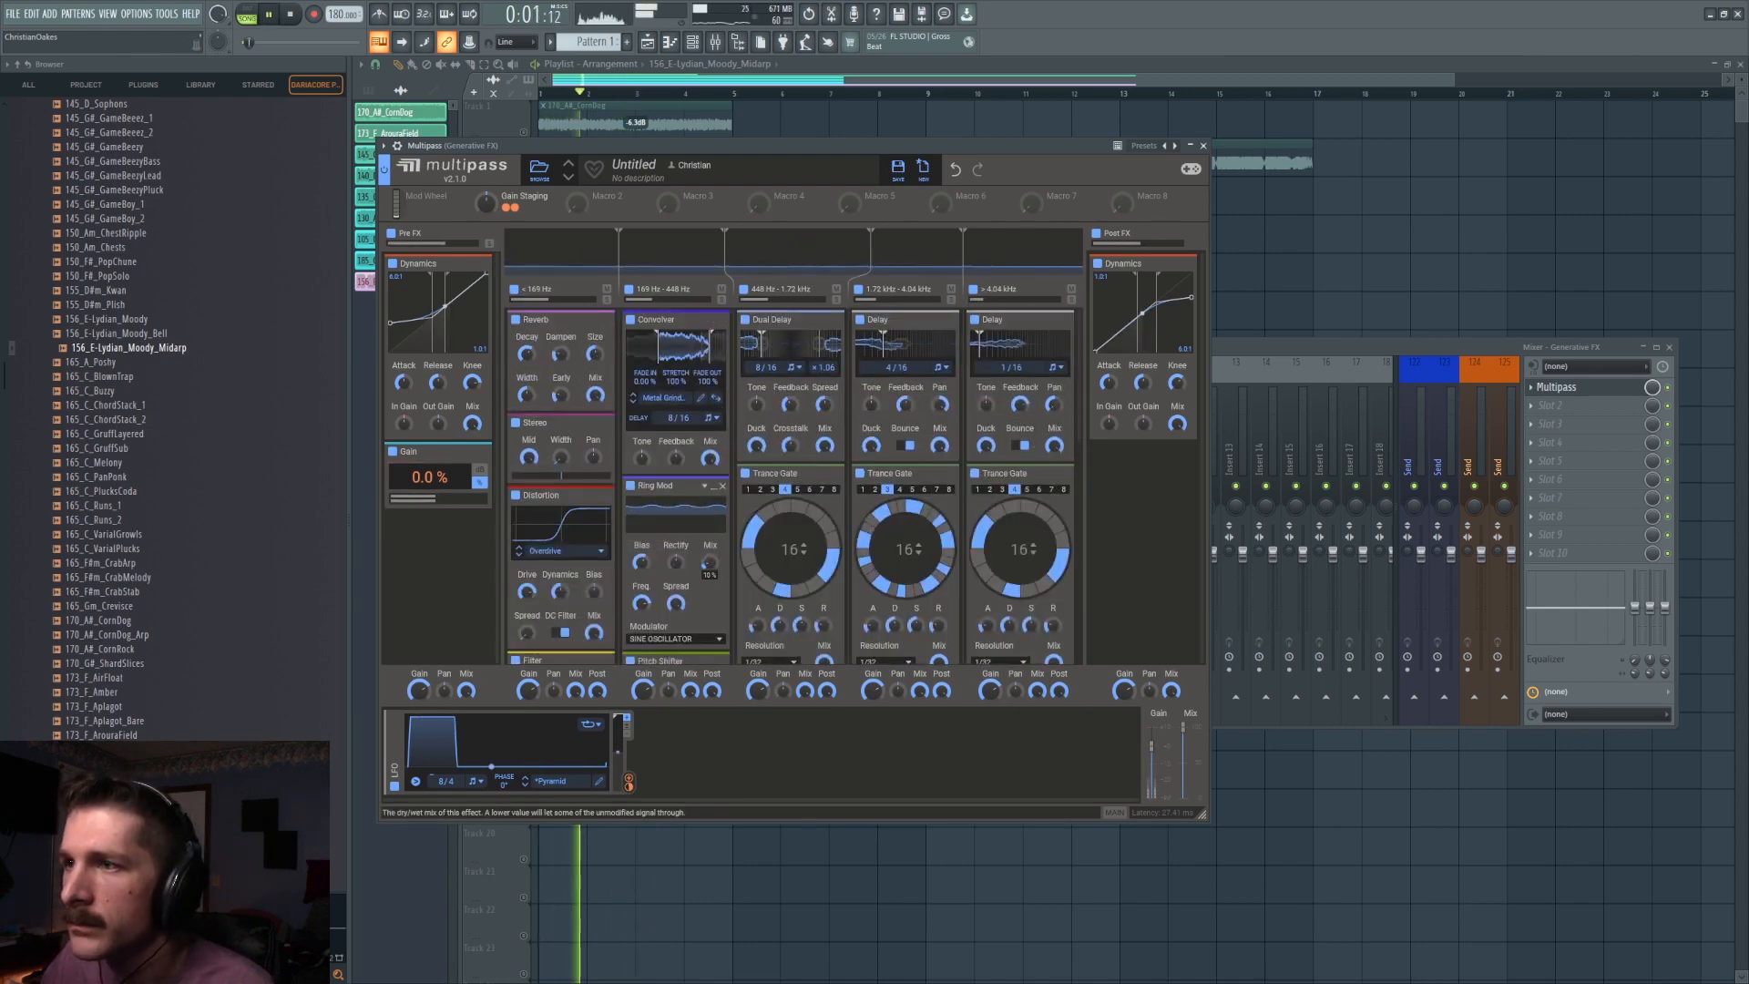
key(space)
Bypass the two lowest bands temporarily to hear the loop without them, and re-enable both bands.
click(631, 289)
click(515, 289)
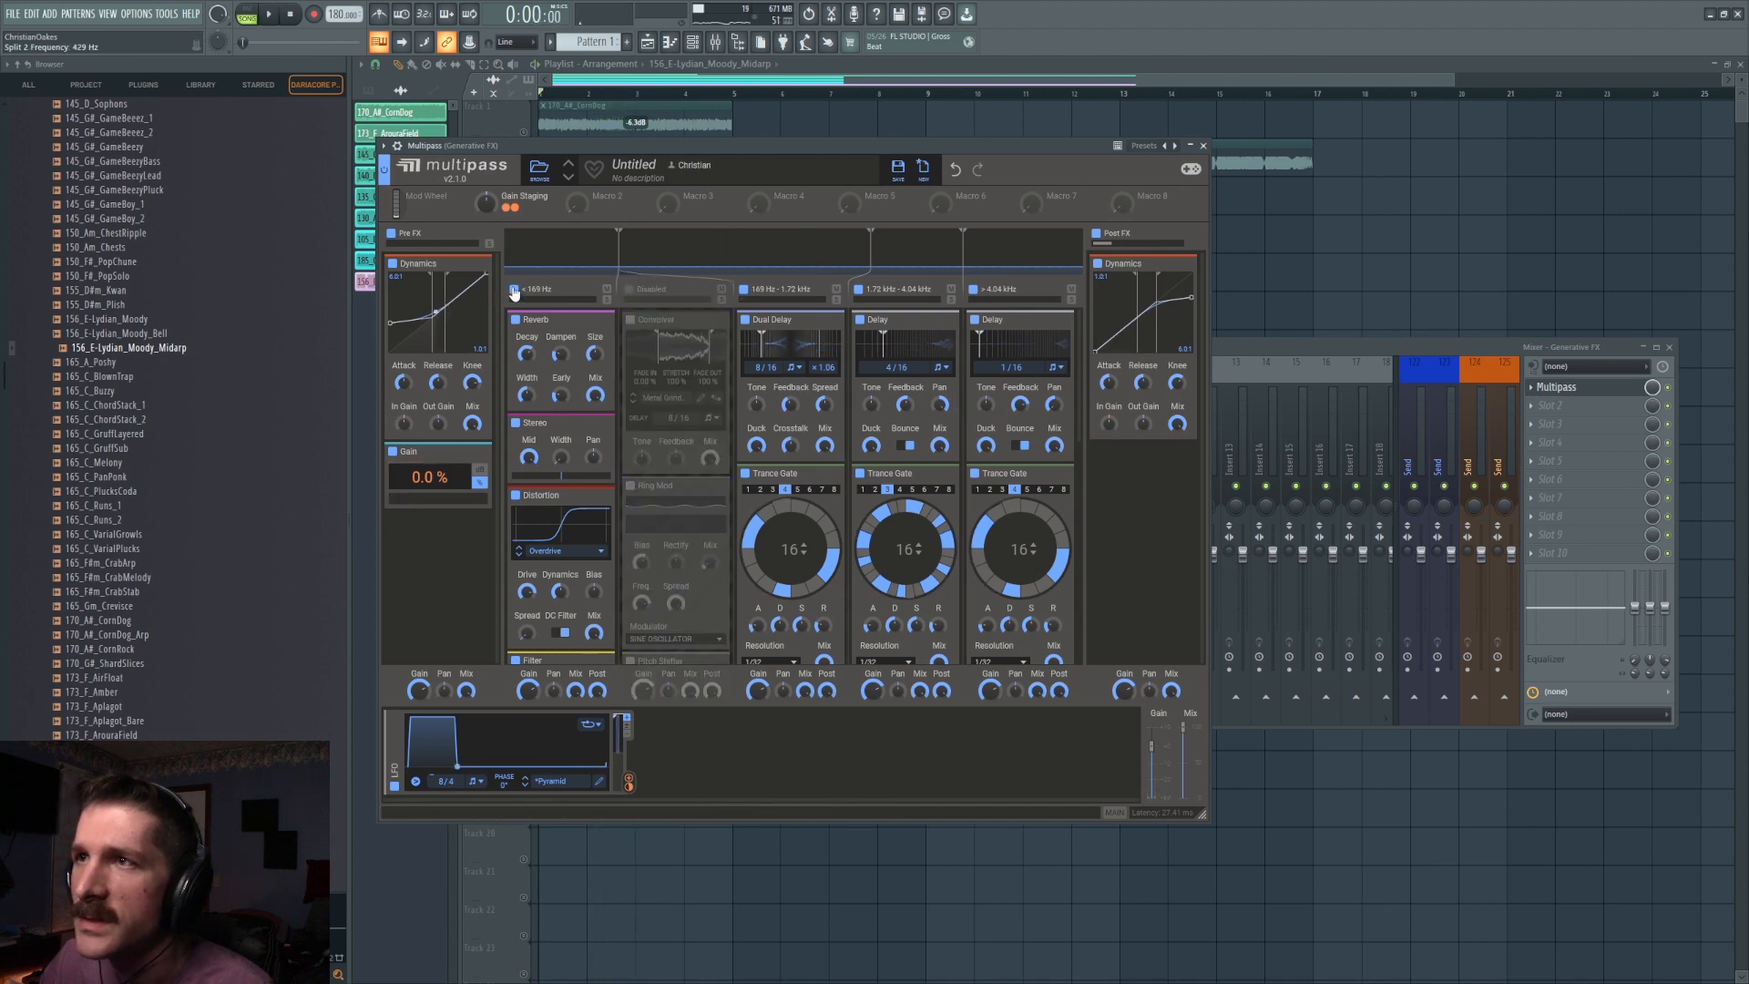
key(space)
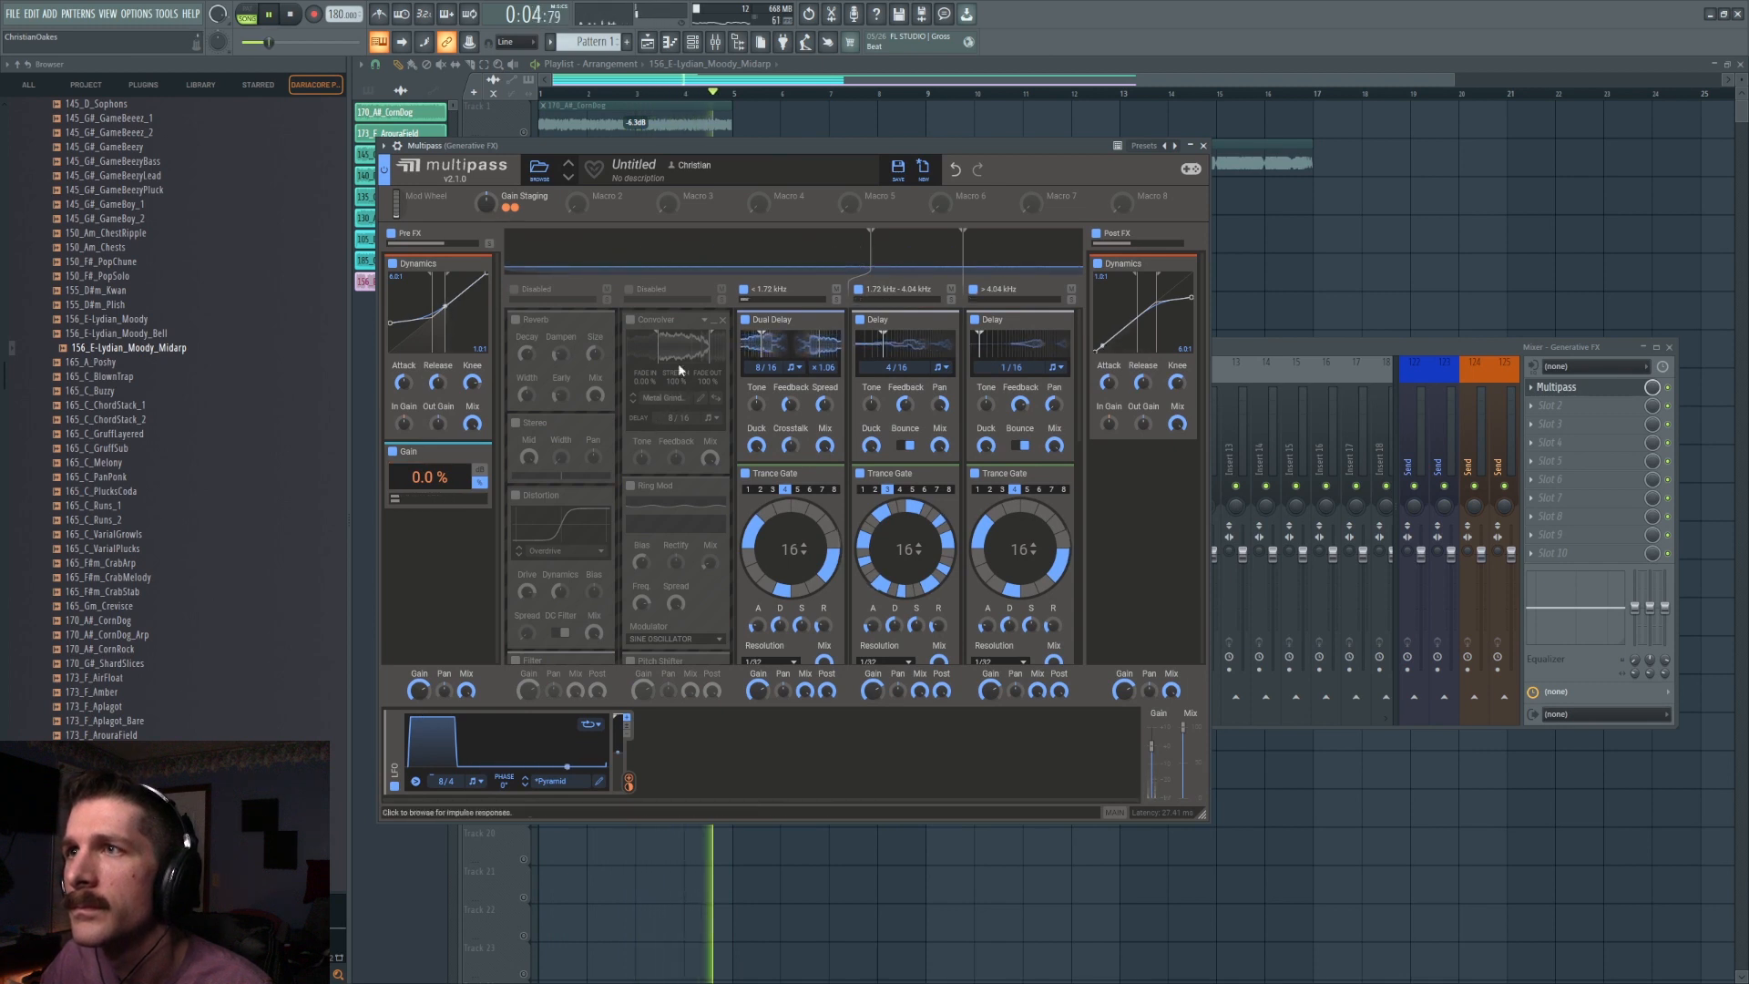
key(space)
click(630, 289)
click(516, 290)
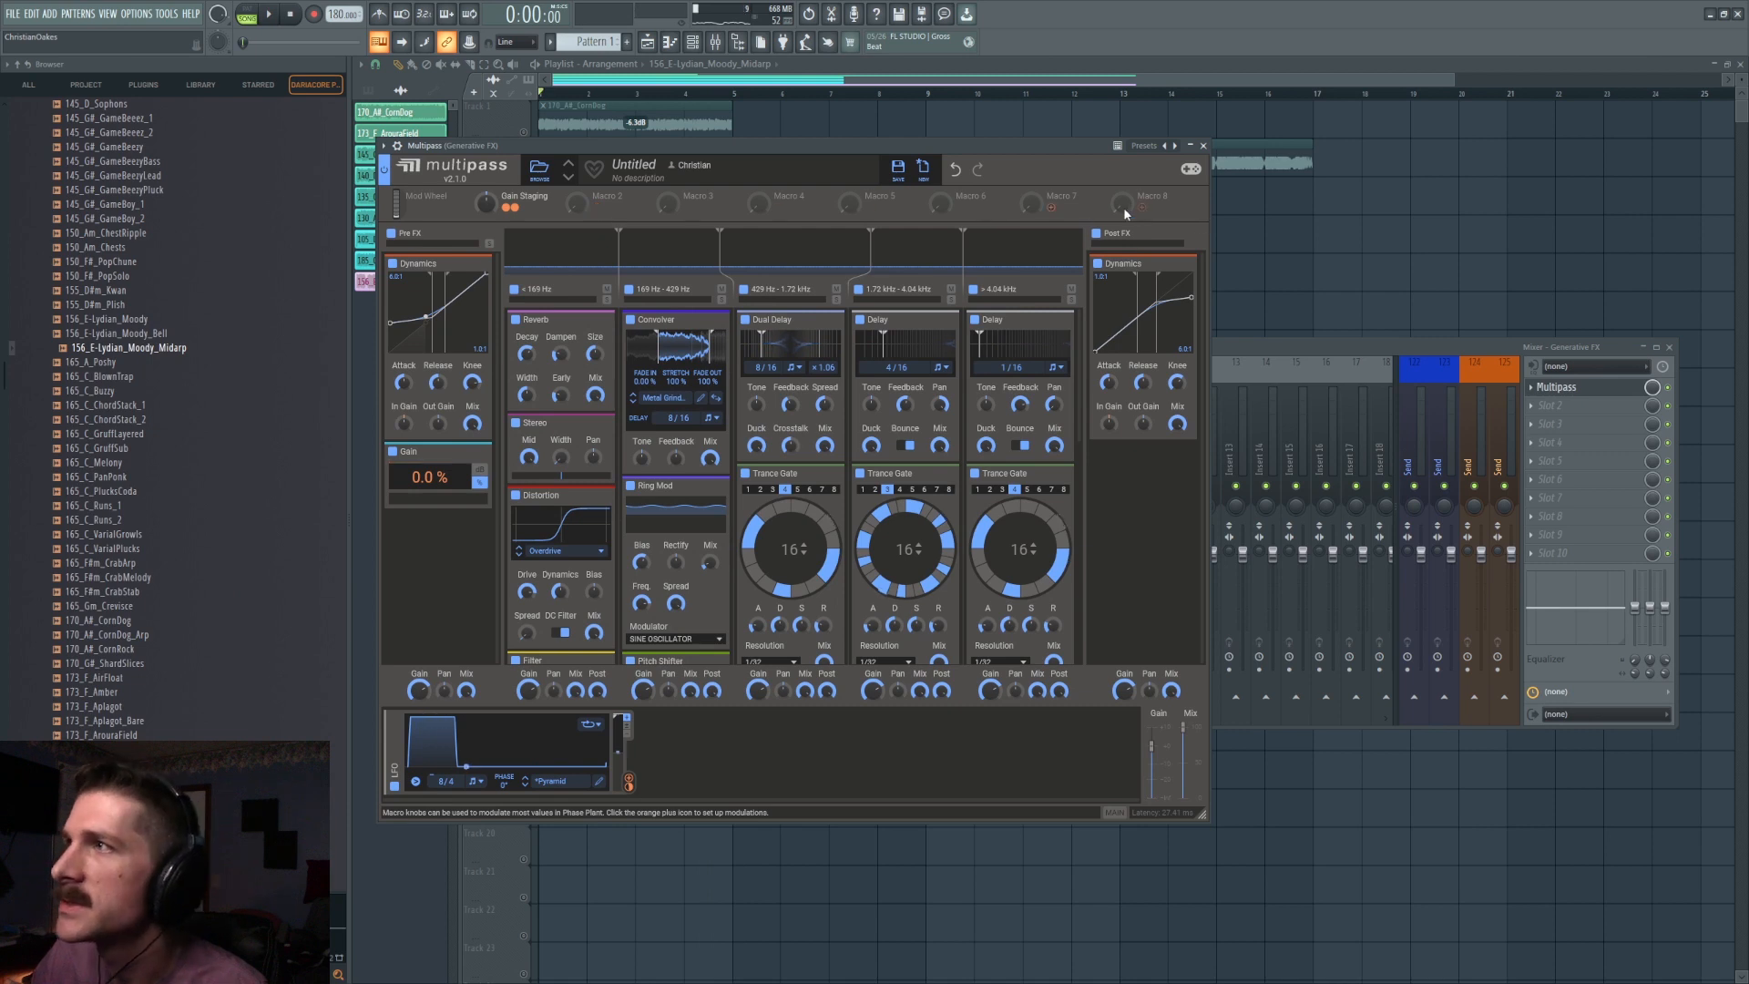
click(1143, 208)
click(730, 245)
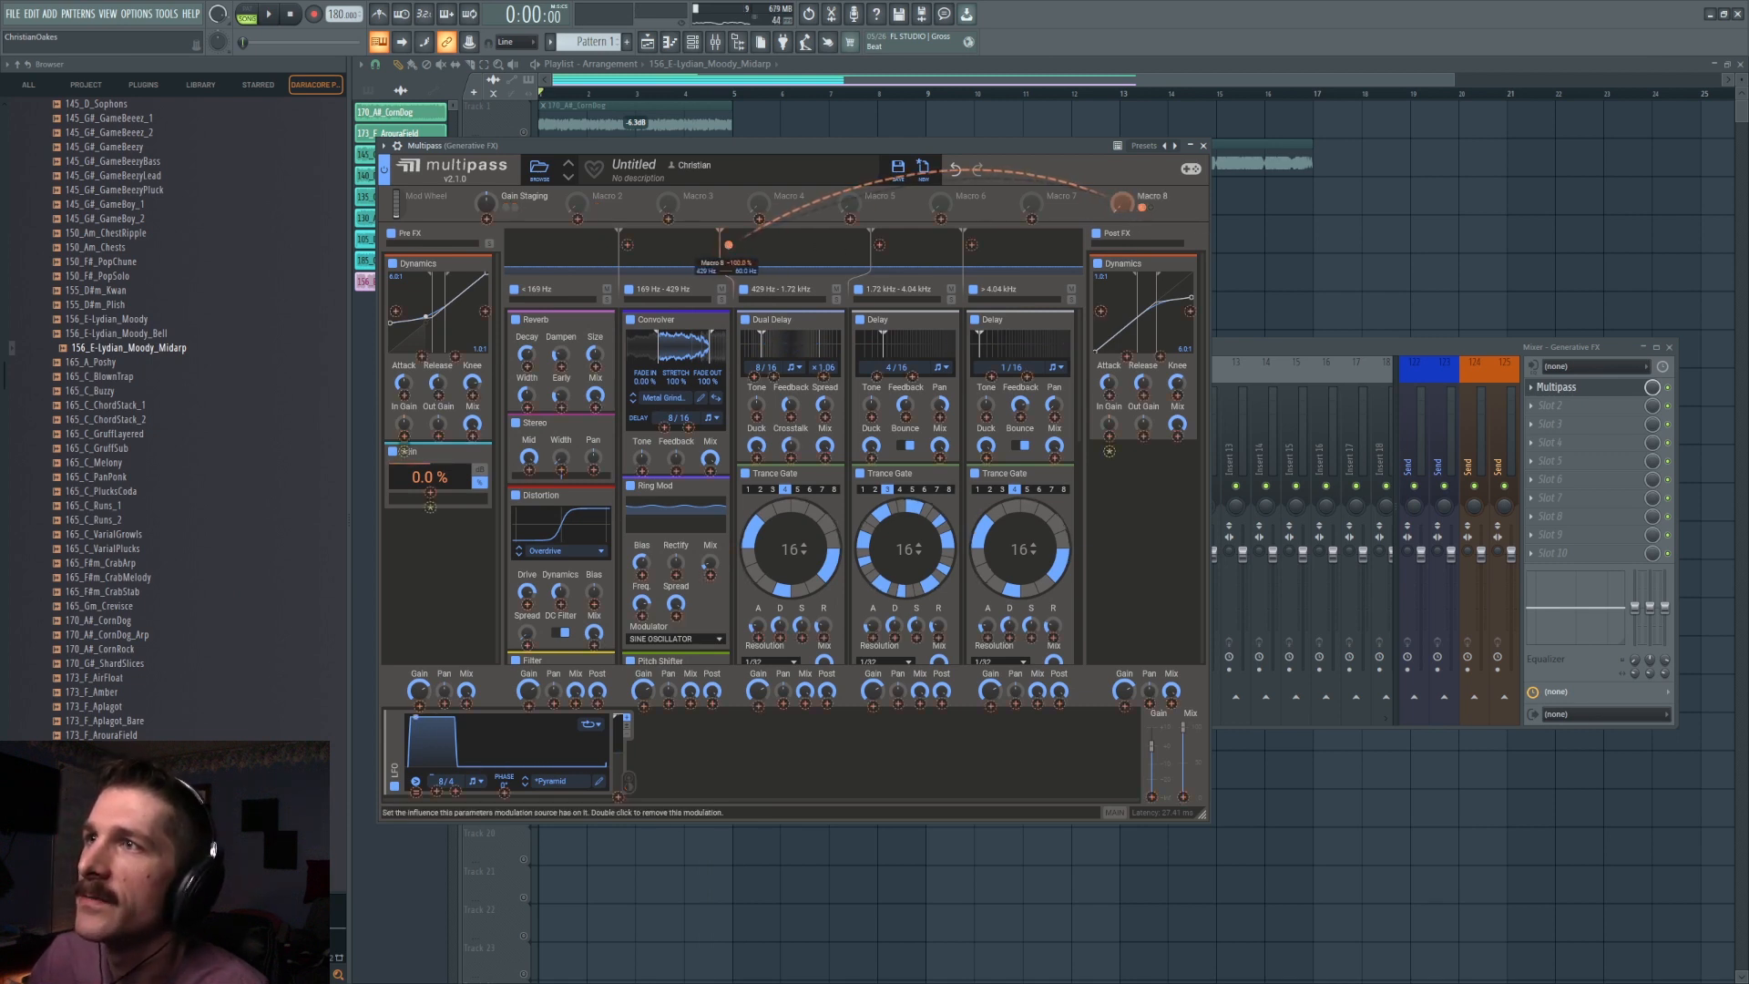
double_click(1159, 195)
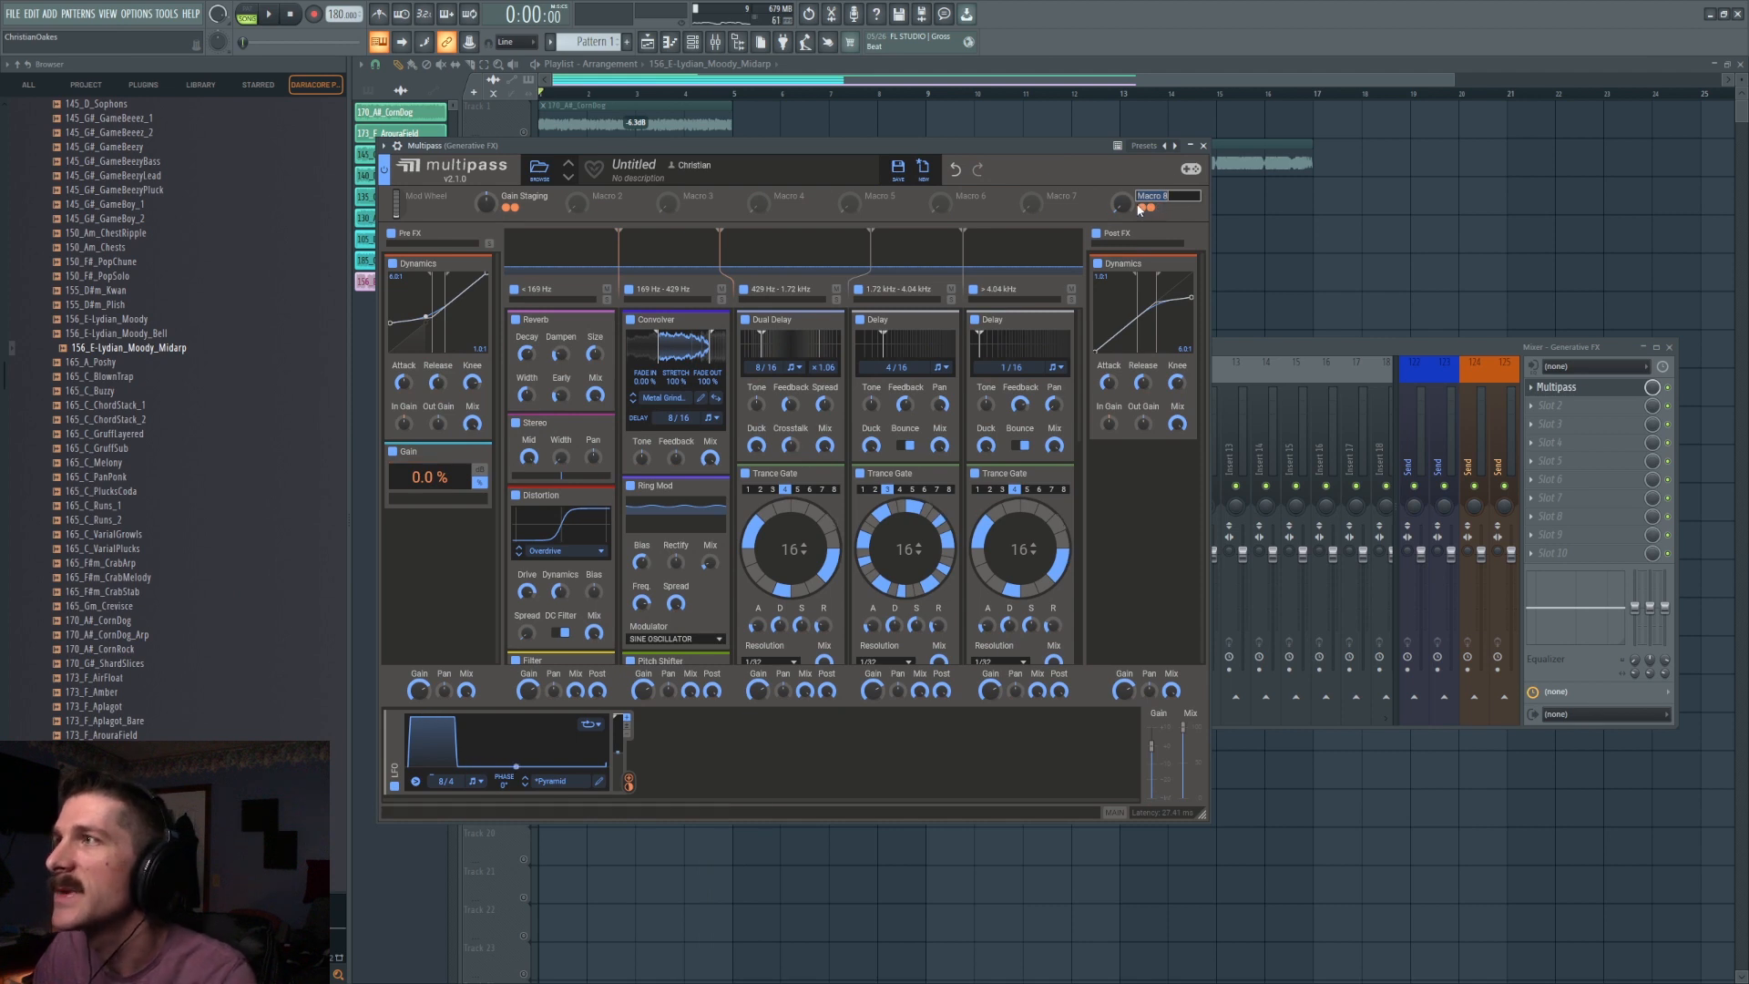
double_click(1141, 208)
double_click(1142, 209)
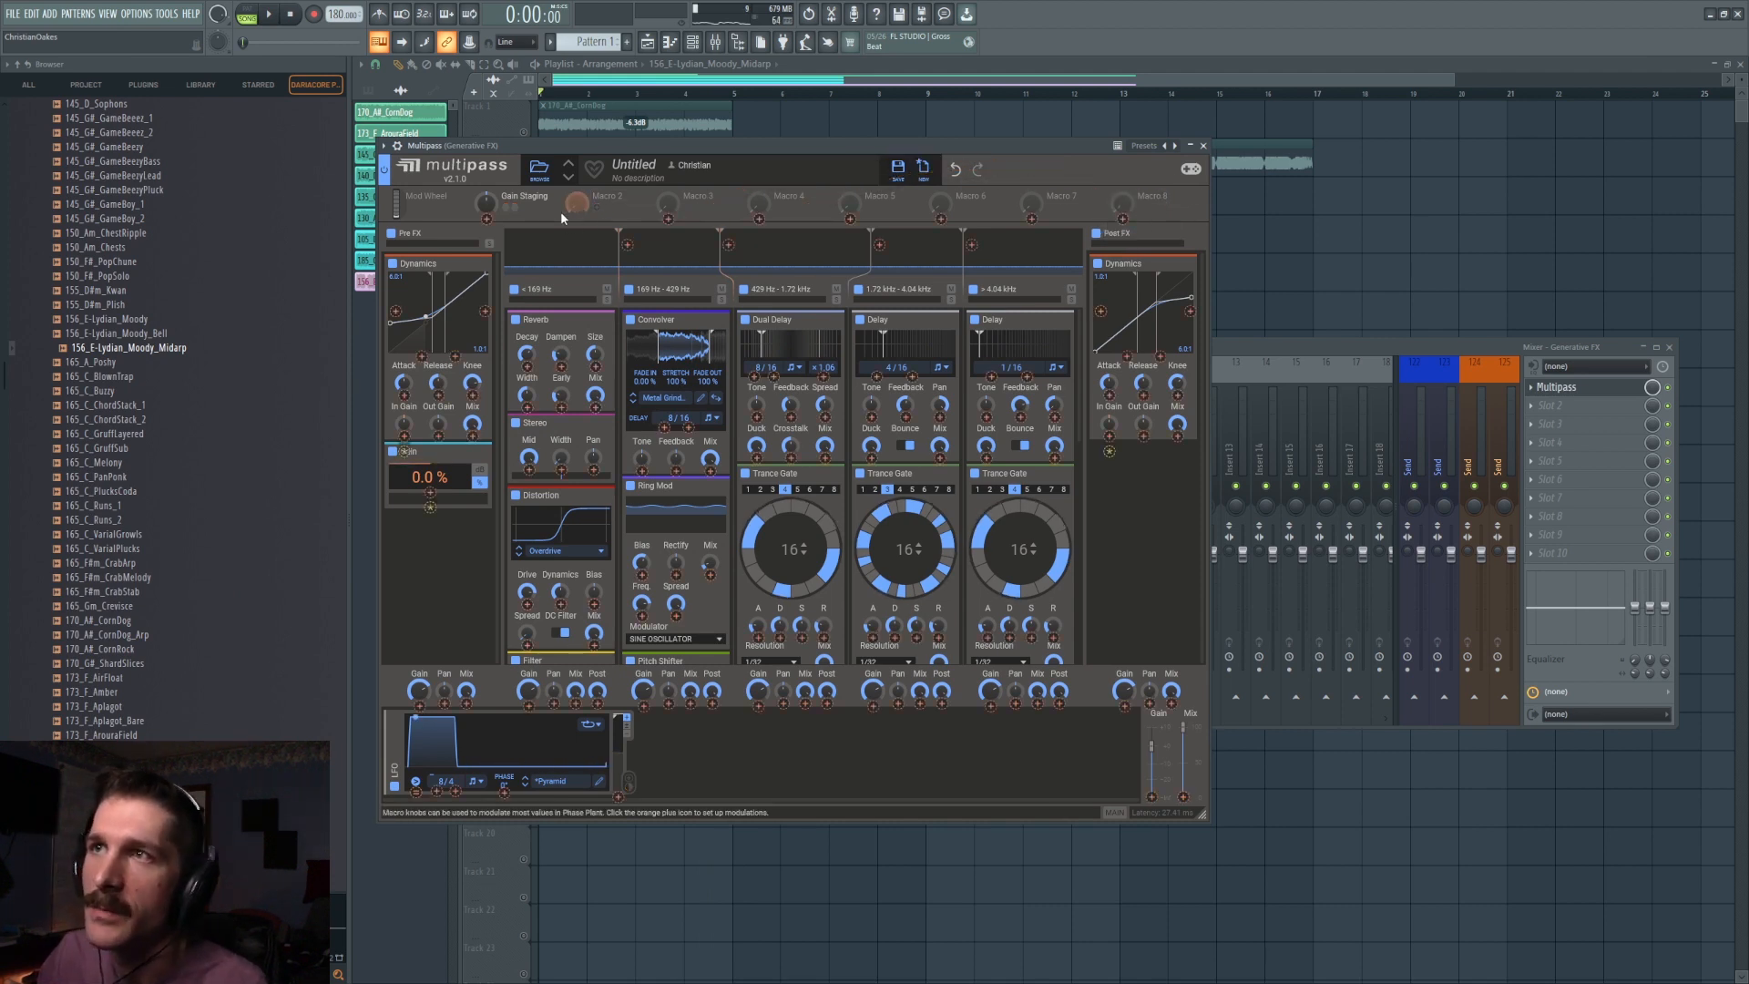
Assign Macro 2 to the two lowest band split frequencies and rename the macro Alt Distribute.
drag(597, 207, 720, 244)
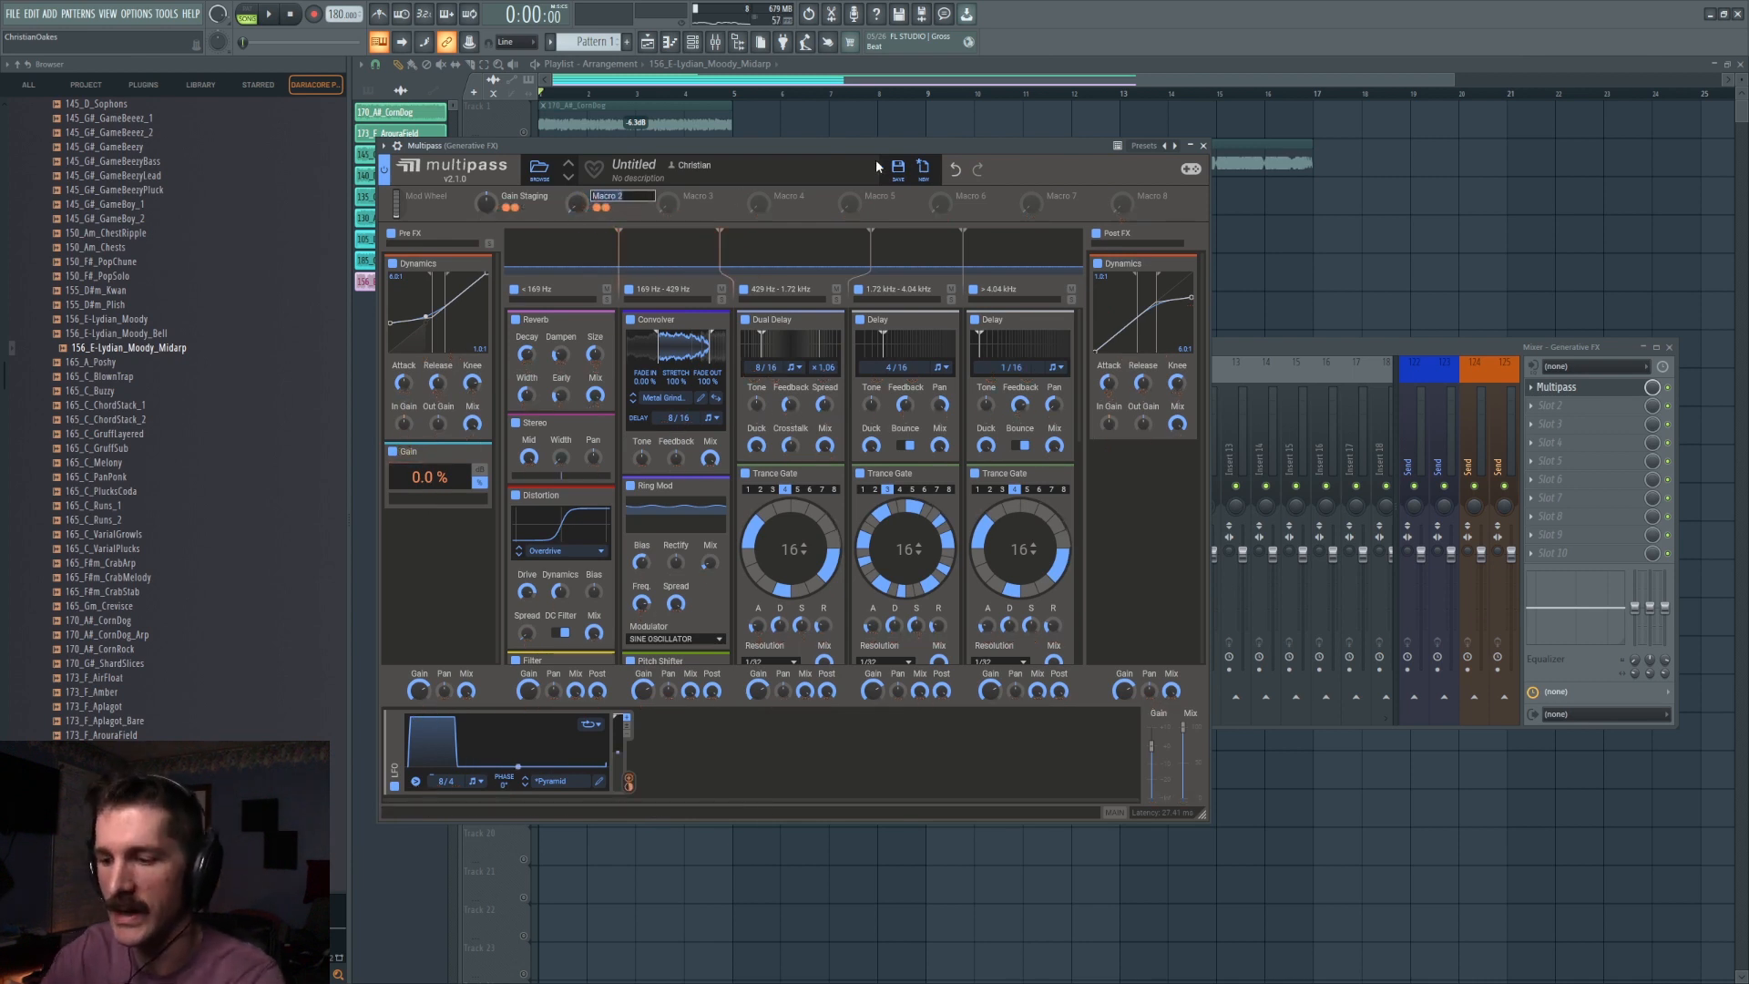
text(A)
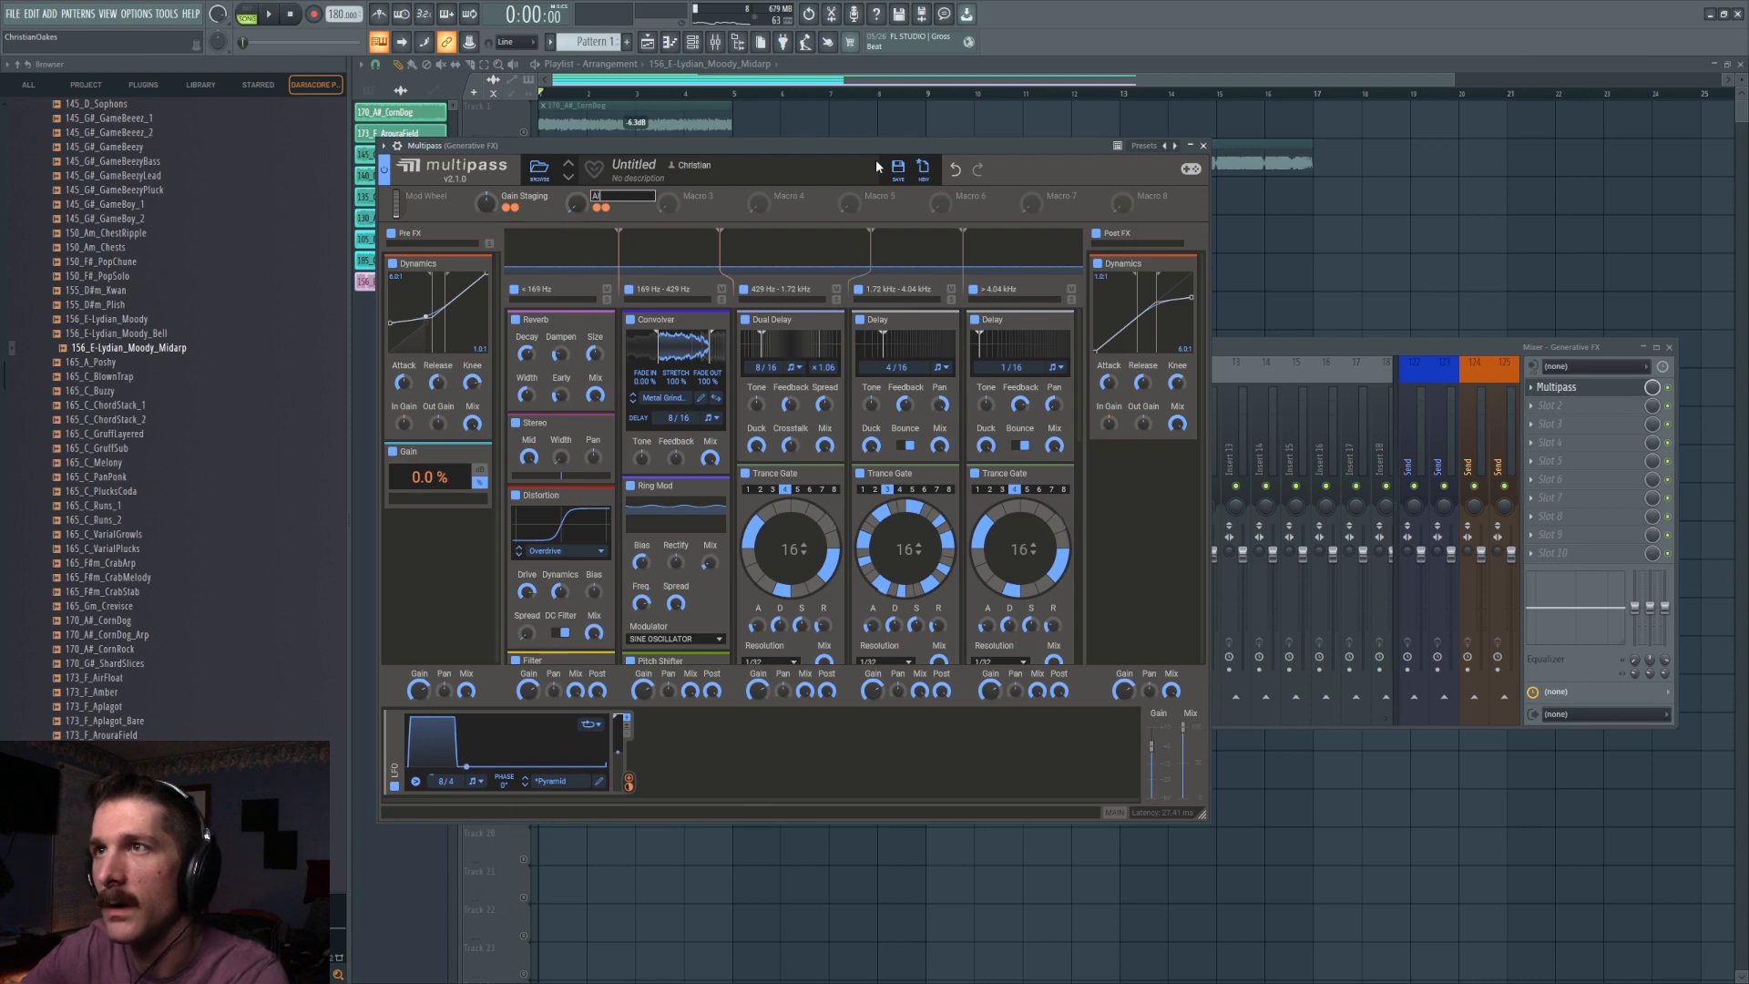
text(lt Function)
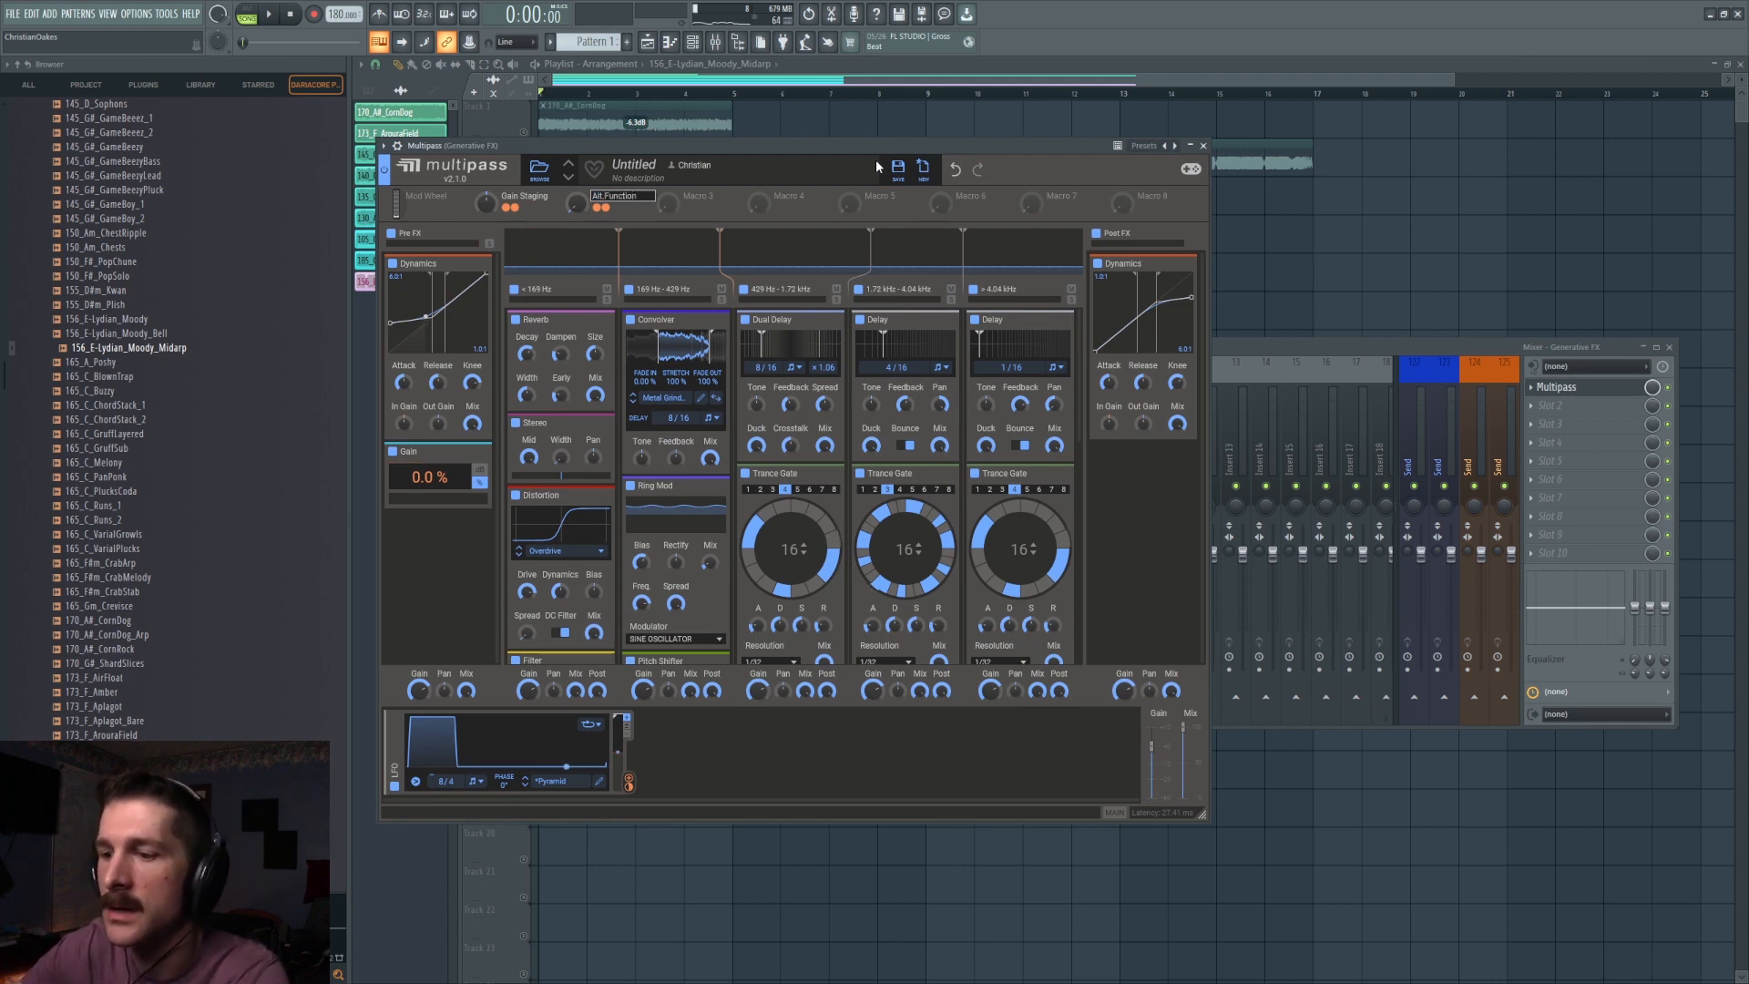
text(Mezz)
key(Return)
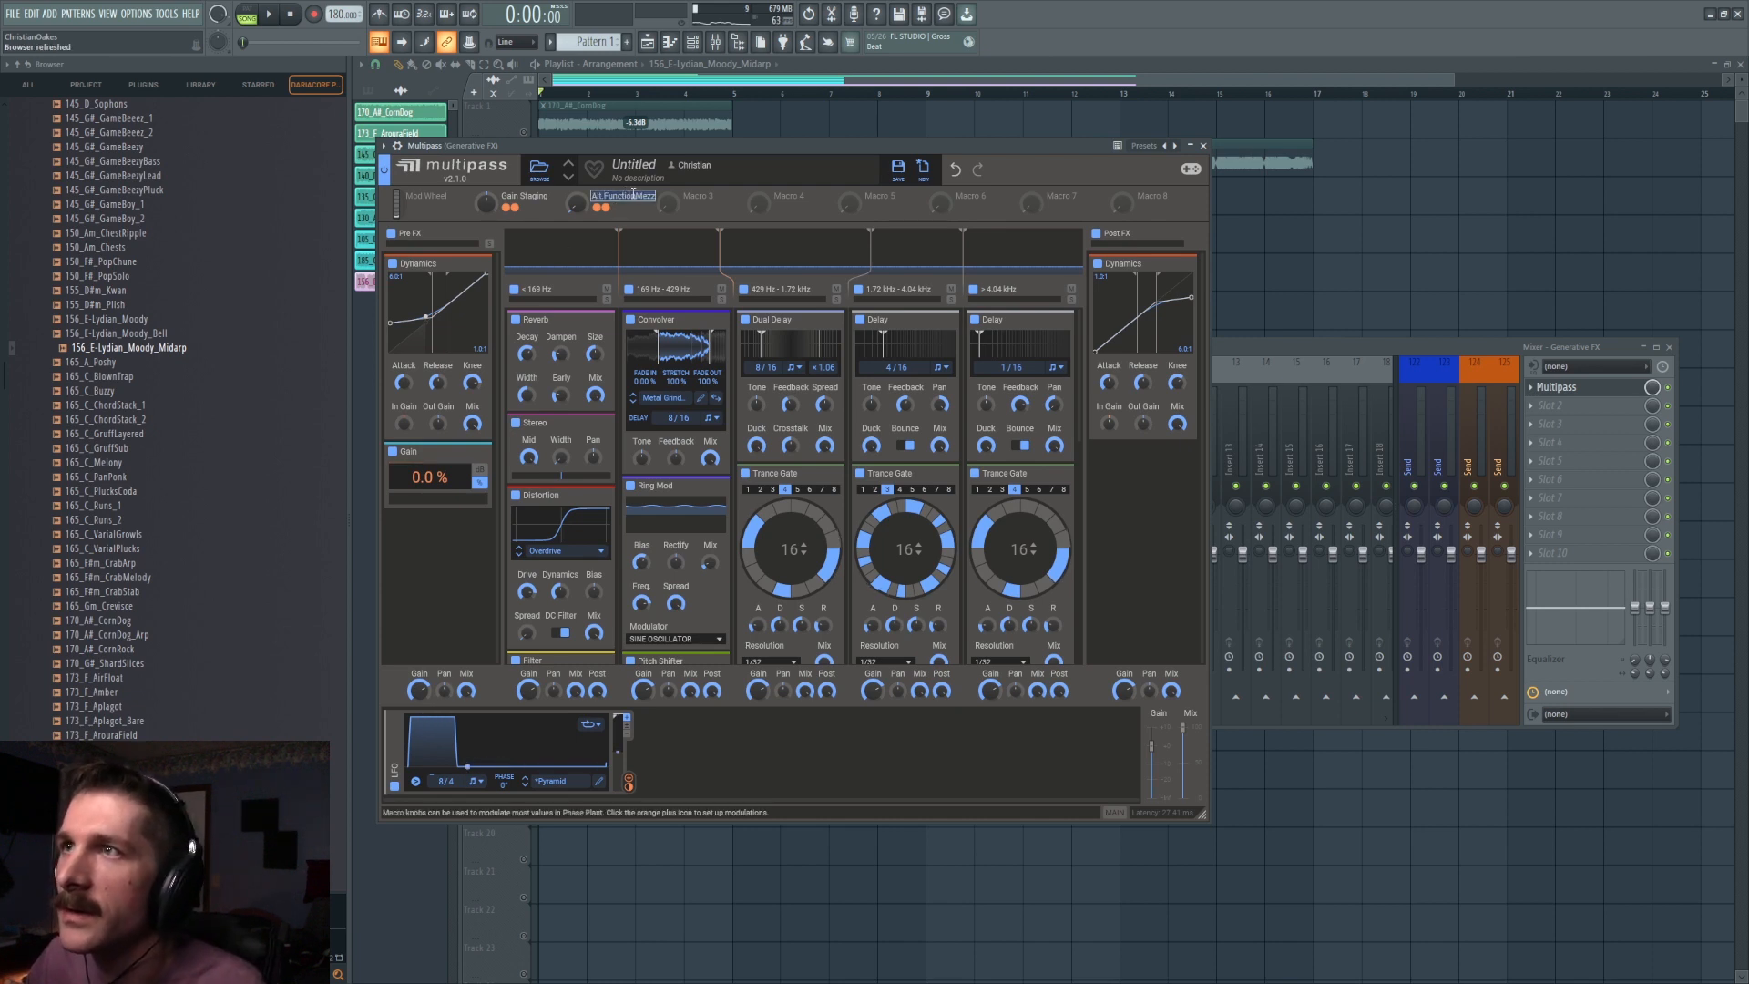
key(BackSpace)
key(BackSpace)
key(BackSpace)
key(BackSpace)
key(BackSpace)
key(BackSpace)
key(BackSpace)
key(BackSpace)
text(Distri)
key(BackSpace)
key(Delete)
key(Delete)
key(Delete)
key(Delete)
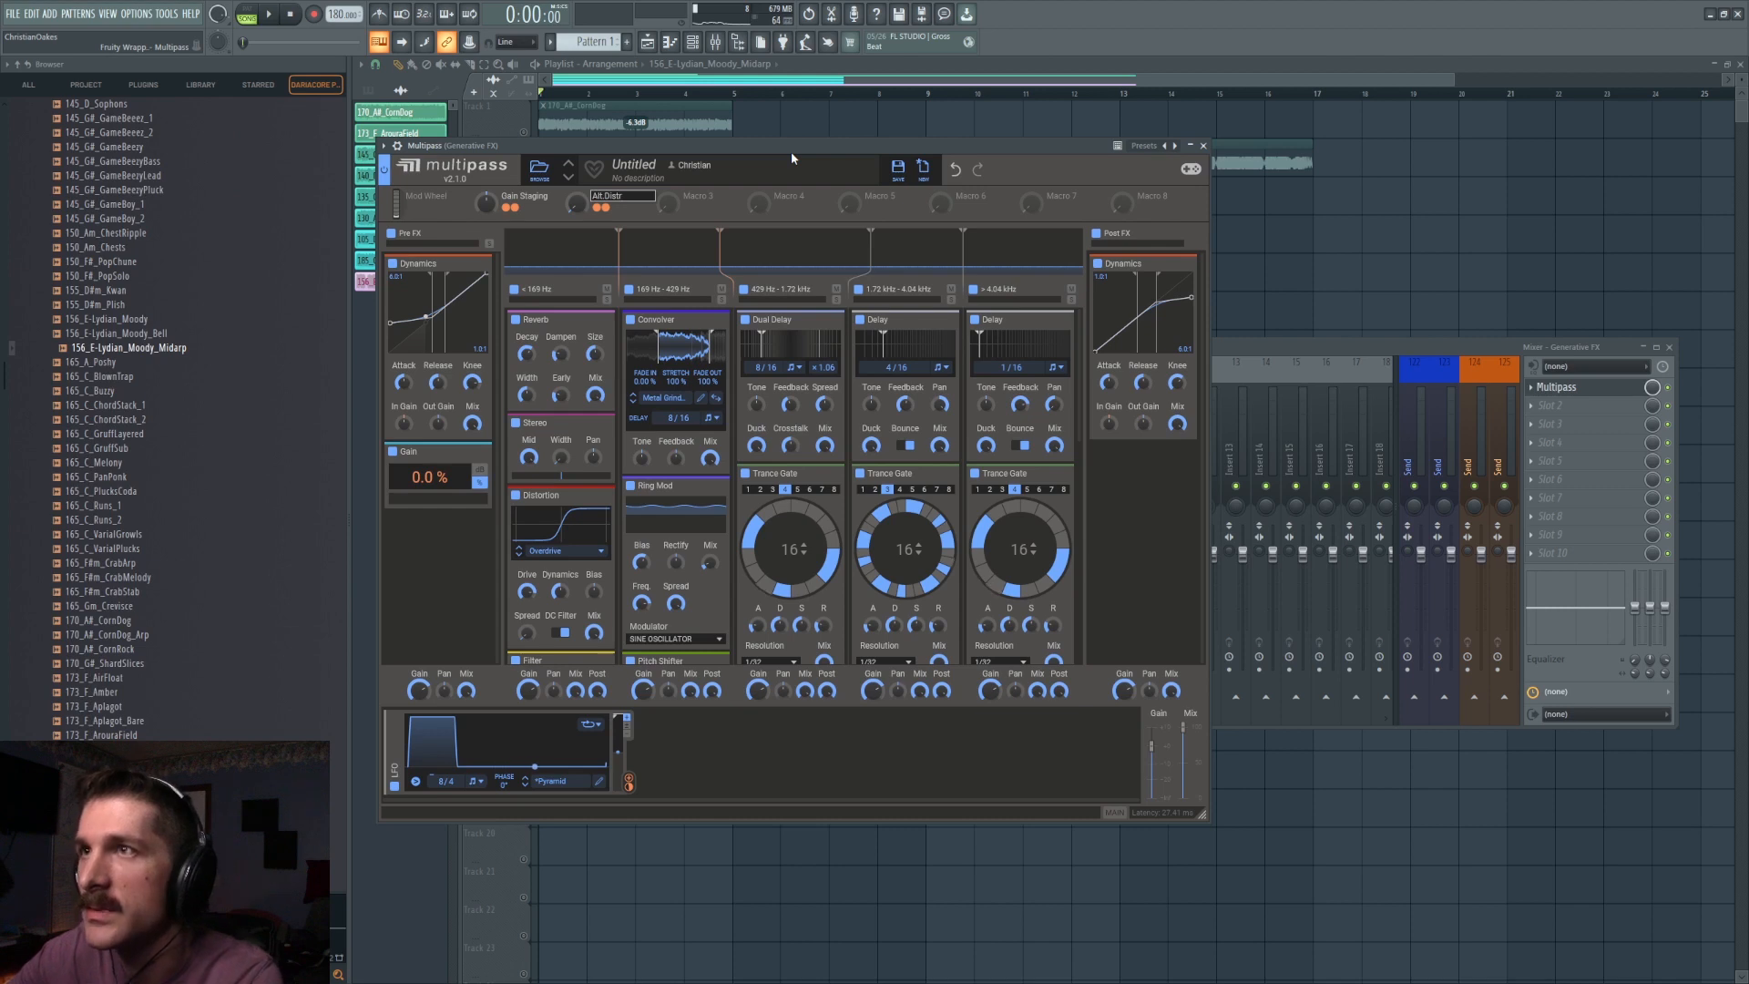
text(i)
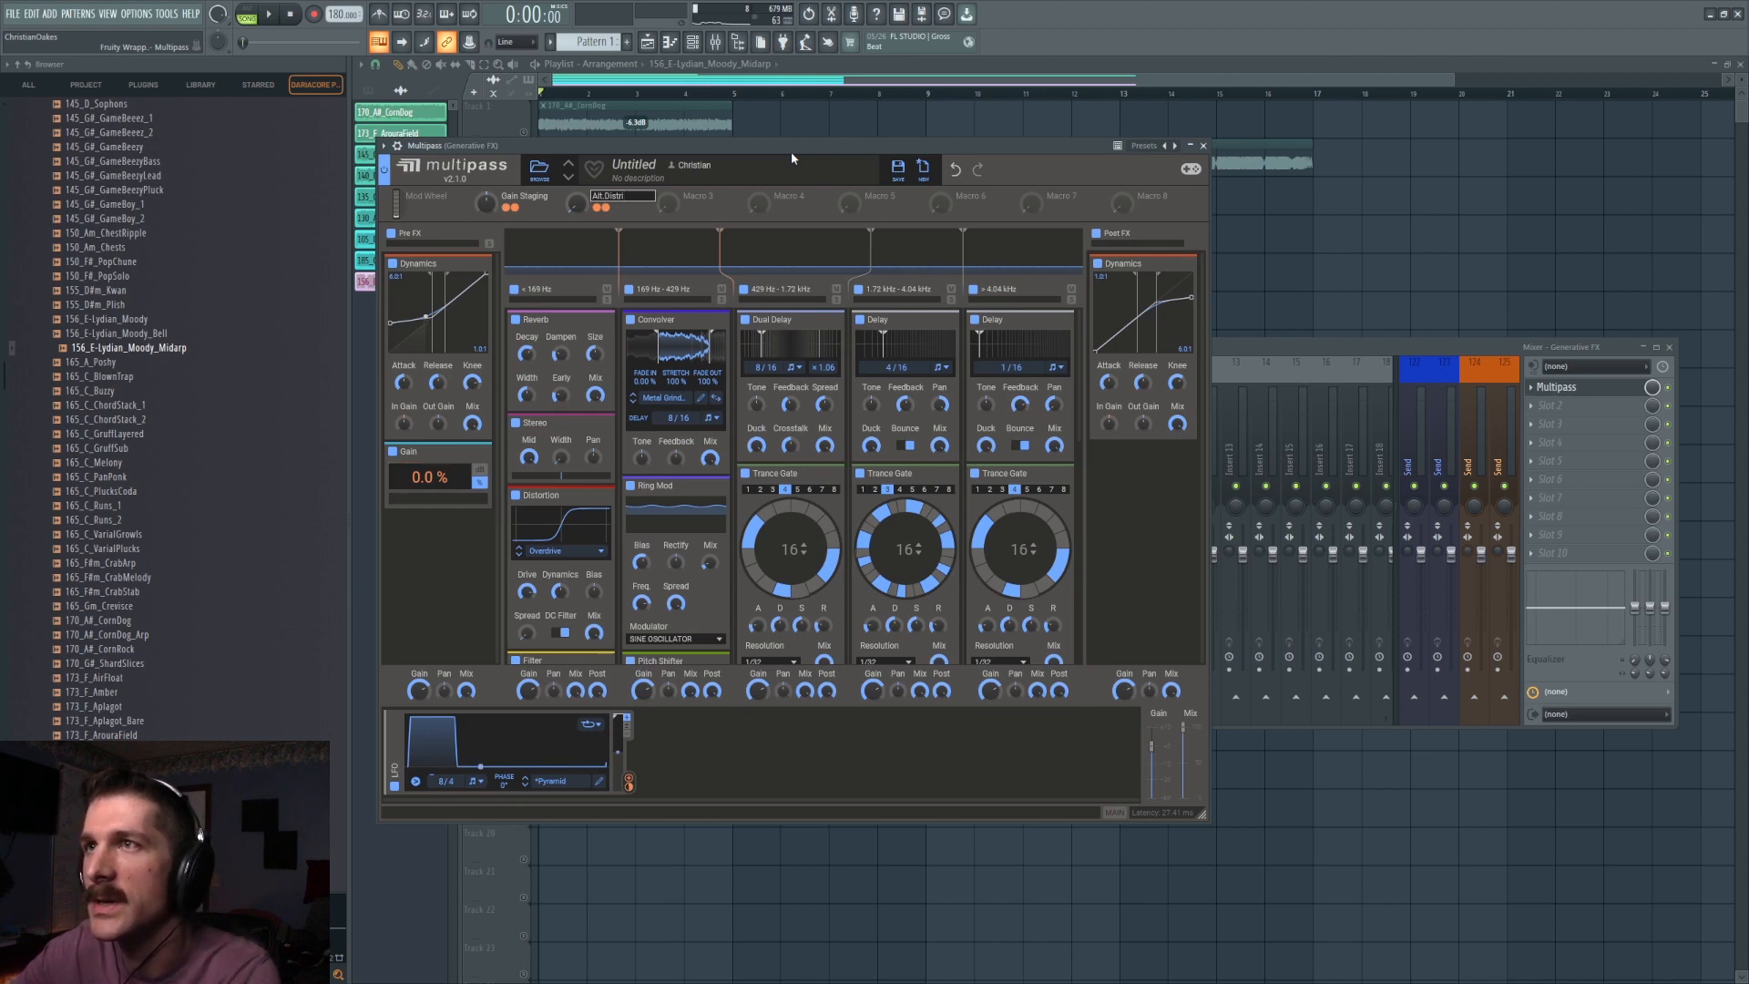
text(bute)
key(Return)
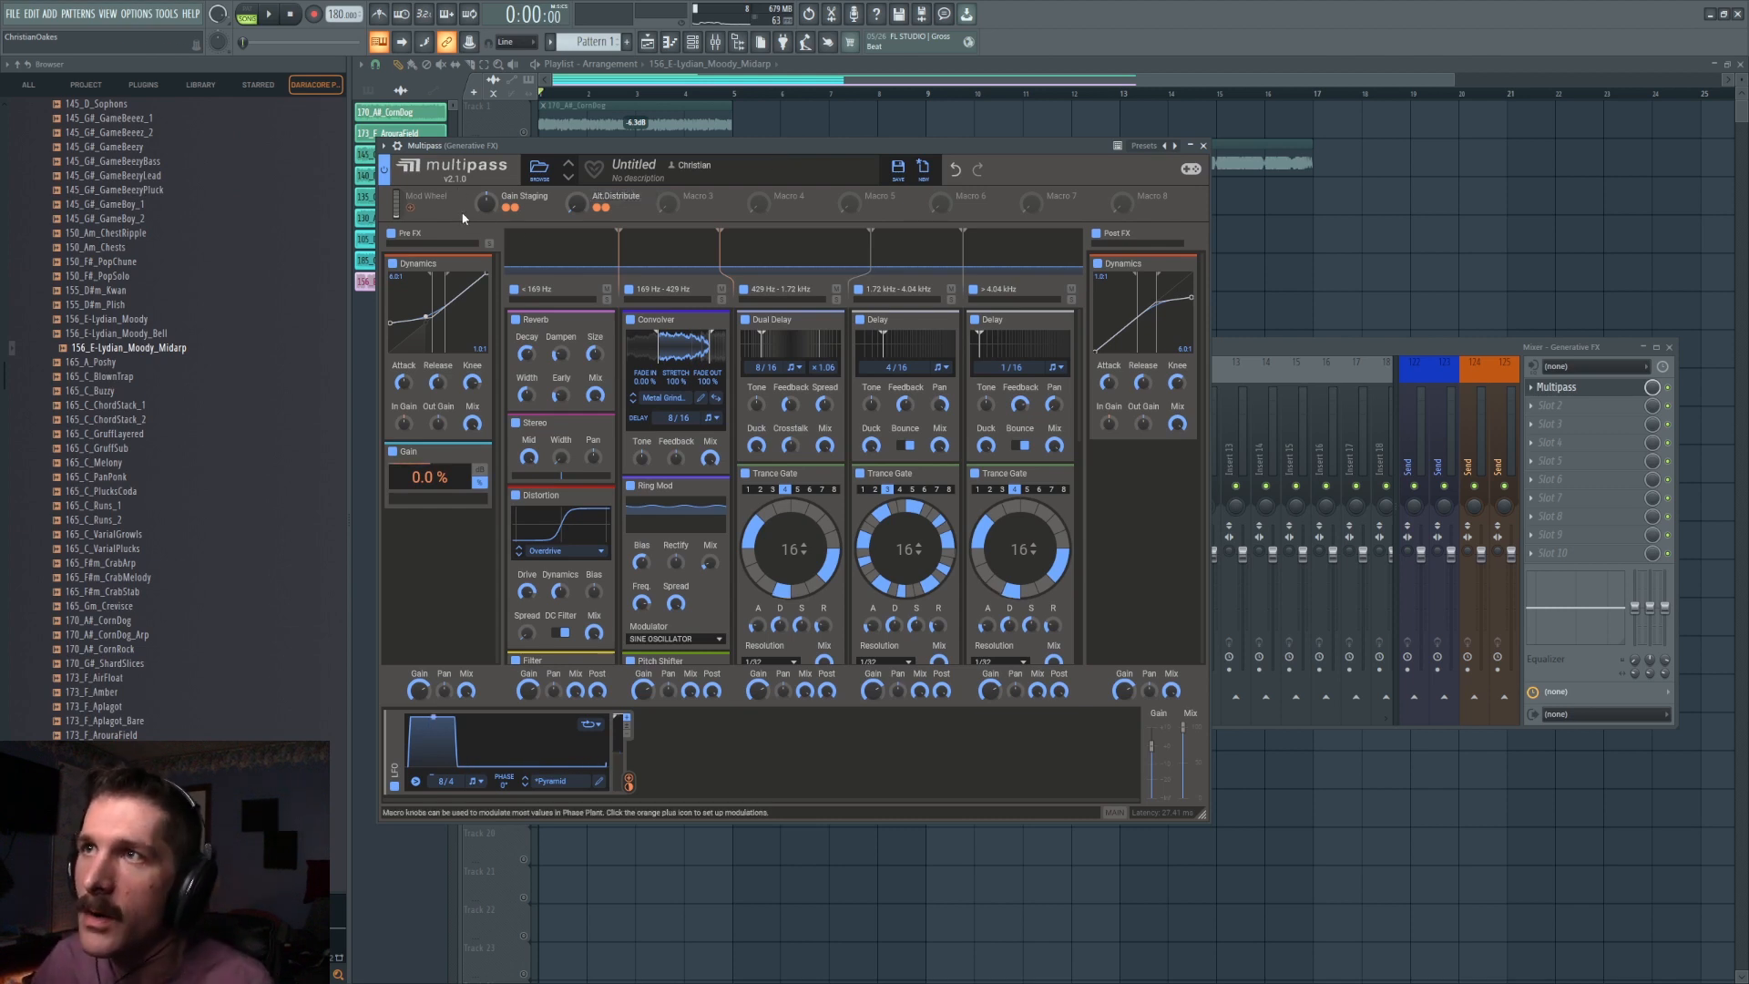
Play the loop while raising the Alt Distribute macro to full to hear the shifted band splits.
double_click(498, 202)
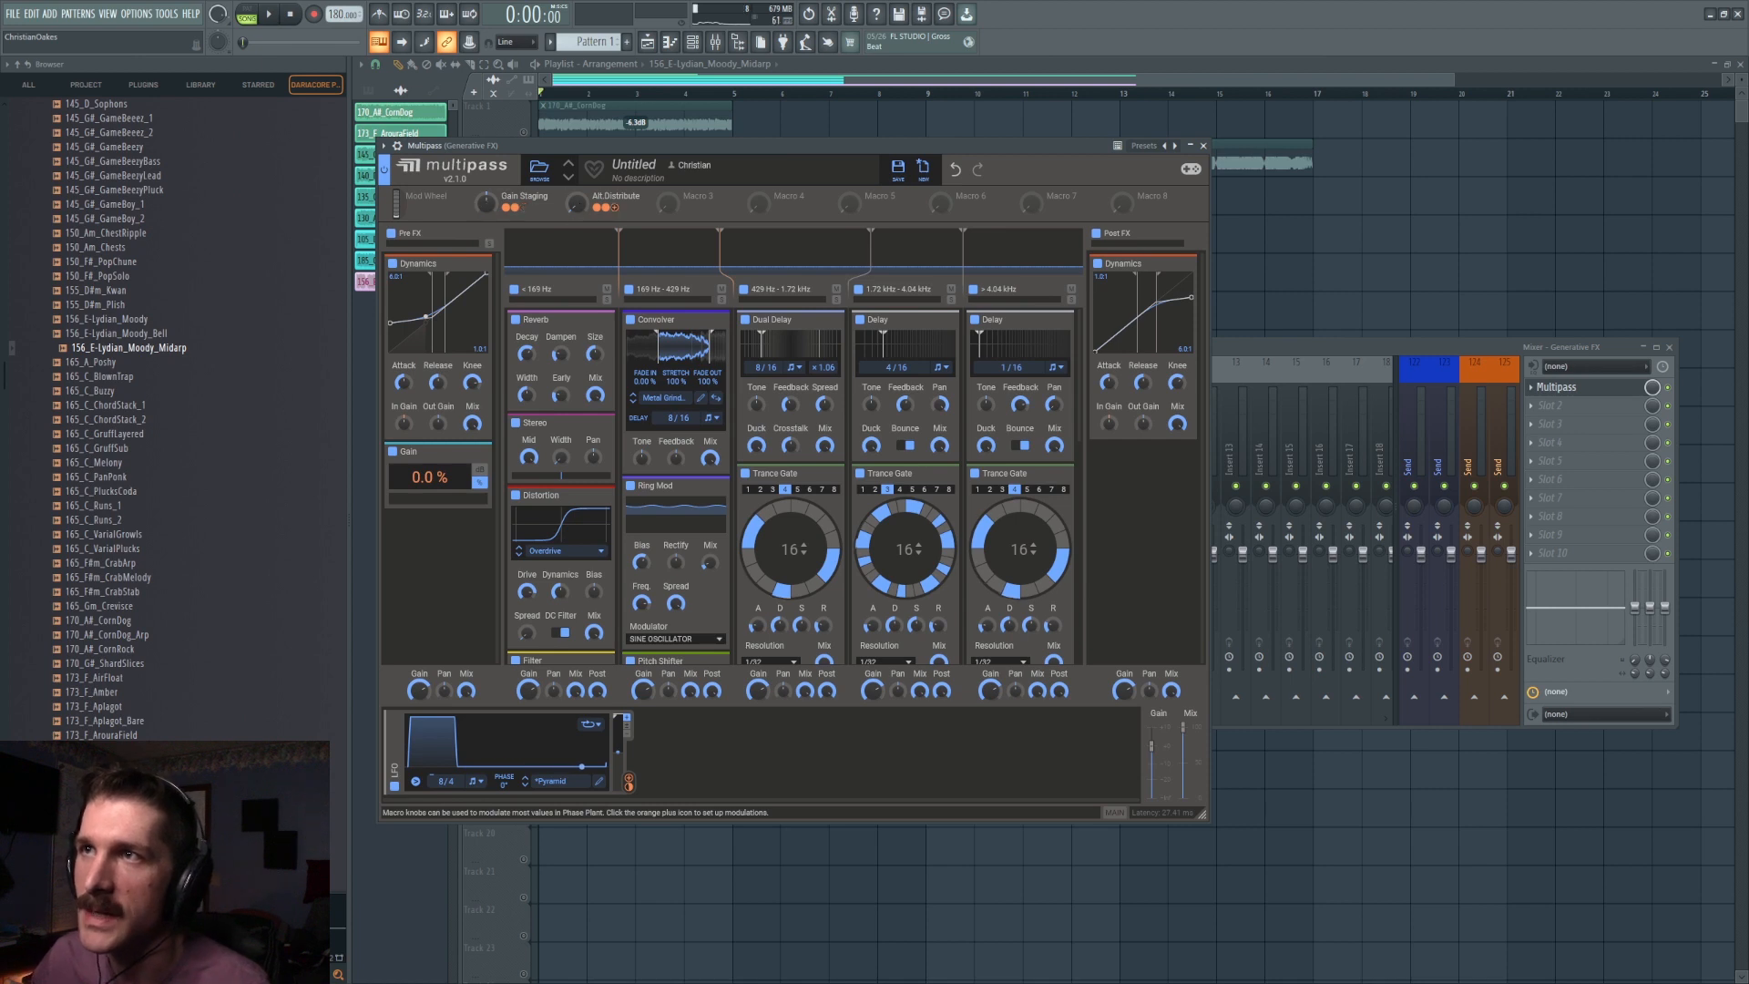
key(space)
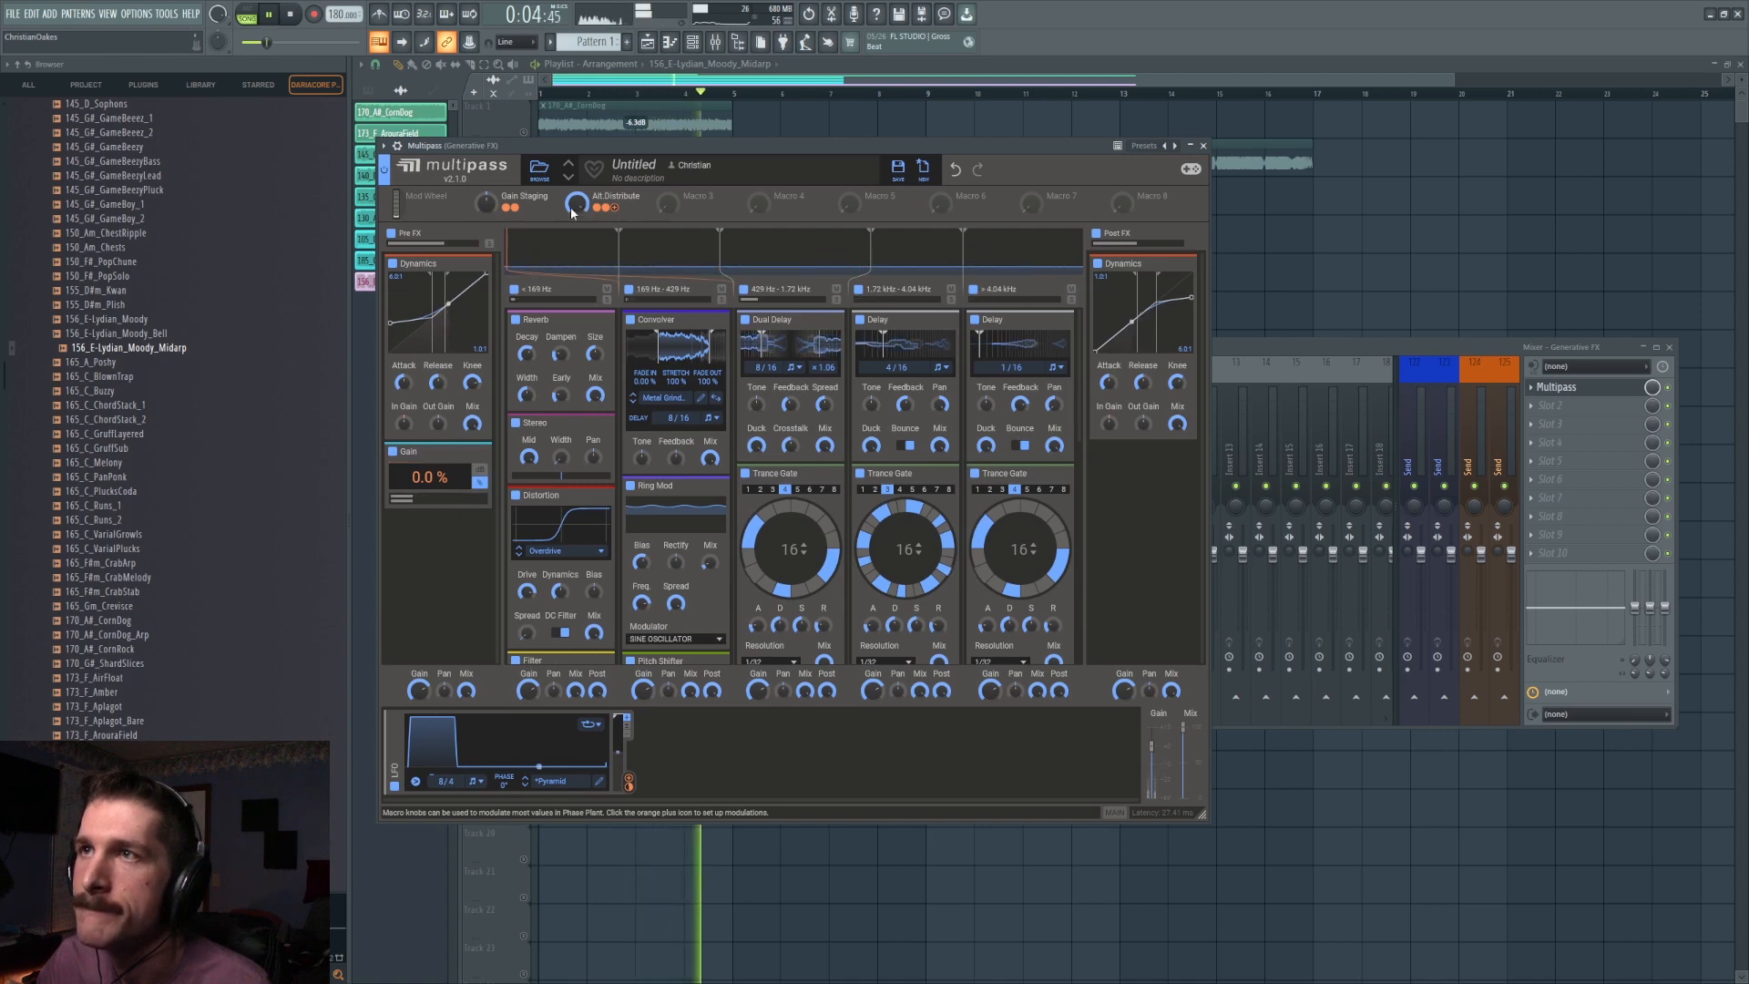
mouse_move(599, 210)
key(space)
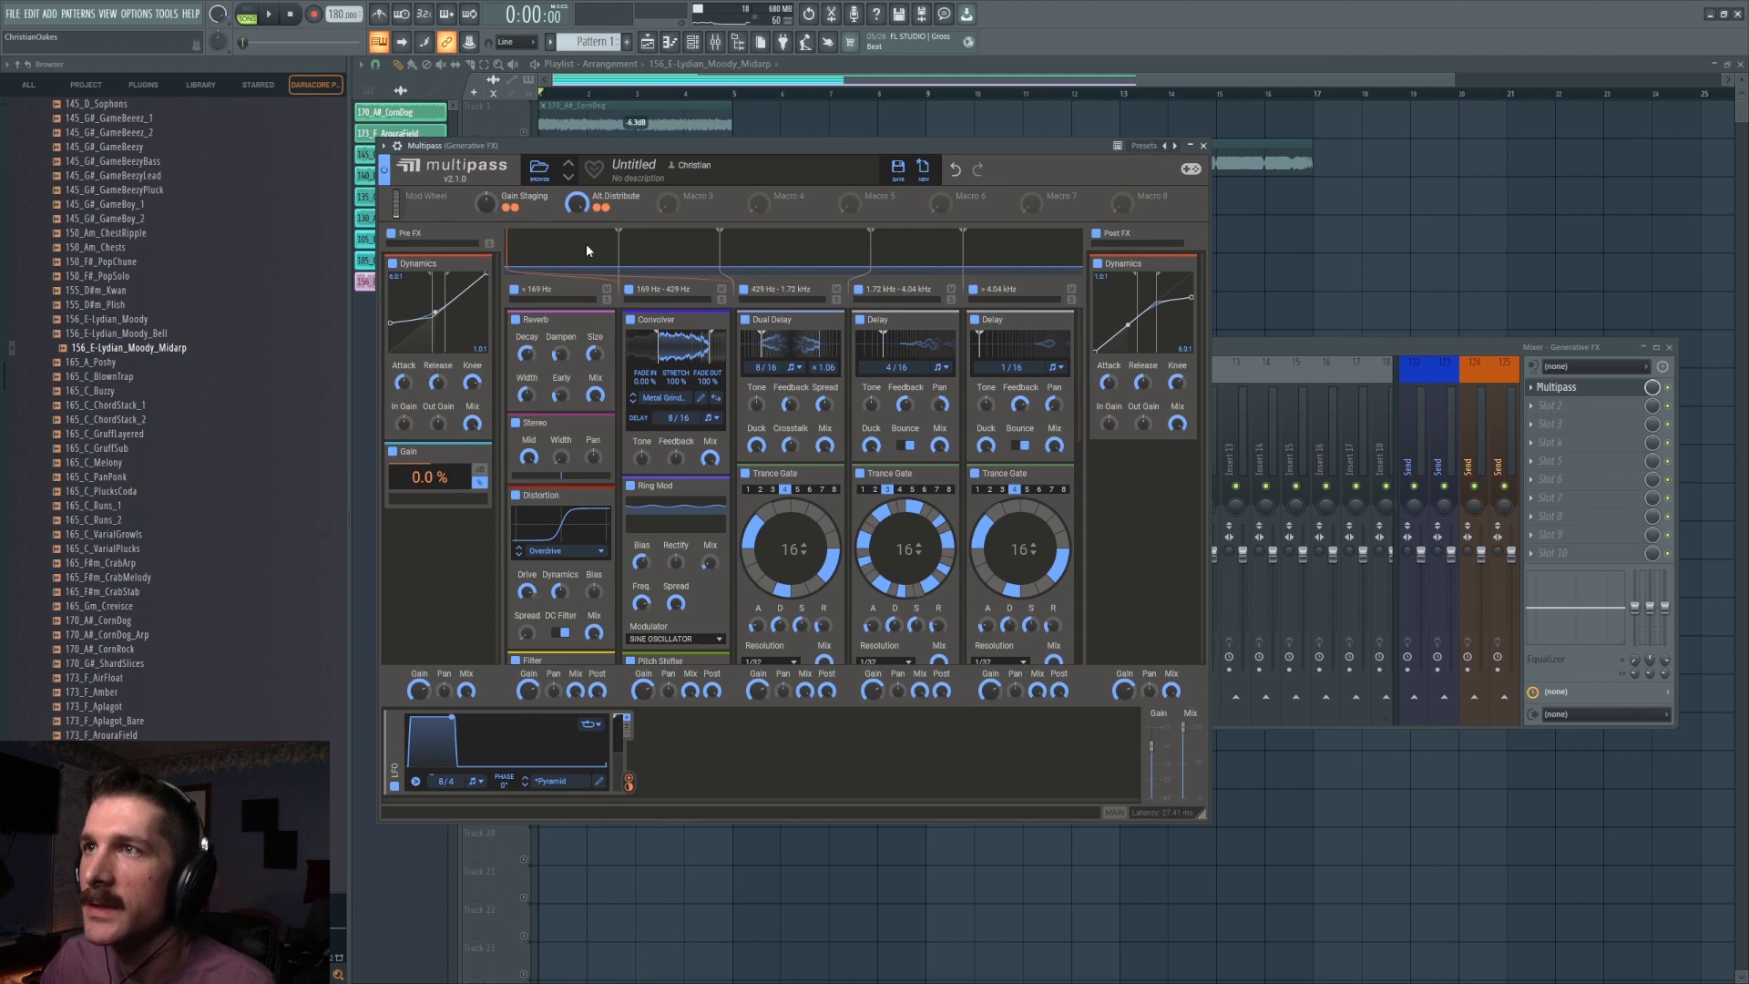
Assign the Alt Distribute macro to the Gain of the two lowest bands as well.
click(615, 209)
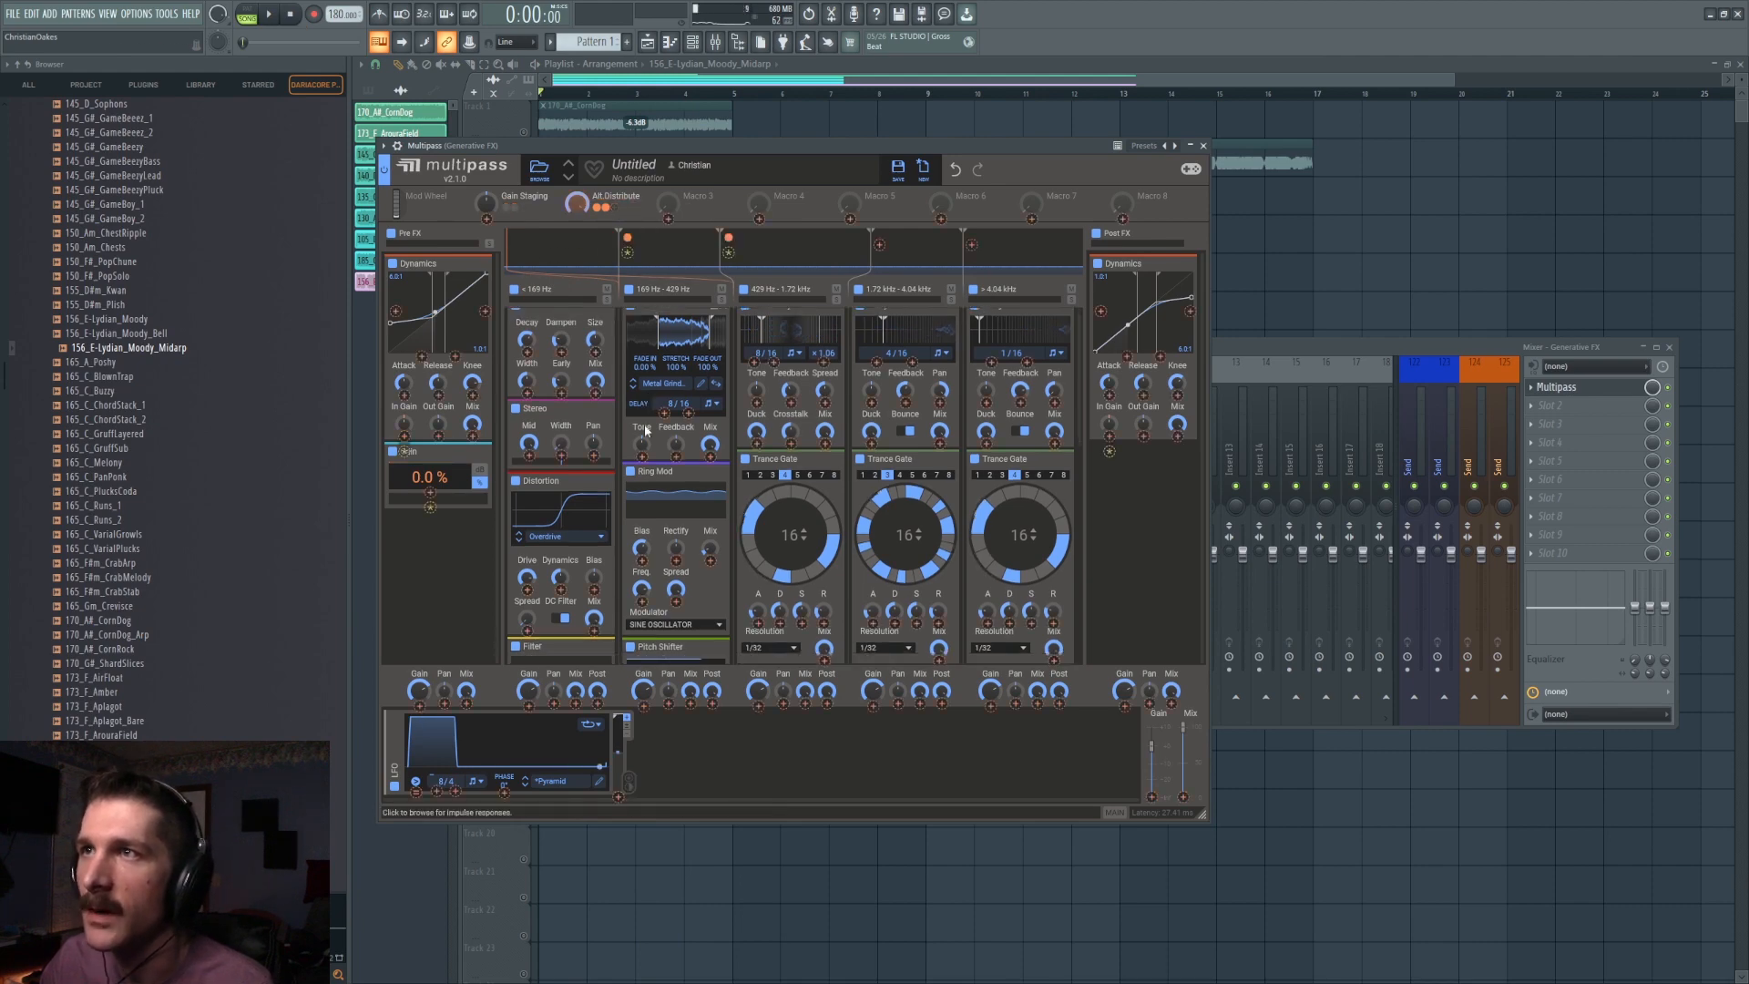
click(644, 705)
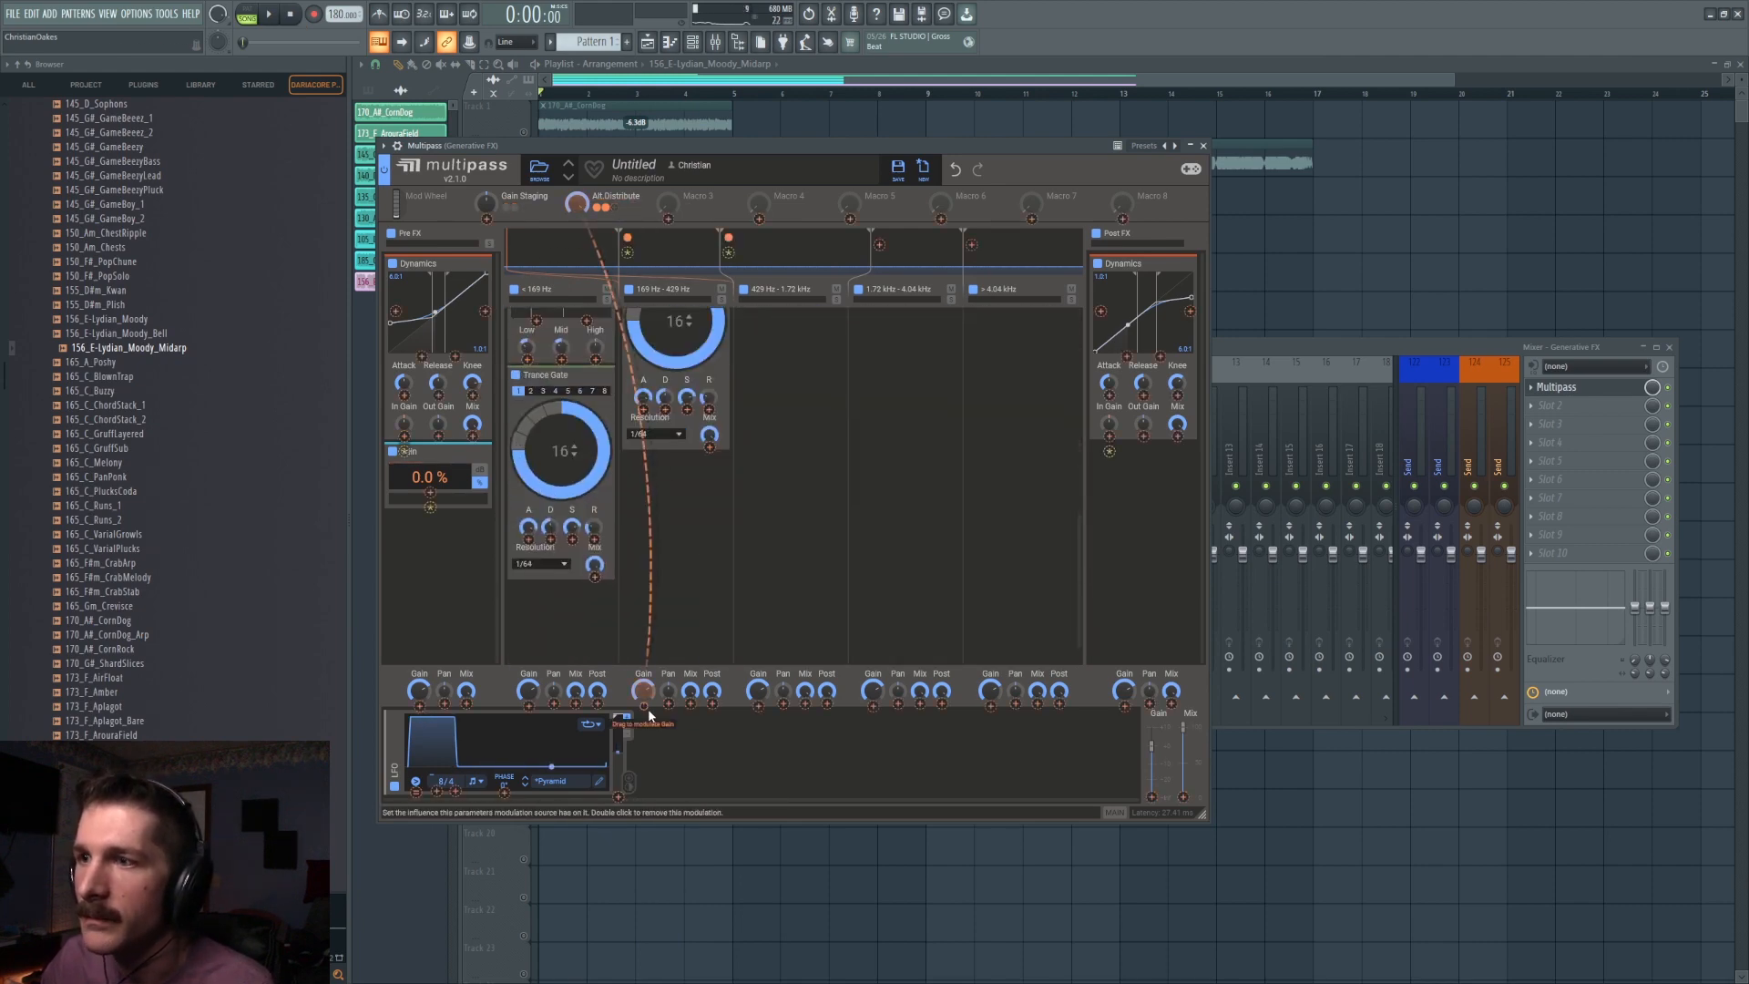
click(529, 705)
click(833, 539)
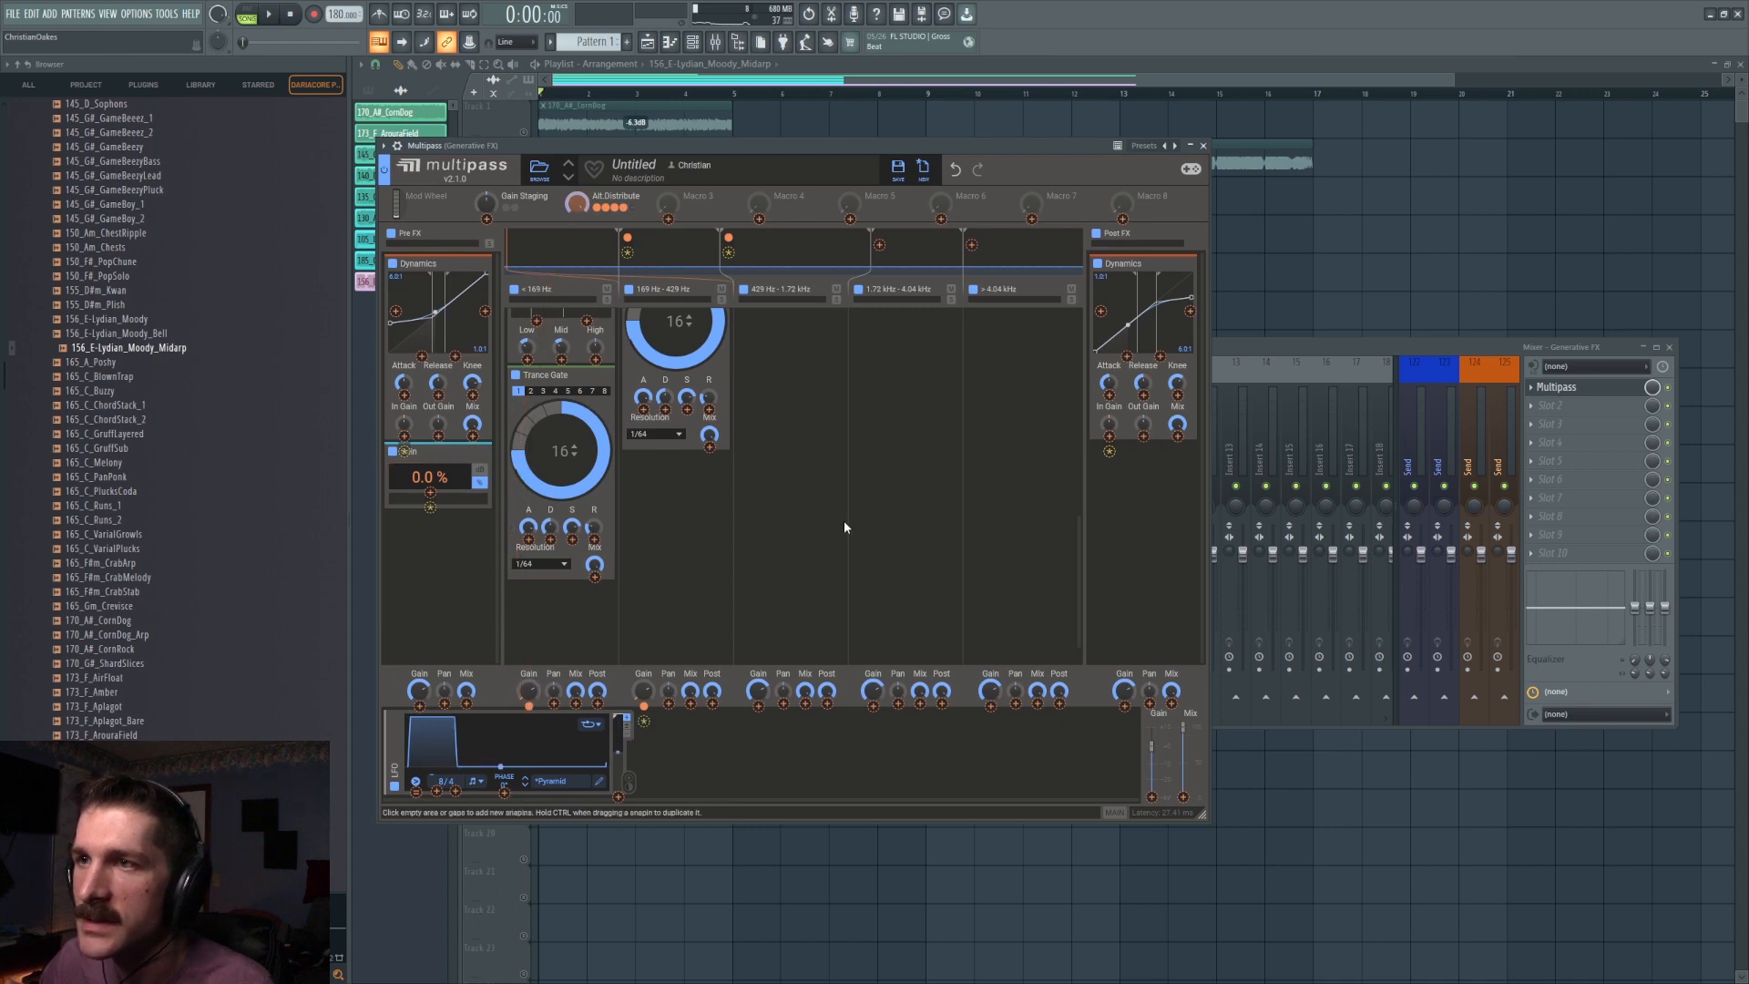
Audition the loop while turning the Alt Distribute macro from full down to zero.
key(space)
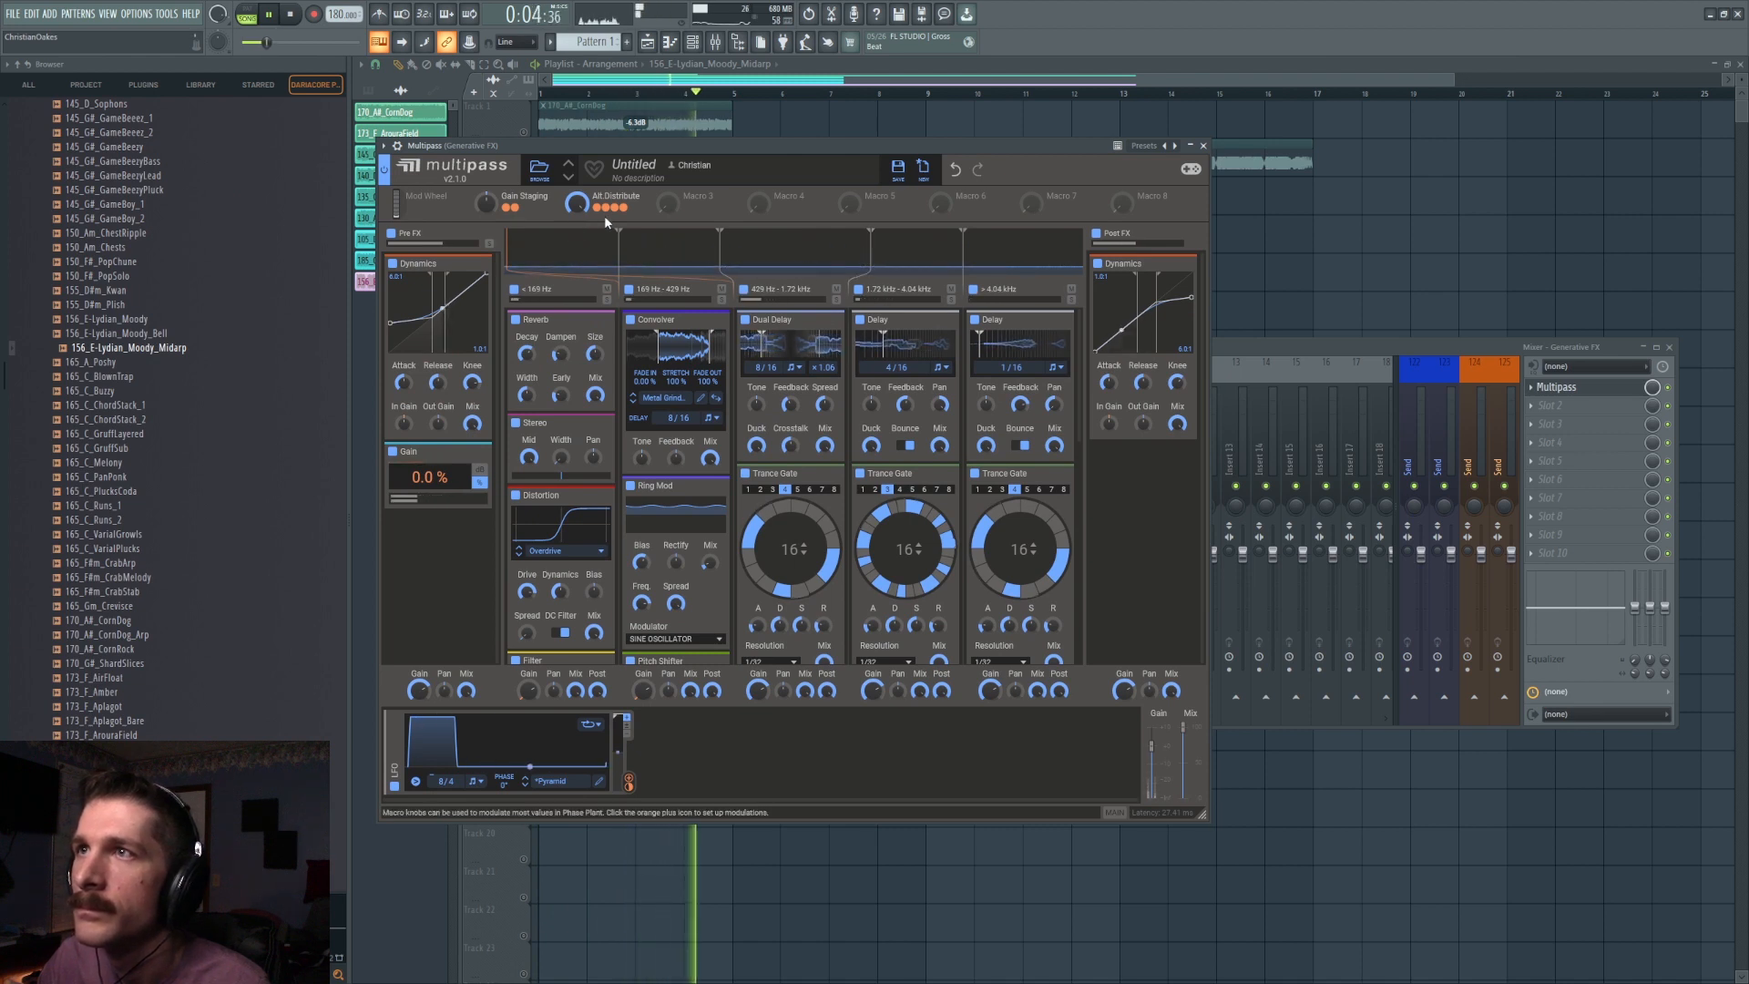
drag(577, 204, 577, 310)
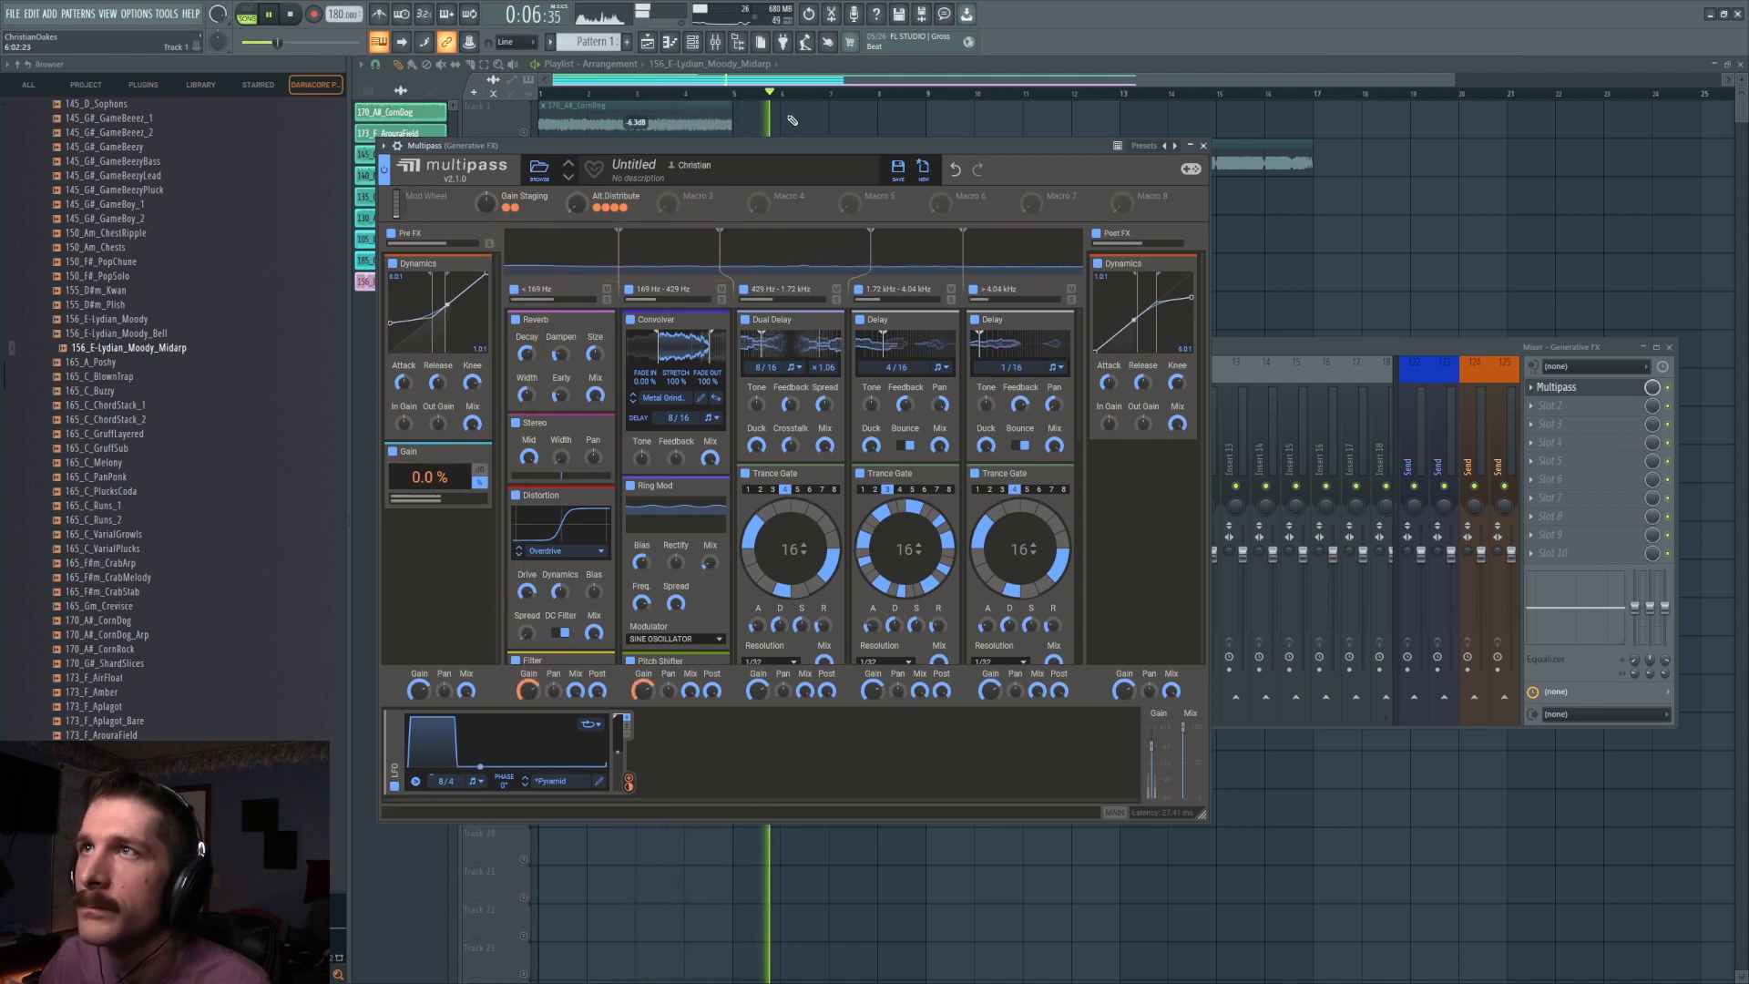
key(space)
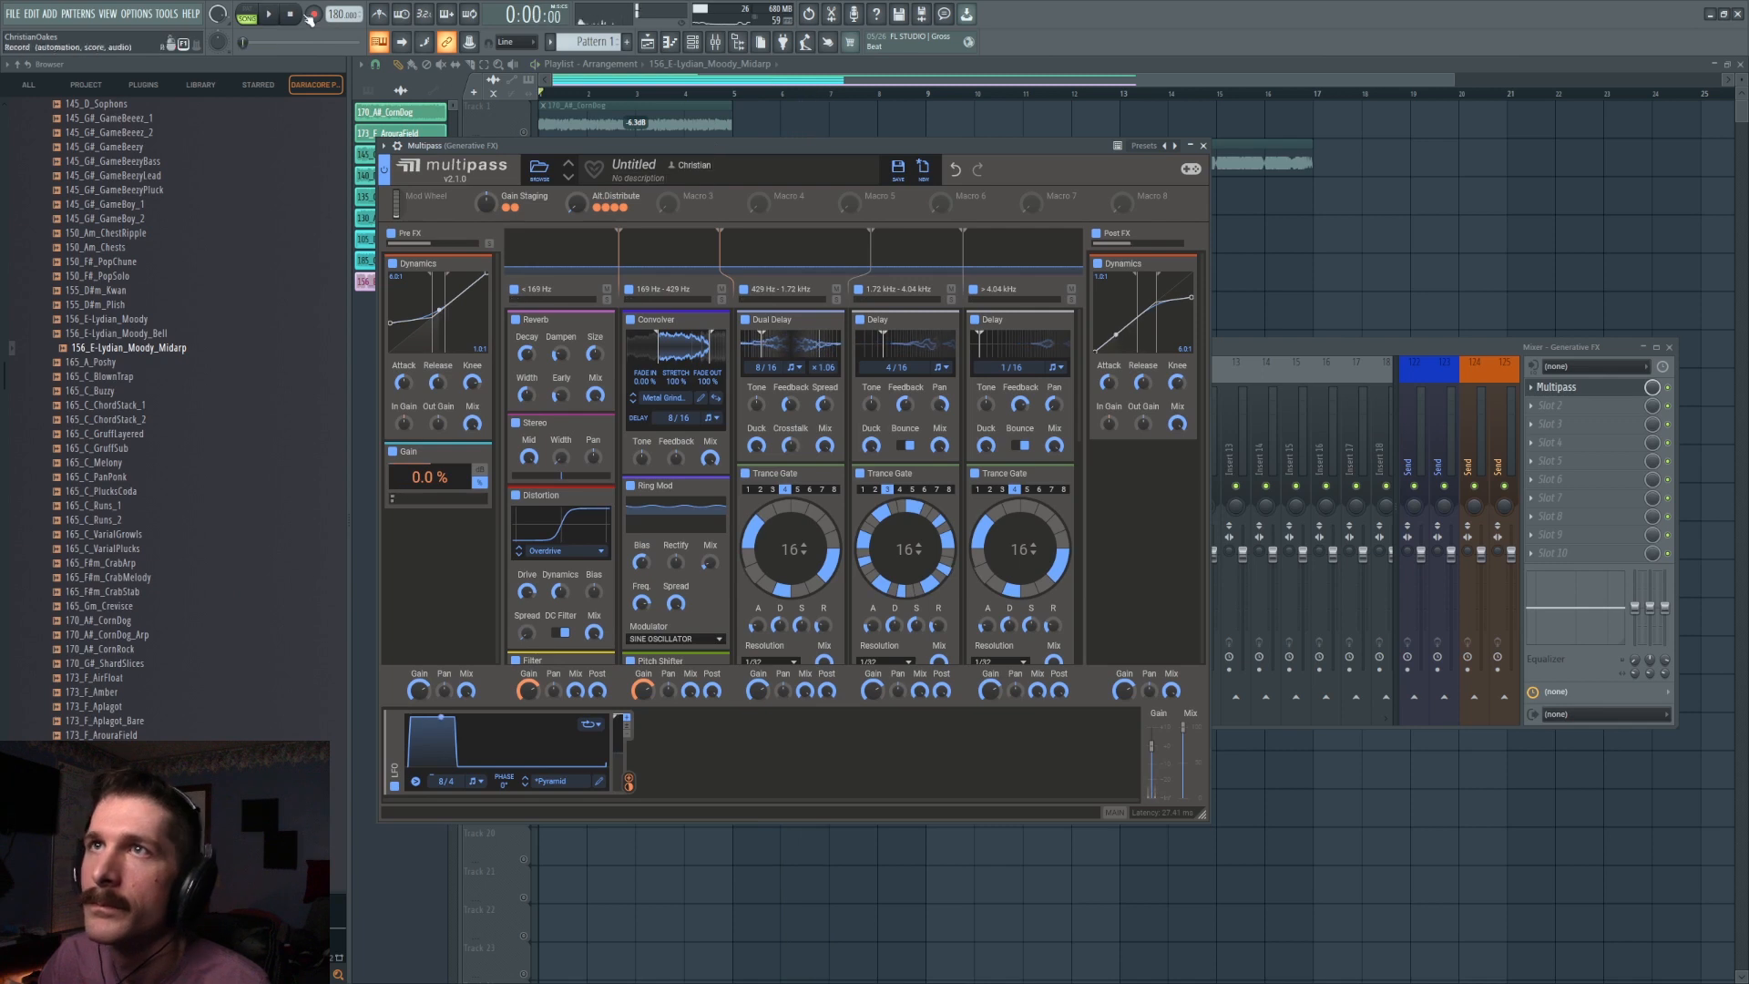
Assign Macro 3 to push the lower band split frequencies upward and turn the macro up to 100%.
double_click(698, 196)
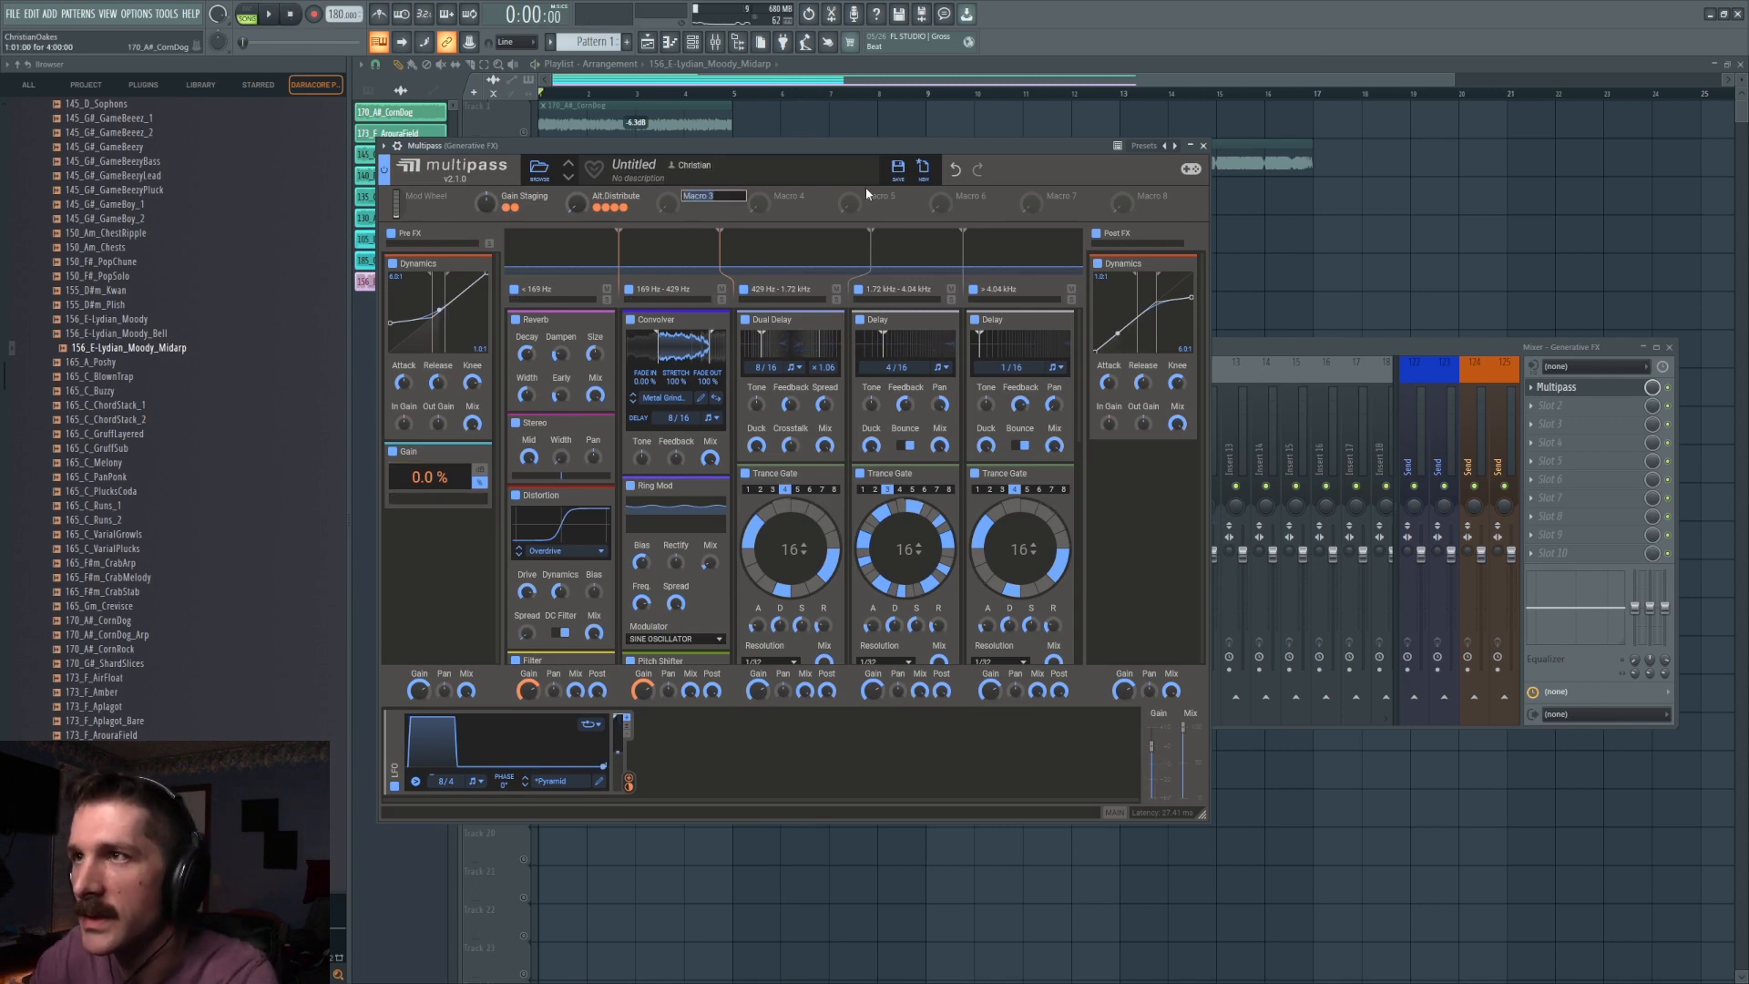
key(Escape)
mouse_move(687, 208)
mouse_down()
mouse_move(718, 269)
mouse_move(730, 241)
mouse_move(630, 241)
mouse_move(671, 197)
mouse_up()
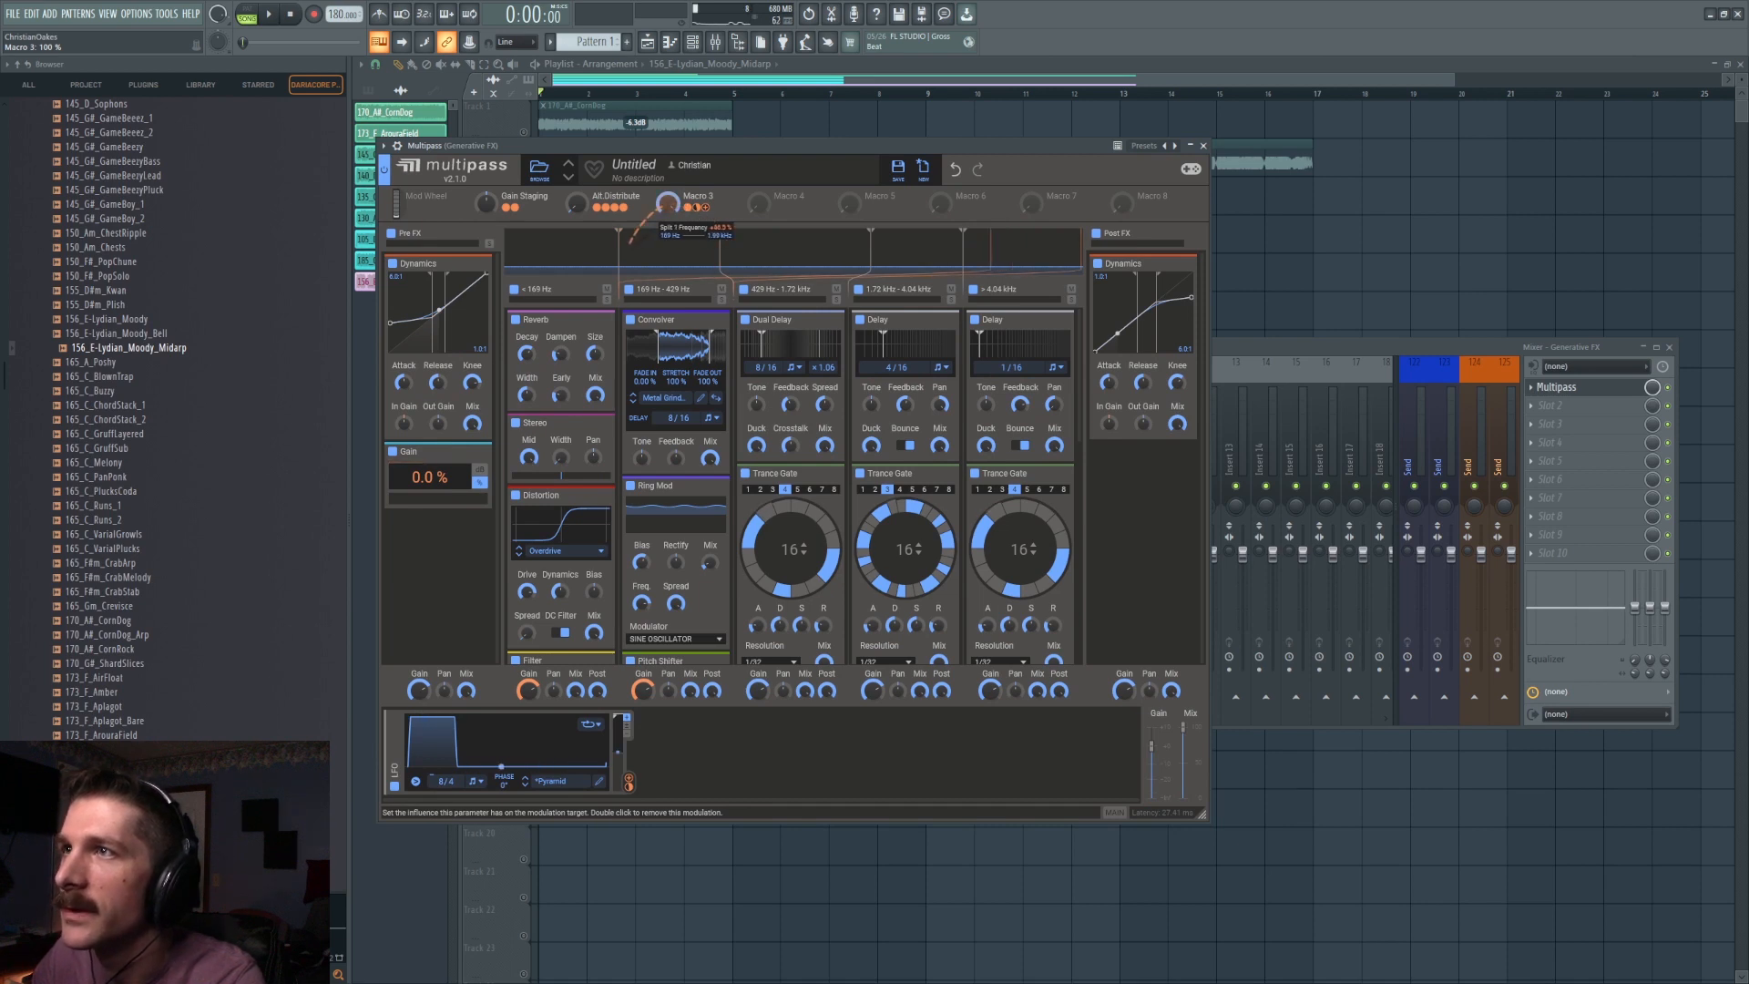
double_click(698, 196)
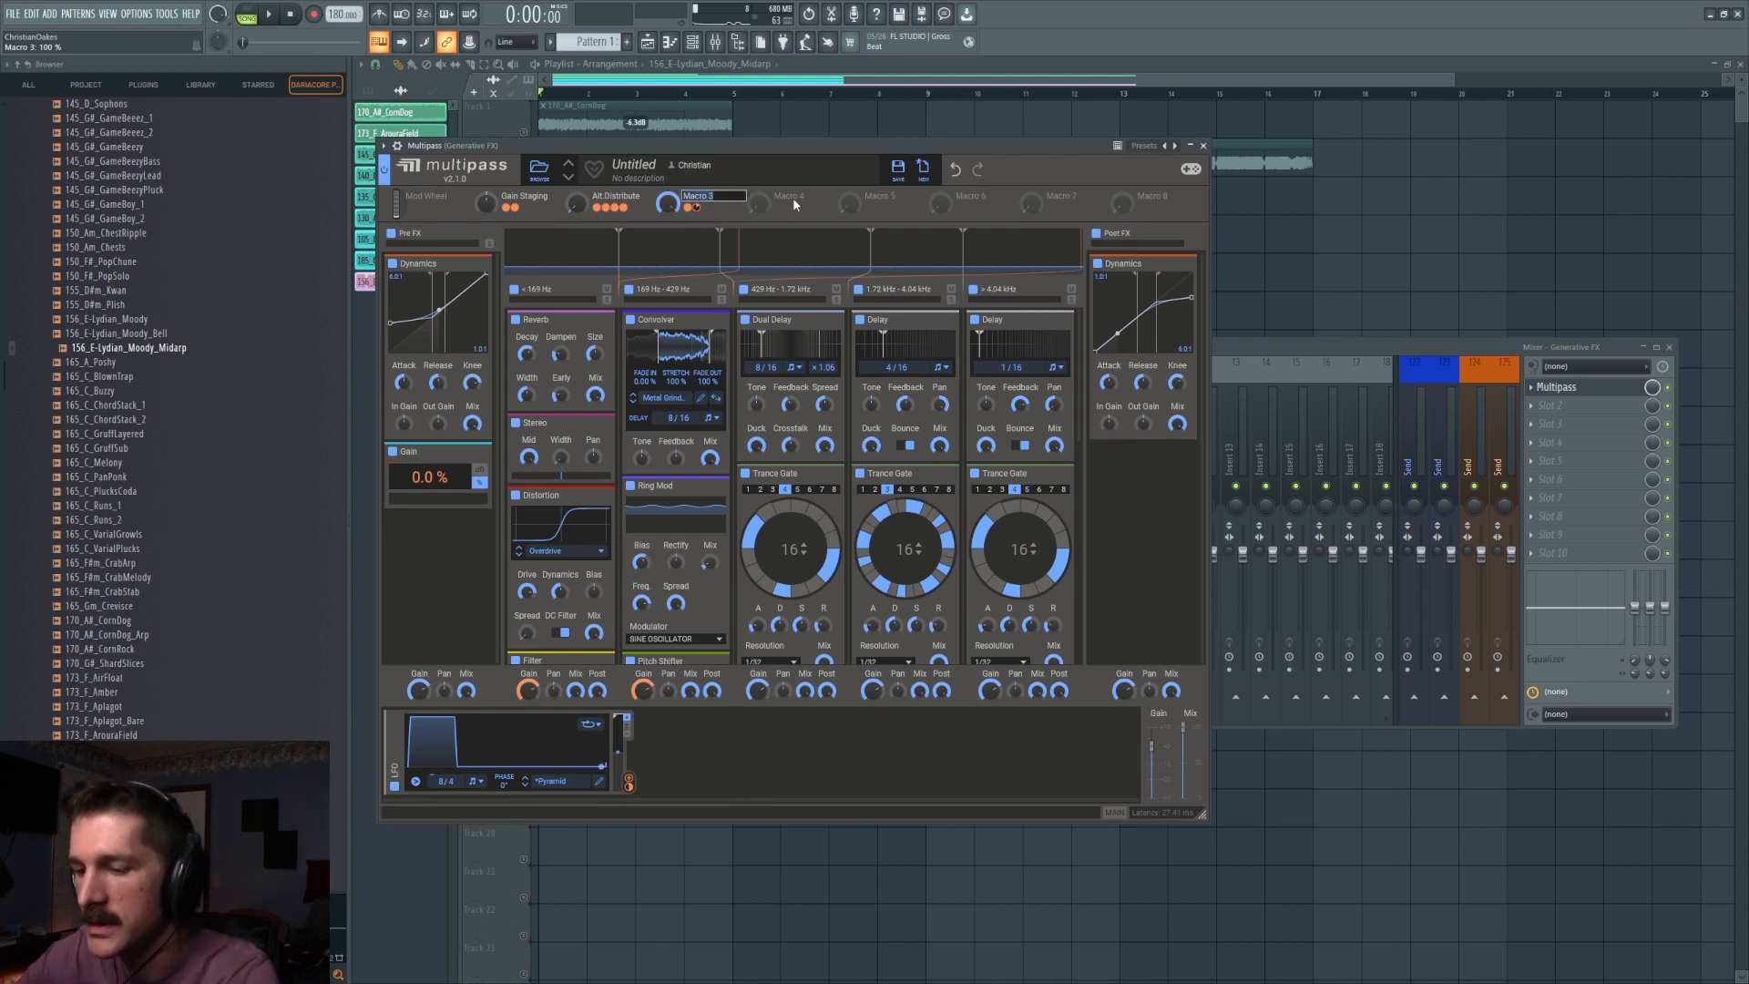
key(Return)
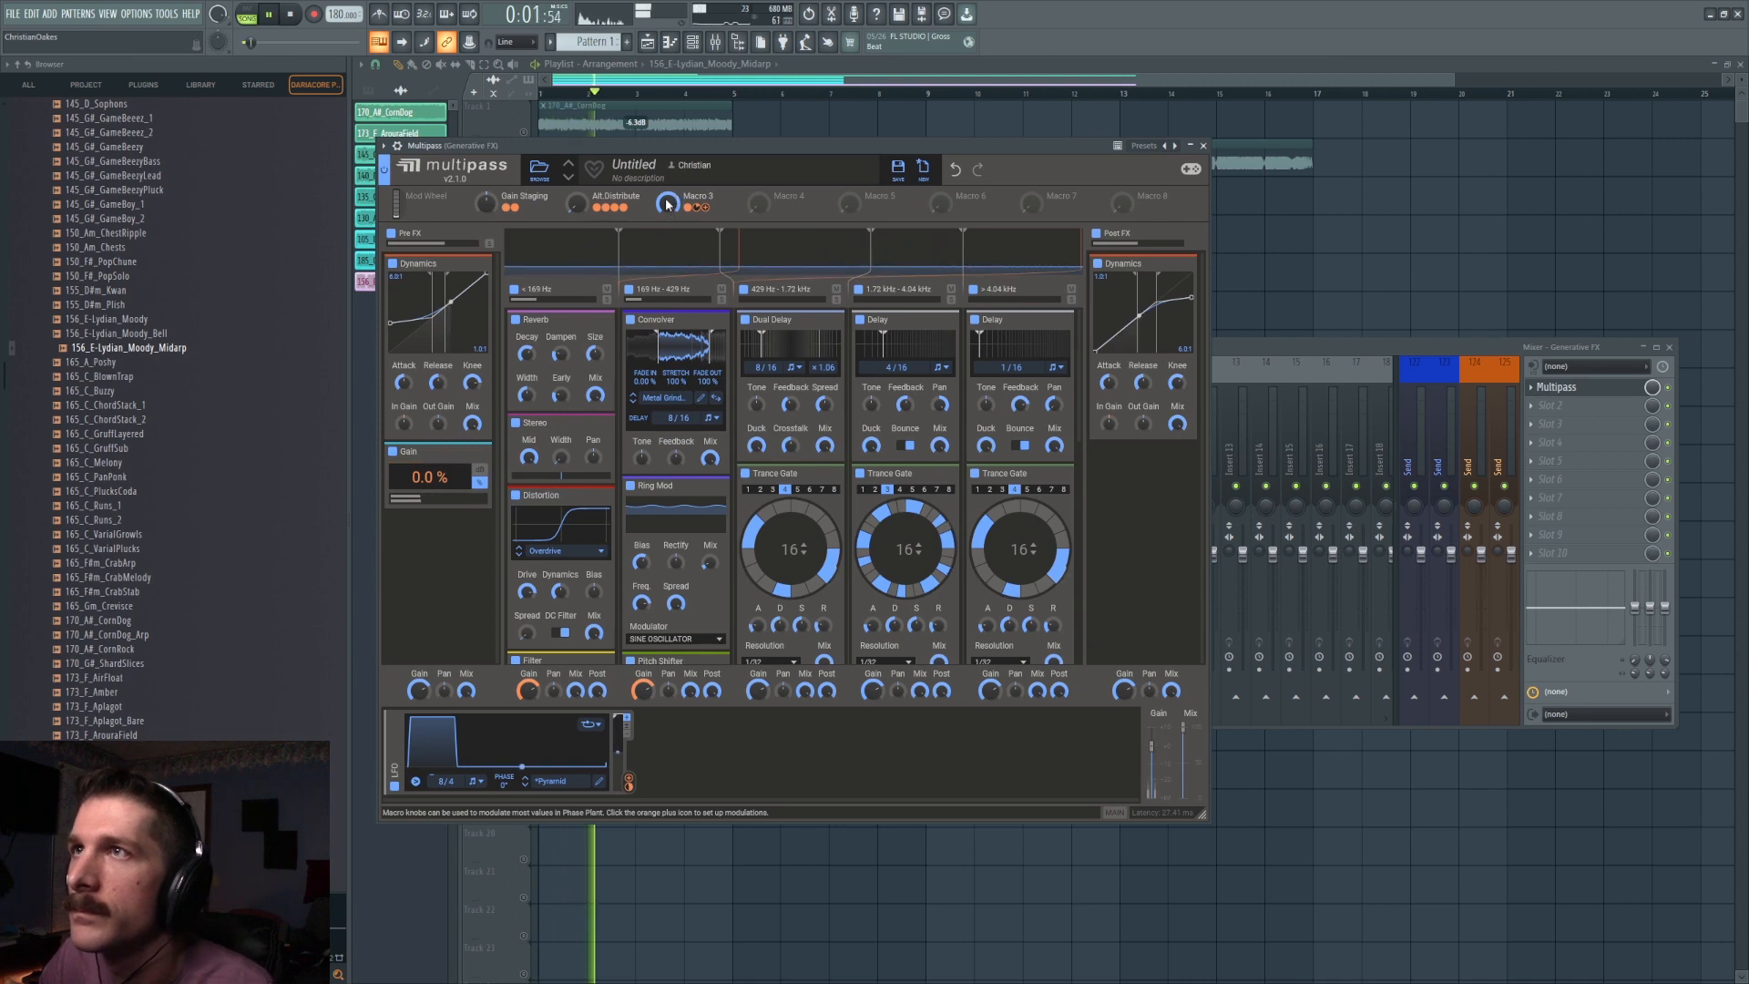
Rename Macro 3 to "Aoura Funct" and stop playback.
double_click(720, 194)
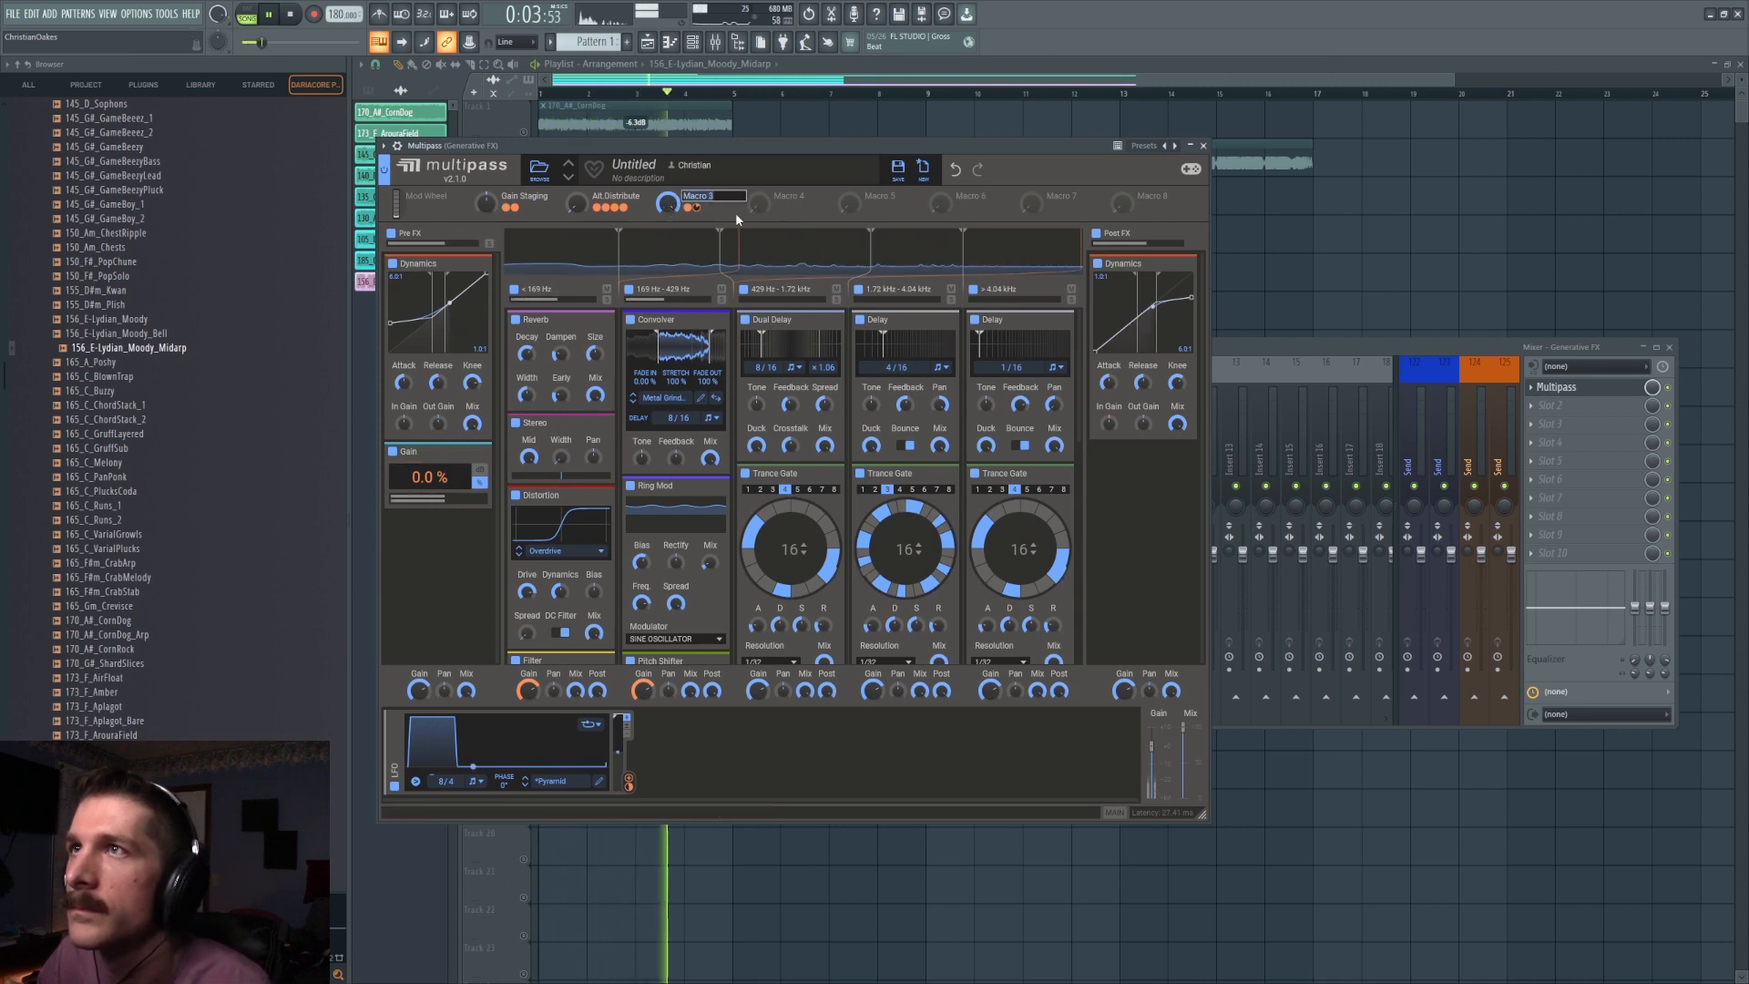
text(Aoura.Funct)
key(Return)
click(294, 17)
scroll(818, 570, down, 2)
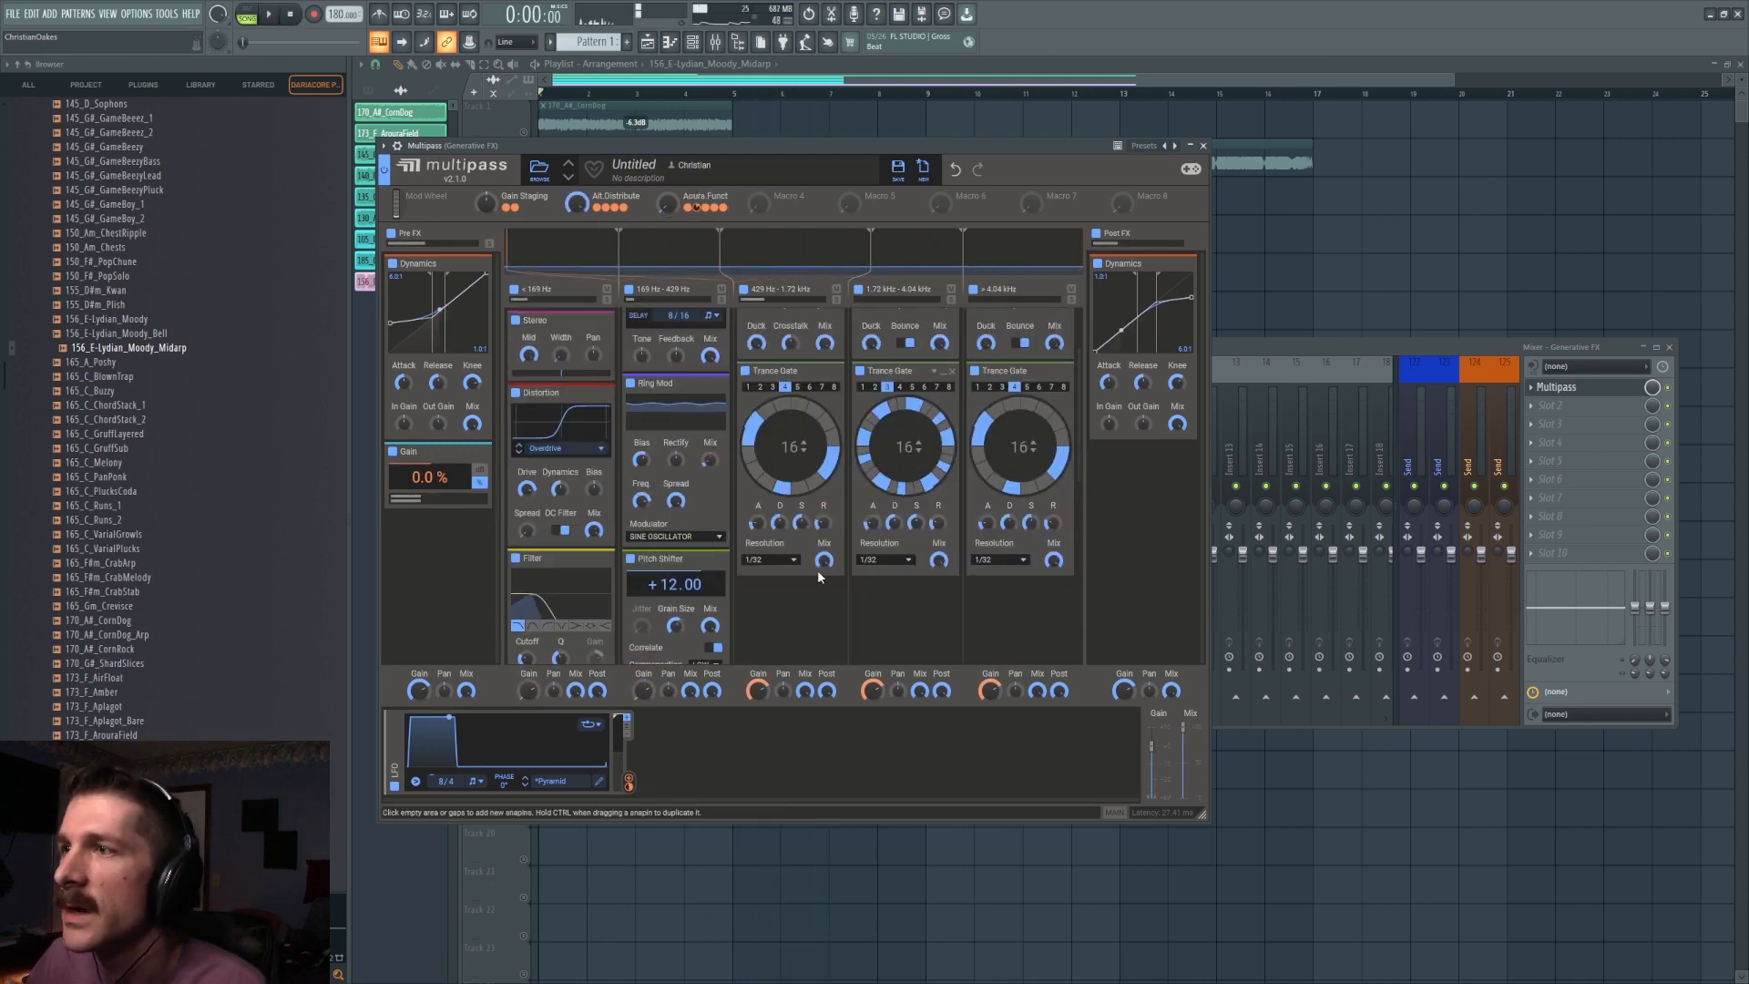
scroll(820, 644, down, 3)
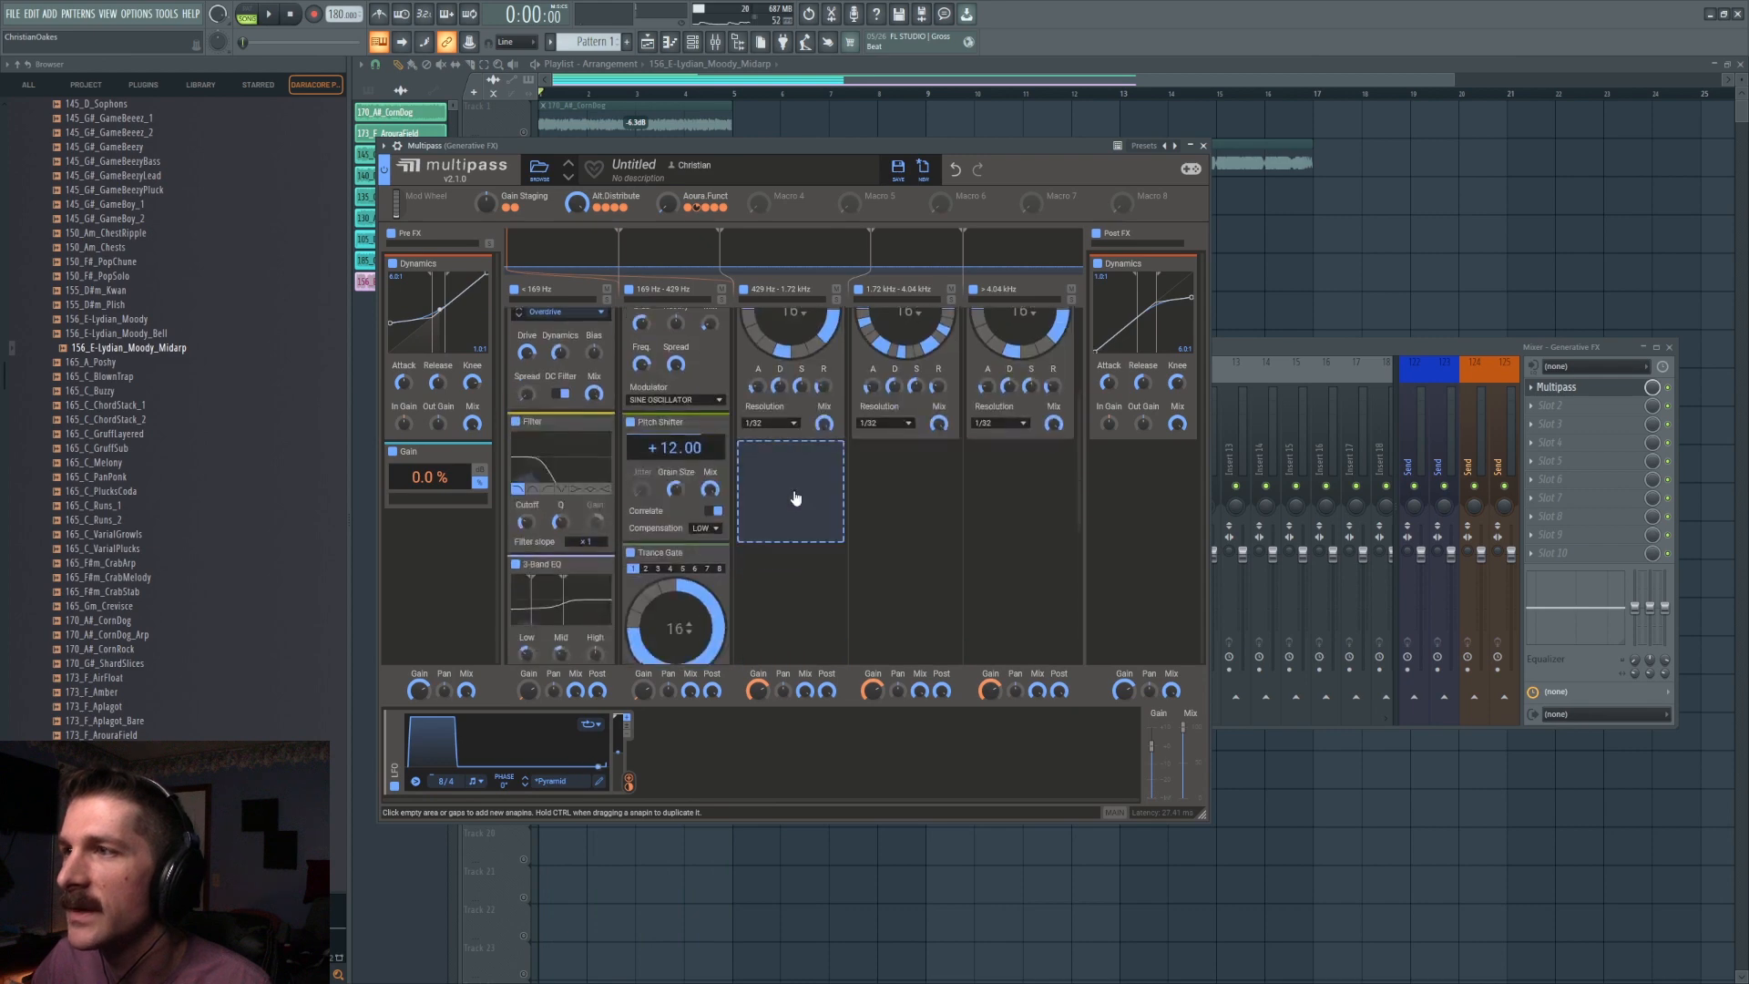
click(796, 496)
click(726, 164)
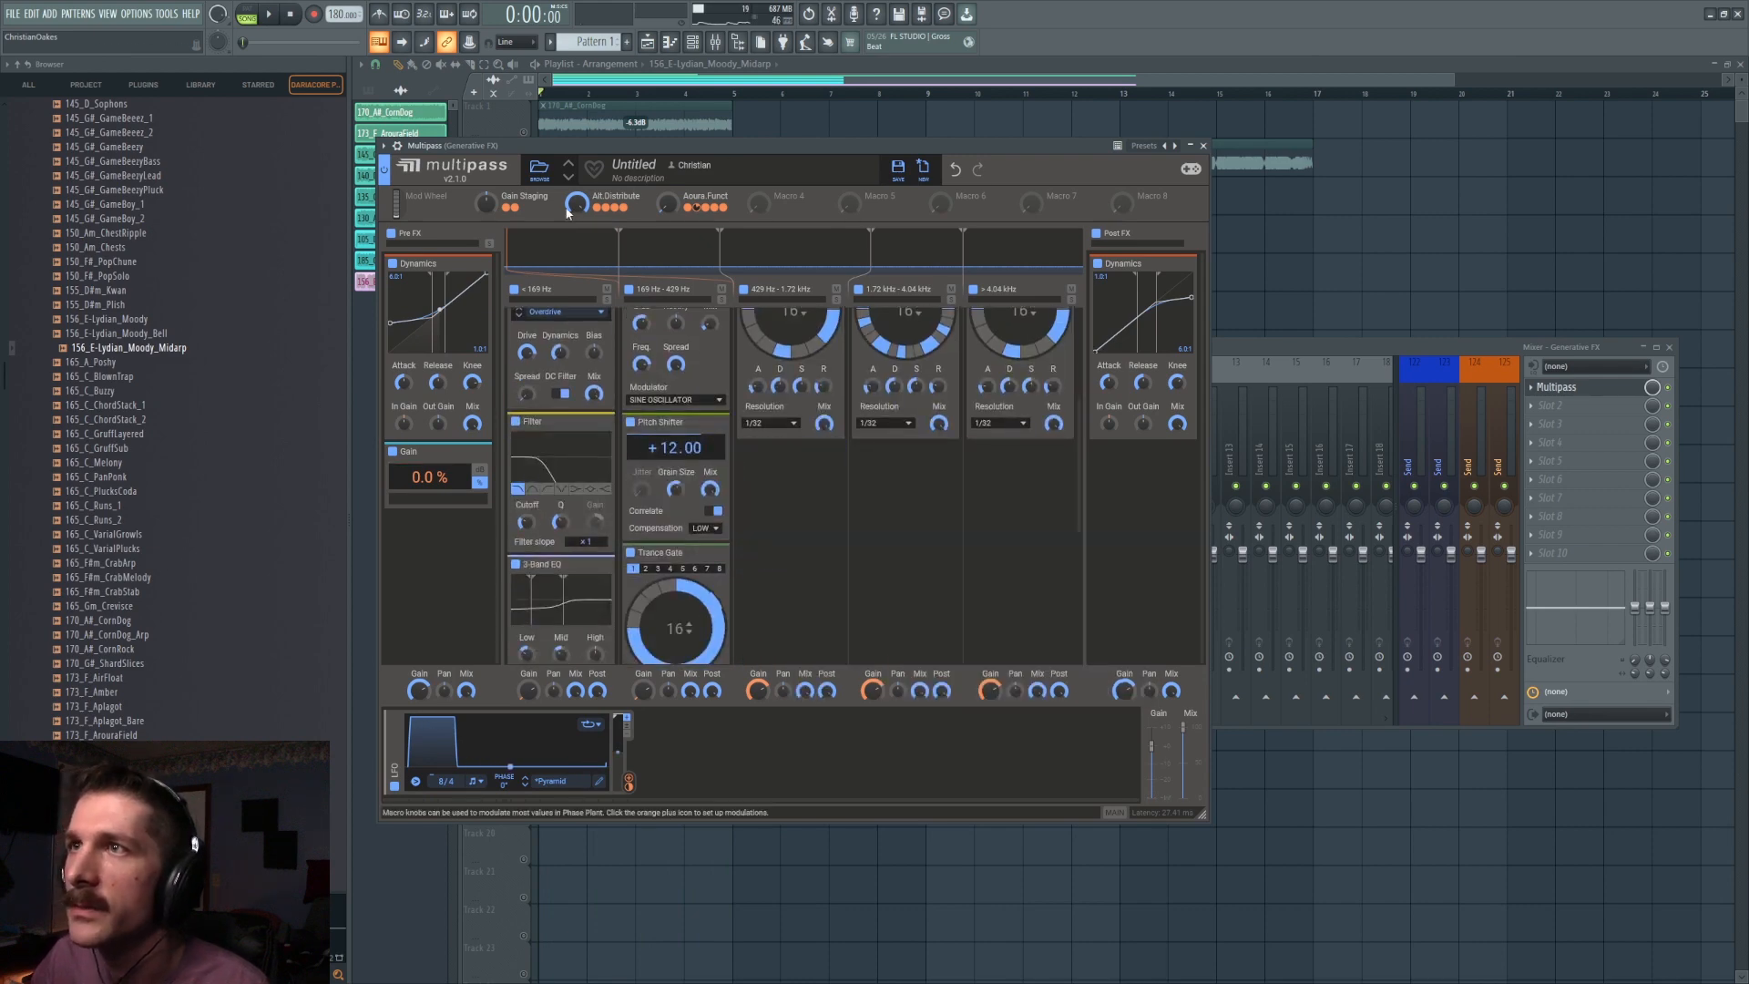
Switch playback to the 156_E-Lydian_Moody_Midarp track and audition it through Multipass.
right_click(811, 116)
scroll(680, 217, down, 3)
click(526, 290)
key(space)
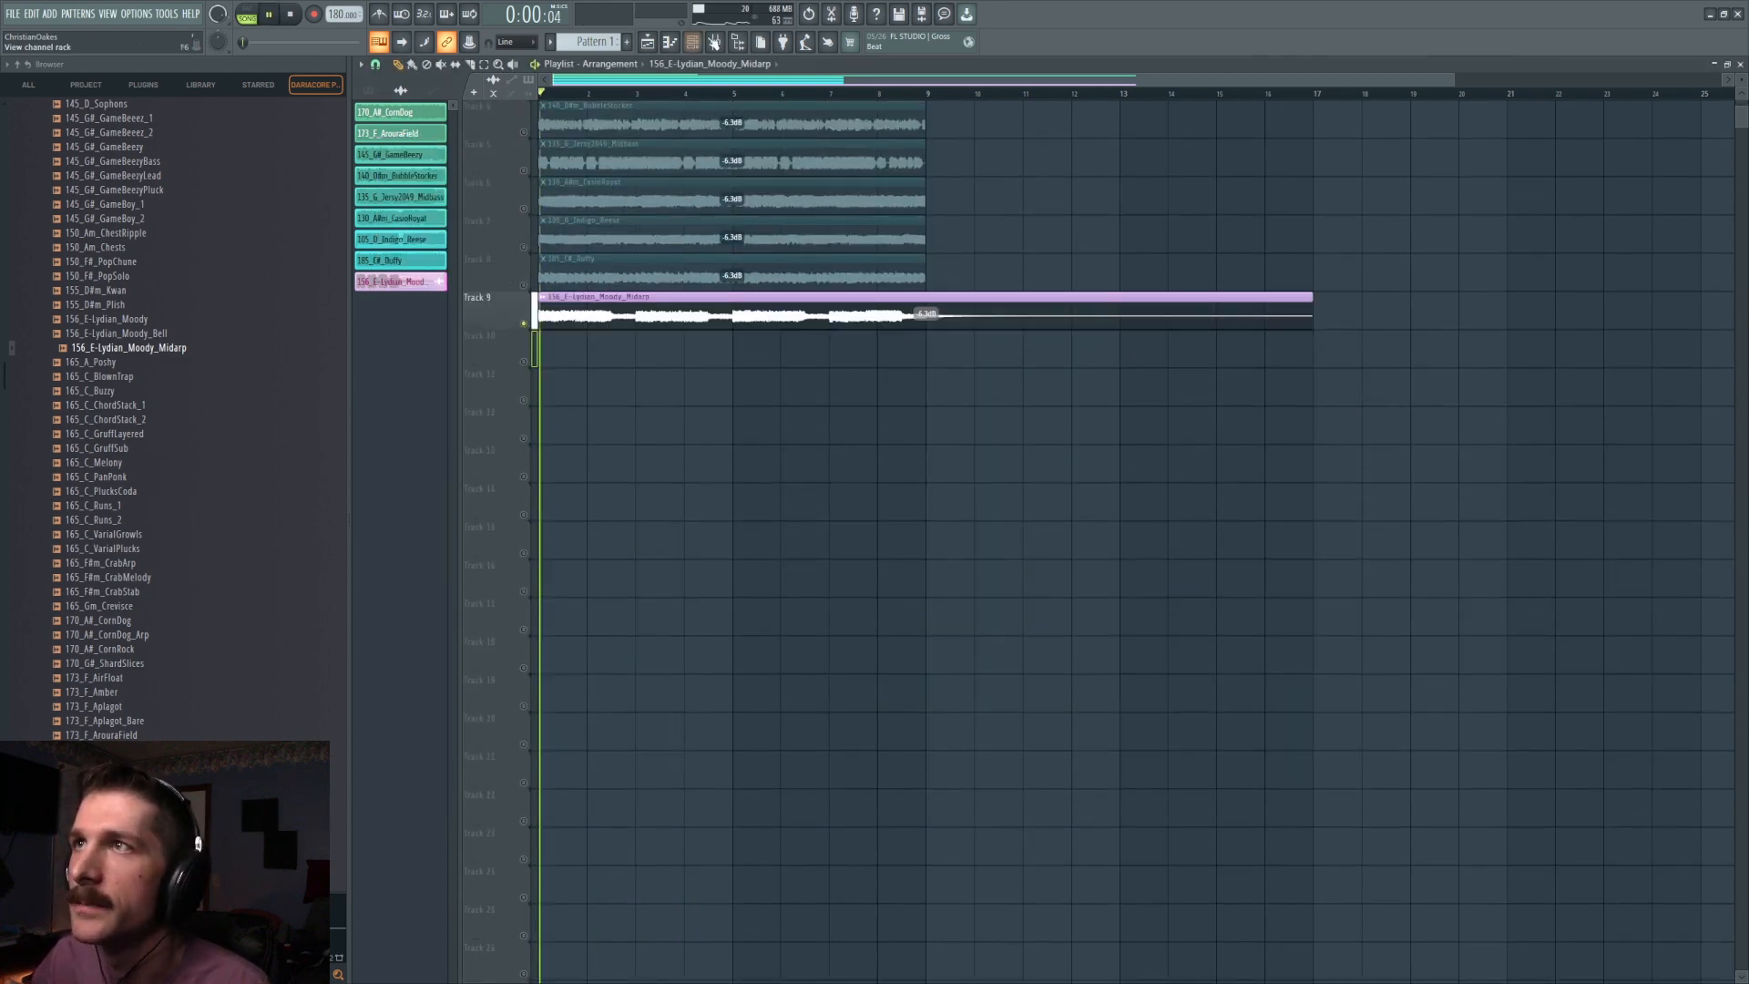
click(715, 42)
click(1556, 387)
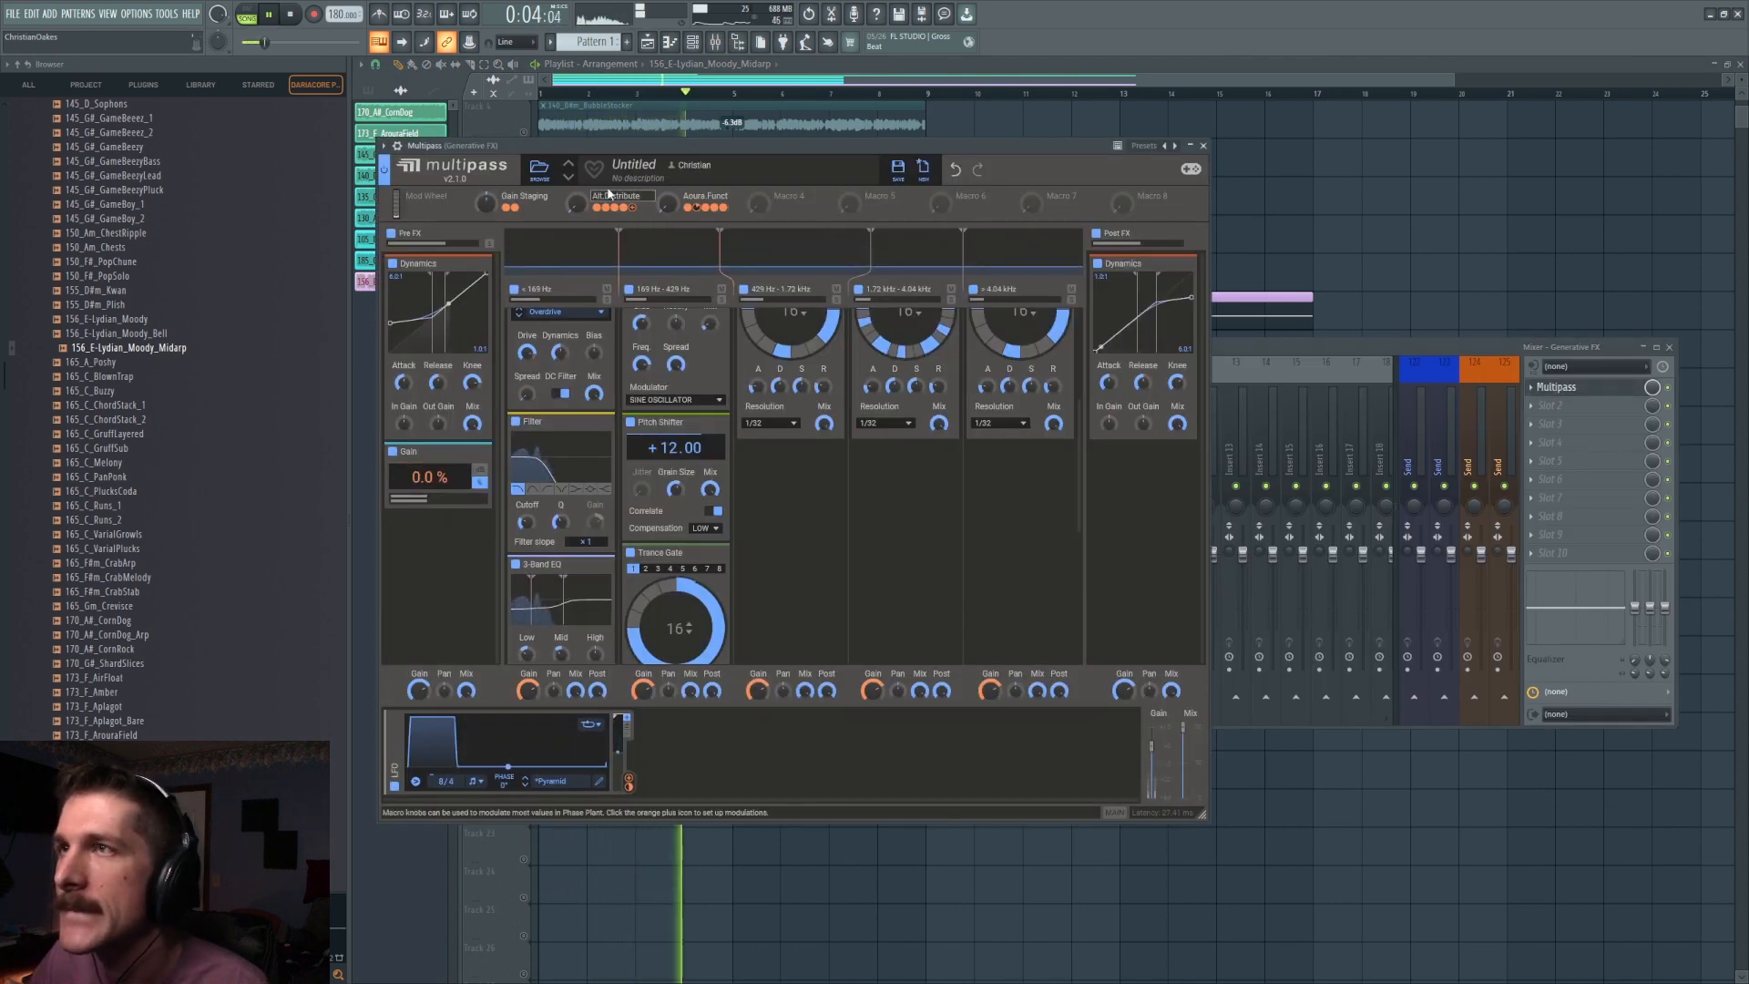
key(space)
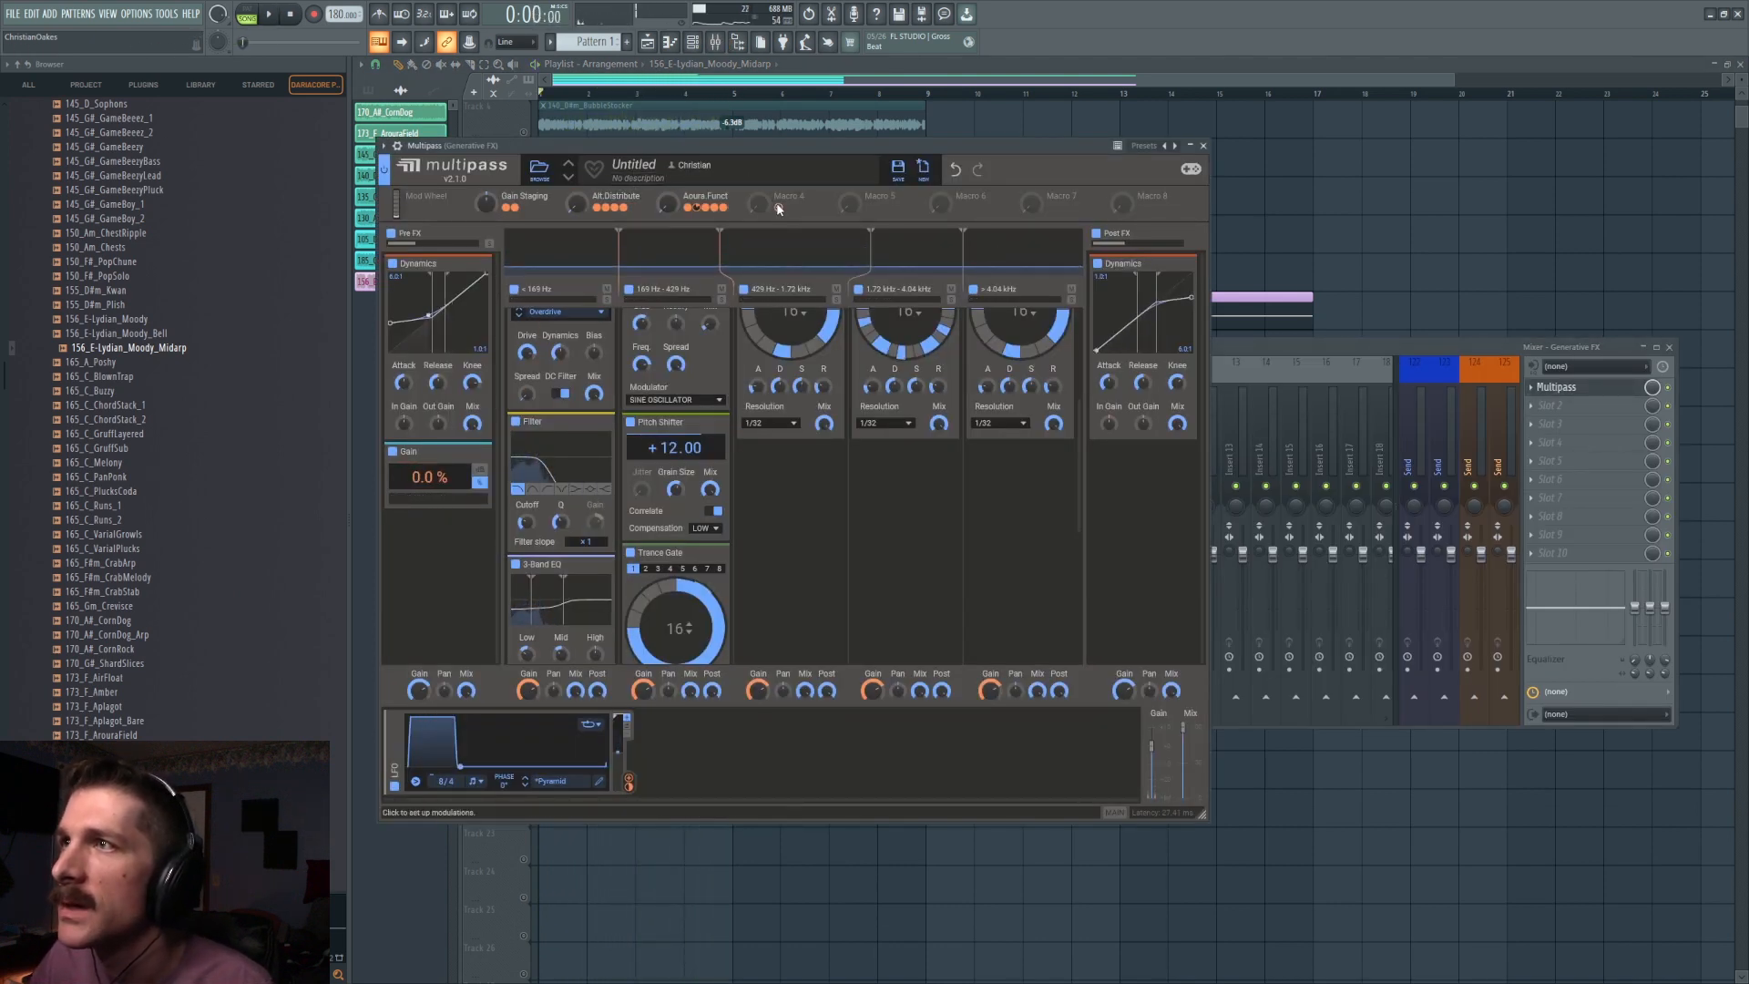
Add a Compressor below the Trance Gate in the 429 Hz–1.72 kHz band and lower its threshold while the soloed band plays.
click(820, 507)
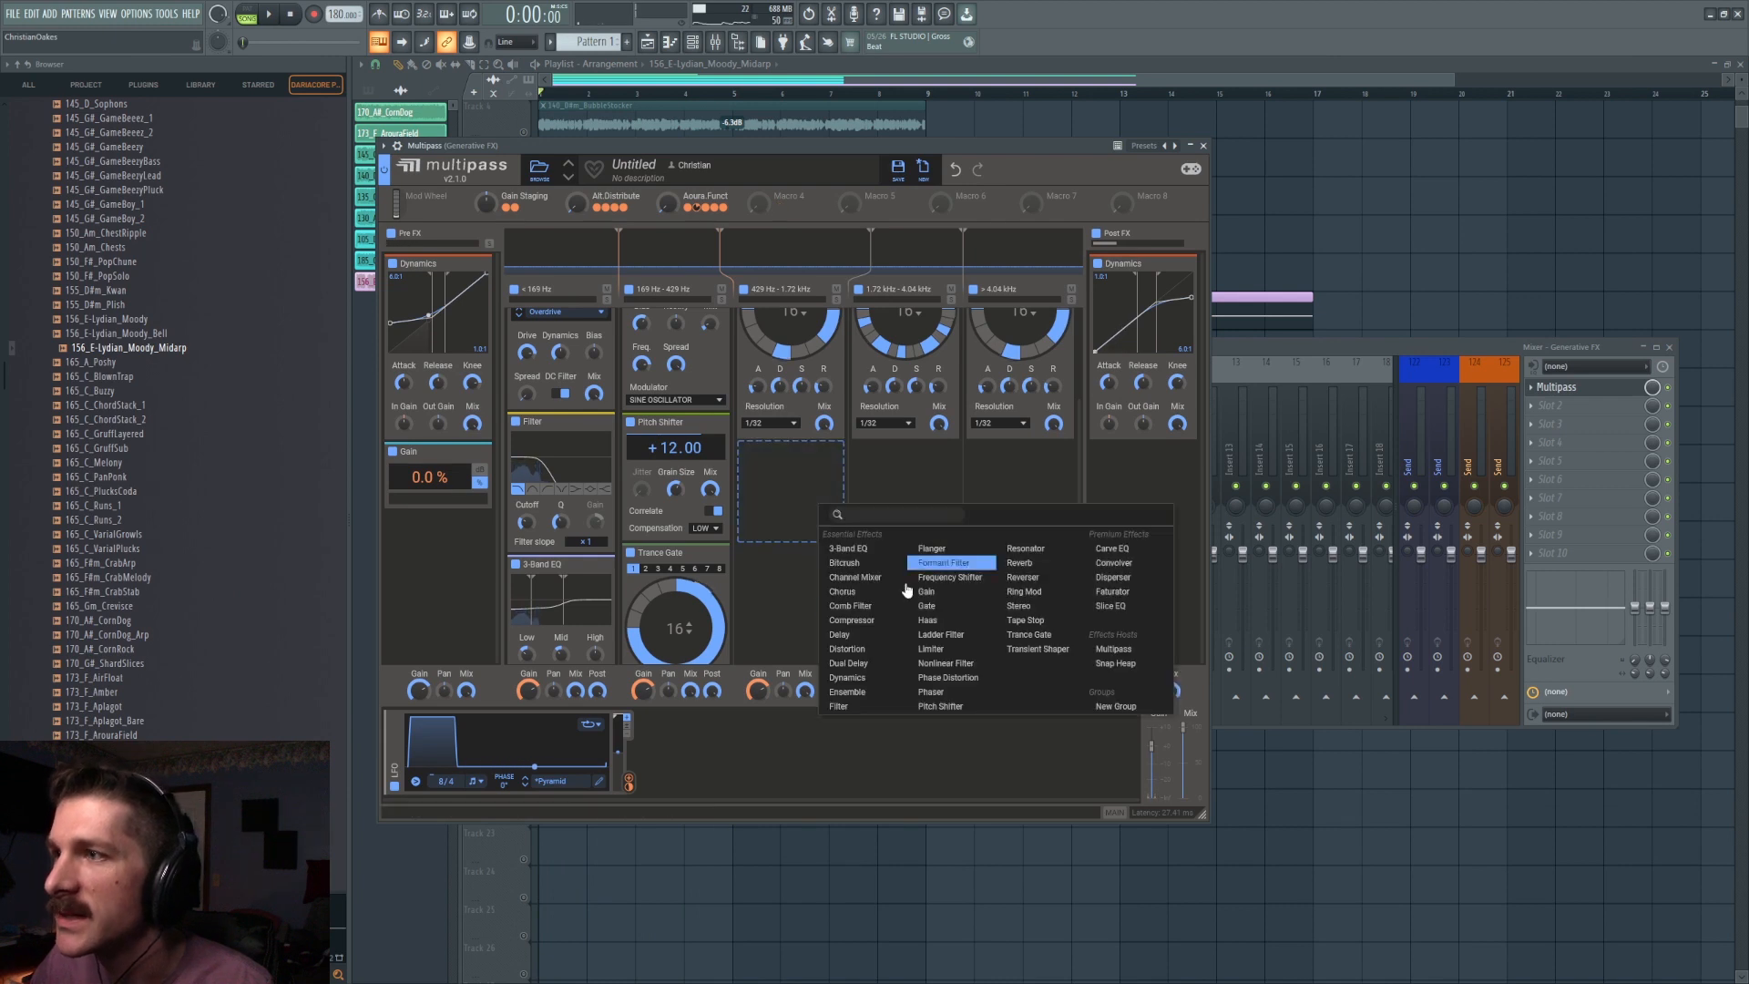
click(853, 620)
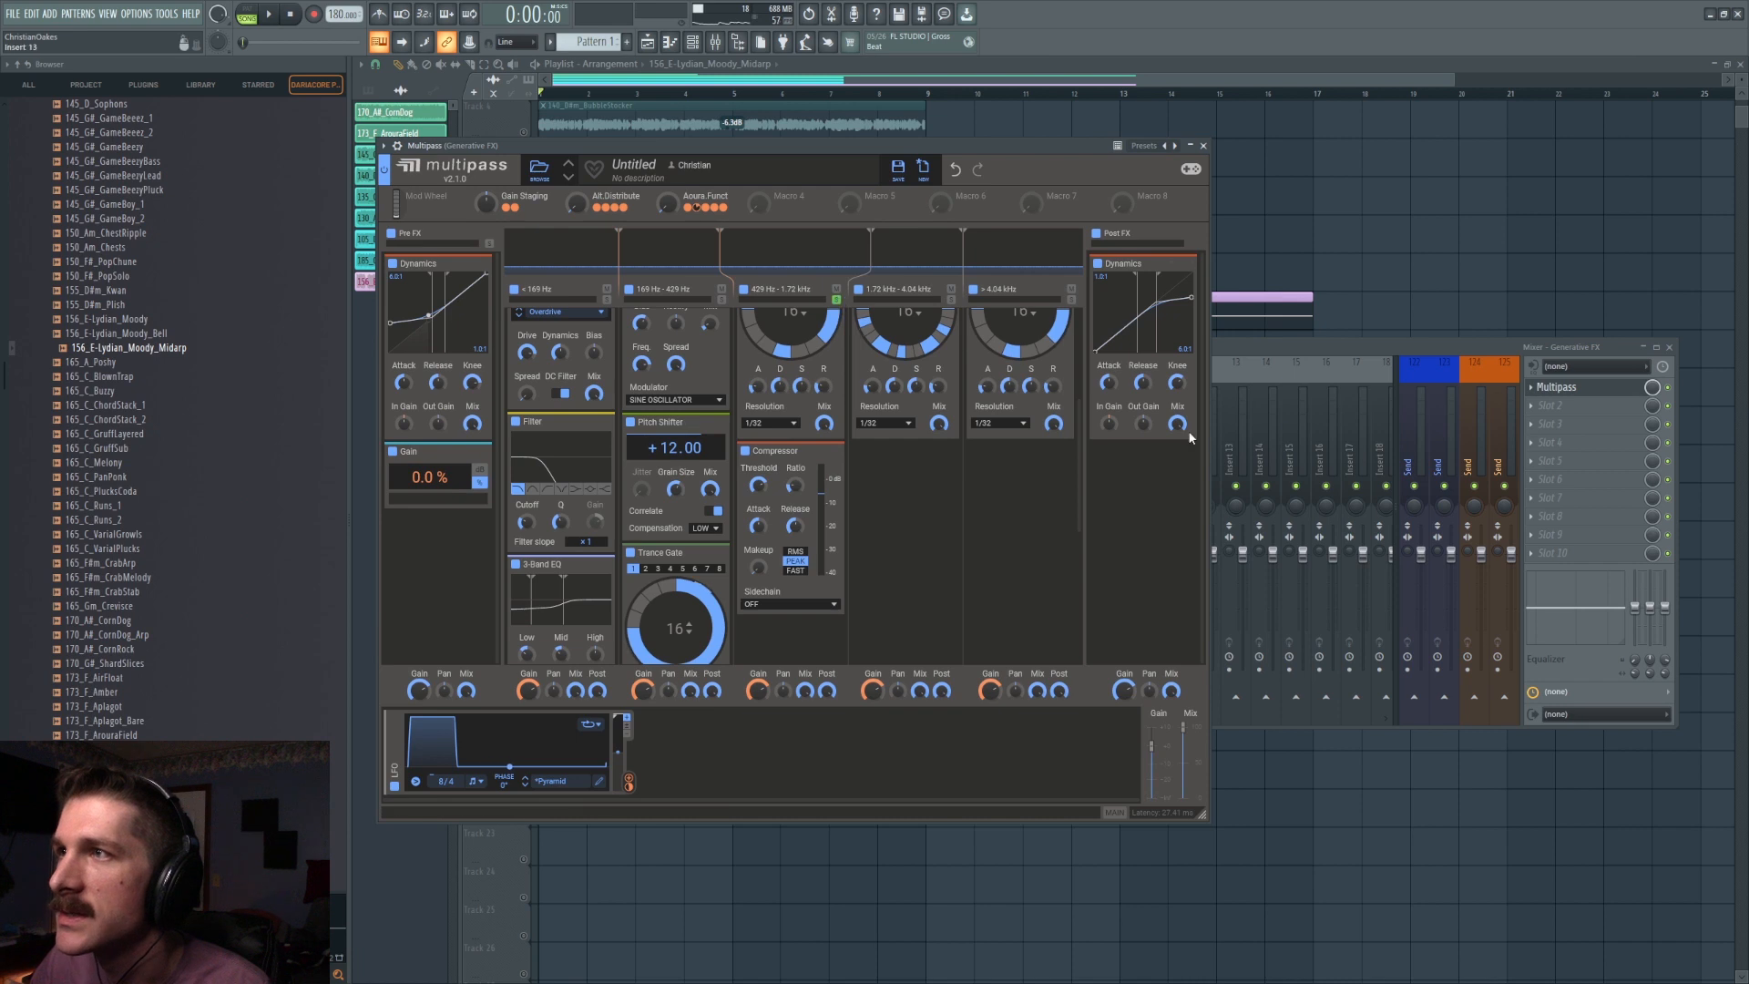
key(space)
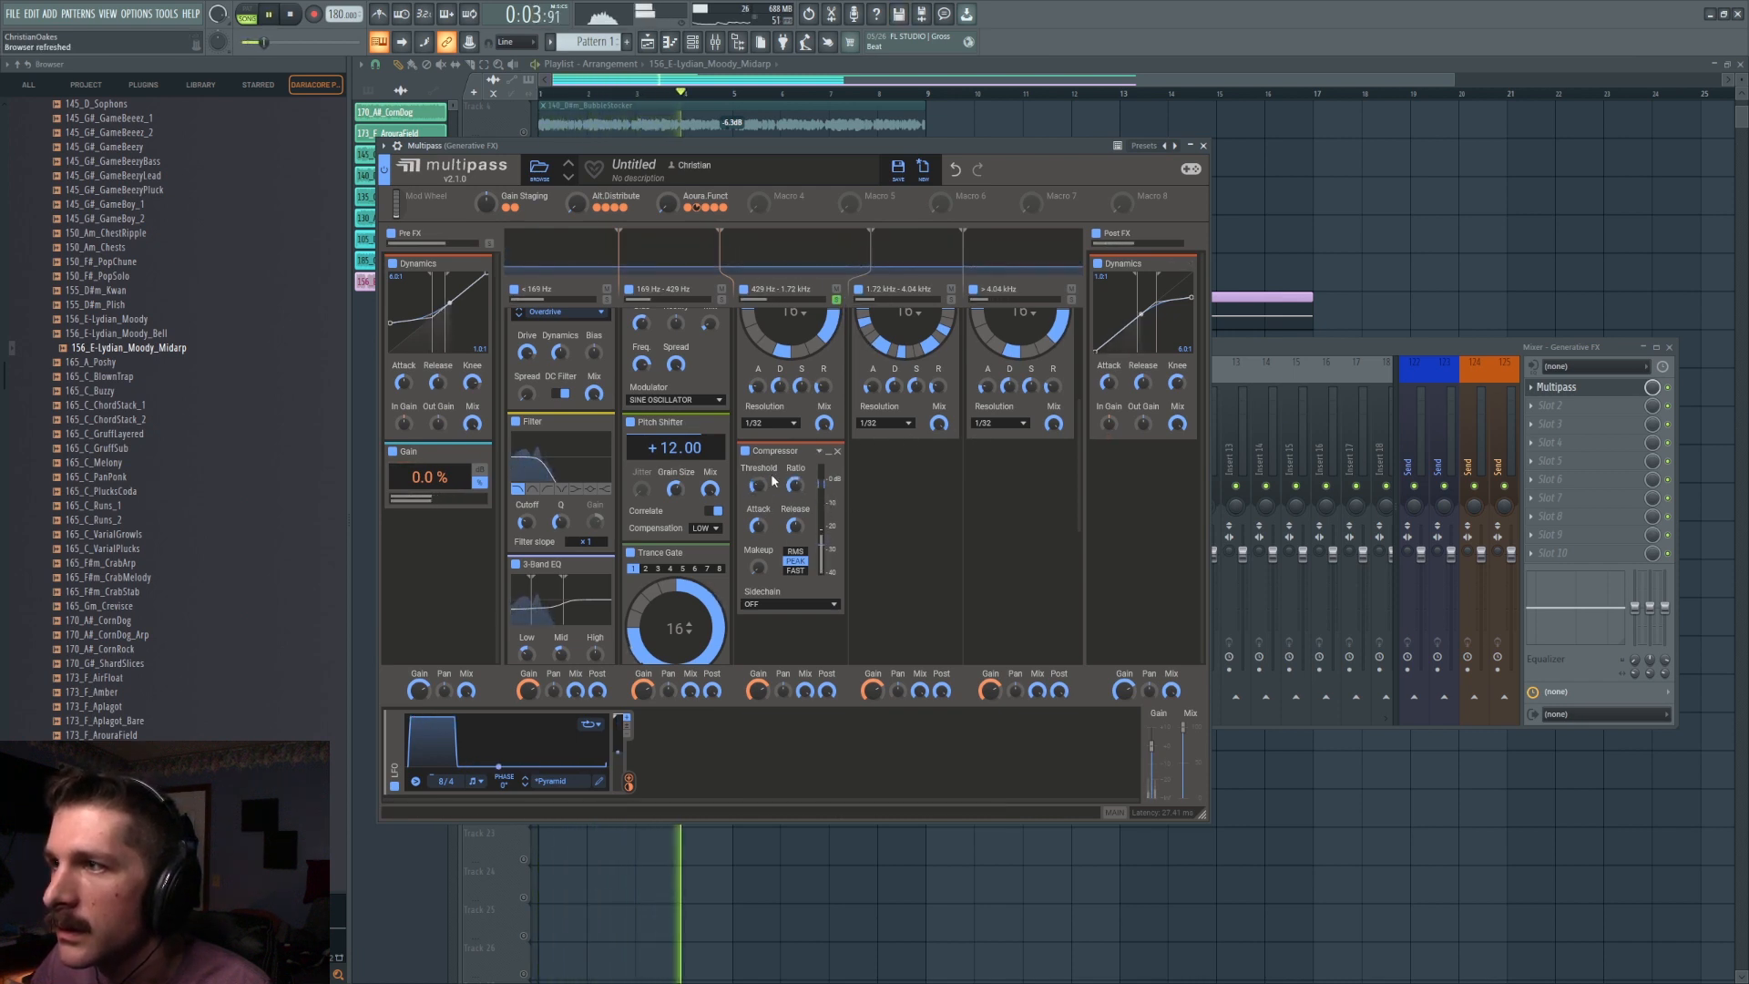
mouse_move(757, 485)
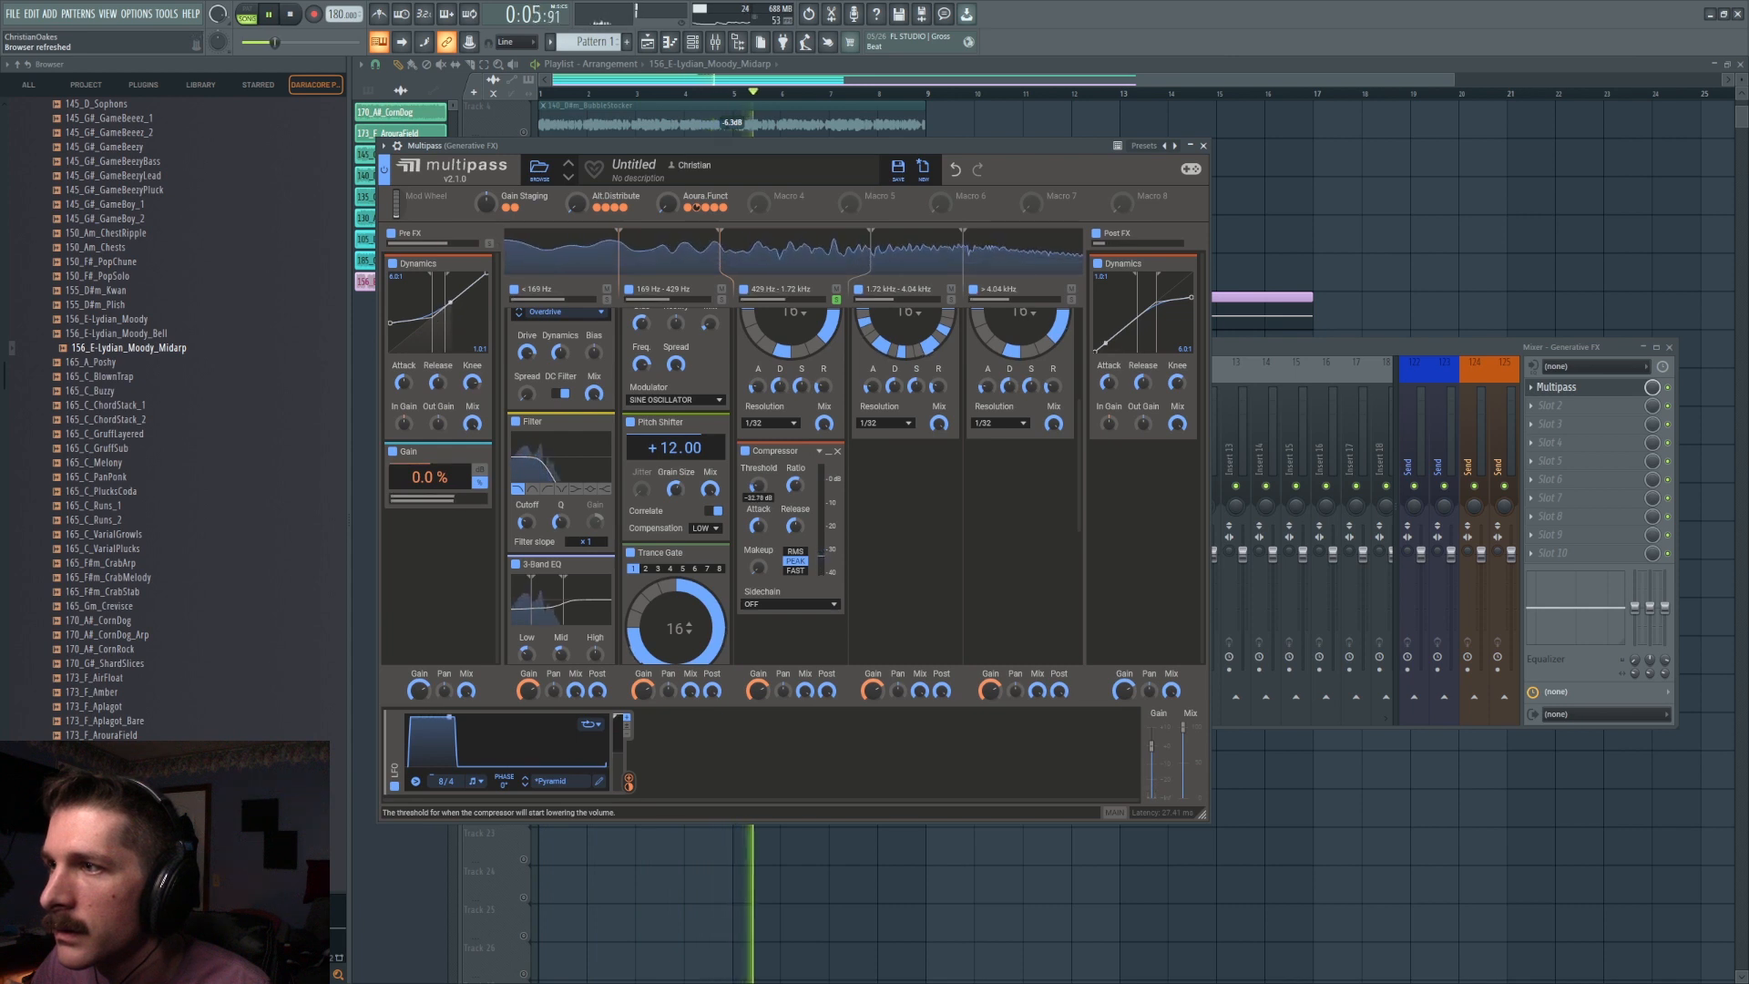
Duplicate the Compressor into the 1.72–4.04 kHz and above-4.04 kHz bands, adjusting its makeup gain with each band soloed.
drag(780, 451, 903, 453)
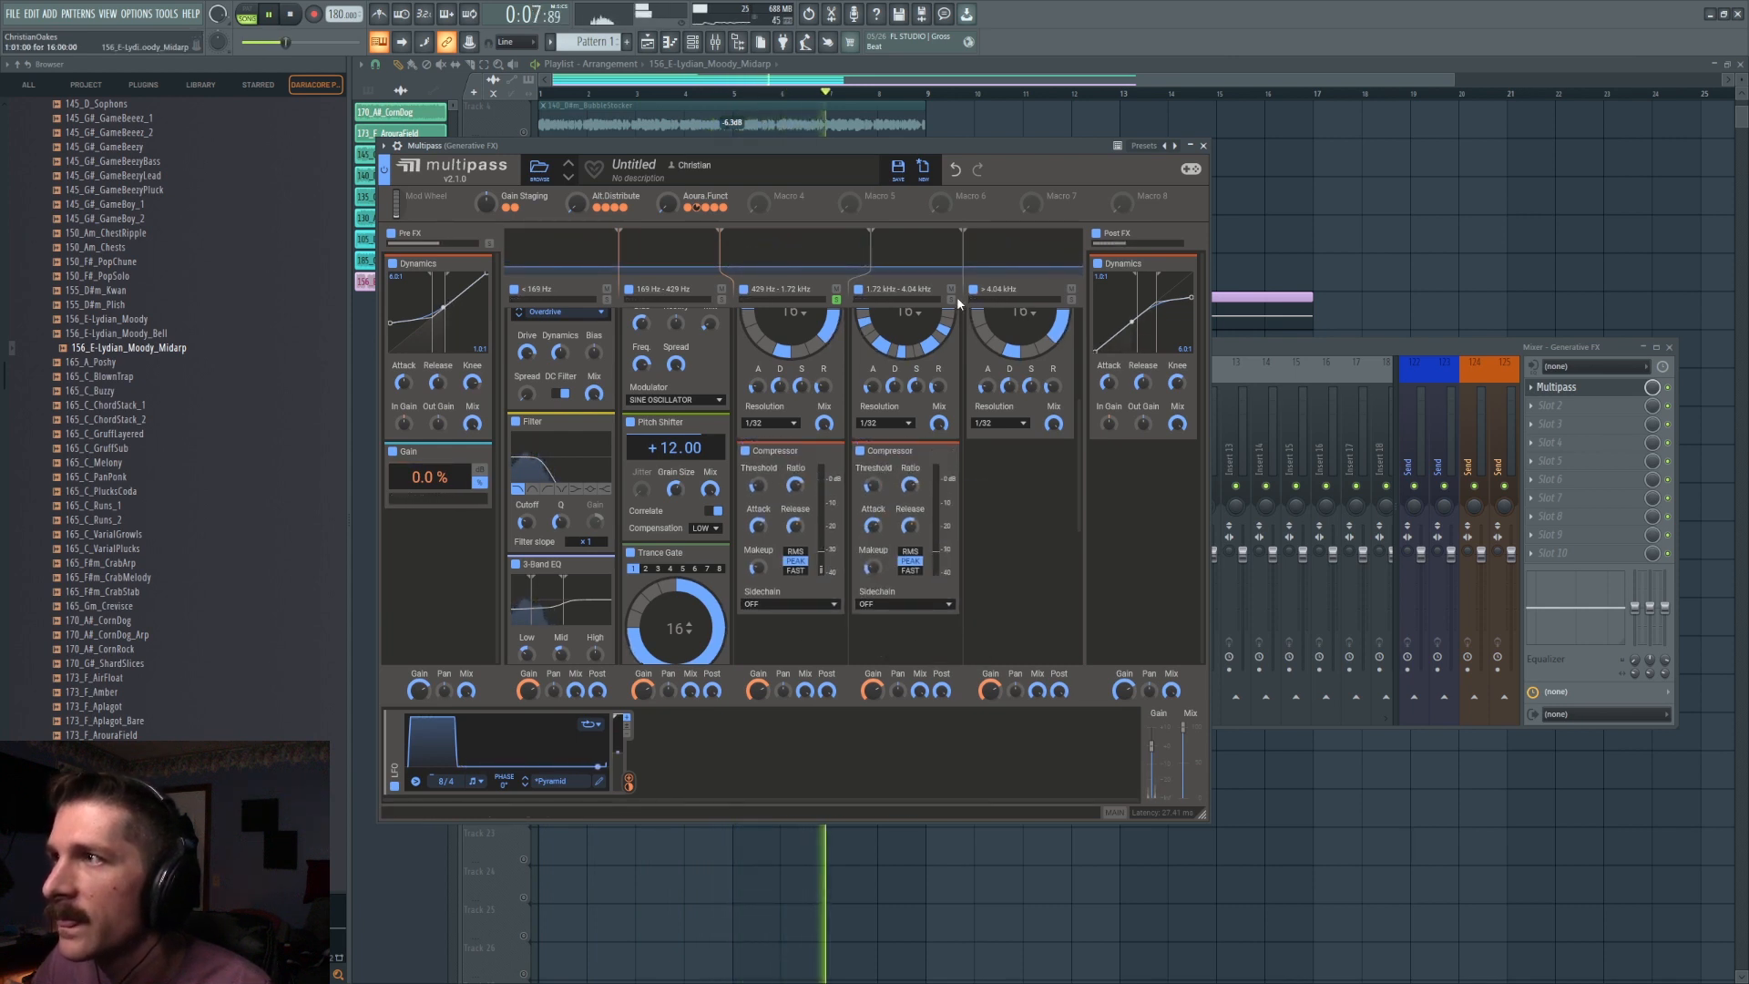
mouse_move(872, 566)
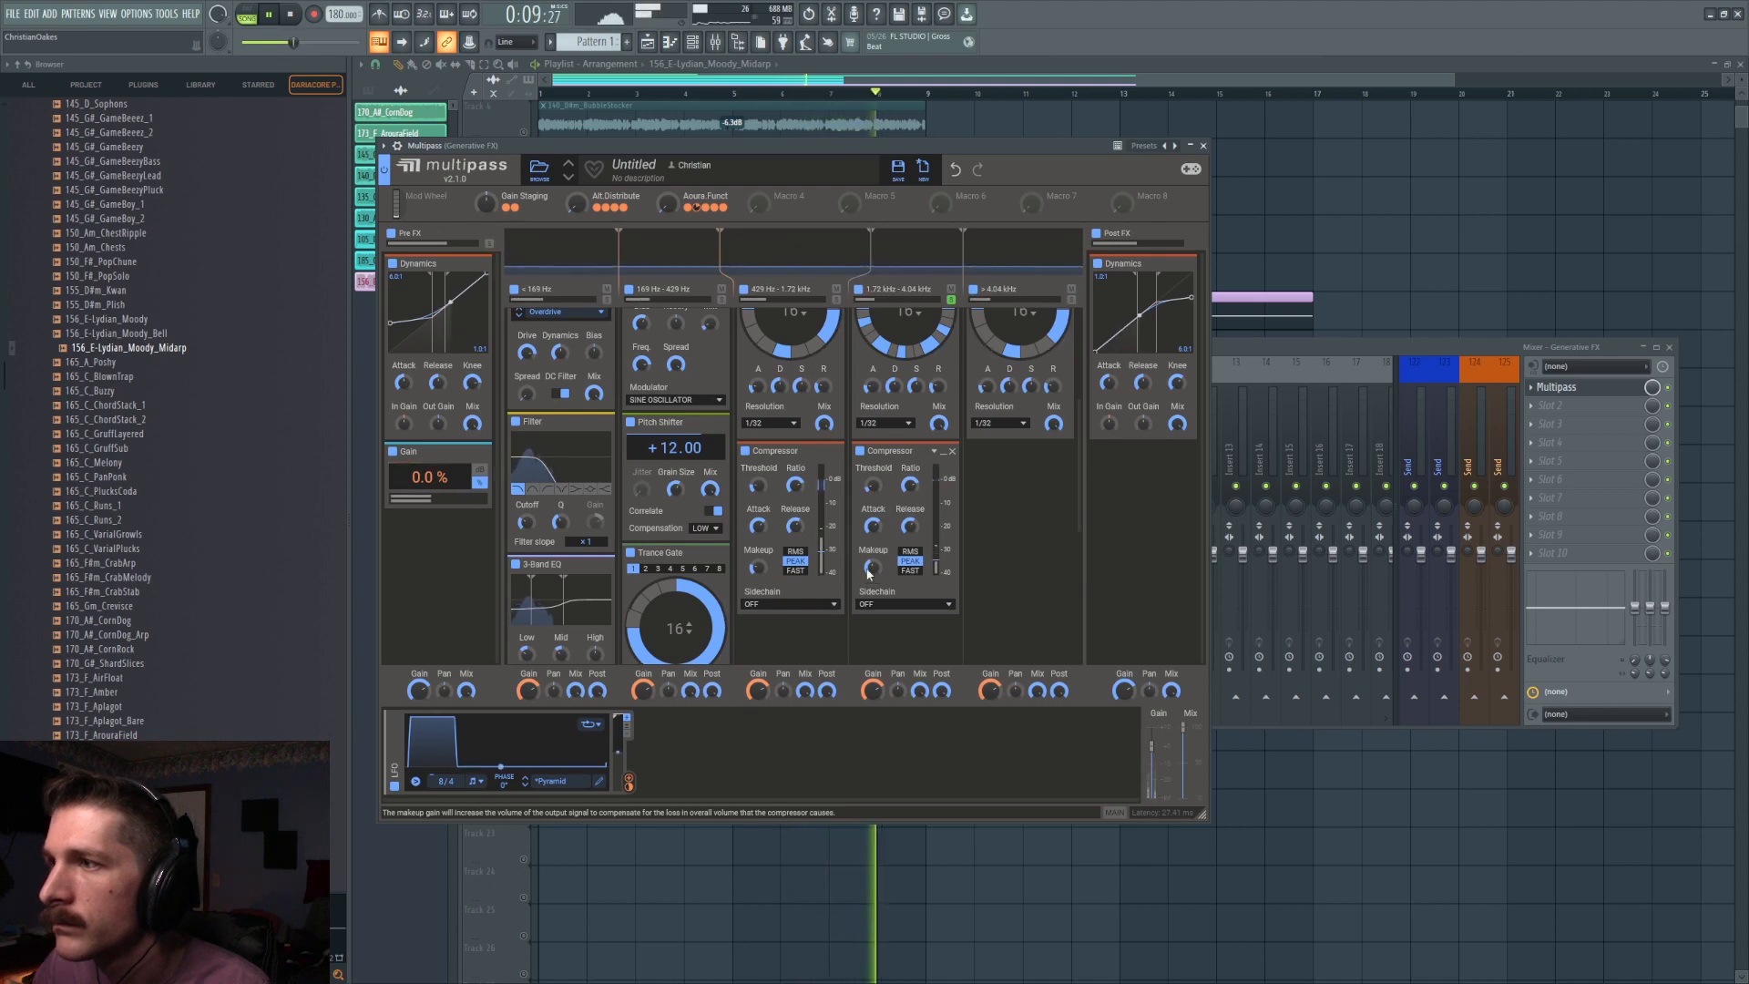
drag(909, 452, 1013, 455)
click(951, 300)
key(space)
click(1071, 300)
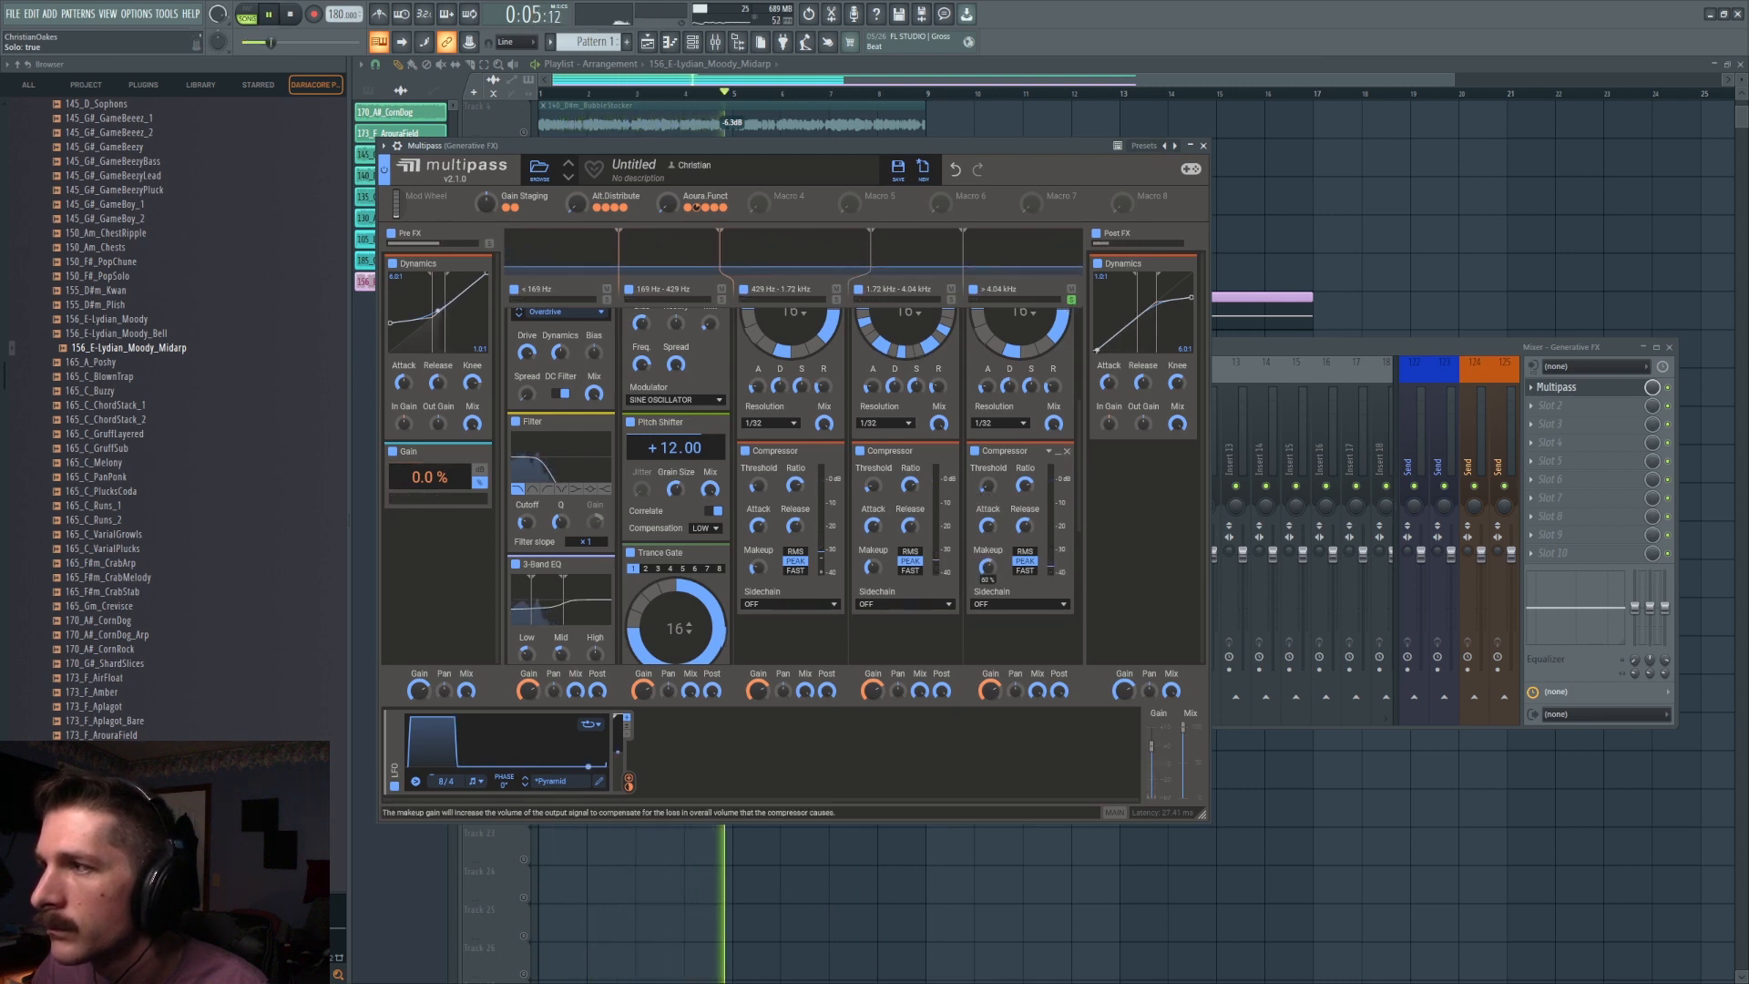
key(space)
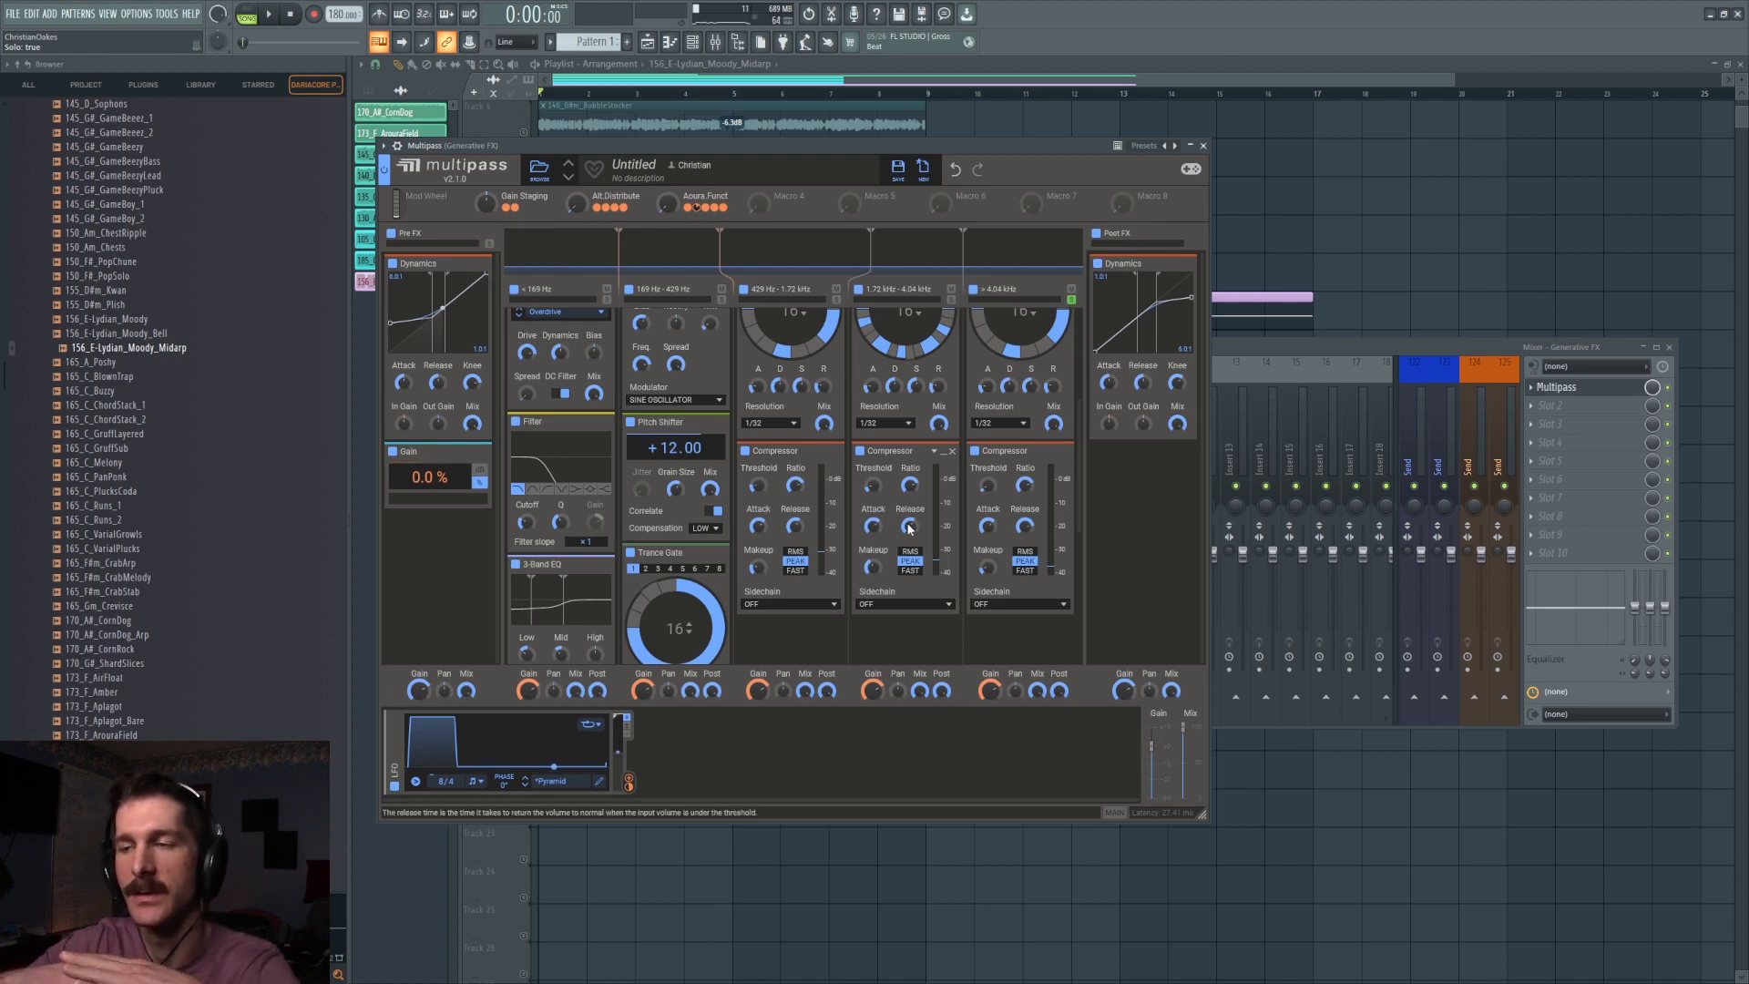
Insert Fruity Limiter after Multipass on the Generative FX channel and play the loop with the 1.72–4.04 kHz band soloed.
click(1548, 402)
click(1230, 439)
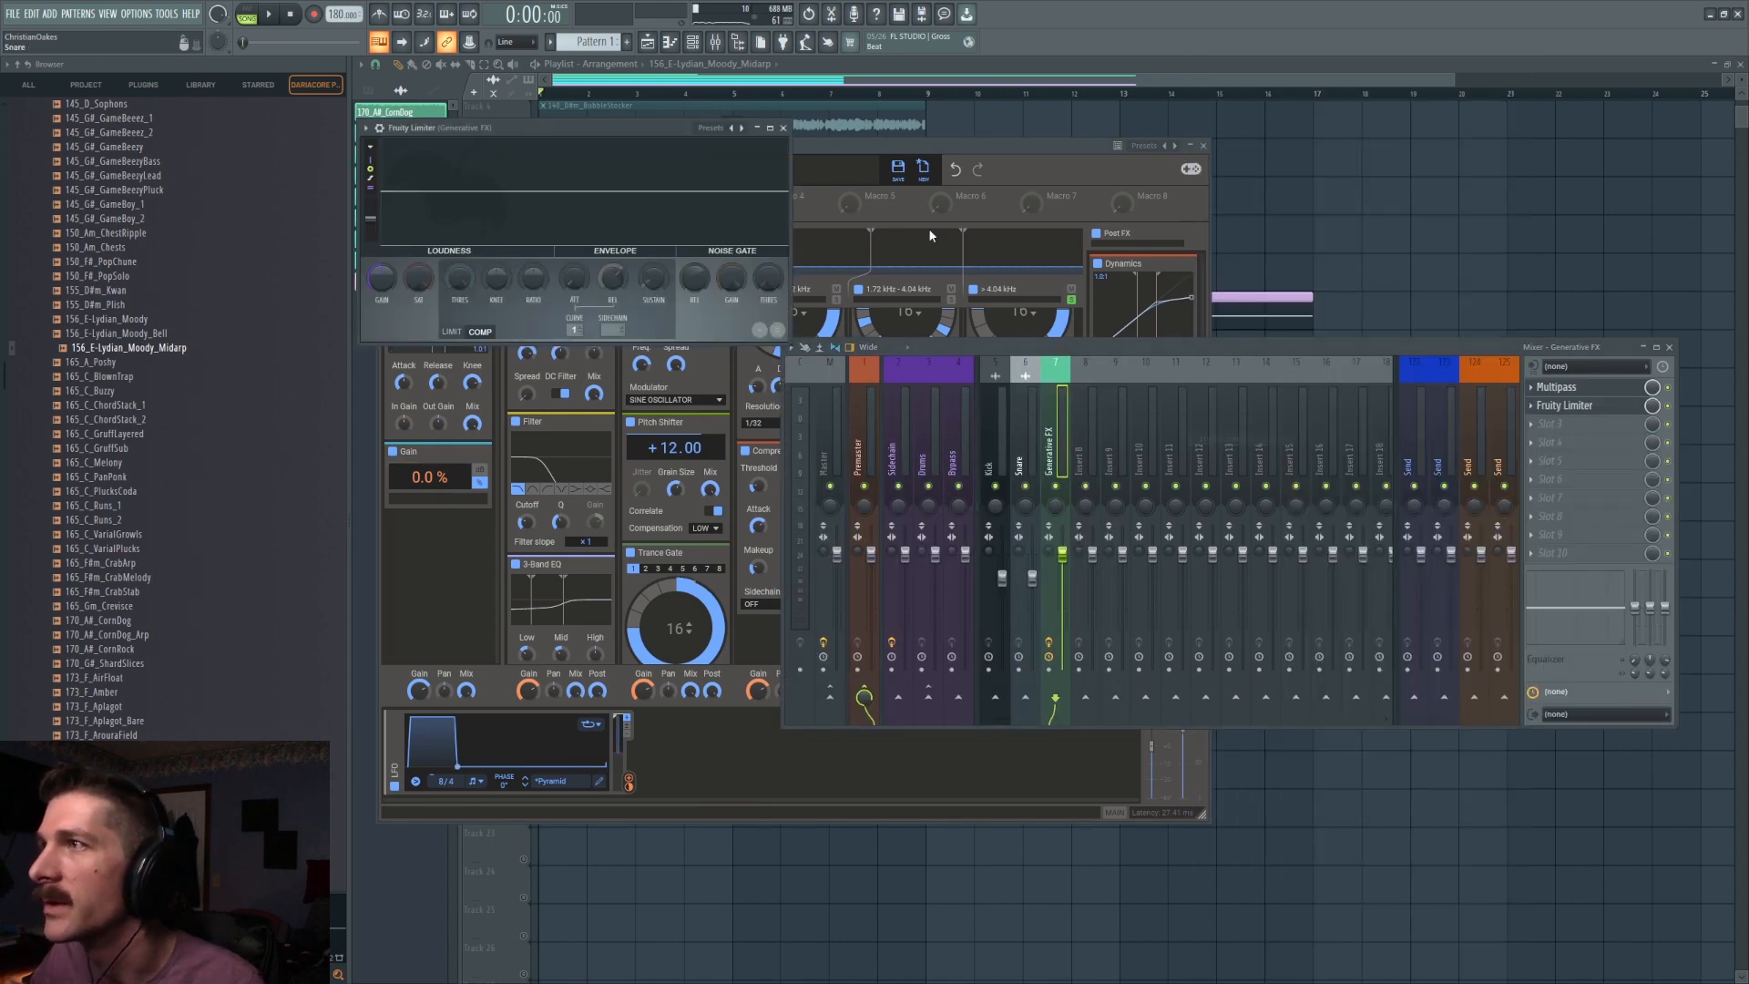
click(1047, 320)
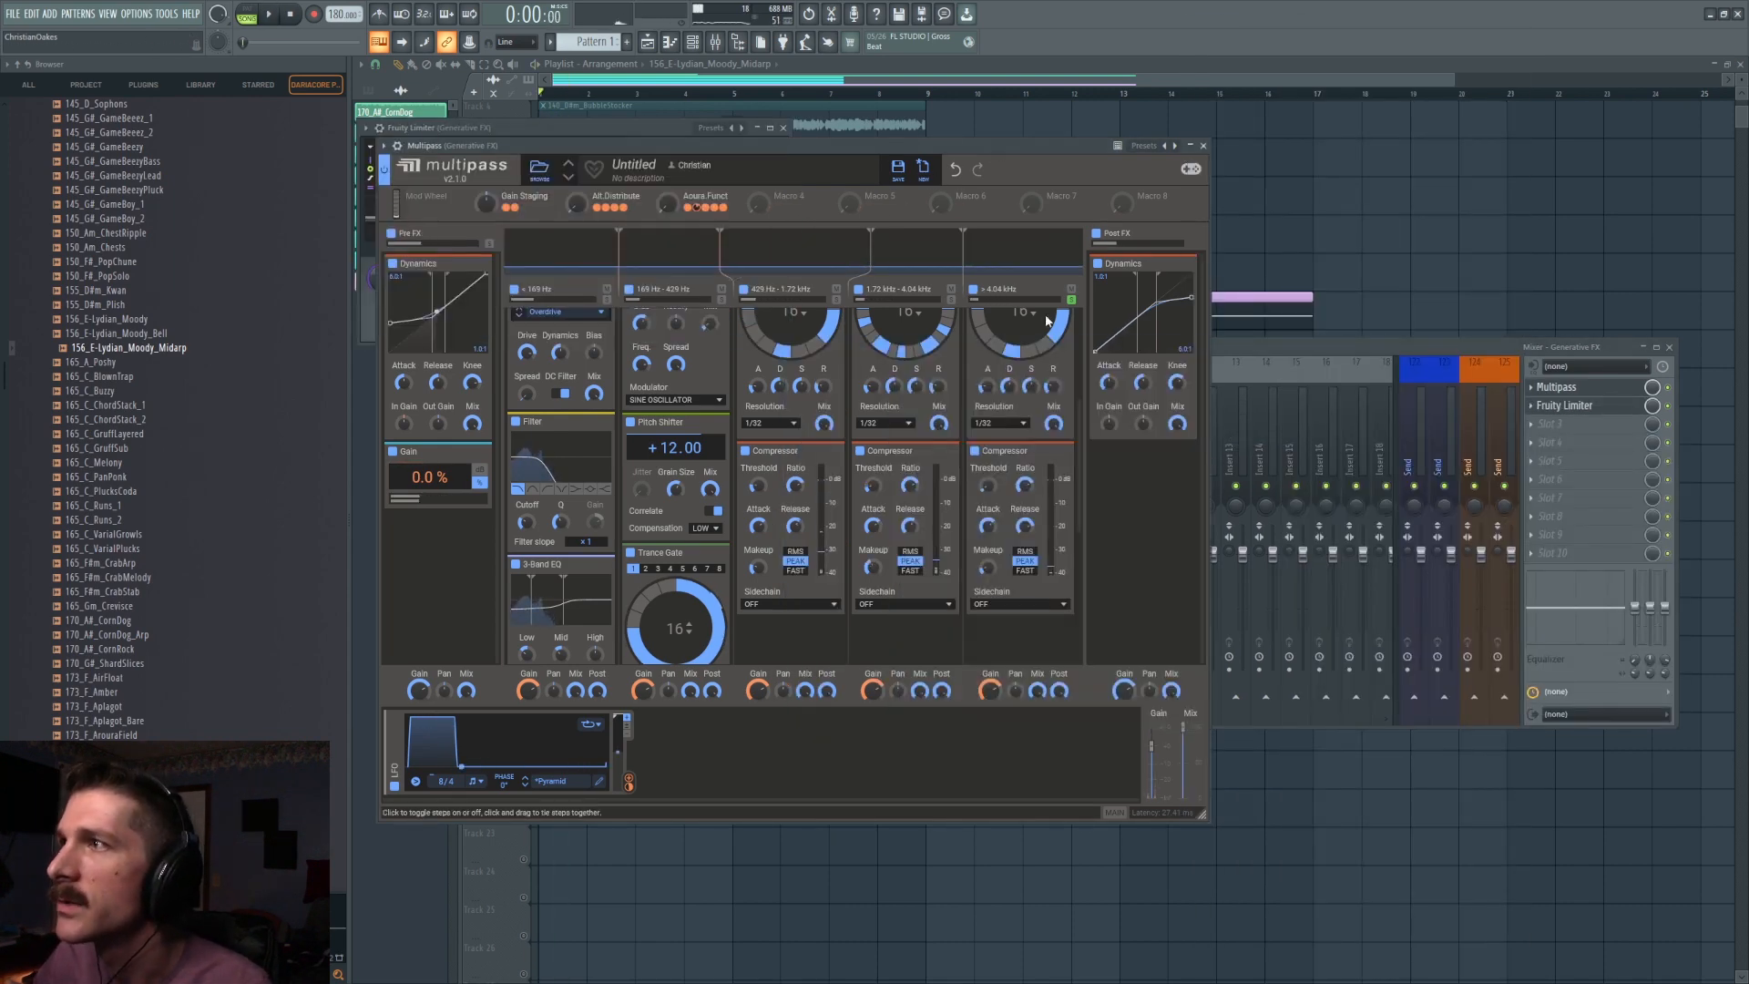
click(1570, 406)
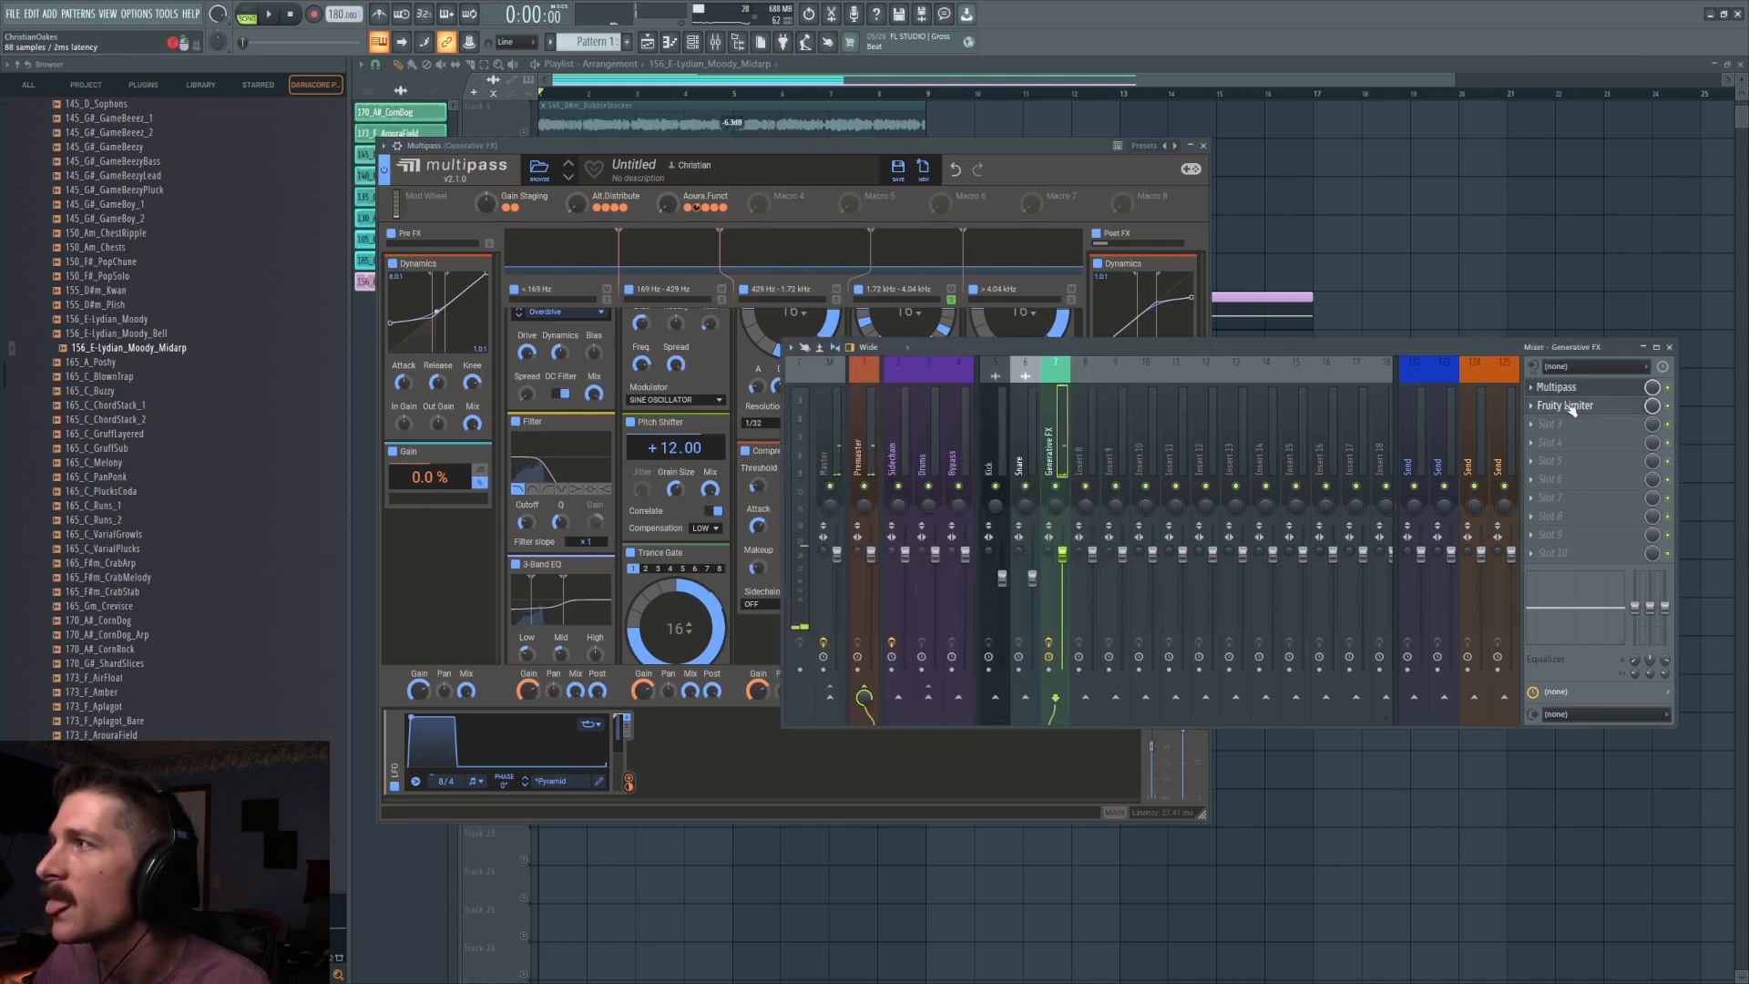
key(space)
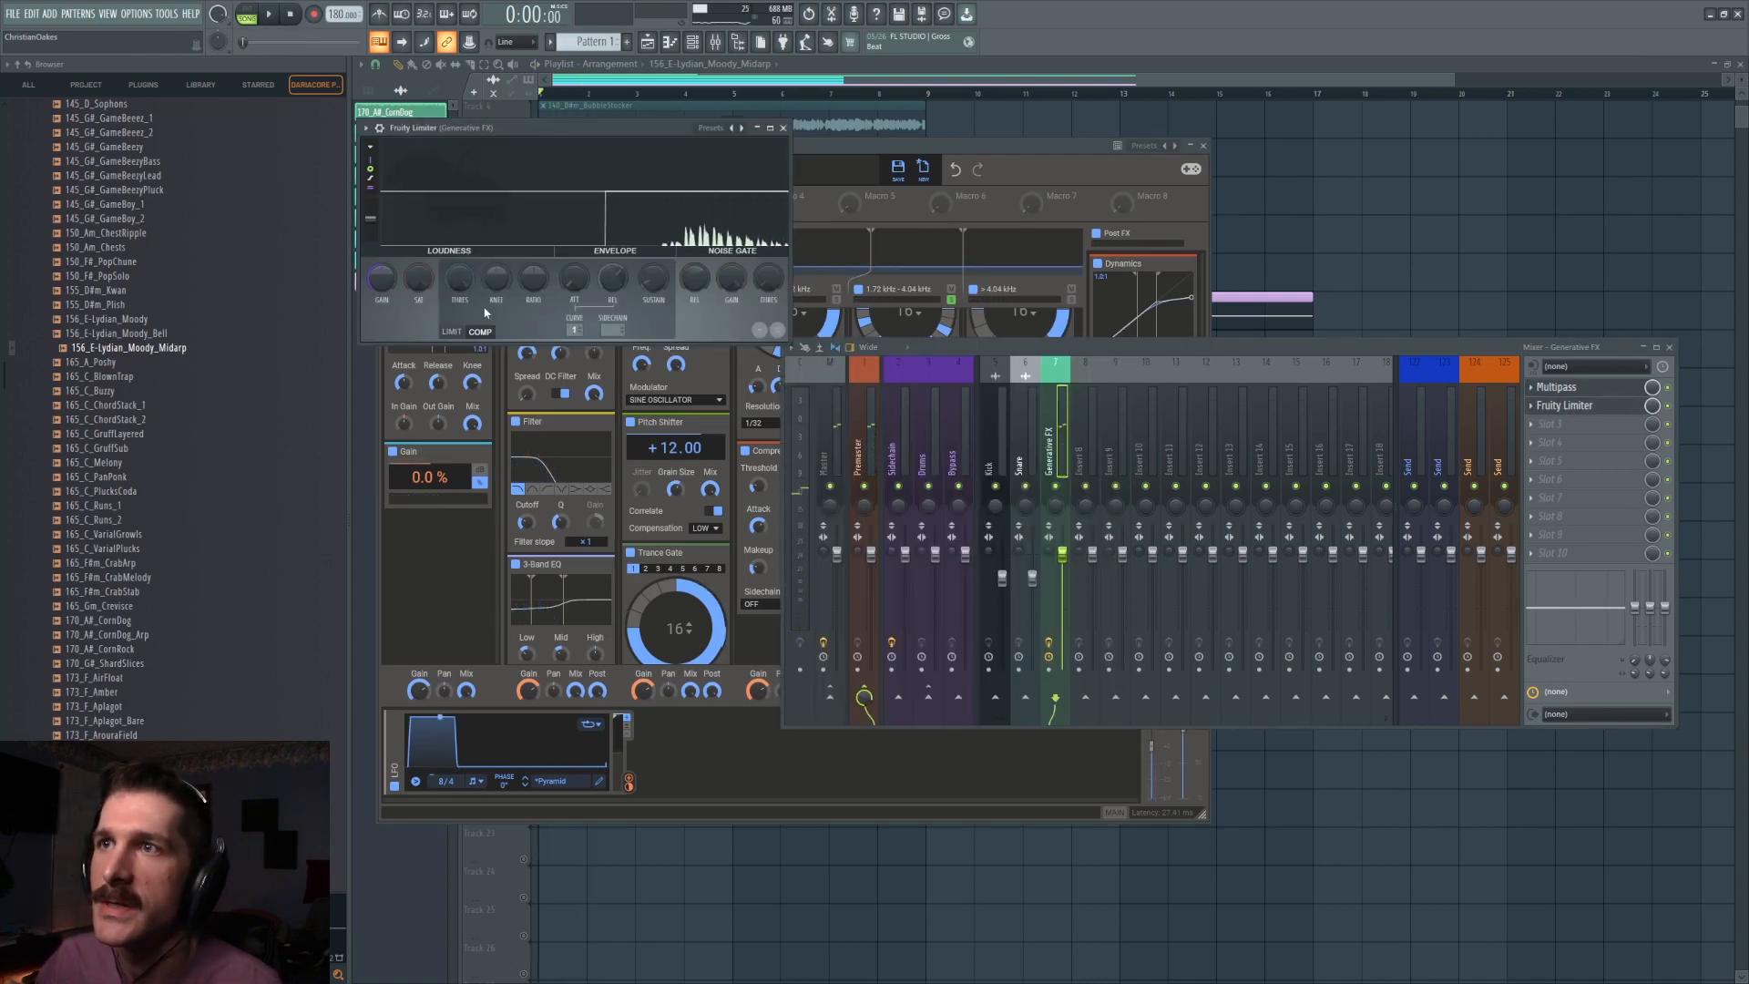
Lower Fruity Limiter's compressor threshold and raise its ratio and gain while playing the loop.
drag(465, 287, 465, 305)
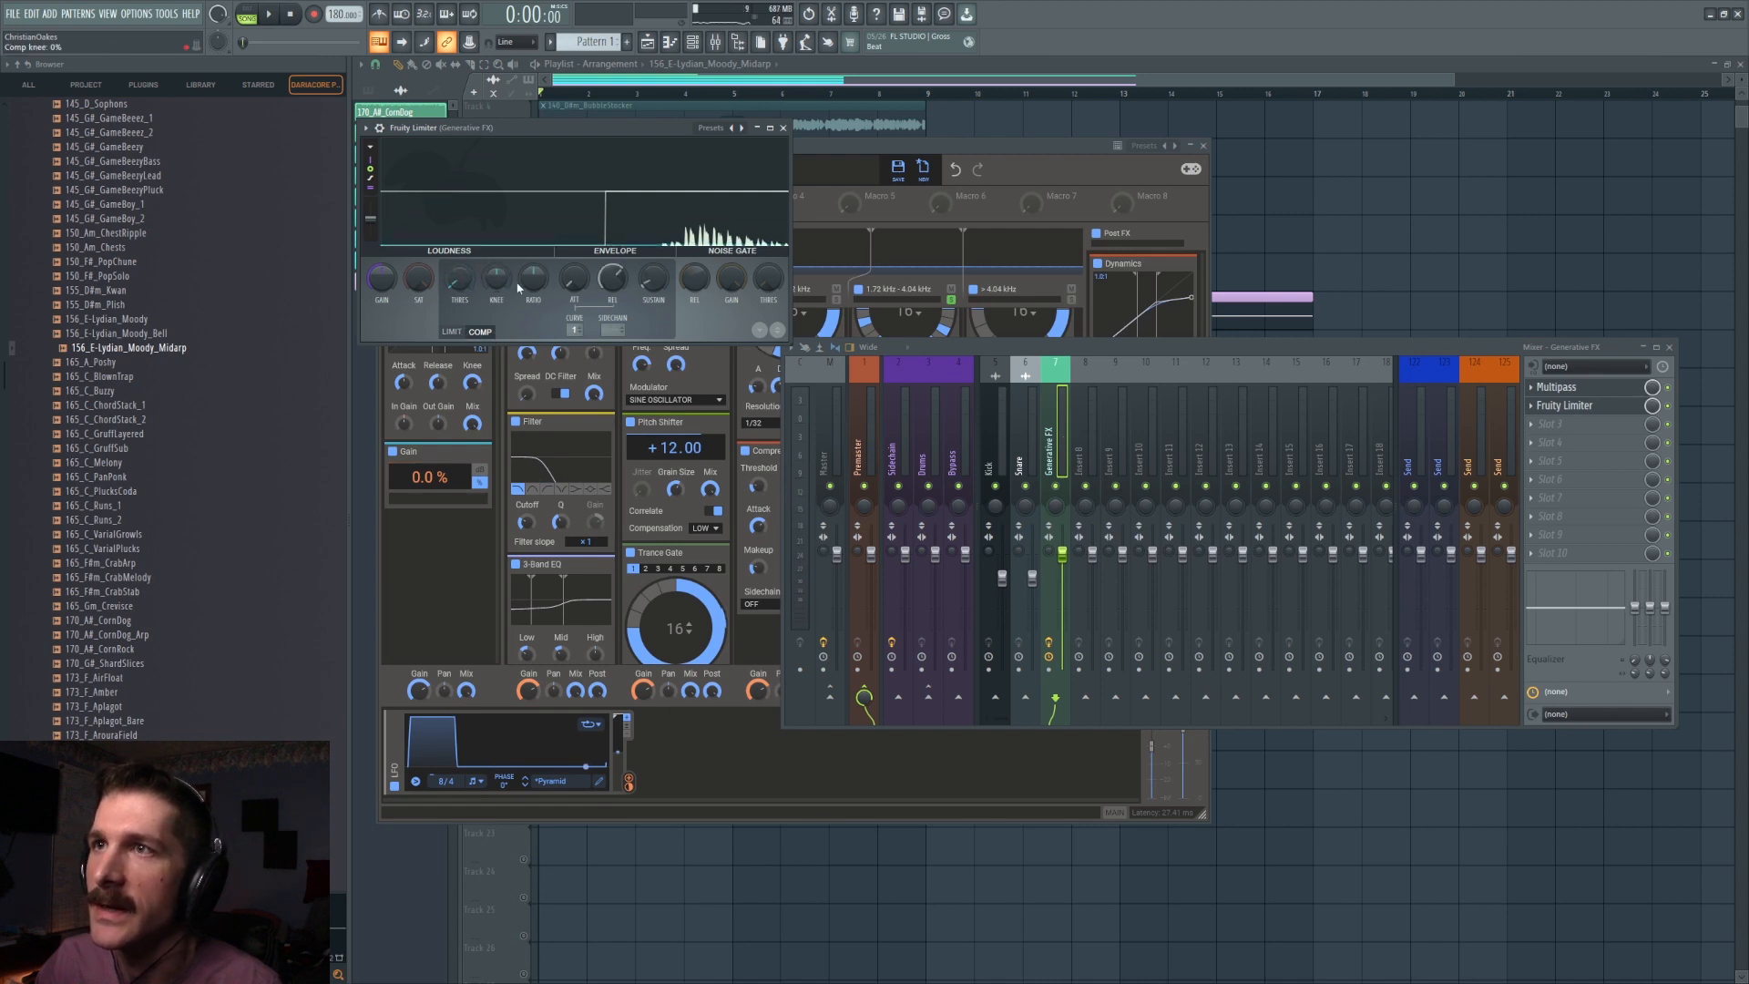
click(268, 15)
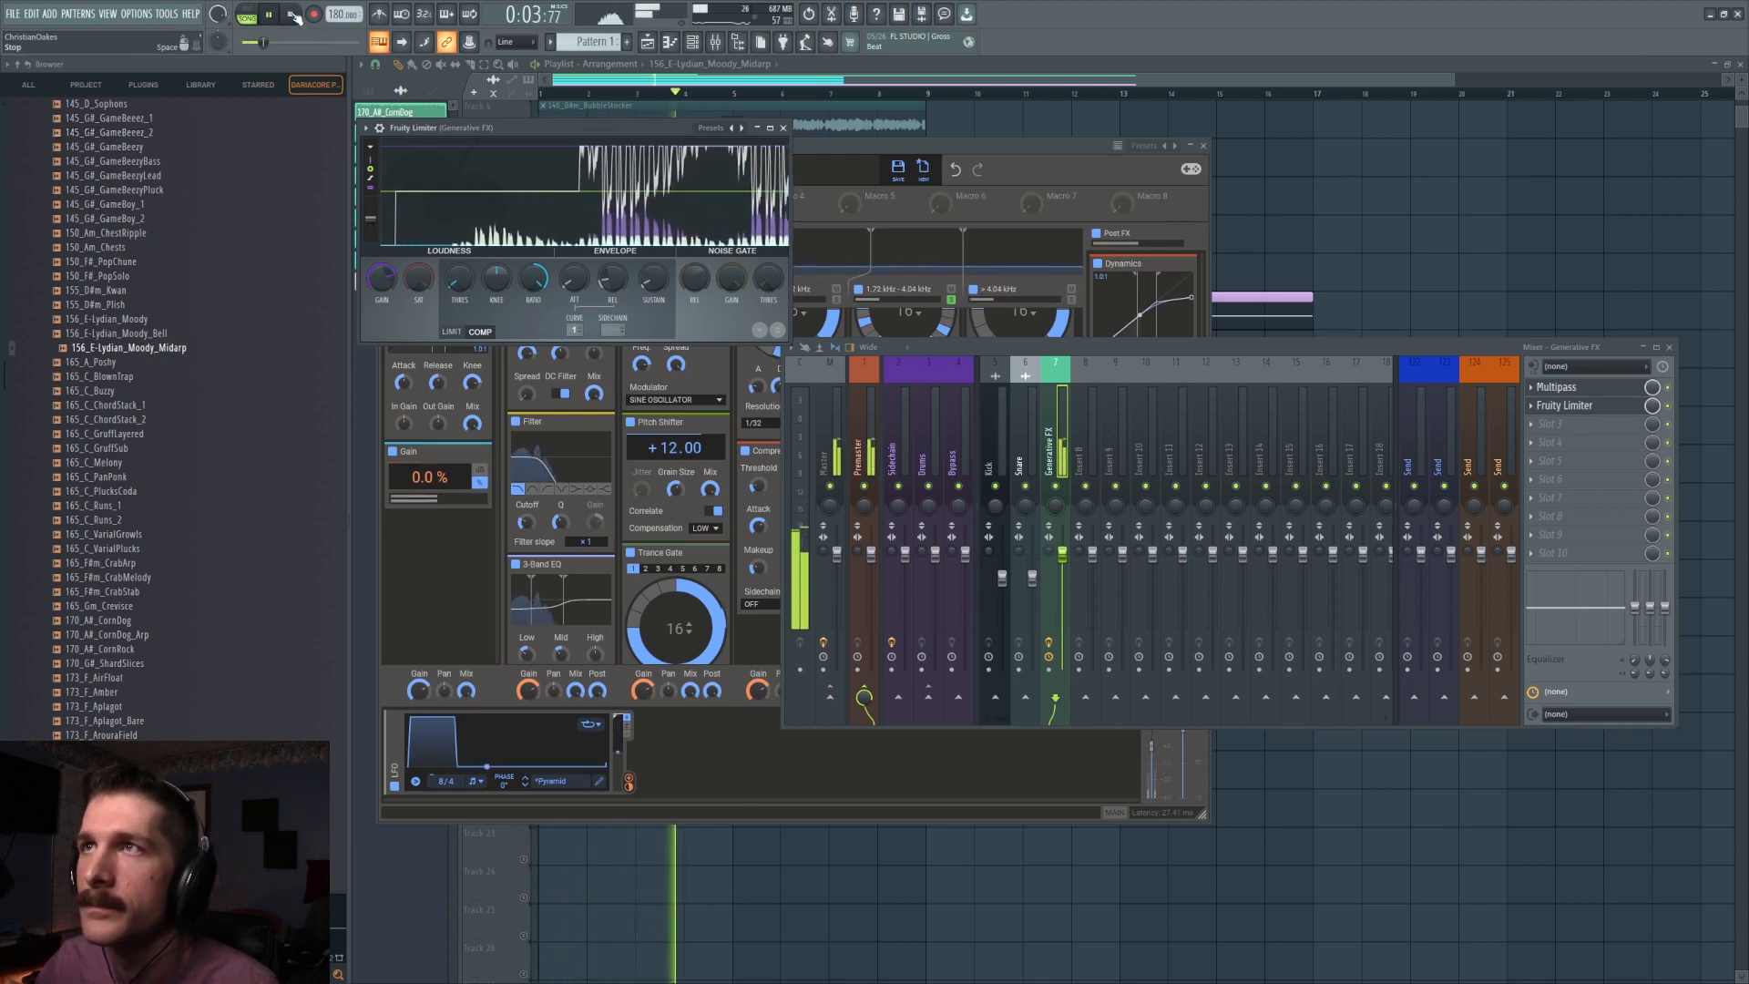
drag(378, 292, 378, 219)
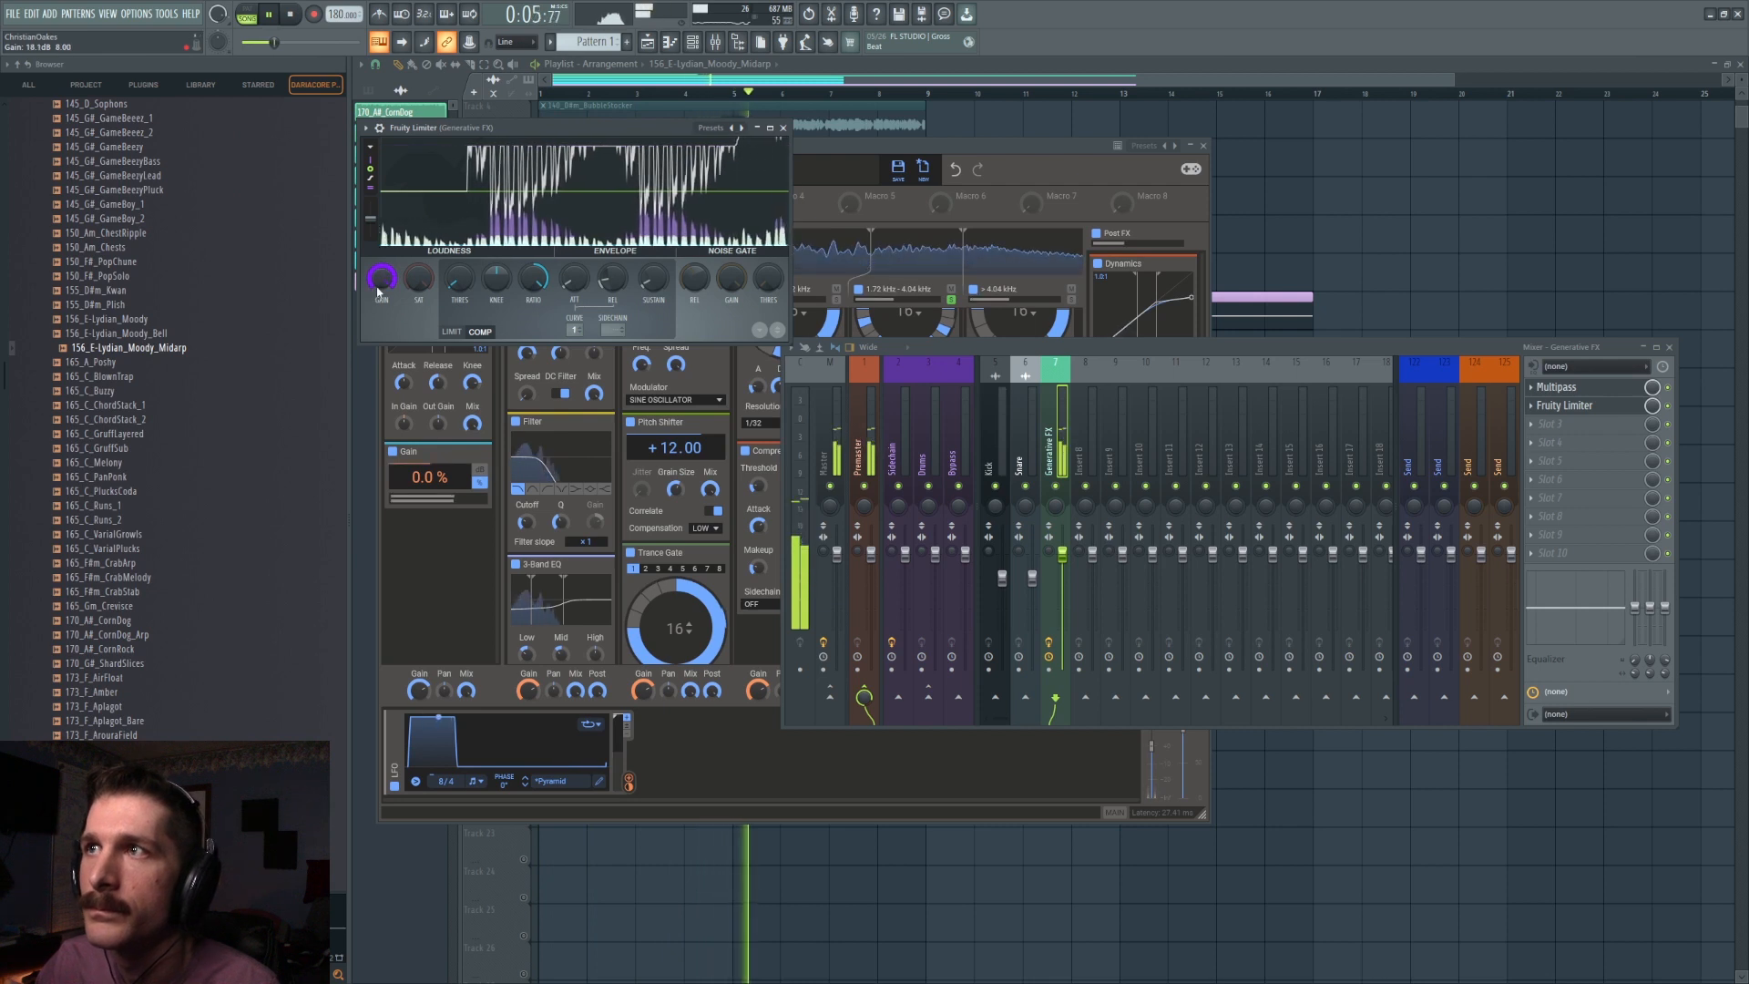
click(288, 12)
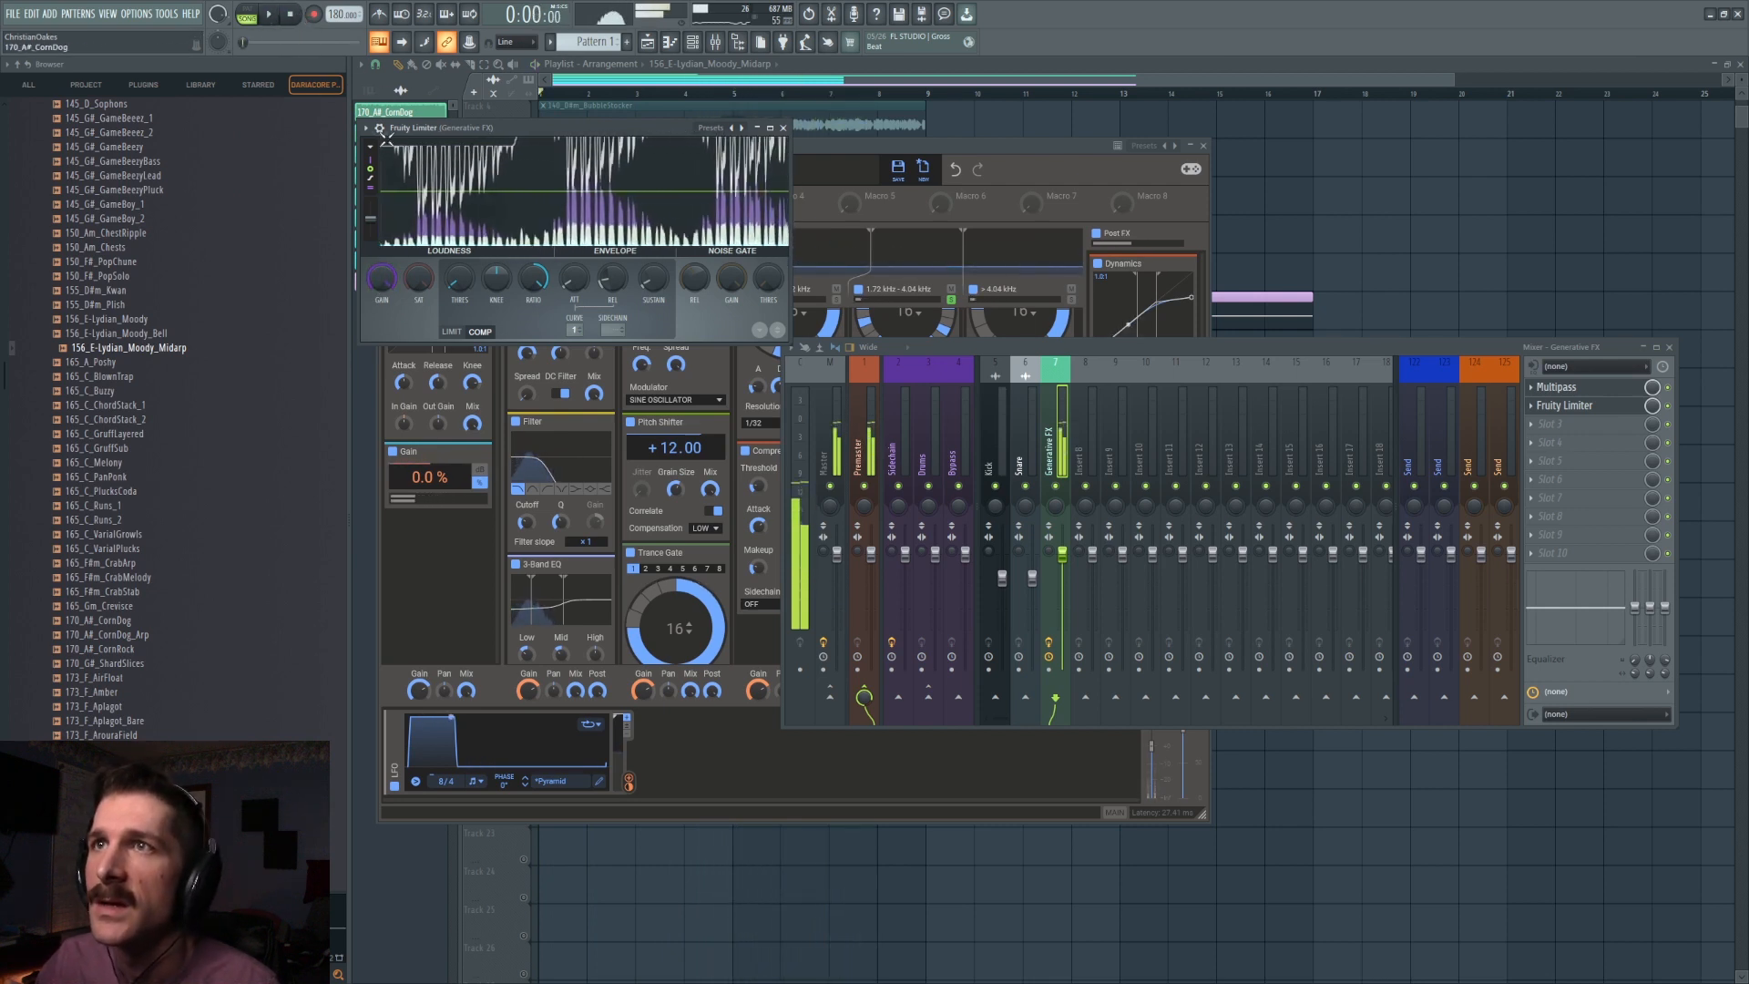
click(1534, 406)
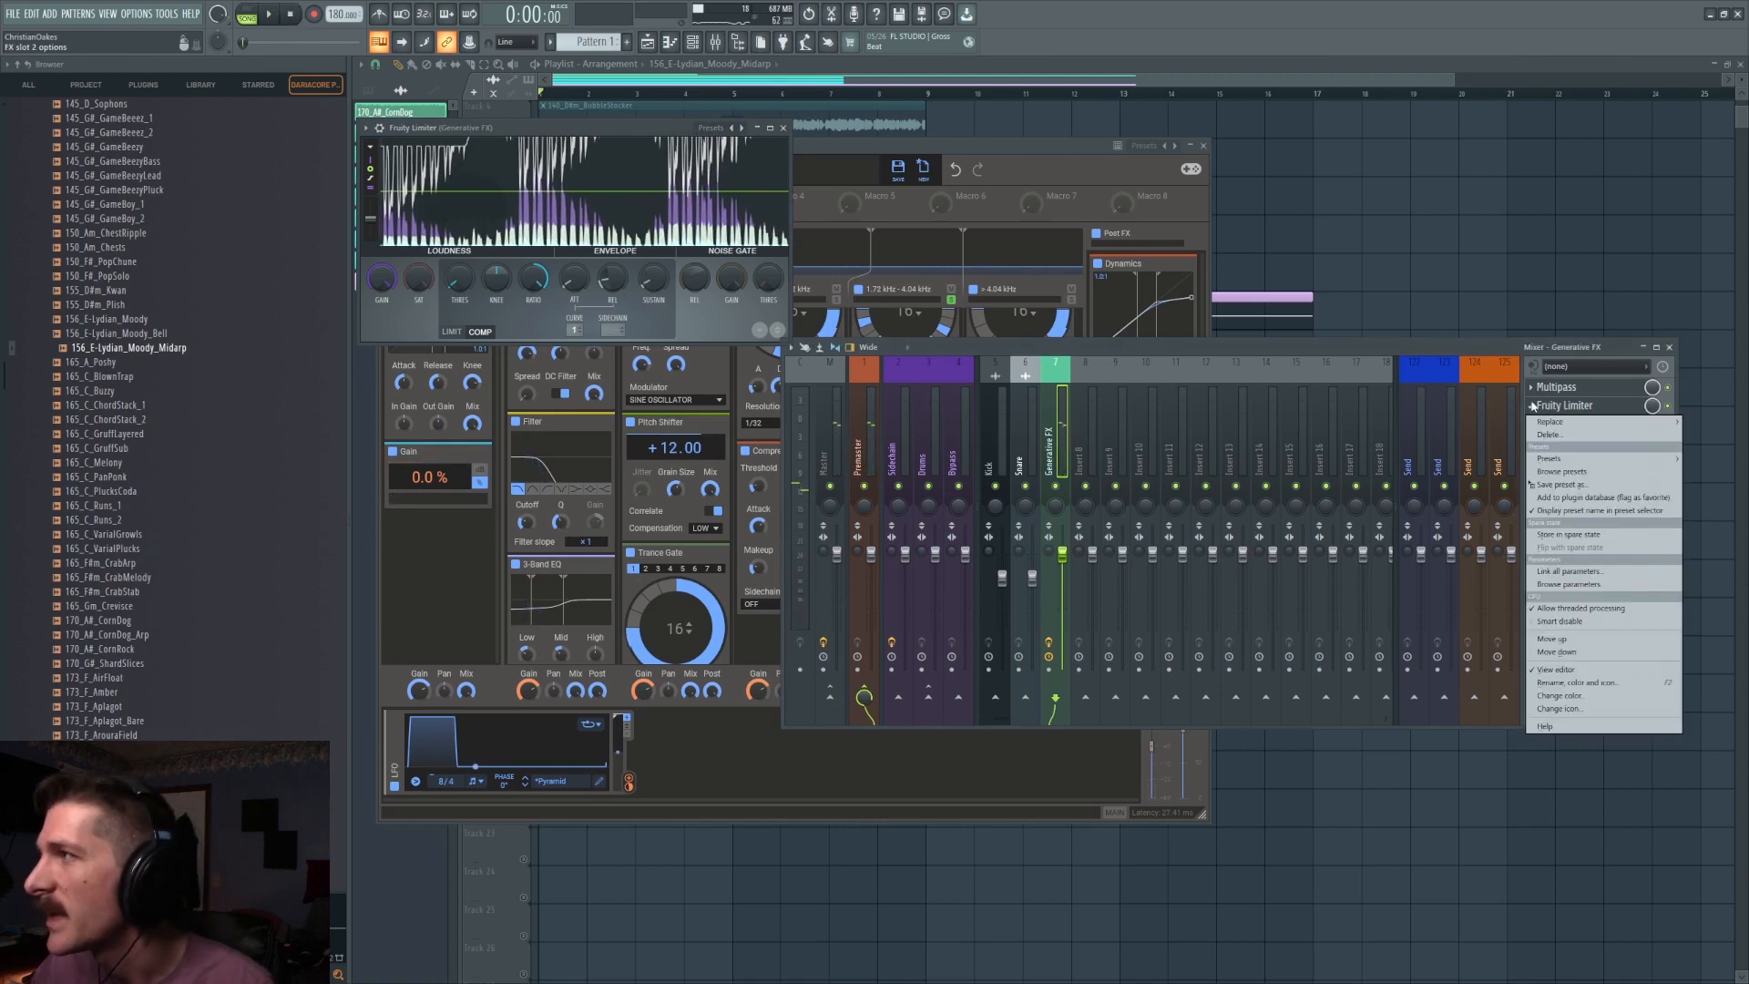
click(1560, 434)
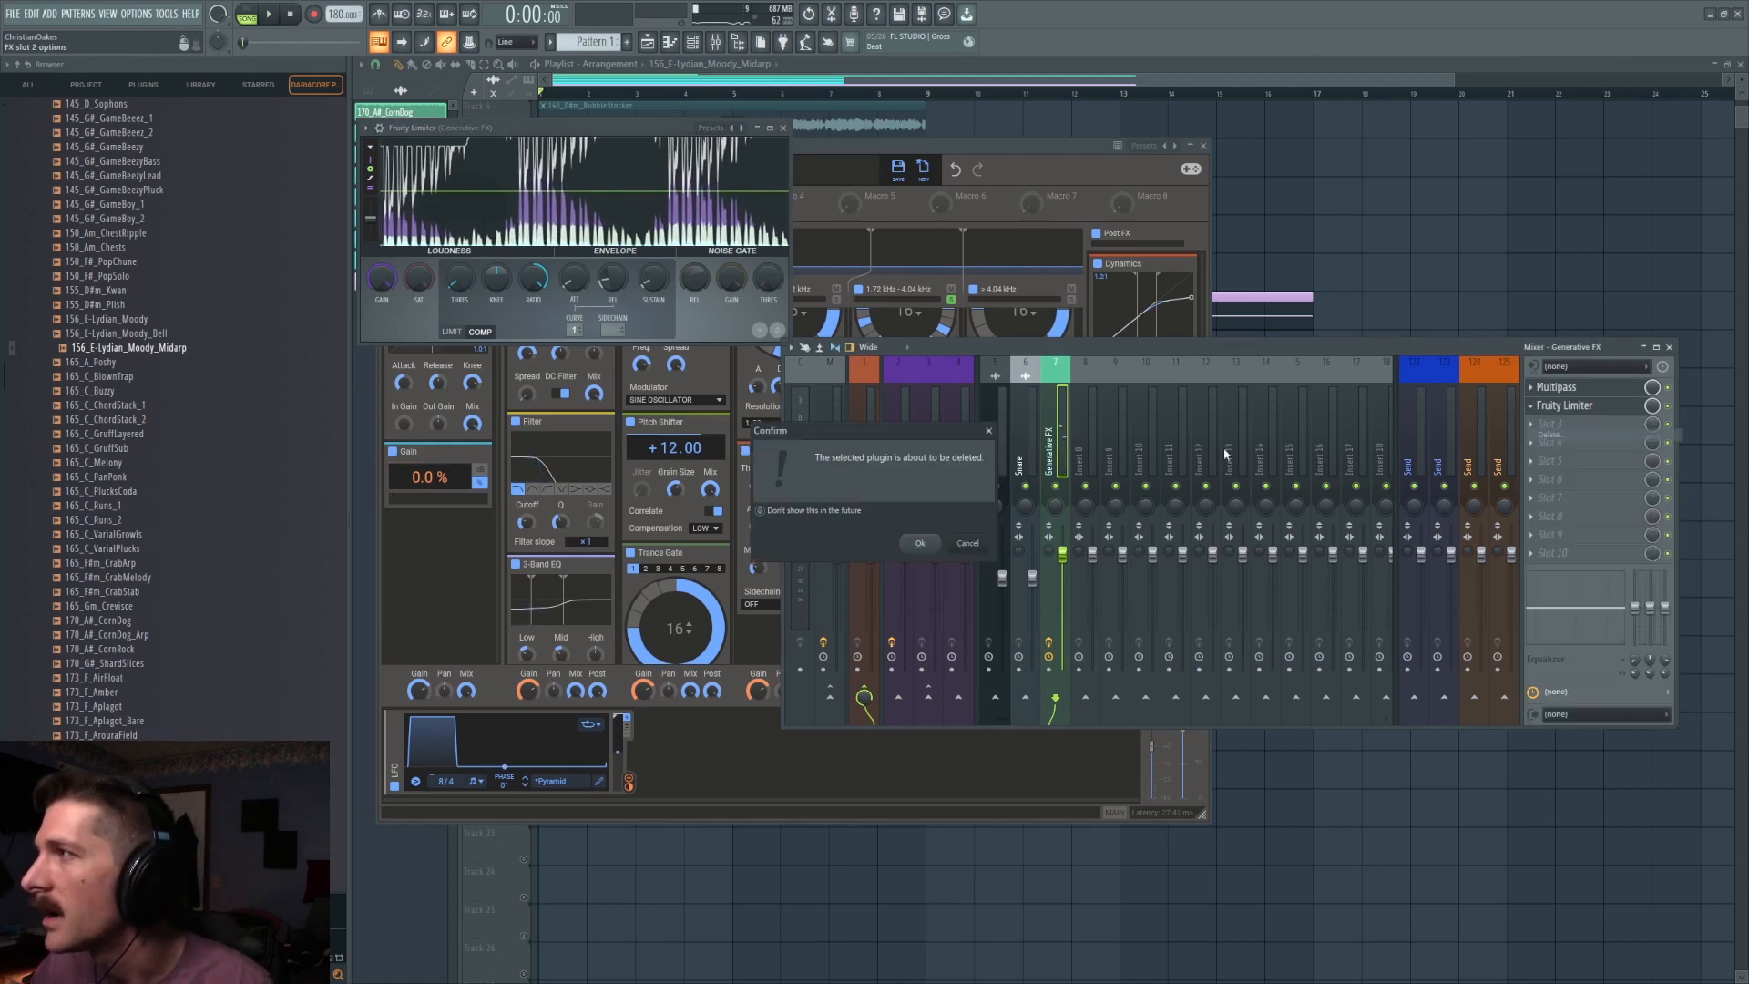
click(967, 544)
Play the loop with the three upper Multipass bands soloed to compare their compressed levels.
click(939, 269)
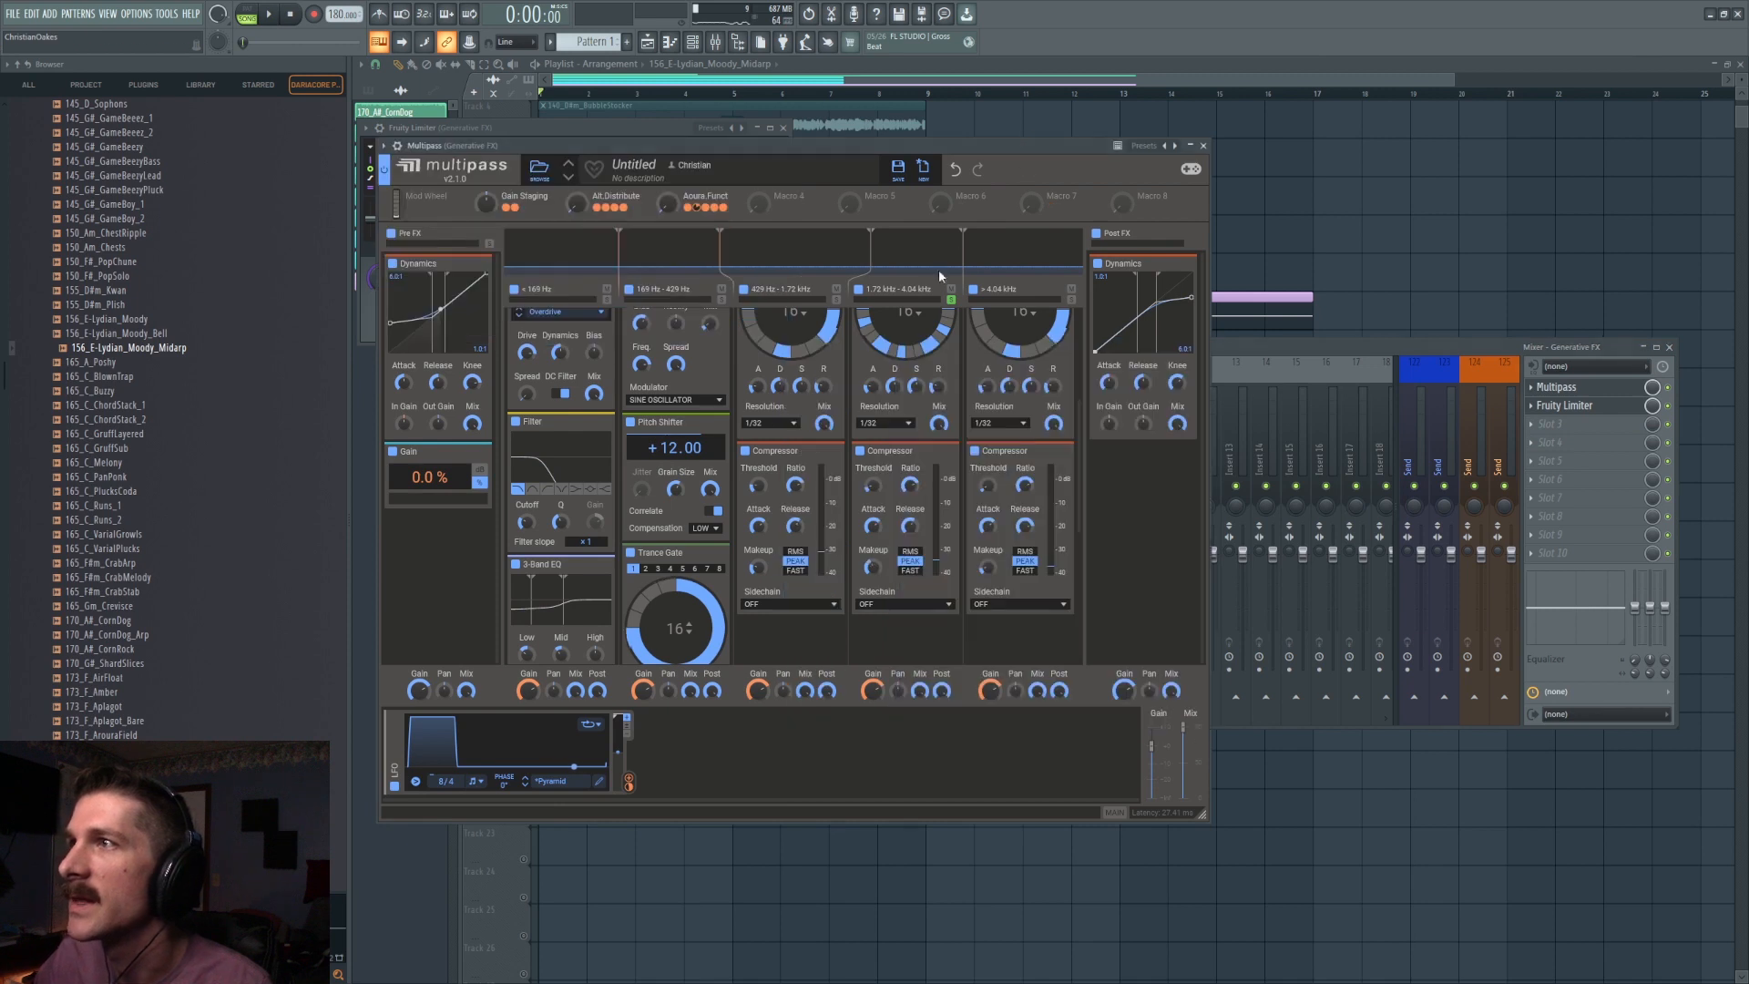
click(1072, 301)
key(space)
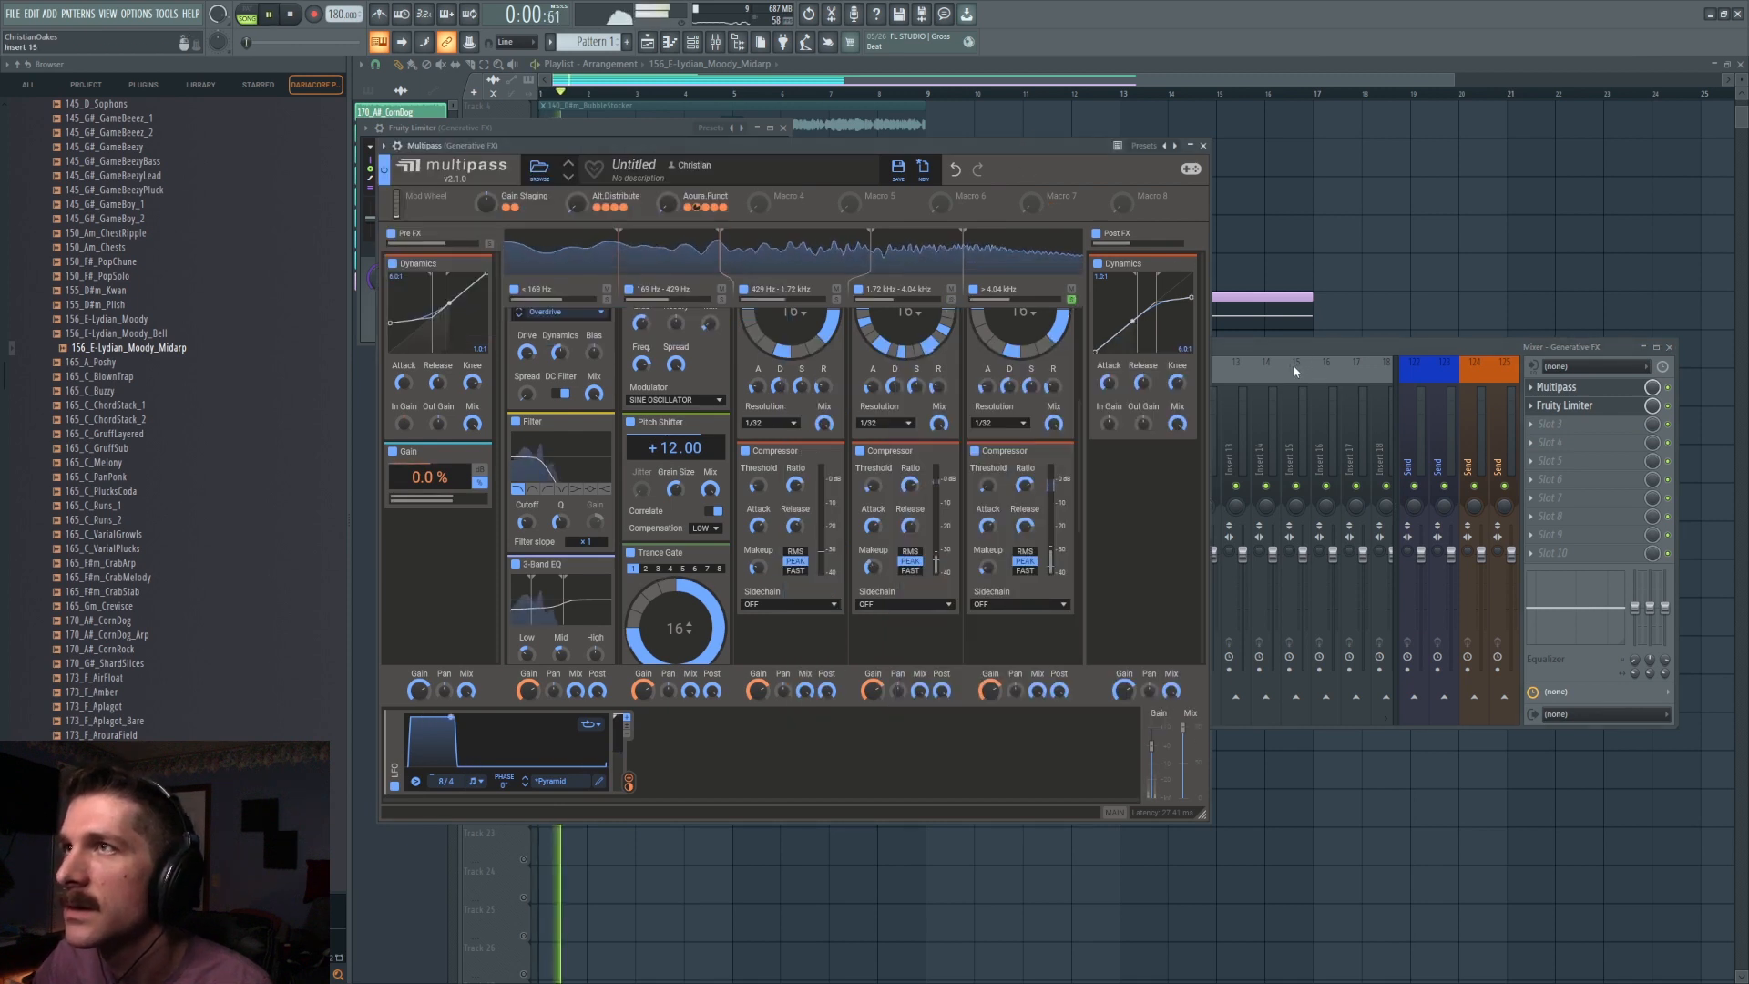
click(951, 300)
click(836, 300)
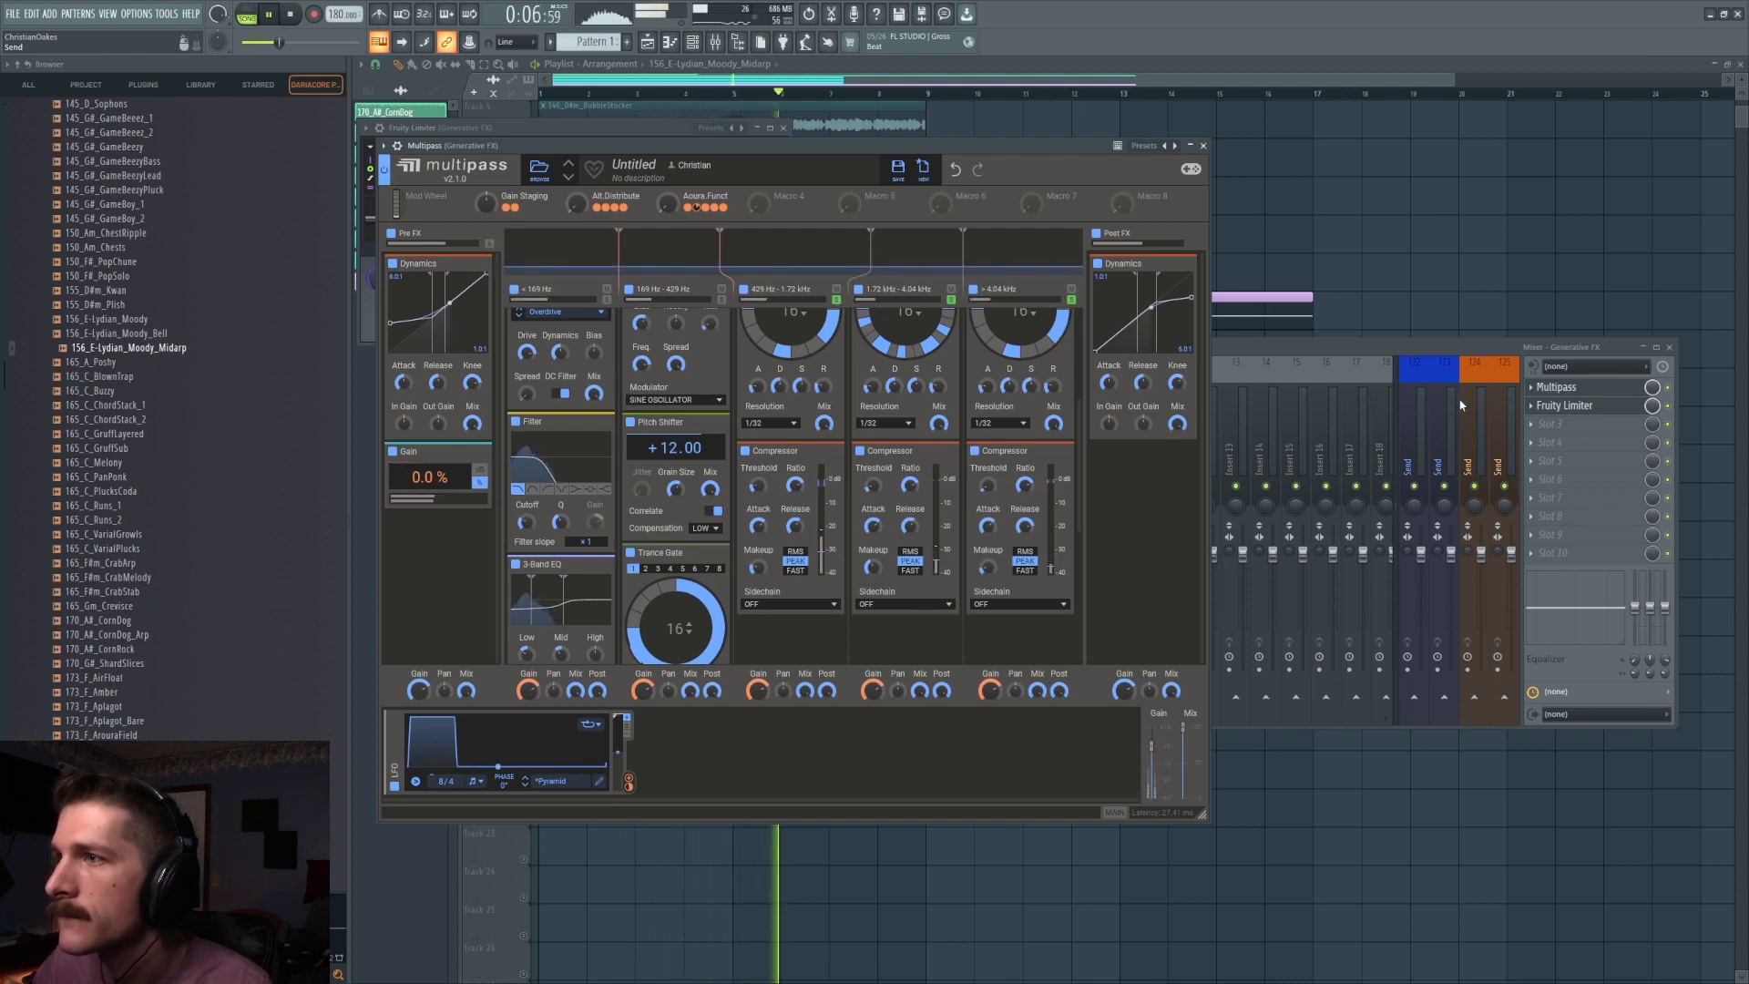
key(space)
Delete Fruity Limiter from the Generative FX mixer channel.
click(1531, 411)
click(1530, 436)
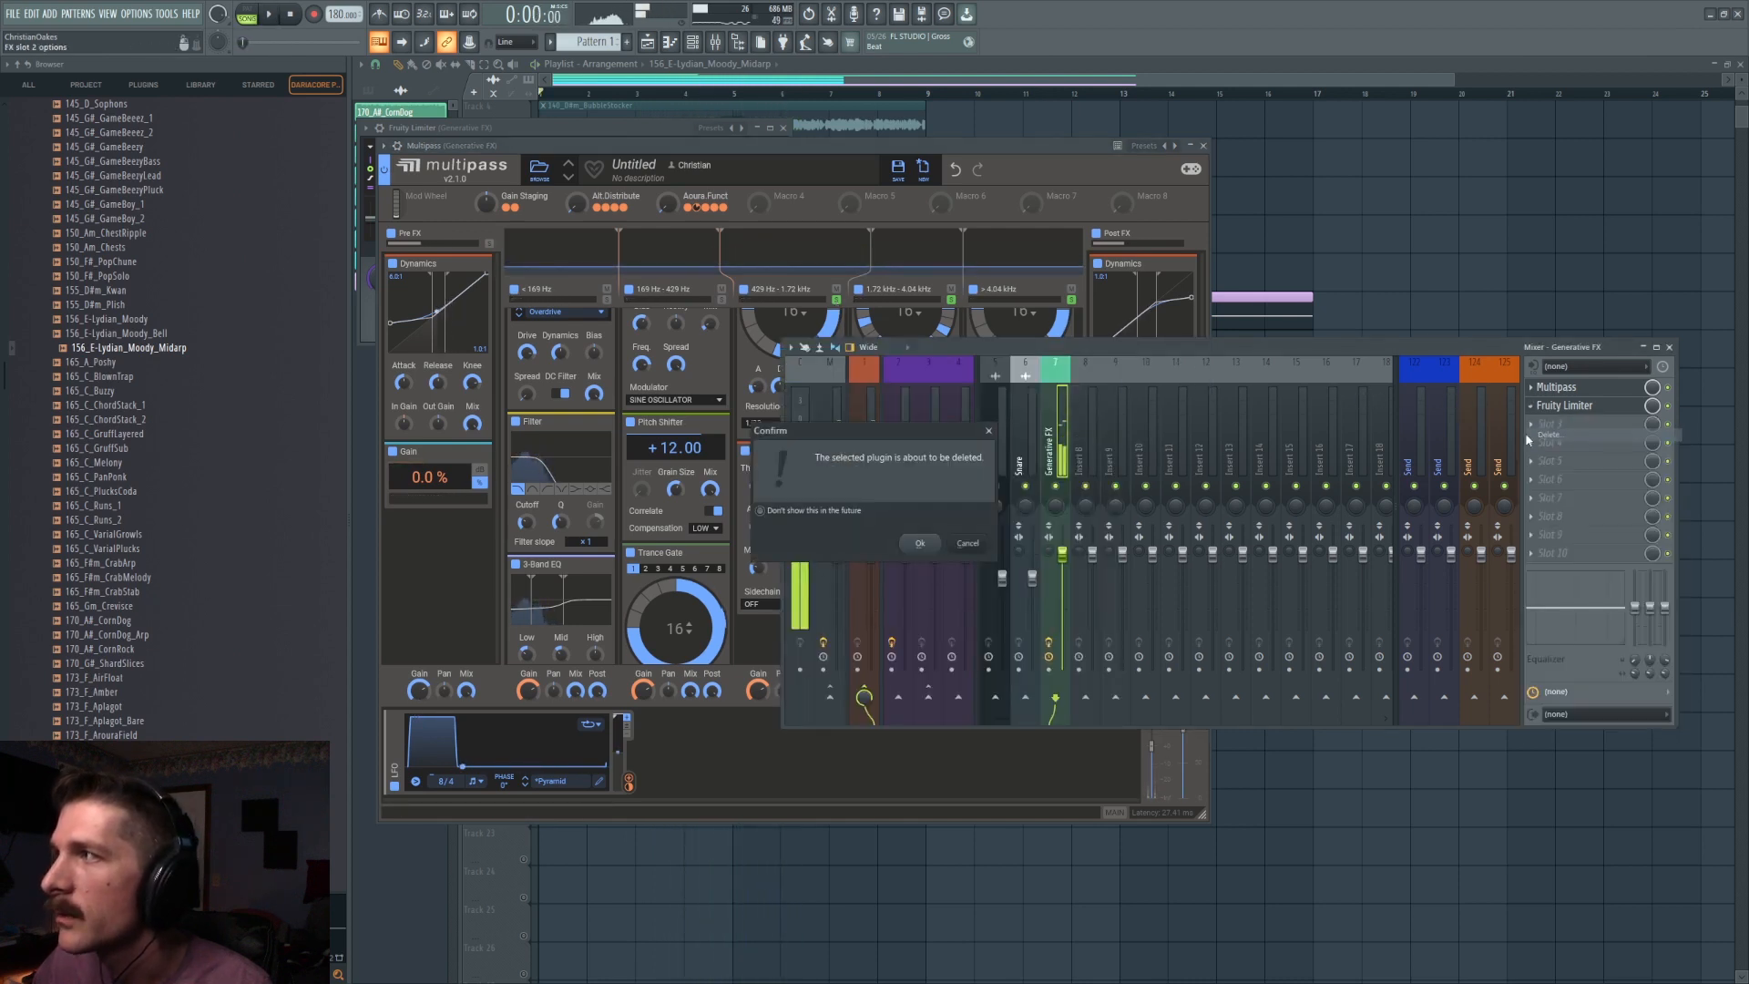
click(918, 543)
Unsolo the three upper bands and audition the full Multipass chain on the loop.
click(1077, 299)
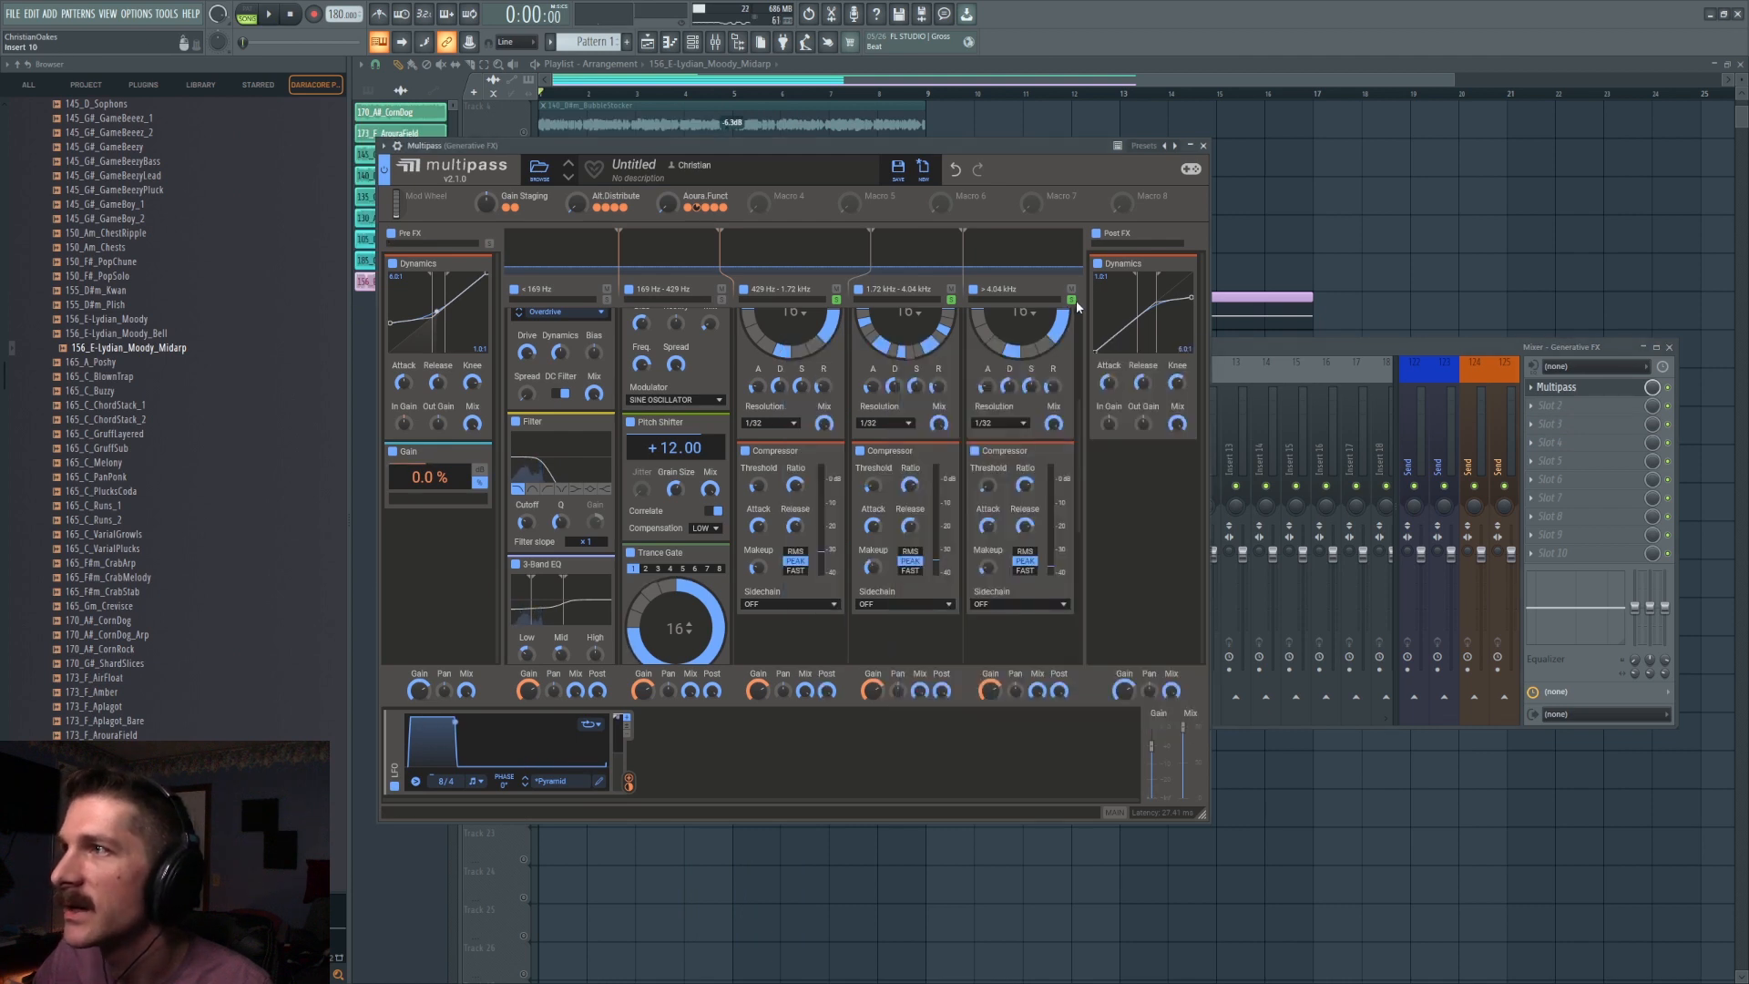
key(space)
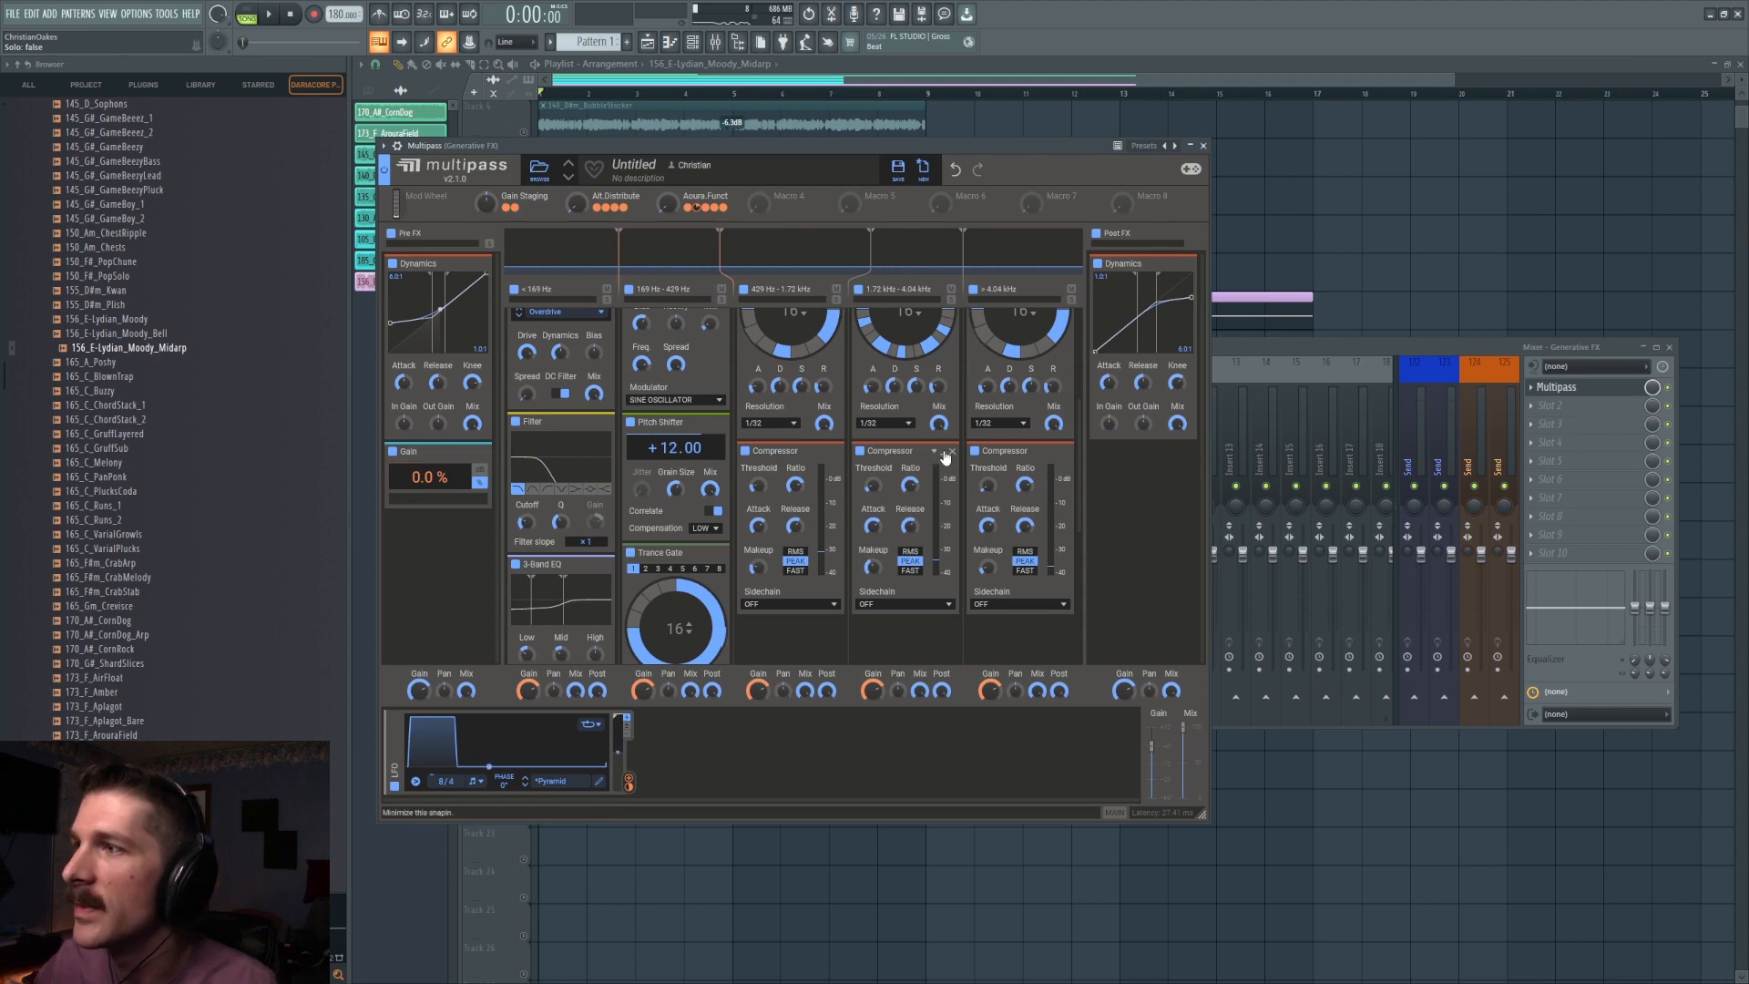
scroll(939, 456, up, 3)
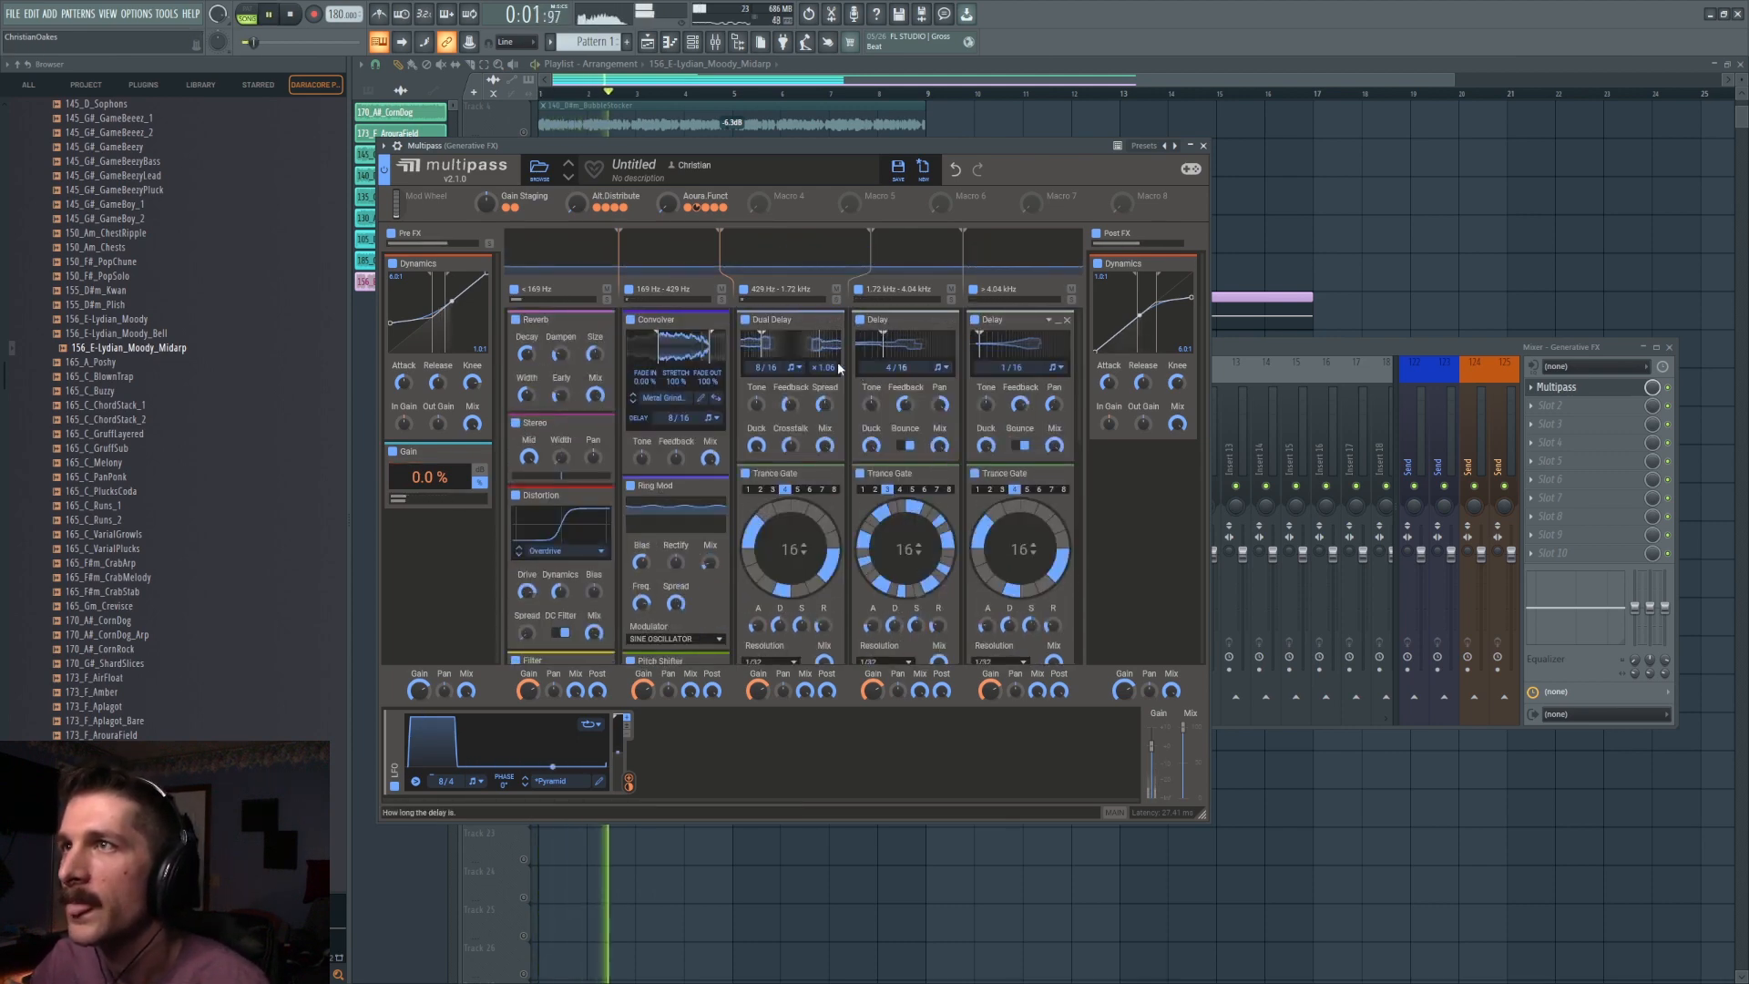
scroll(707, 404, down, 8)
scroll(707, 404, up, 2)
key(space)
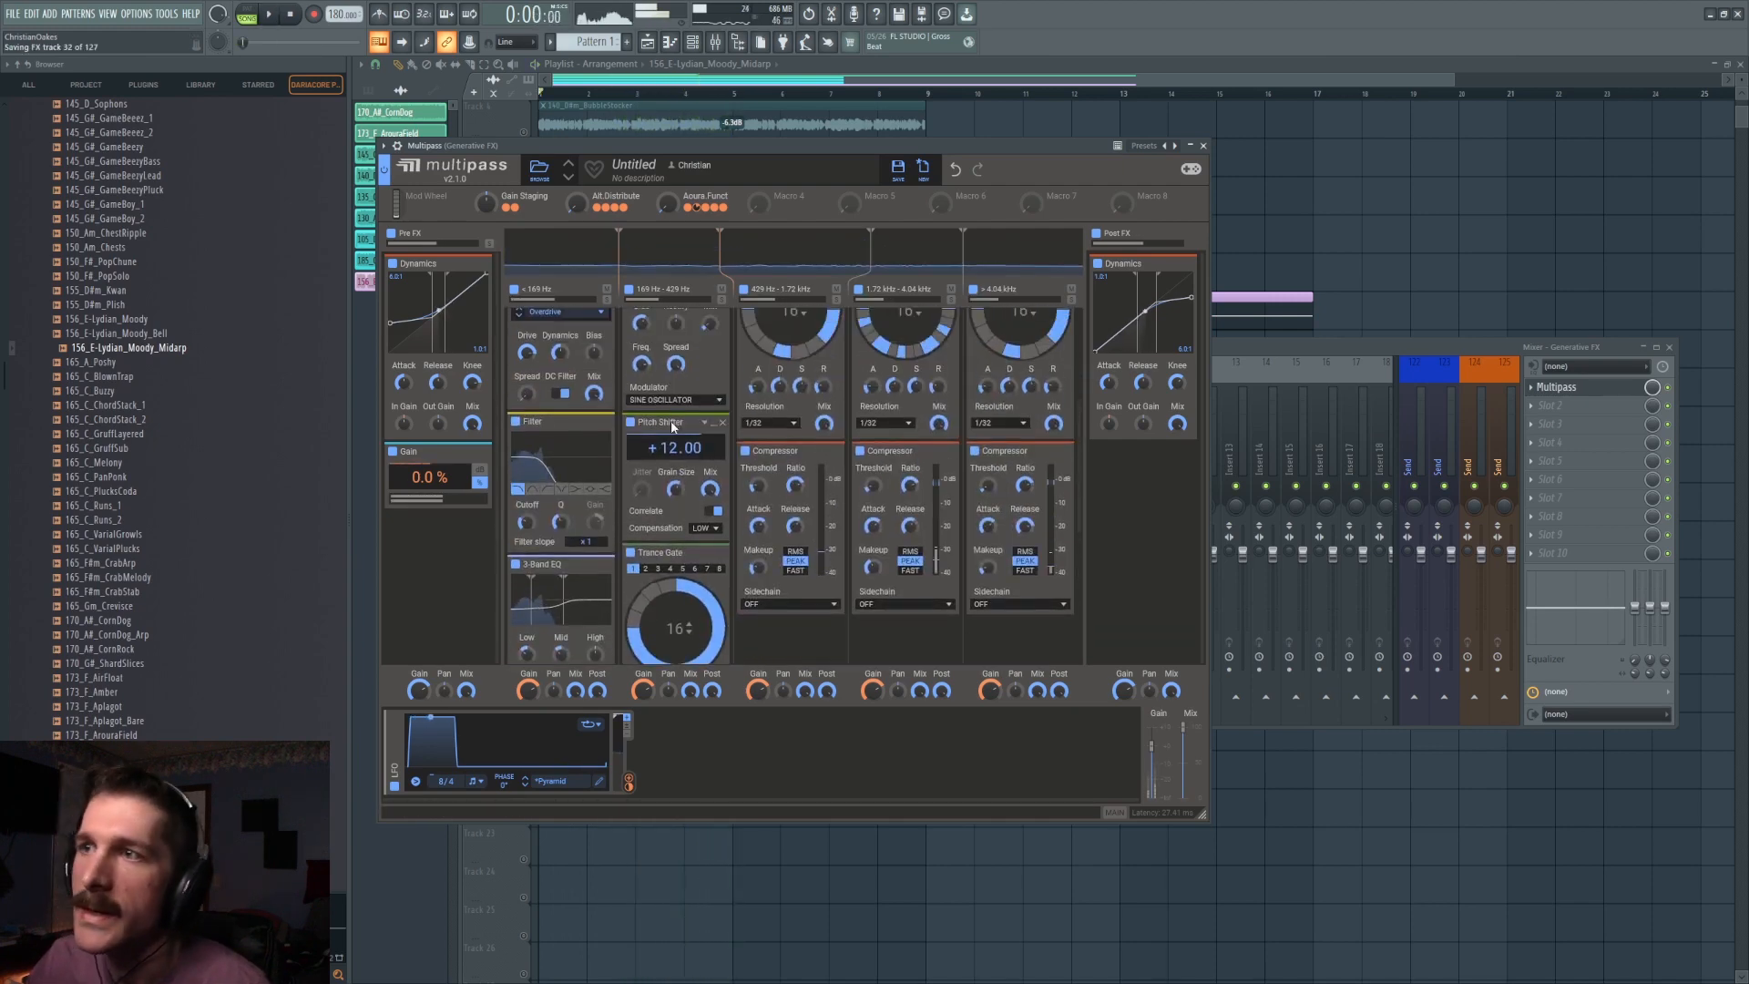
Set the Pitch Shifter's Compensation to Off in the 169–429 Hz band.
click(700, 507)
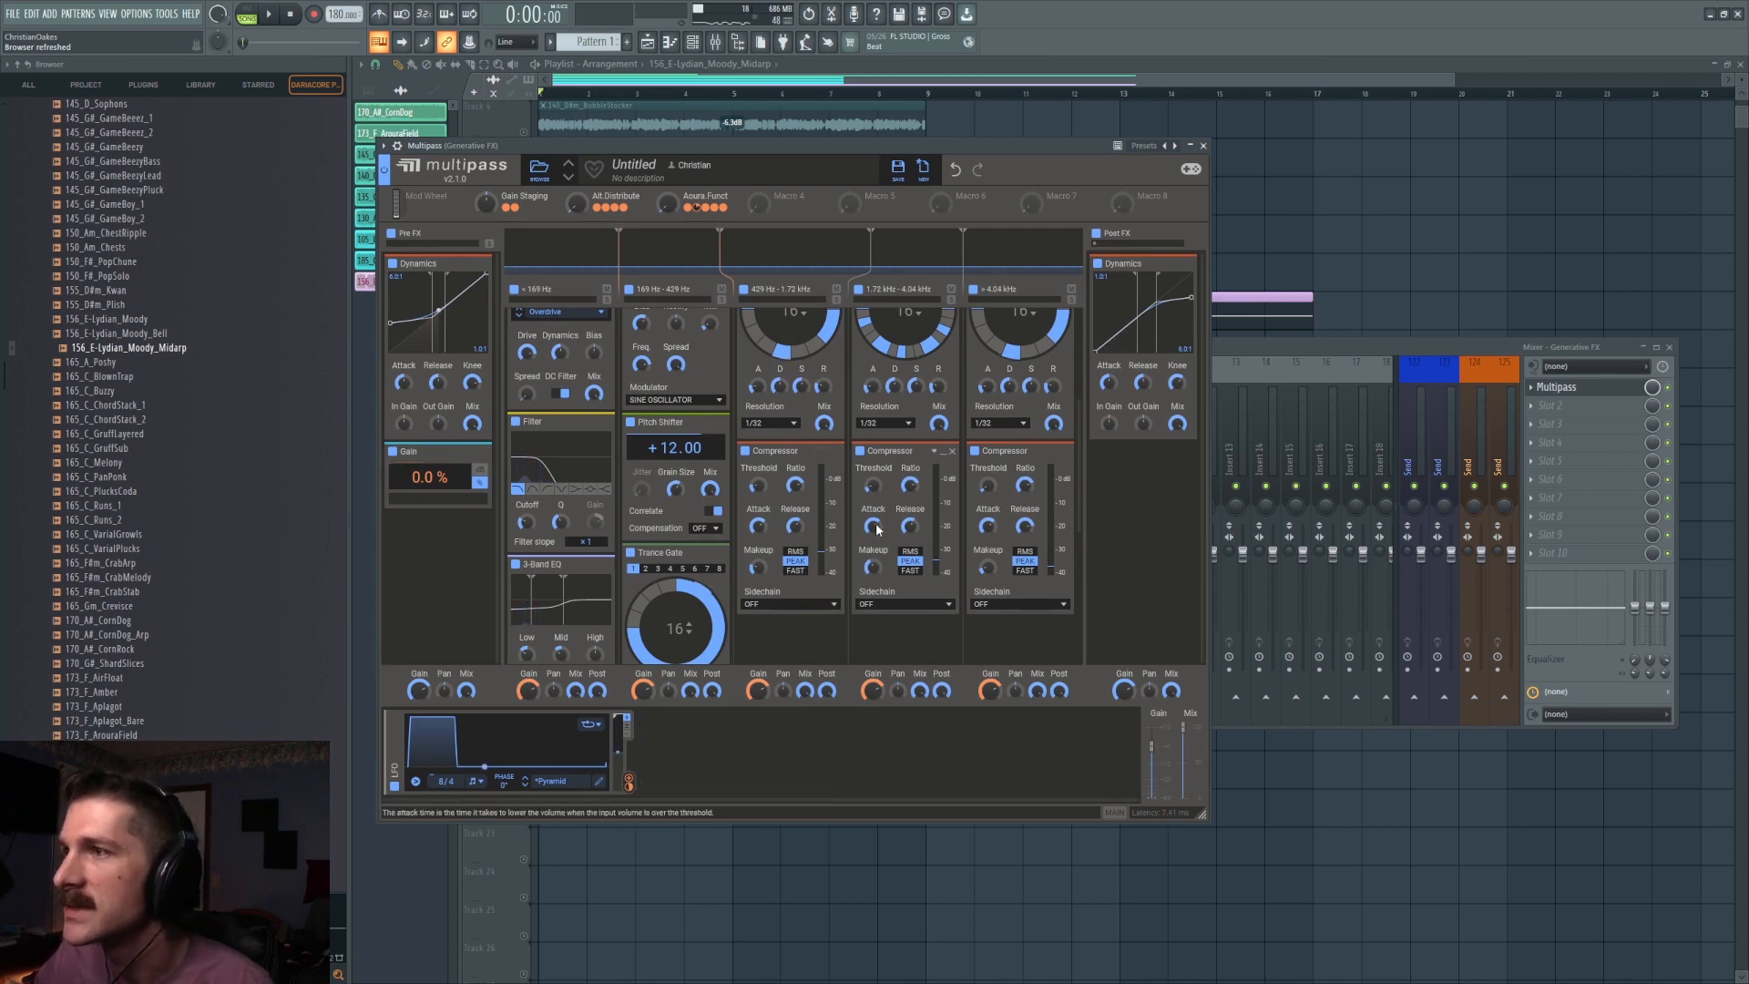
scroll(679, 352, up, 5)
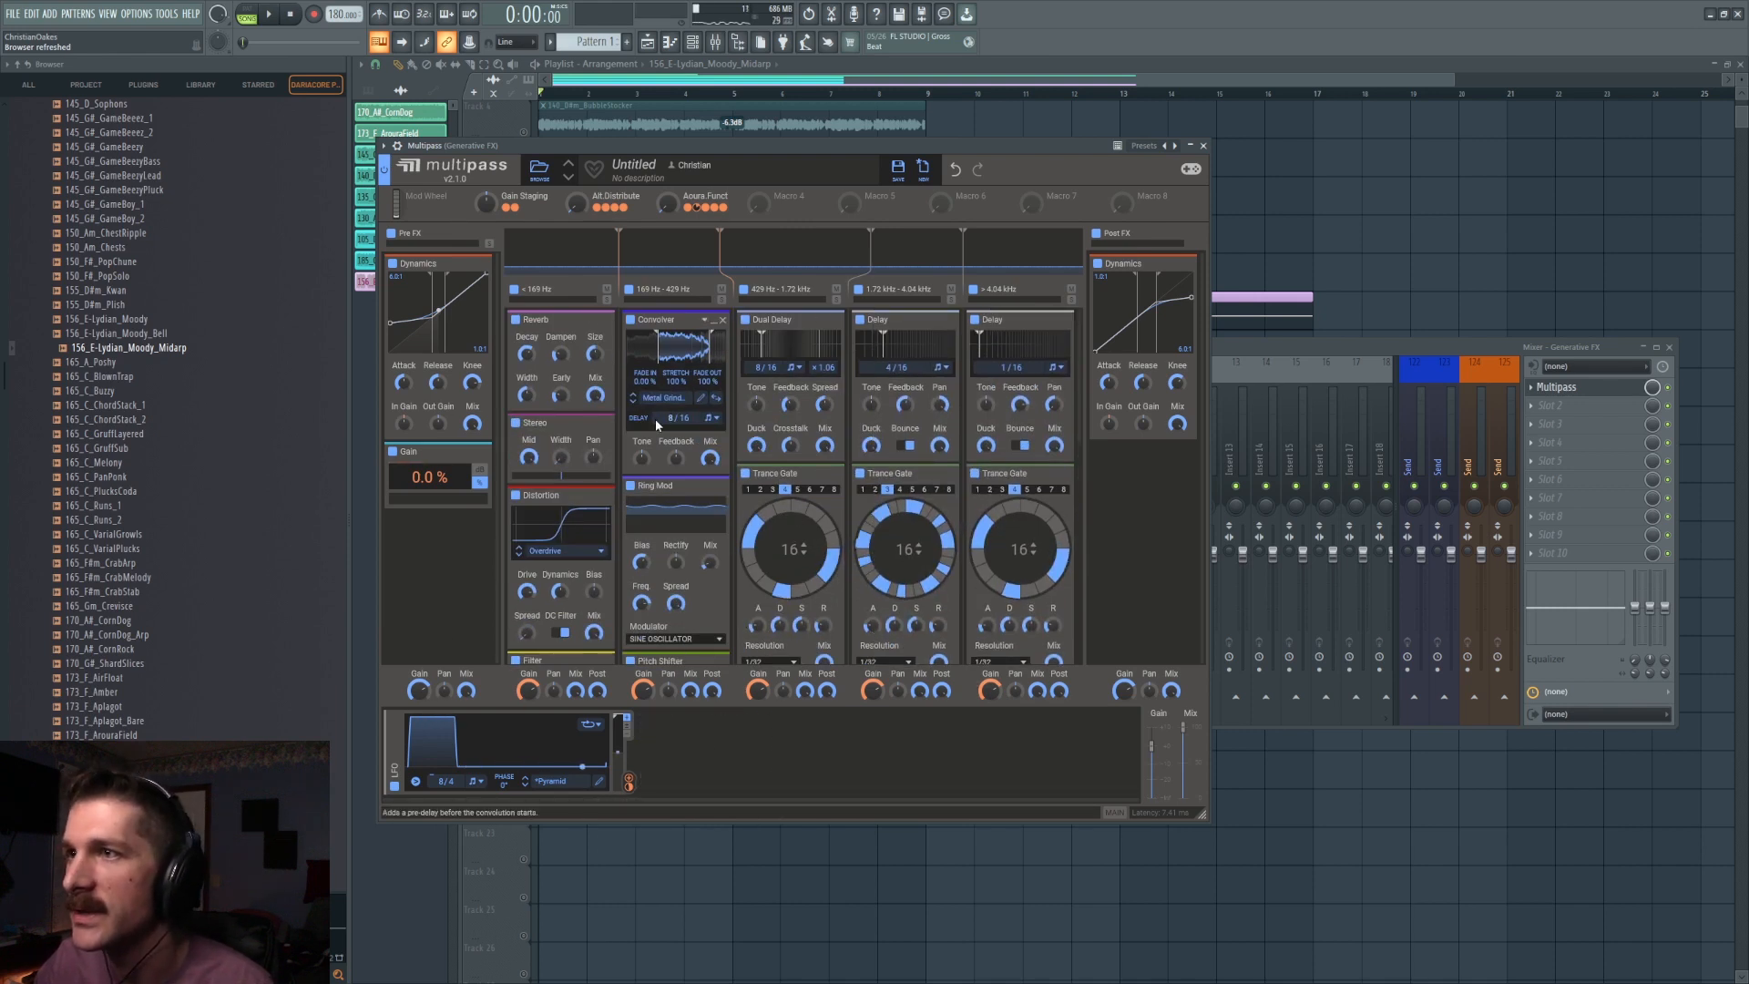
Play the loop through the full Multipass chain and look over the effects in every band.
key(space)
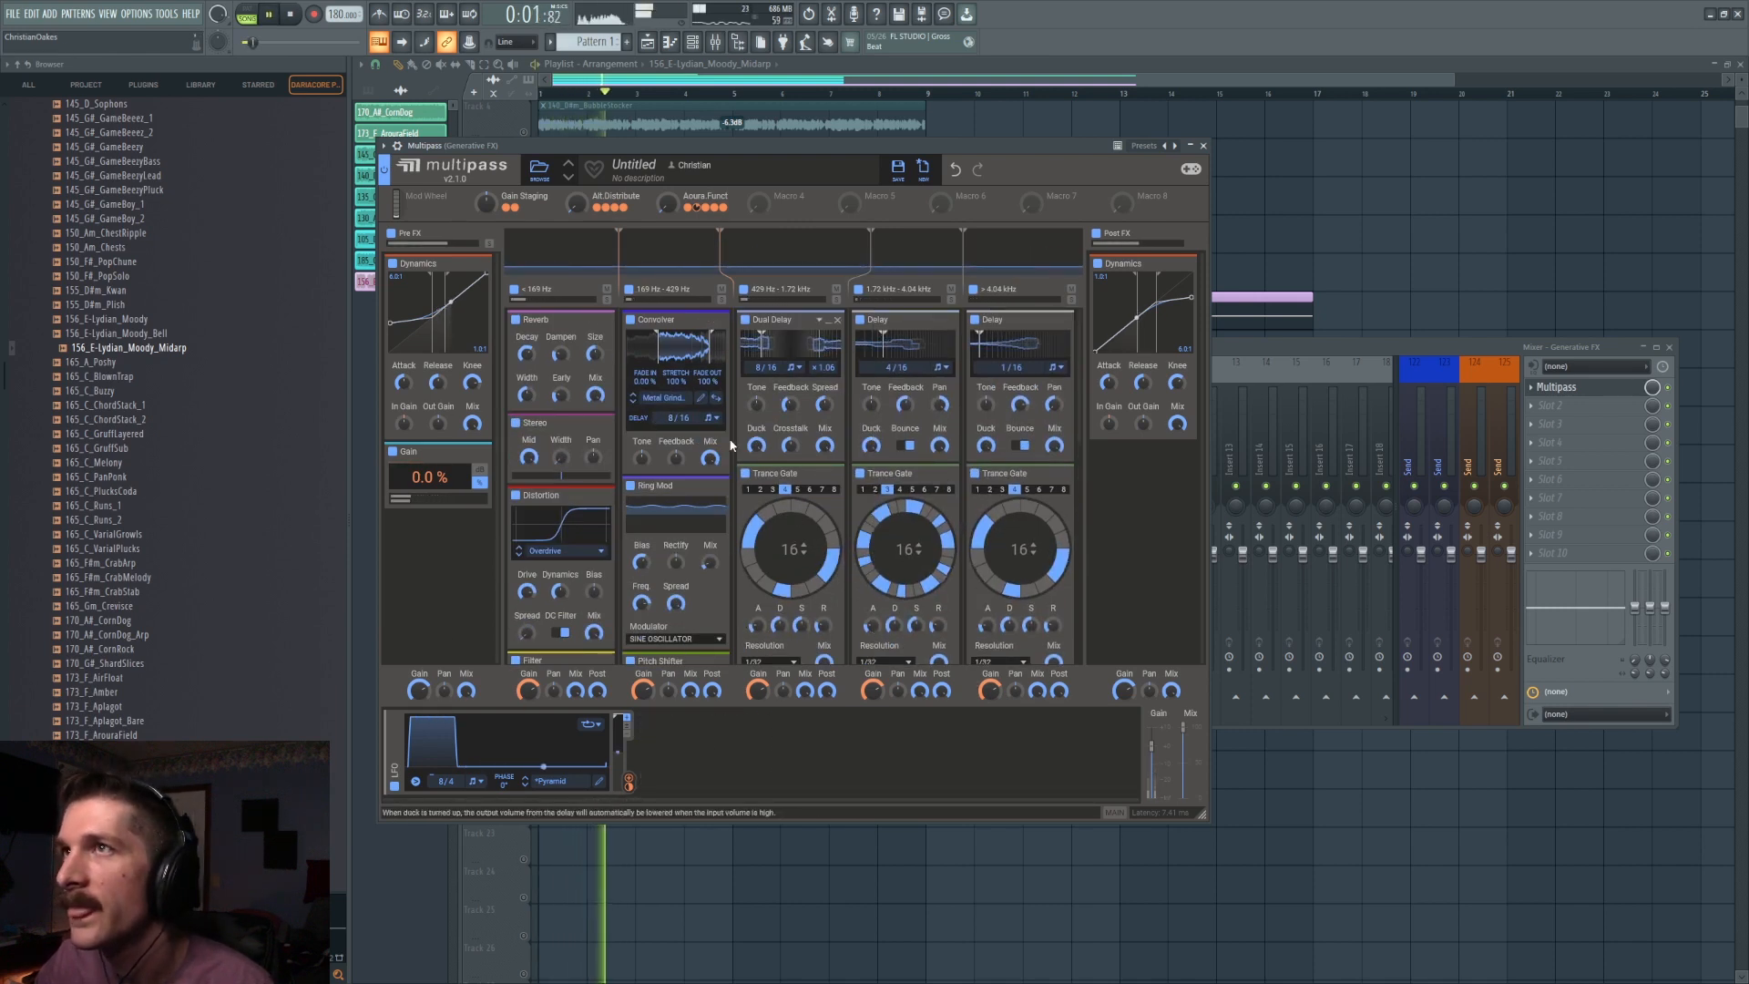
scroll(762, 447, down, 5)
key(space)
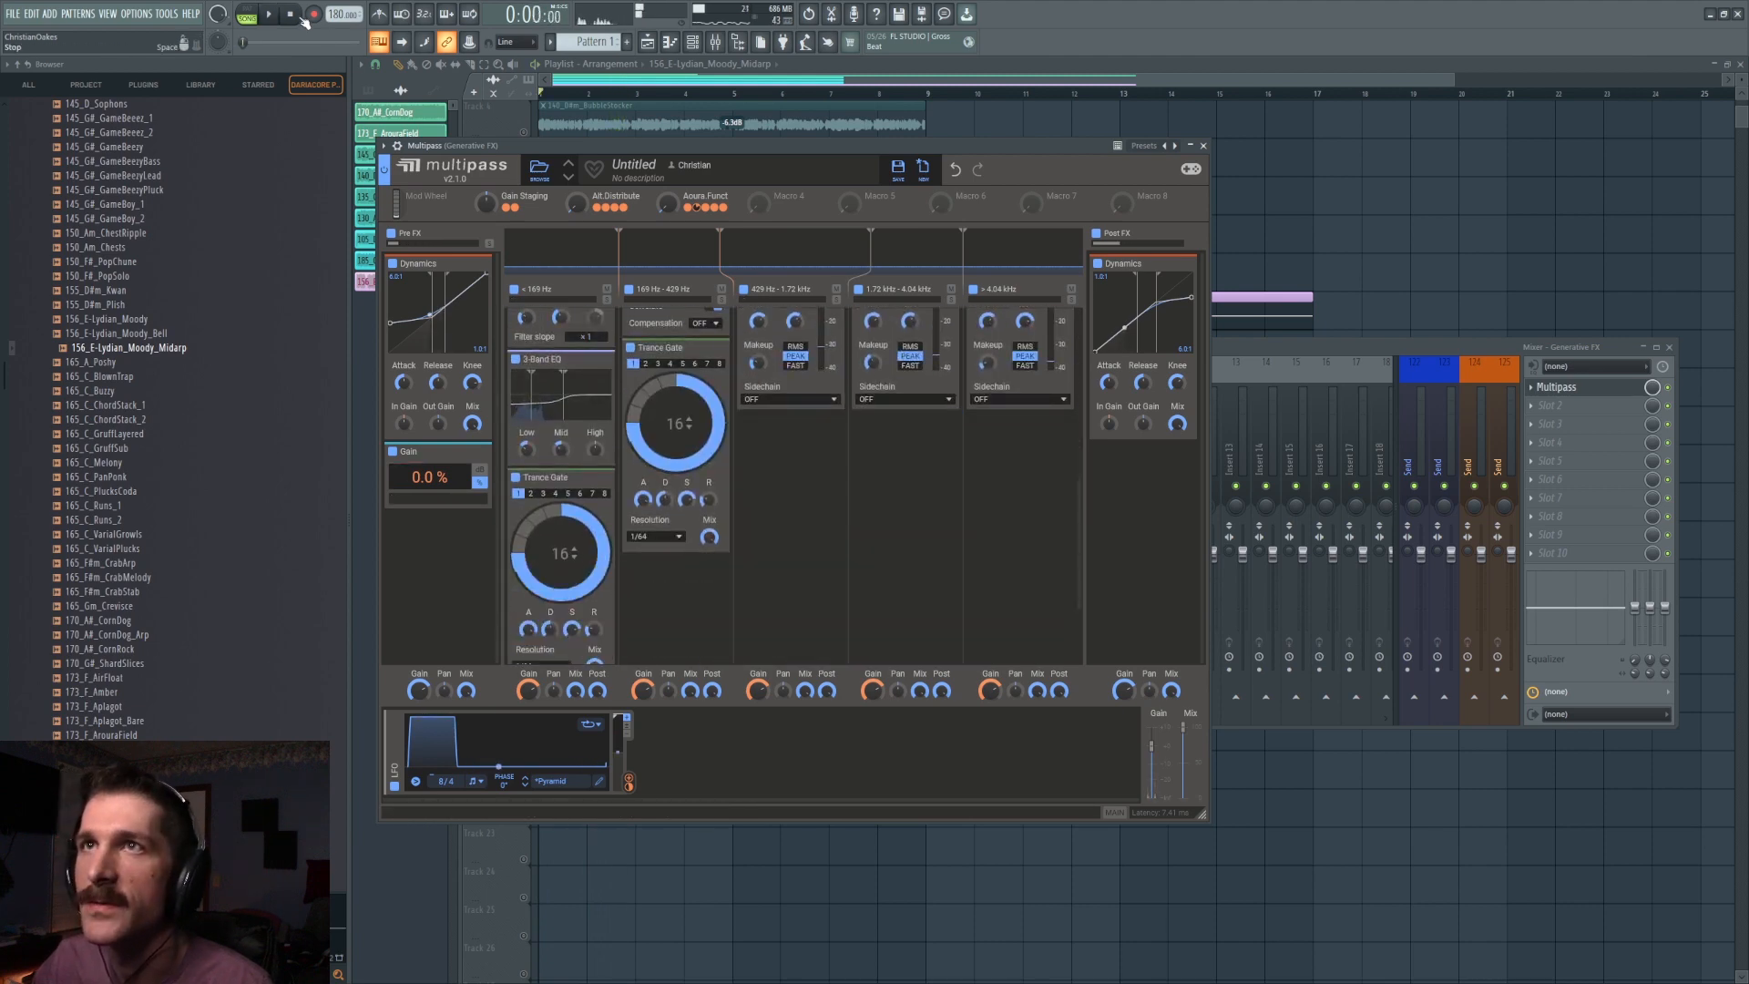
Add a 3-Band EQ ahead of the Dynamics effect in the Post FX lane.
scroll(931, 505, up, 5)
drag(1134, 263, 1094, 275)
click(1095, 264)
click(886, 315)
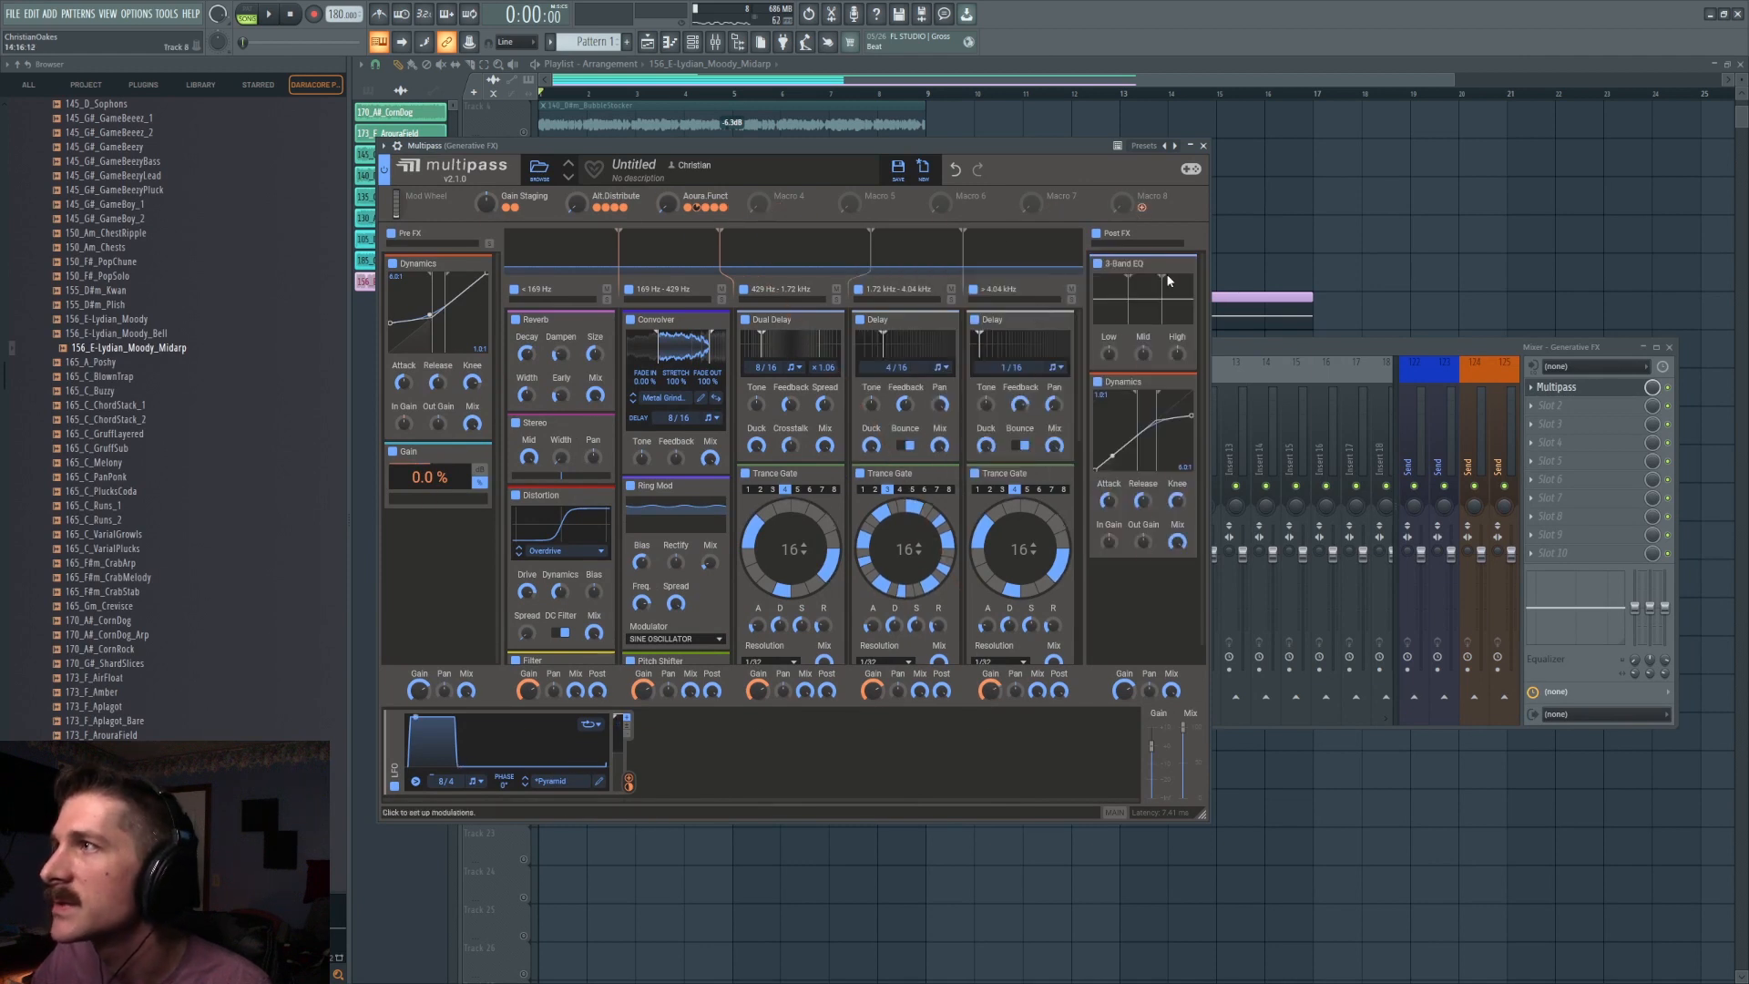
Name Macro 8 "Shiney" and map it to the Post FX EQ's High gain, Low gain and upper split frequency.
drag(1122, 202, 1175, 356)
drag(1155, 210, 1114, 374)
drag(1122, 202, 1122, 328)
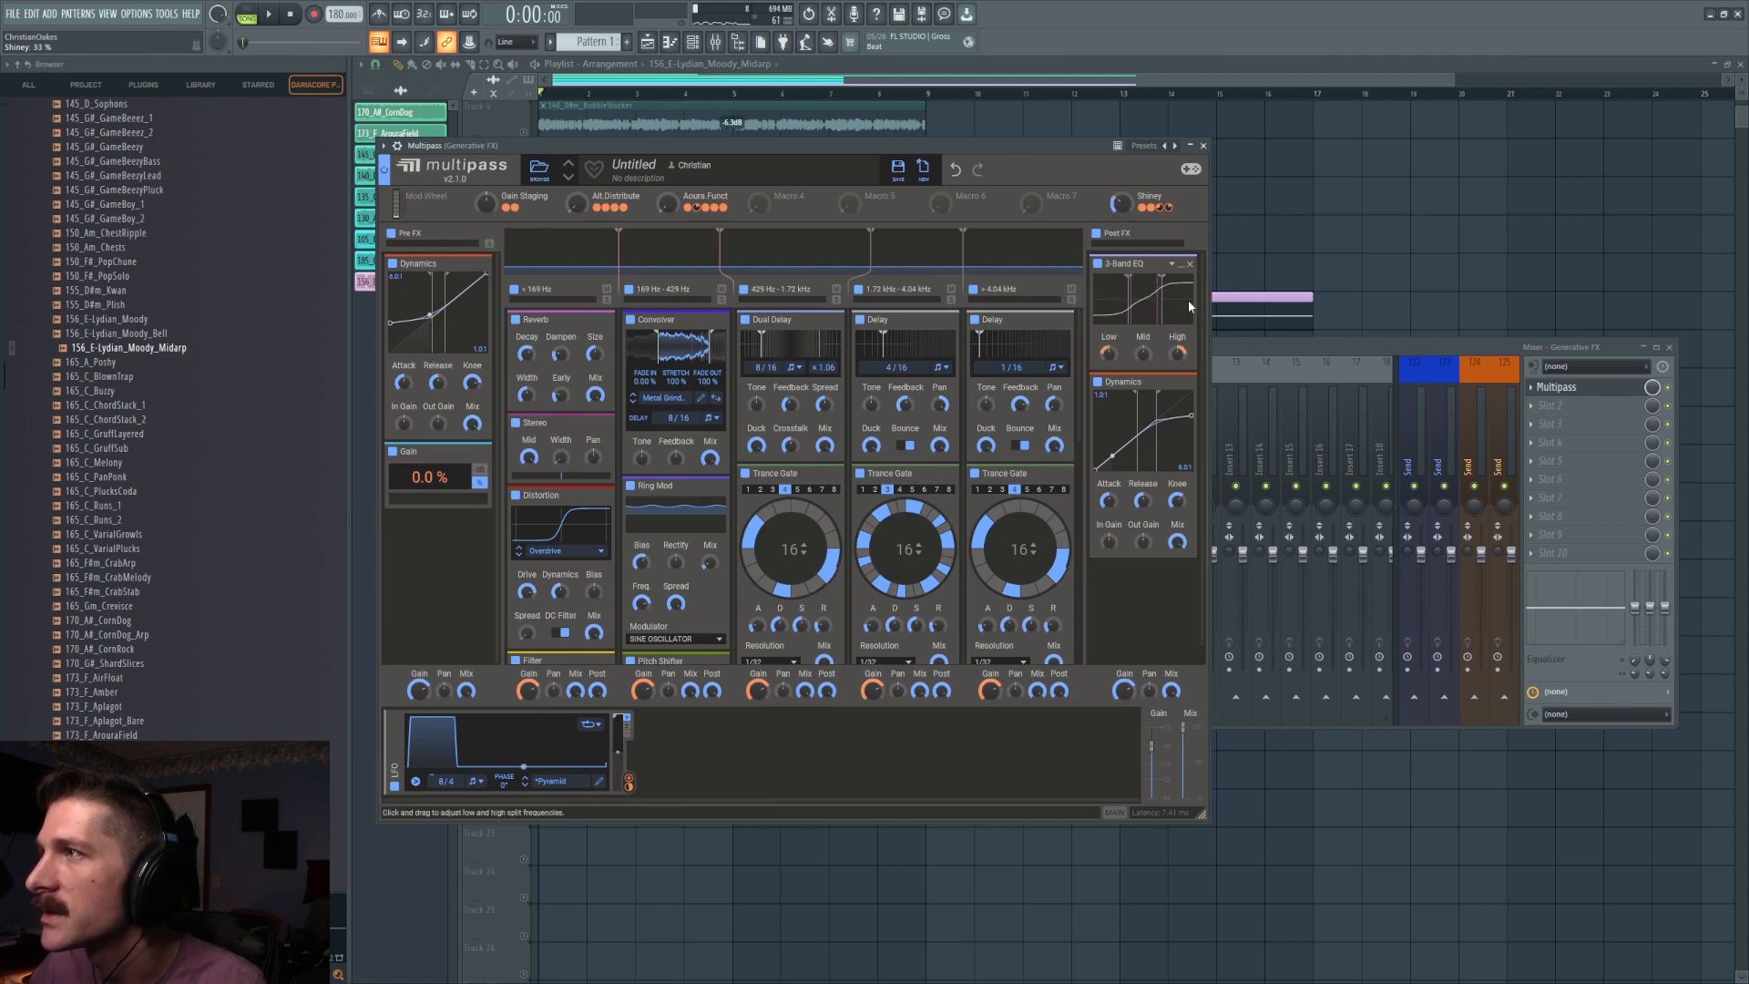
drag(1169, 326, 1119, 326)
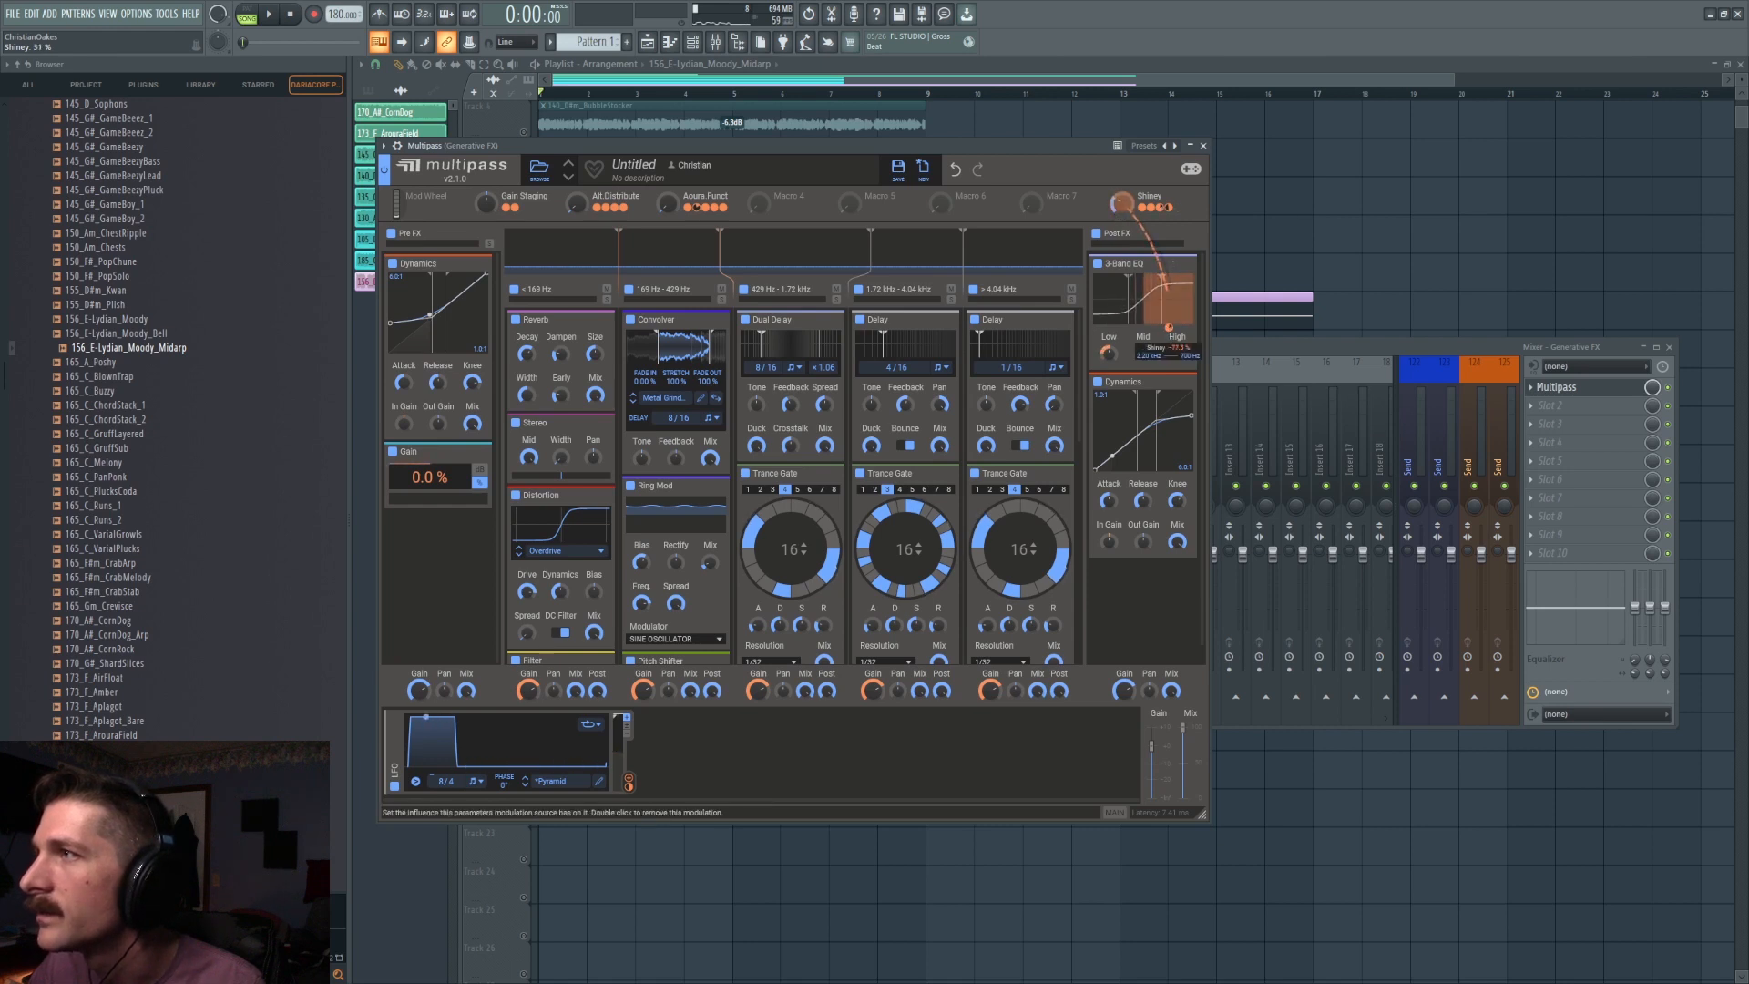
drag(1169, 326, 1119, 326)
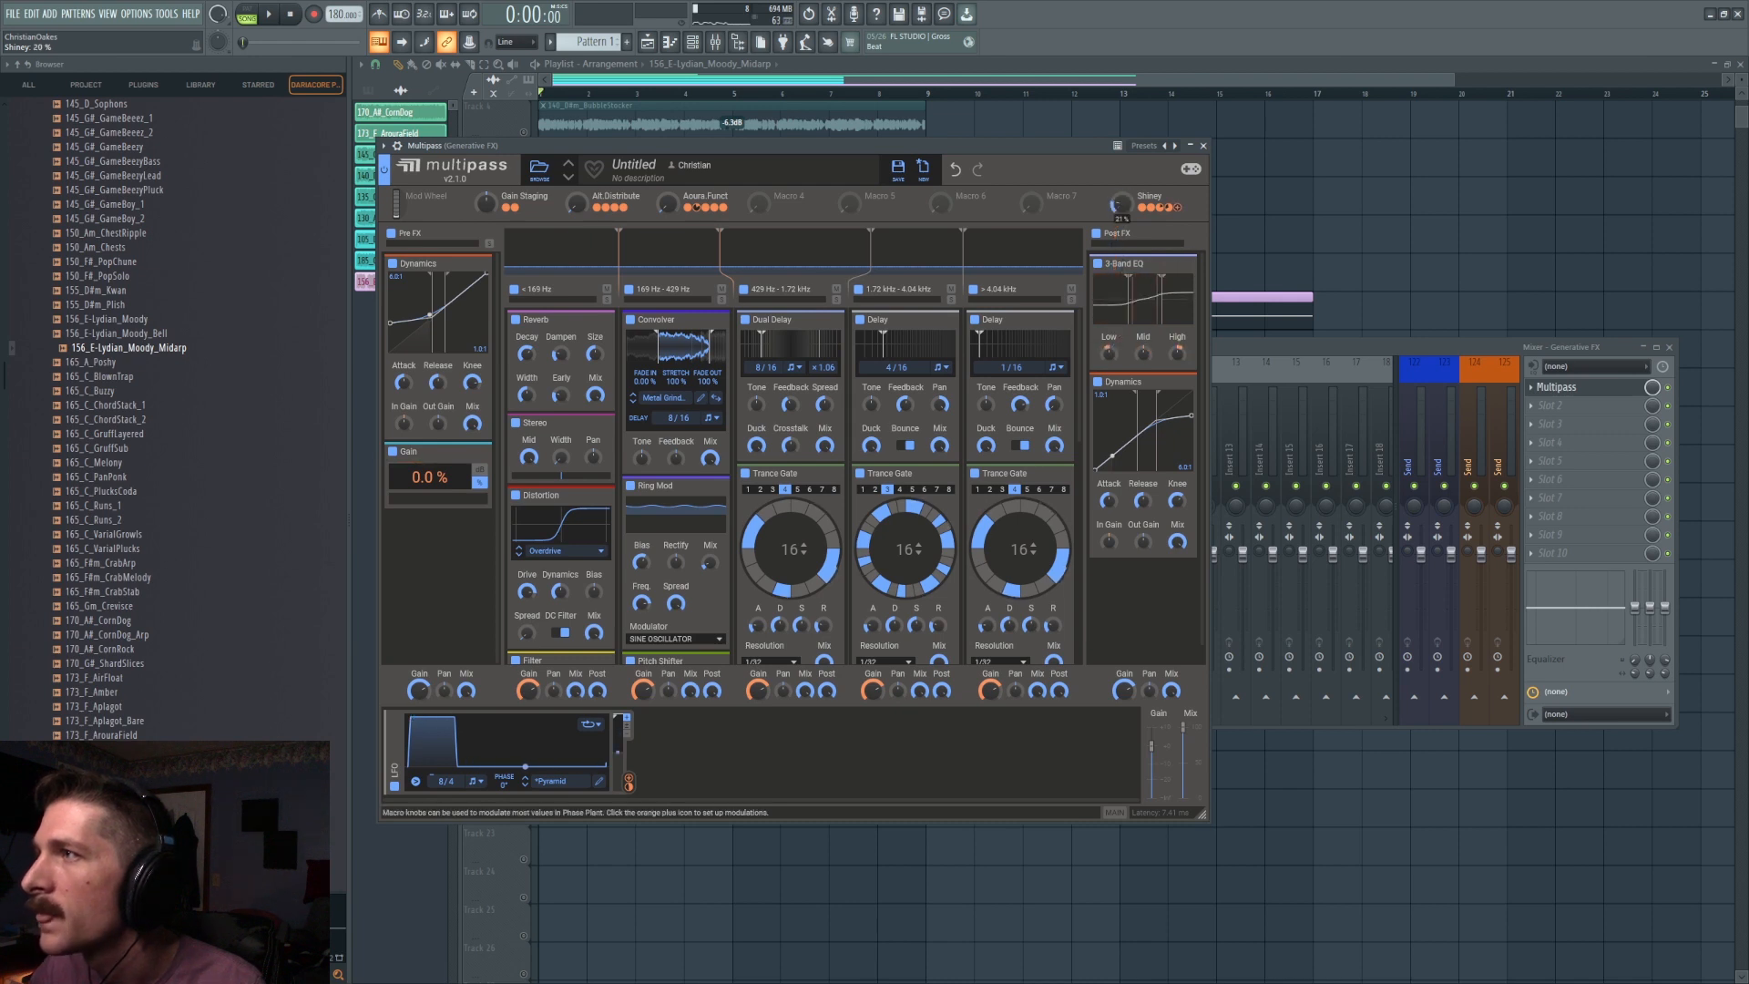
Play the loop while raising the Shiney macro to hear its effect on the EQ.
key(space)
drag(1122, 202, 1122, 189)
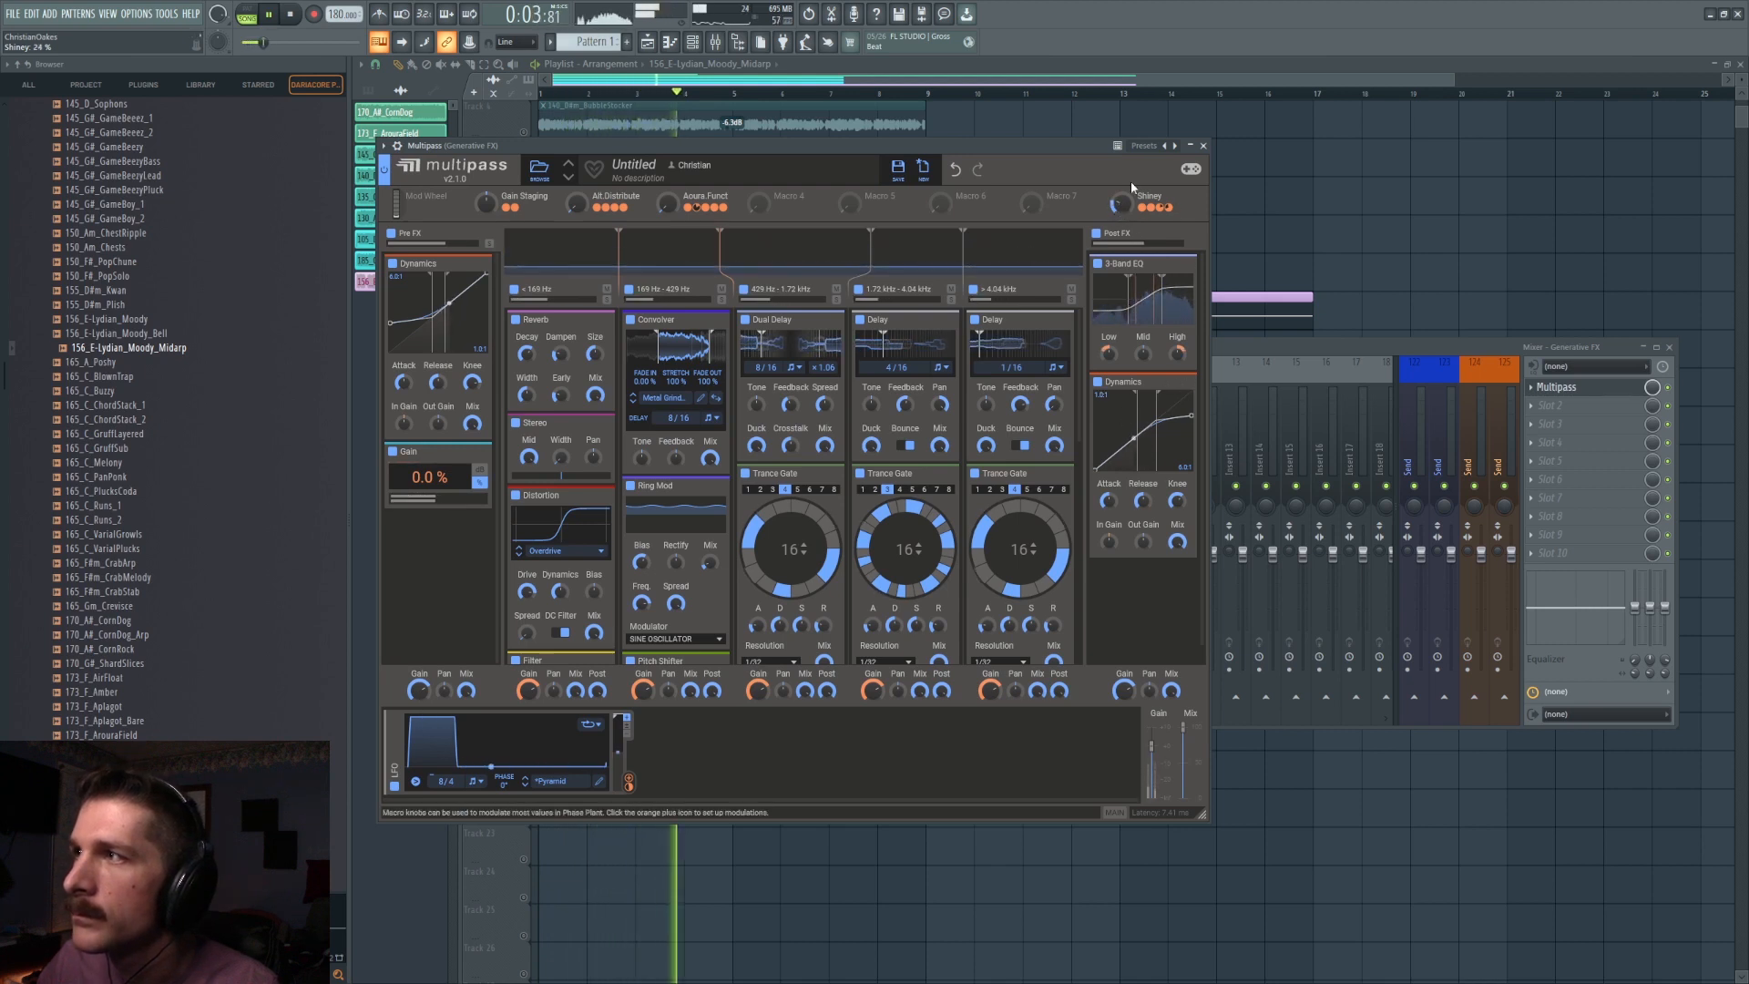
key(space)
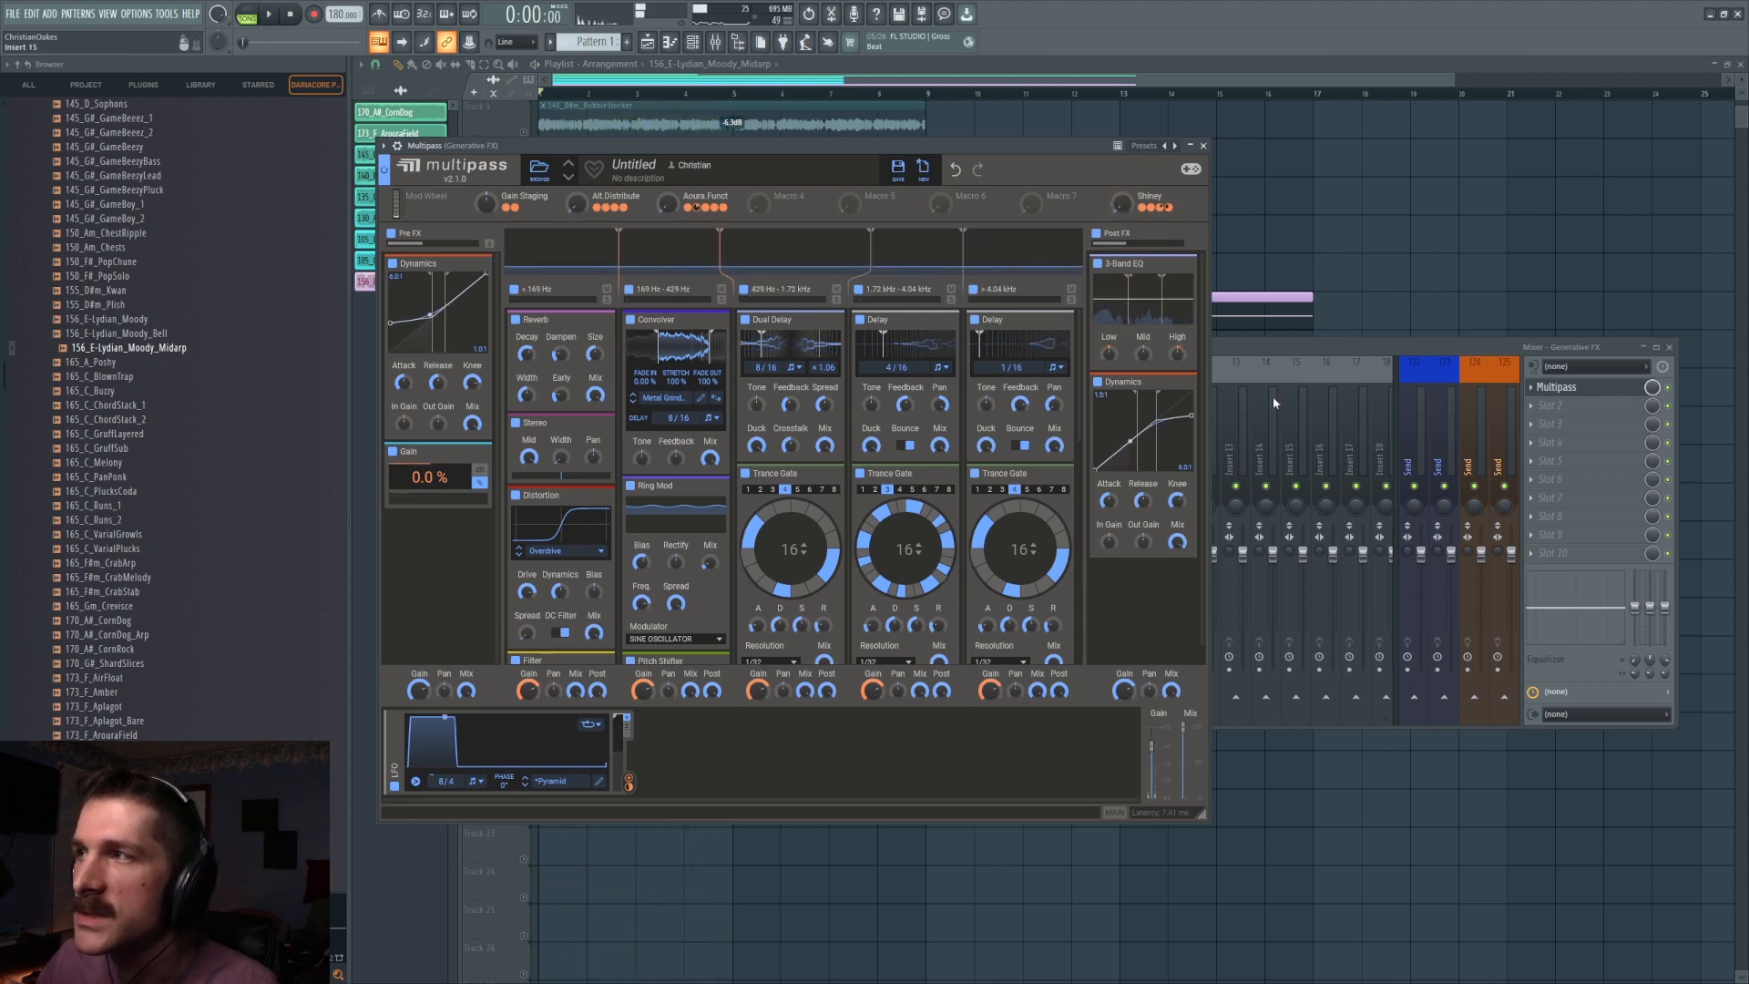
Set Shiney's modulation amount on the EQ's High gain to 8 and adjust its amount on the Low gain.
mouse_move(1179, 371)
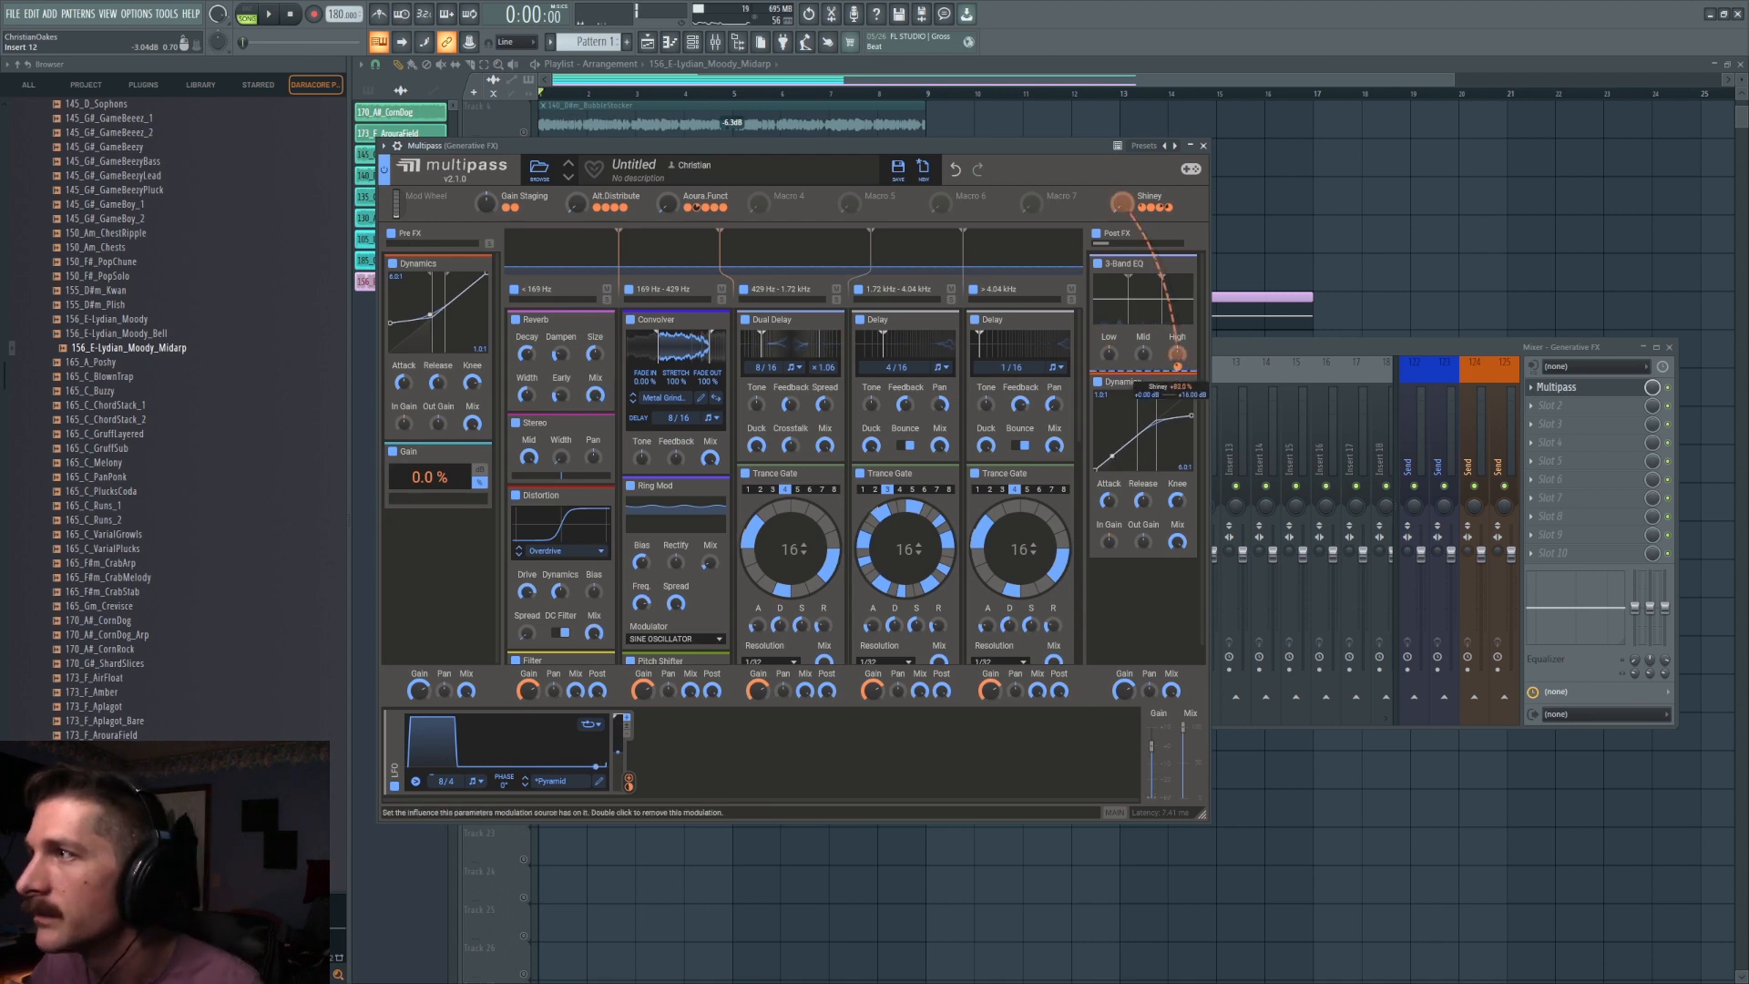
right_click(1183, 370)
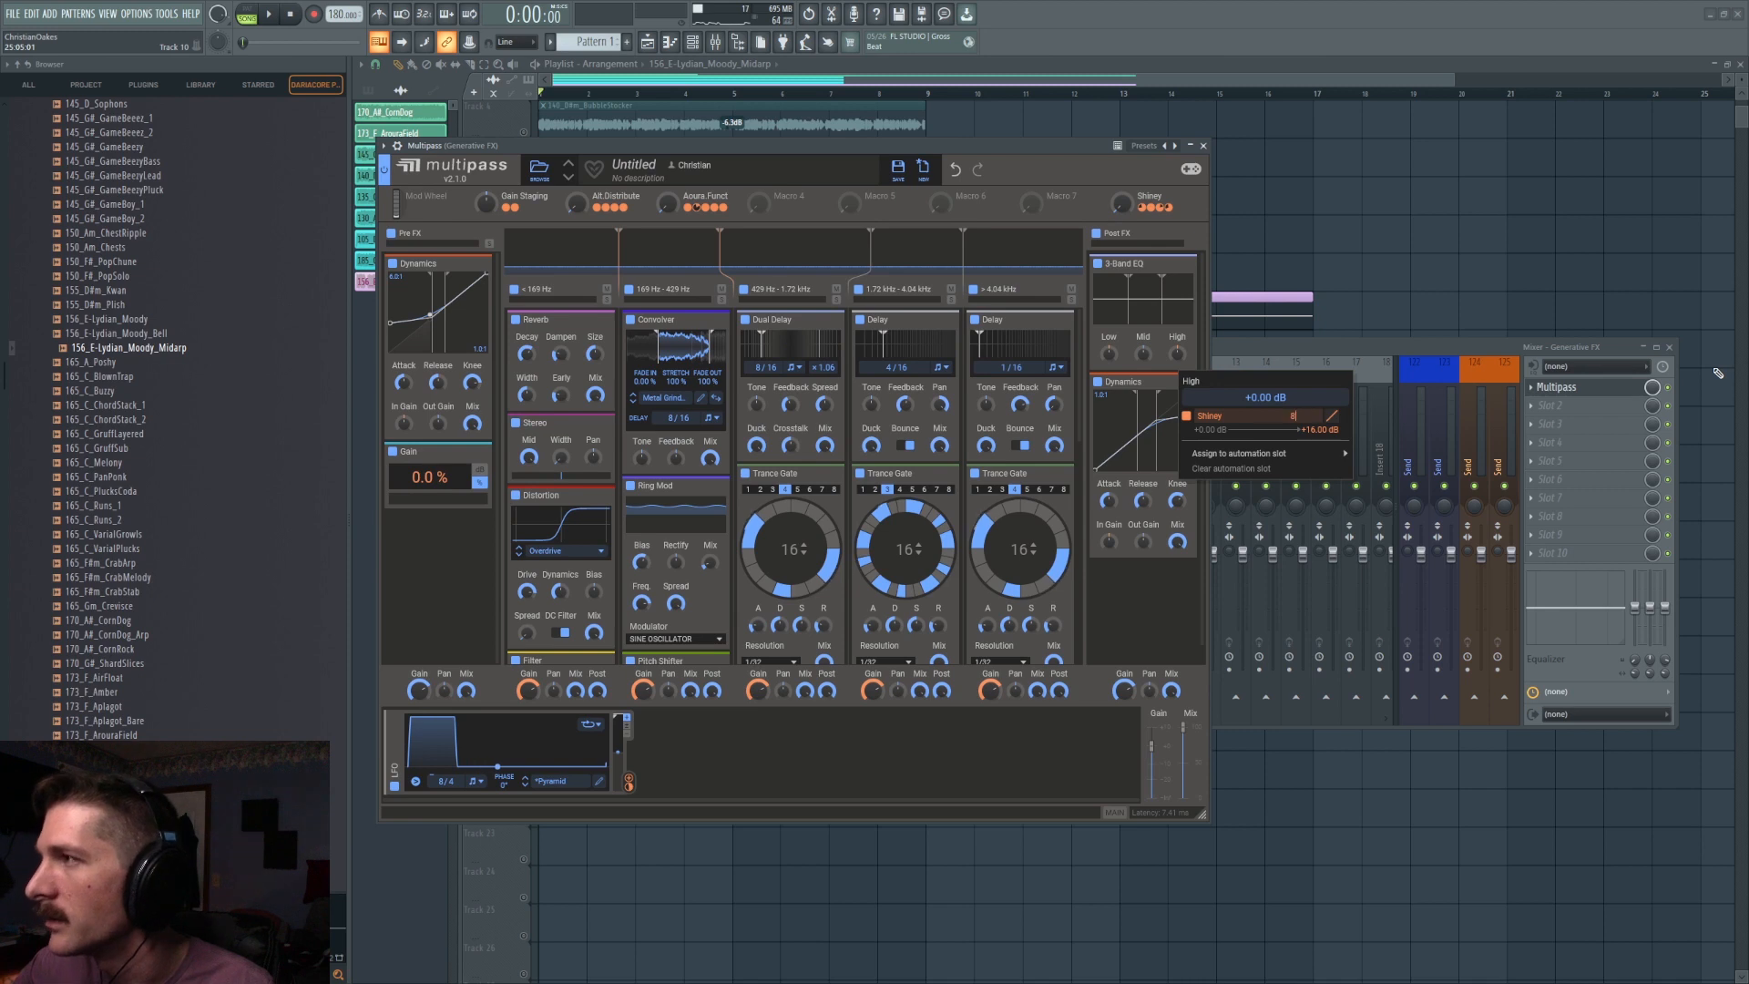
text(8)
key(Return)
right_click(1107, 367)
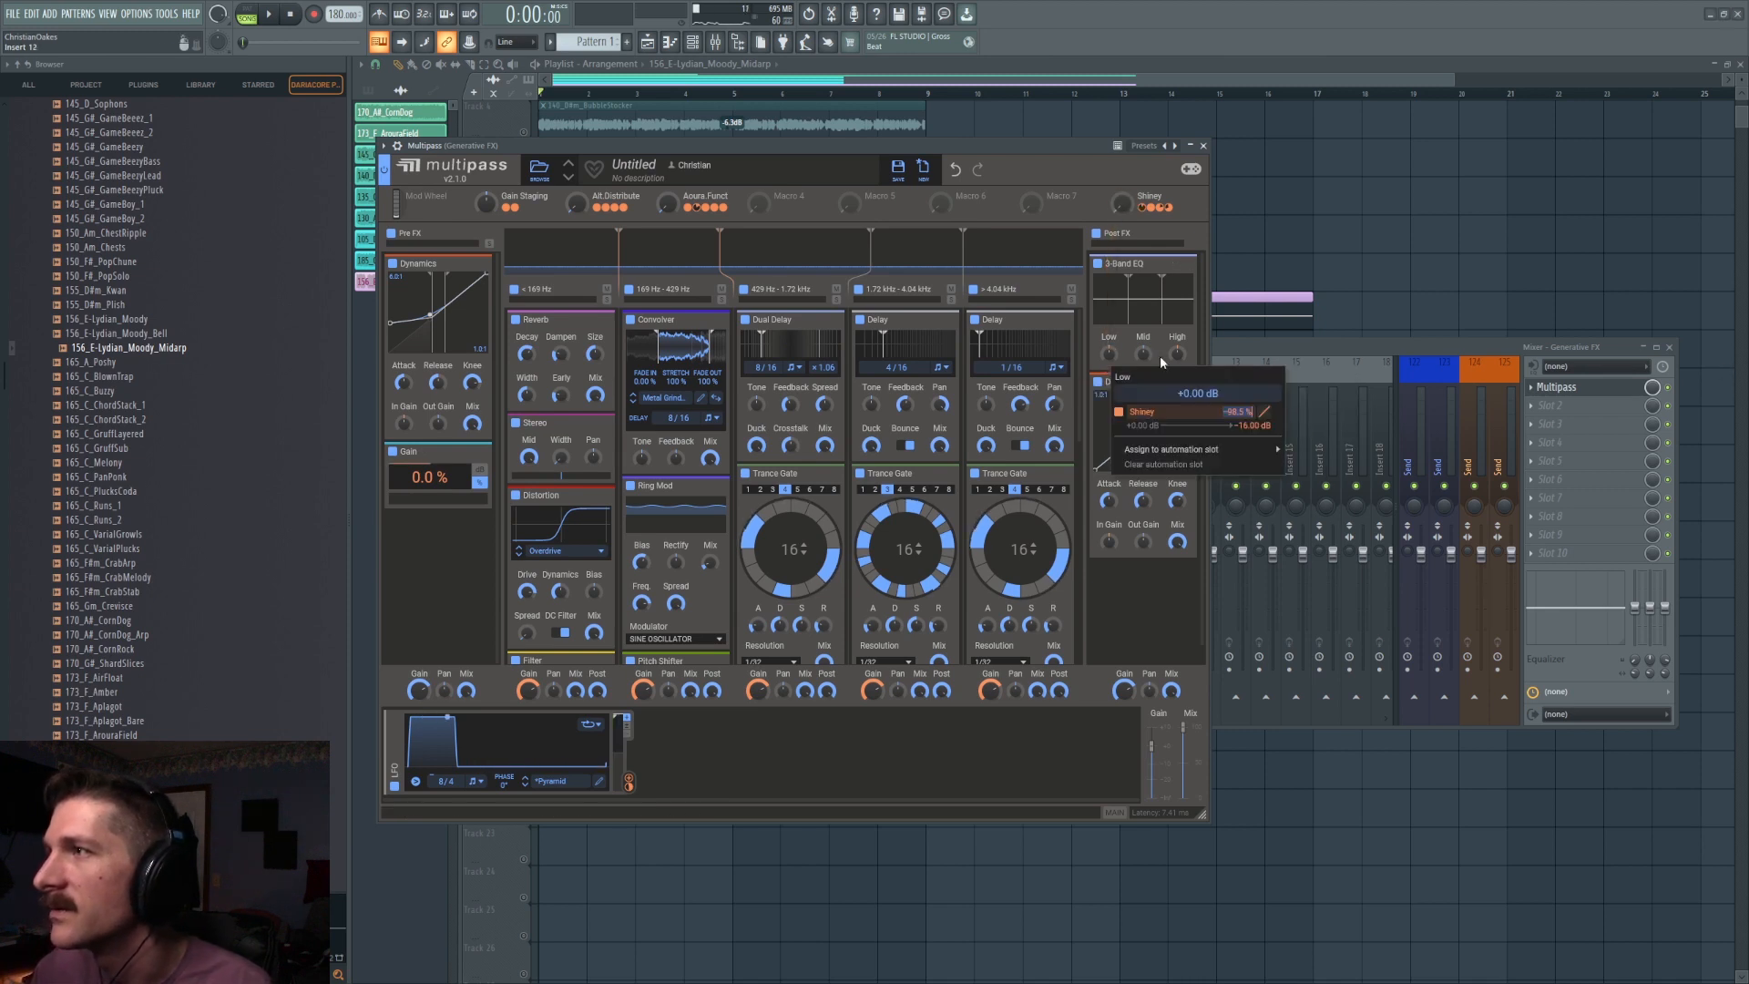
key(Return)
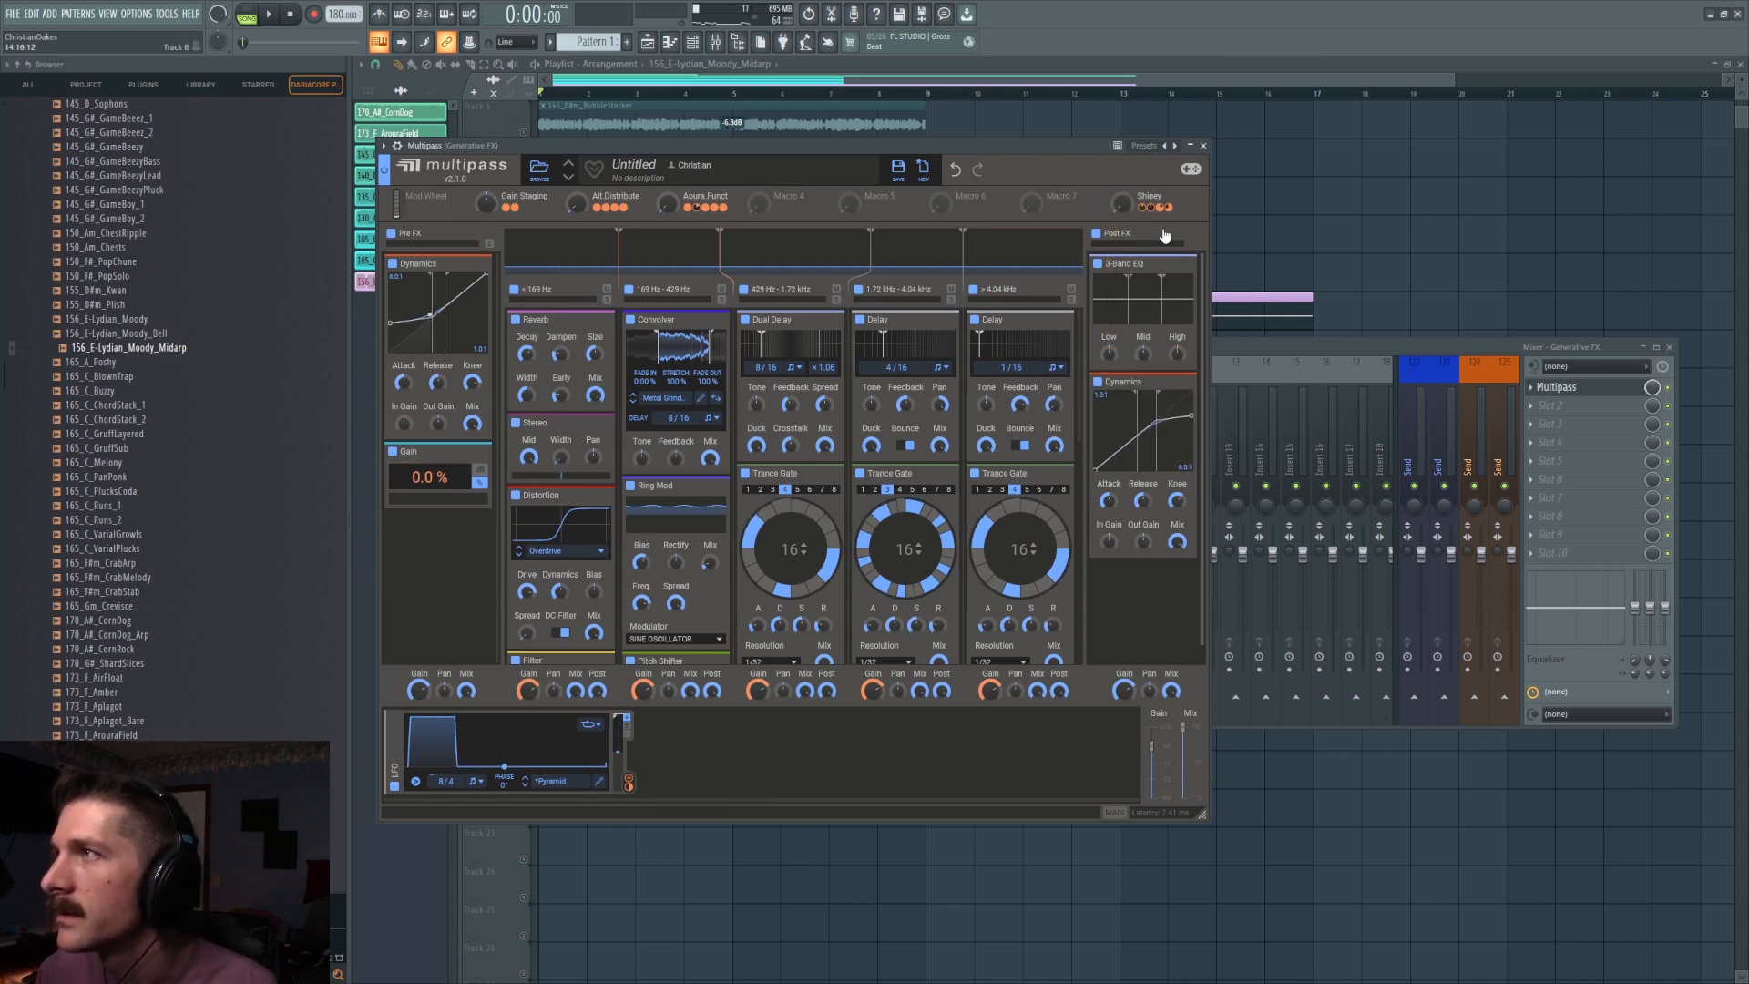
Audition the loop while sweeping the Shiney macro with the new gain modulation amounts.
key(space)
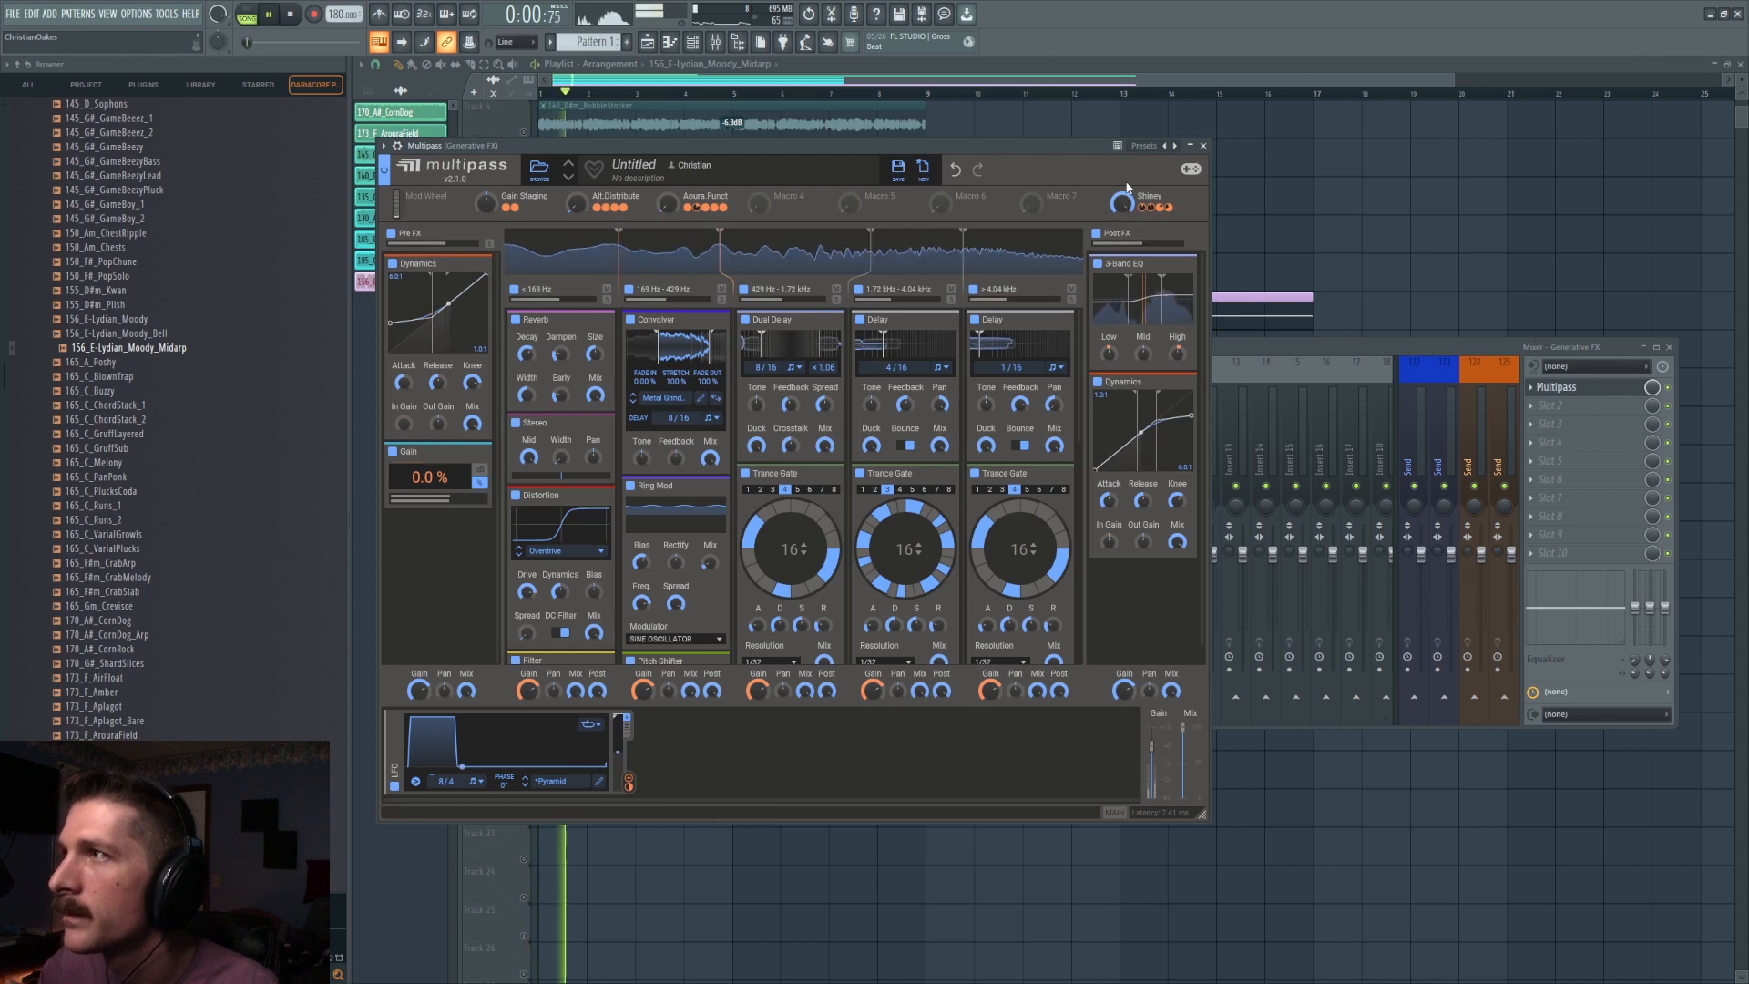
drag(1125, 205, 1125, 205)
key(space)
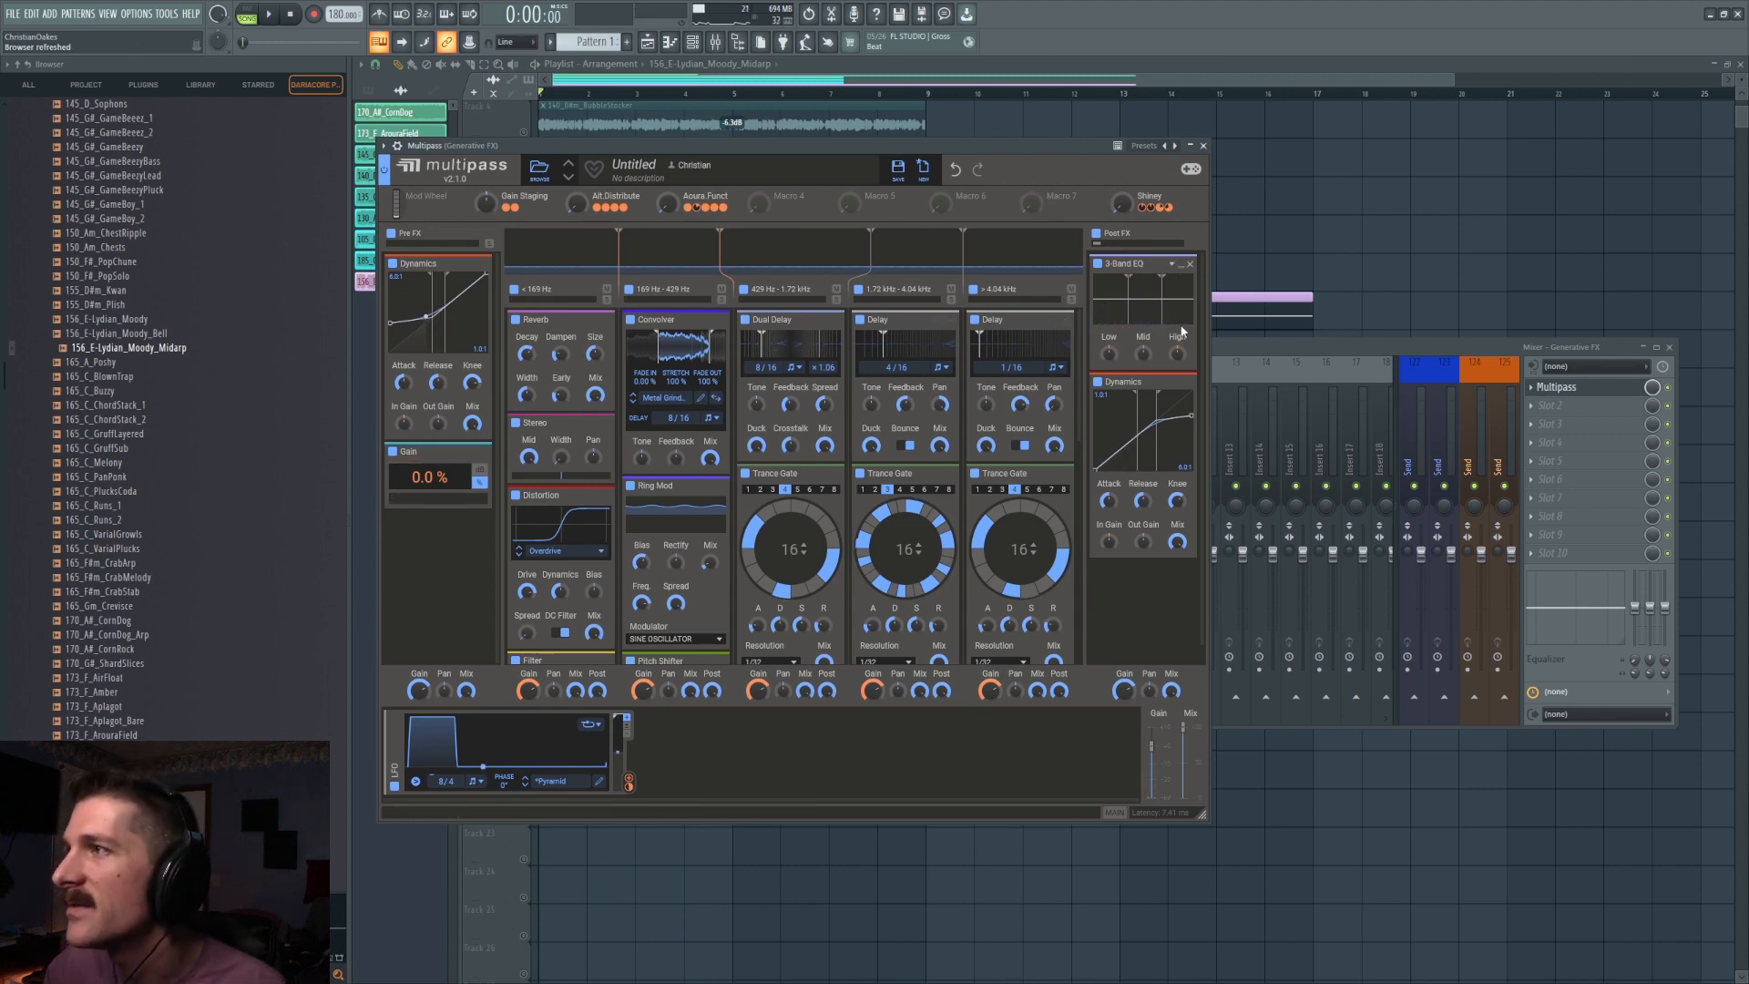
Fine-tune Shiney's modulation of the High gain and add a Post FX Filter after the EQ with its Cutoff driven by Shiney.
drag(1179, 366, 1178, 364)
key(space)
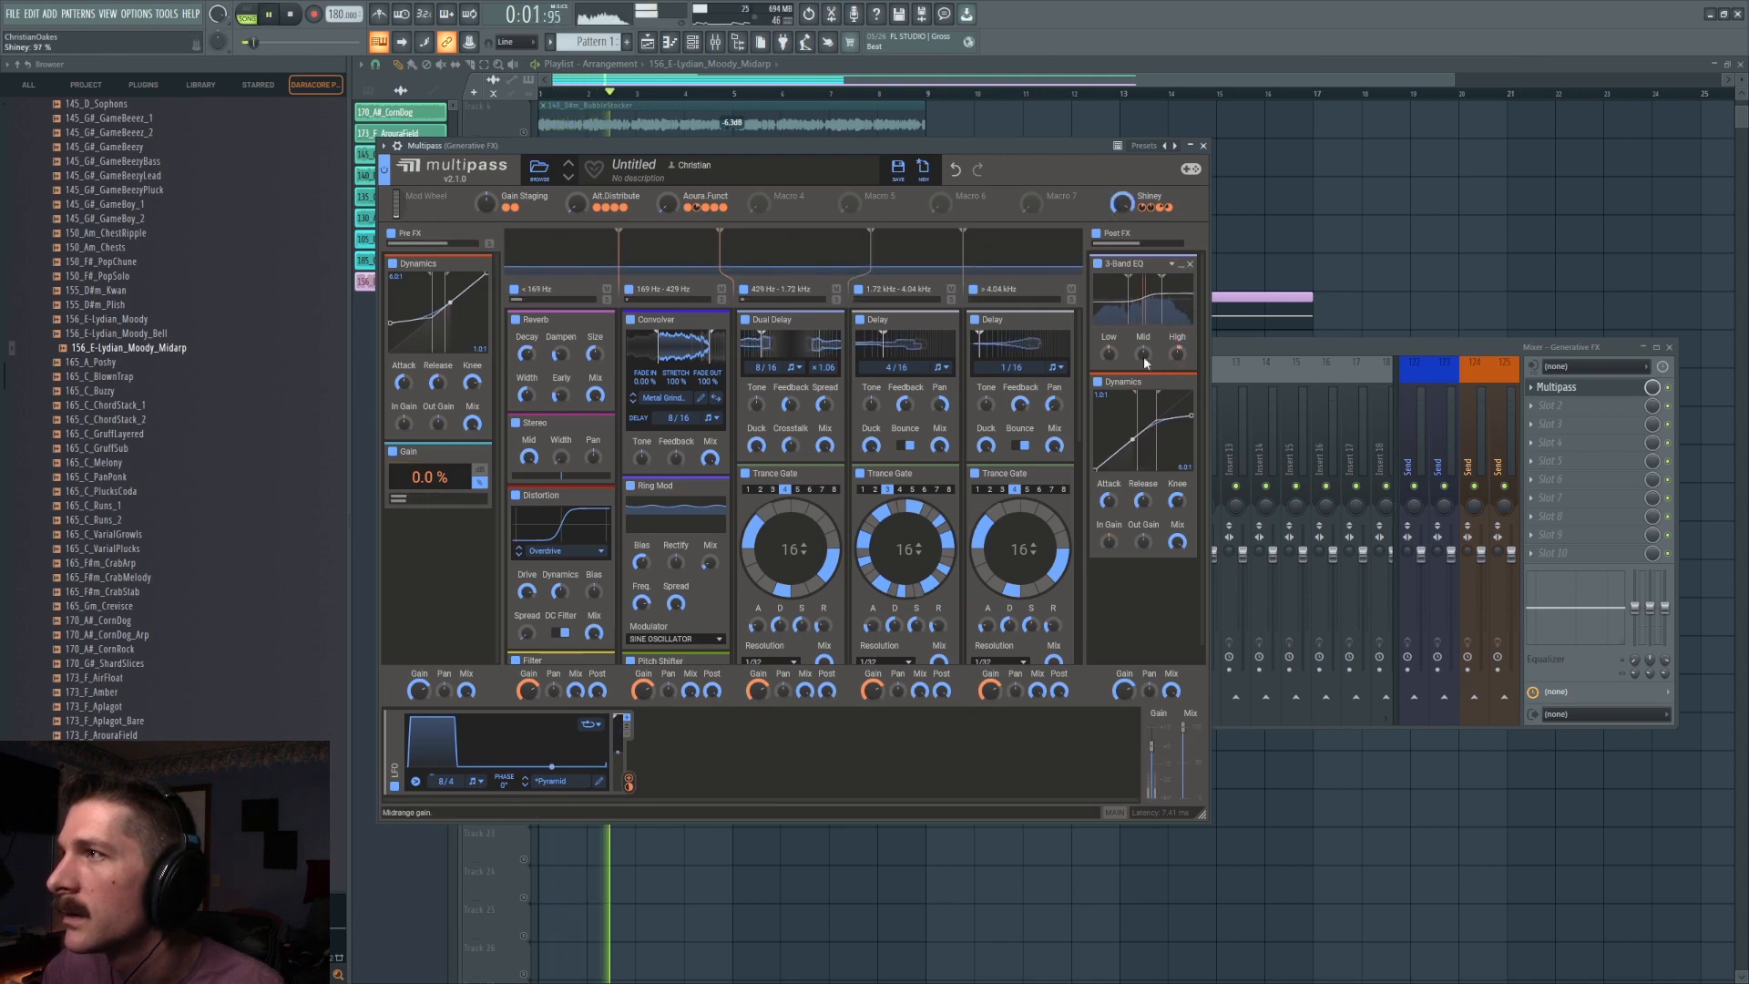
drag(1121, 205, 1109, 360)
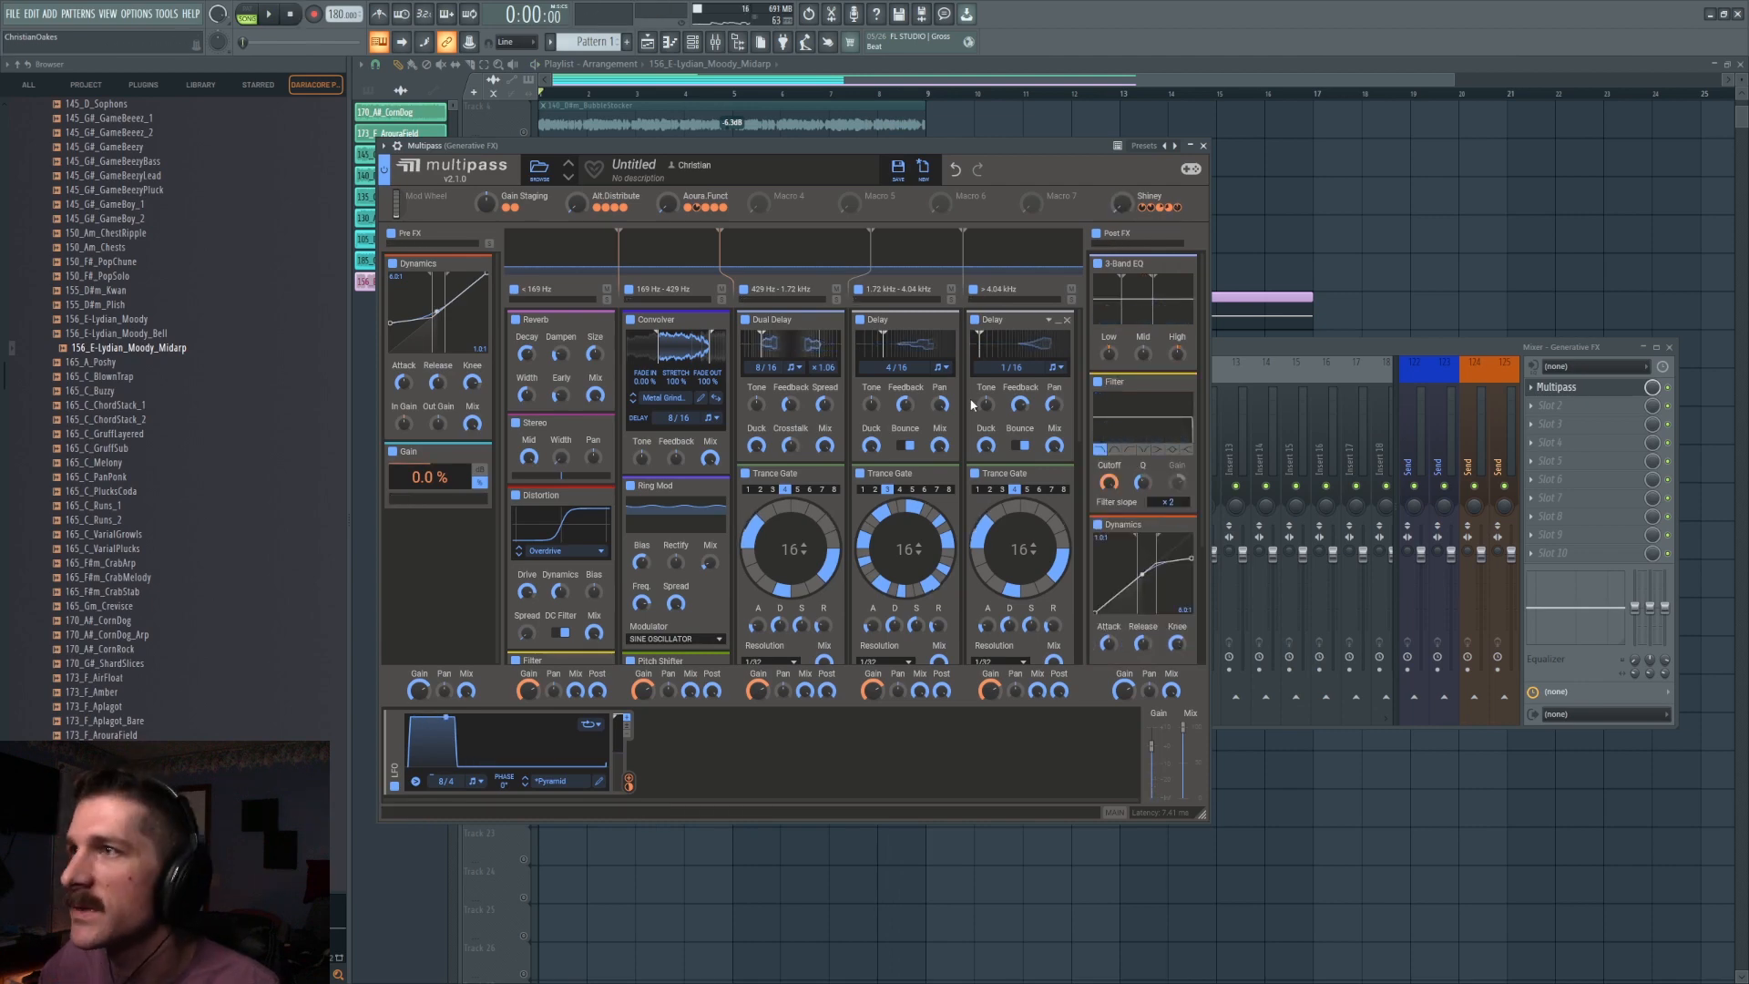
Audition another playlist loop through the Generative FX channel and reopen its Multipass.
key(F12)
scroll(911, 456, up, 3)
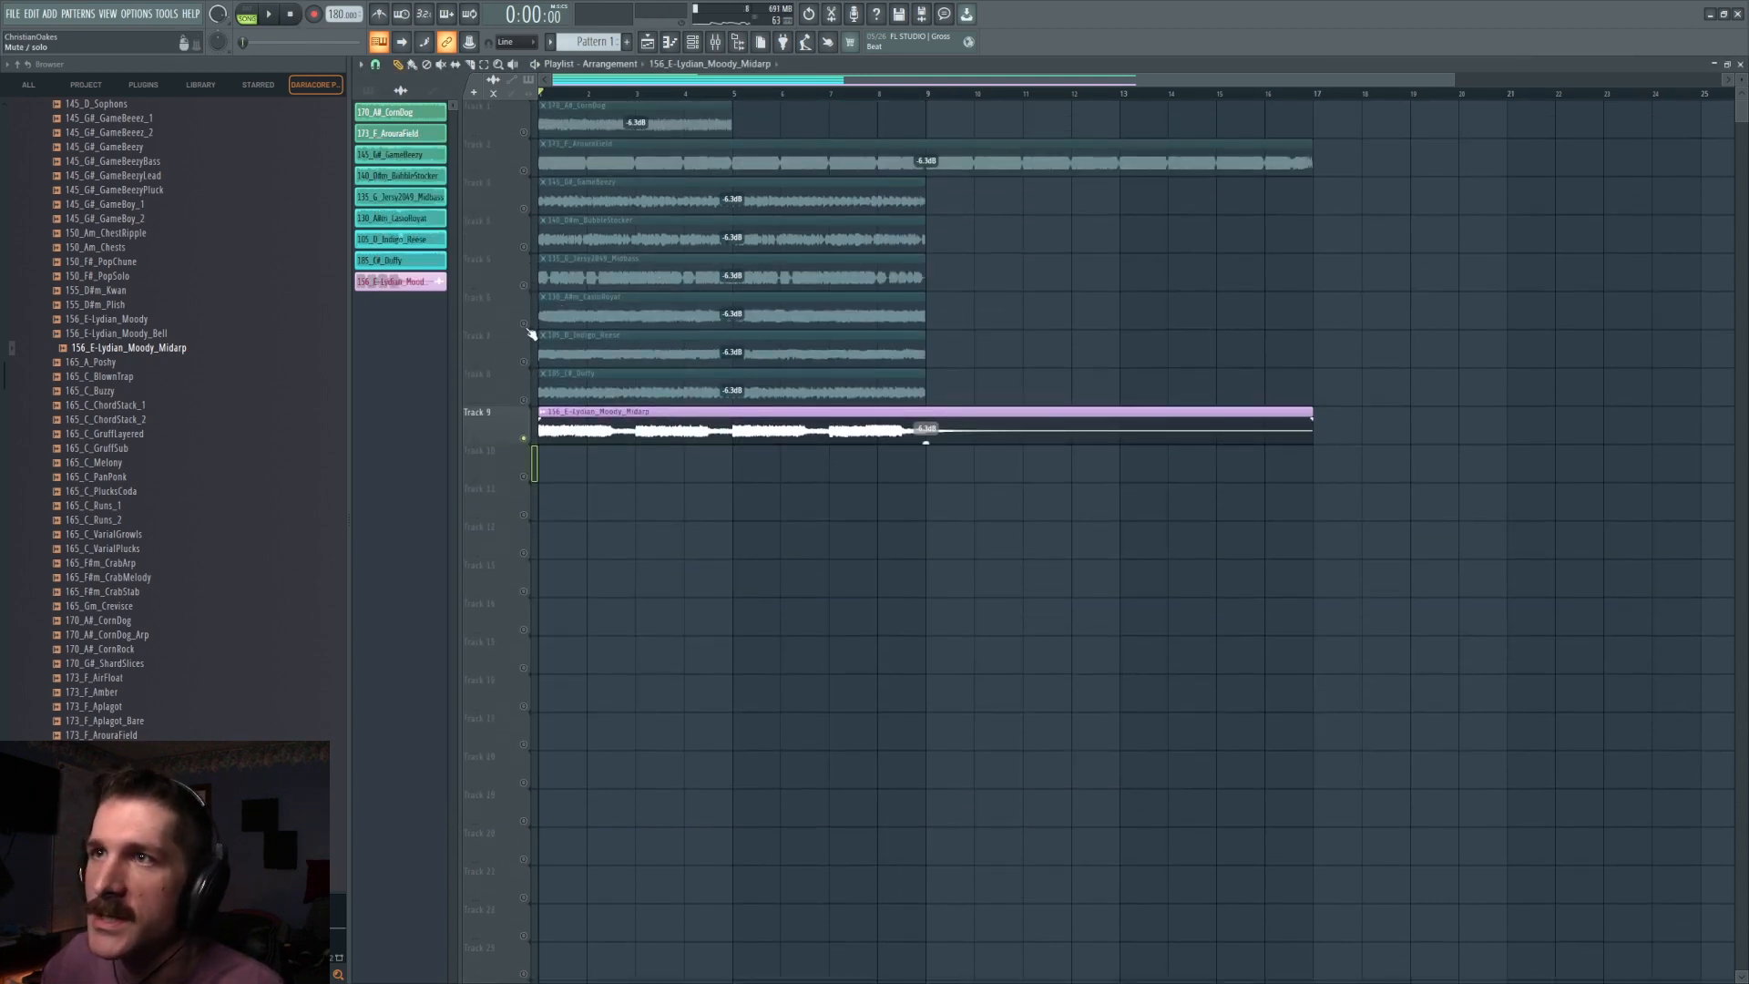
key(space)
click(715, 42)
click(1597, 393)
key(space)
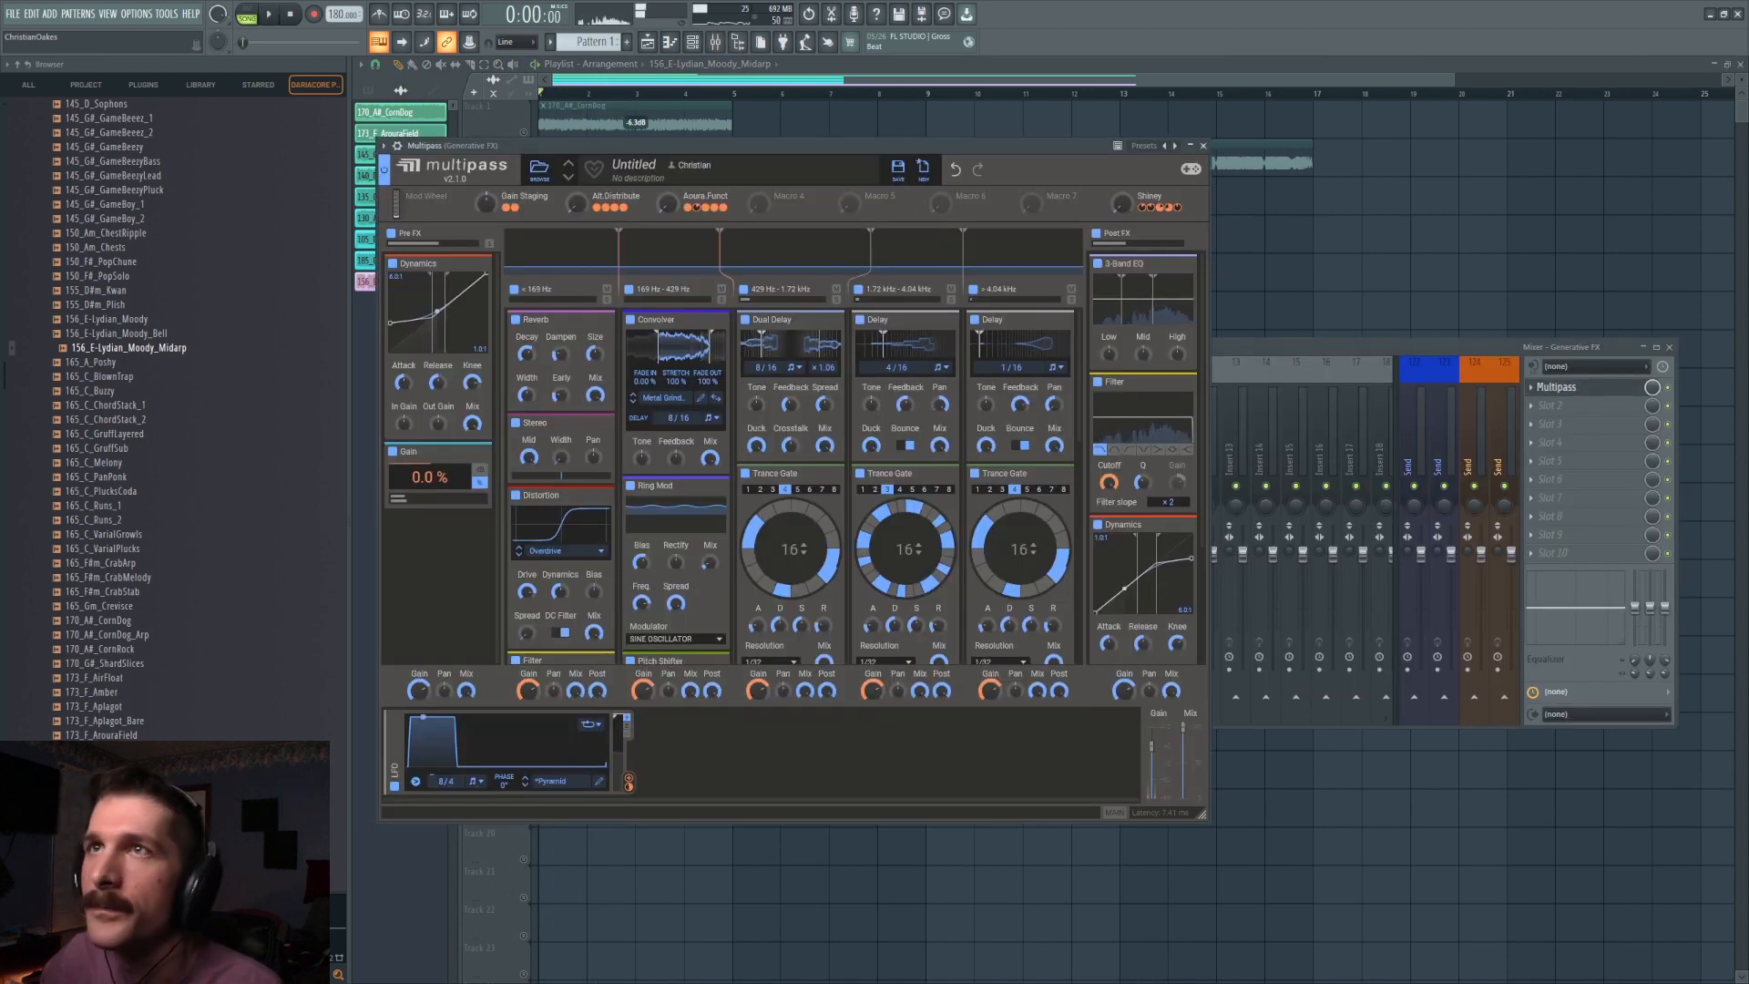
Add a Ring Mod below the Compressor in the 429 Hz–1.72 kHz band and duplicate it into the two bands above.
scroll(890, 490, down, 6)
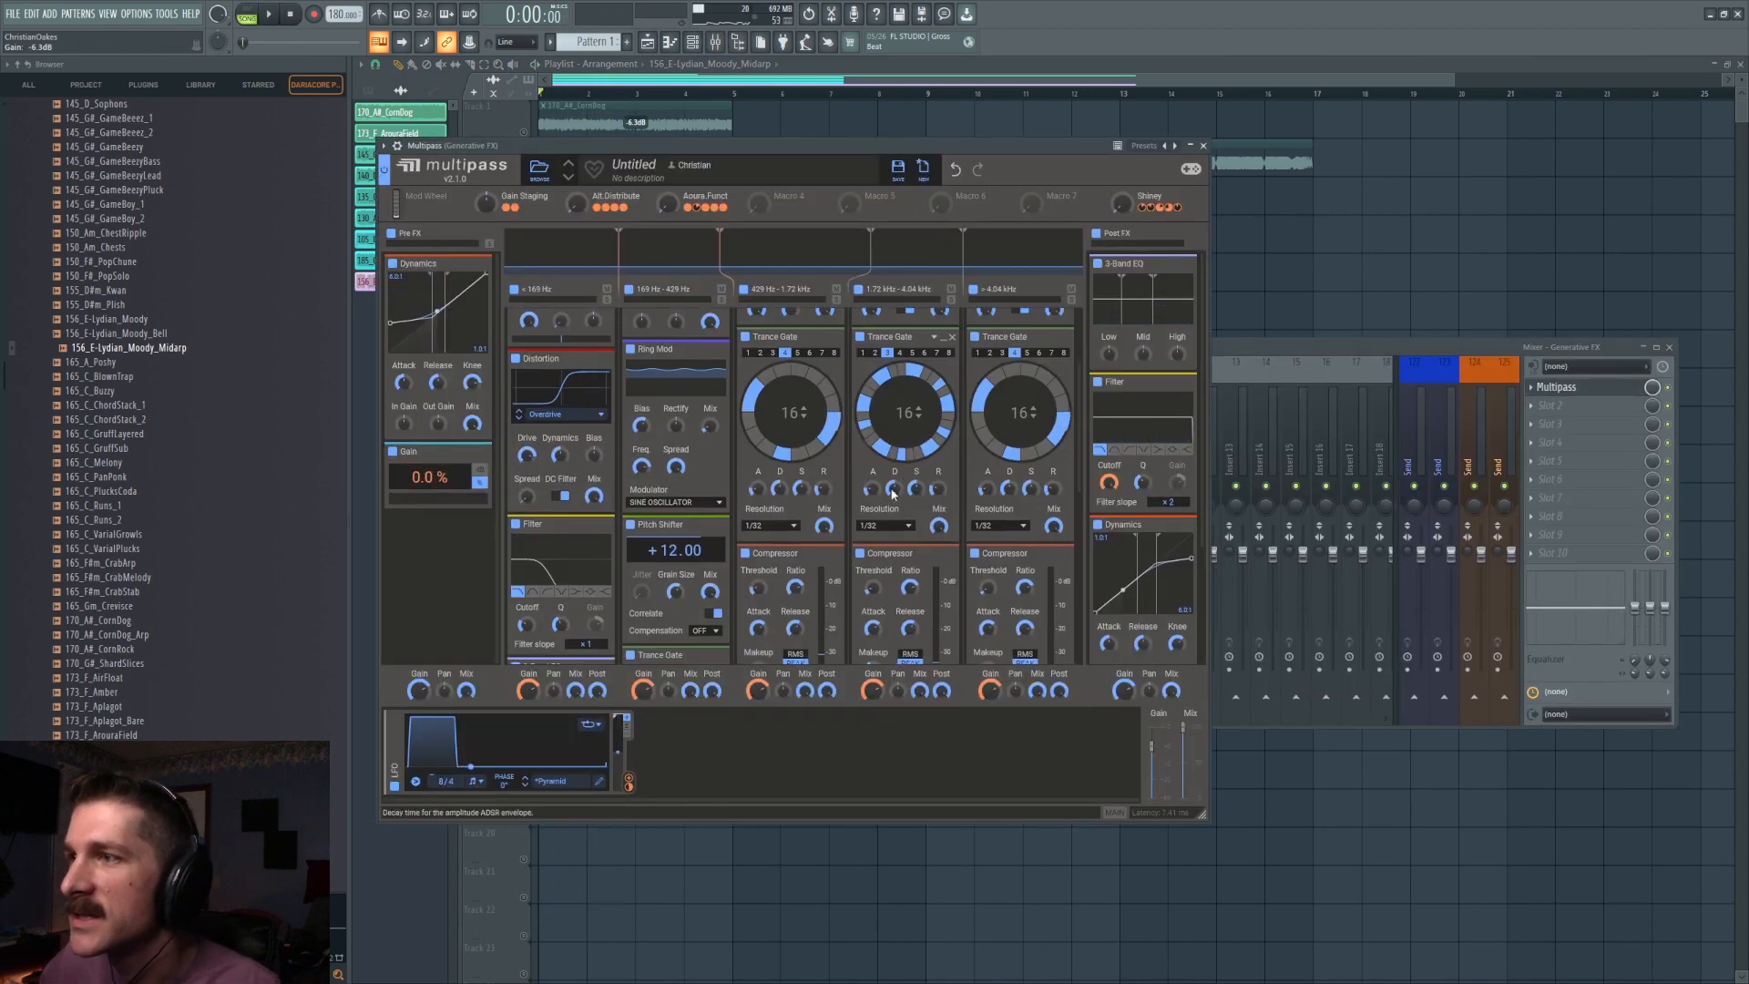
click(813, 438)
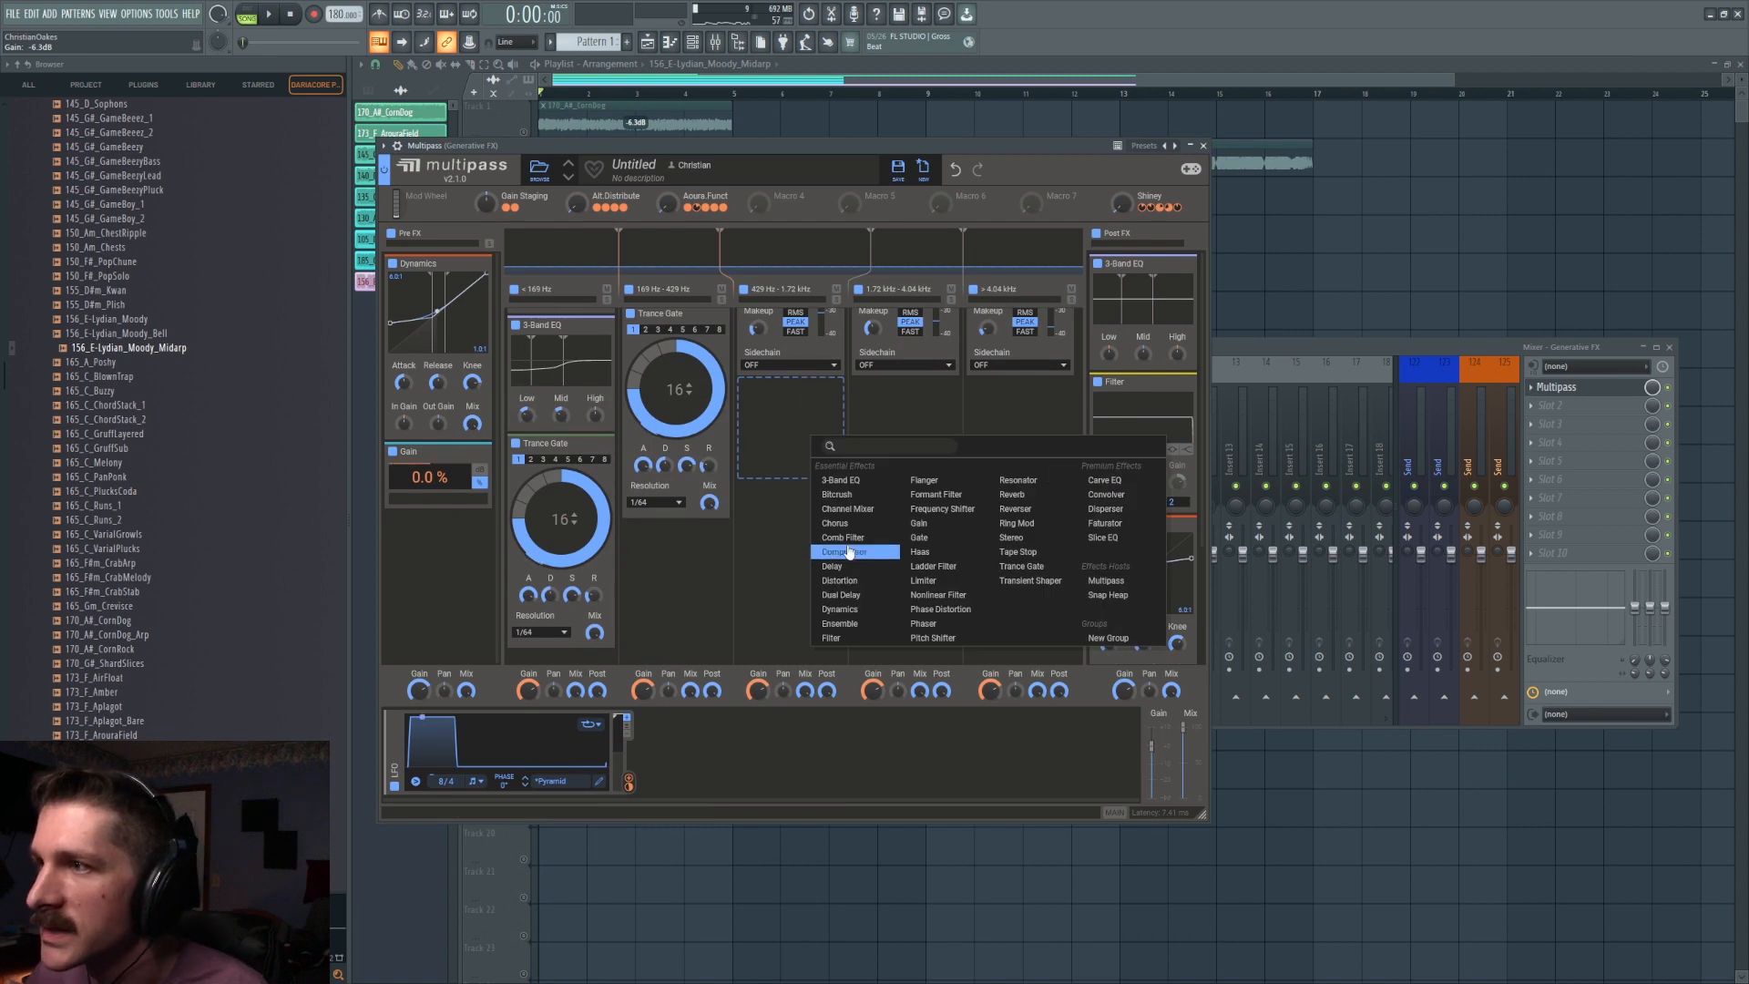
click(838, 431)
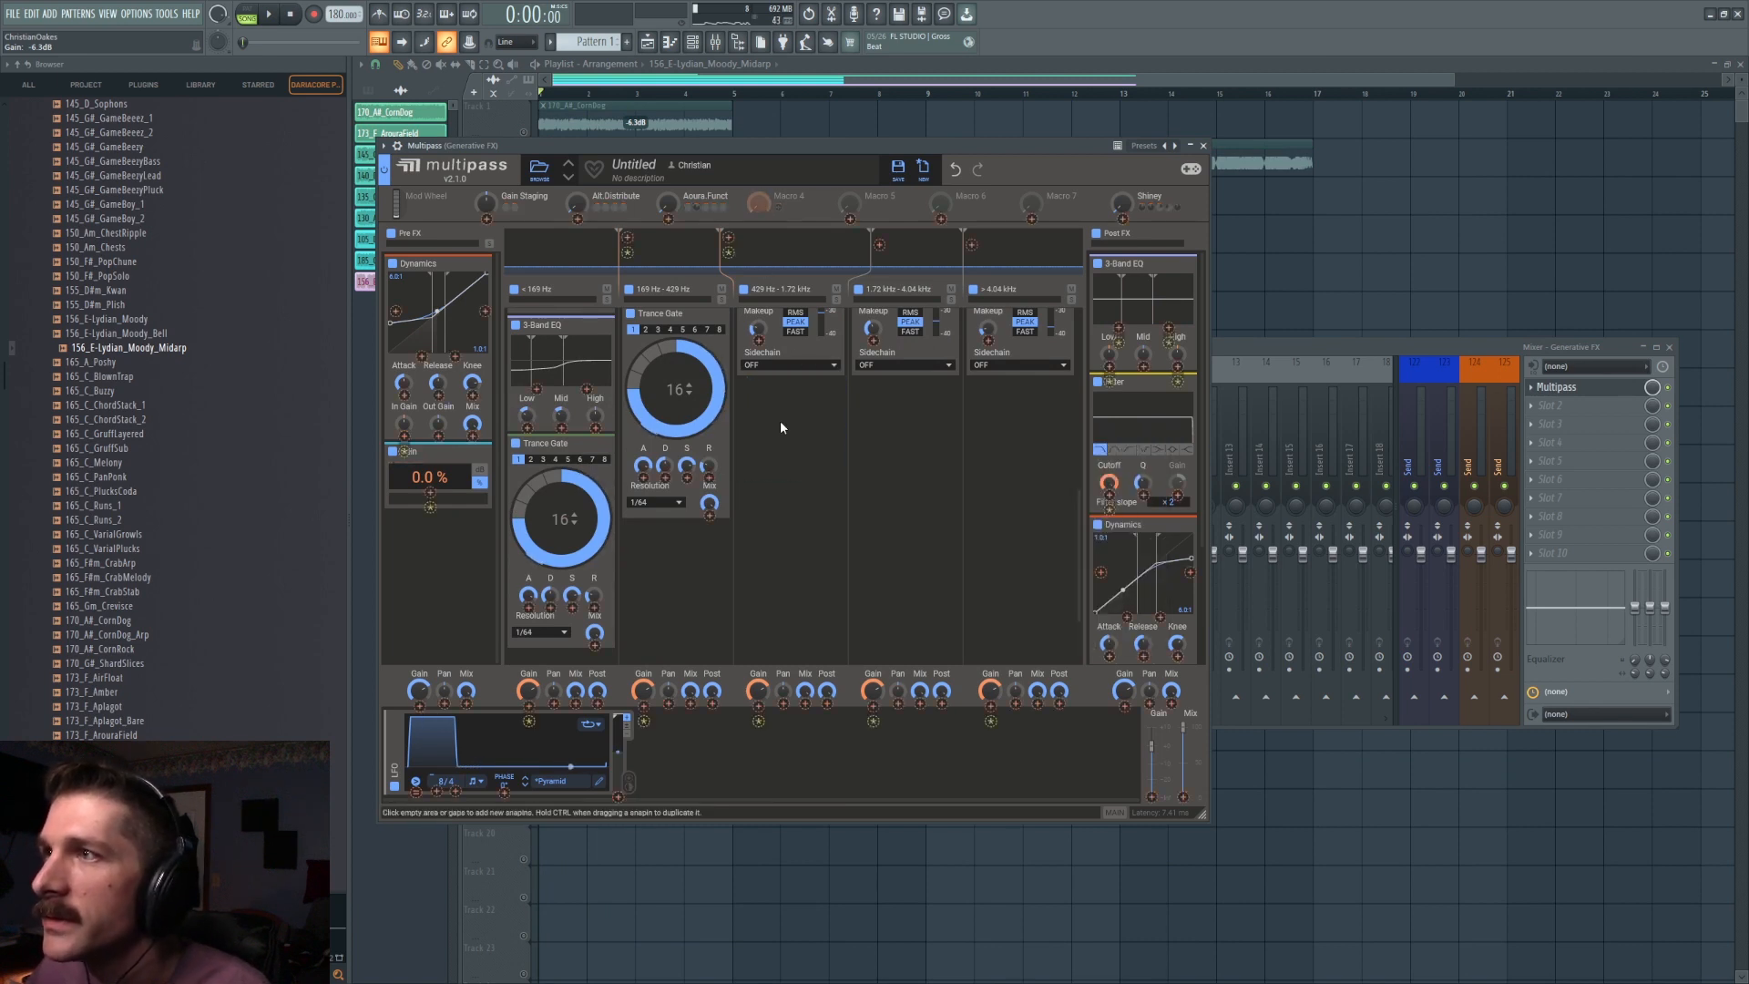
click(811, 419)
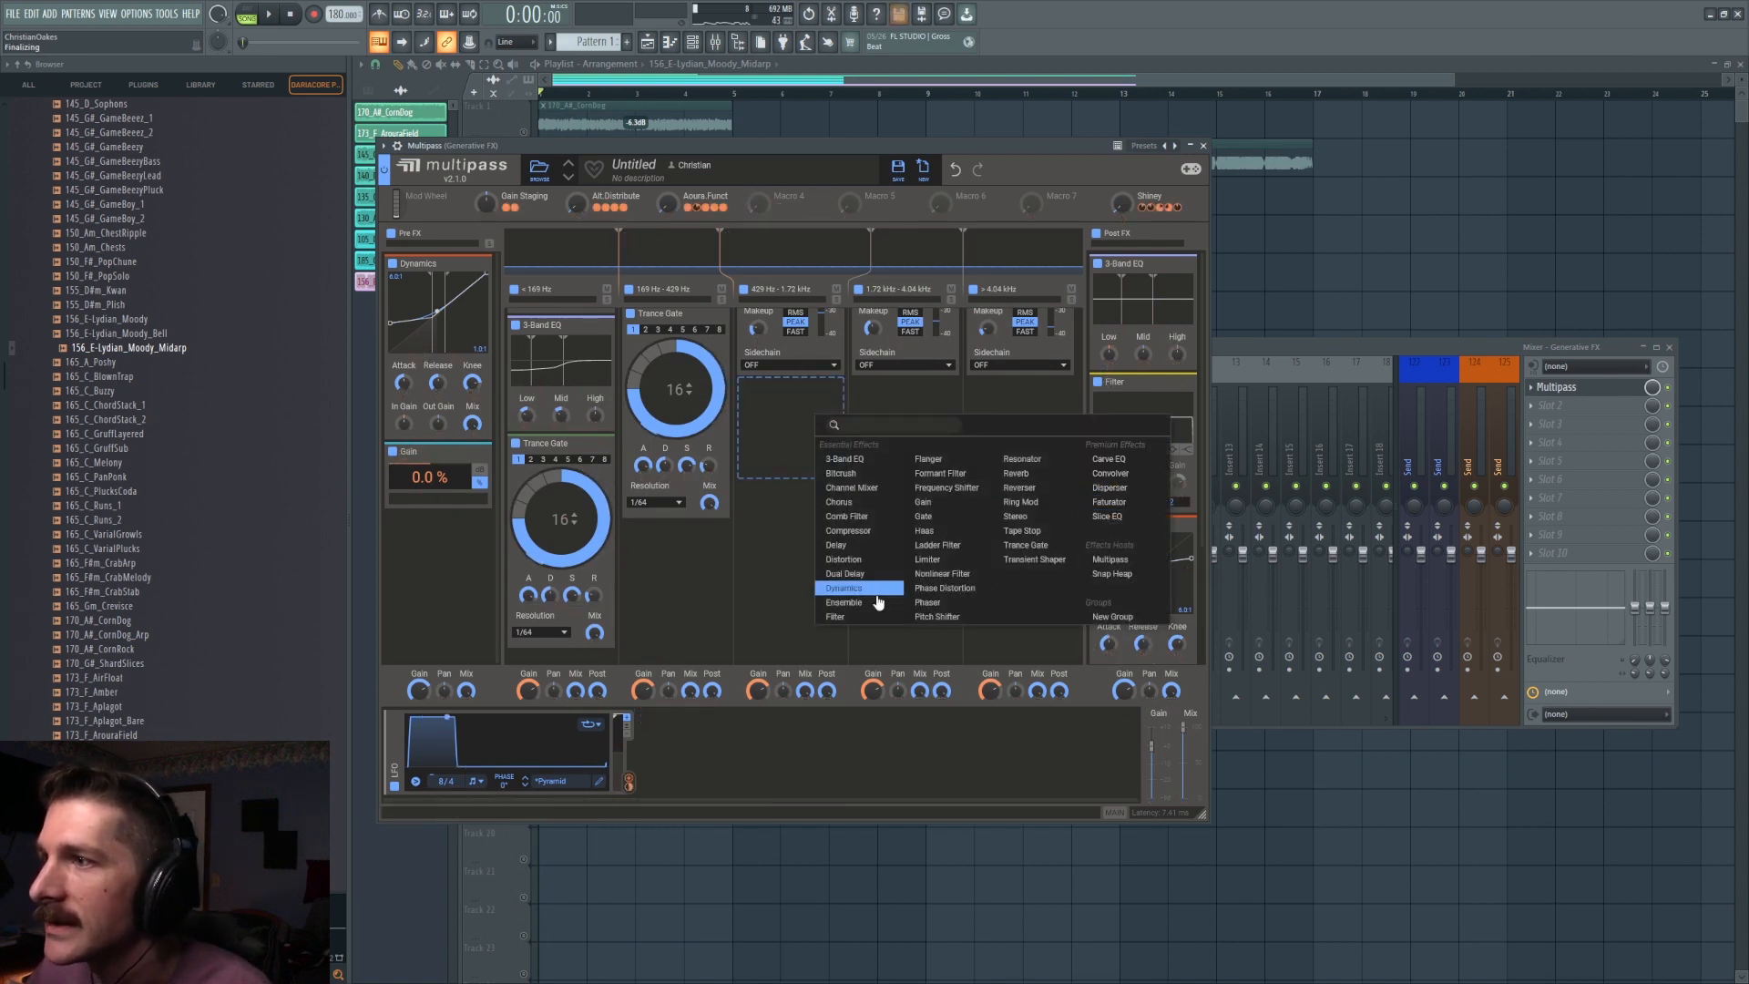
click(1022, 506)
drag(840, 404, 1052, 397)
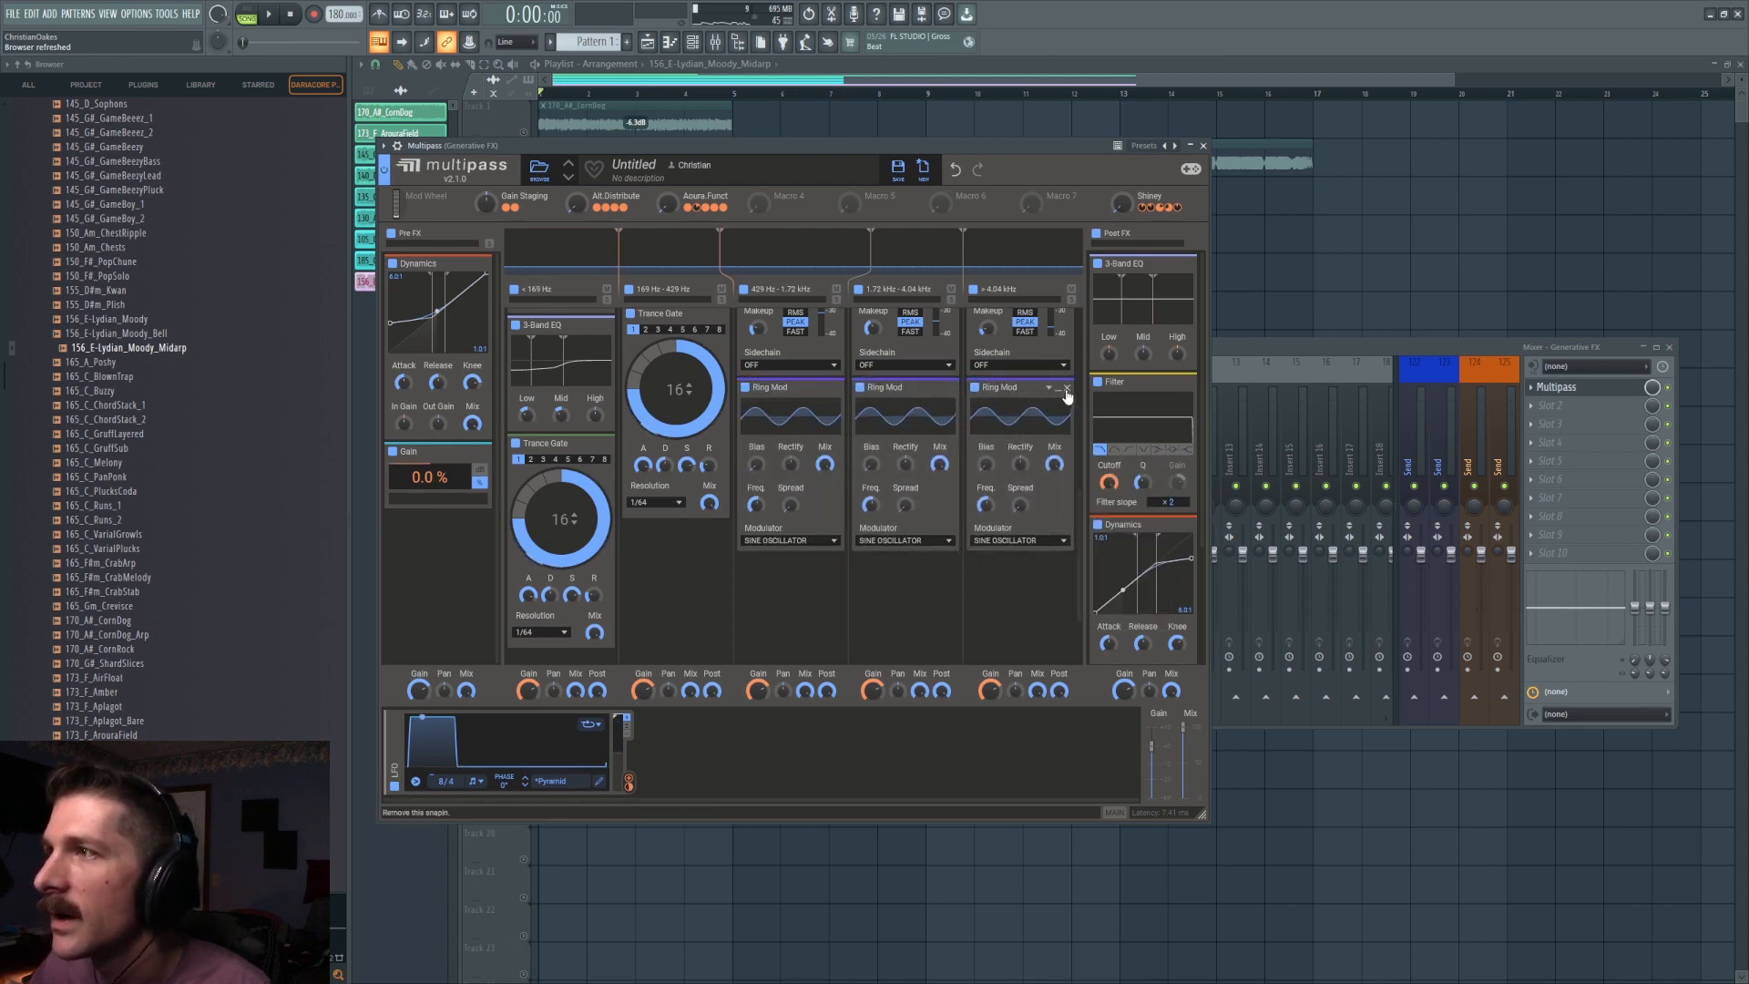
Map Macro 4, named HGHEU+=0, to the Ring Mod's Mix and rebuild the two copies in the higher bands.
click(1068, 390)
click(953, 389)
drag(758, 202, 826, 473)
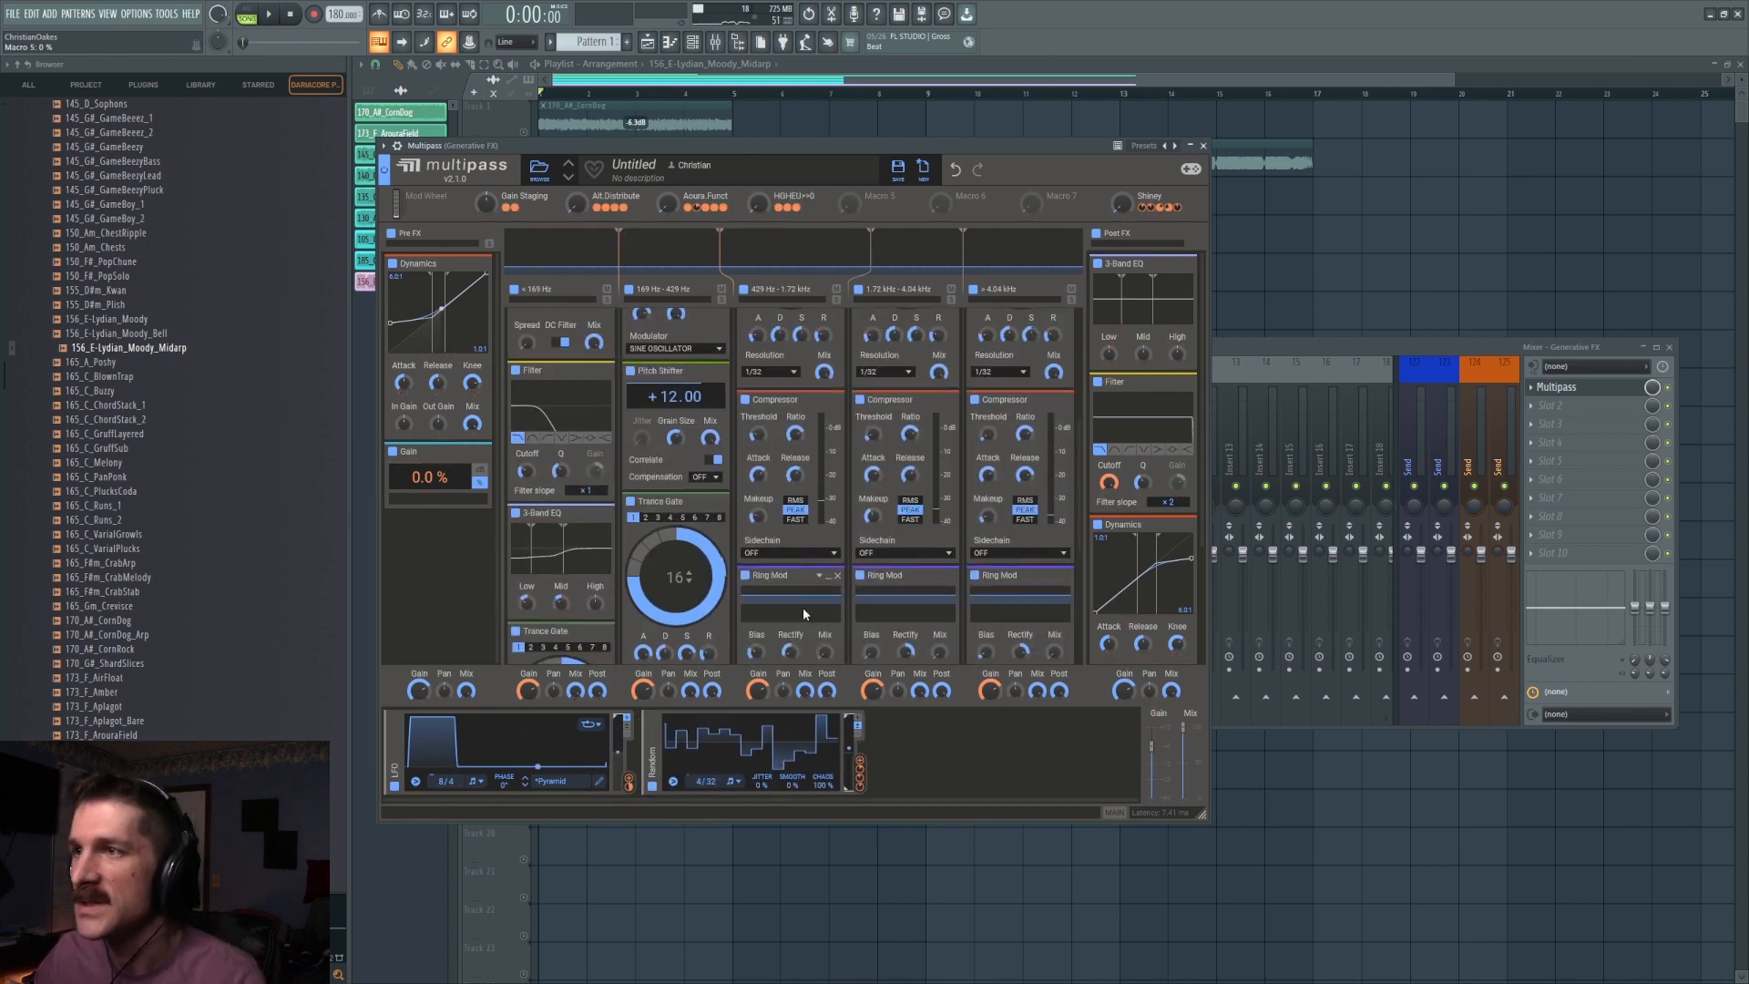
Insert a Flanger above the Dual Delay in the 429 Hz–1.72 kHz band and at the start of the band above 4.04 kHz.
scroll(806, 610, up, 2)
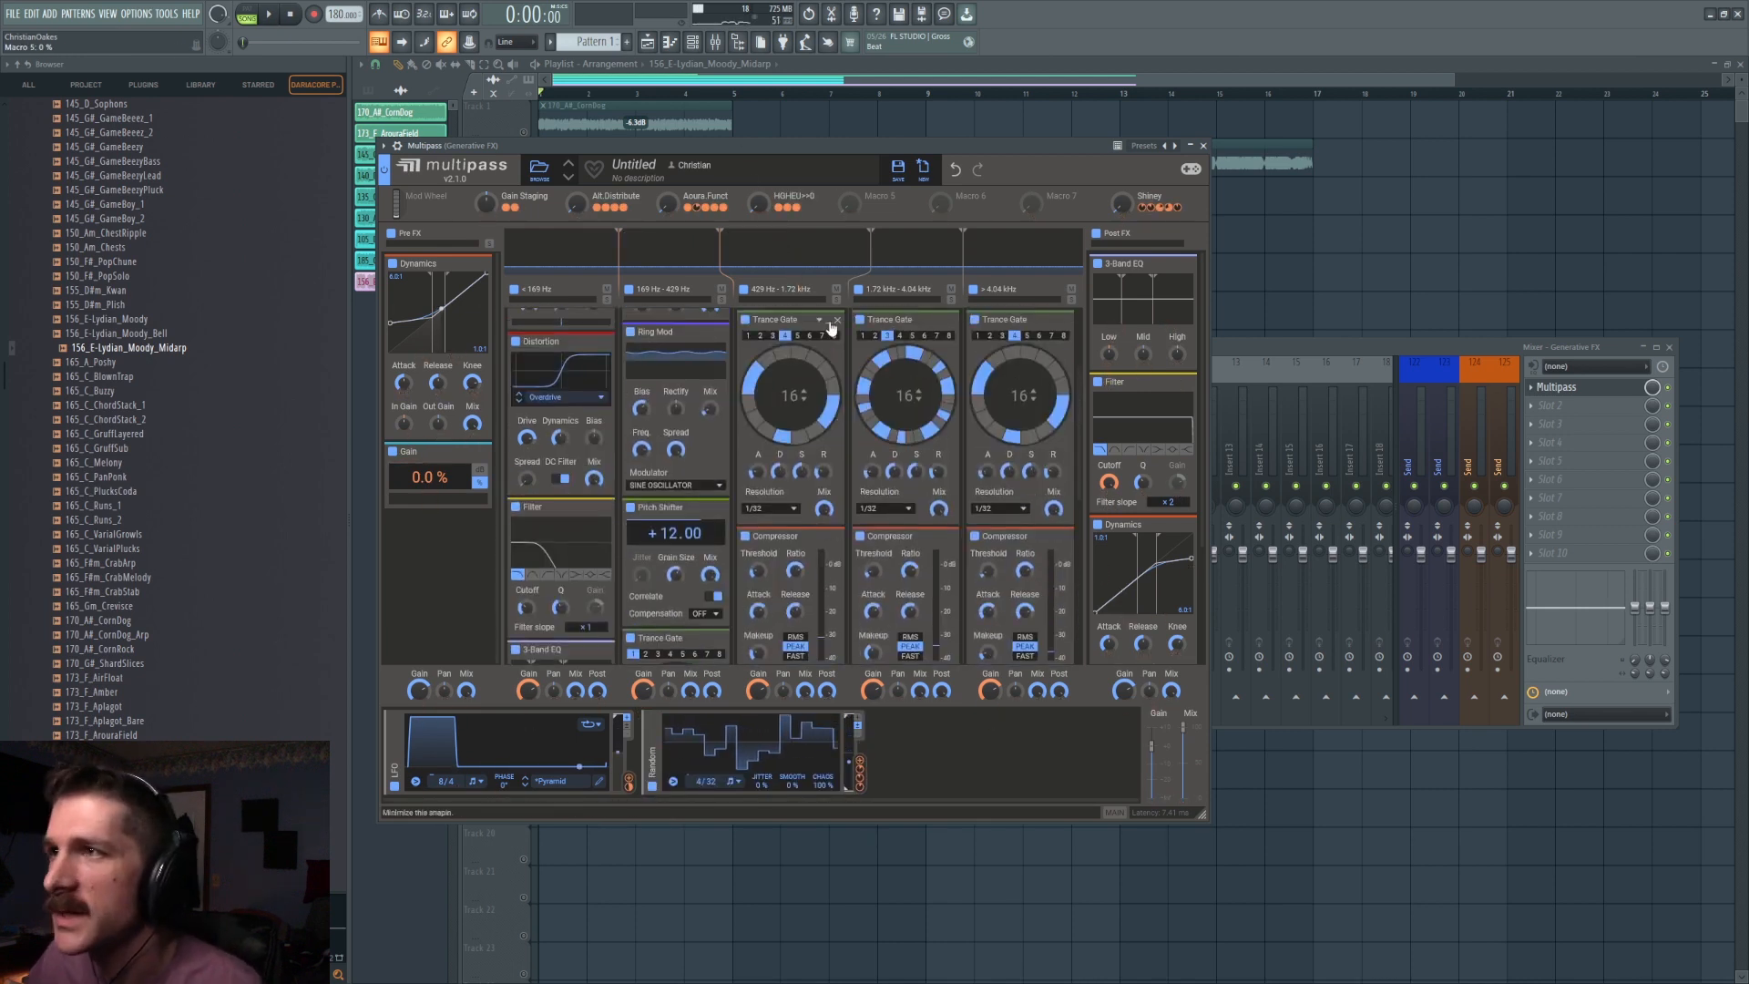
scroll(816, 345, up, 2)
scroll(818, 347, up, 1)
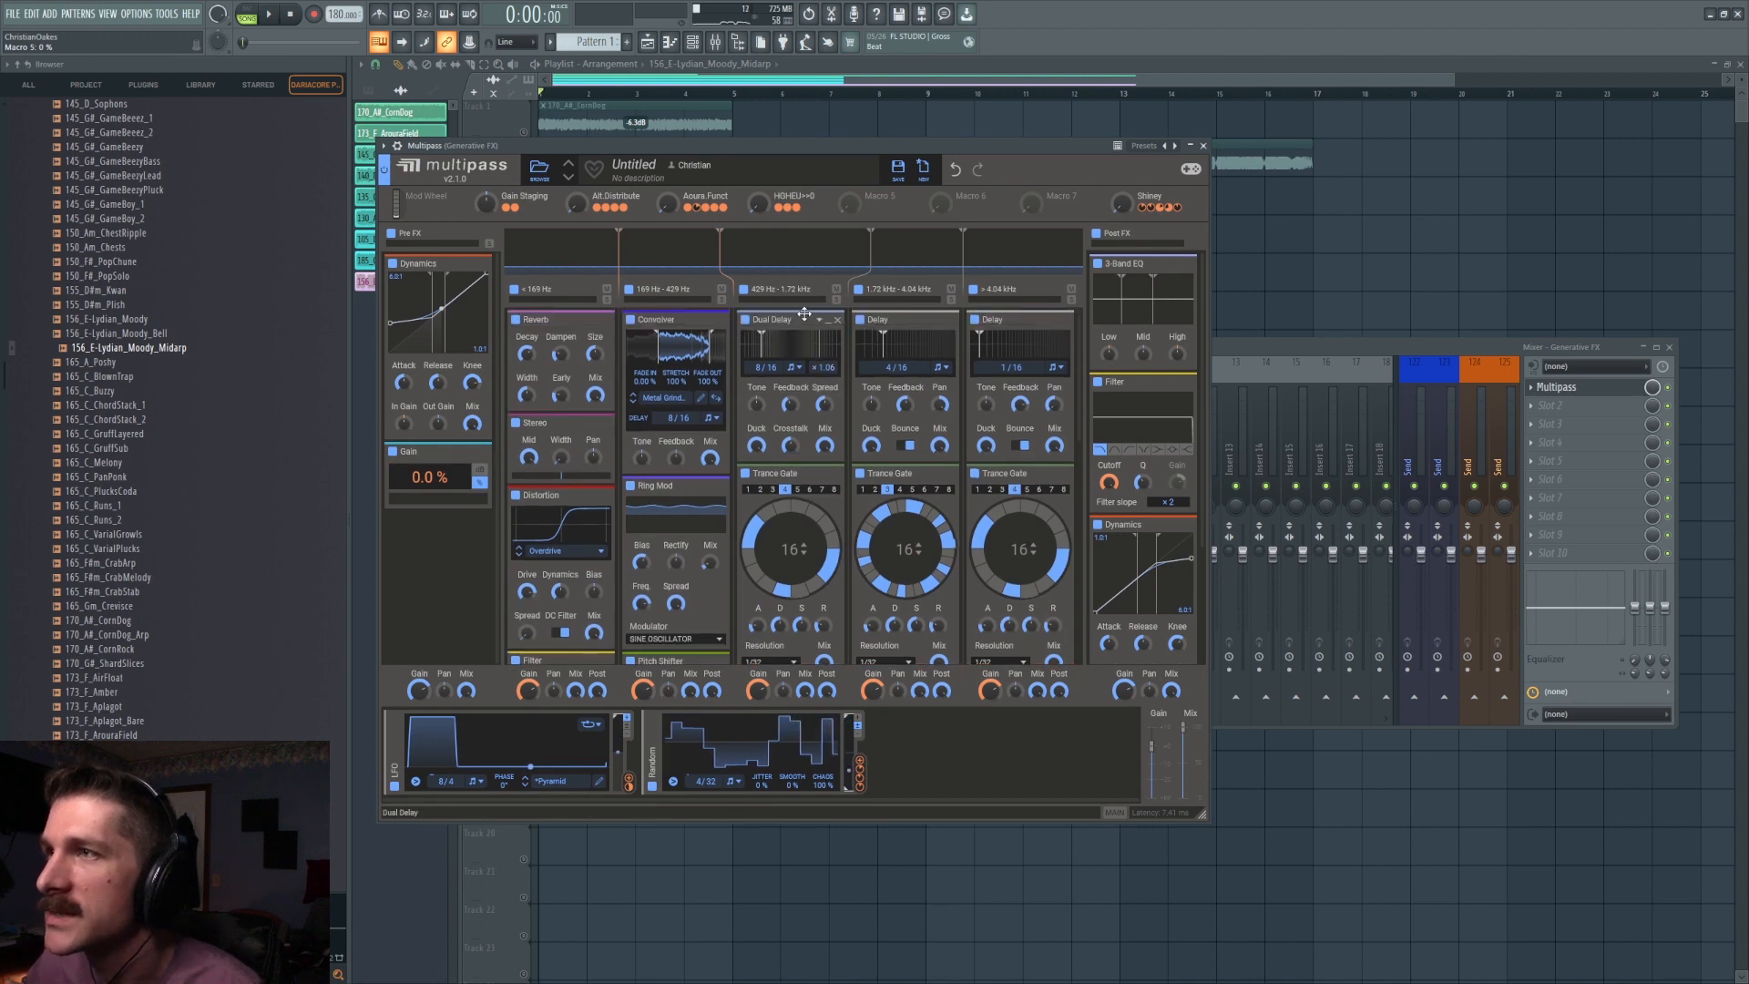
scroll(805, 314, up, 1)
click(806, 319)
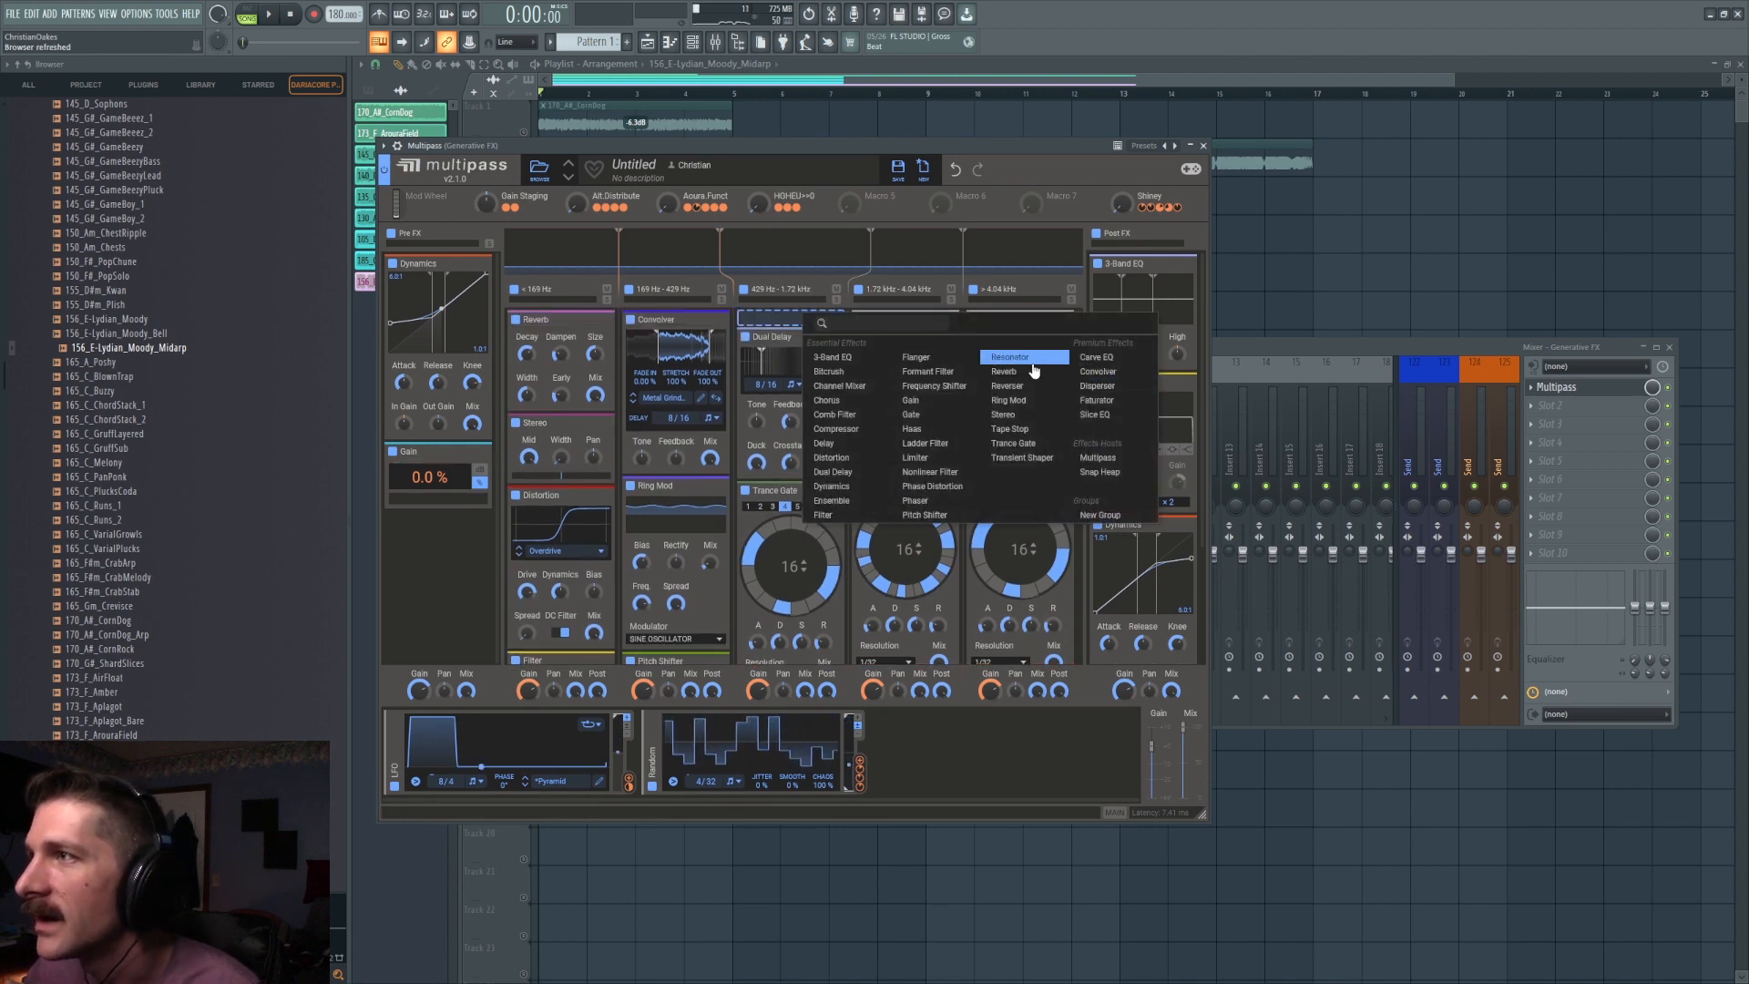
click(938, 358)
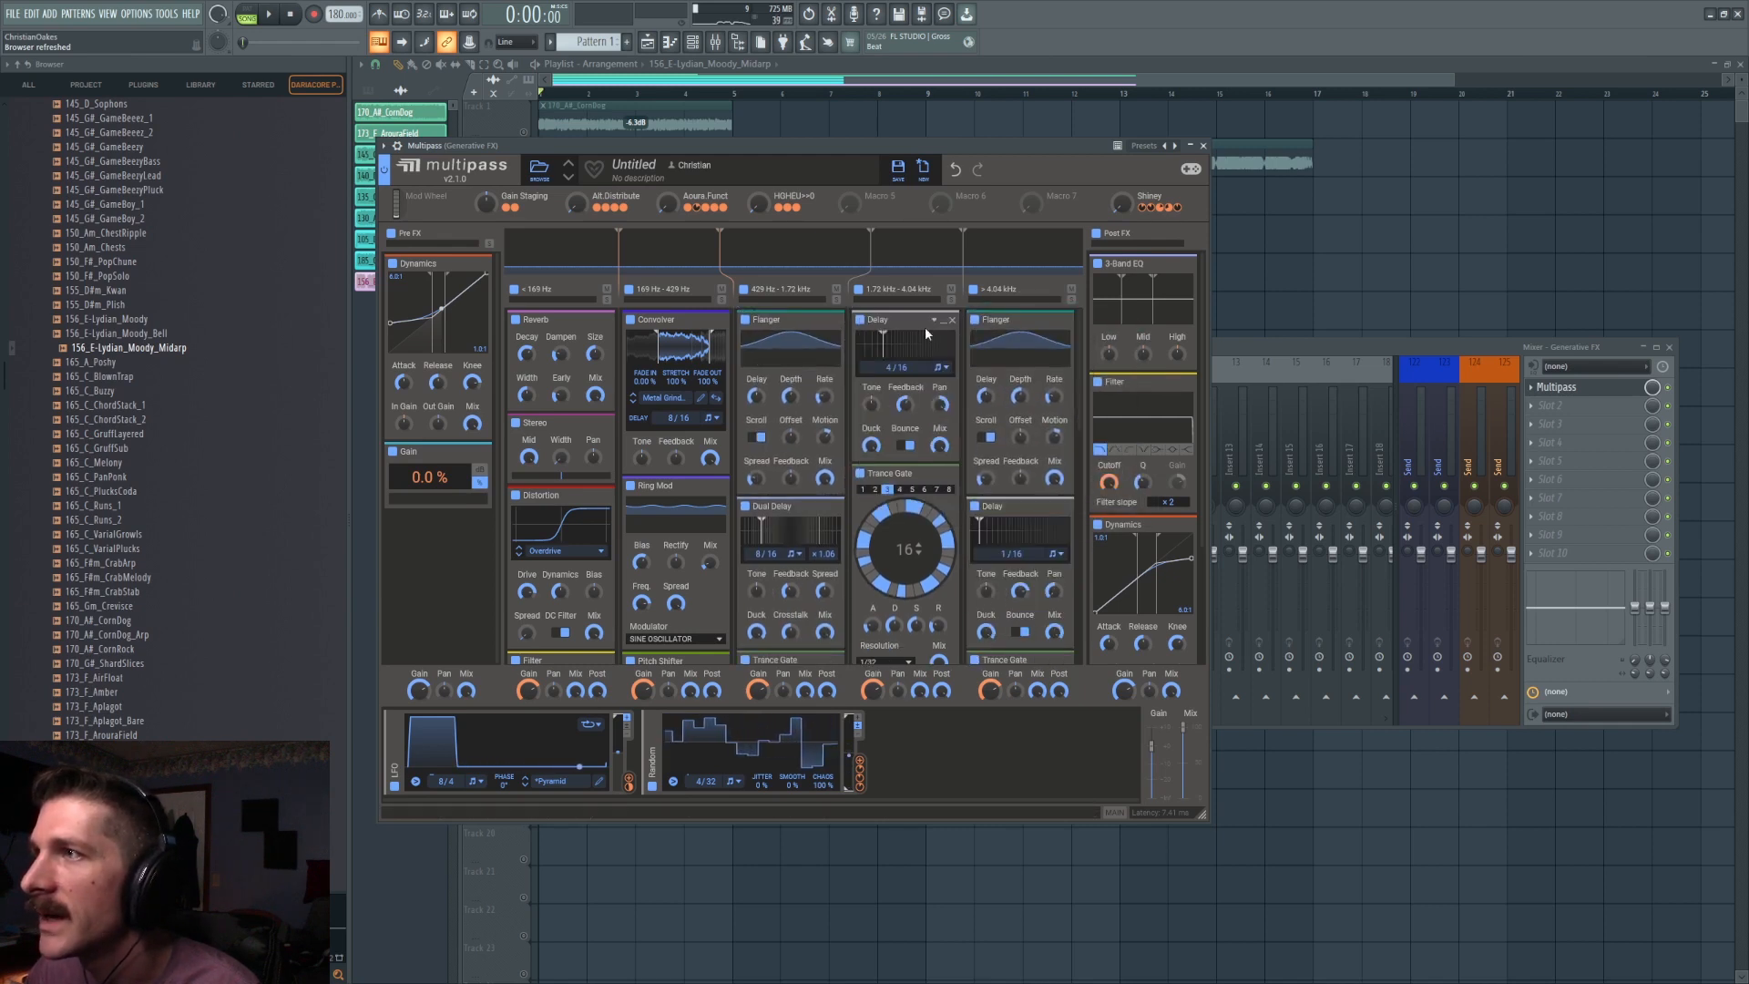
Assign Macro 5 to the Mix of both Flangers.
click(869, 208)
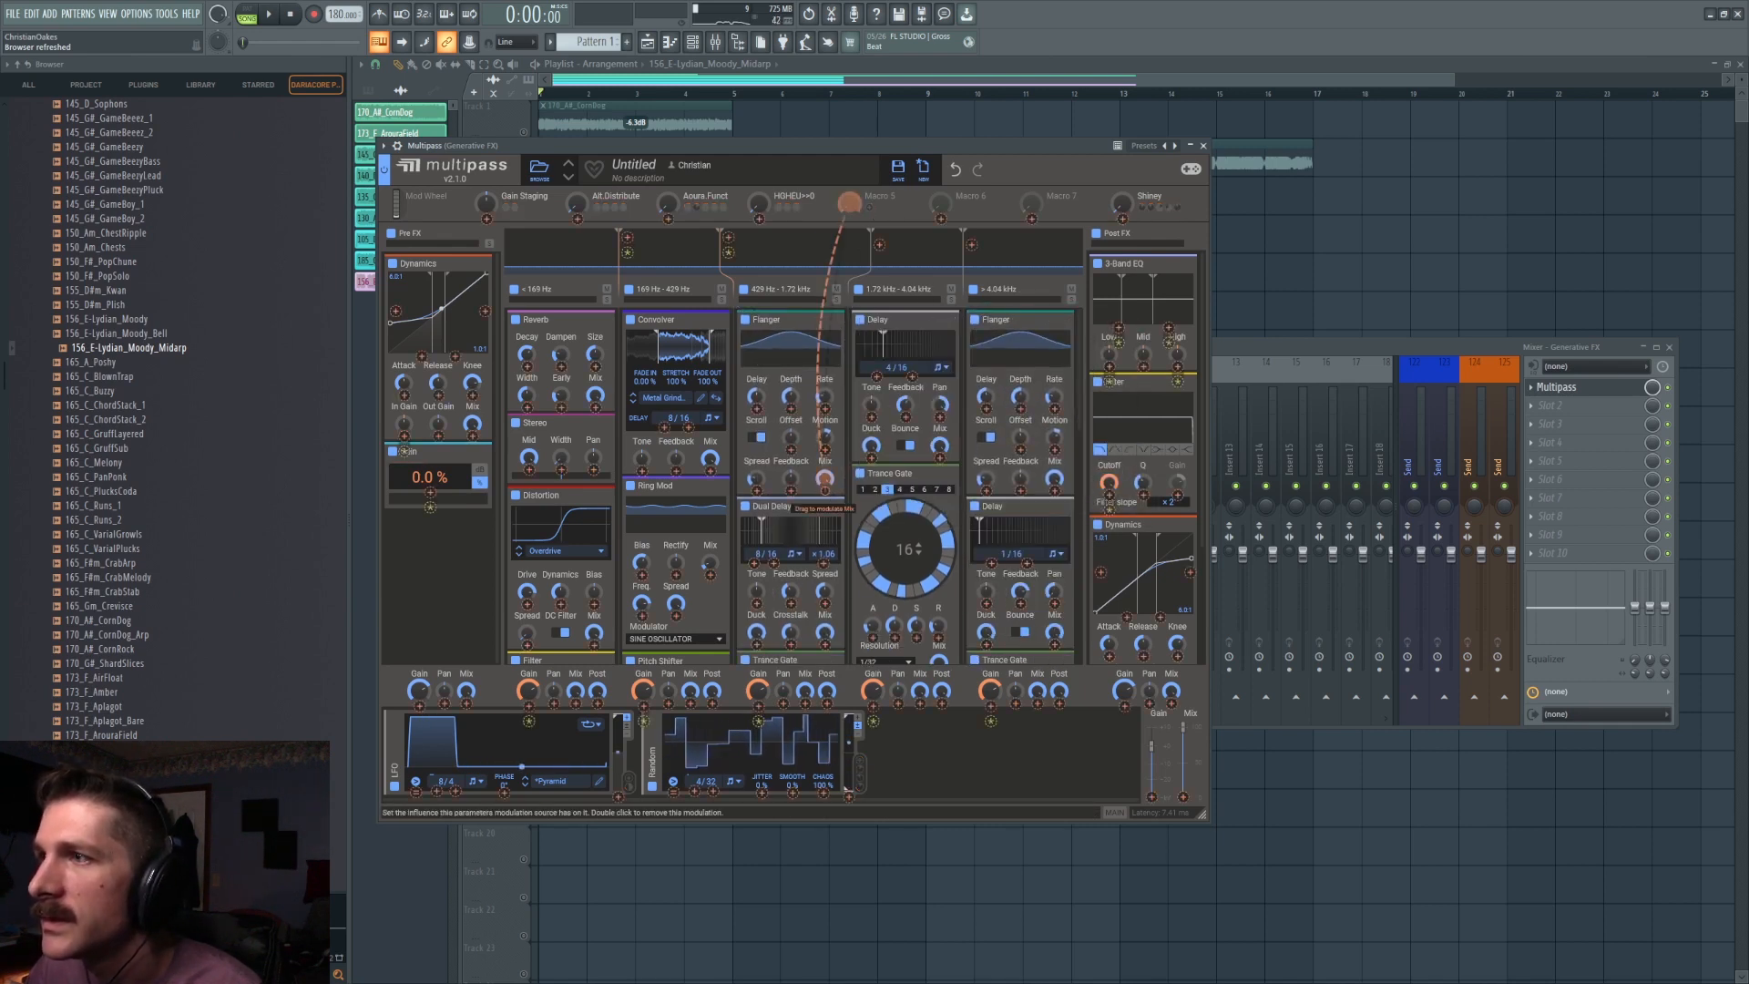
click(826, 489)
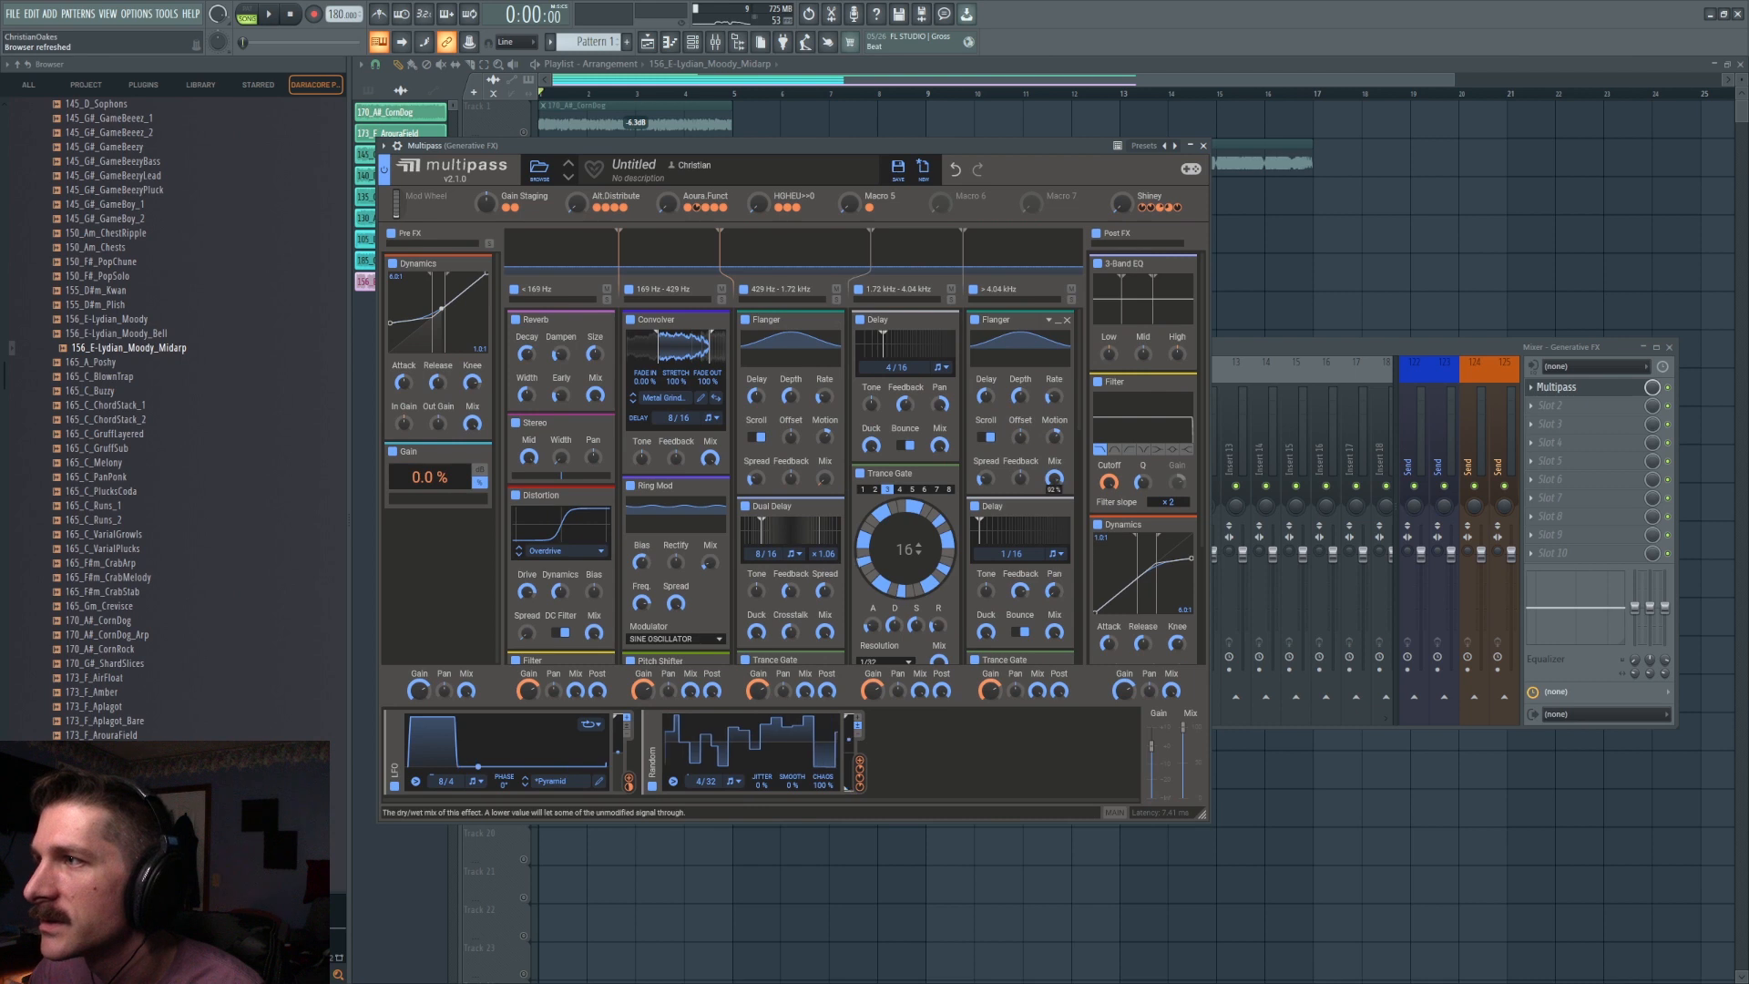
drag(869, 209, 1054, 478)
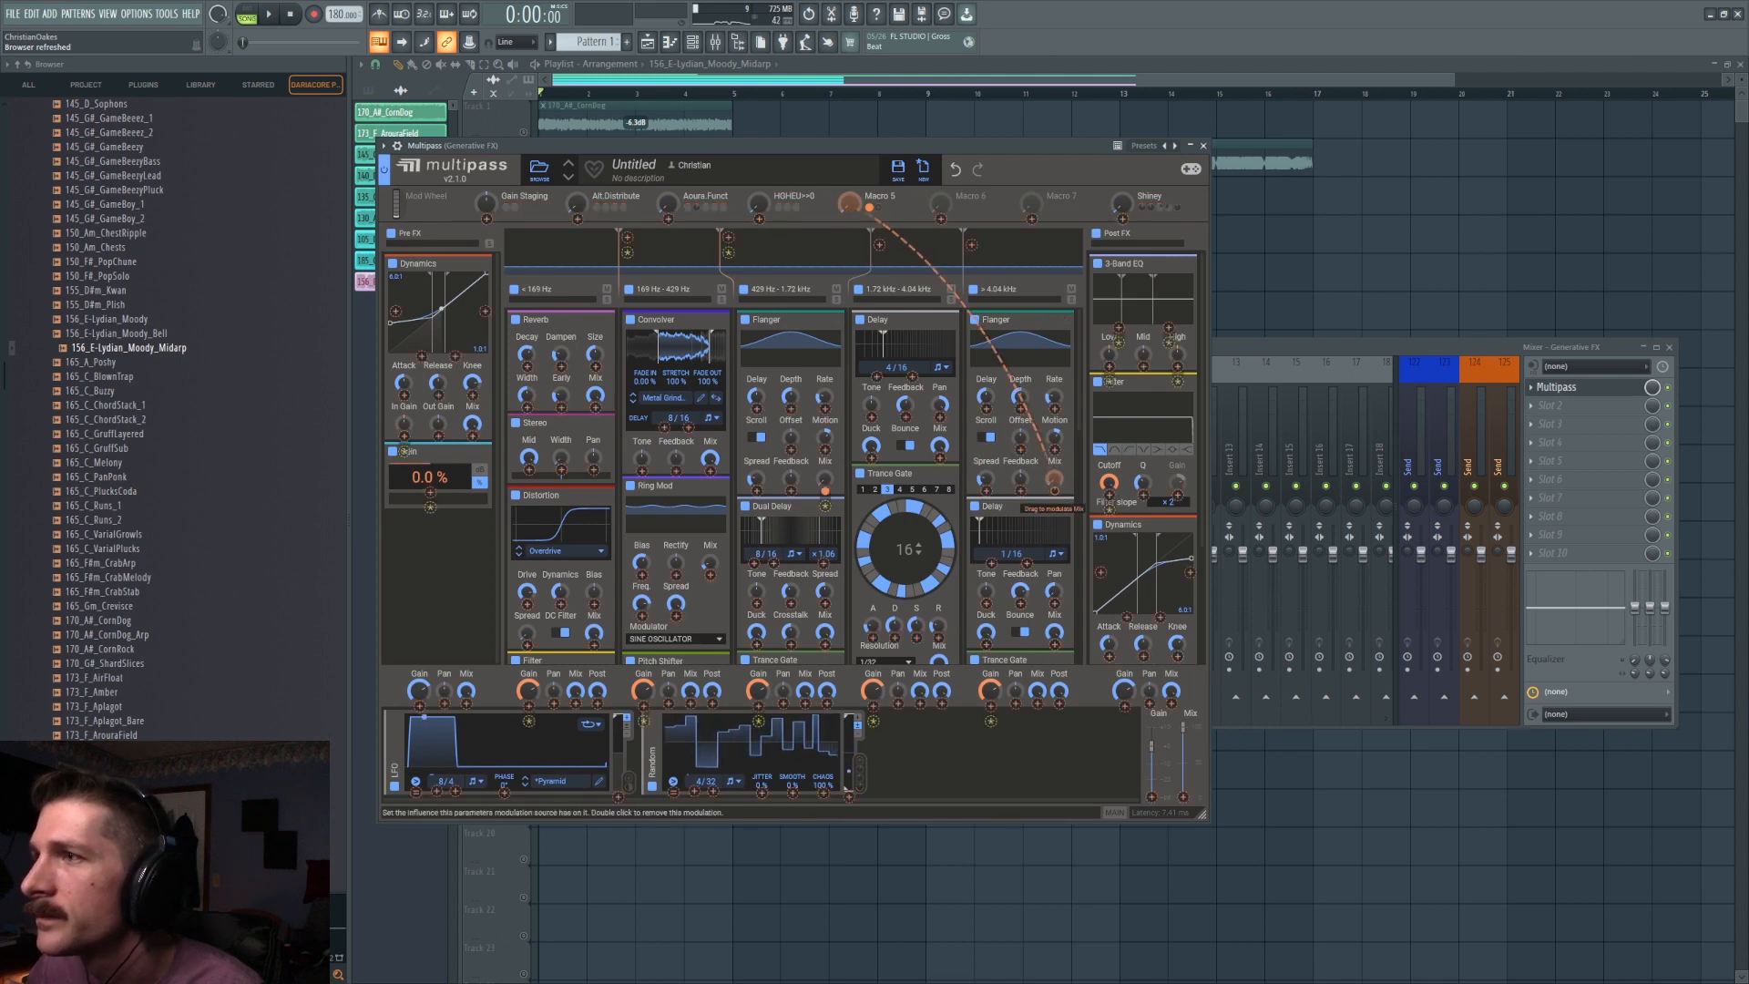
Adjust the modulation settings of both Flangers while playing the loop, and raise Macro 5 to maximum to audition them.
click(790, 398)
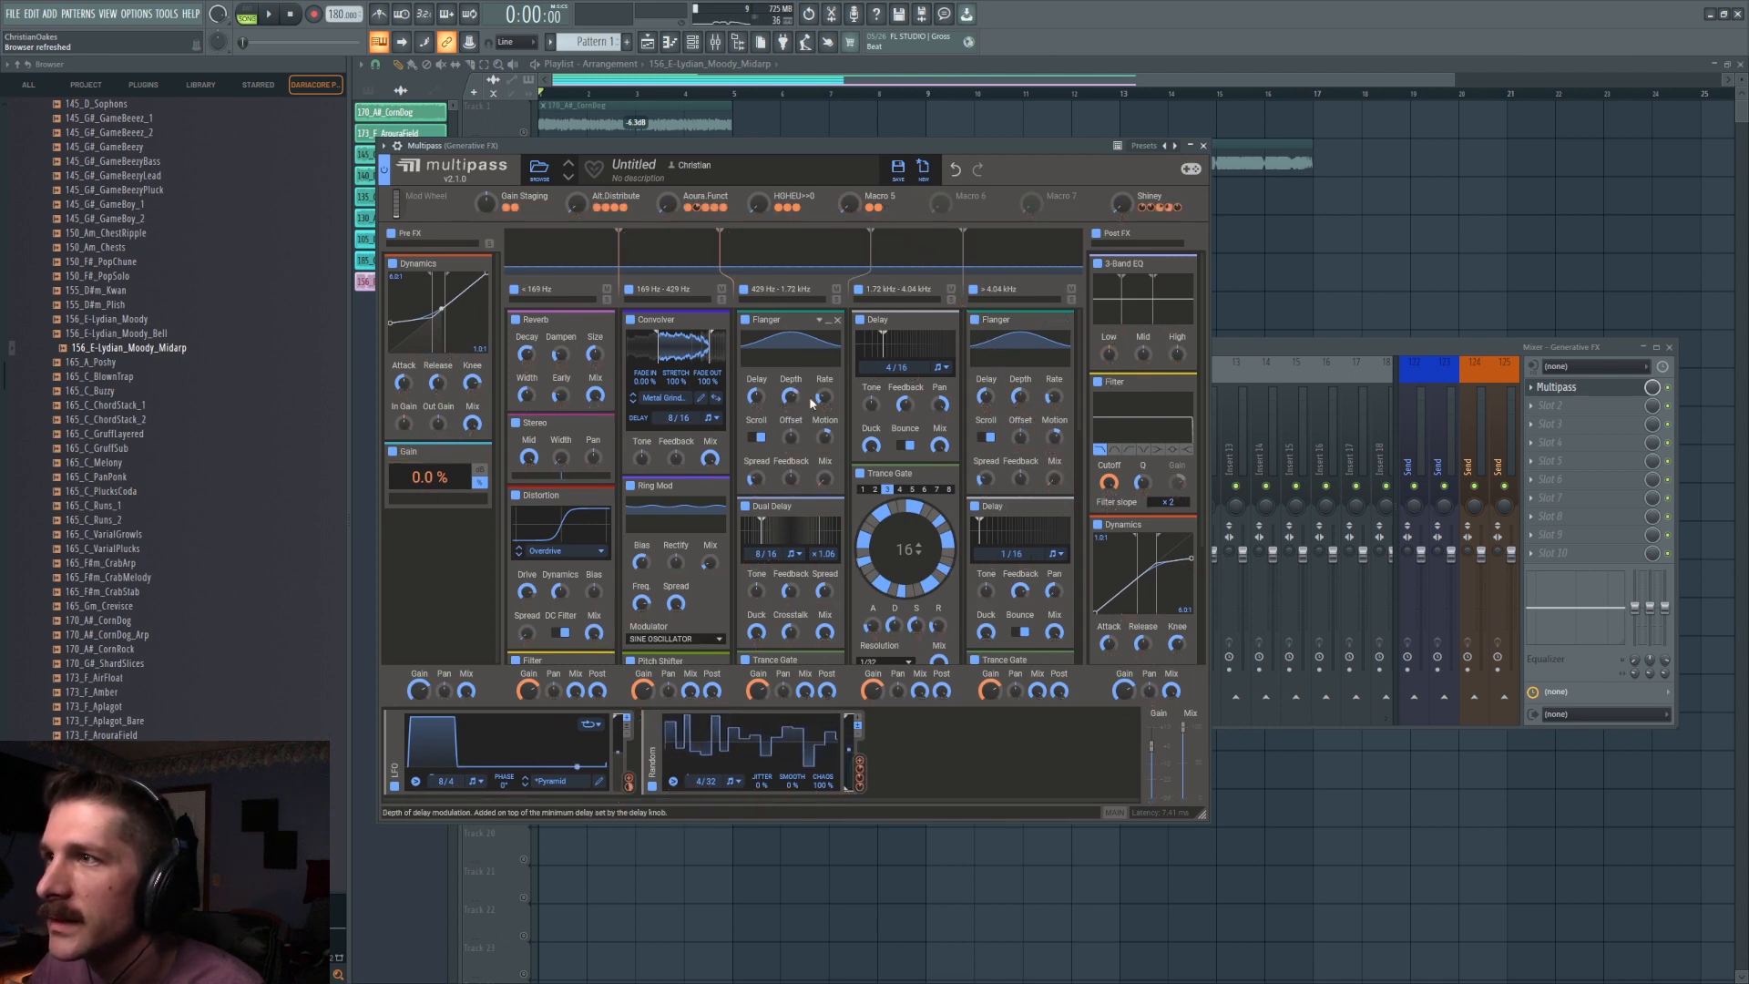
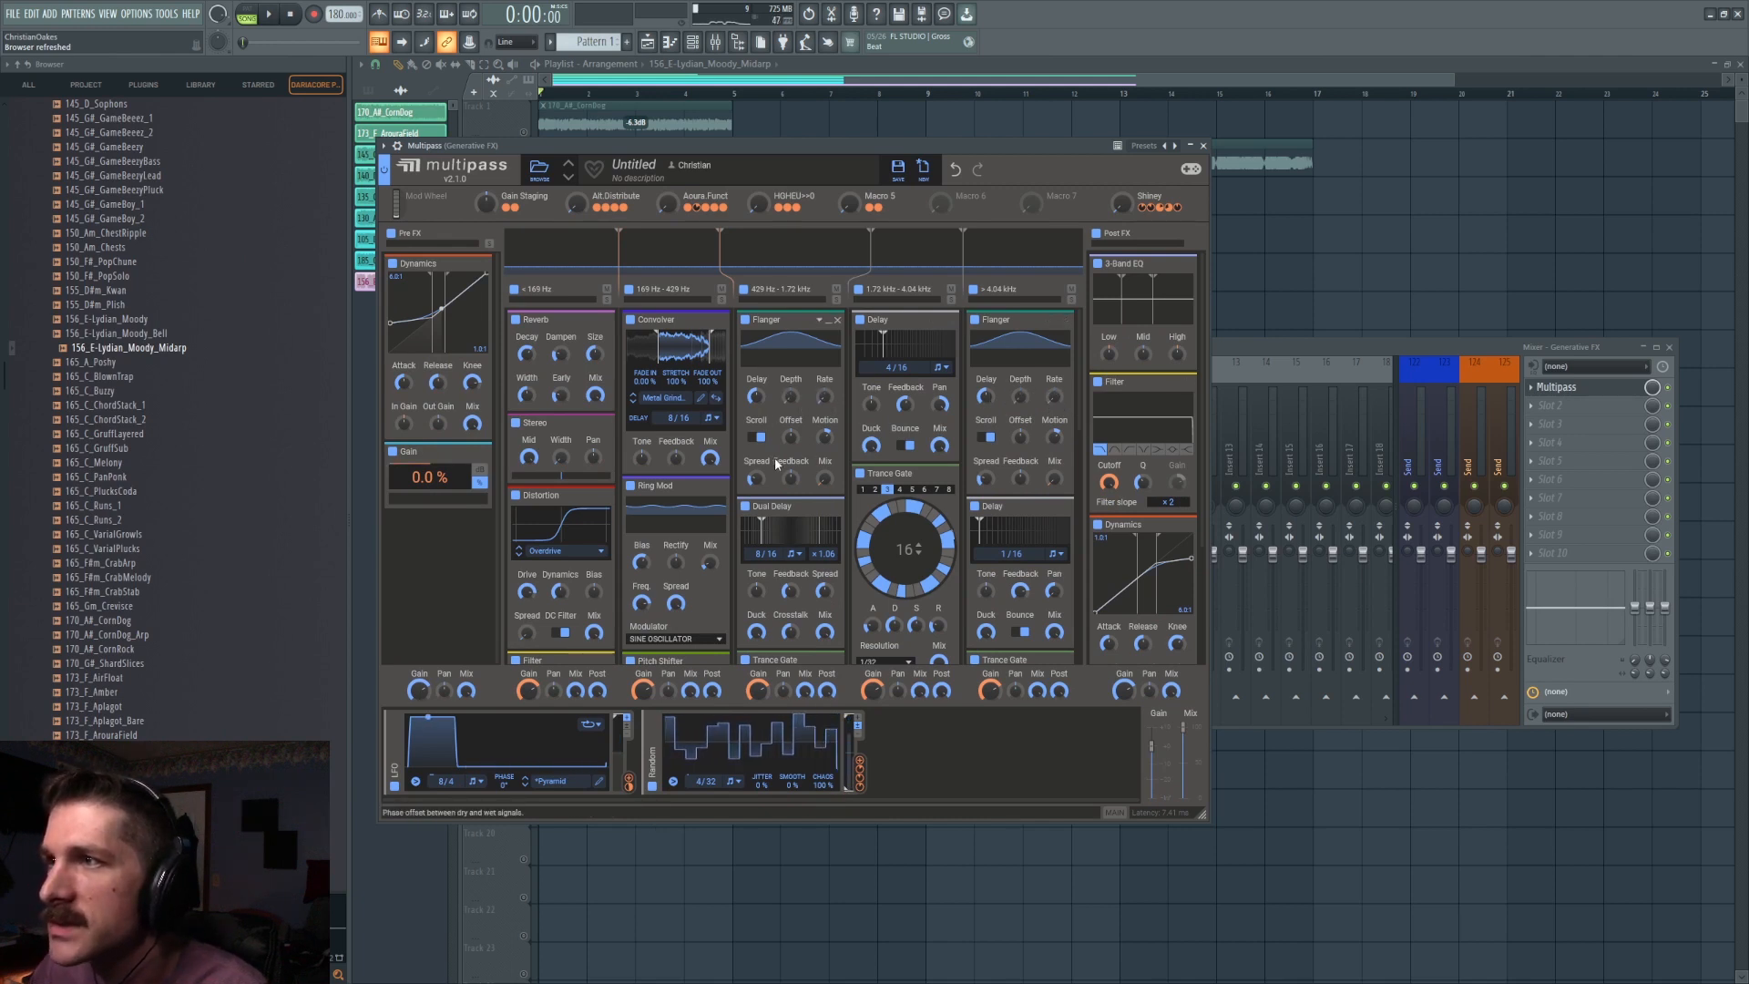
key(space)
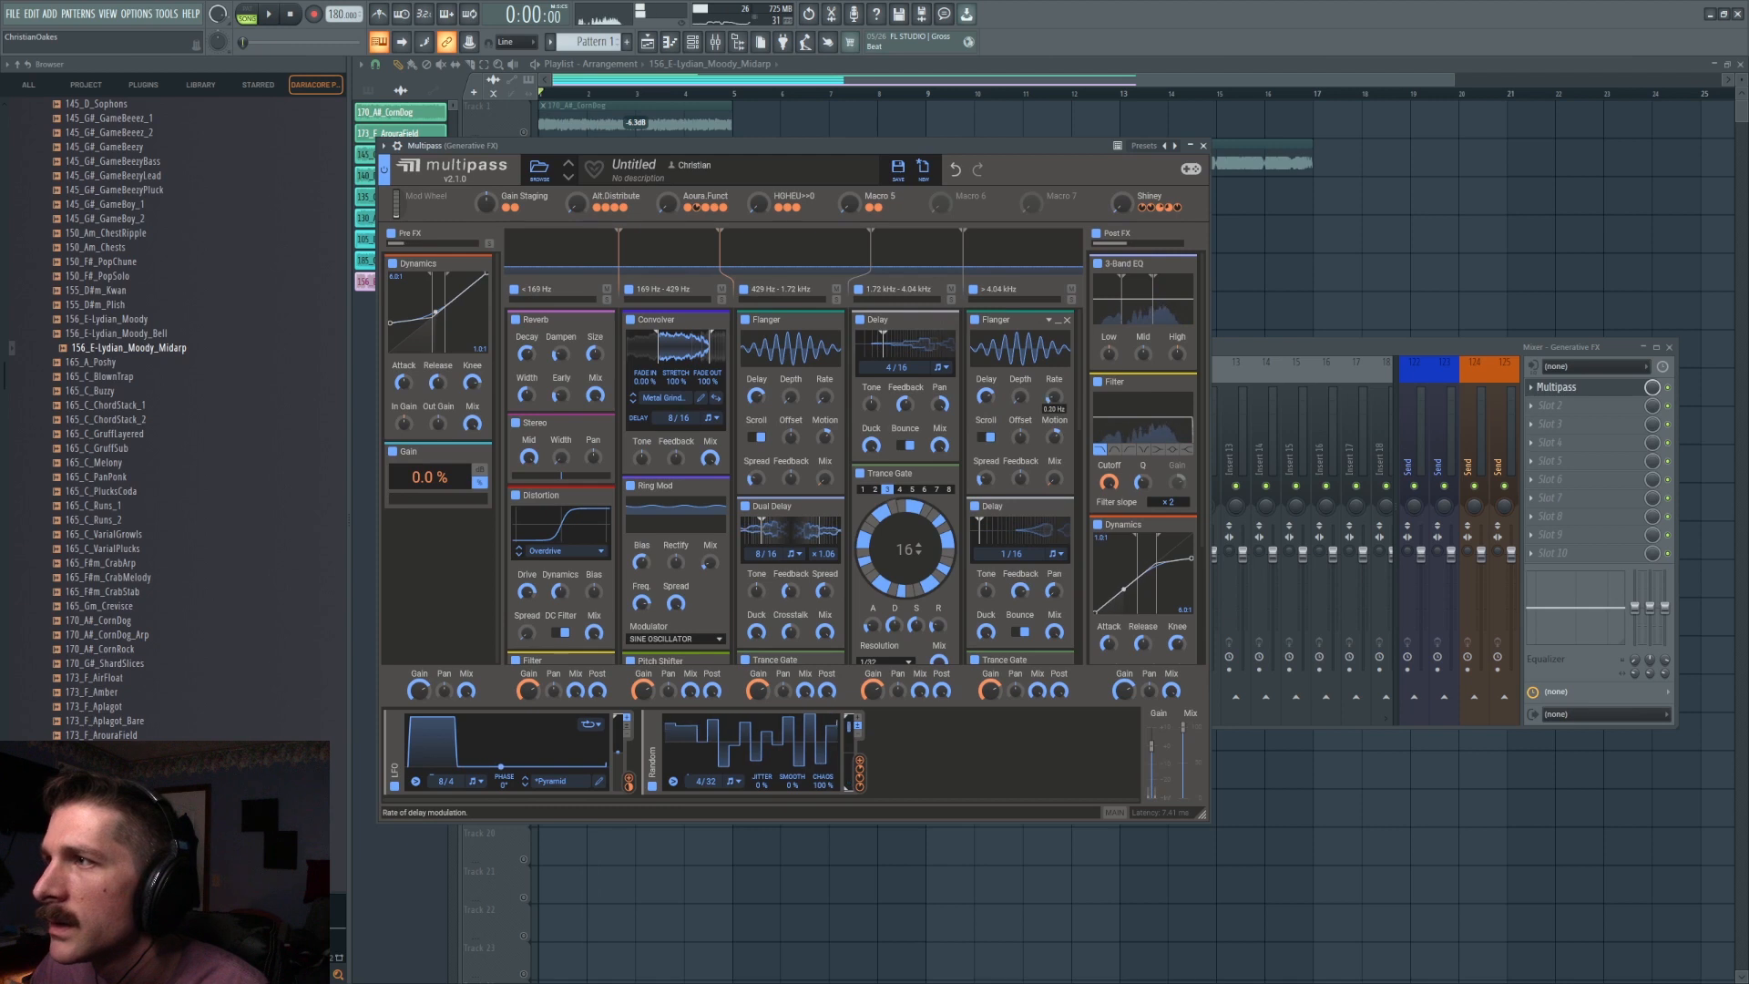
key(space)
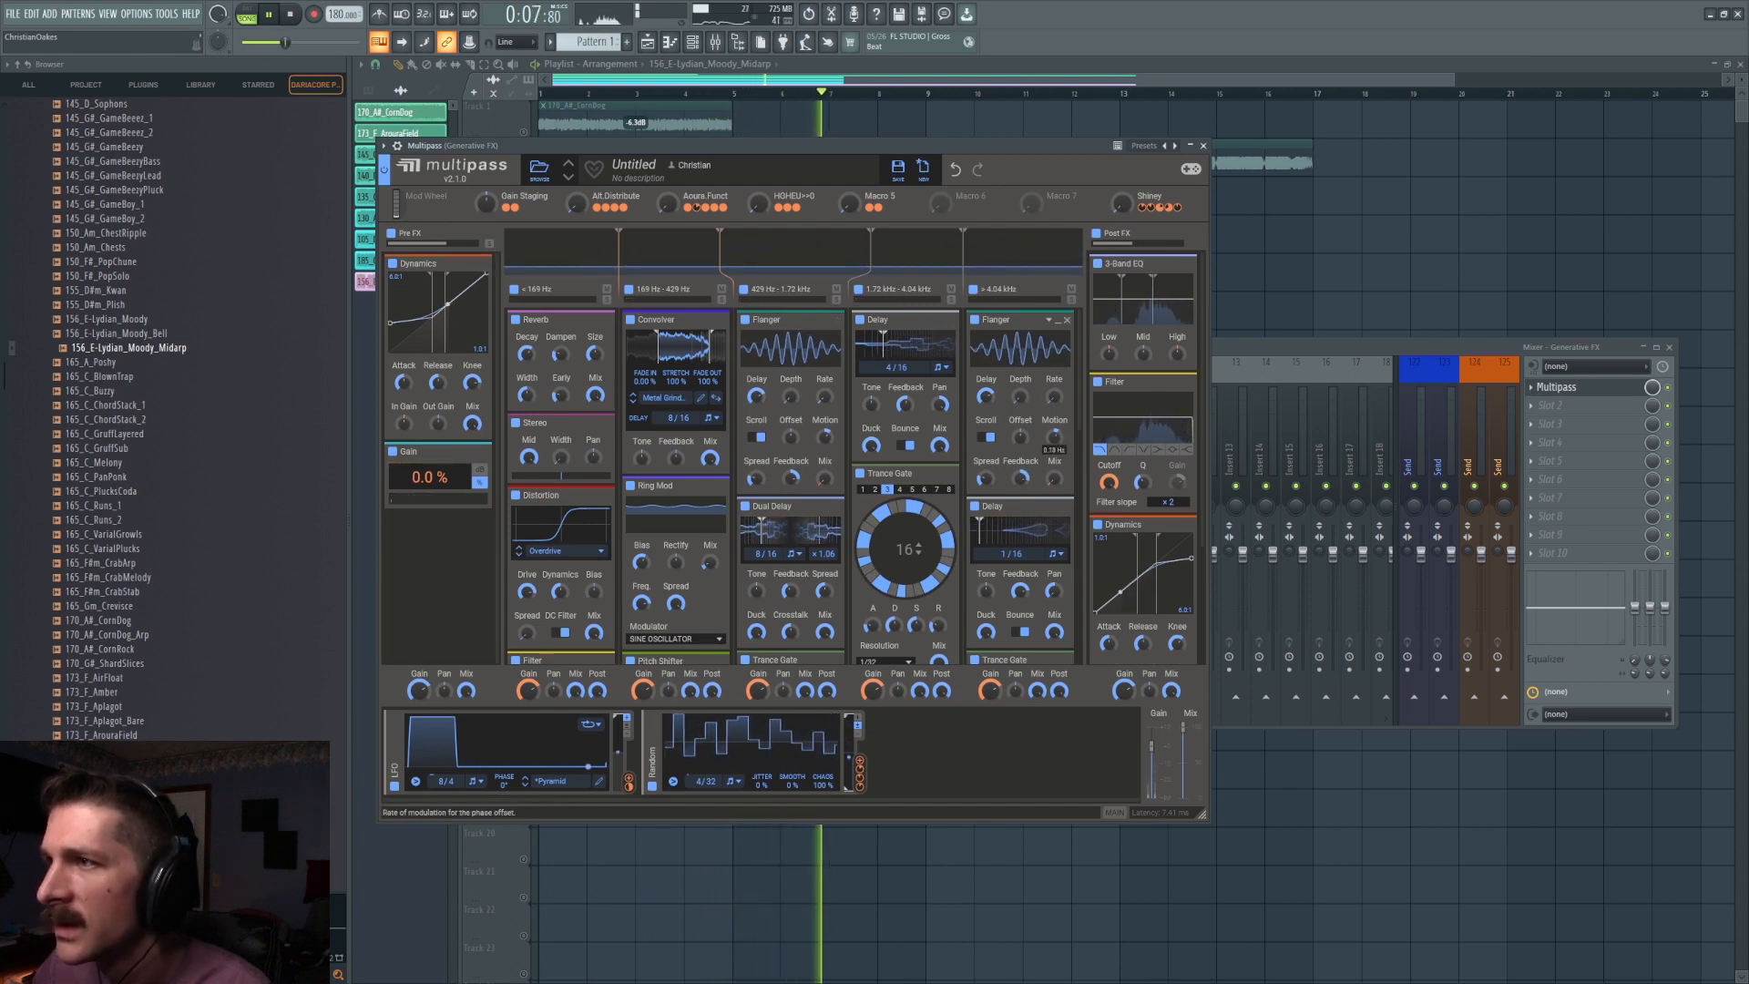
key(space)
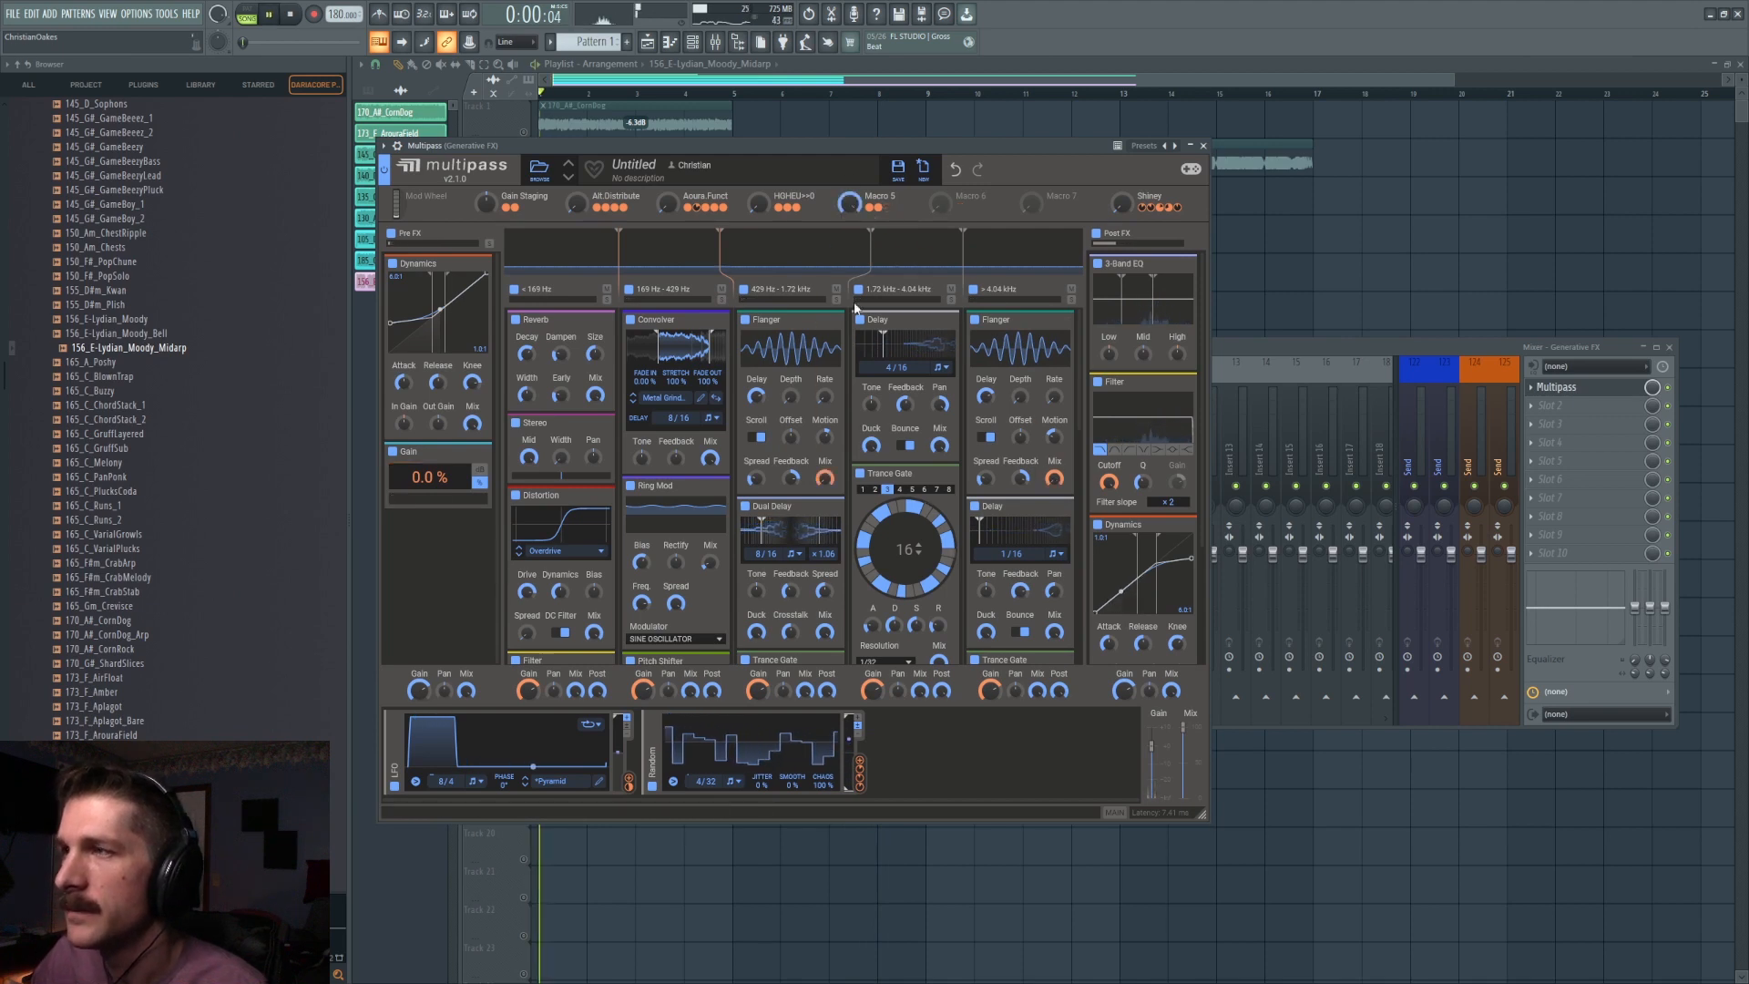
key(space)
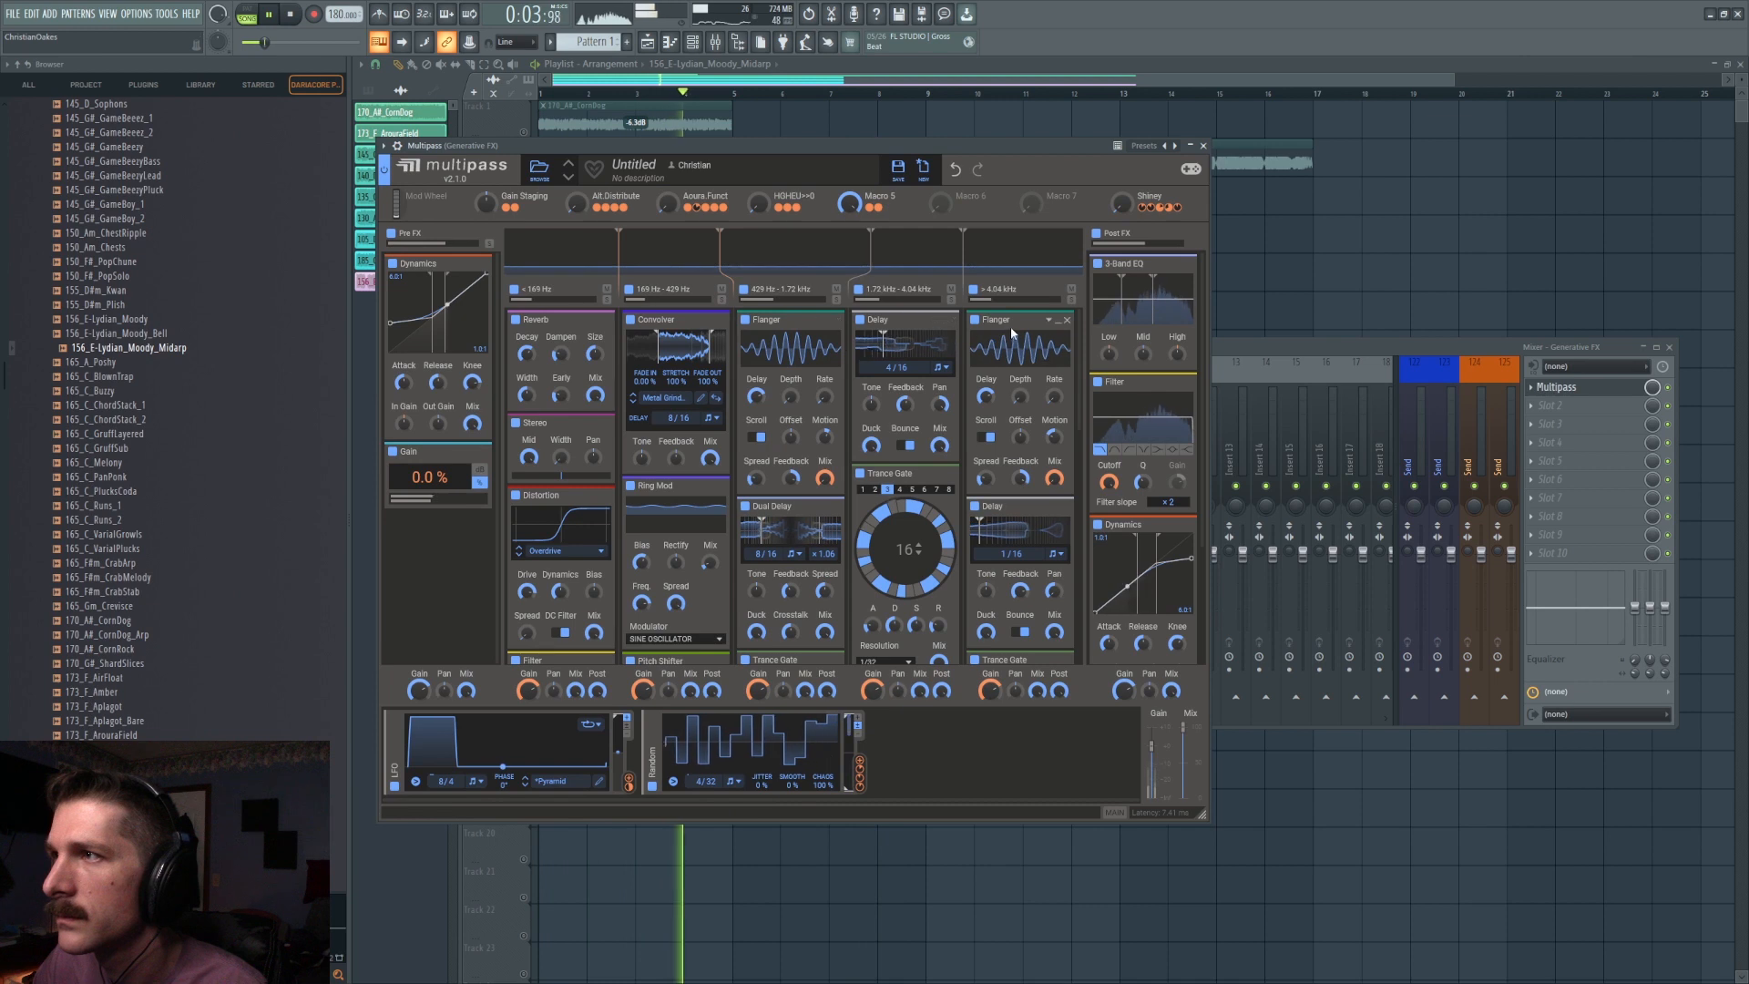
Move the 429 Hz–1.72 kHz band's Flanger to the start of Post FX and the highest band's Flanger to the end of Pre FX.
drag(766, 320, 1130, 264)
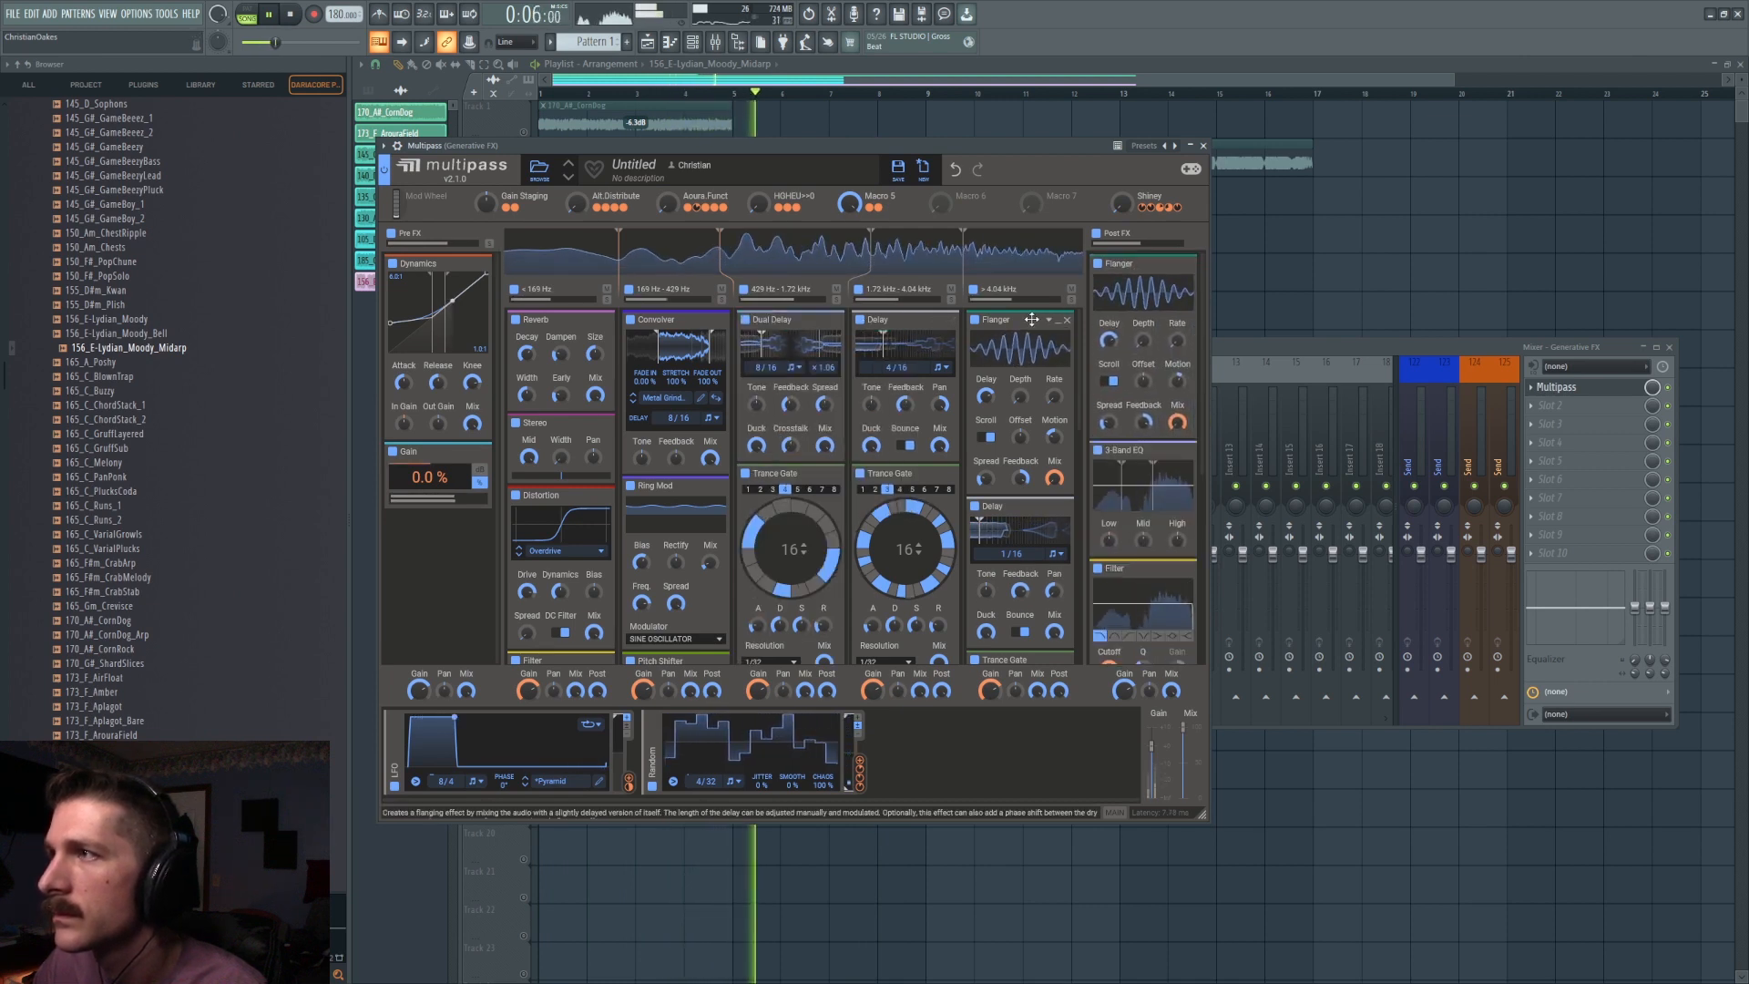
drag(1031, 318, 412, 572)
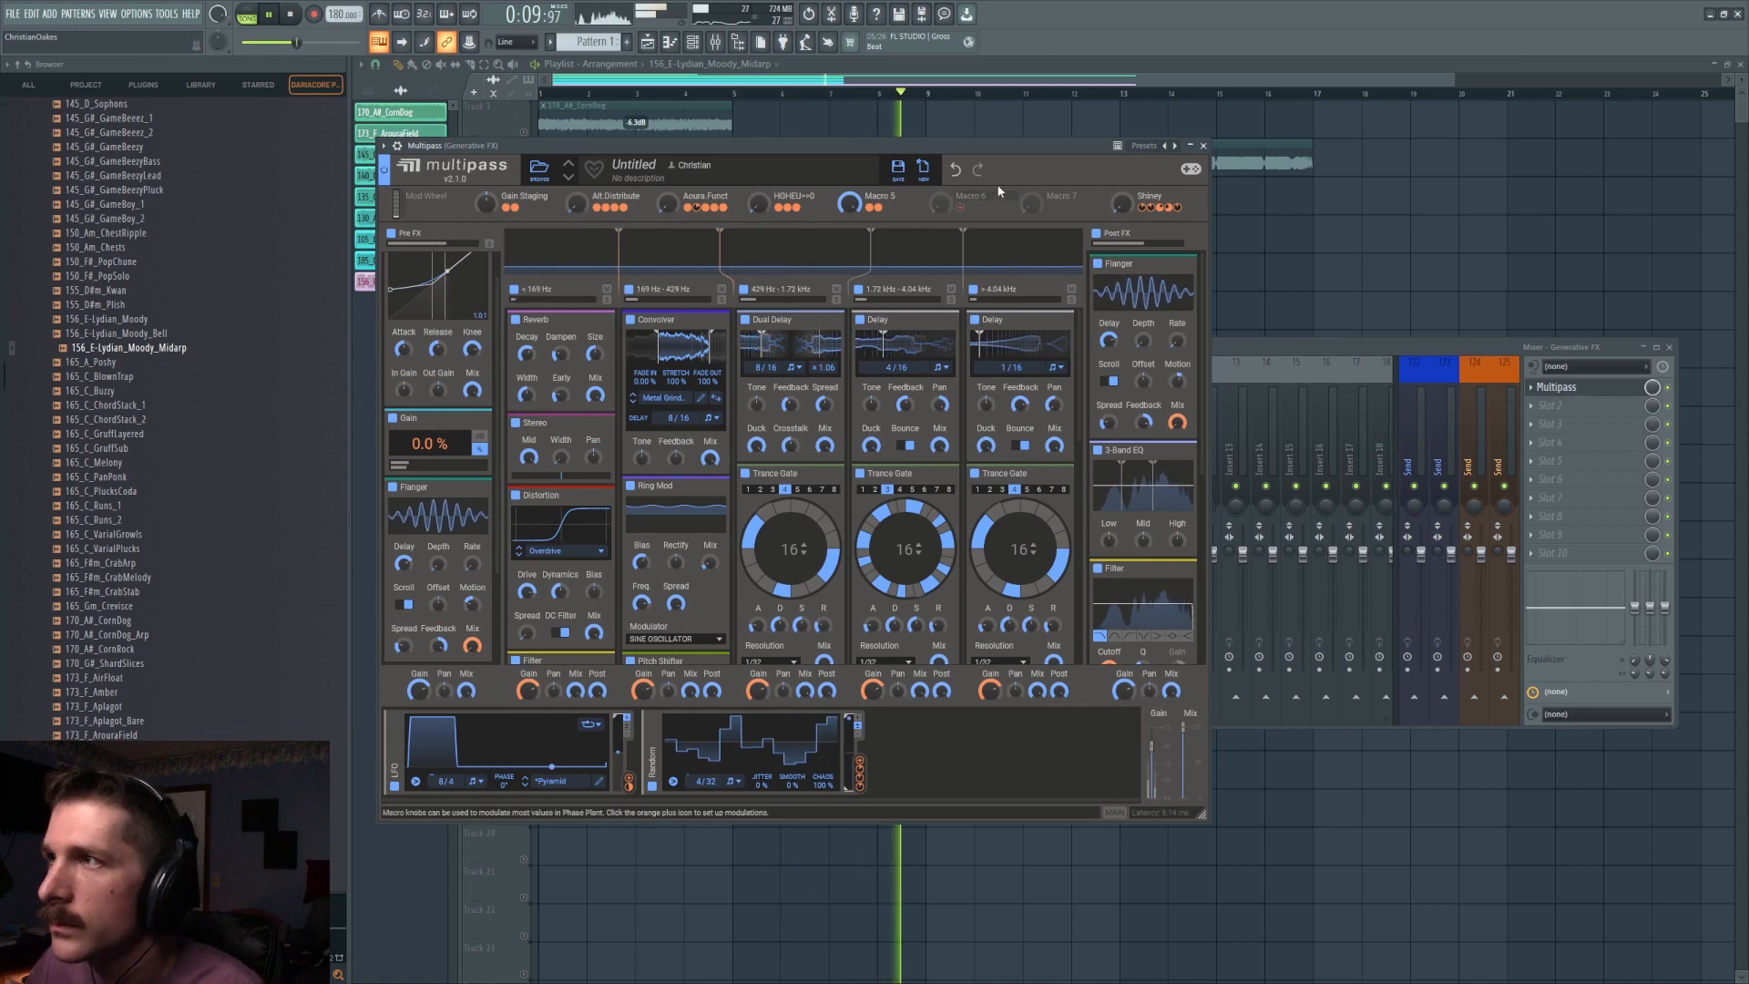
key(space)
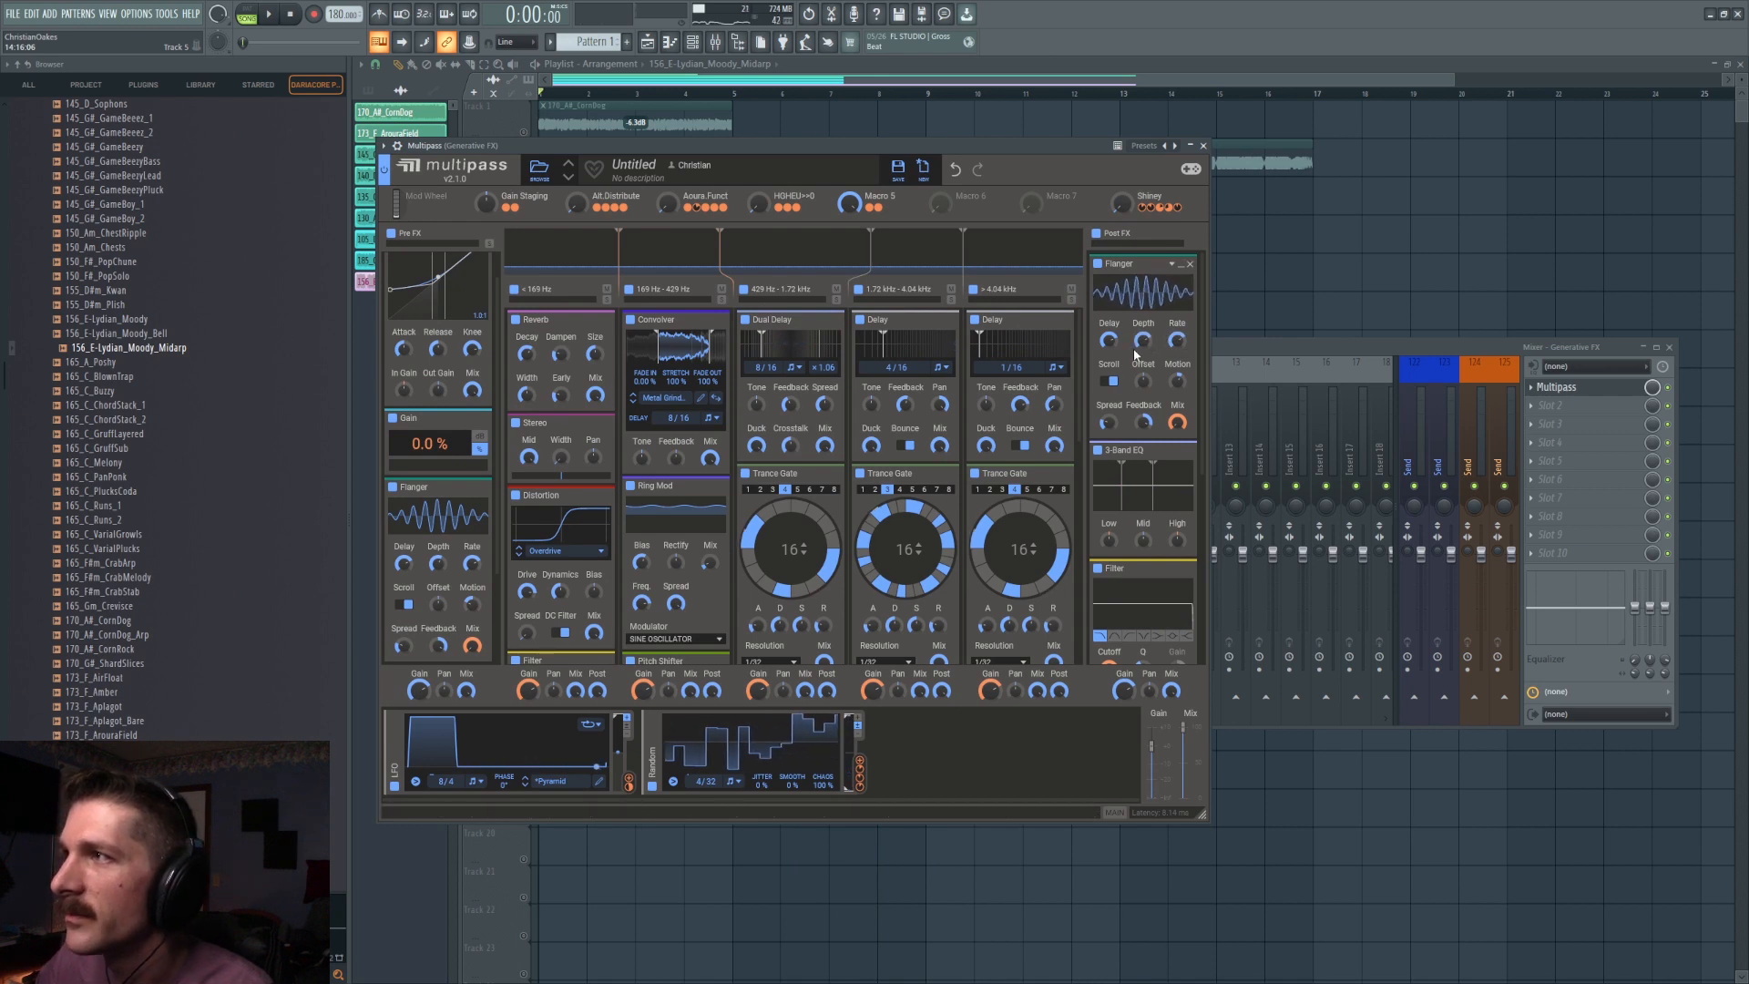
Adjust the Feedback of both Flangers while auditioning the loop, and rename Macro 5 as Mishy.
key(space)
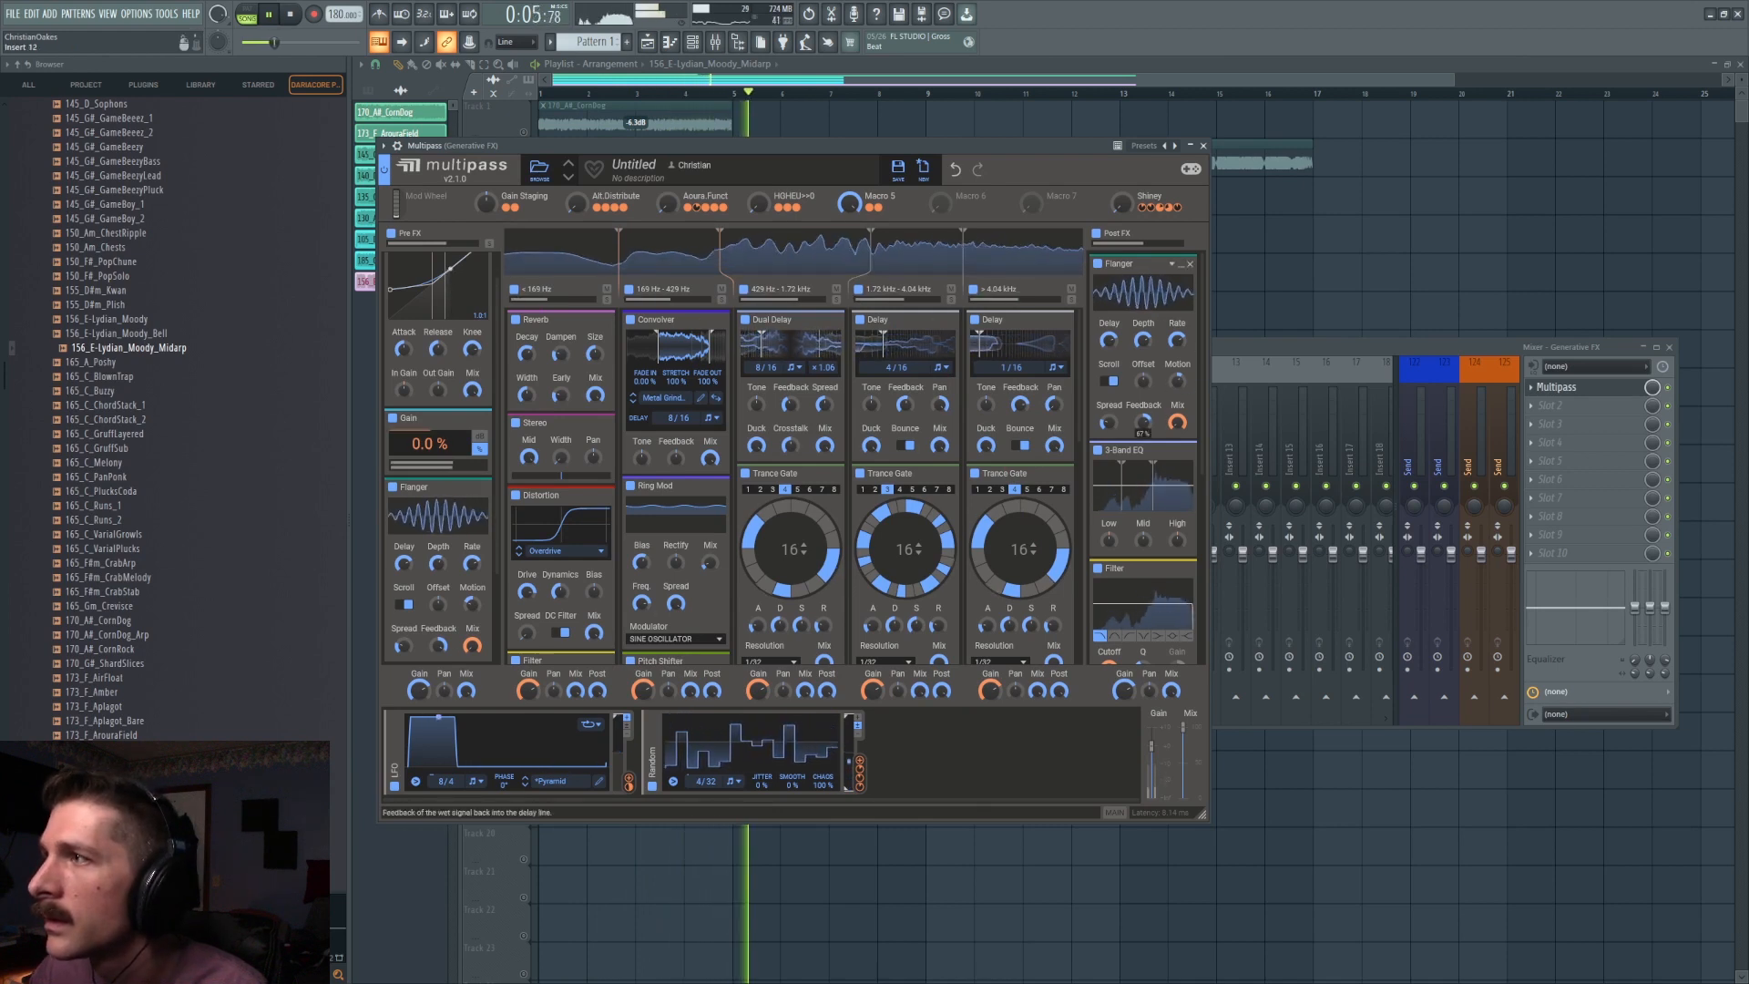
drag(439, 646, 438, 633)
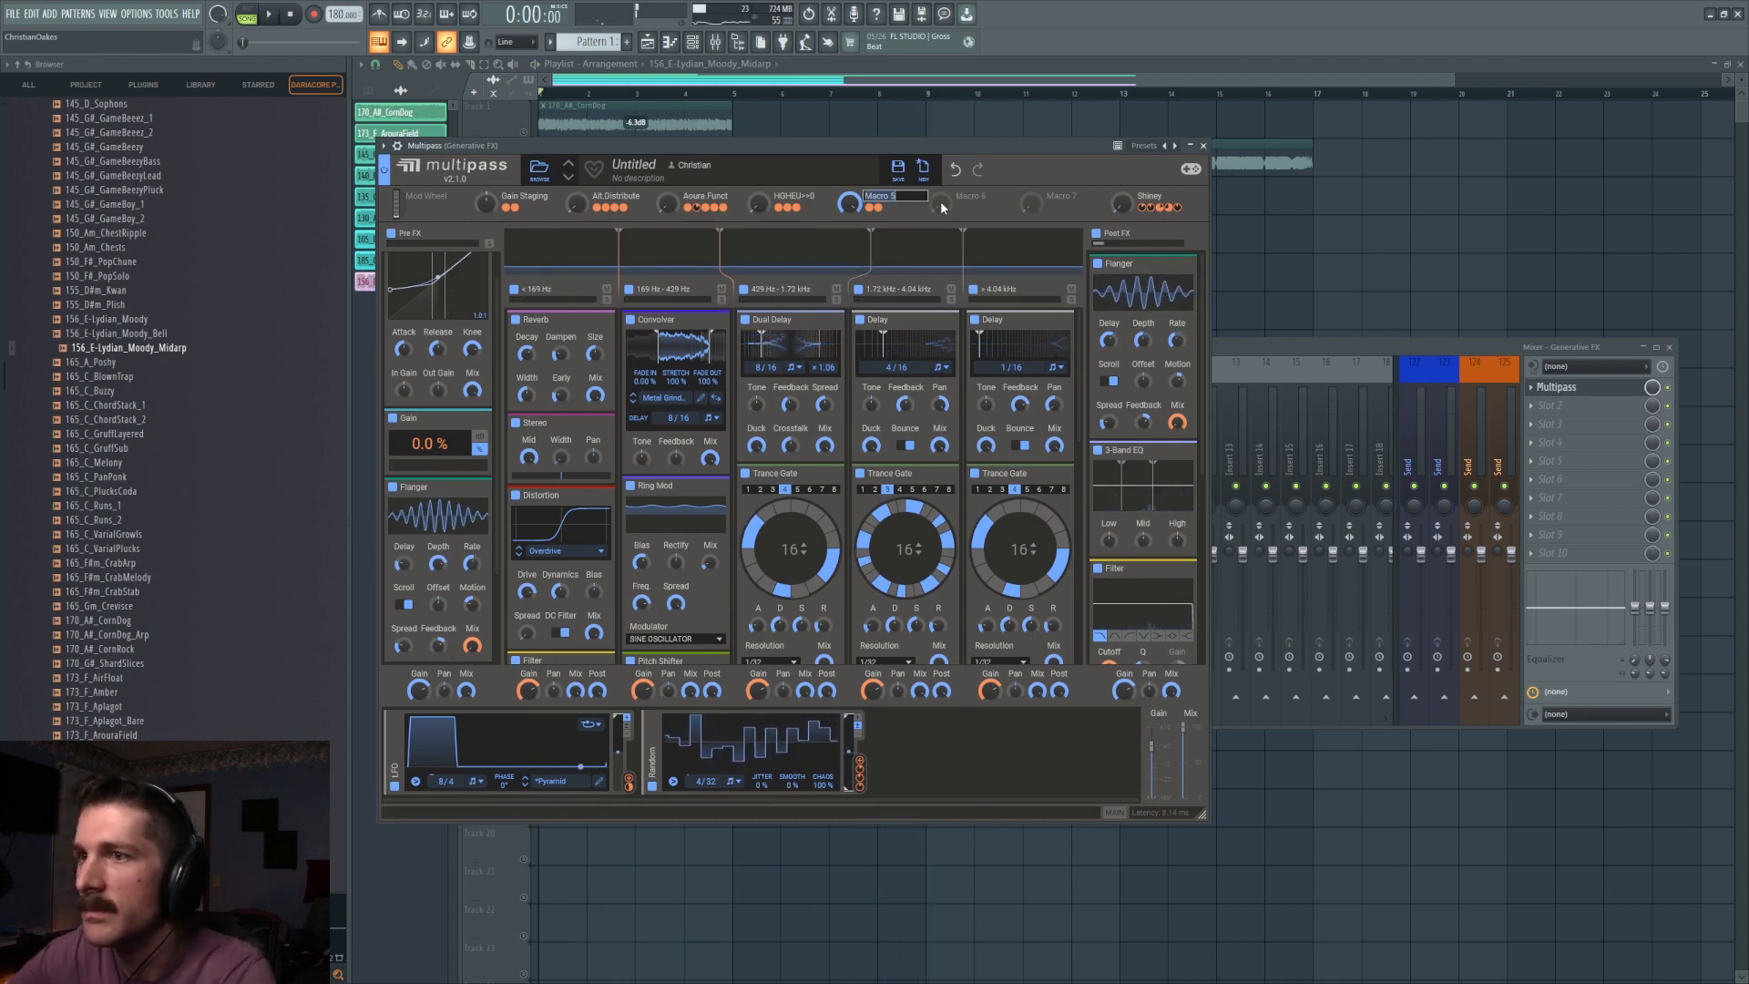
key(Return)
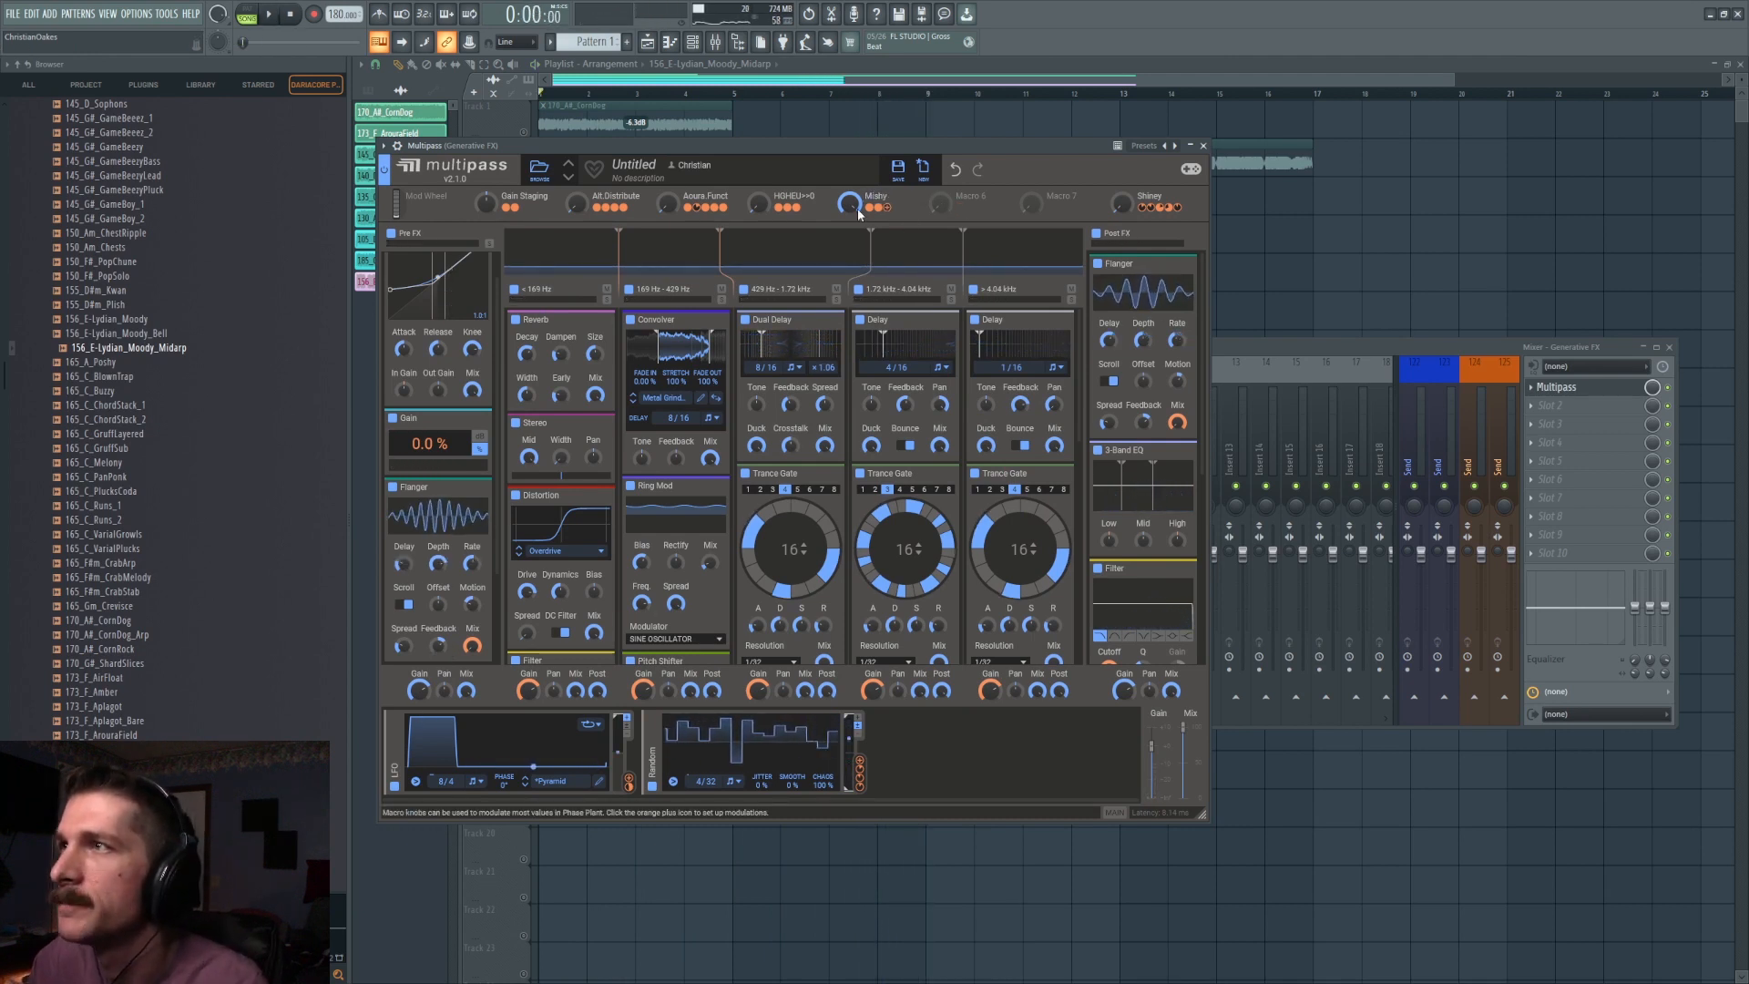
Add an LFO after the Random modulator, reshape its triangle into a rising ramp and set its rate to 8/16.
click(957, 788)
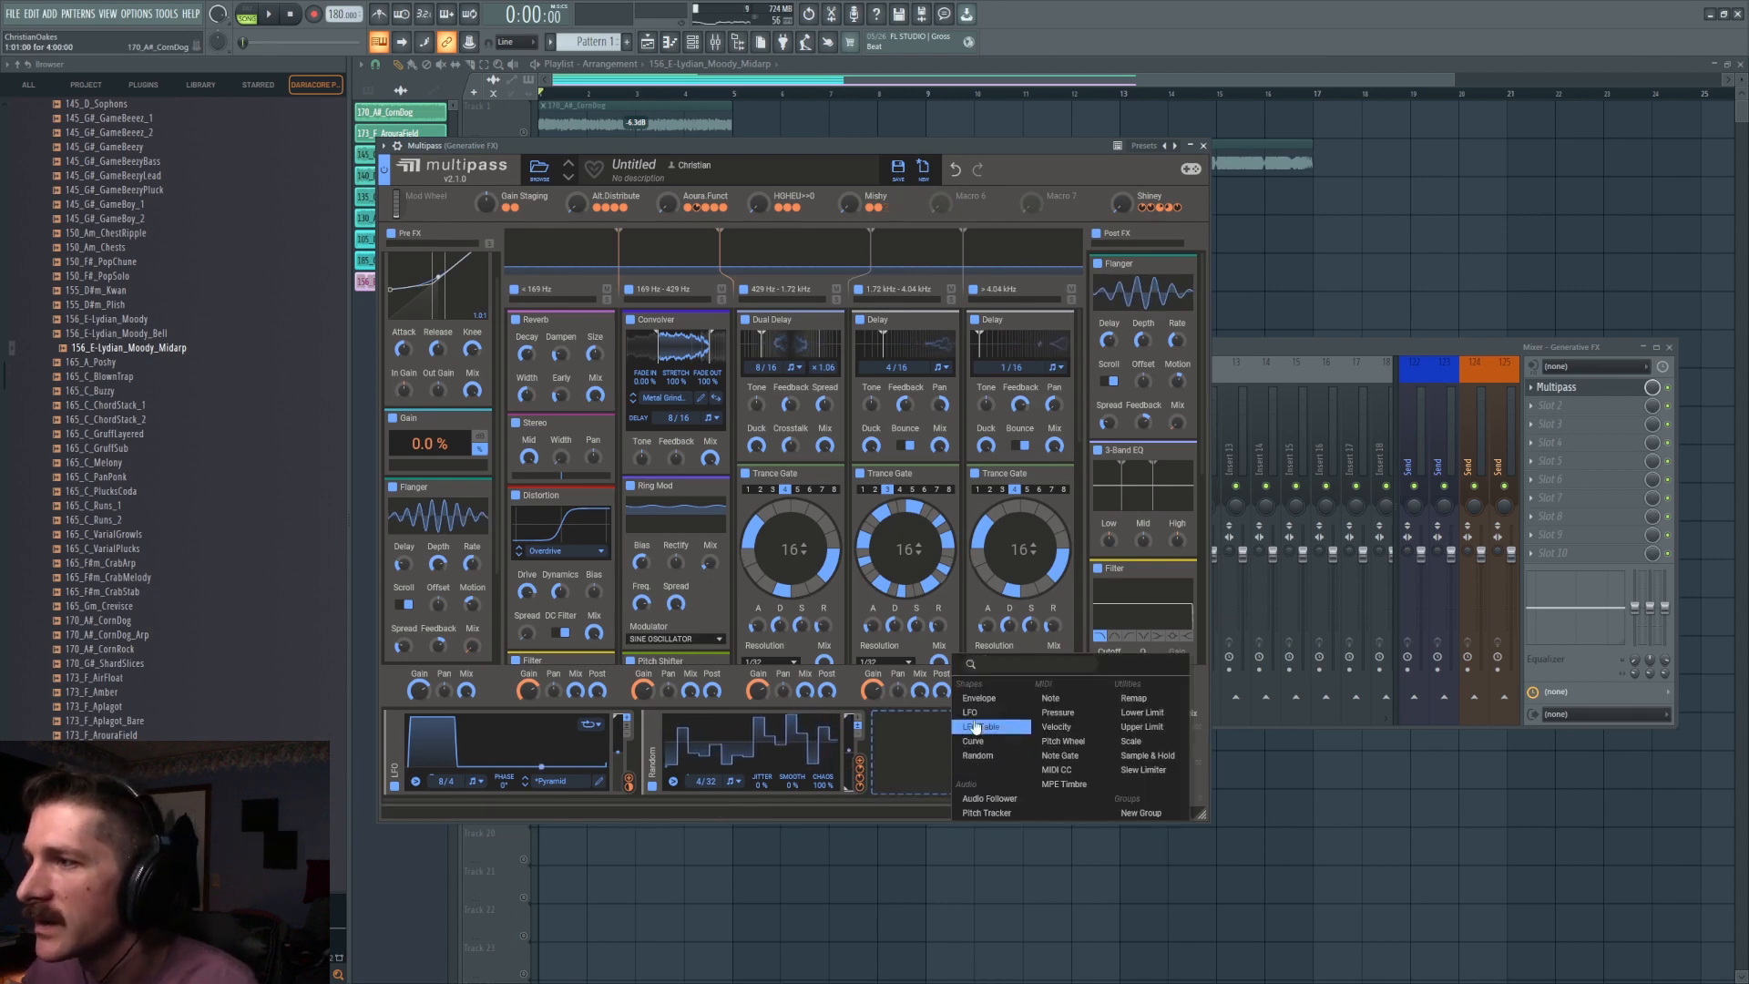
click(973, 714)
click(1083, 783)
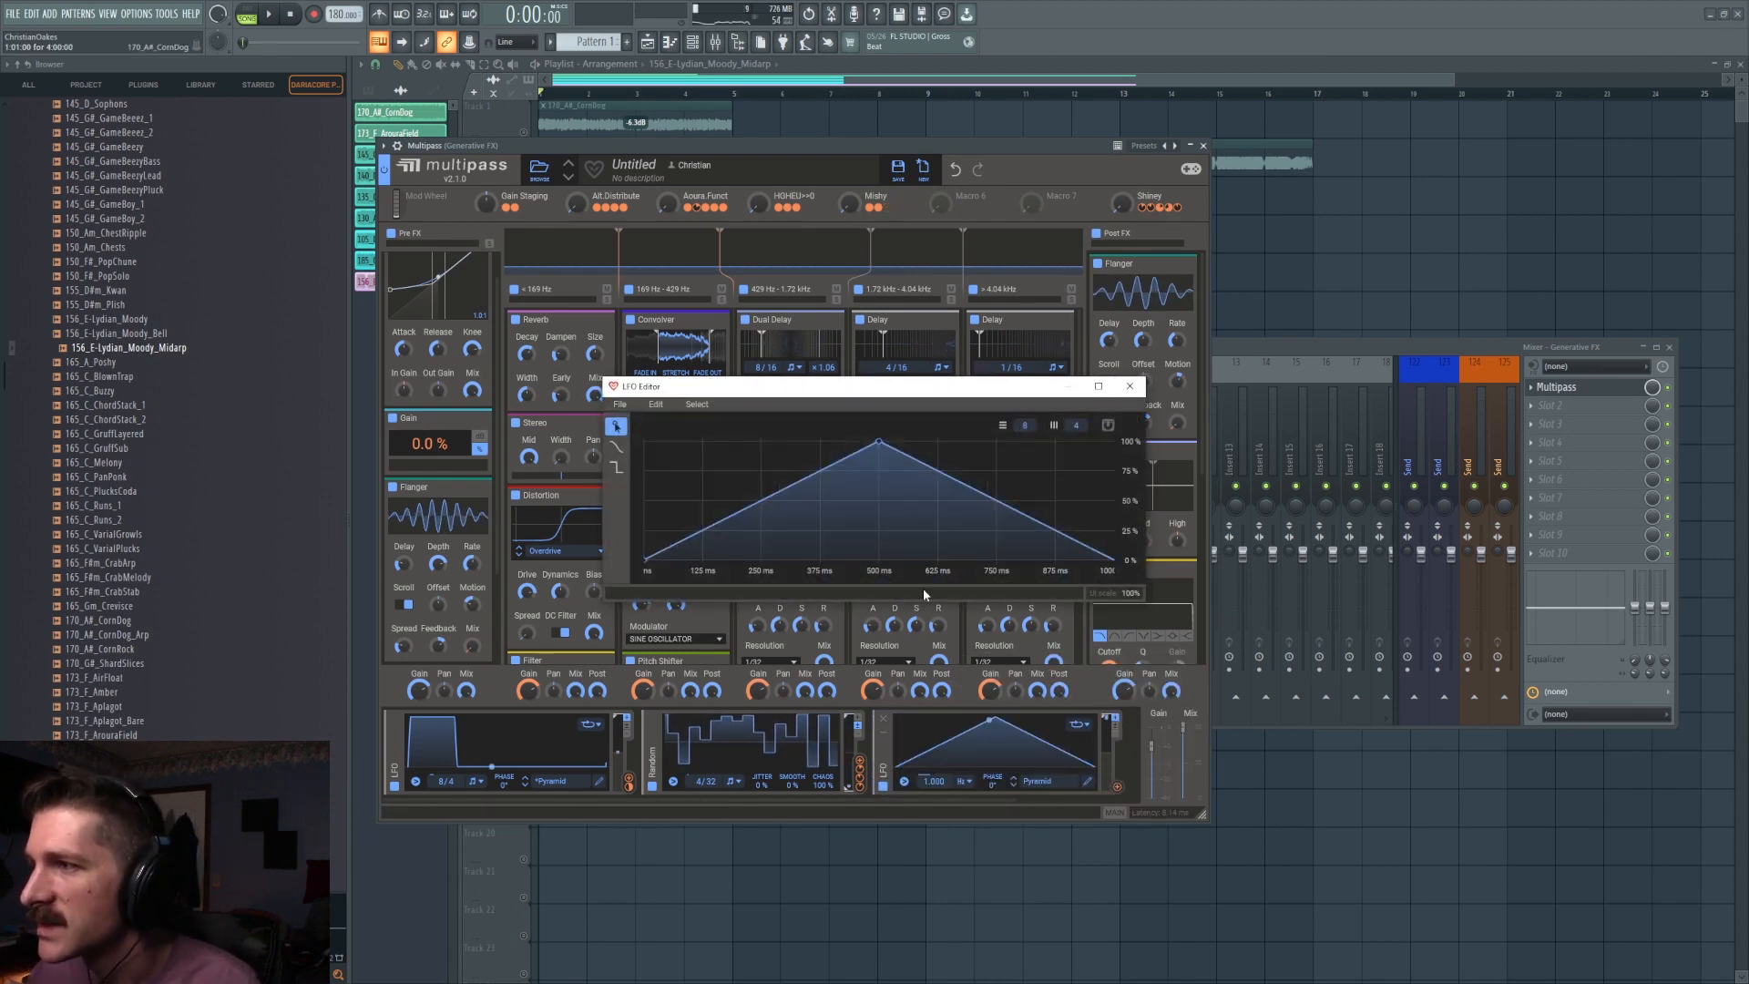
drag(891, 447, 1112, 444)
click(1130, 386)
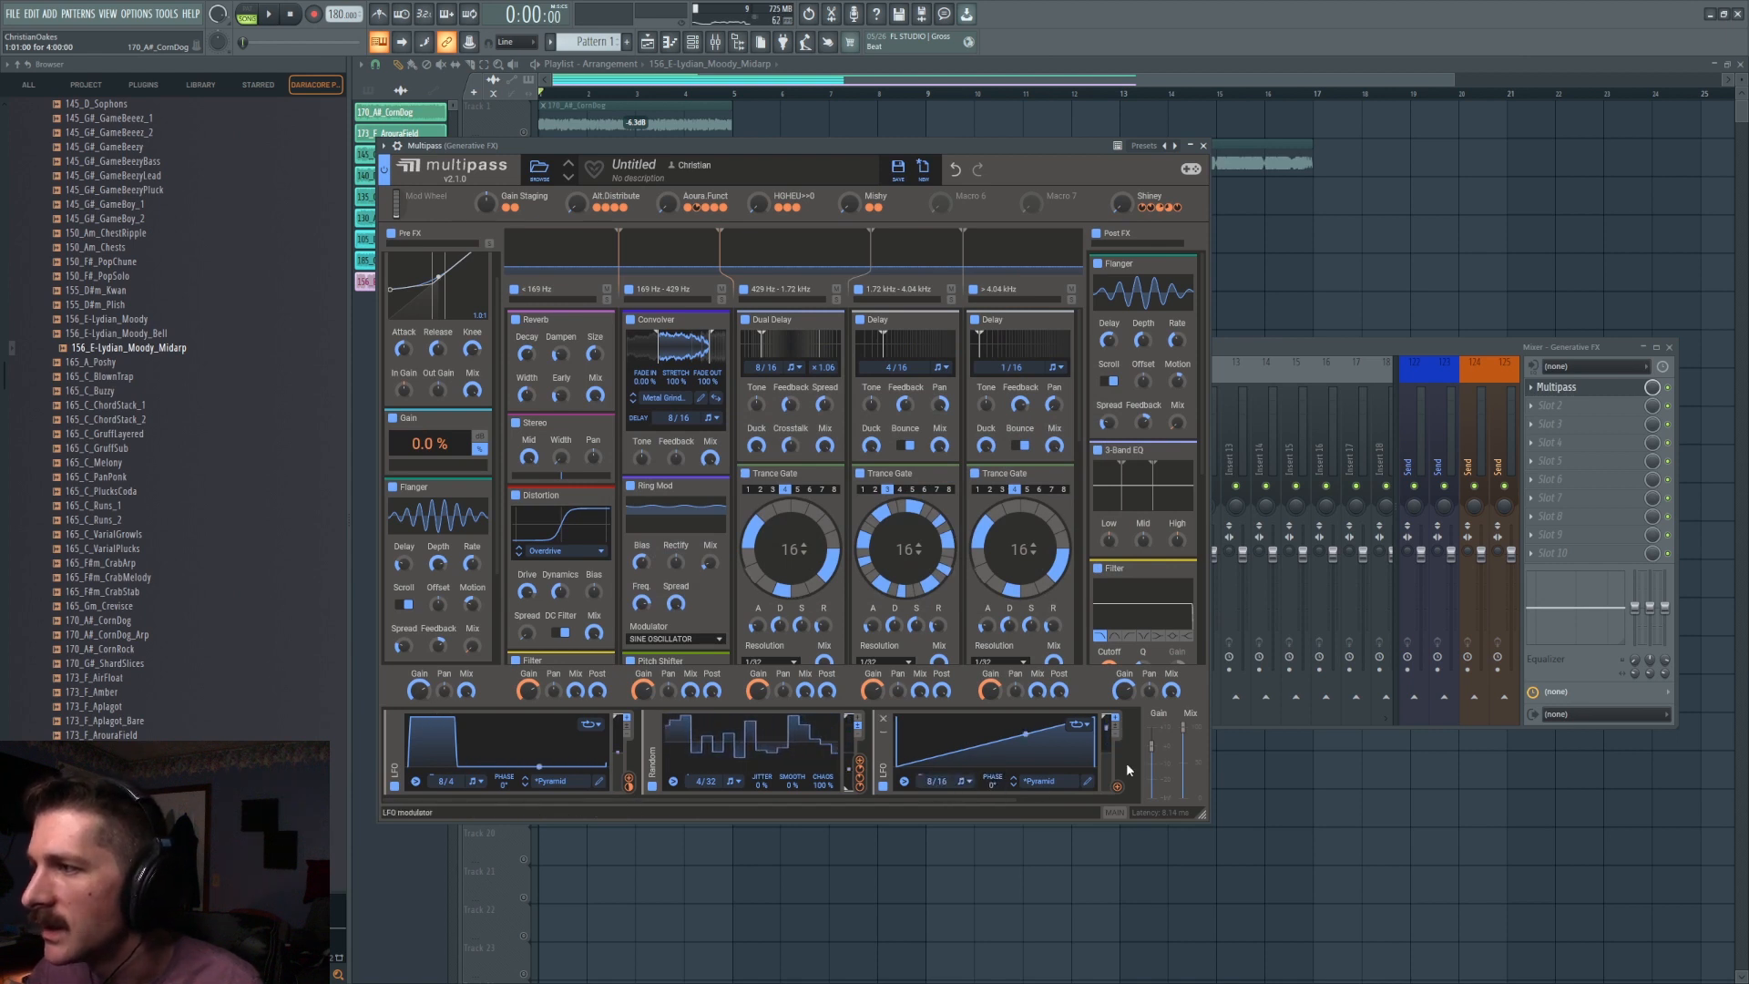
Bend the new LFO's ramp so it stays flat until 4/16 and curves upward to 100 %.
click(1087, 783)
drag(902, 500, 882, 602)
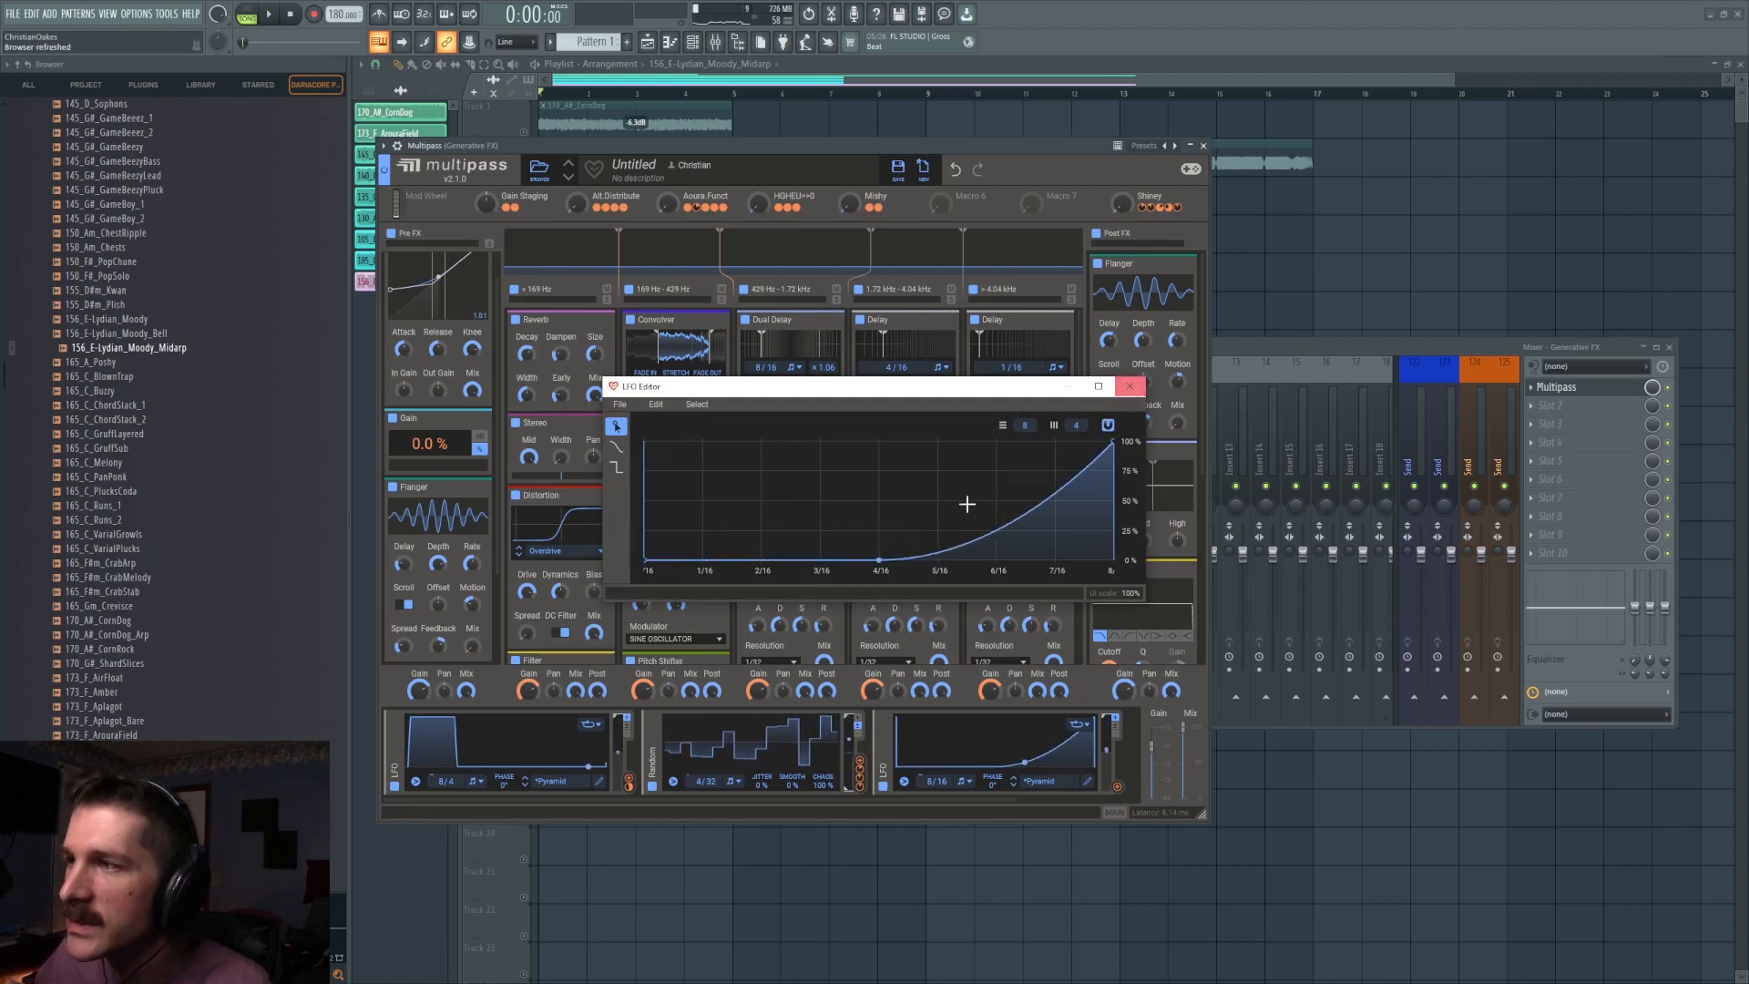
click(1129, 386)
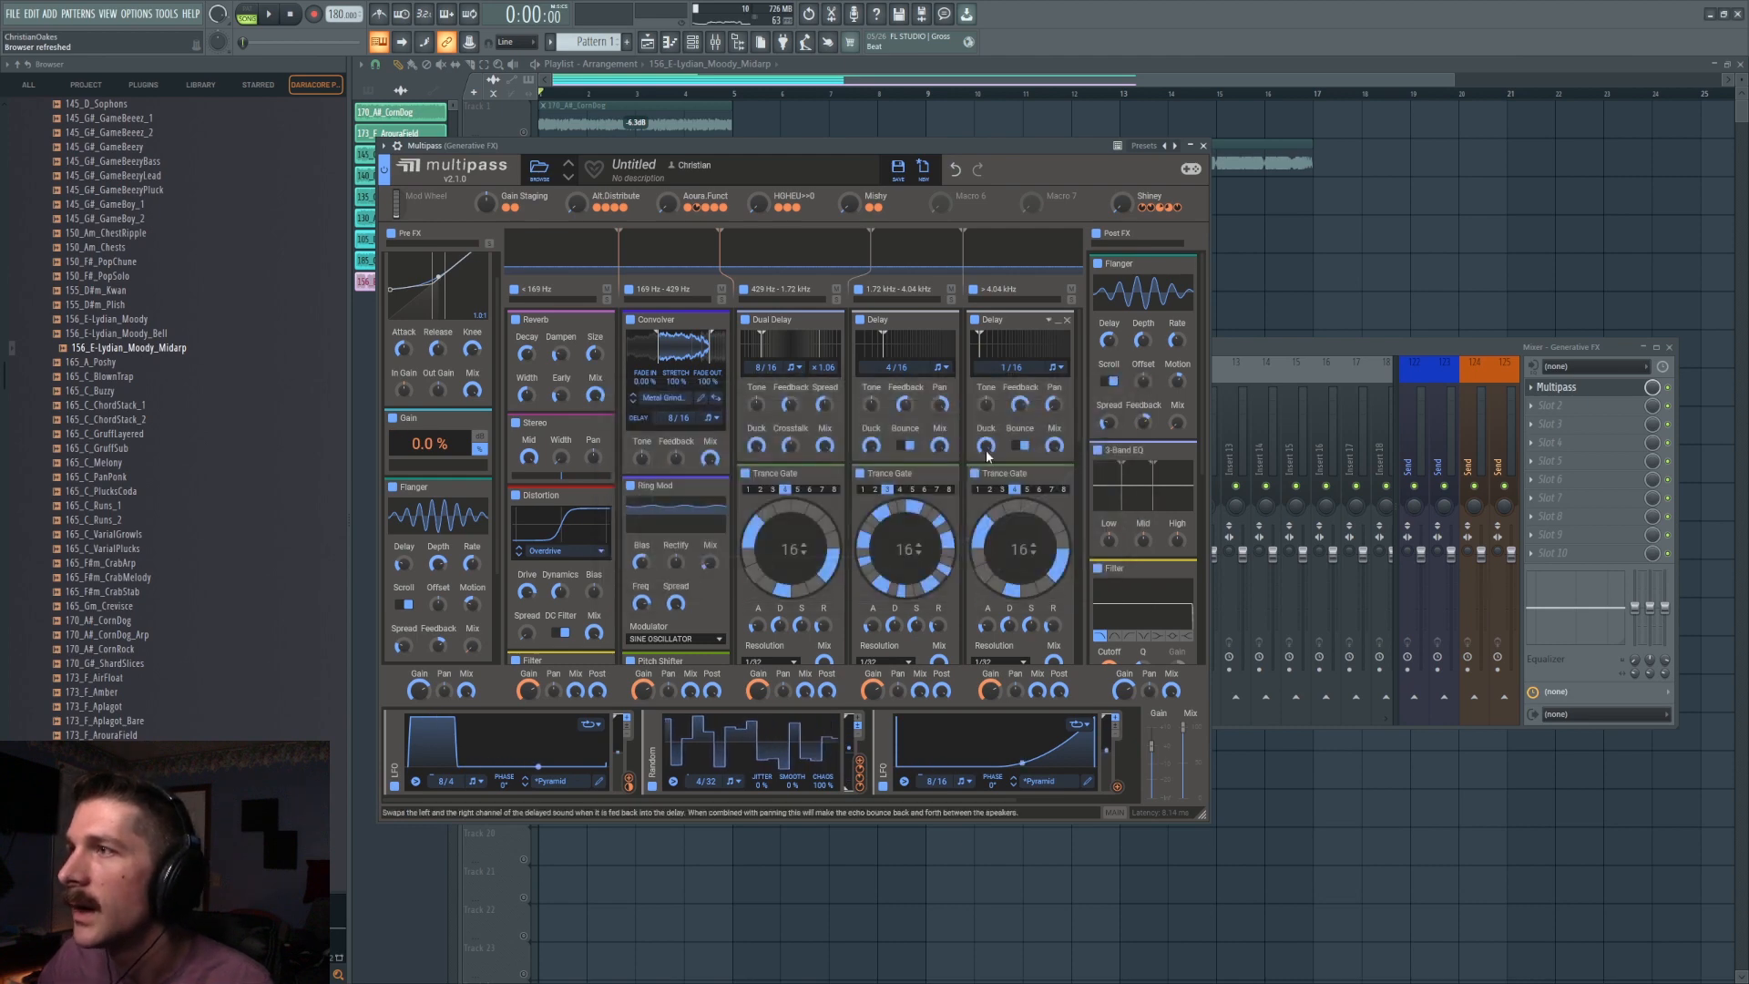
Add a Reverb below the Ring Mod in the 429 Hz–1.72 kHz band and audition Macro 6 on its Mix.
click(800, 535)
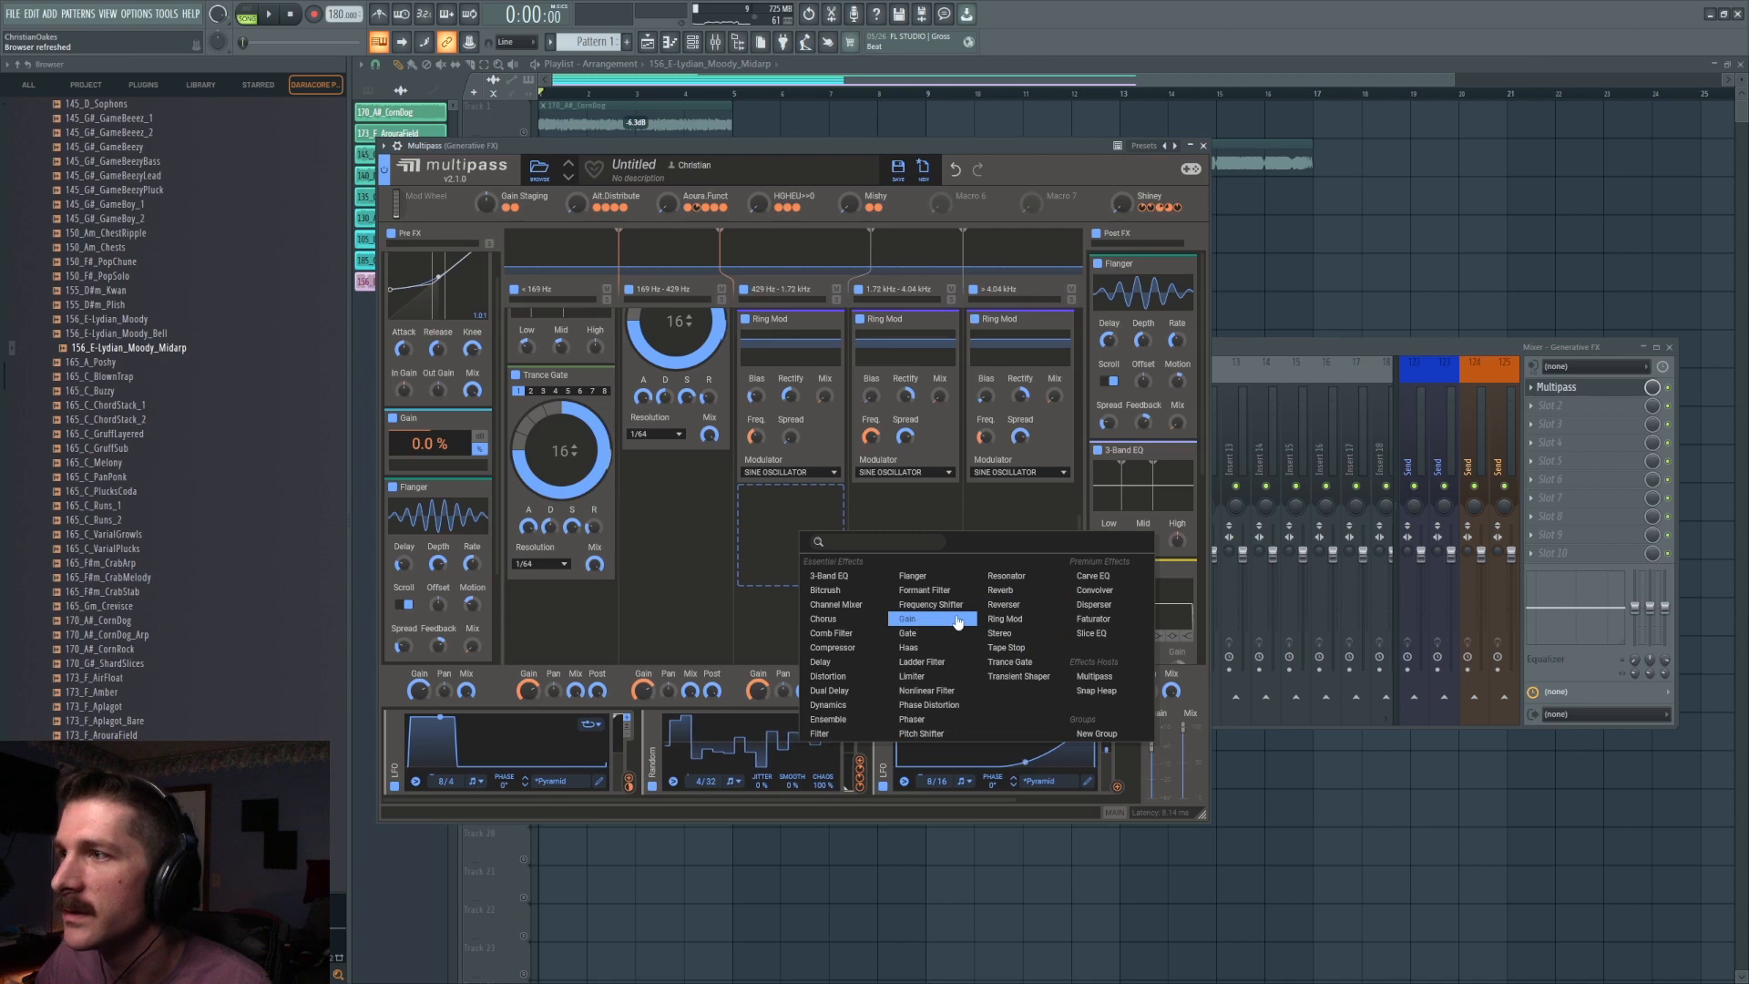
click(1002, 600)
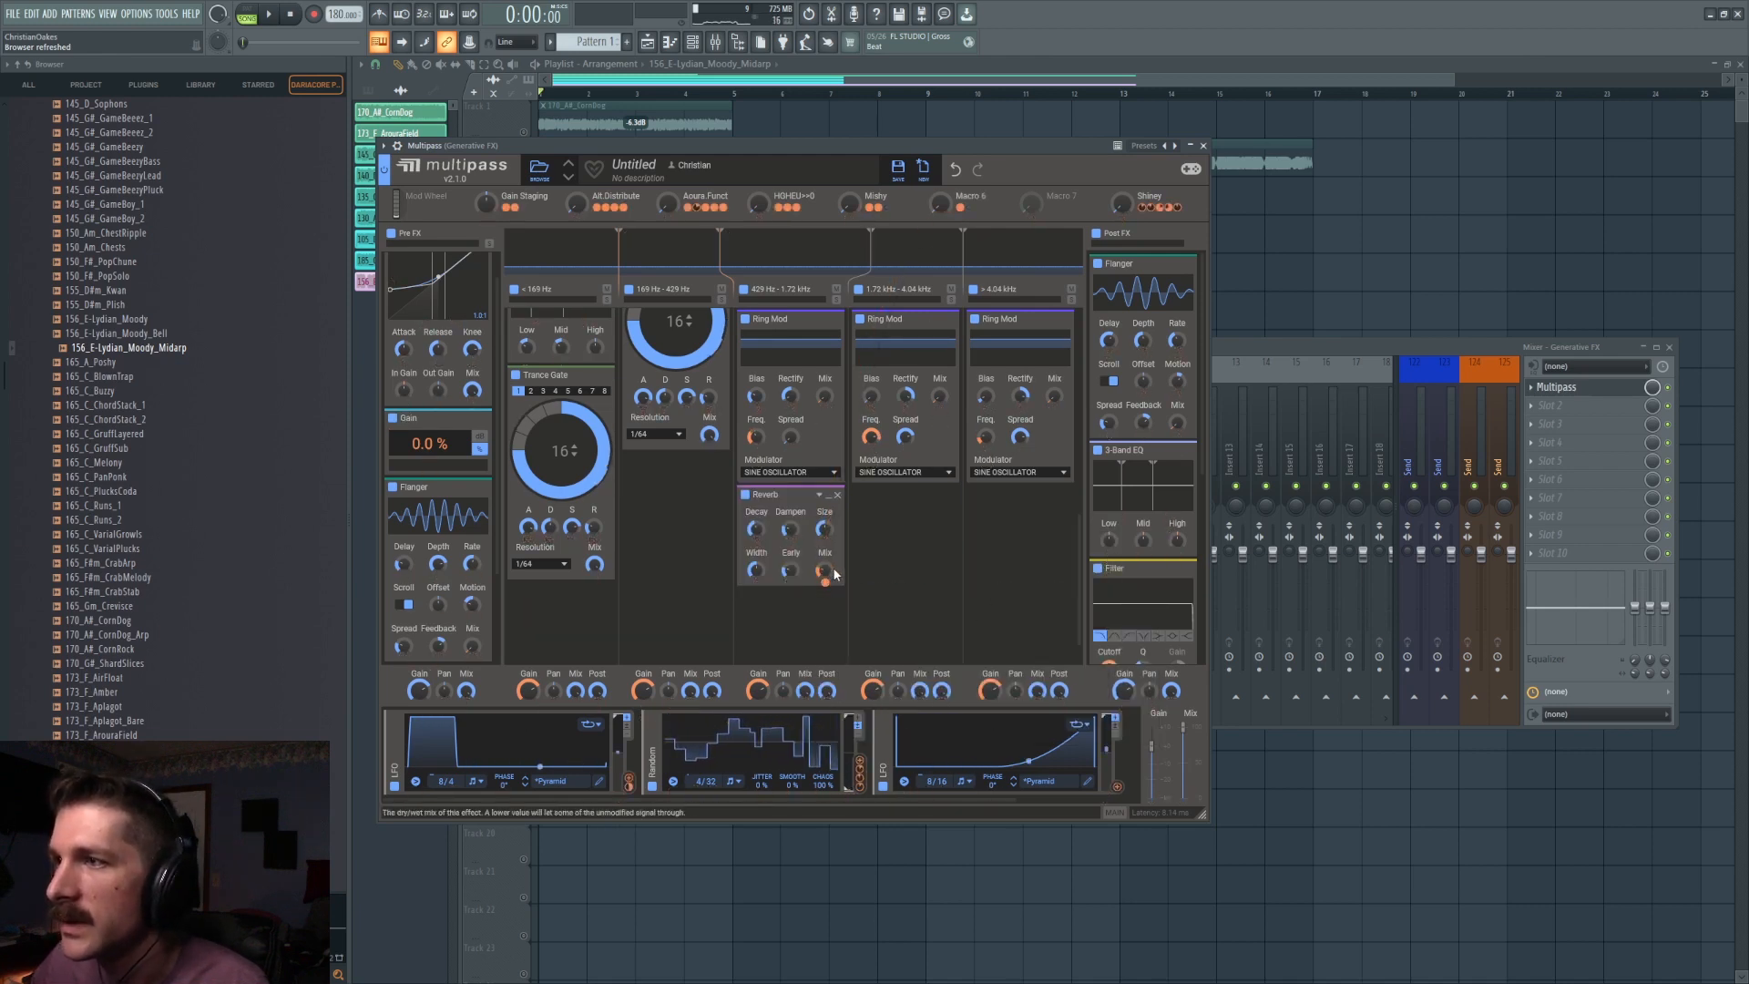
key(space)
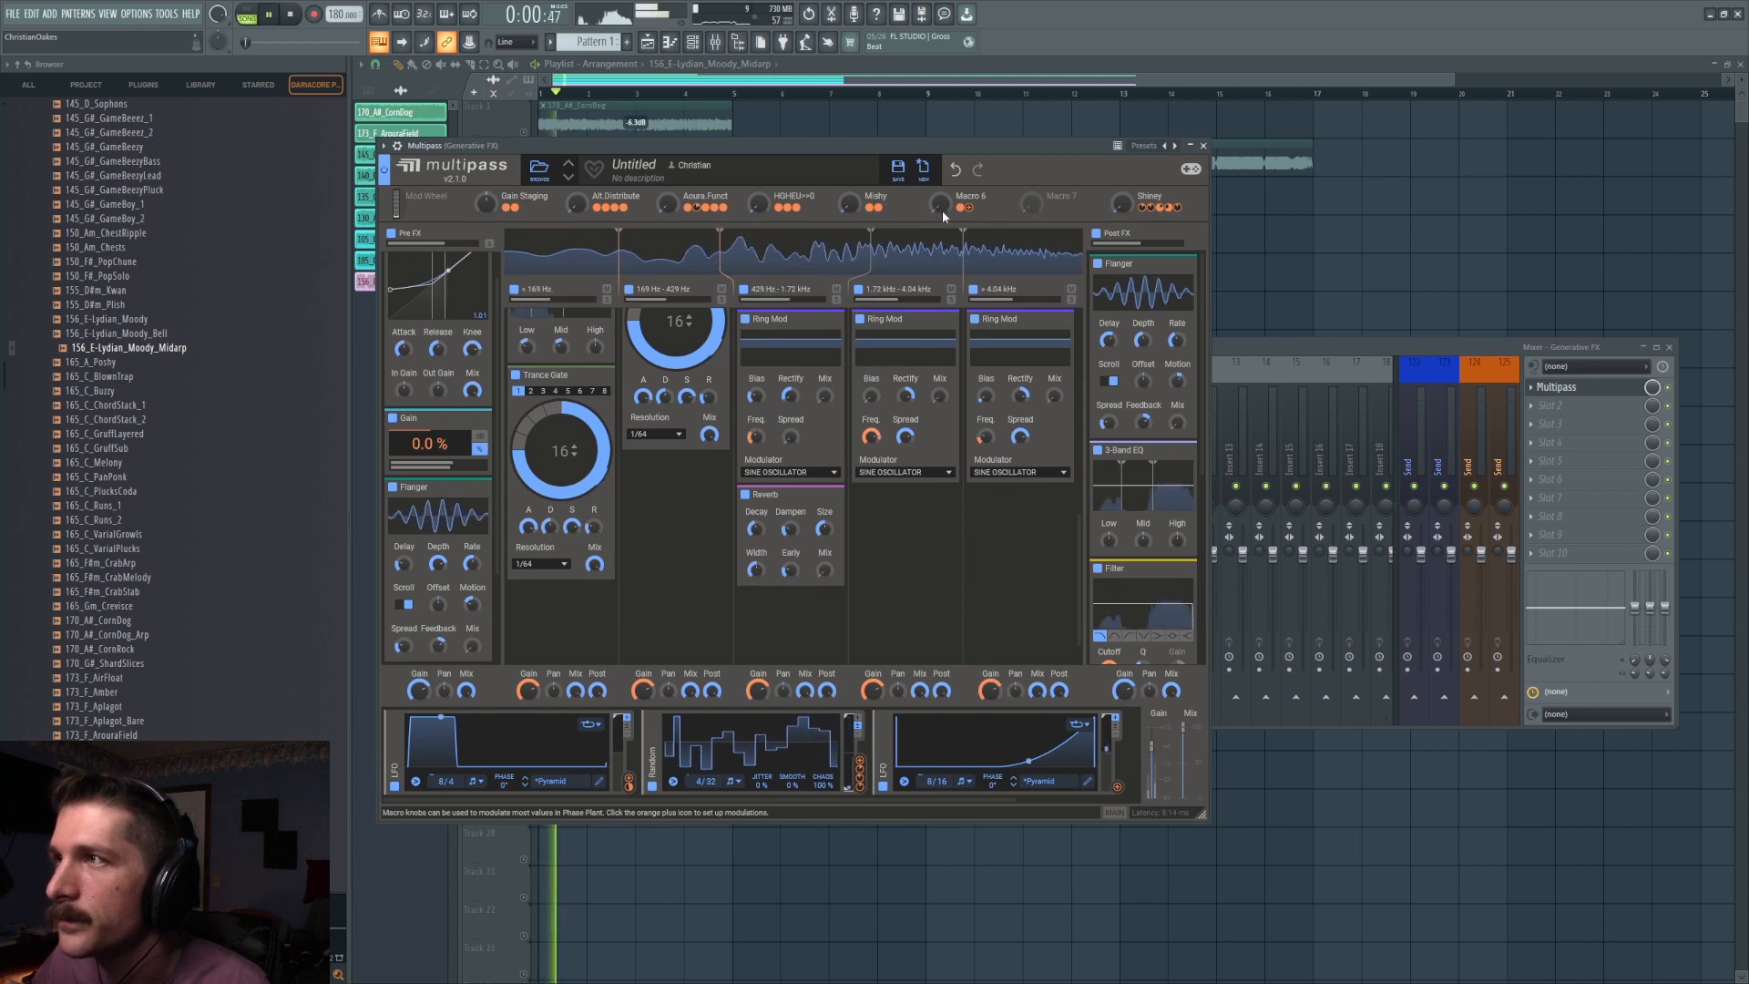
Modulate the Reverb's Mix with the new LFO and have Macro 6 control that modulation's depth, auditioning the loop.
drag(1117, 786, 825, 574)
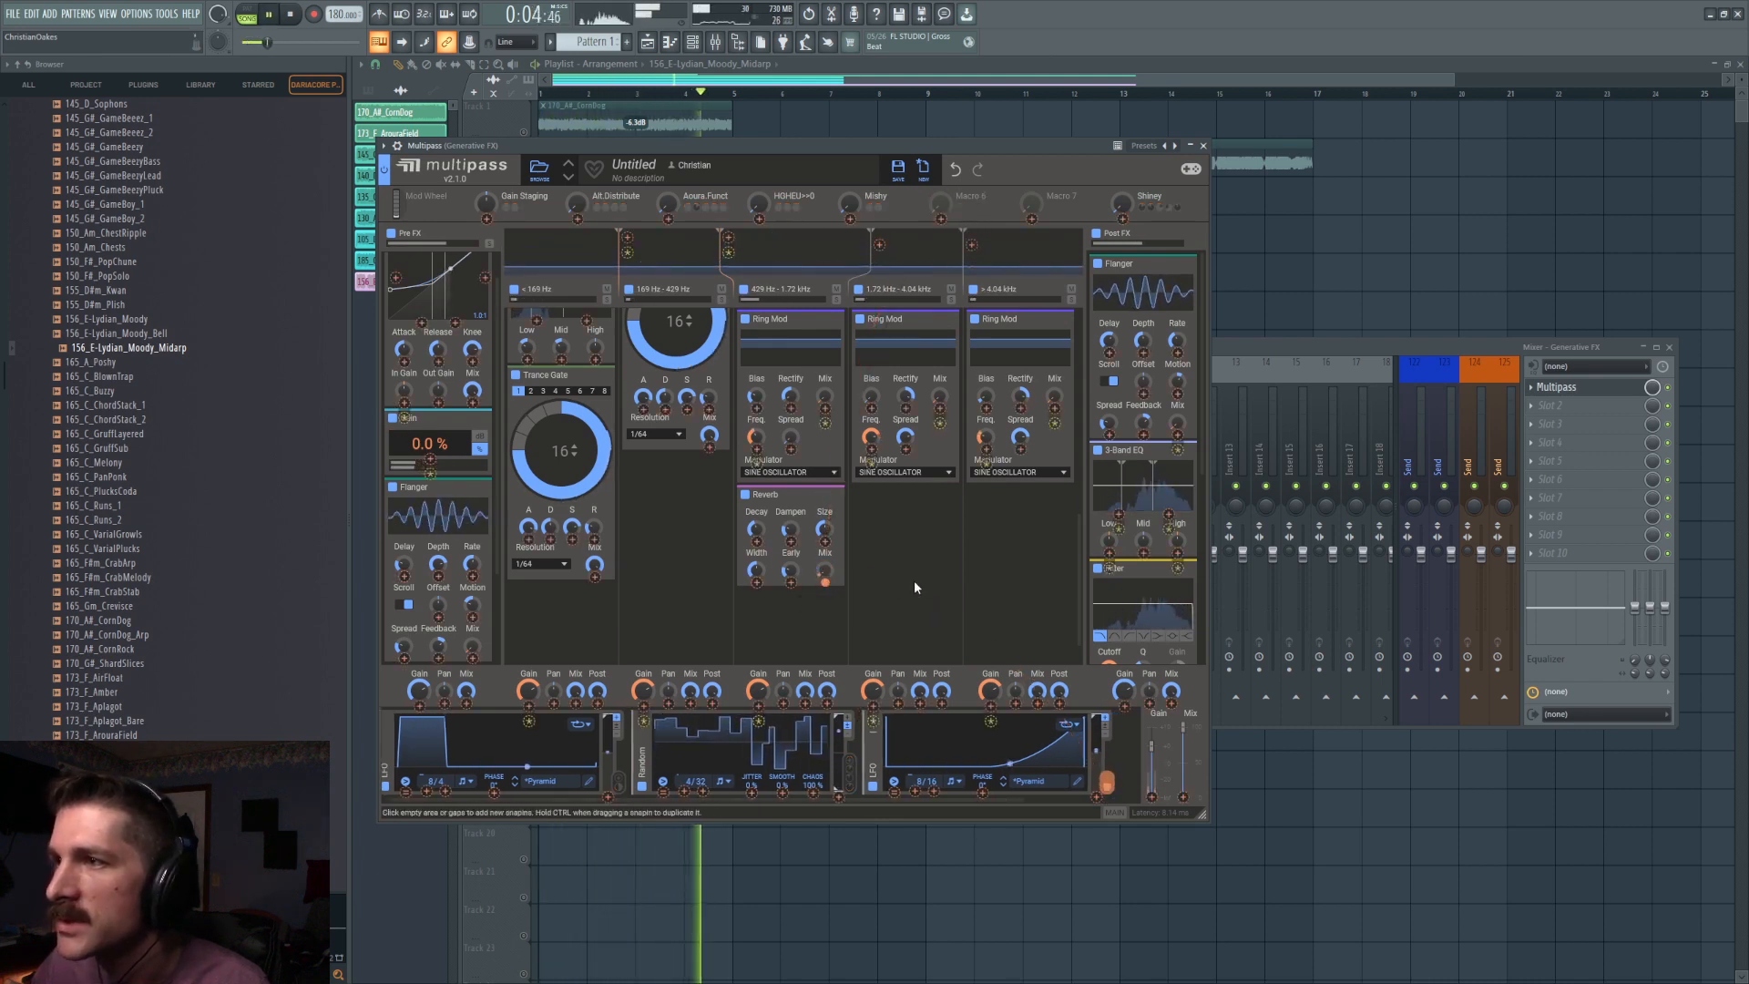
drag(962, 209, 837, 567)
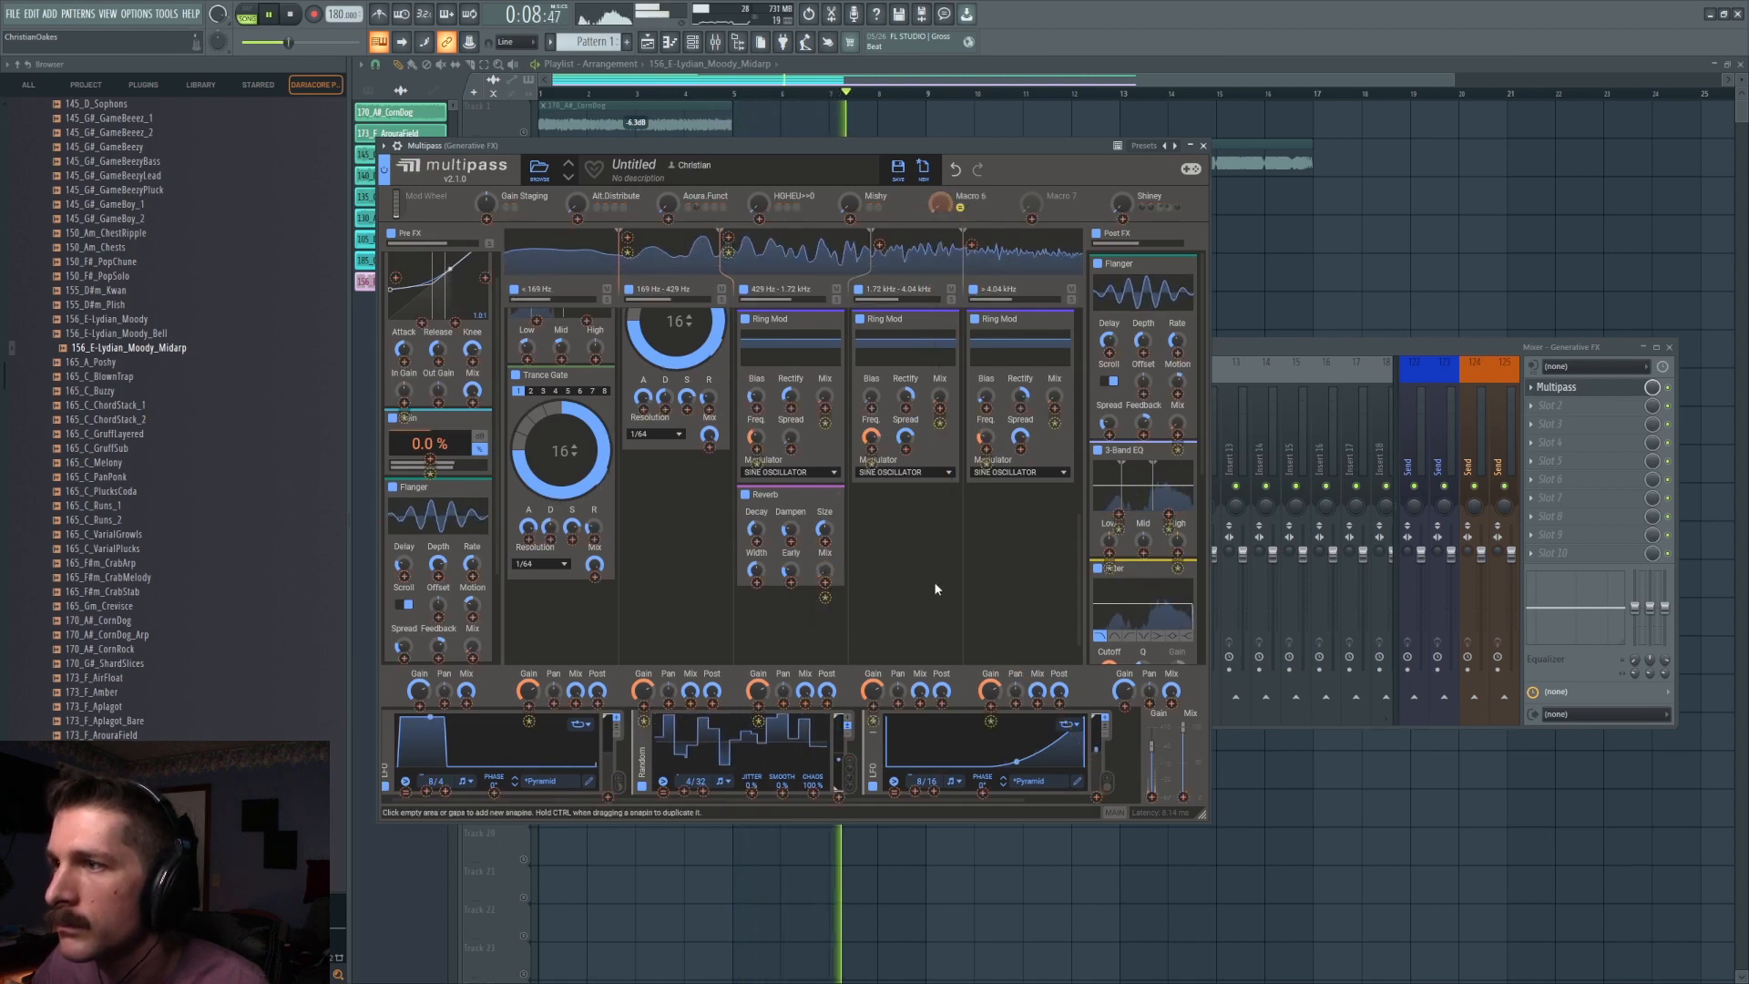
key(space)
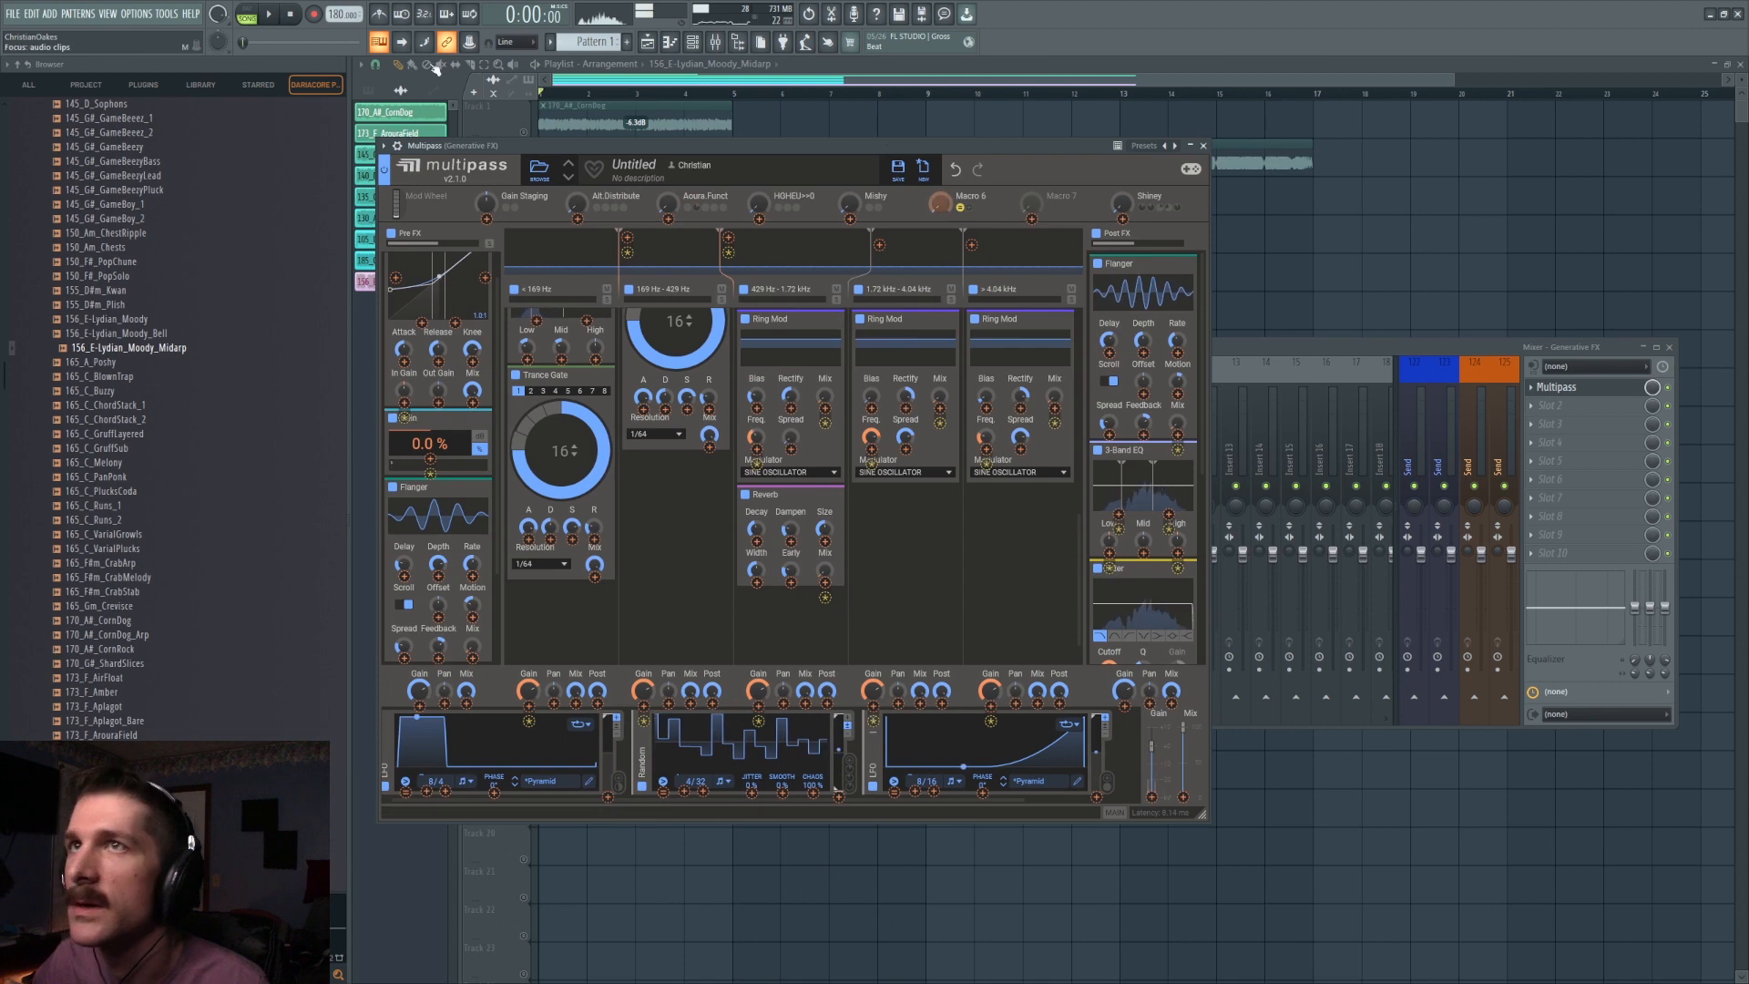
Move the Reverb to the start of Post FX, rename Macro 6 as Sweepy and audition it at maximum.
drag(787, 503, 1144, 273)
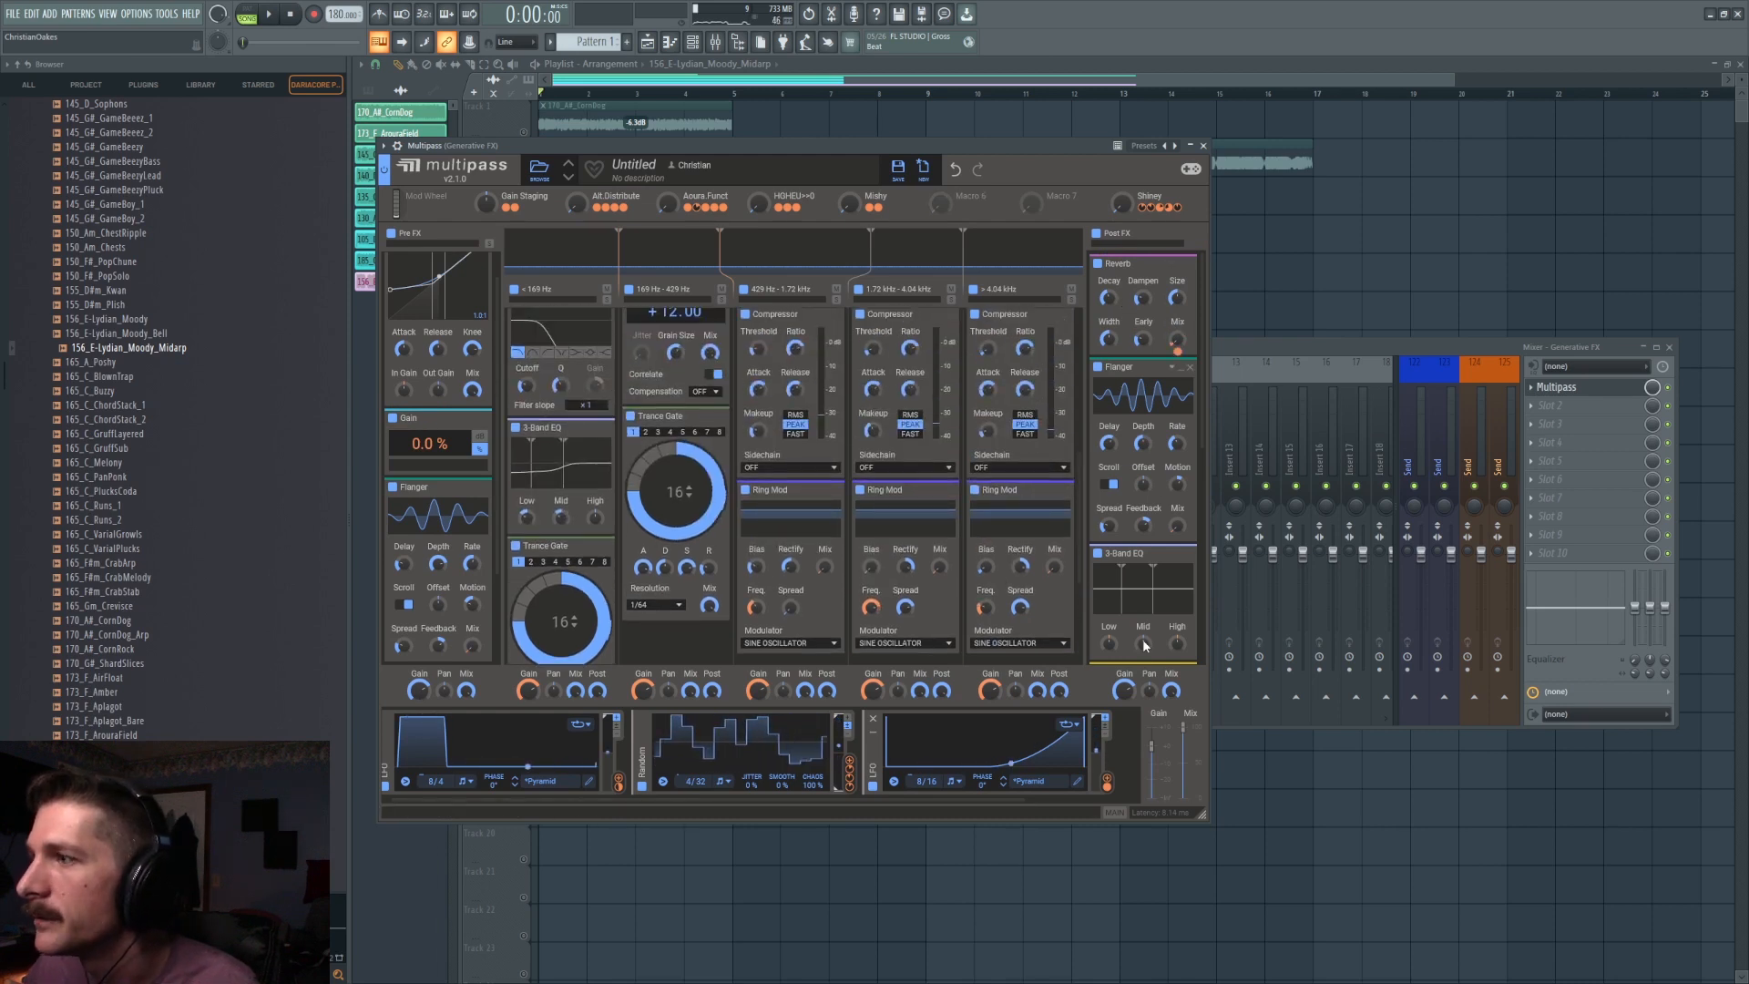
key(space)
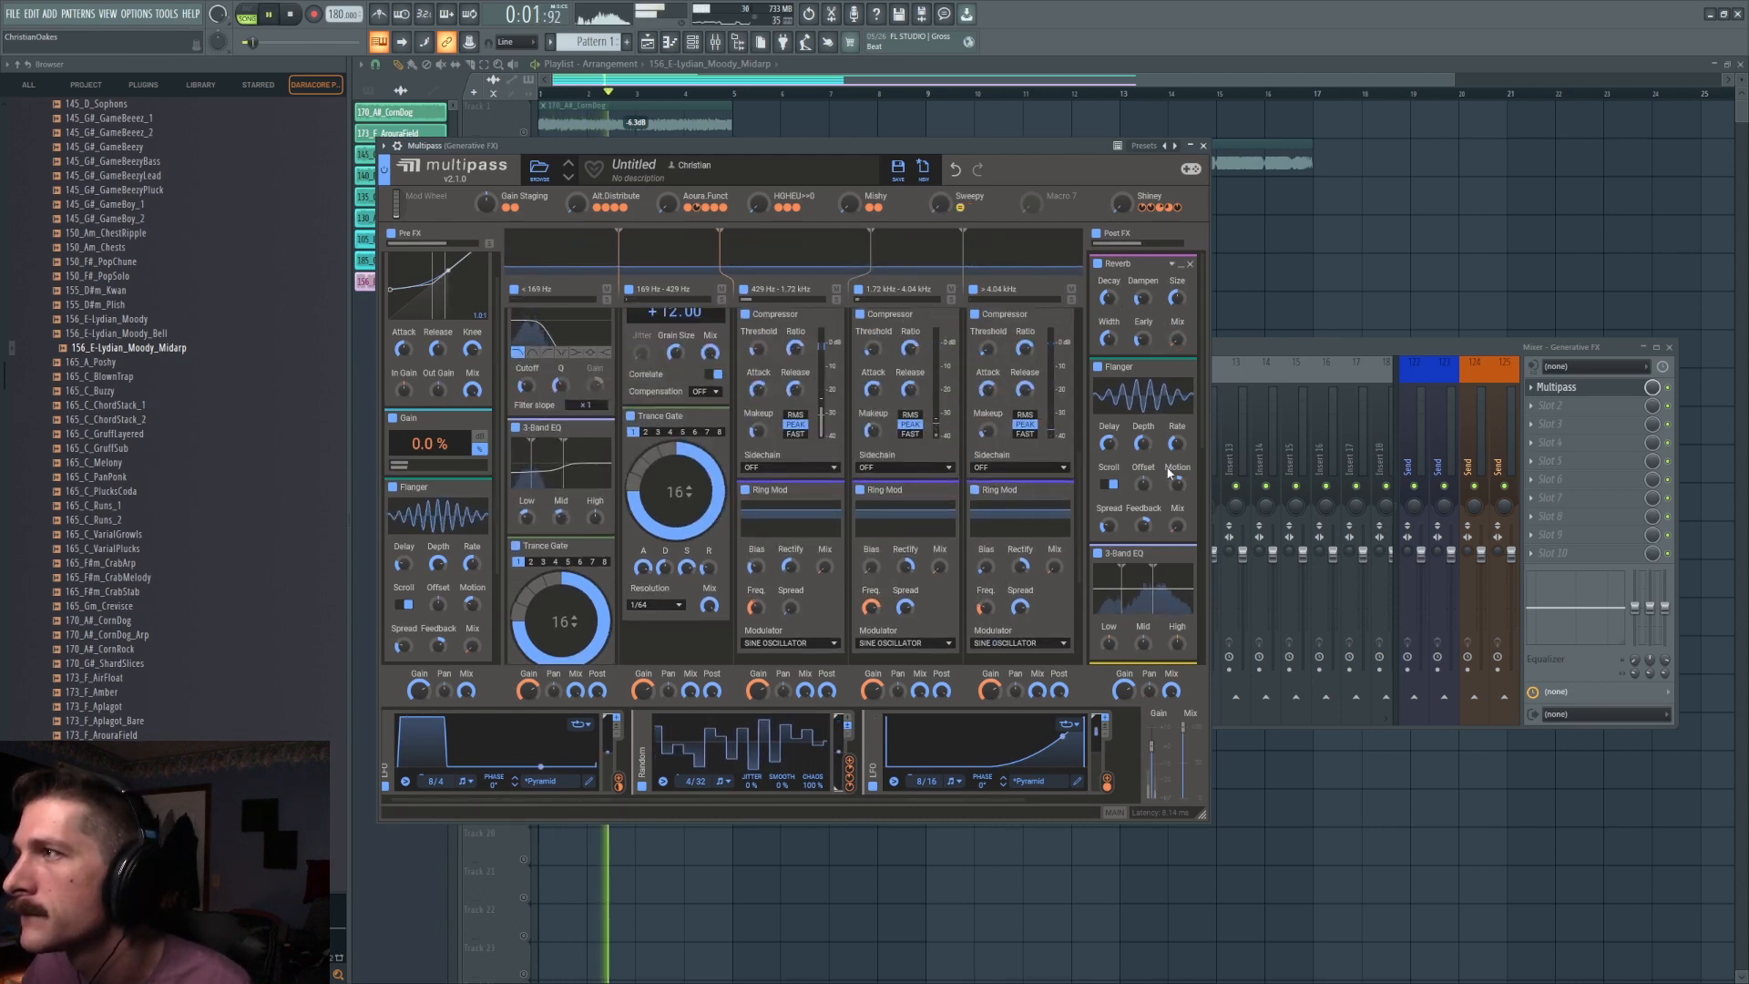
drag(939, 202, 941, 173)
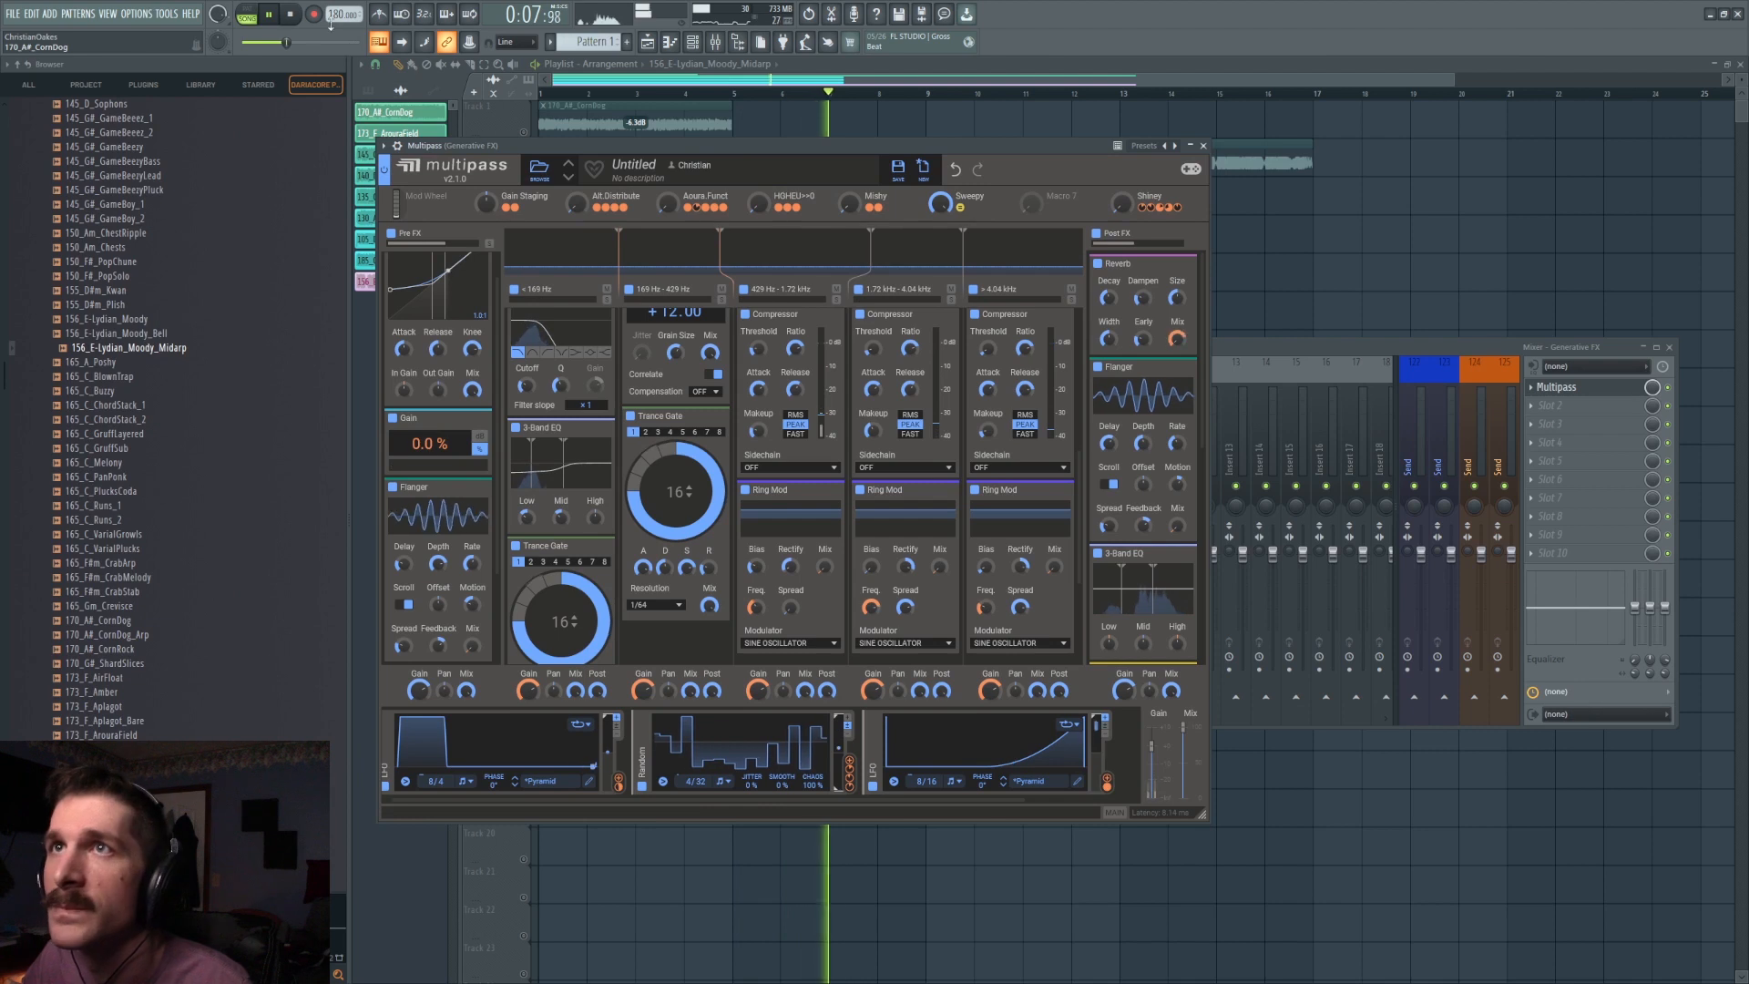
click(291, 15)
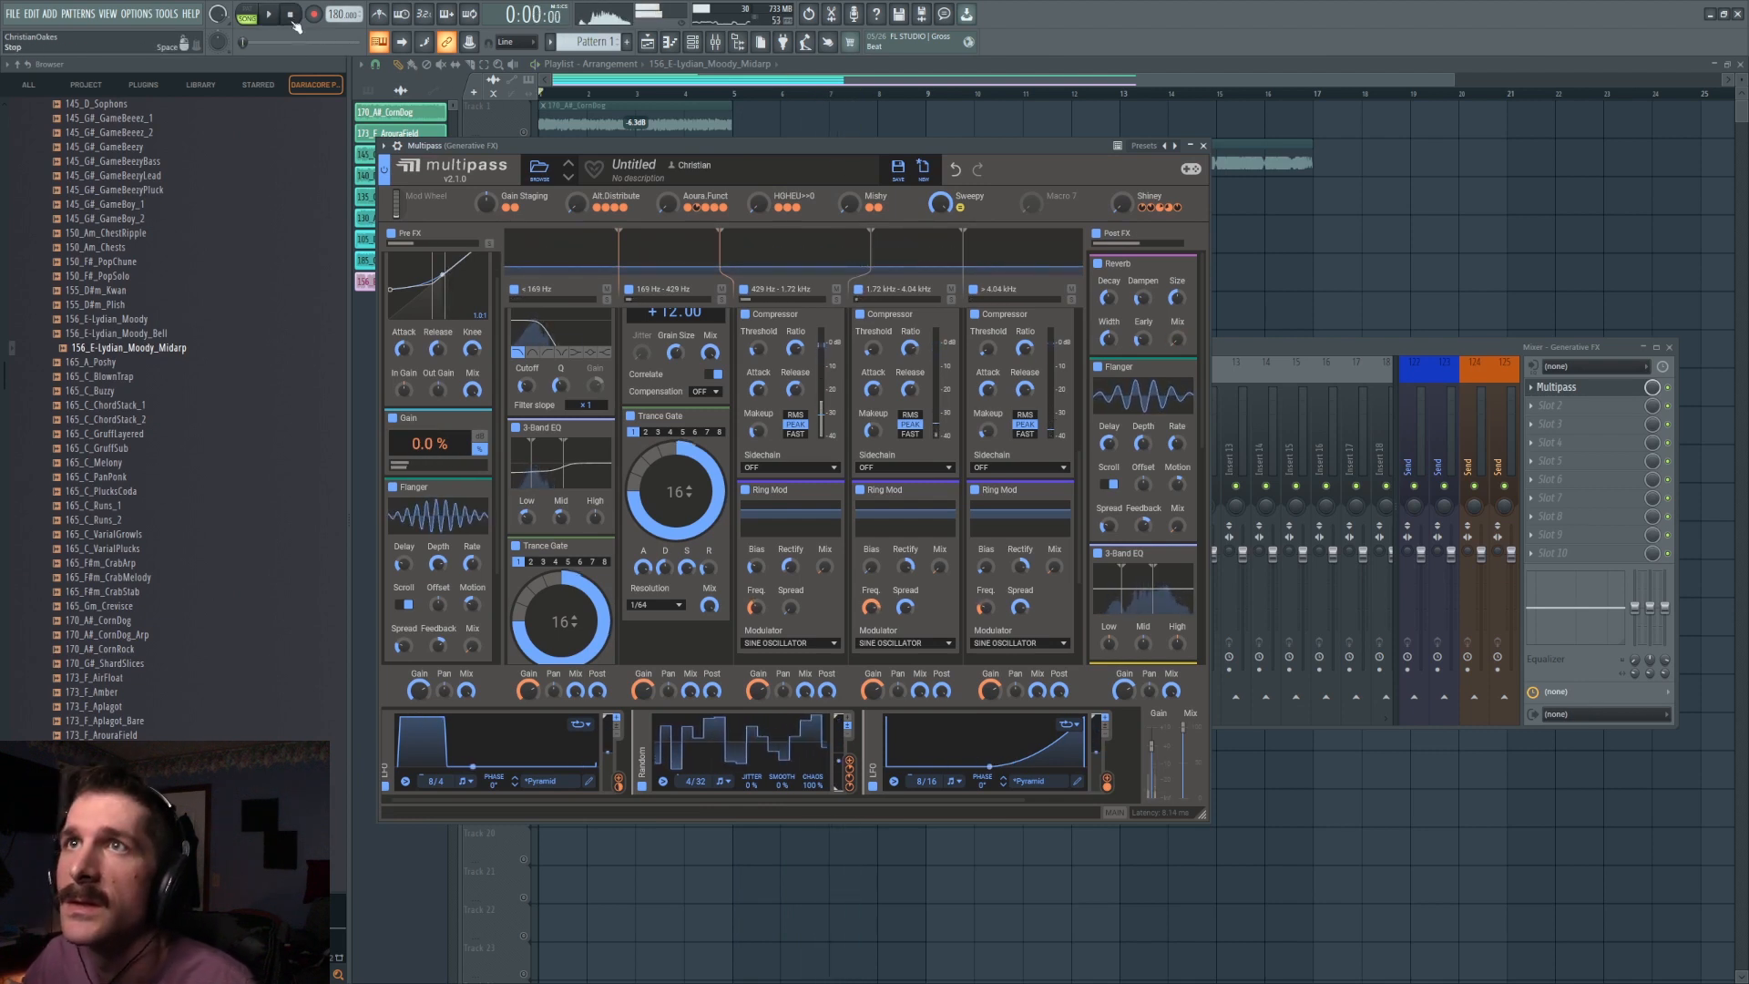
Insert a Frequency Shifter between the Post FX Reverb and Flanger, modulated by Random with Sweepy controlling the depth.
click(1144, 360)
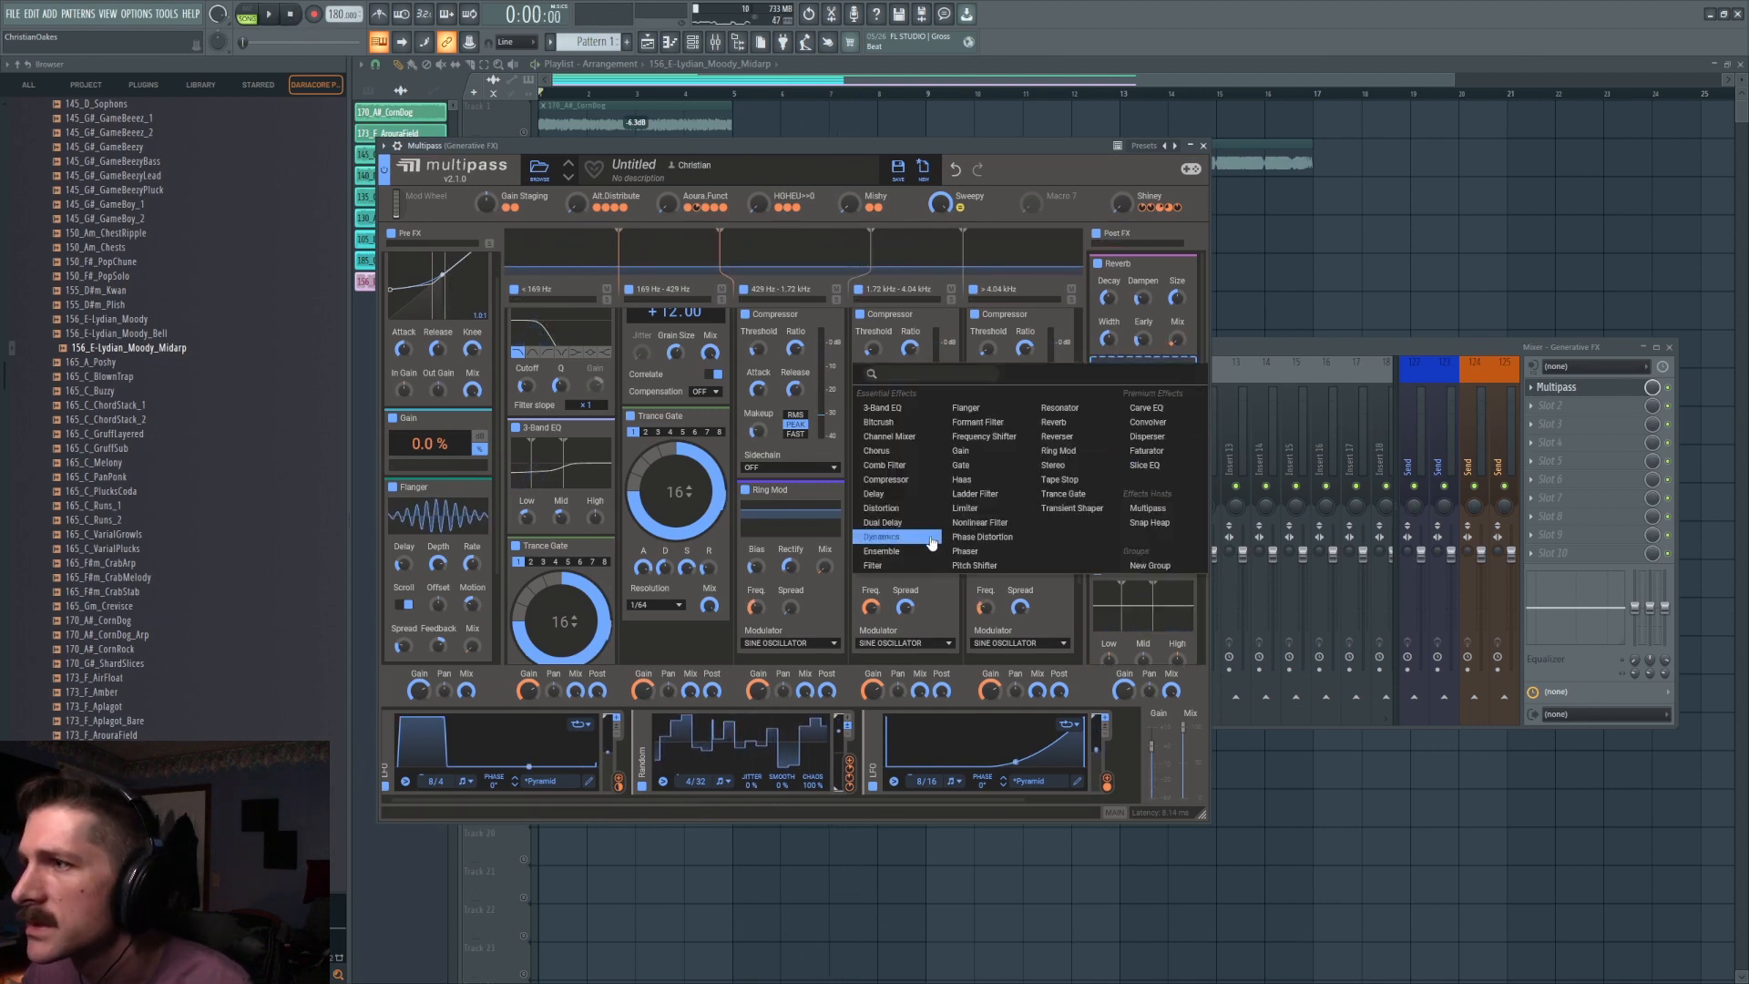
click(997, 439)
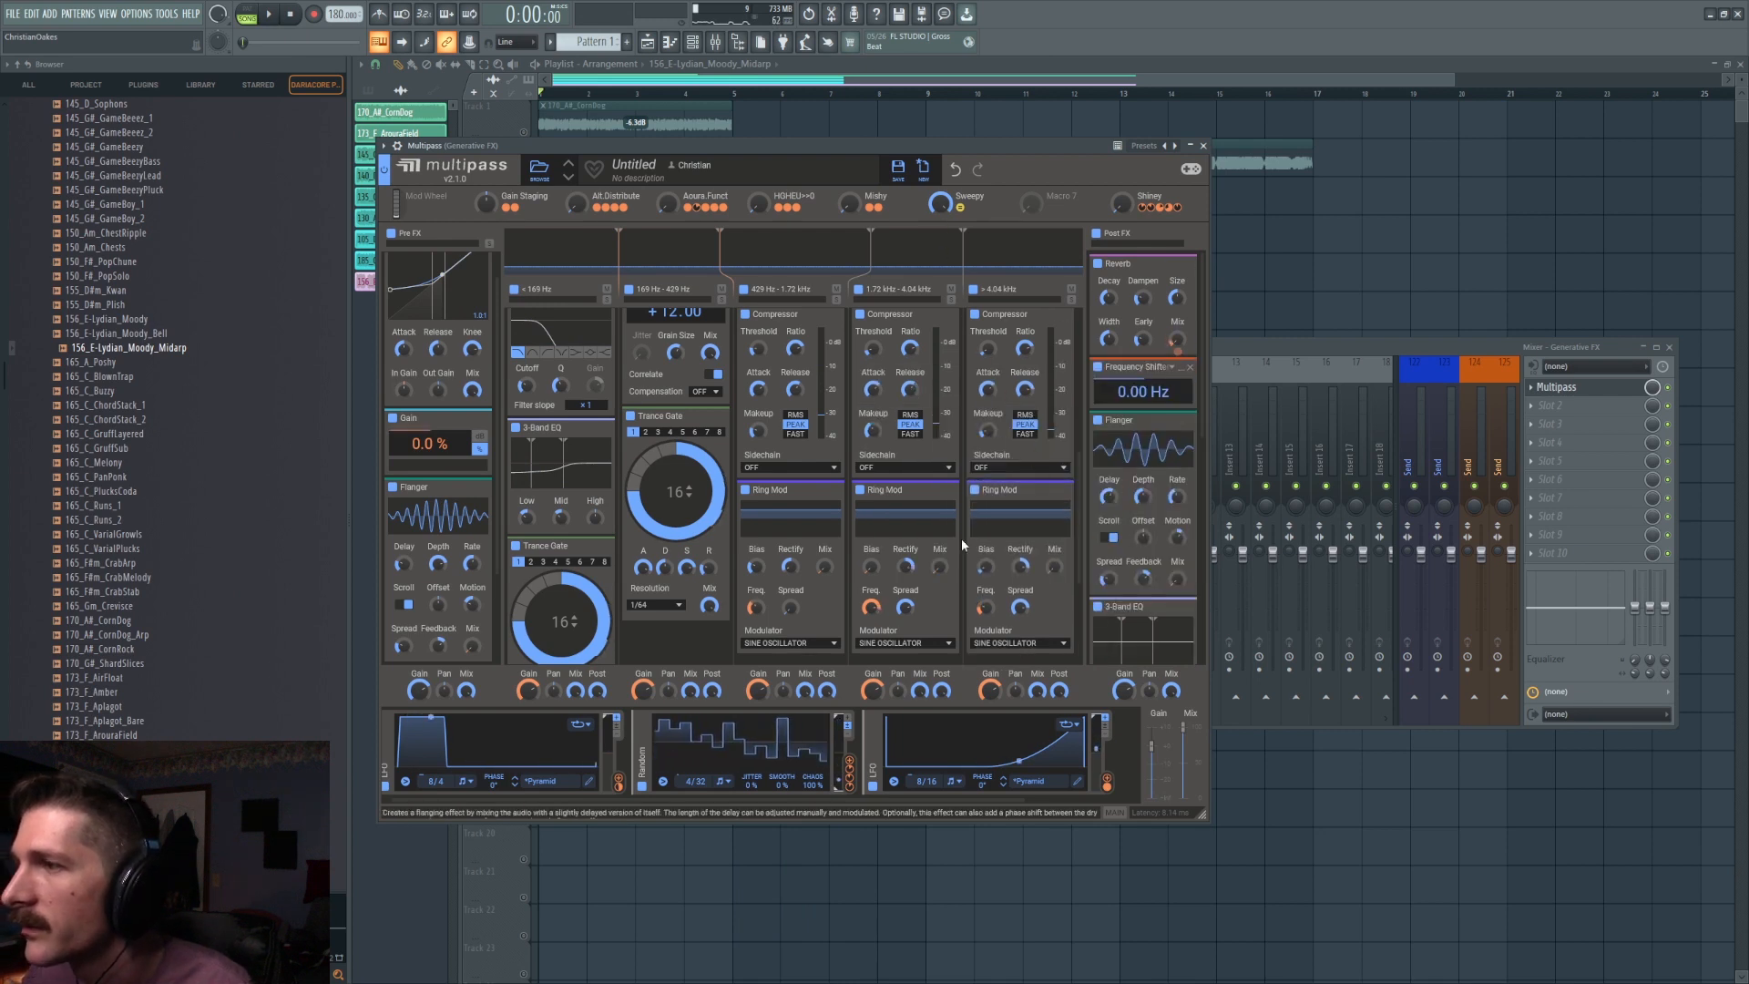
drag(852, 765, 1142, 407)
click(1128, 736)
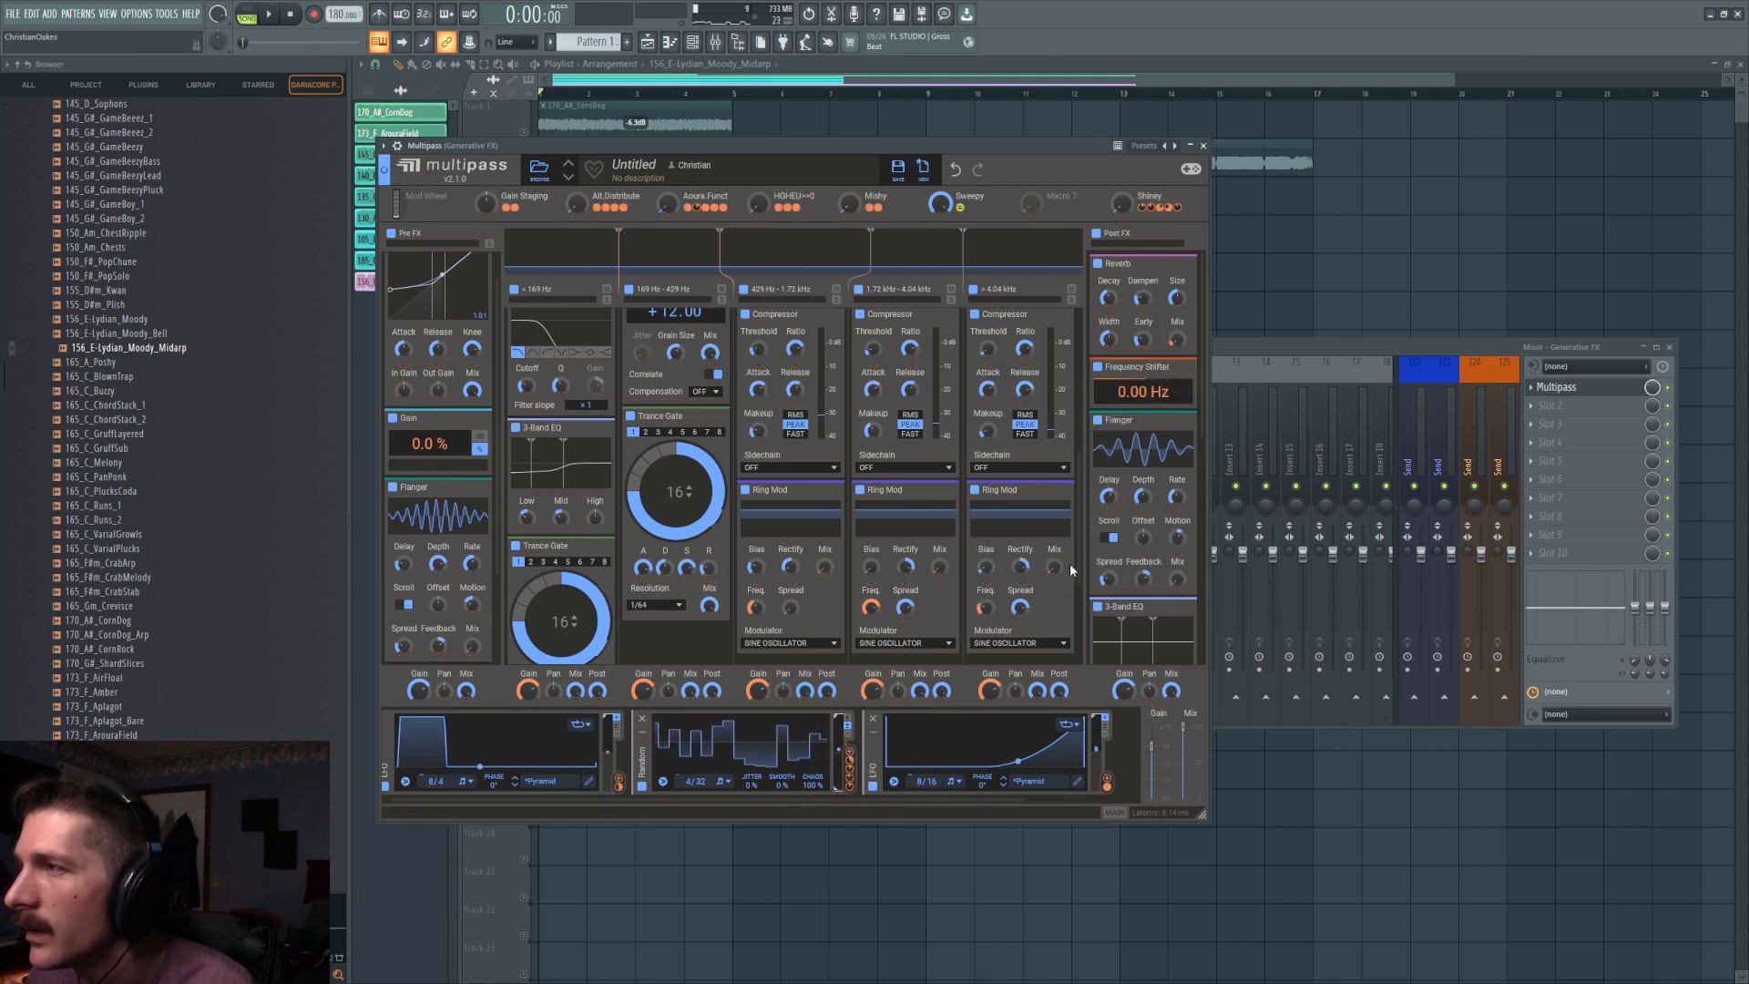
drag(849, 763, 1145, 428)
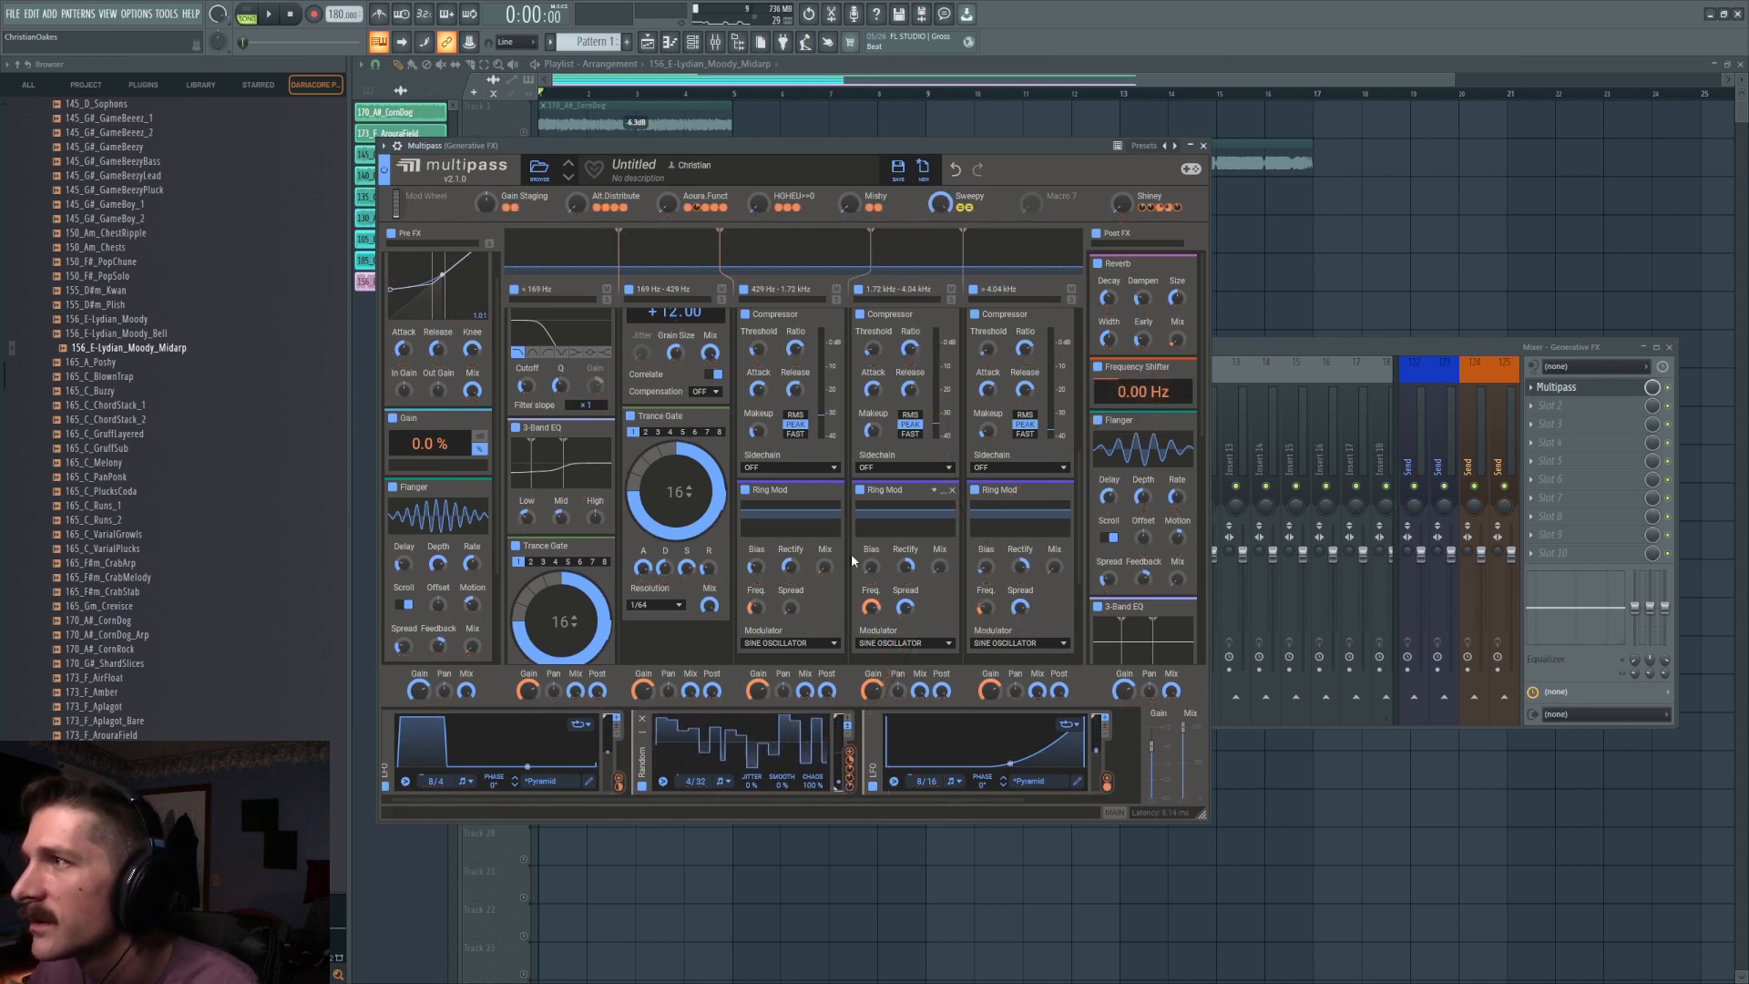
Adjust the Random modulation depth on the Frequency Shifter and set Random's rate to 2/32 while auditioning with Sweepy at 100 %.
key(space)
mouse_move(948, 198)
mouse_down()
mouse_move(947, 146)
mouse_move(948, 208)
mouse_up()
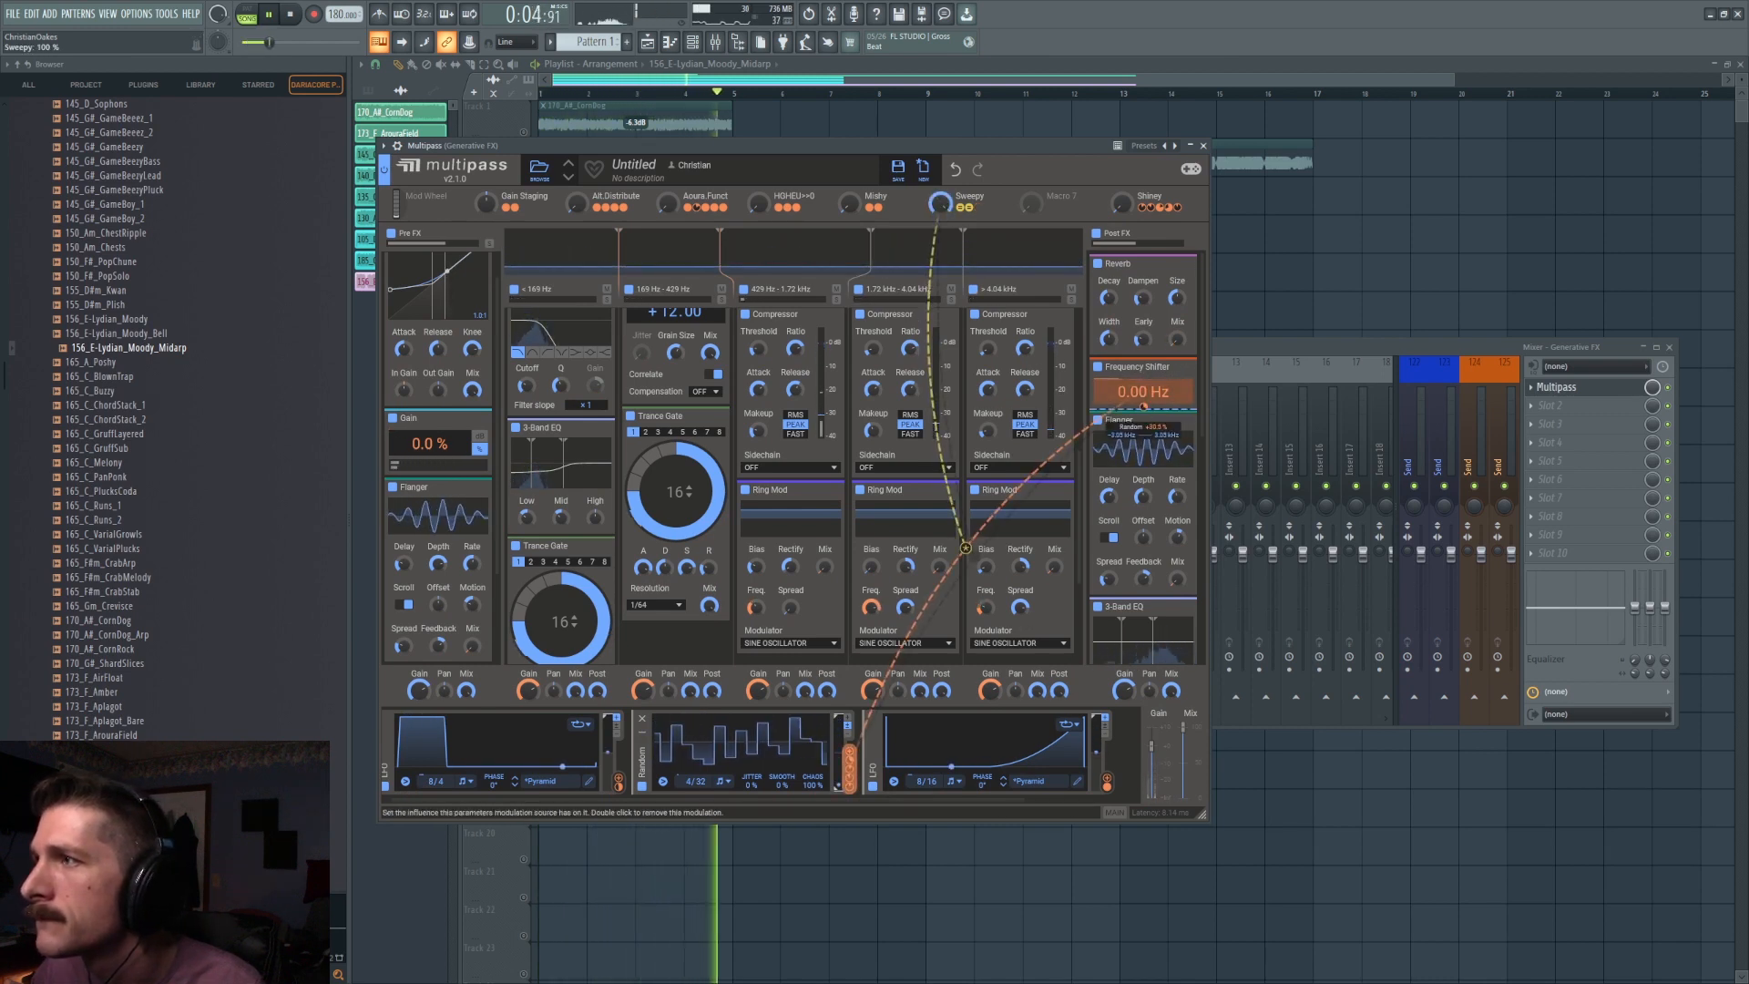
drag(1143, 409, 1143, 417)
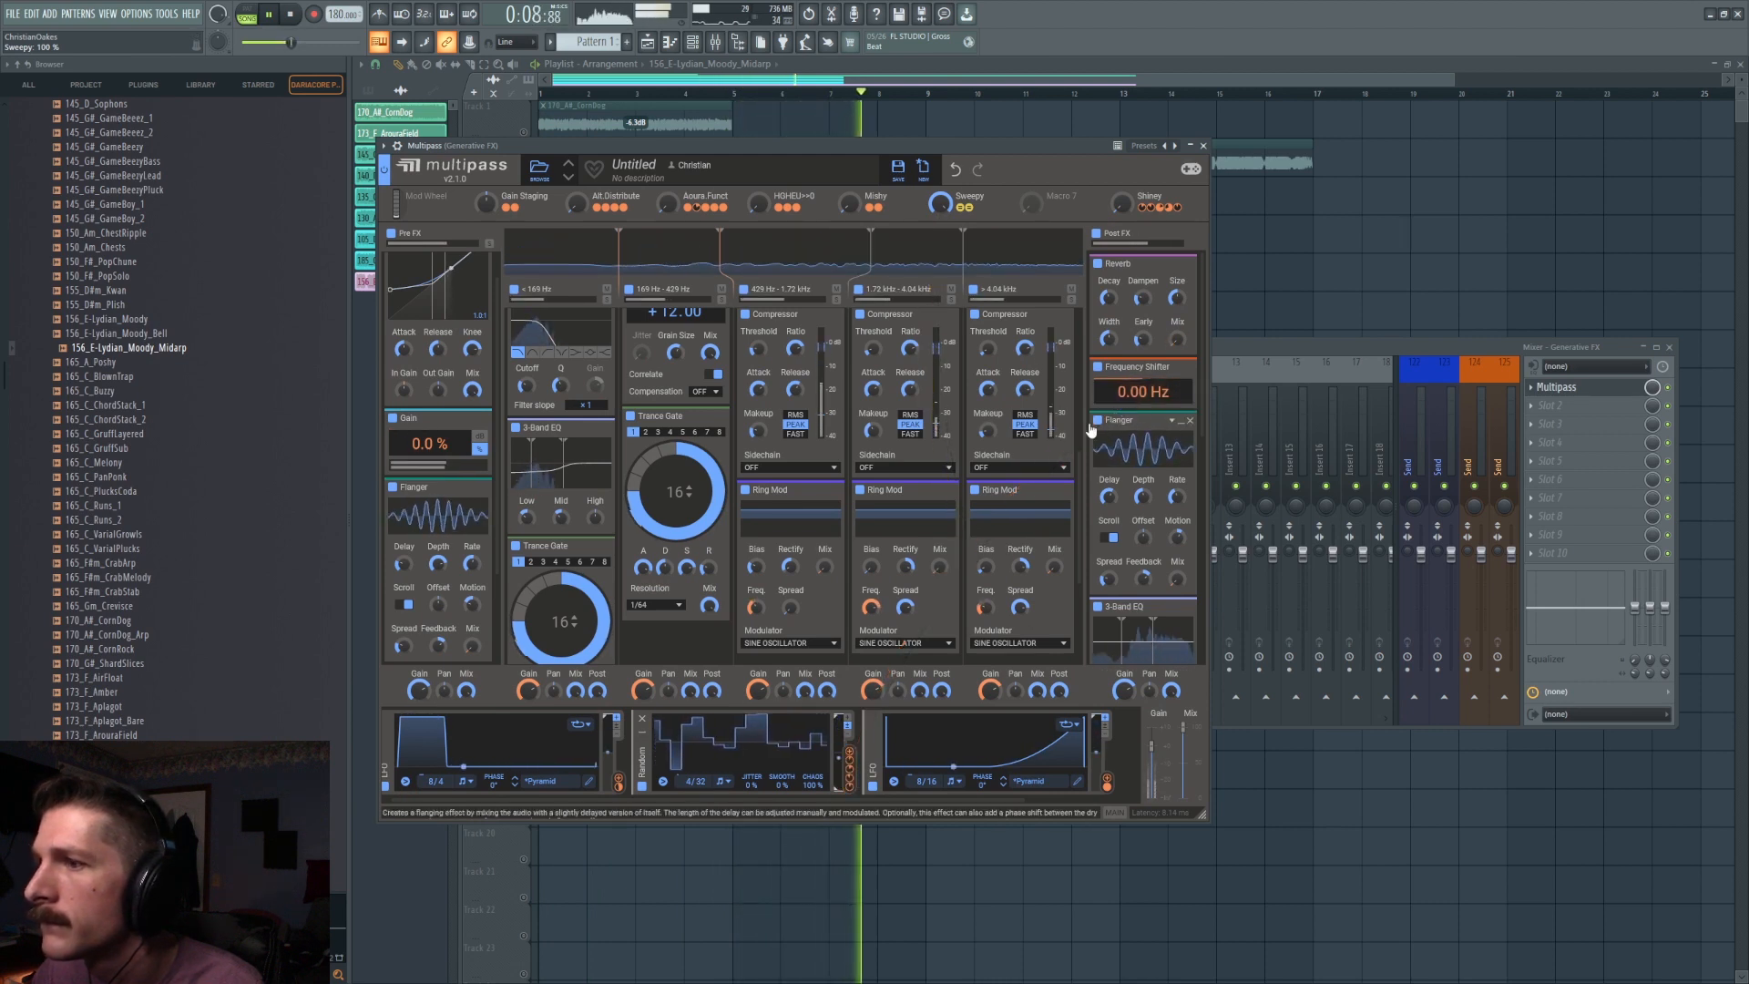
scroll(687, 784, down, 2)
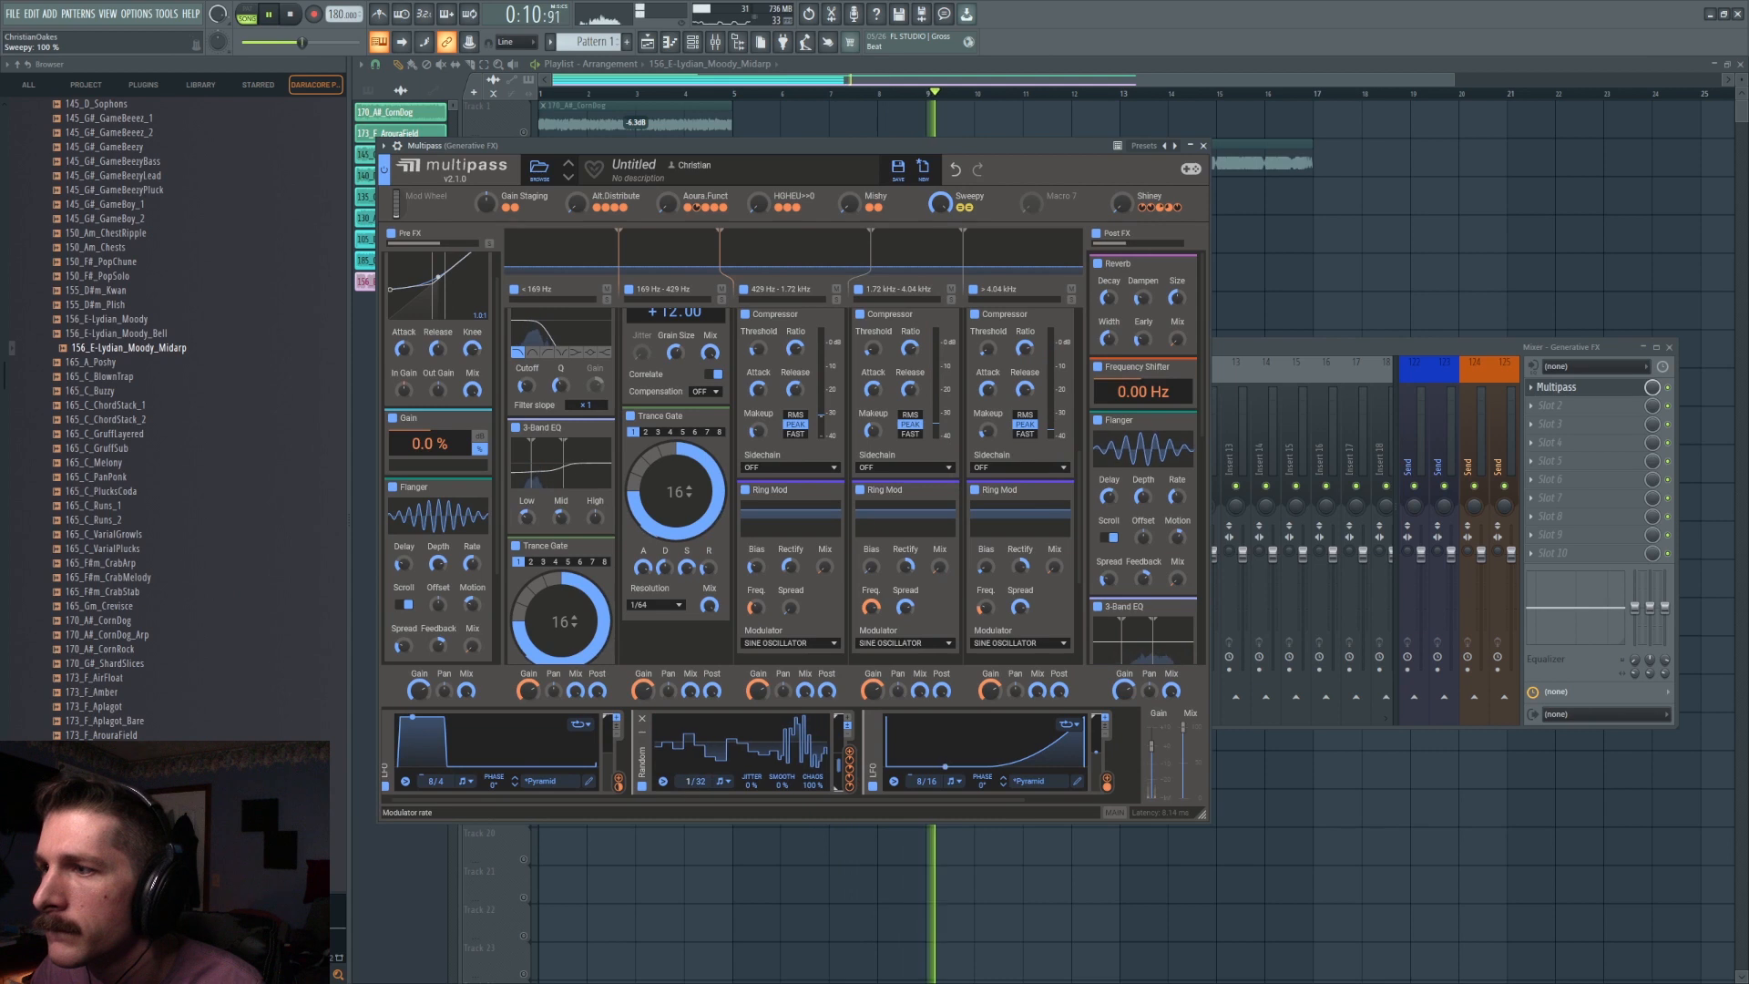
key(space)
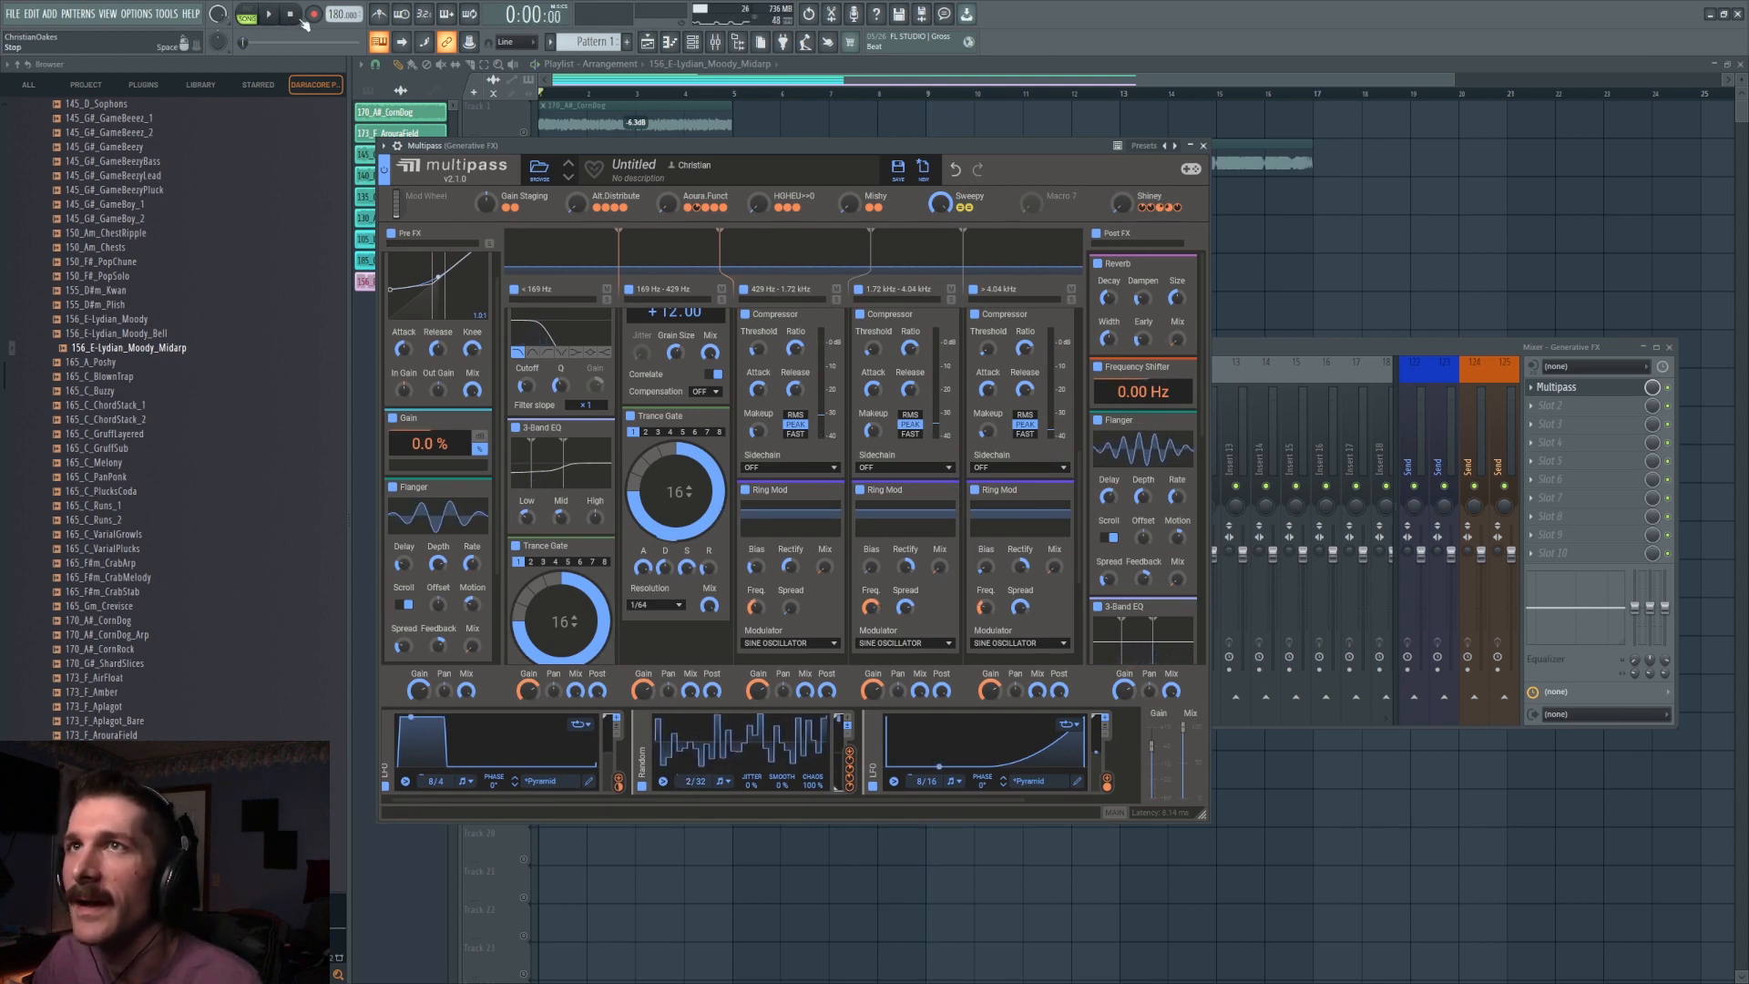
Bypass the Post FX Reverb and audition the loop without it.
click(1097, 263)
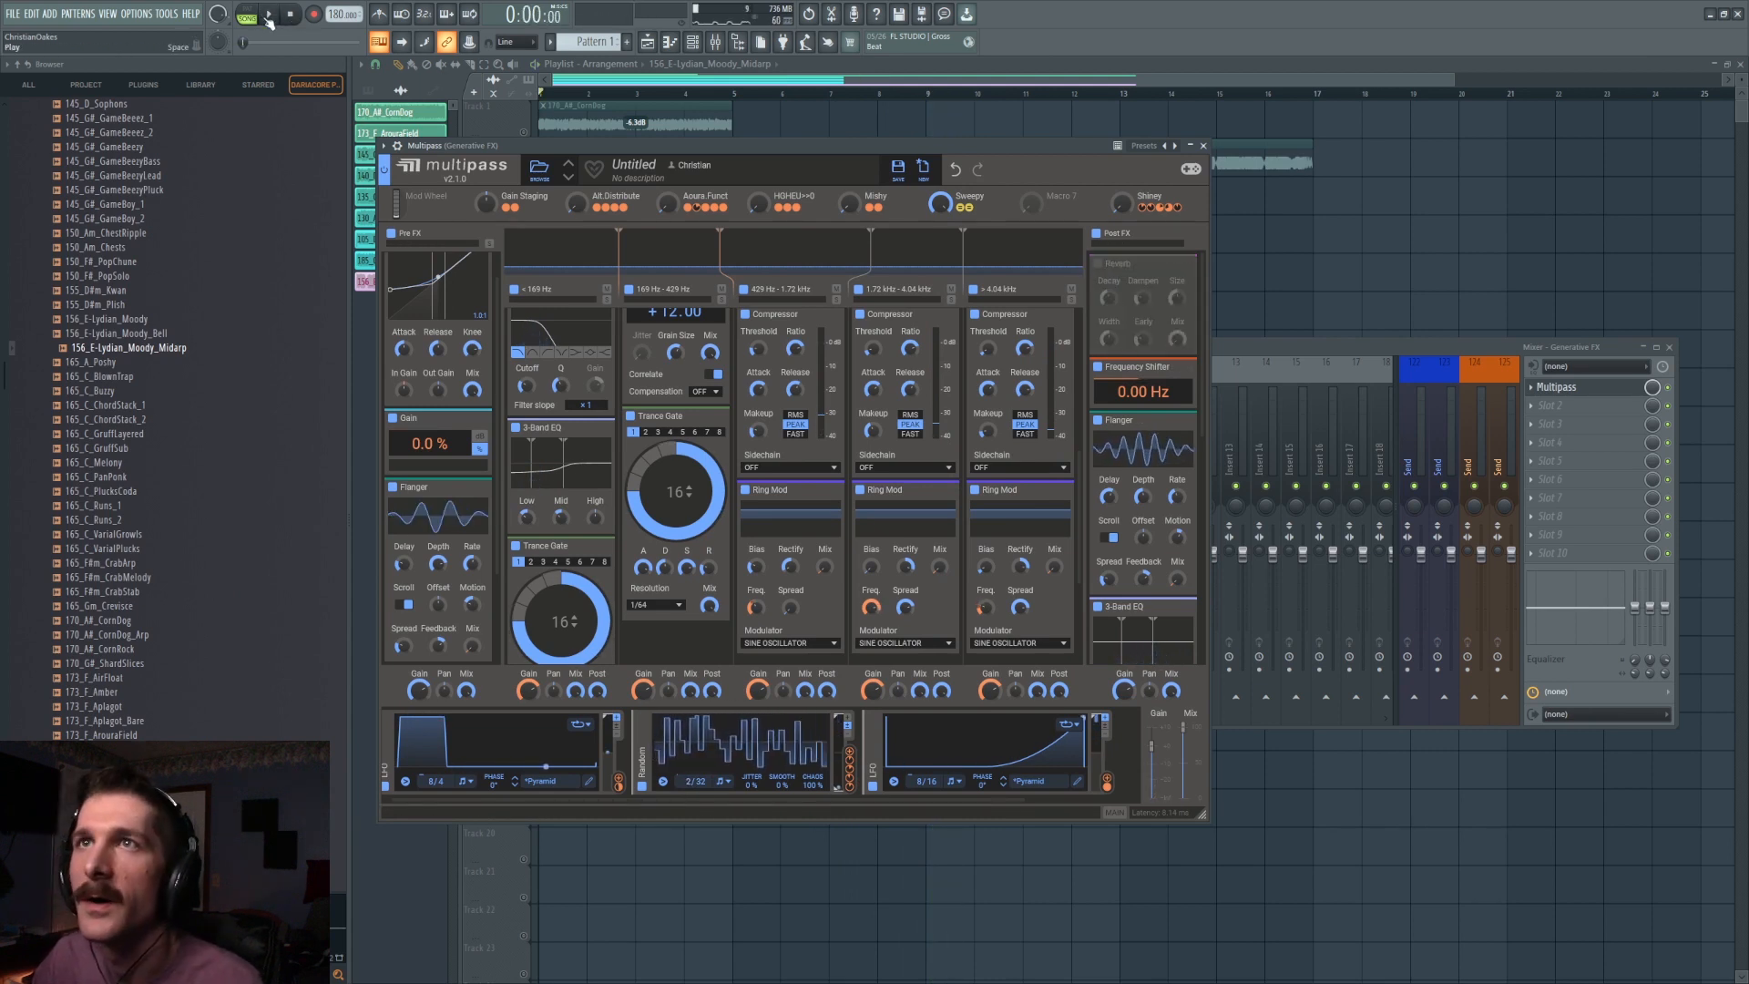
click(268, 19)
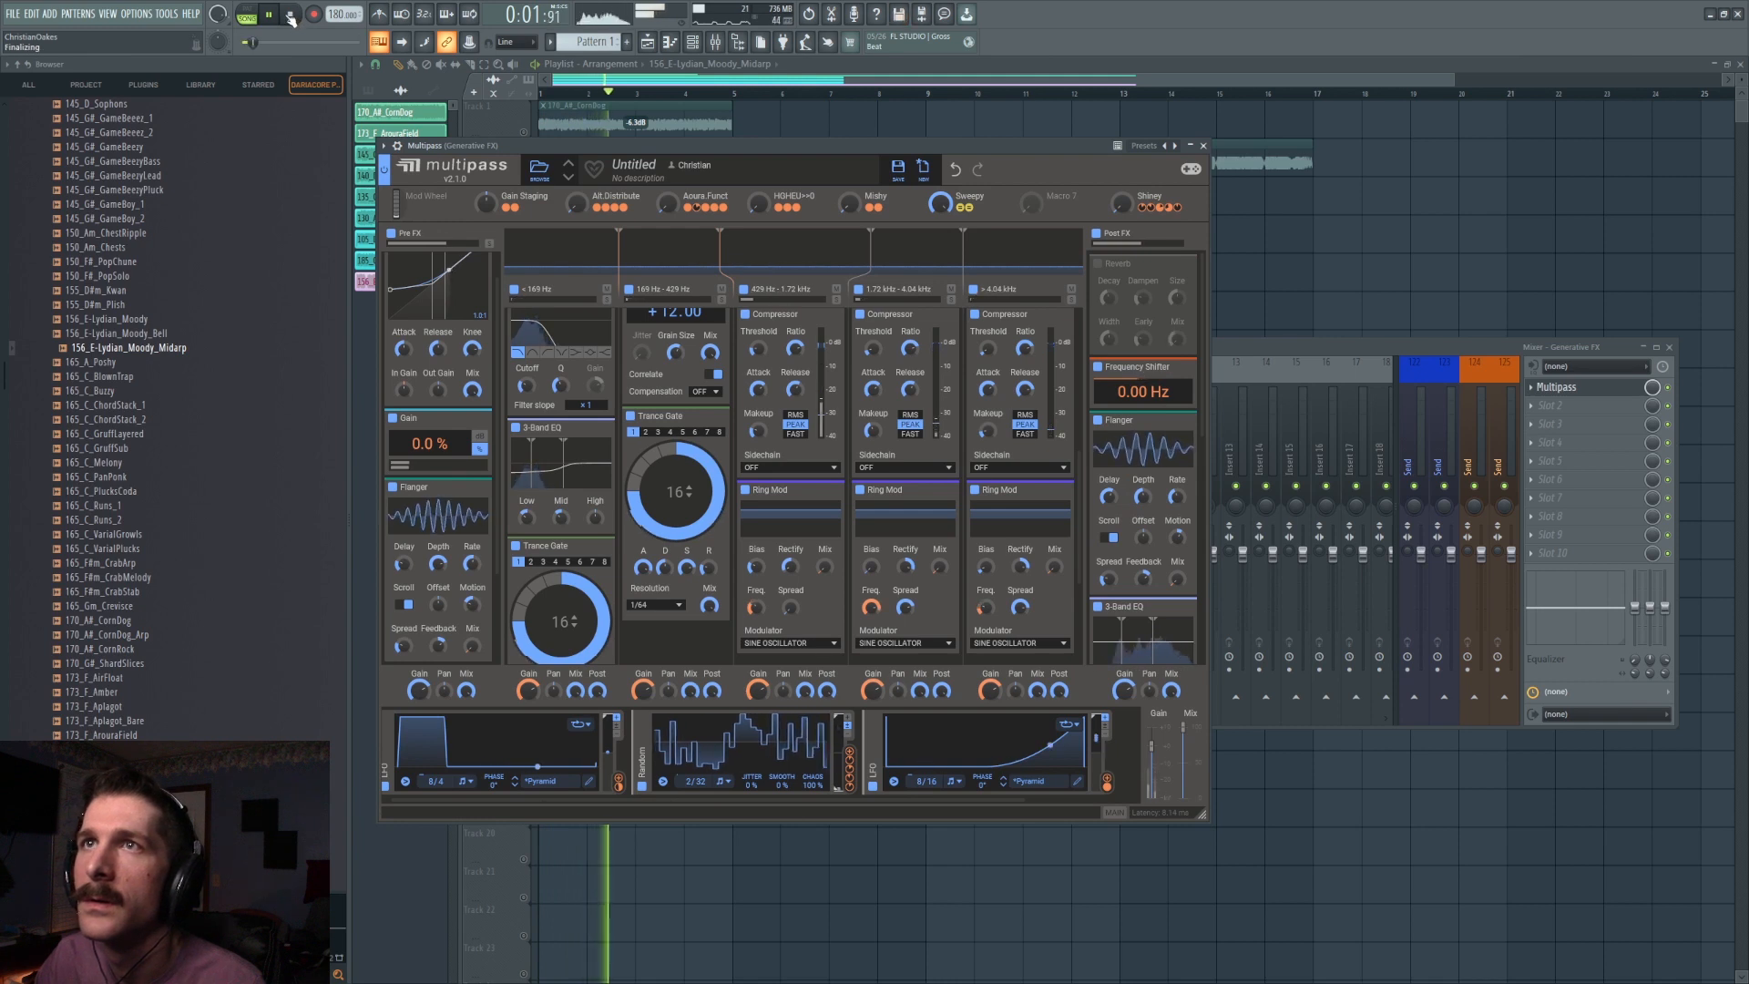
click(291, 19)
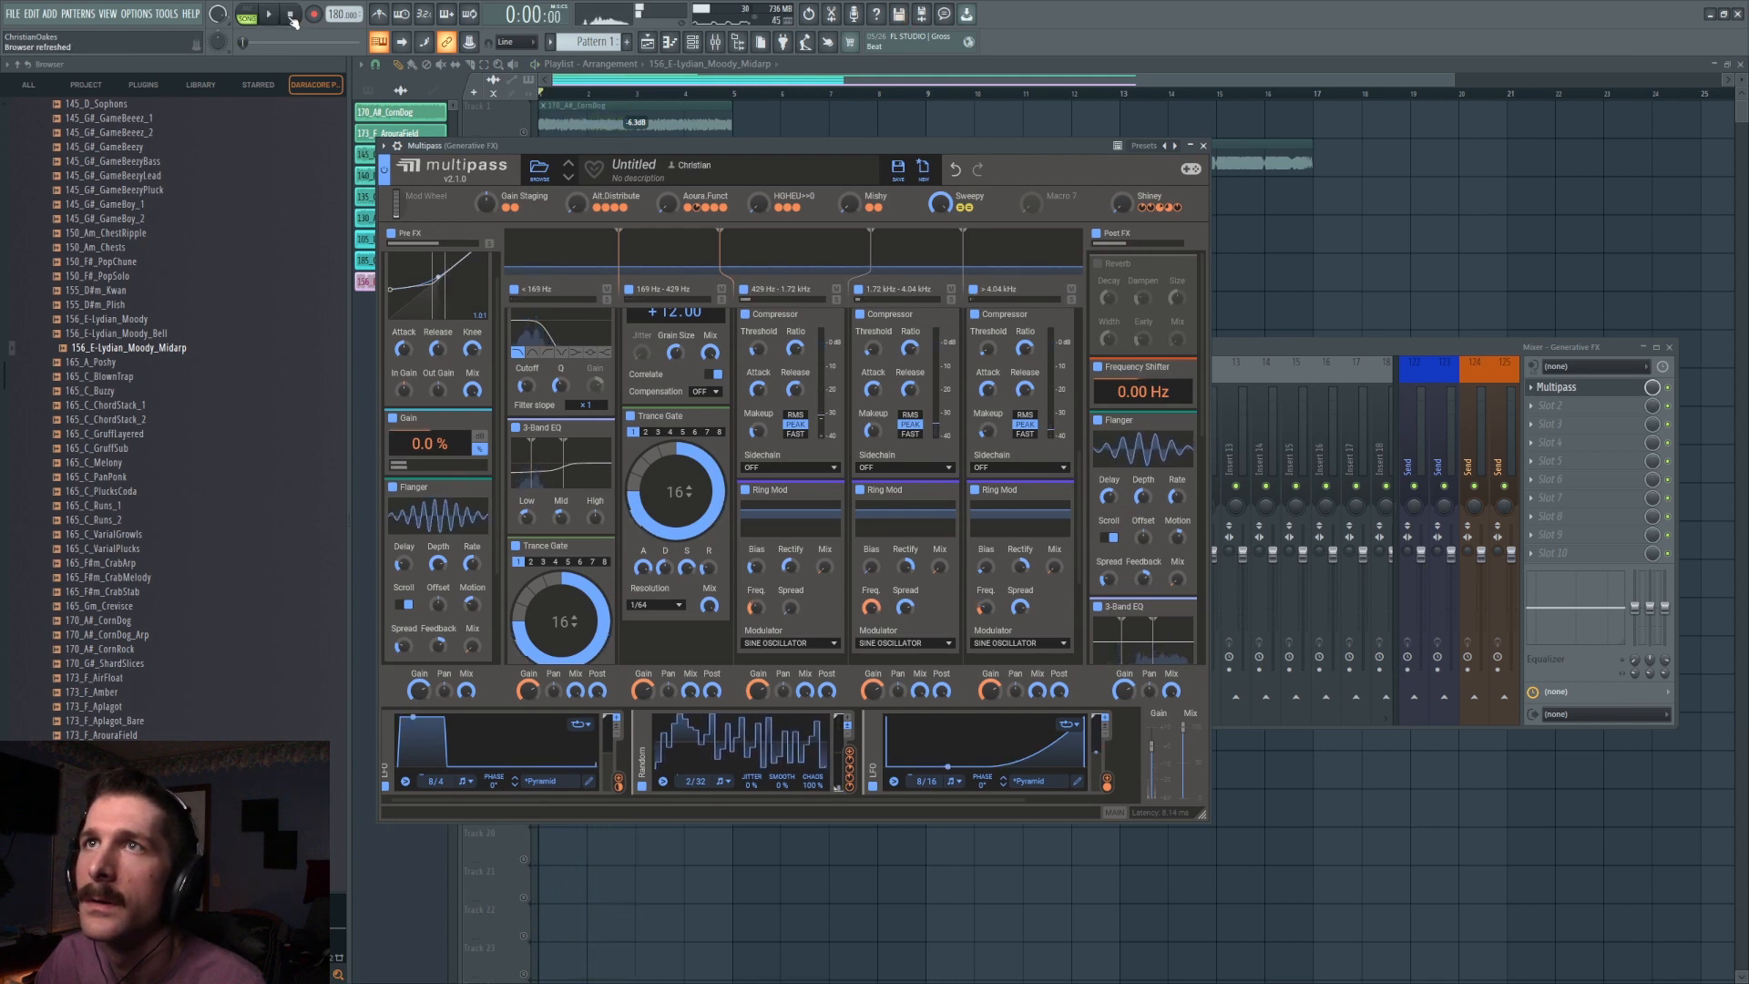
Remove the Frequency Shifter from Post FX and switch the Post FX Reverb back on.
double_click(968, 208)
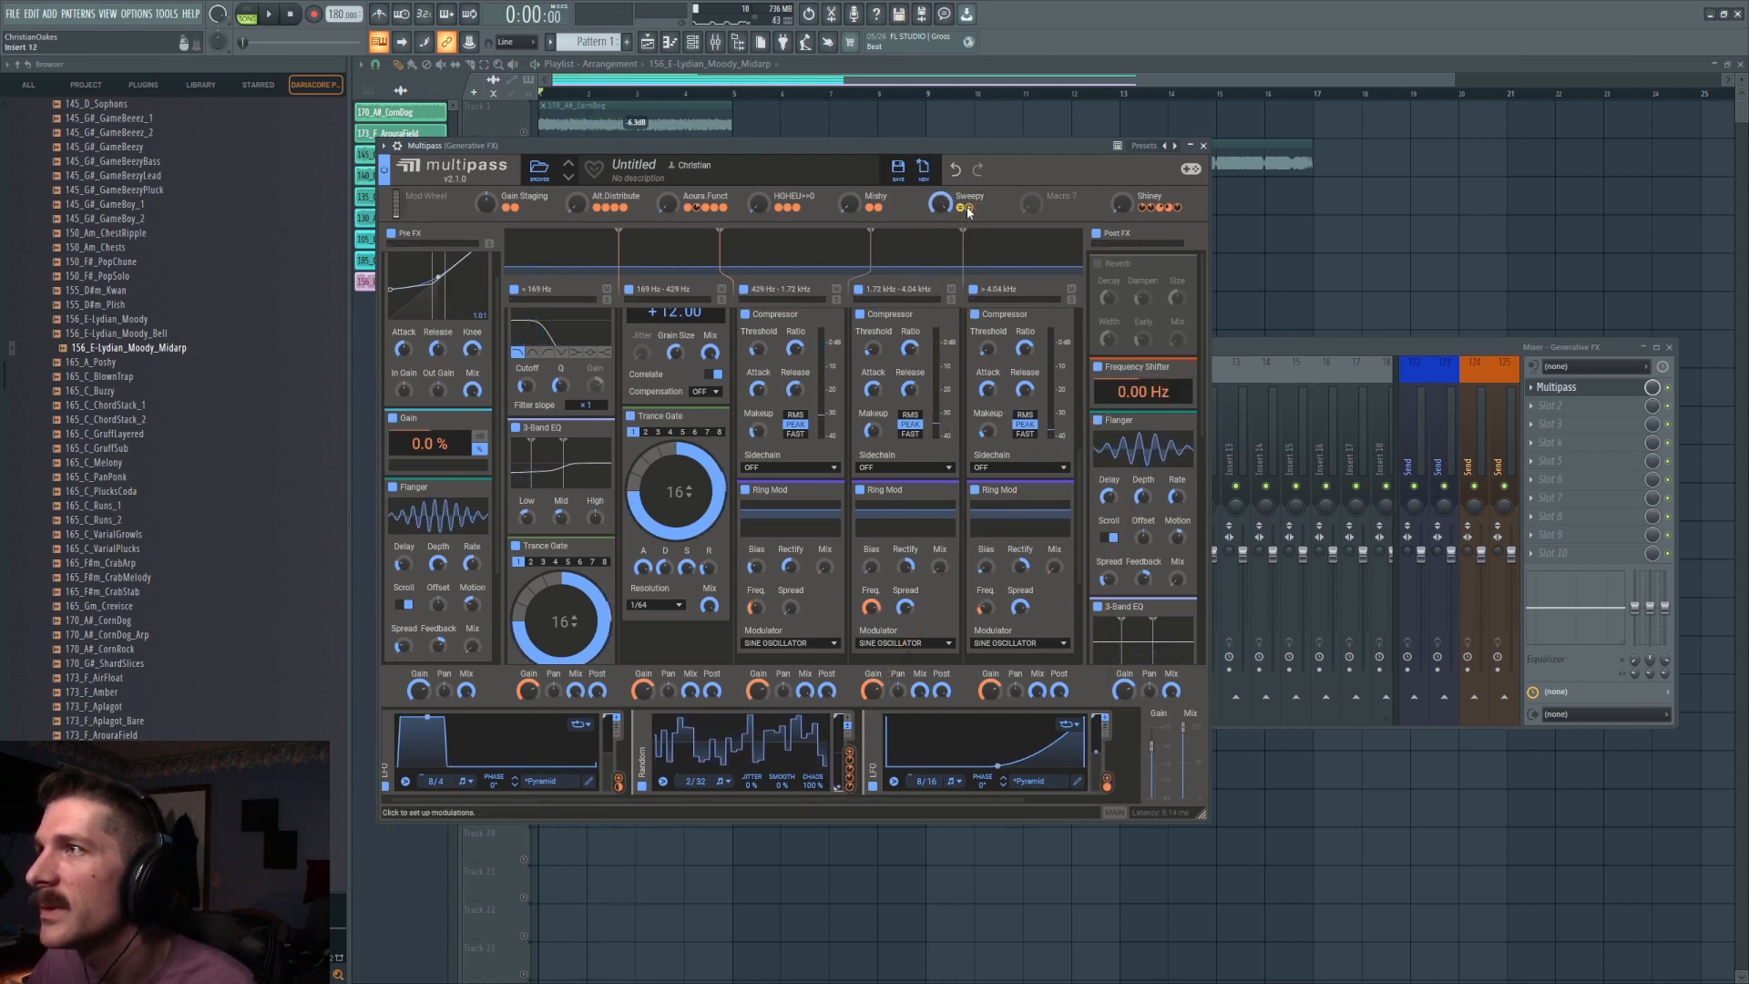
click(1190, 367)
click(1098, 263)
key(space)
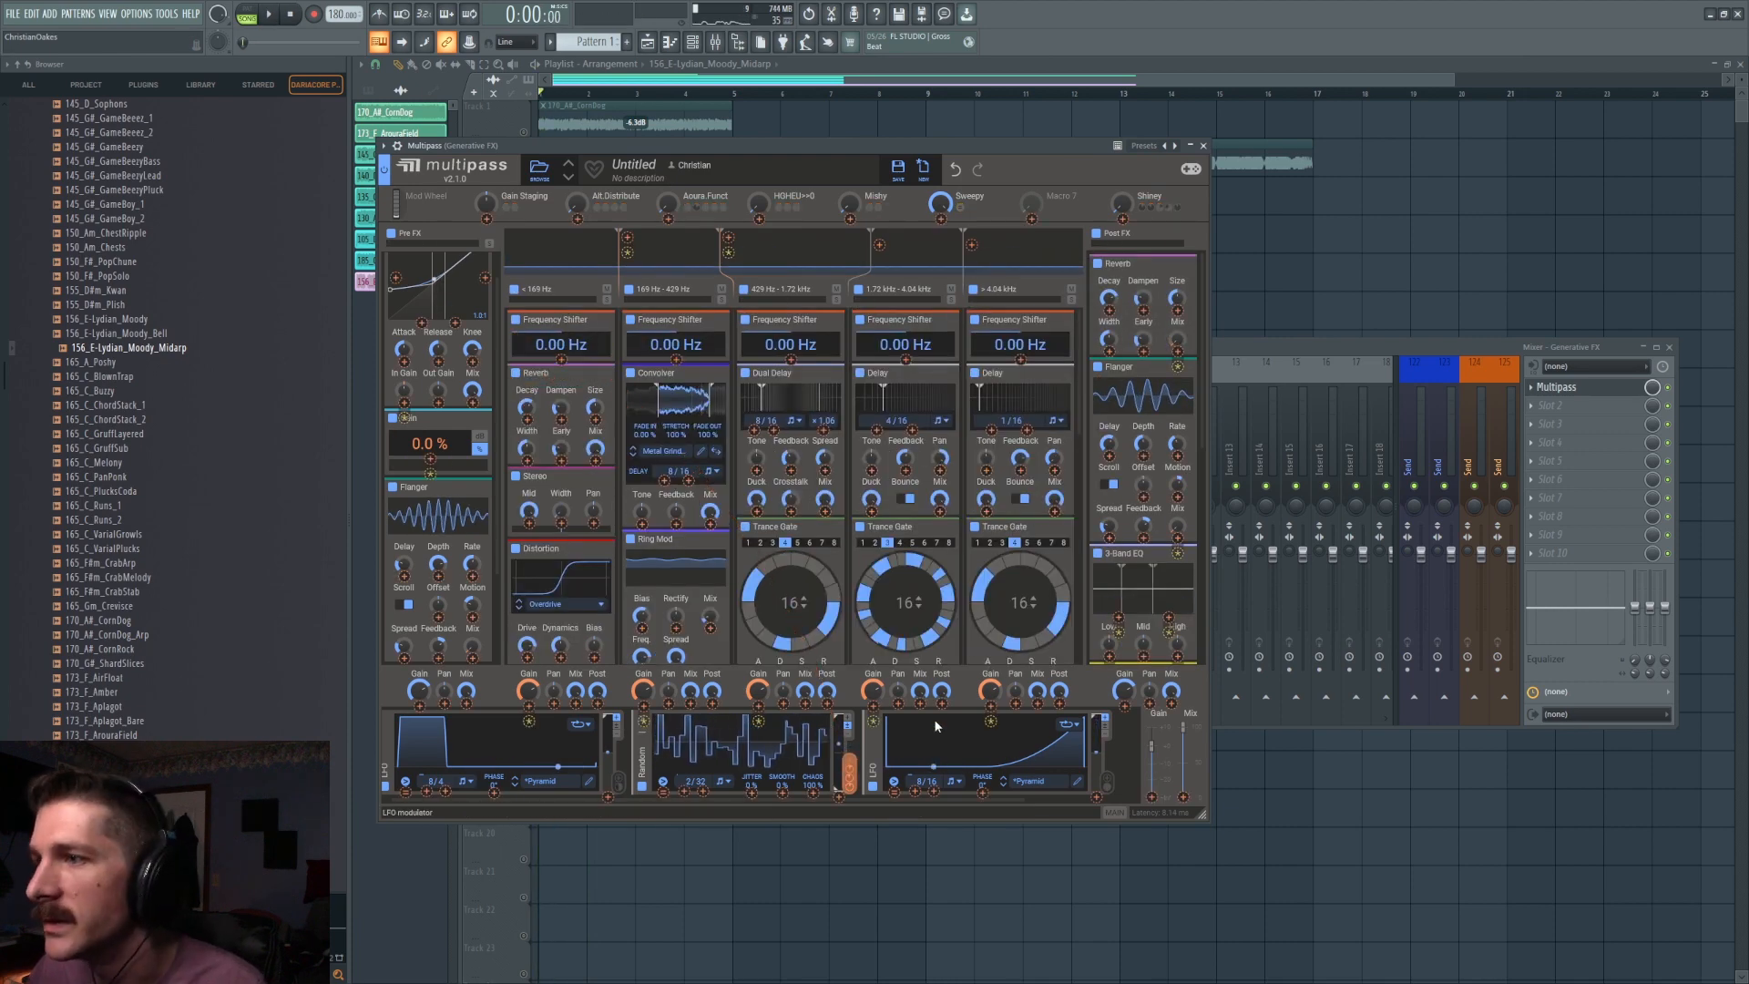
Add a second Random modulator after the last LFO and adjust its rate, with jitter and smooth at 100 %.
drag(932, 722, 918, 729)
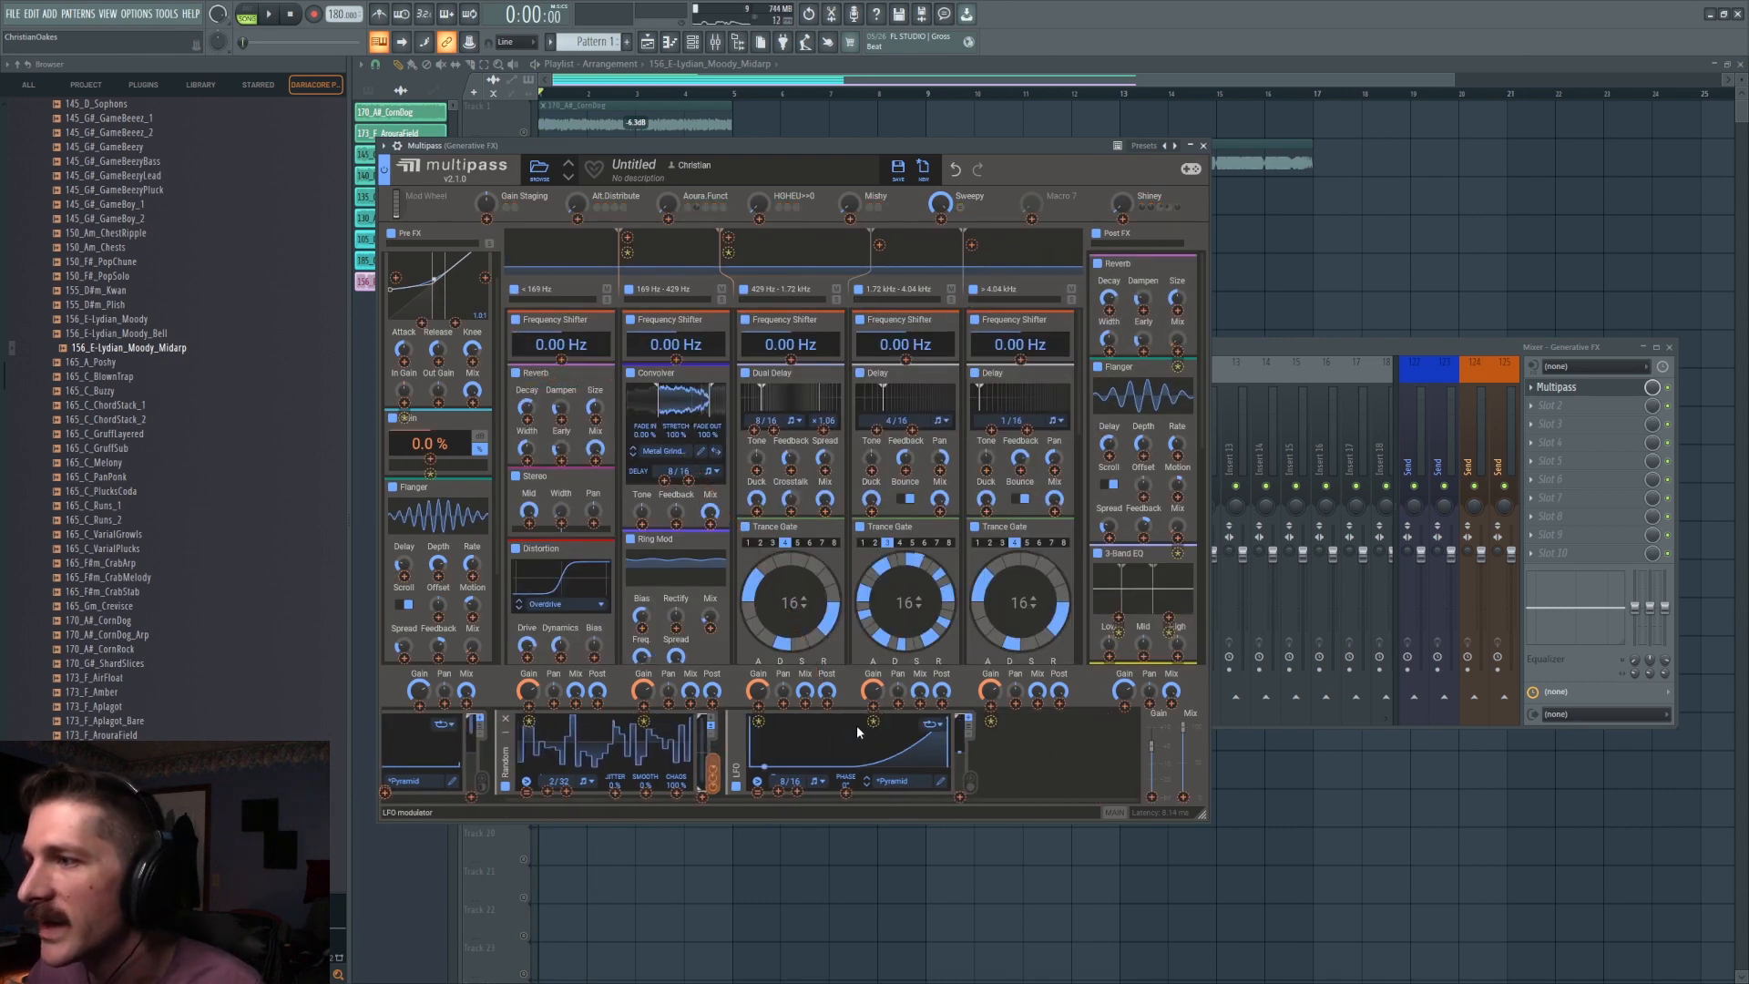
click(1030, 769)
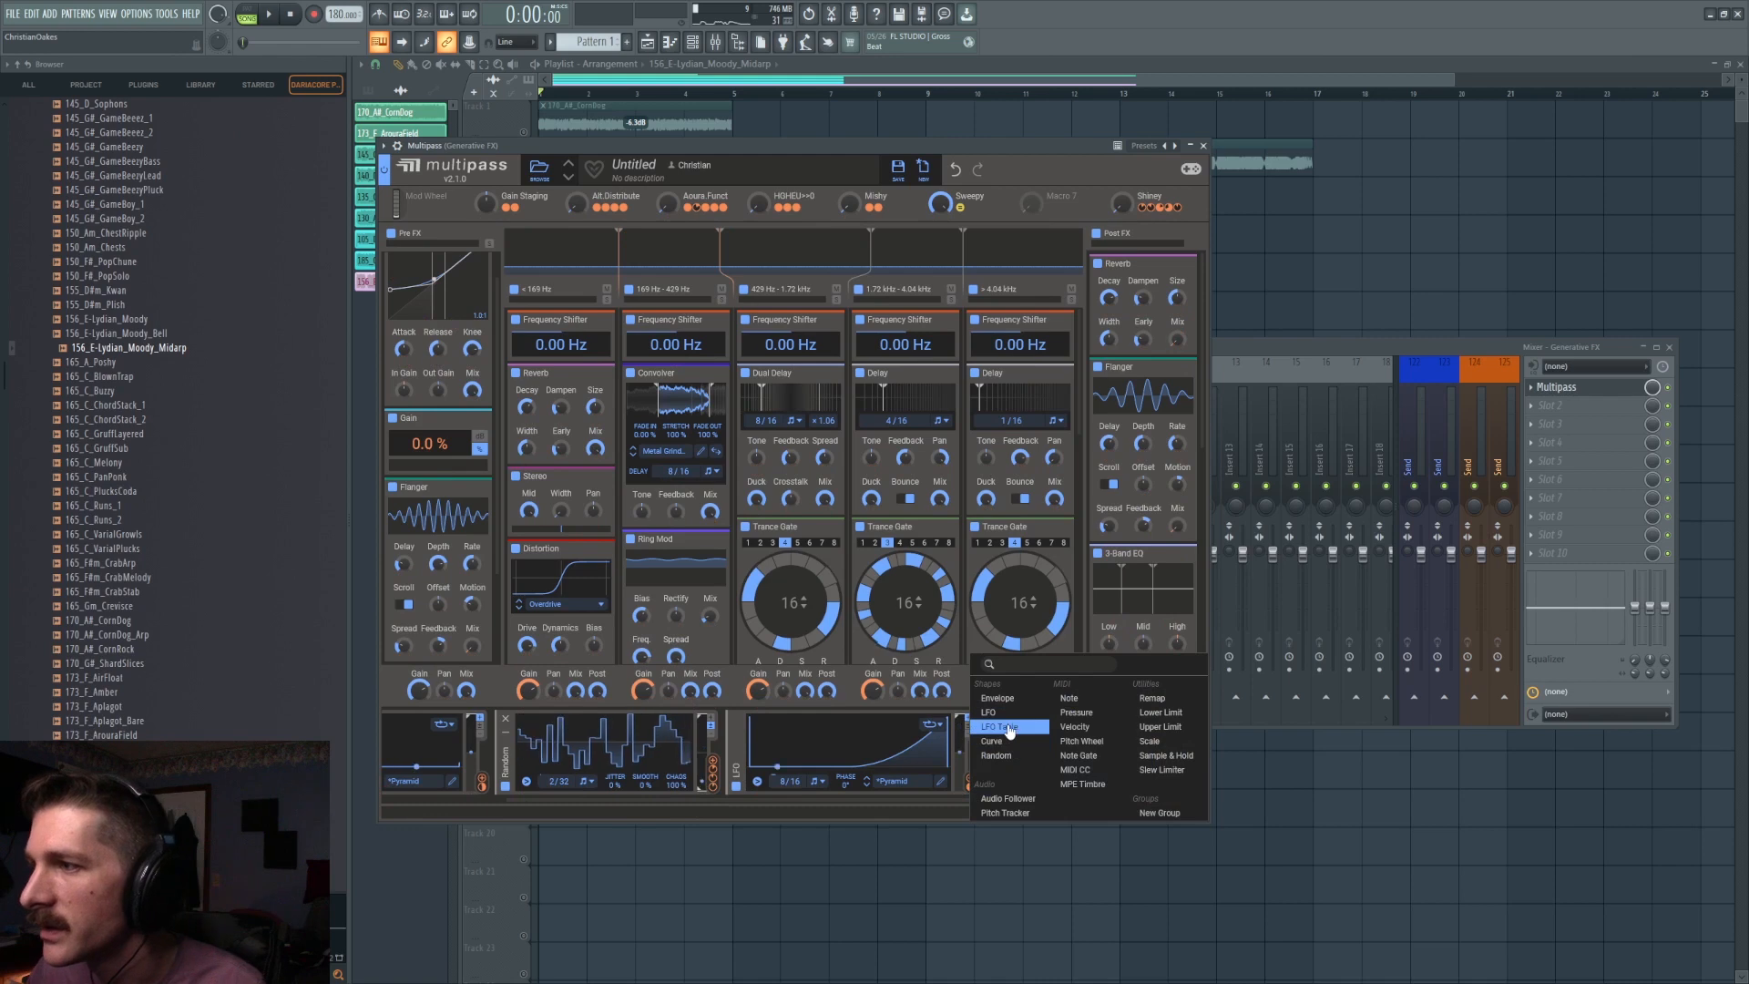
click(1003, 755)
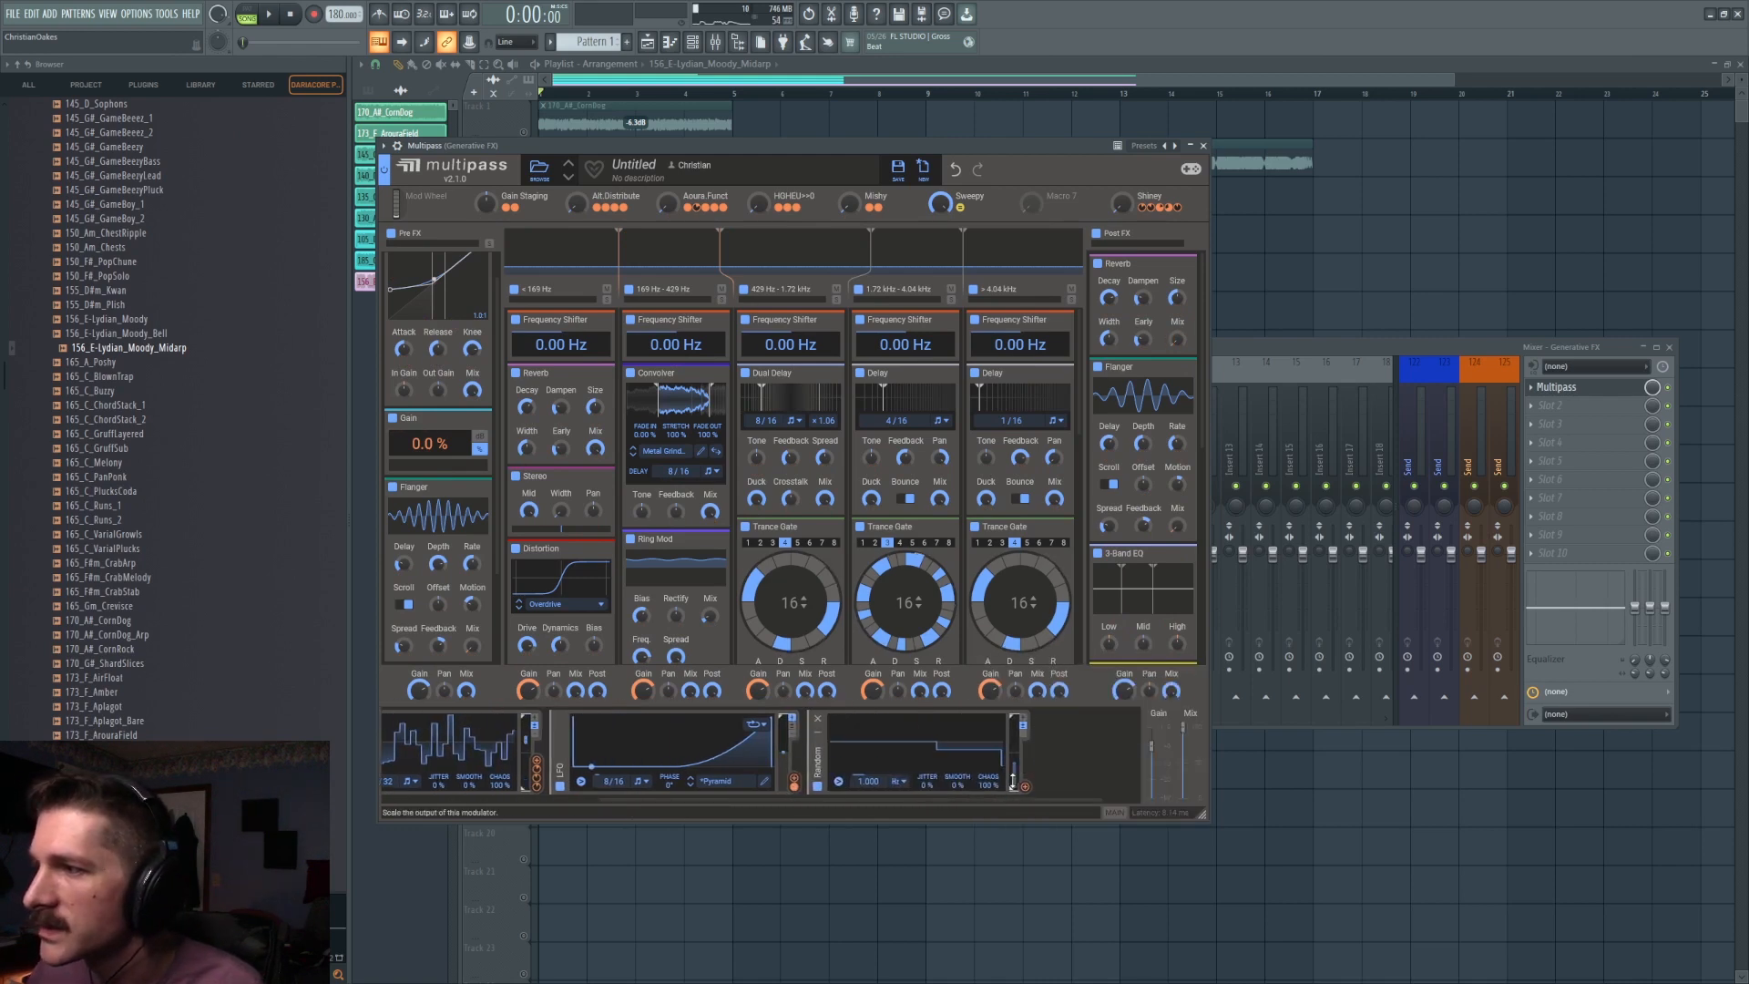
drag(869, 781, 869, 756)
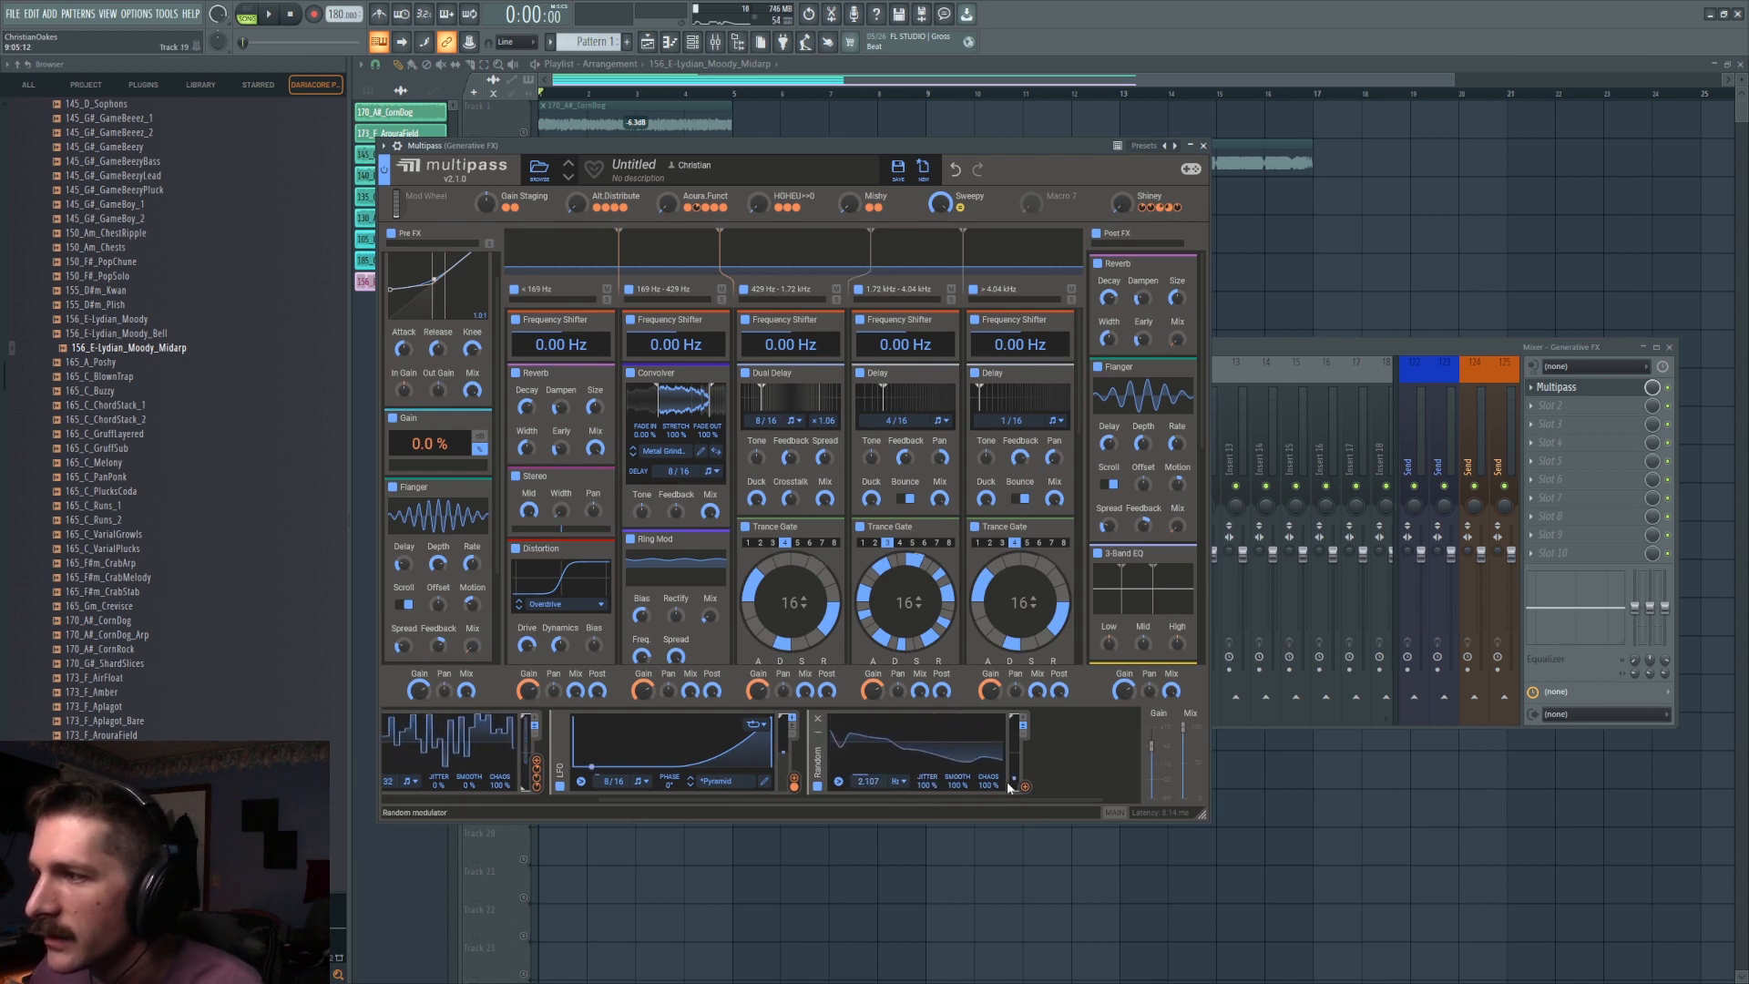
Modulate the Frequency Shifter in each of the five bands with the new Random modulator.
drag(1025, 789, 981, 709)
drag(561, 357, 561, 357)
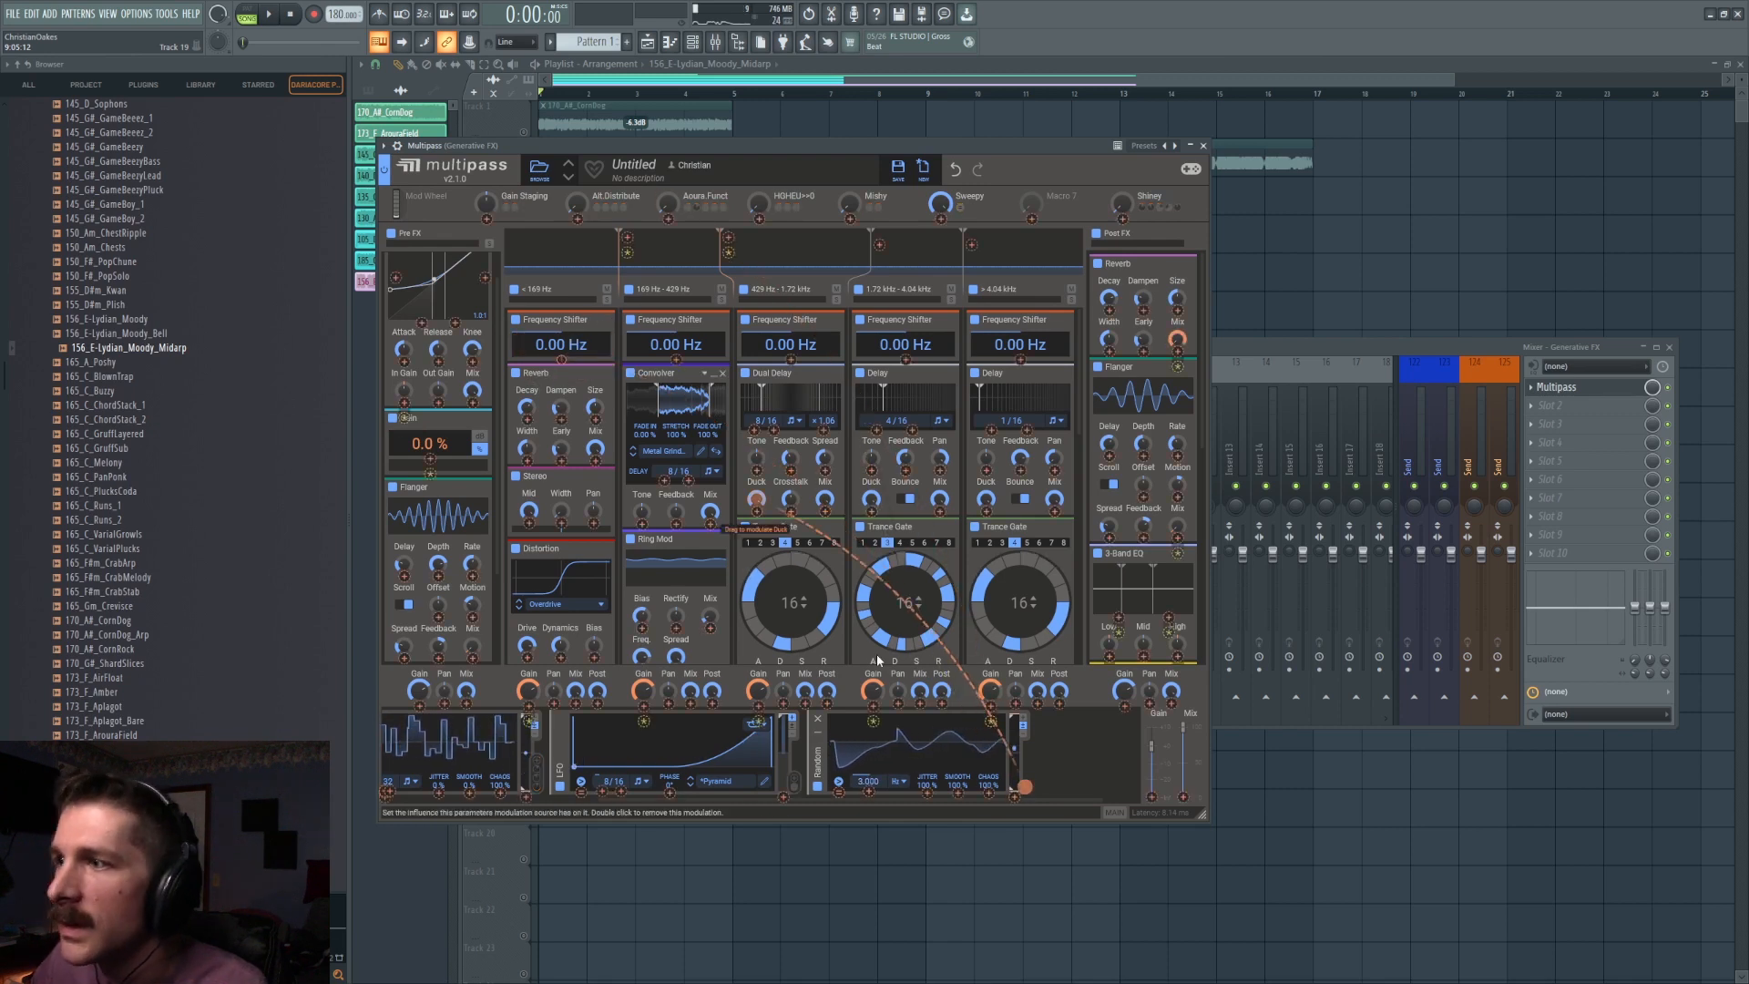
click(1056, 739)
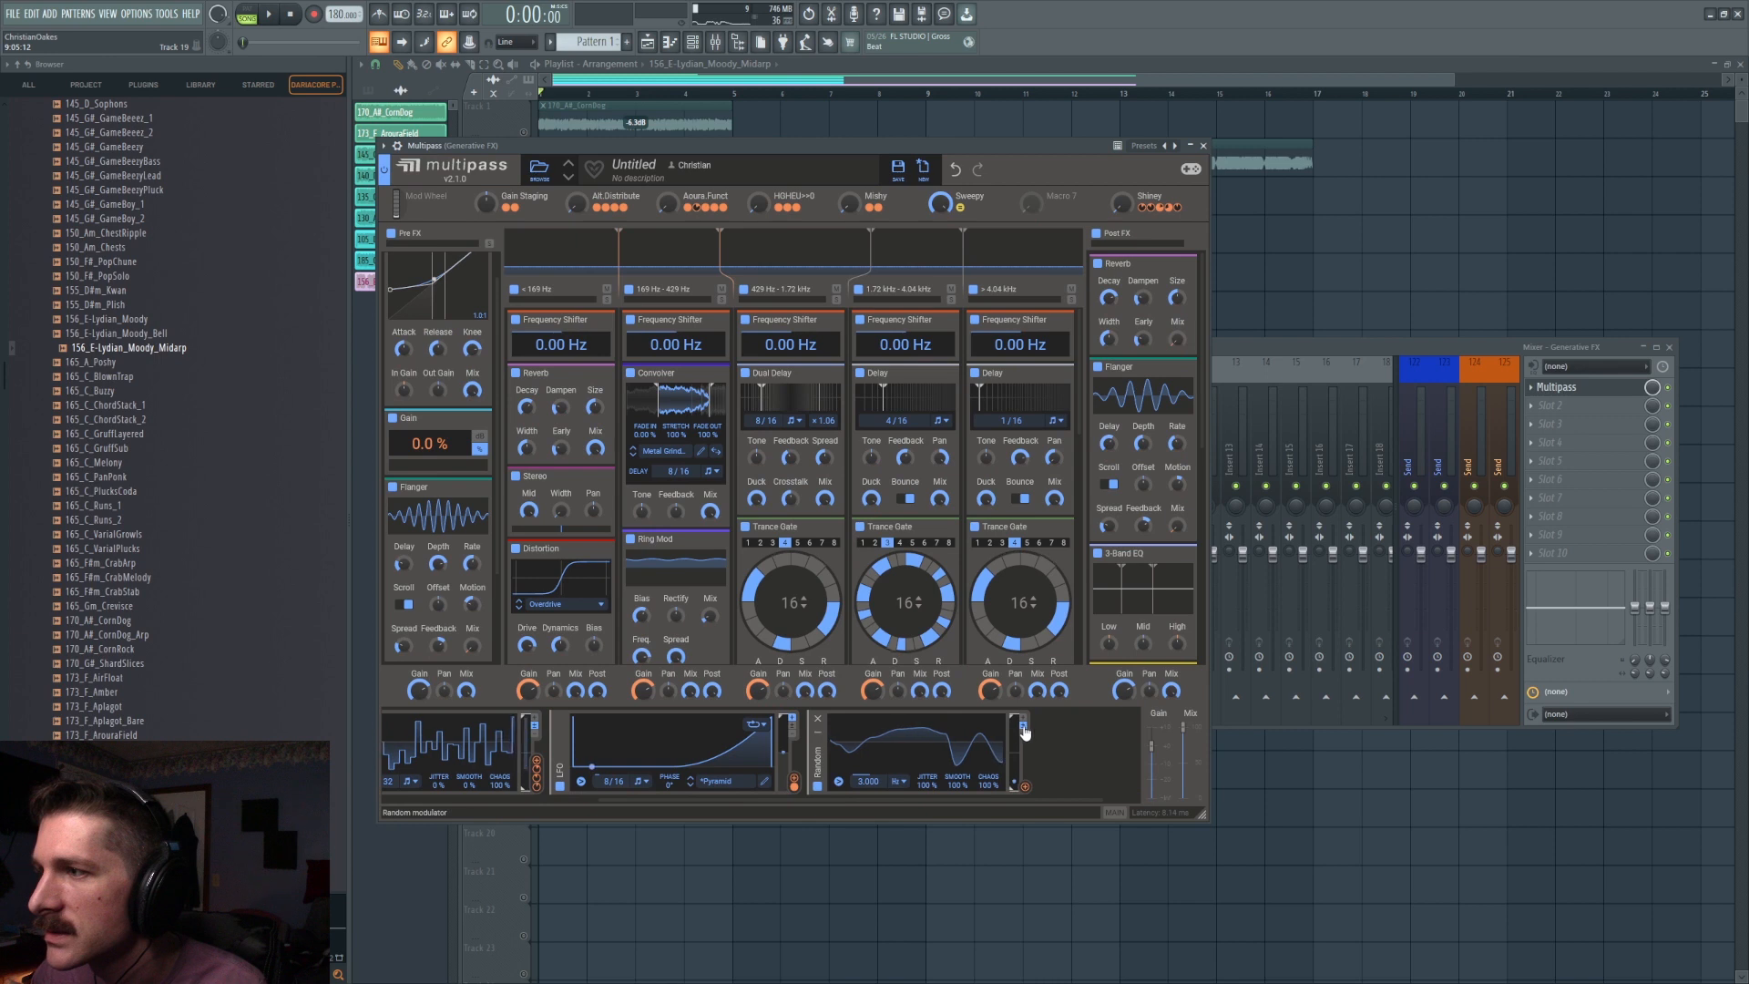
click(1026, 791)
drag(562, 364, 562, 361)
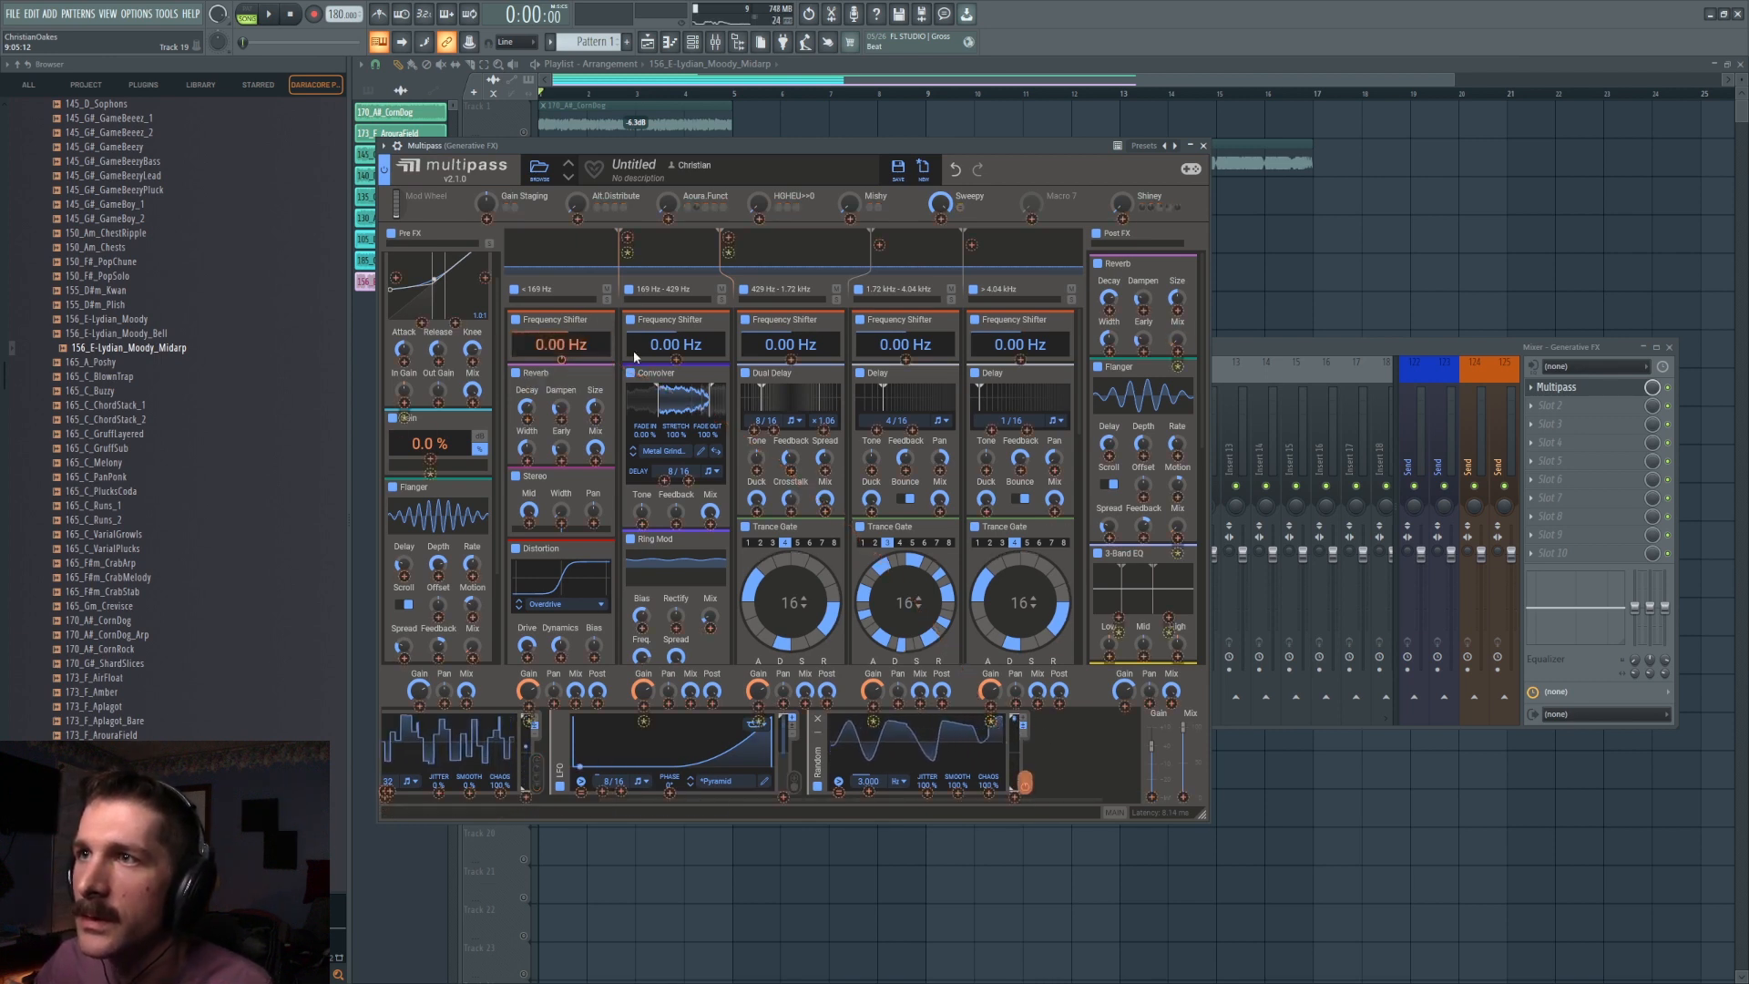
drag(676, 362, 681, 365)
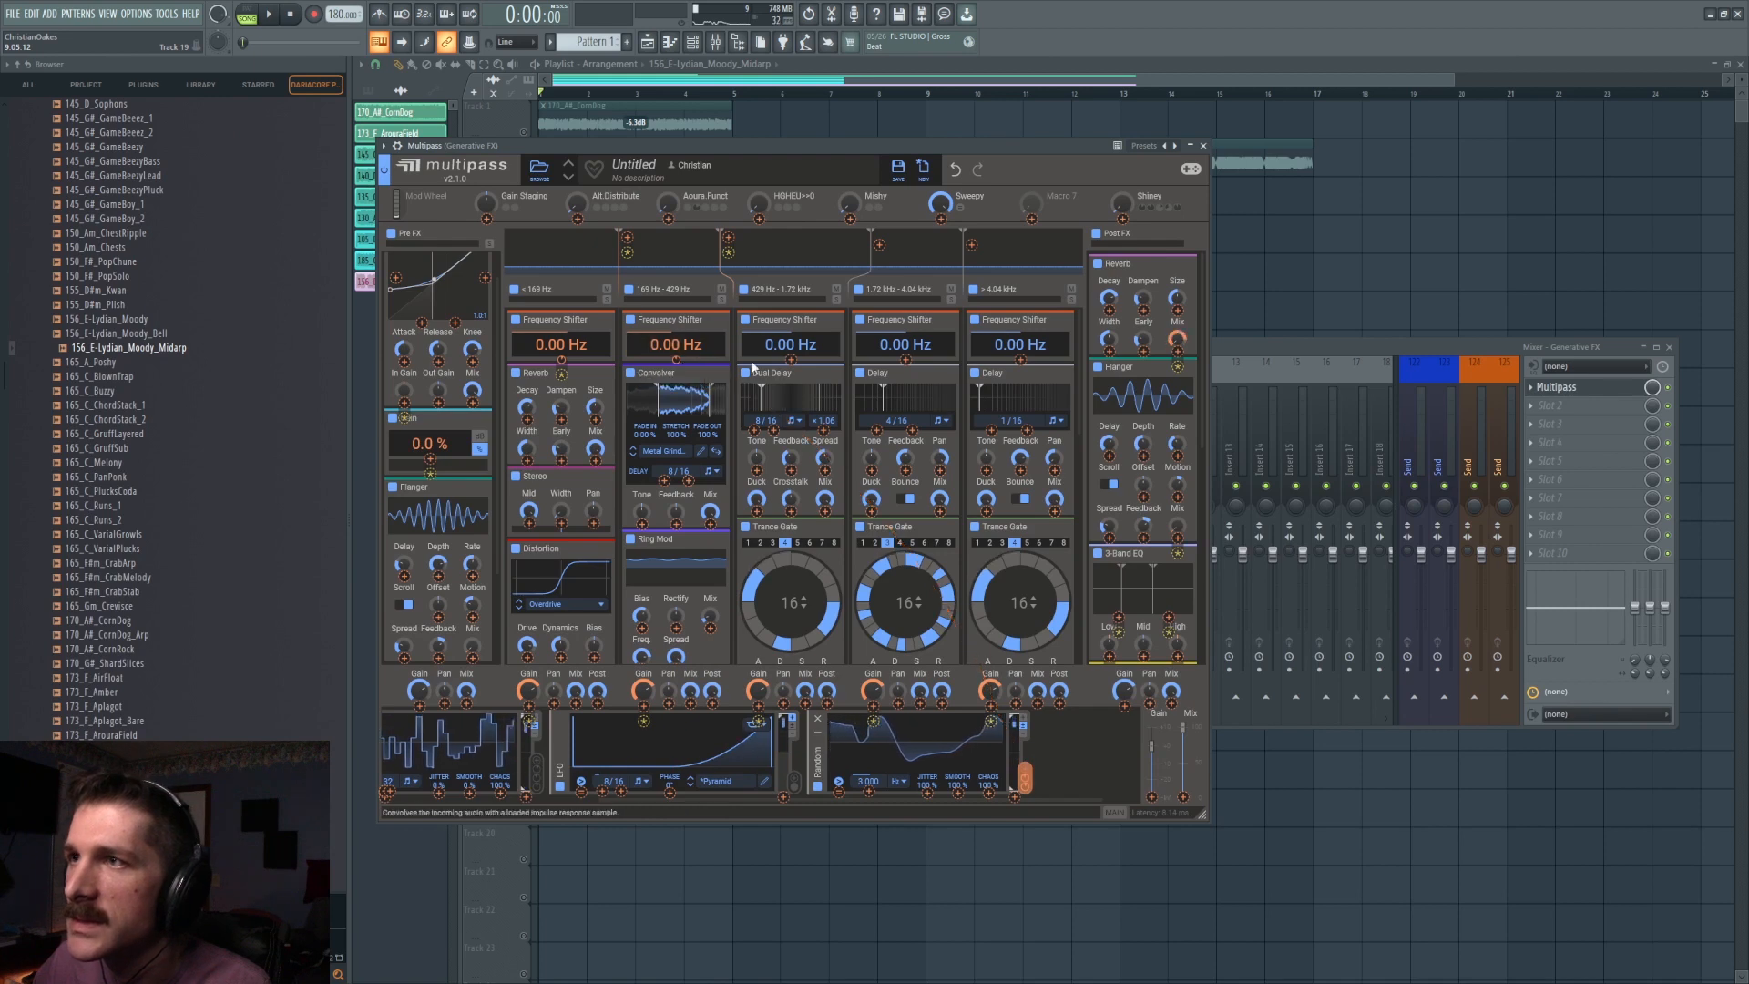
drag(791, 360, 791, 357)
drag(905, 361, 905, 355)
click(1016, 358)
drag(1028, 763, 1020, 361)
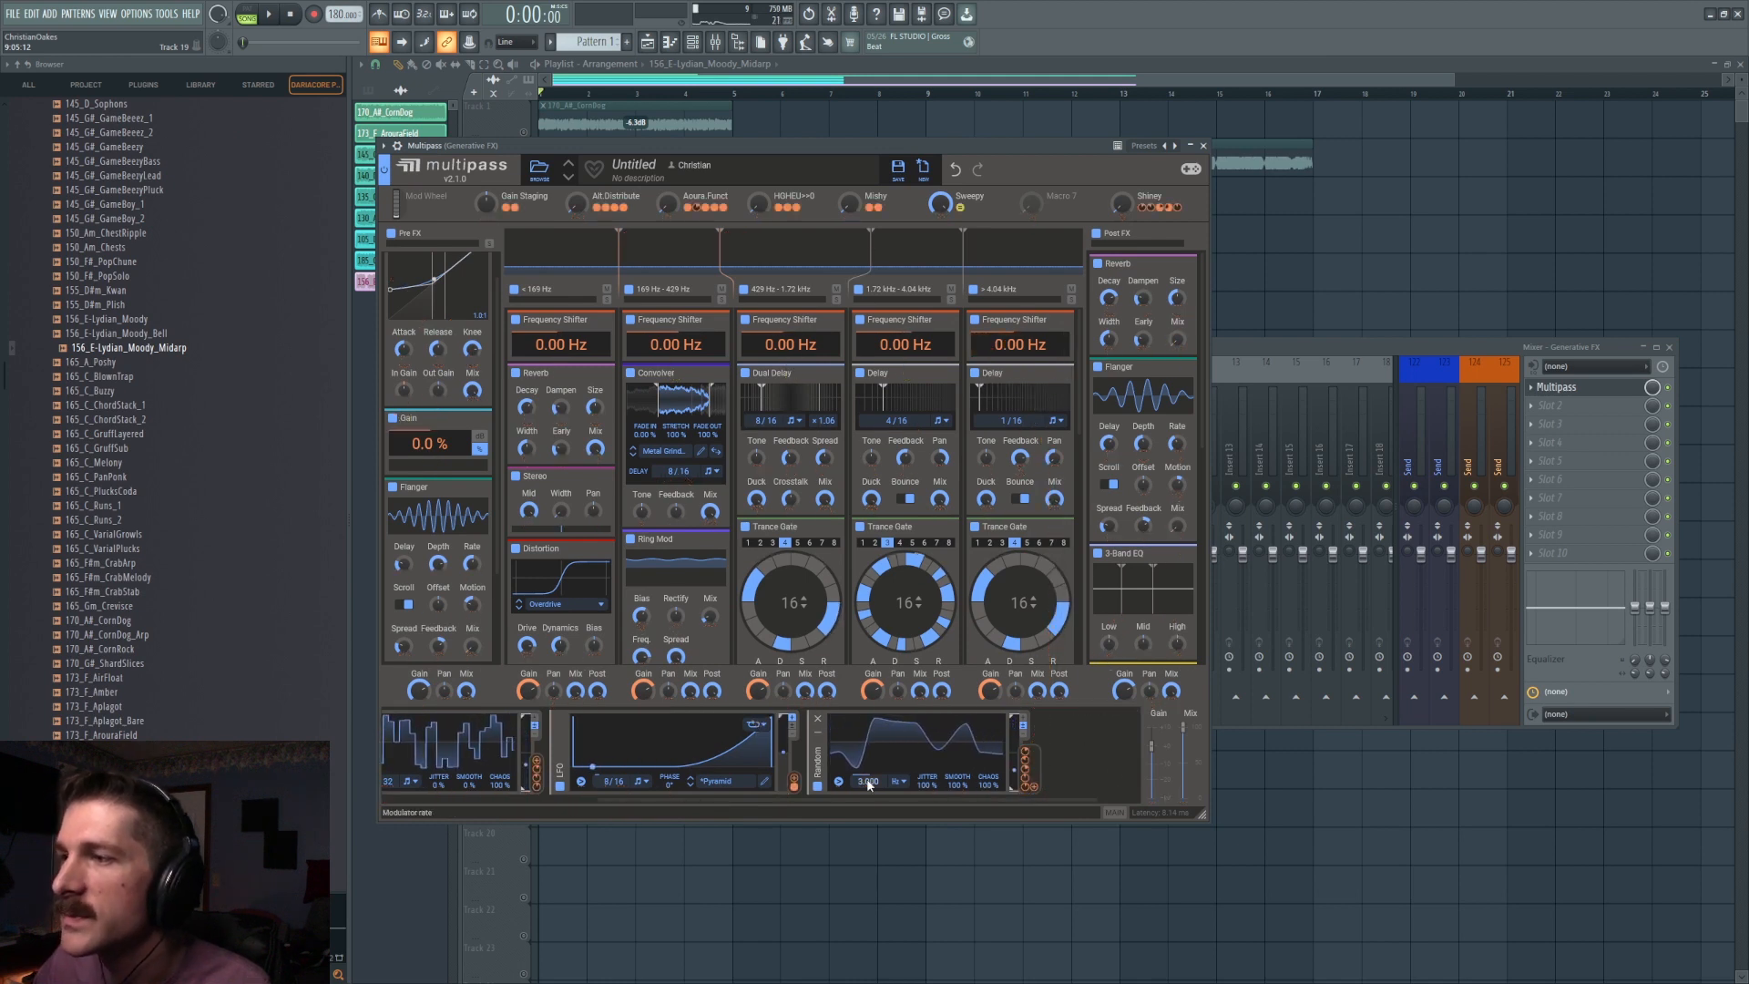
Have Macro 7 control the output amount of the new Random modulator.
click(1024, 726)
drag(566, 372, 566, 372)
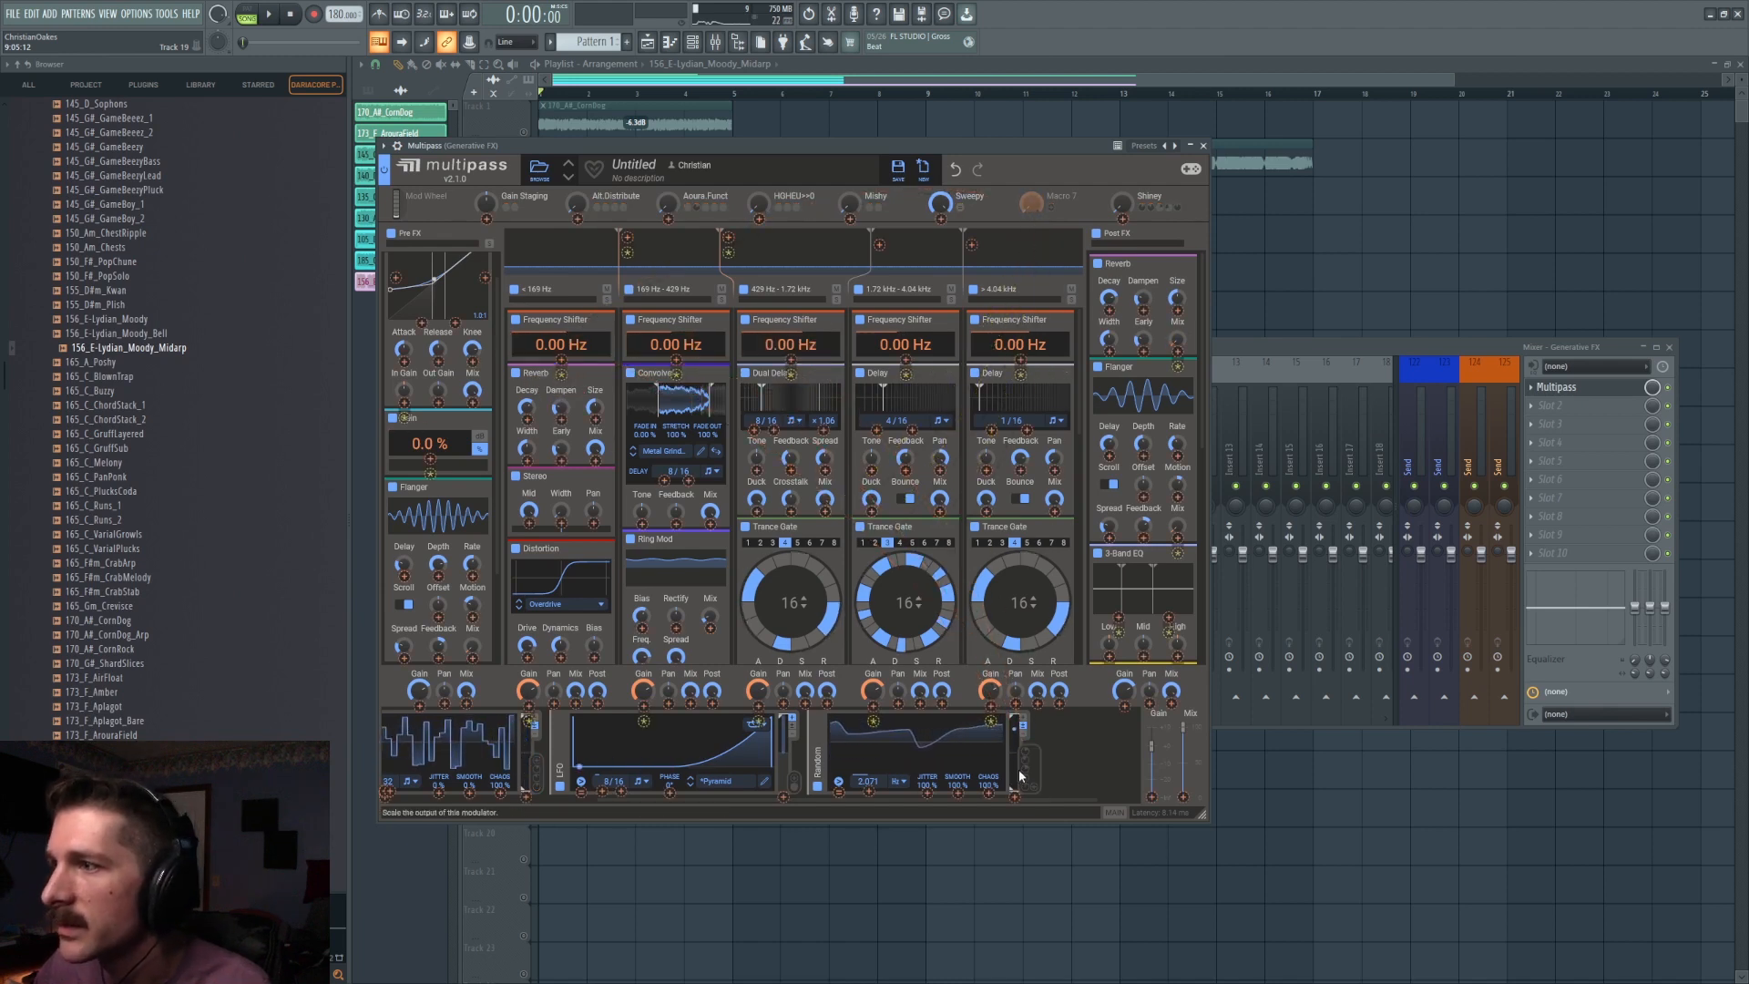
drag(1019, 802, 1015, 800)
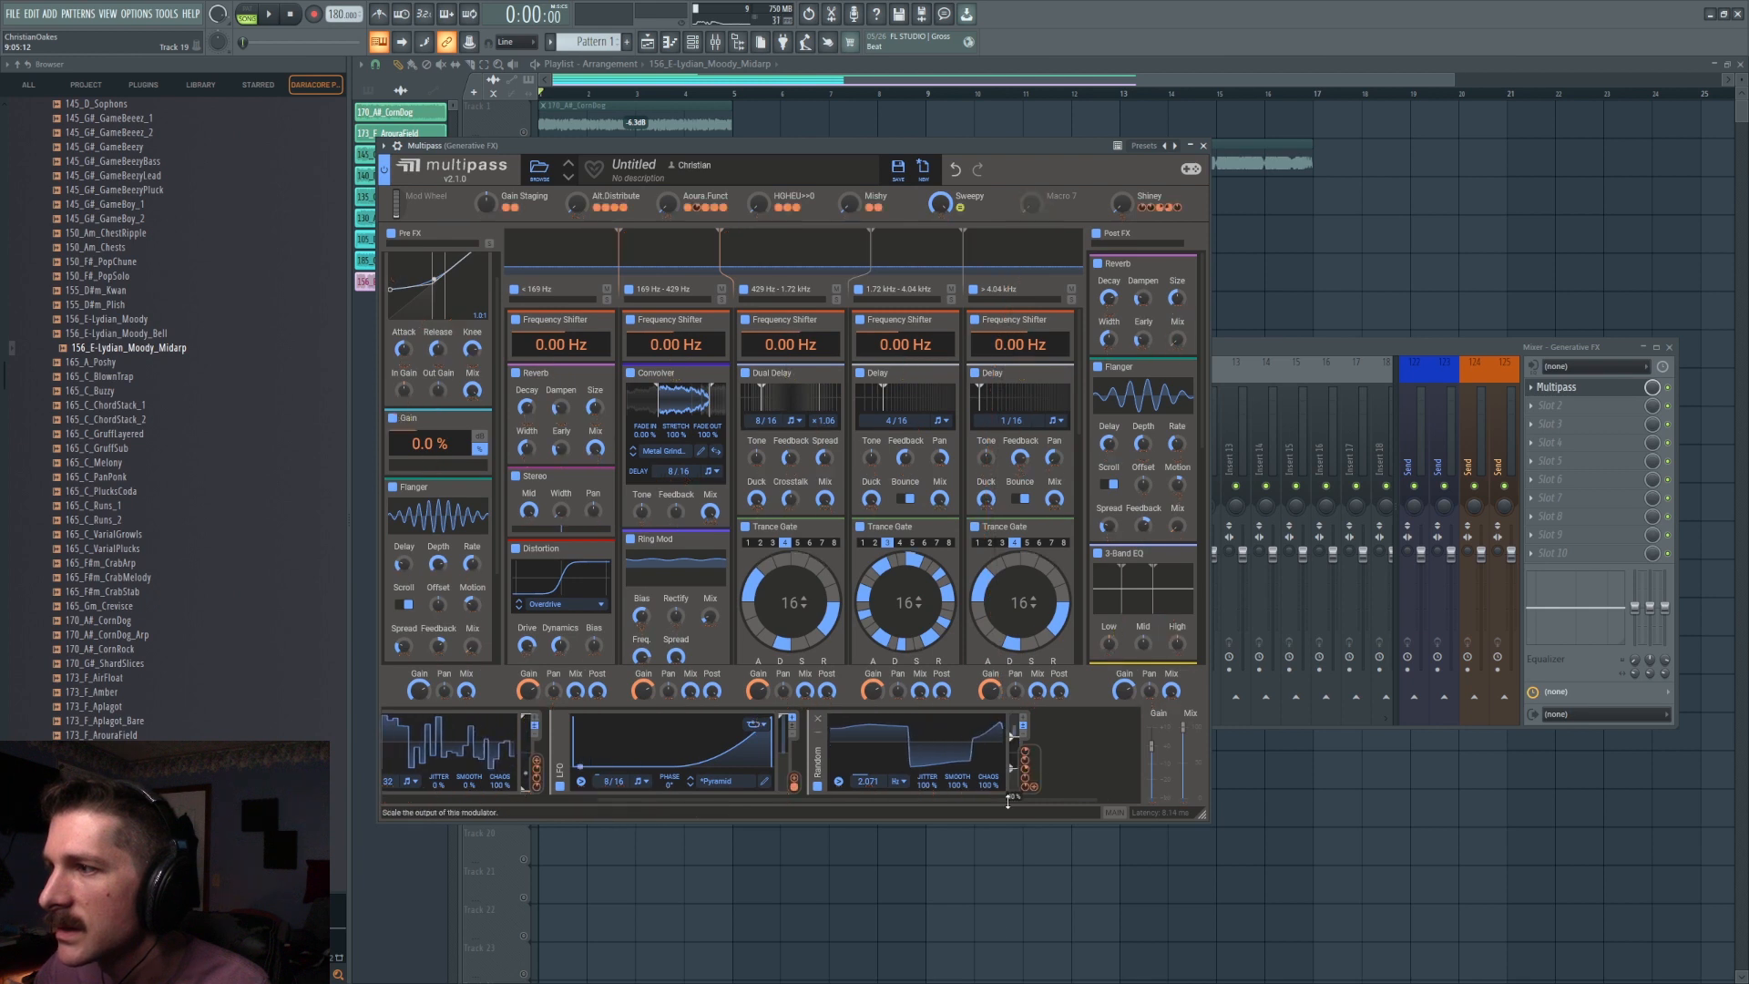
click(1050, 208)
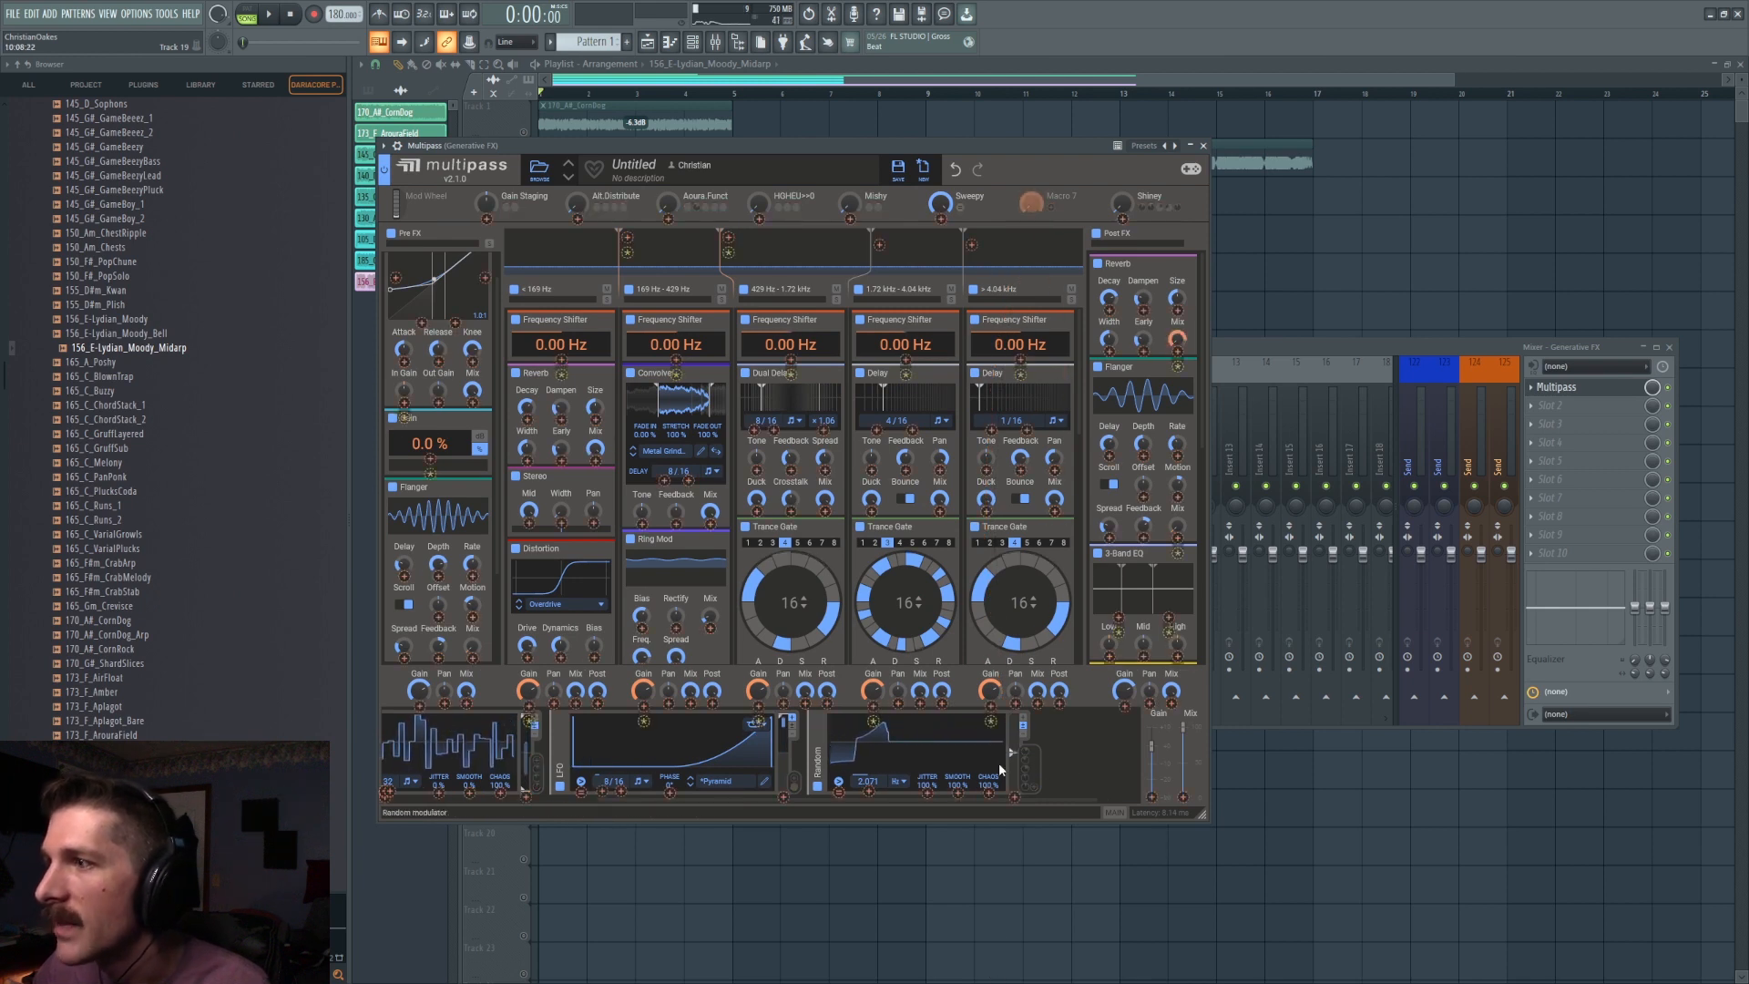
drag(1014, 798, 1015, 743)
click(1061, 757)
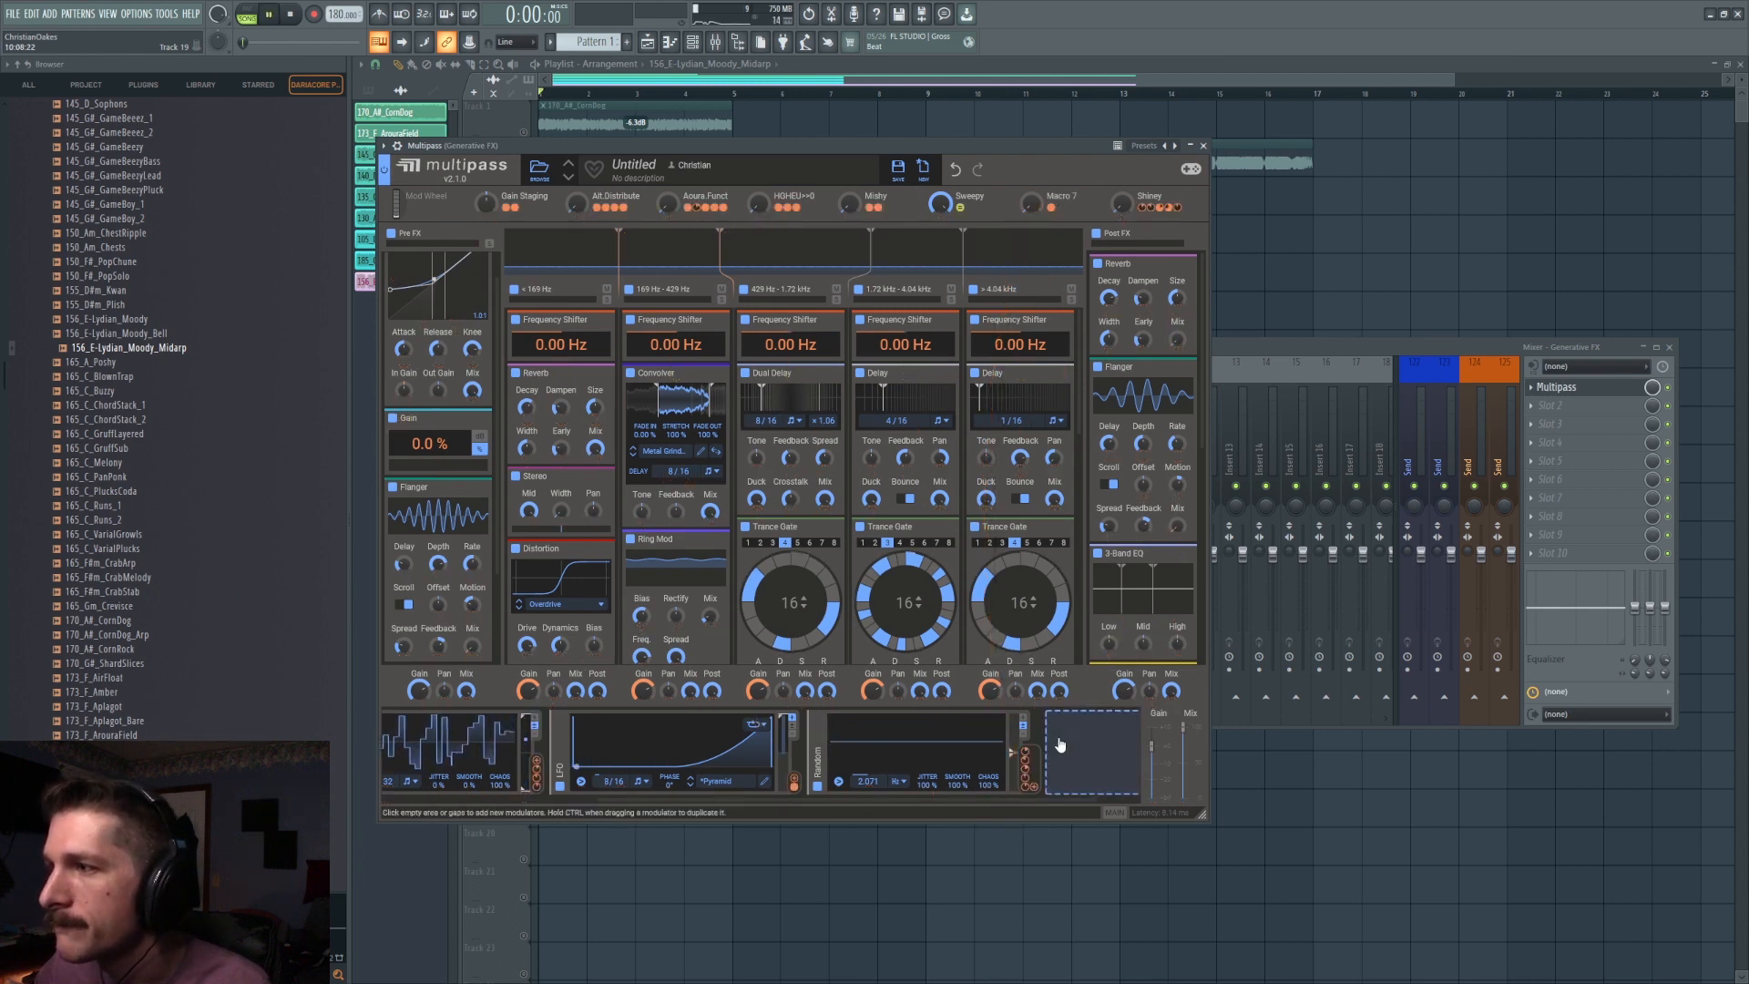
Audition the loop while raising Macro 7 to maximum with Sweepy at 100 %.
key(space)
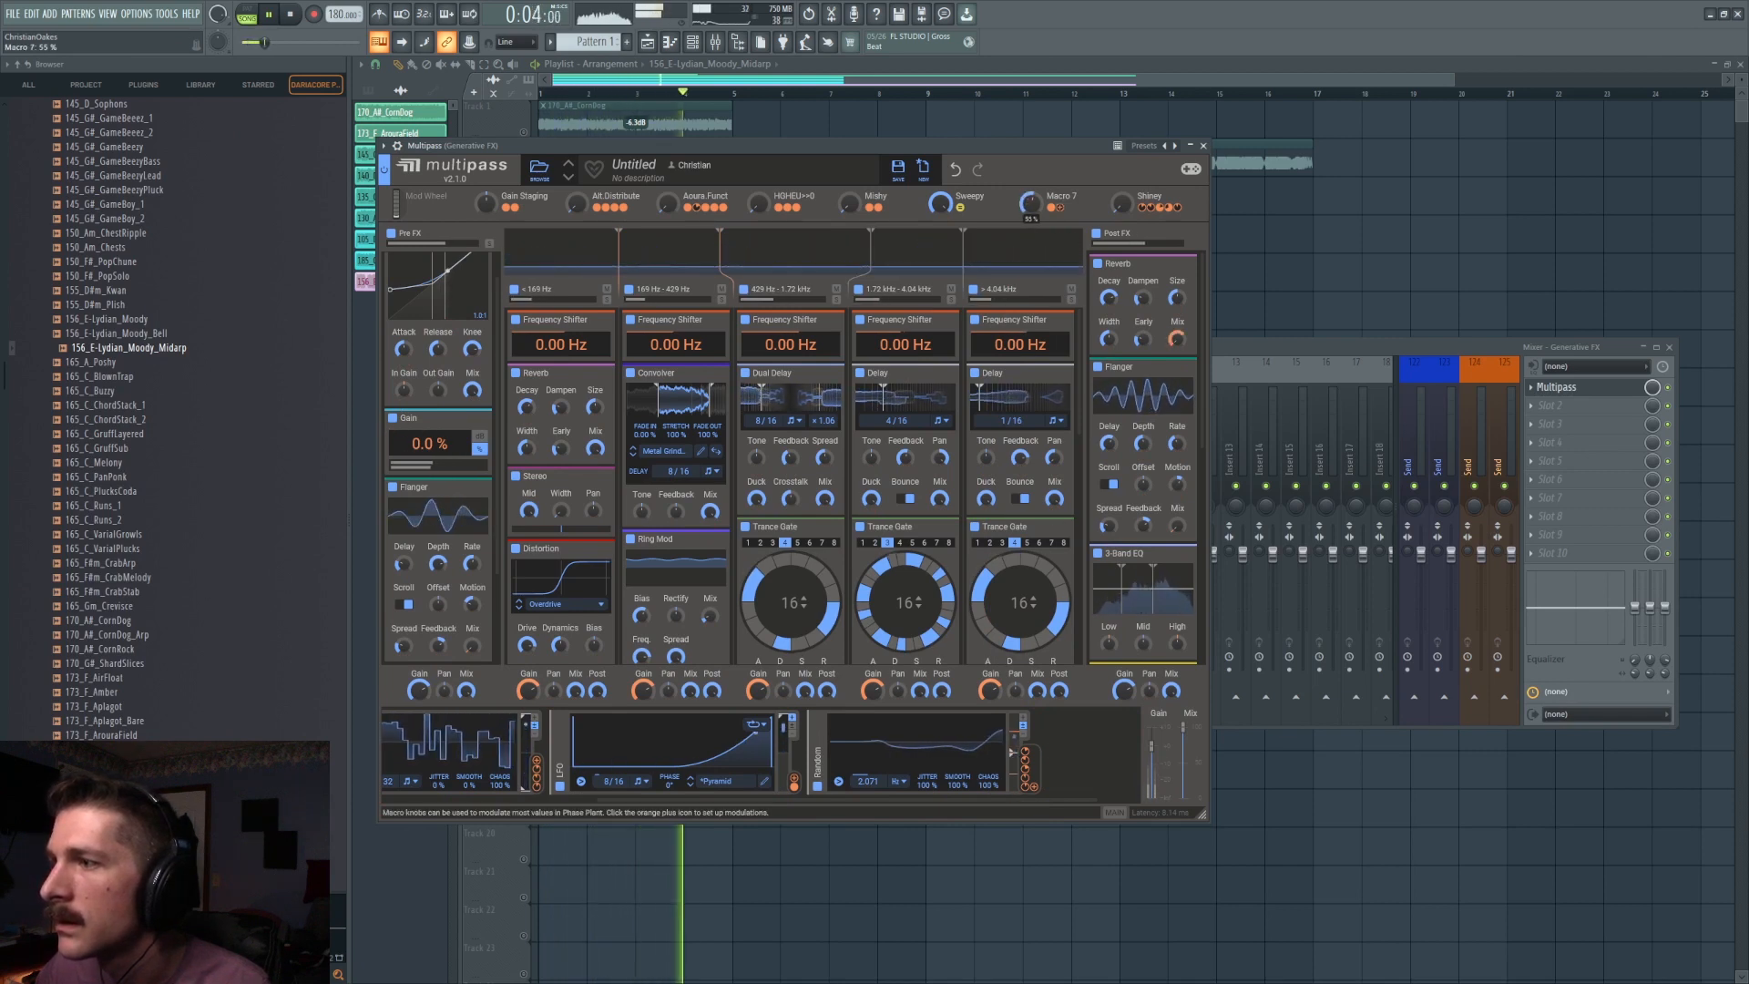
key(space)
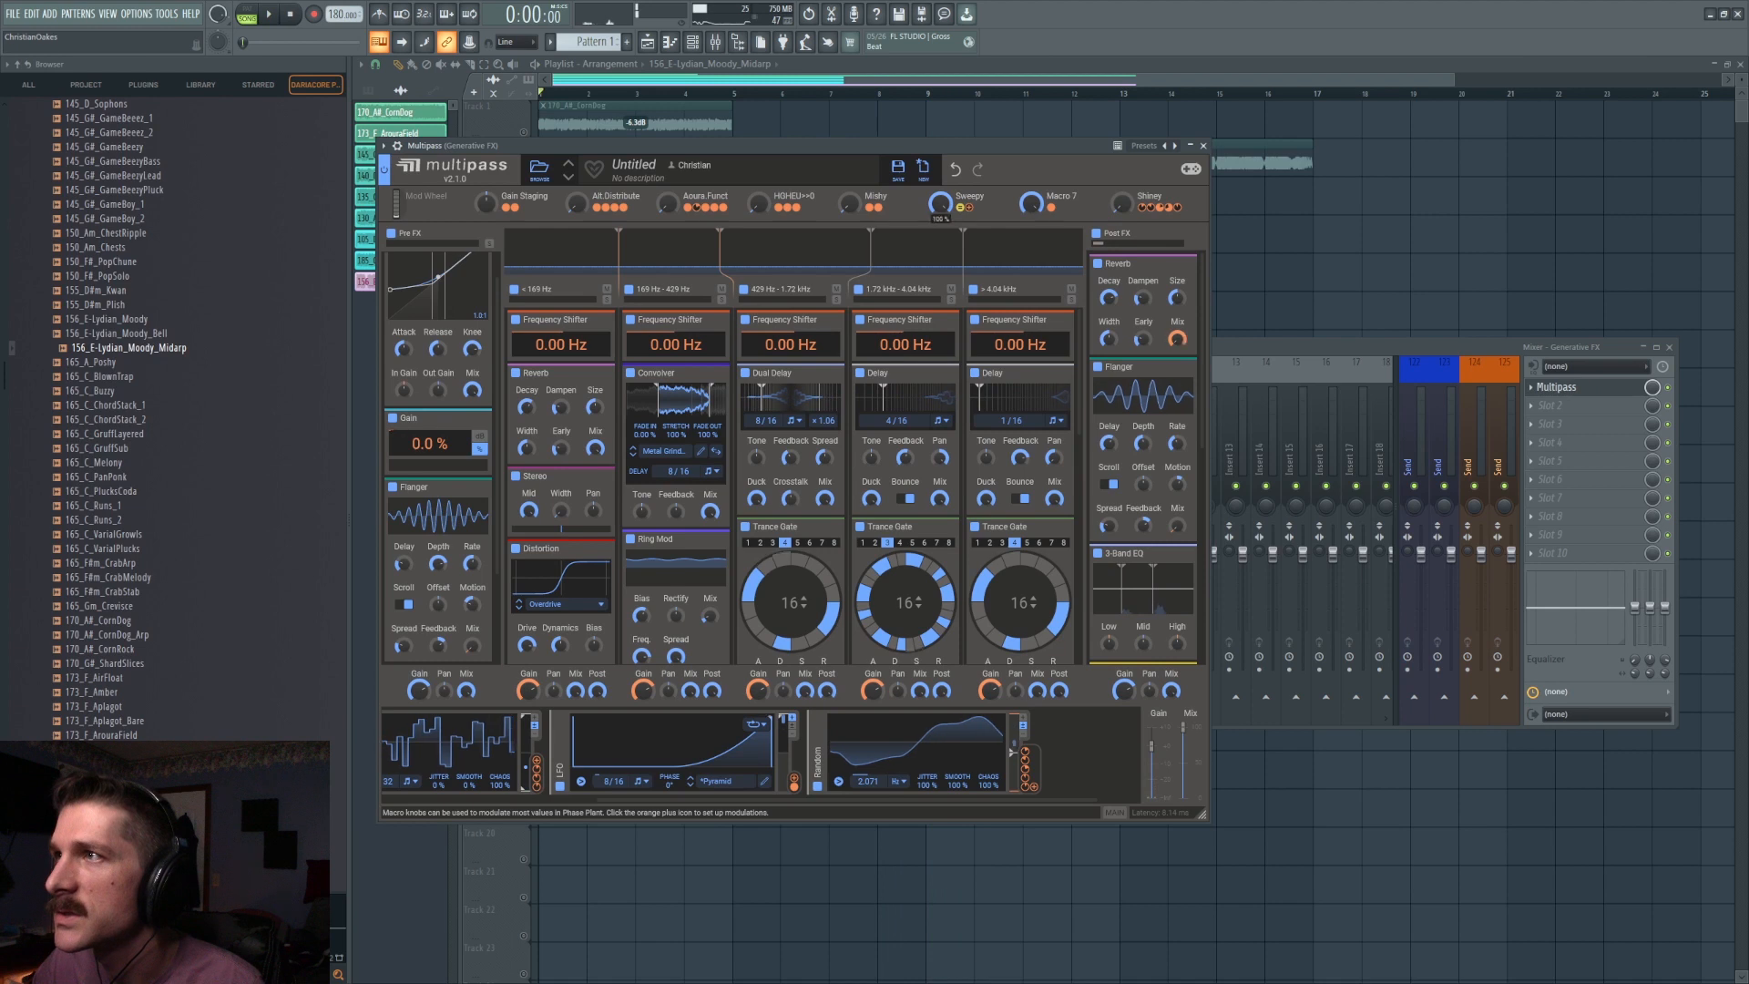
click(269, 22)
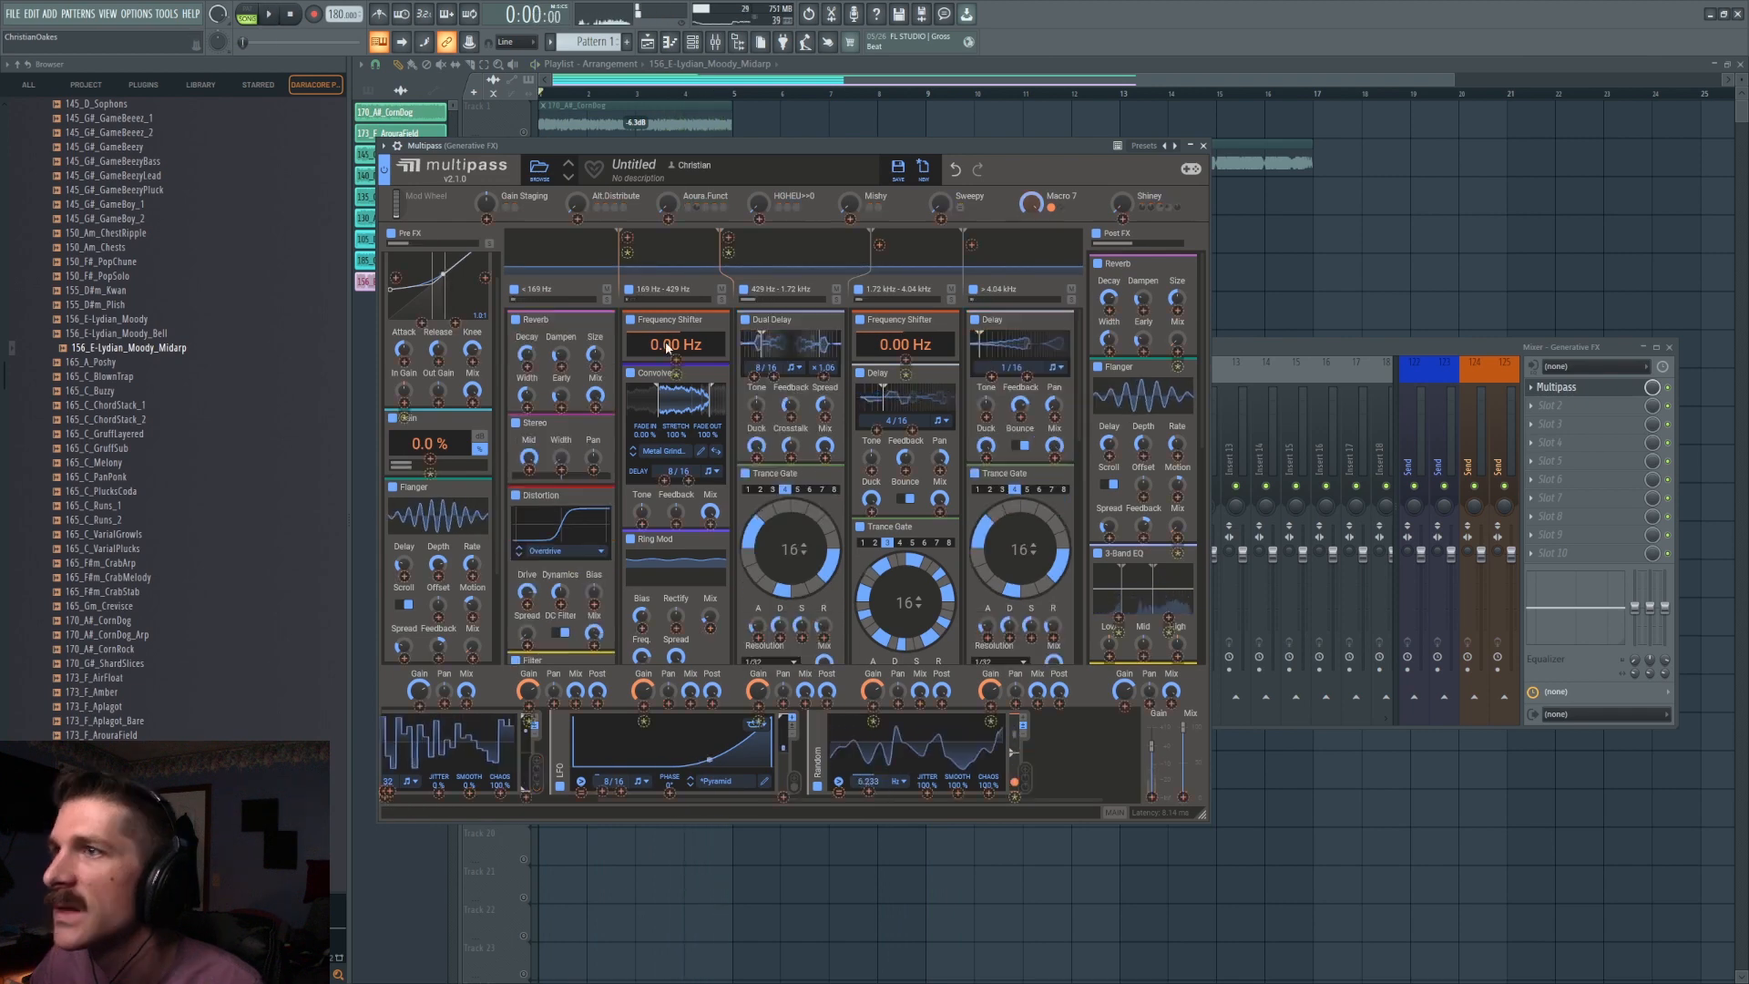
Modulate the gains of the first, third and fifth bands with Macro 7 at -100 %.
scroll(665, 350, down, 3)
scroll(605, 597, down, 3)
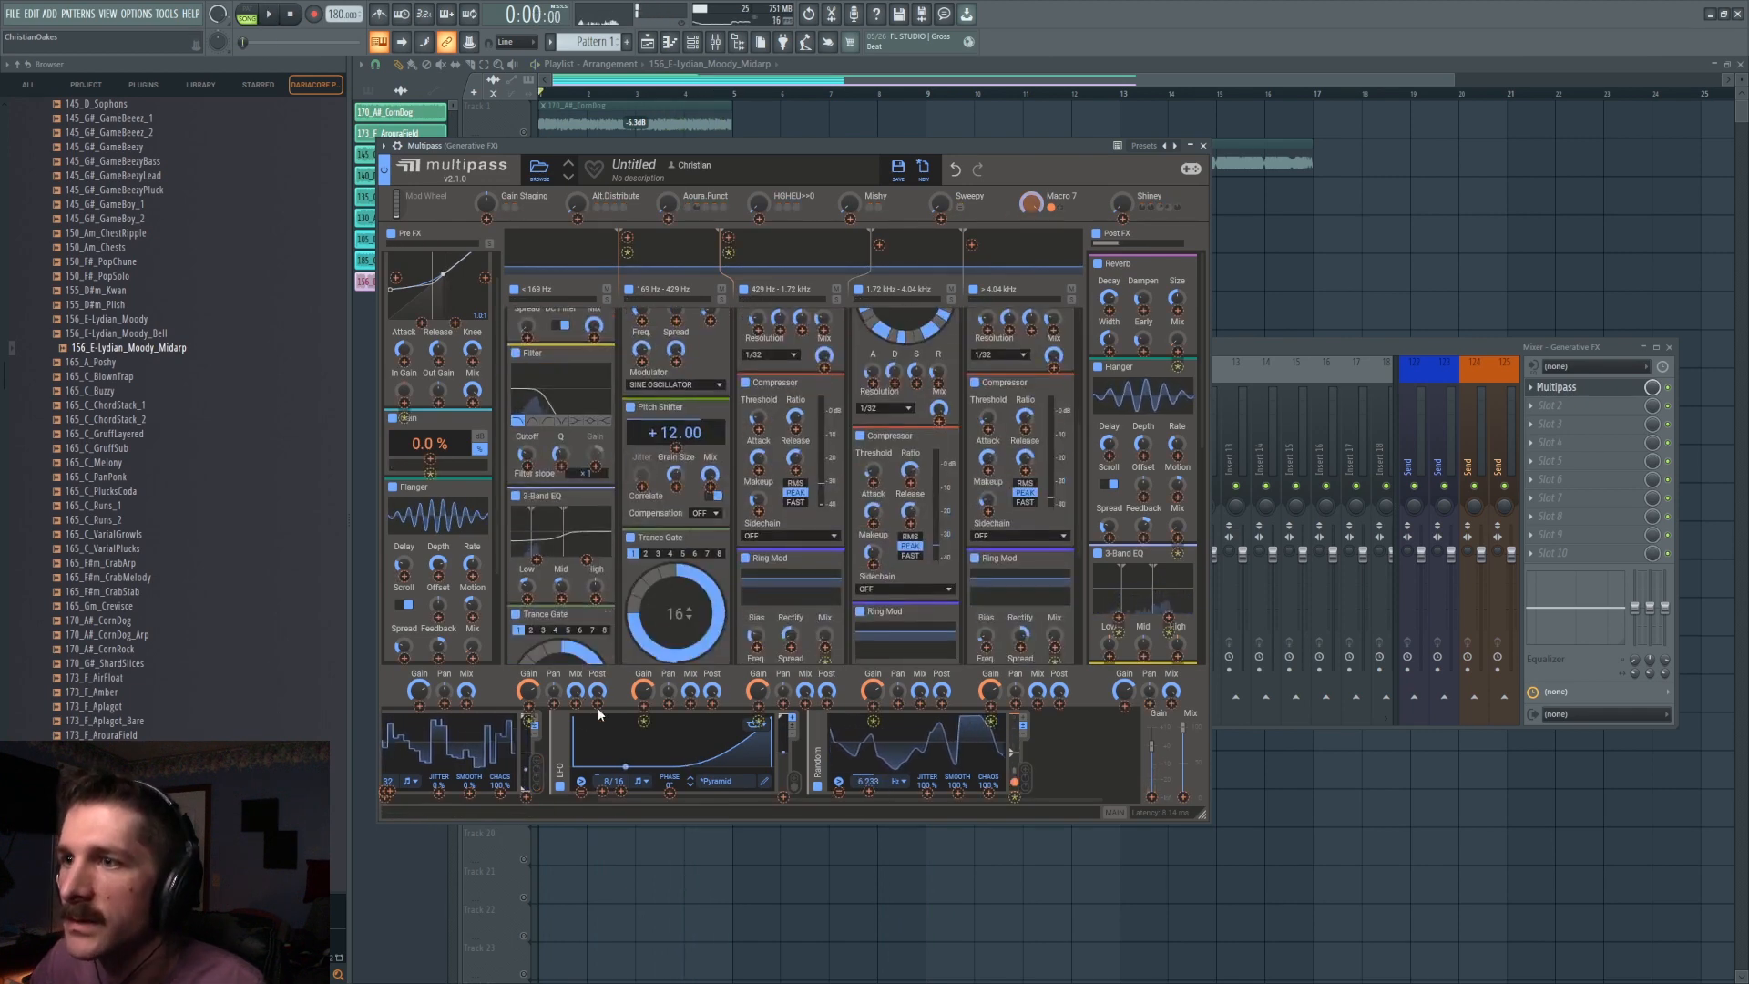
click(528, 706)
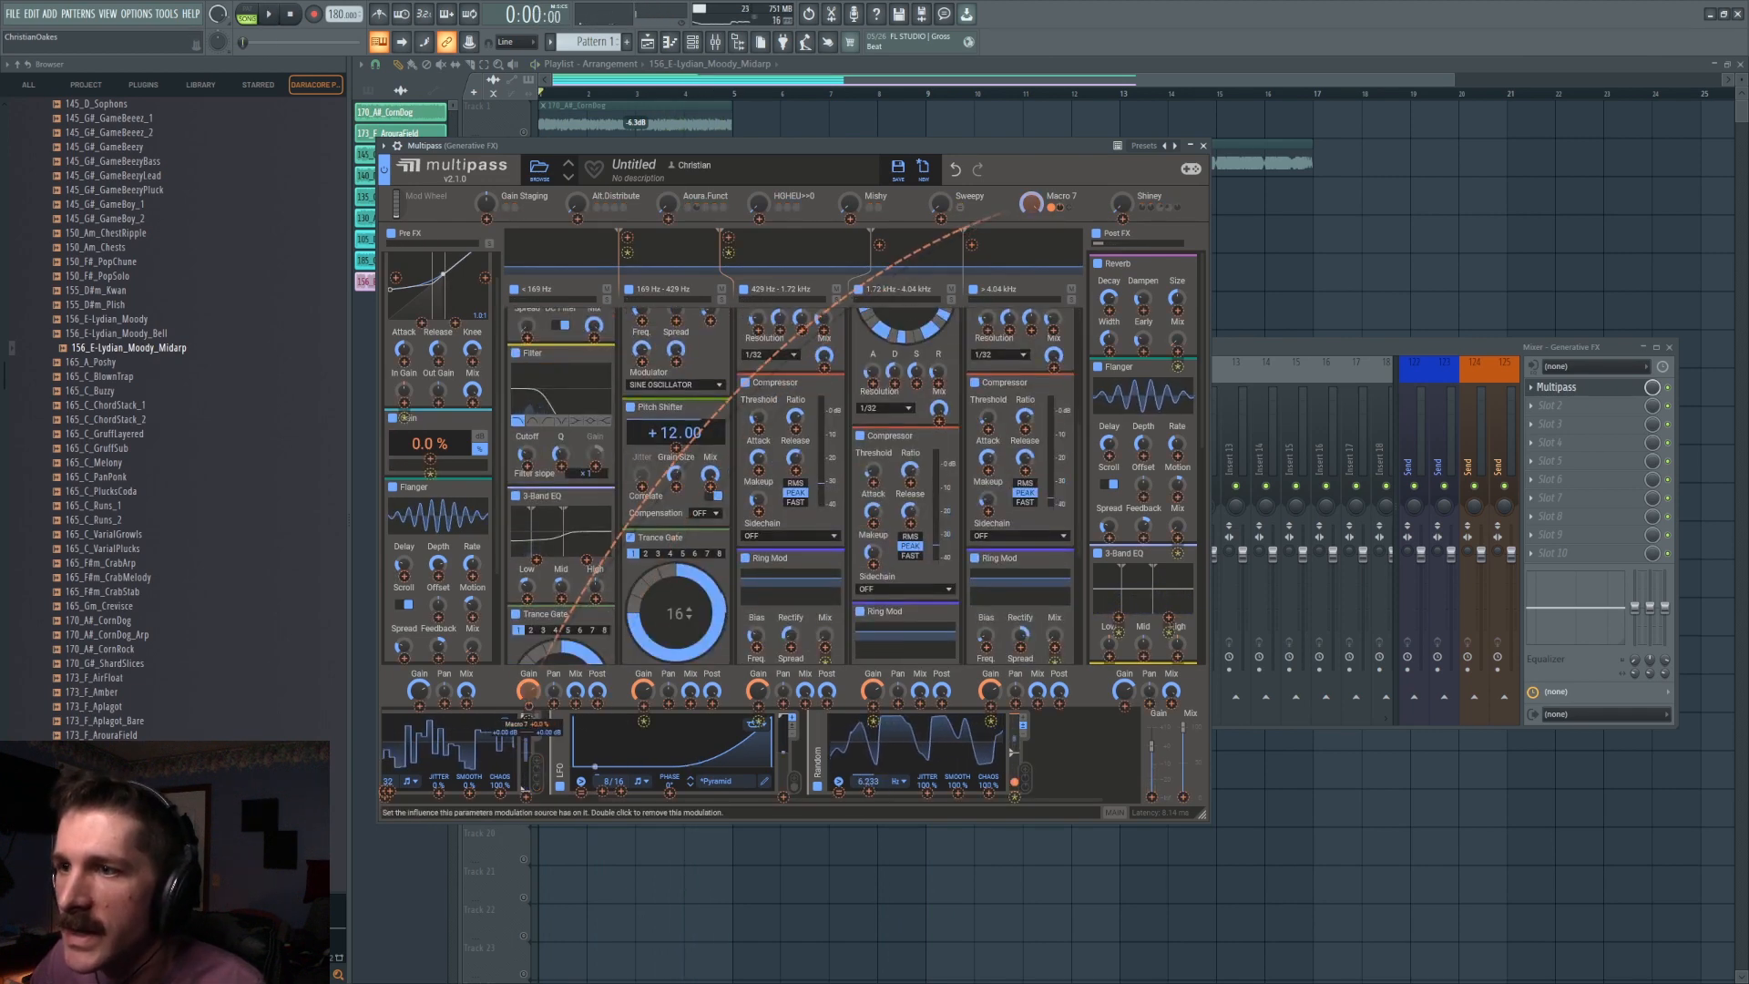
click(758, 707)
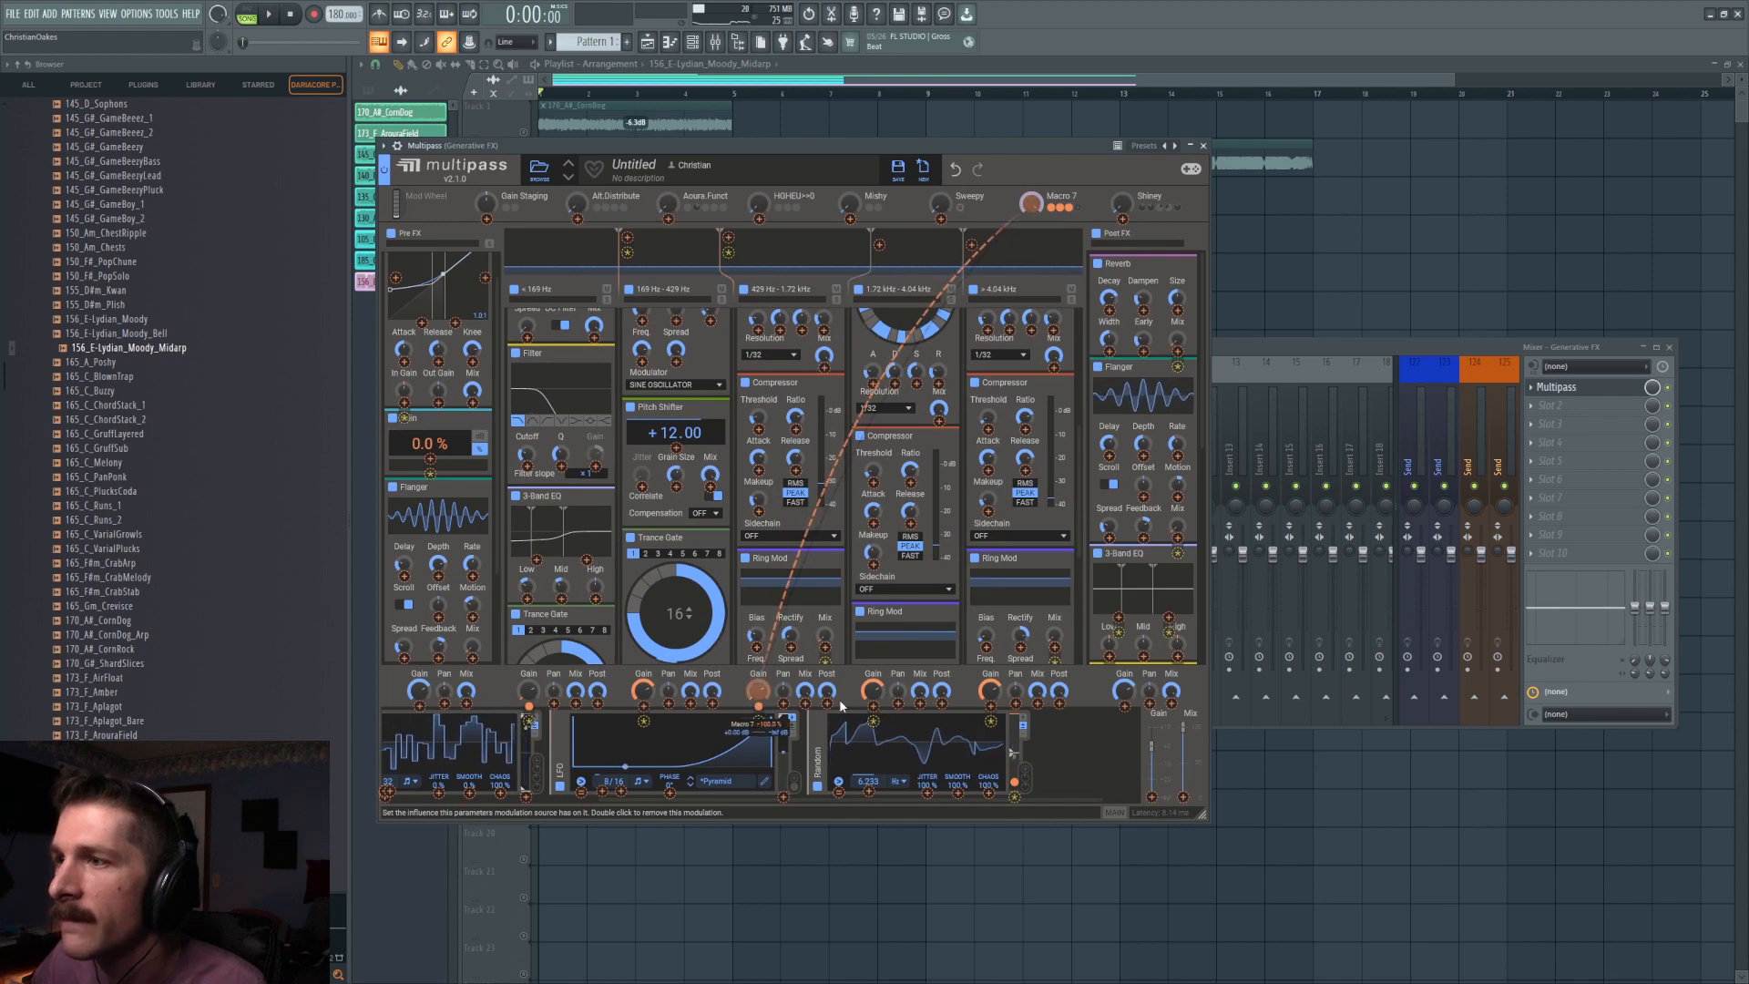
click(991, 707)
click(1097, 754)
Move the Frequency Shifters in the second and fourth bands to the end of their effect chains.
scroll(1097, 754, up, 5)
scroll(1011, 546, up, 6)
drag(902, 314, 882, 601)
scroll(884, 547, down, 3)
scroll(910, 559, down, 6)
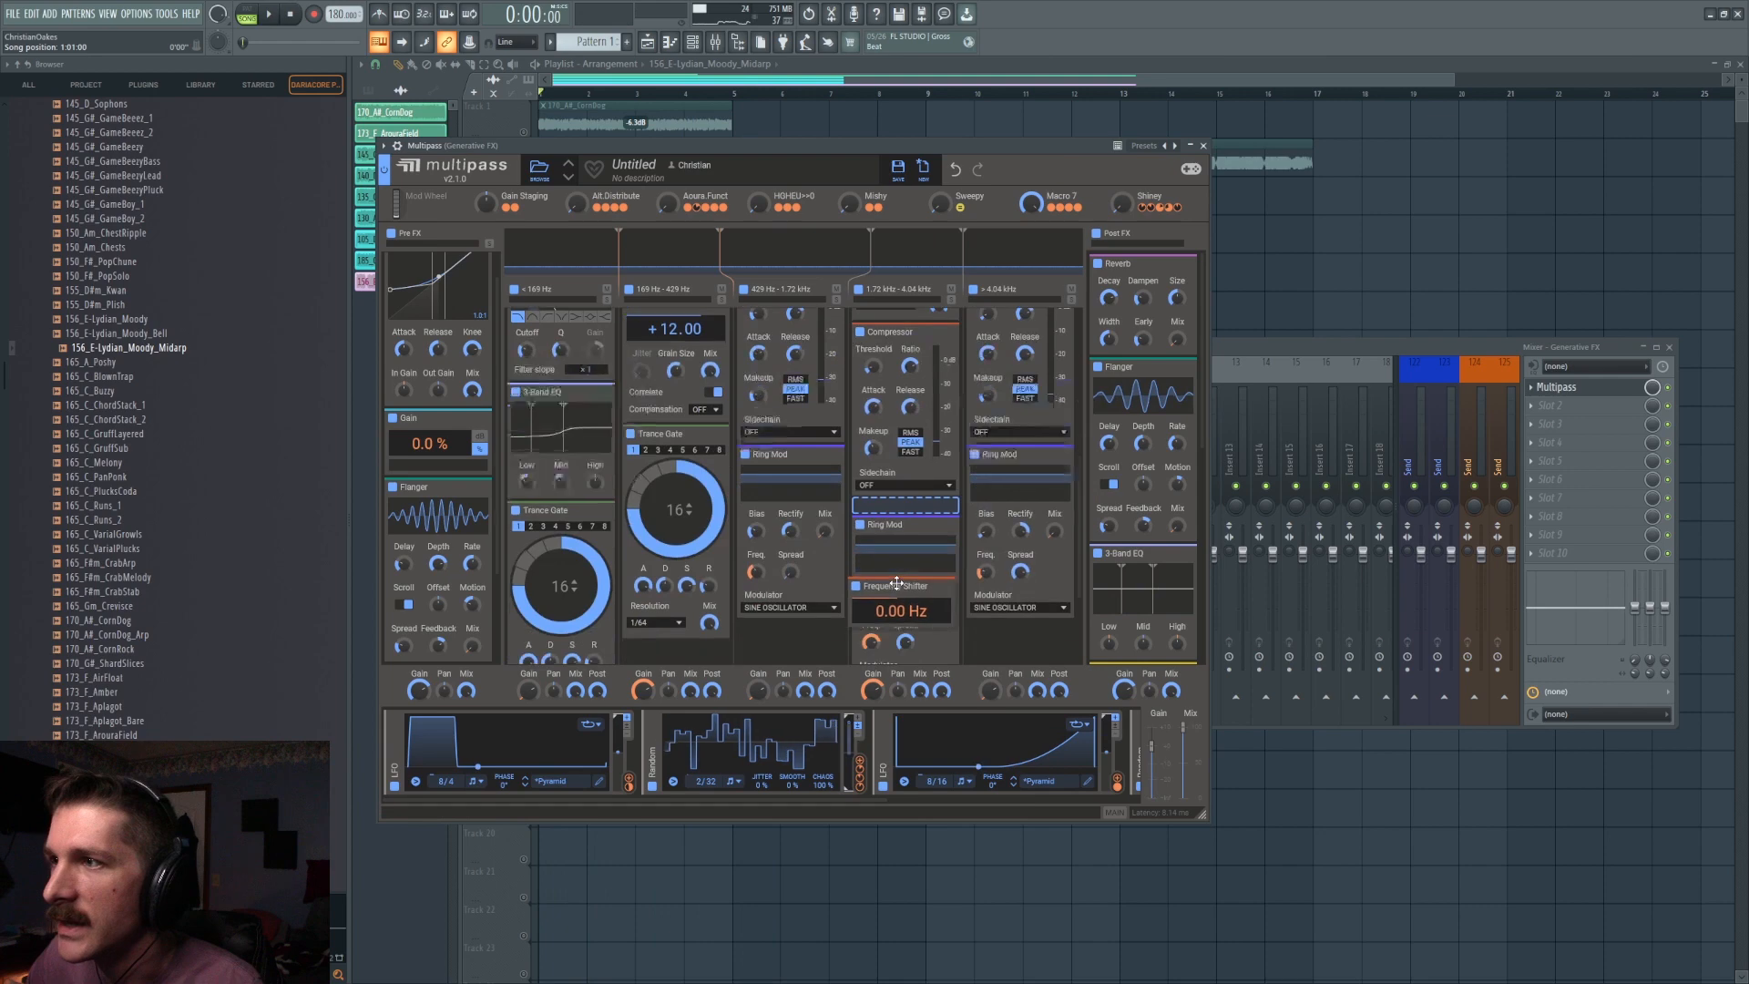
scroll(823, 549, up, 6)
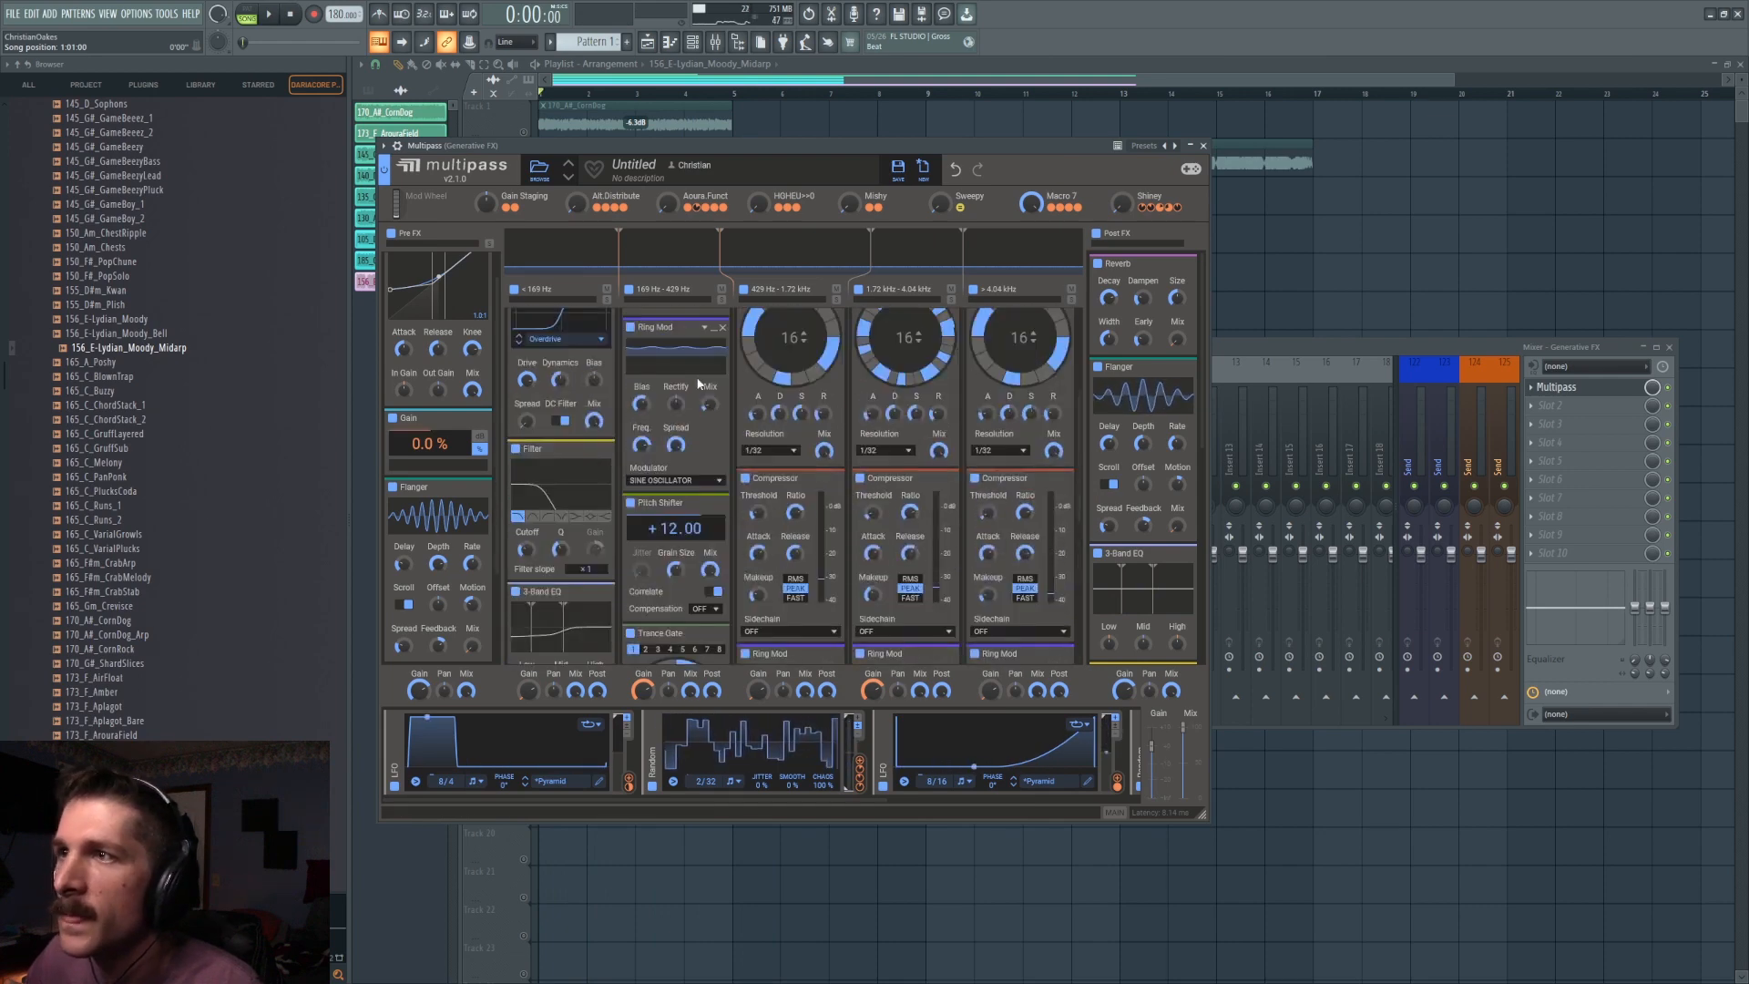
scroll(679, 547, down, 5)
drag(685, 319, 663, 546)
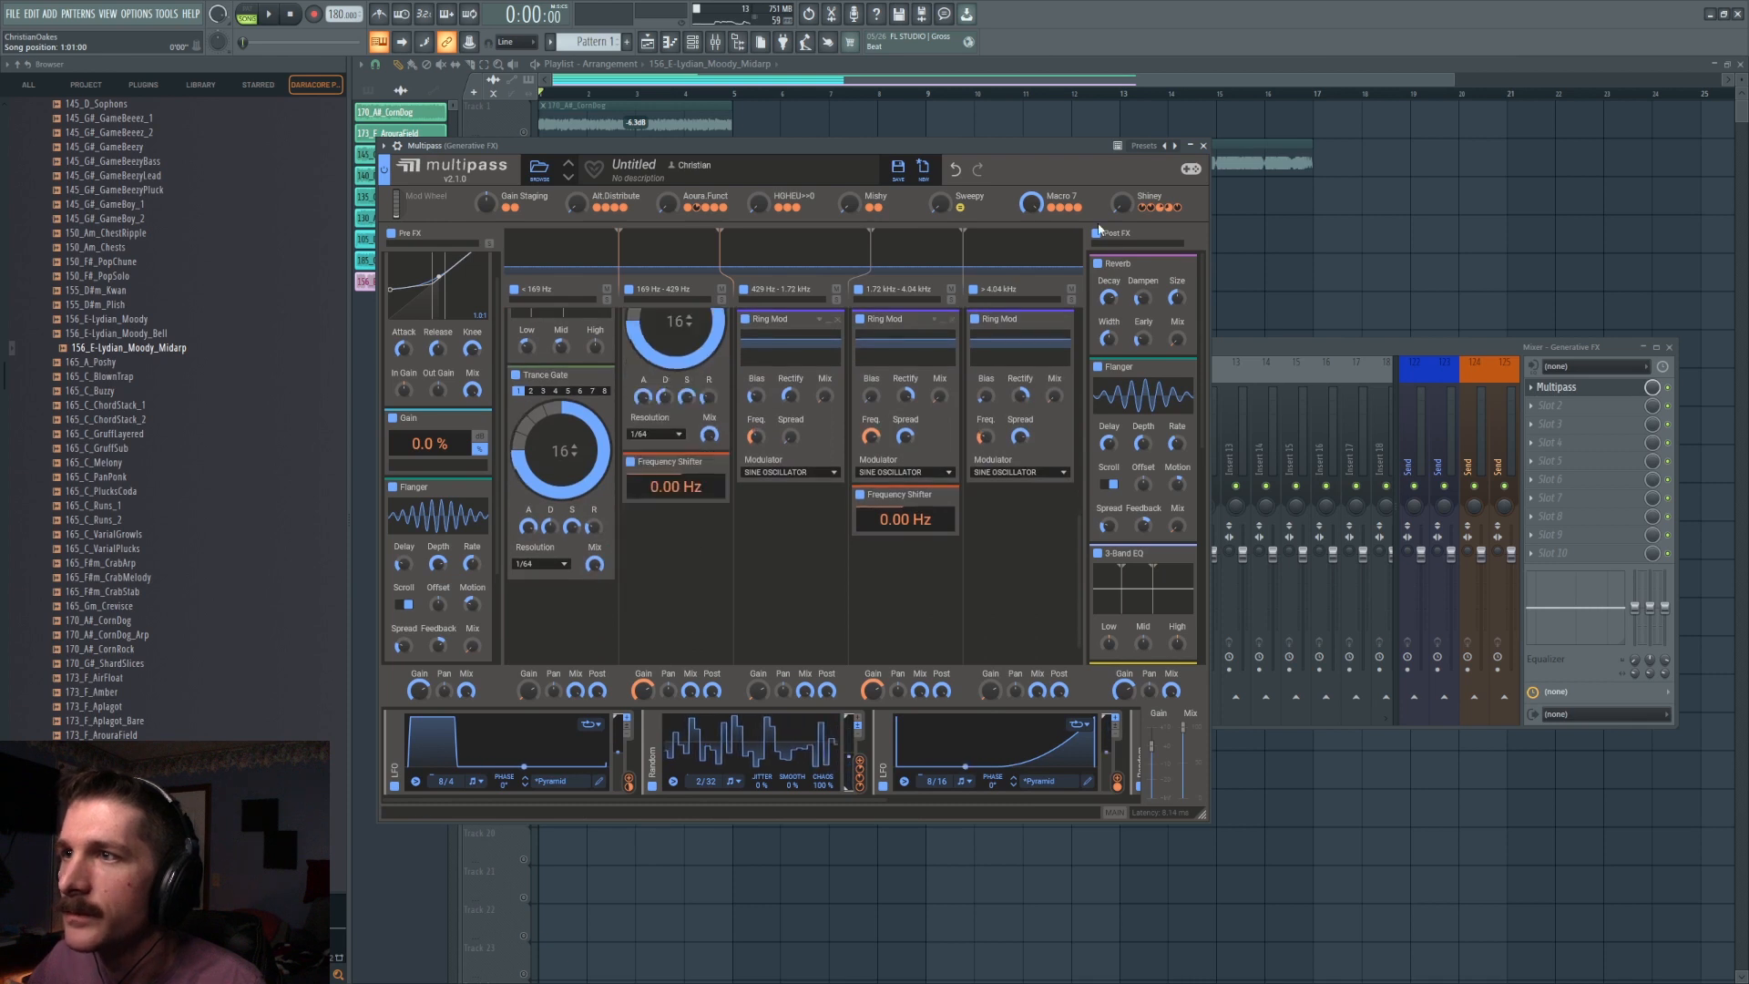
Audition the loop while sweeping Macro 7 and rename the macro BandRamp.
drag(1030, 203, 1030, 195)
key(space)
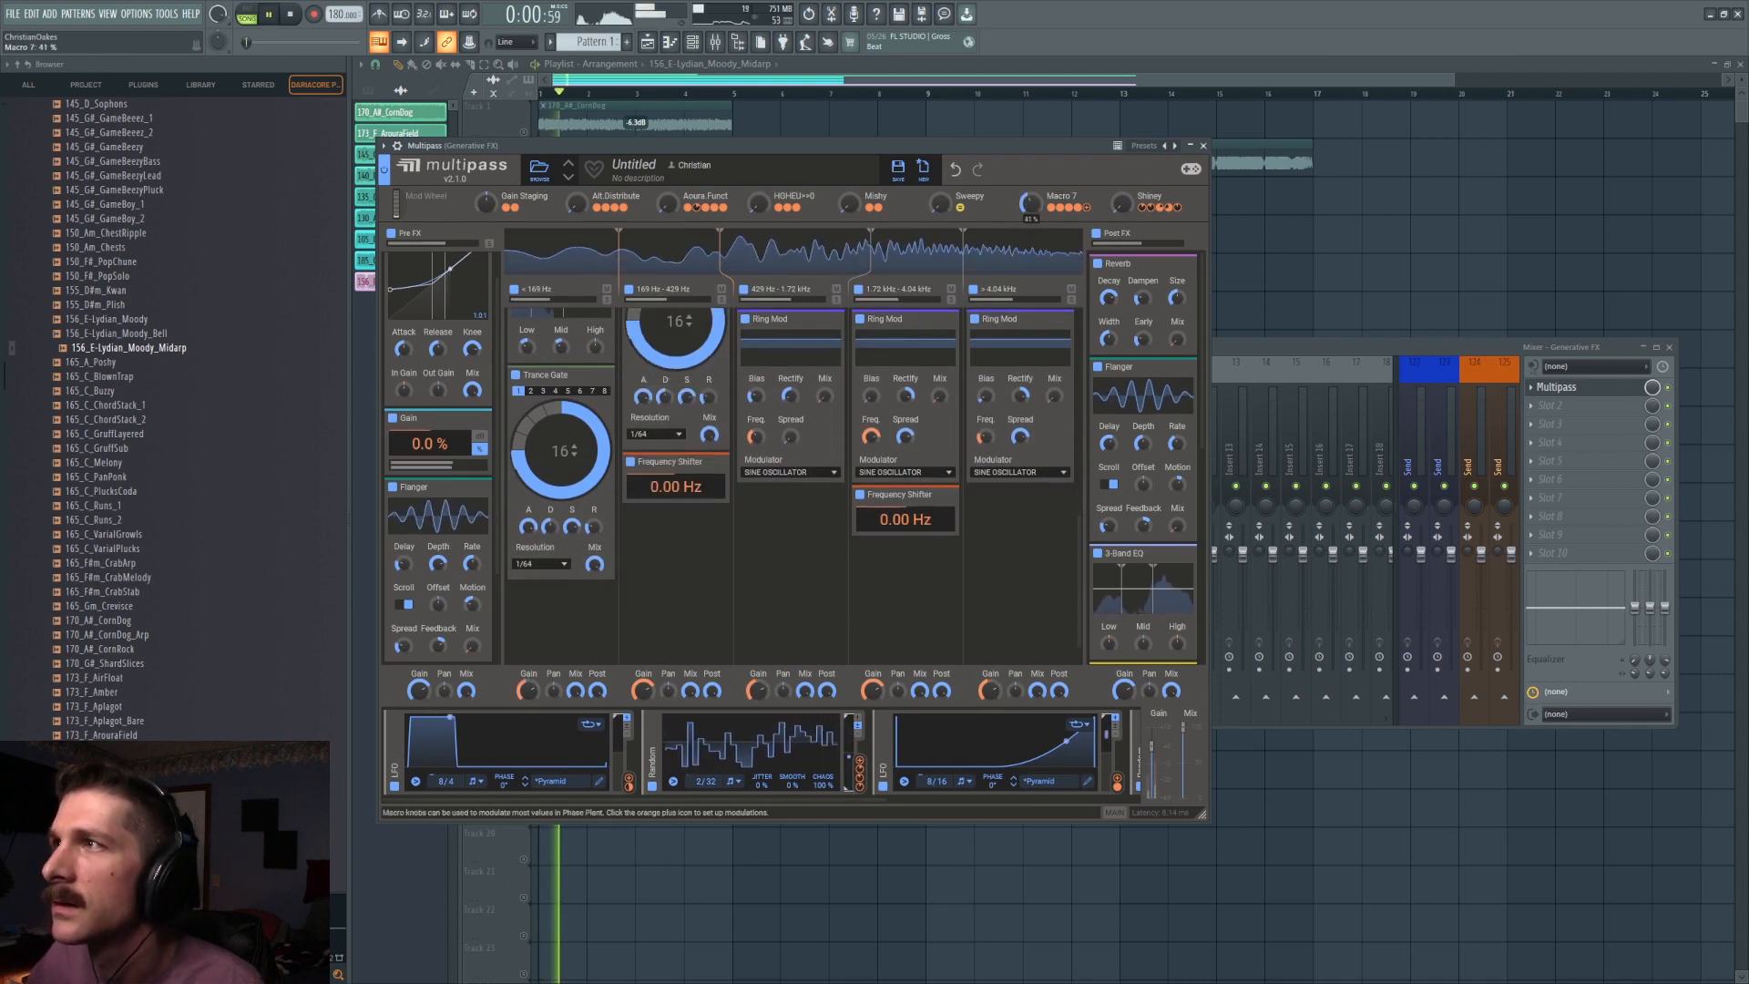
double_click(1062, 195)
text(BandRamp)
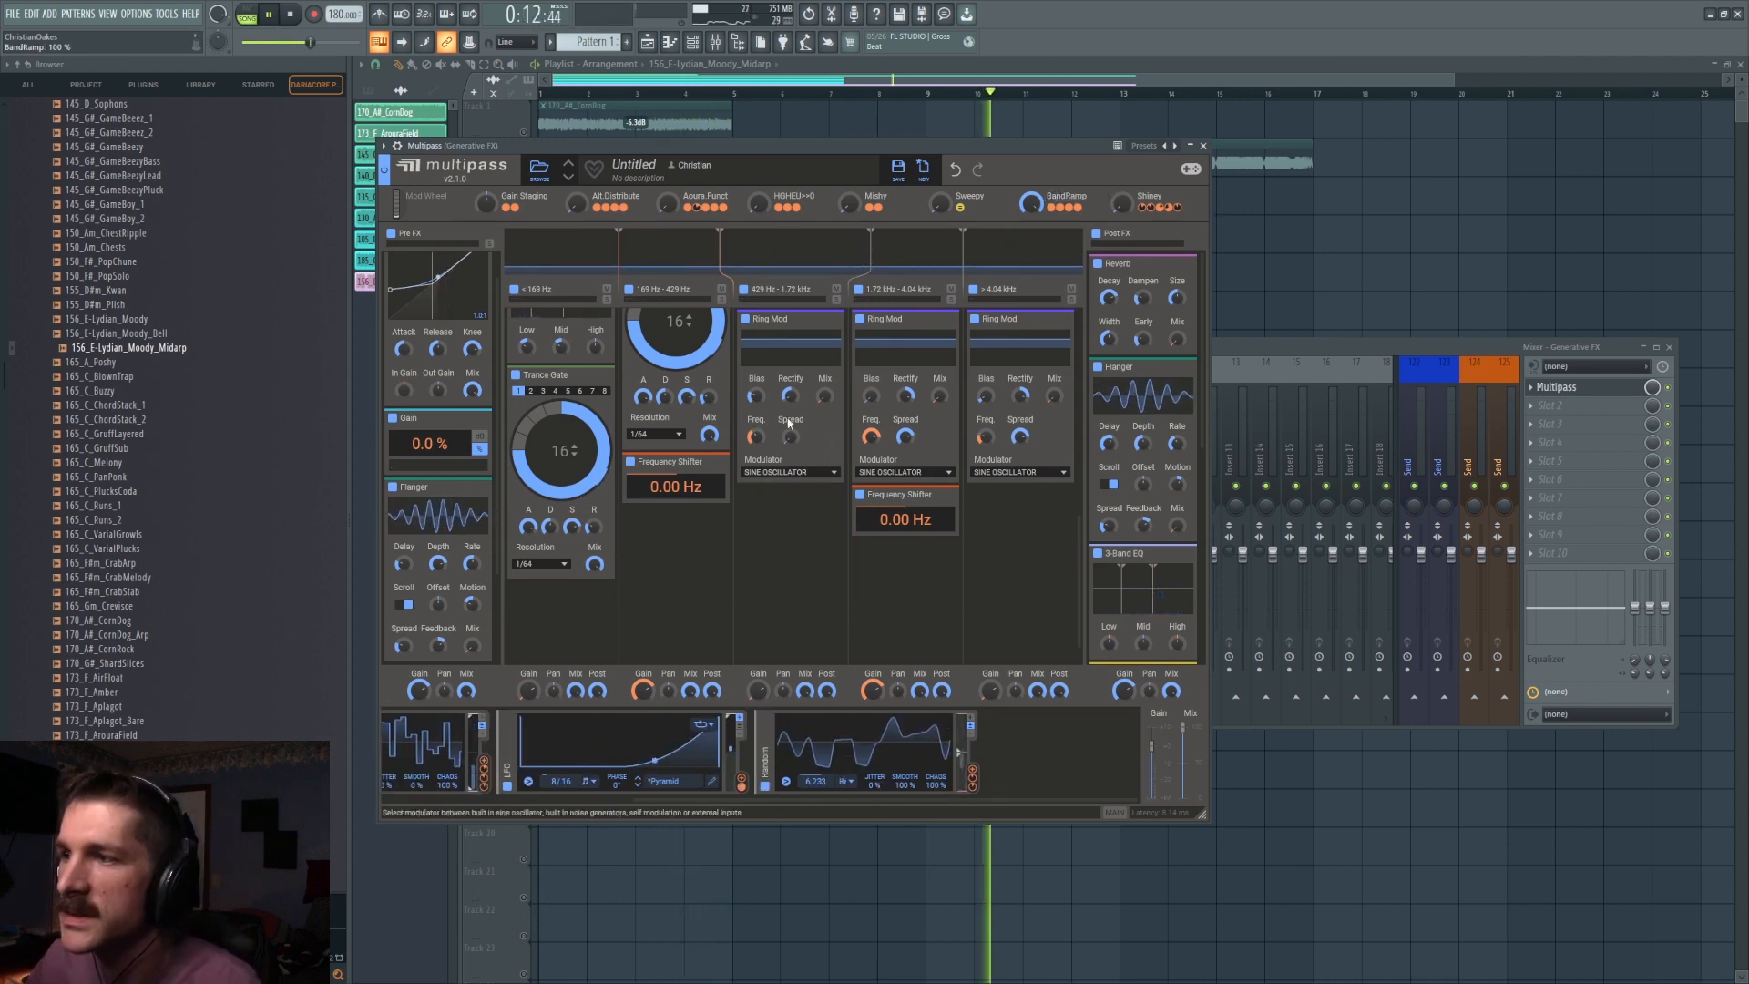
key(space)
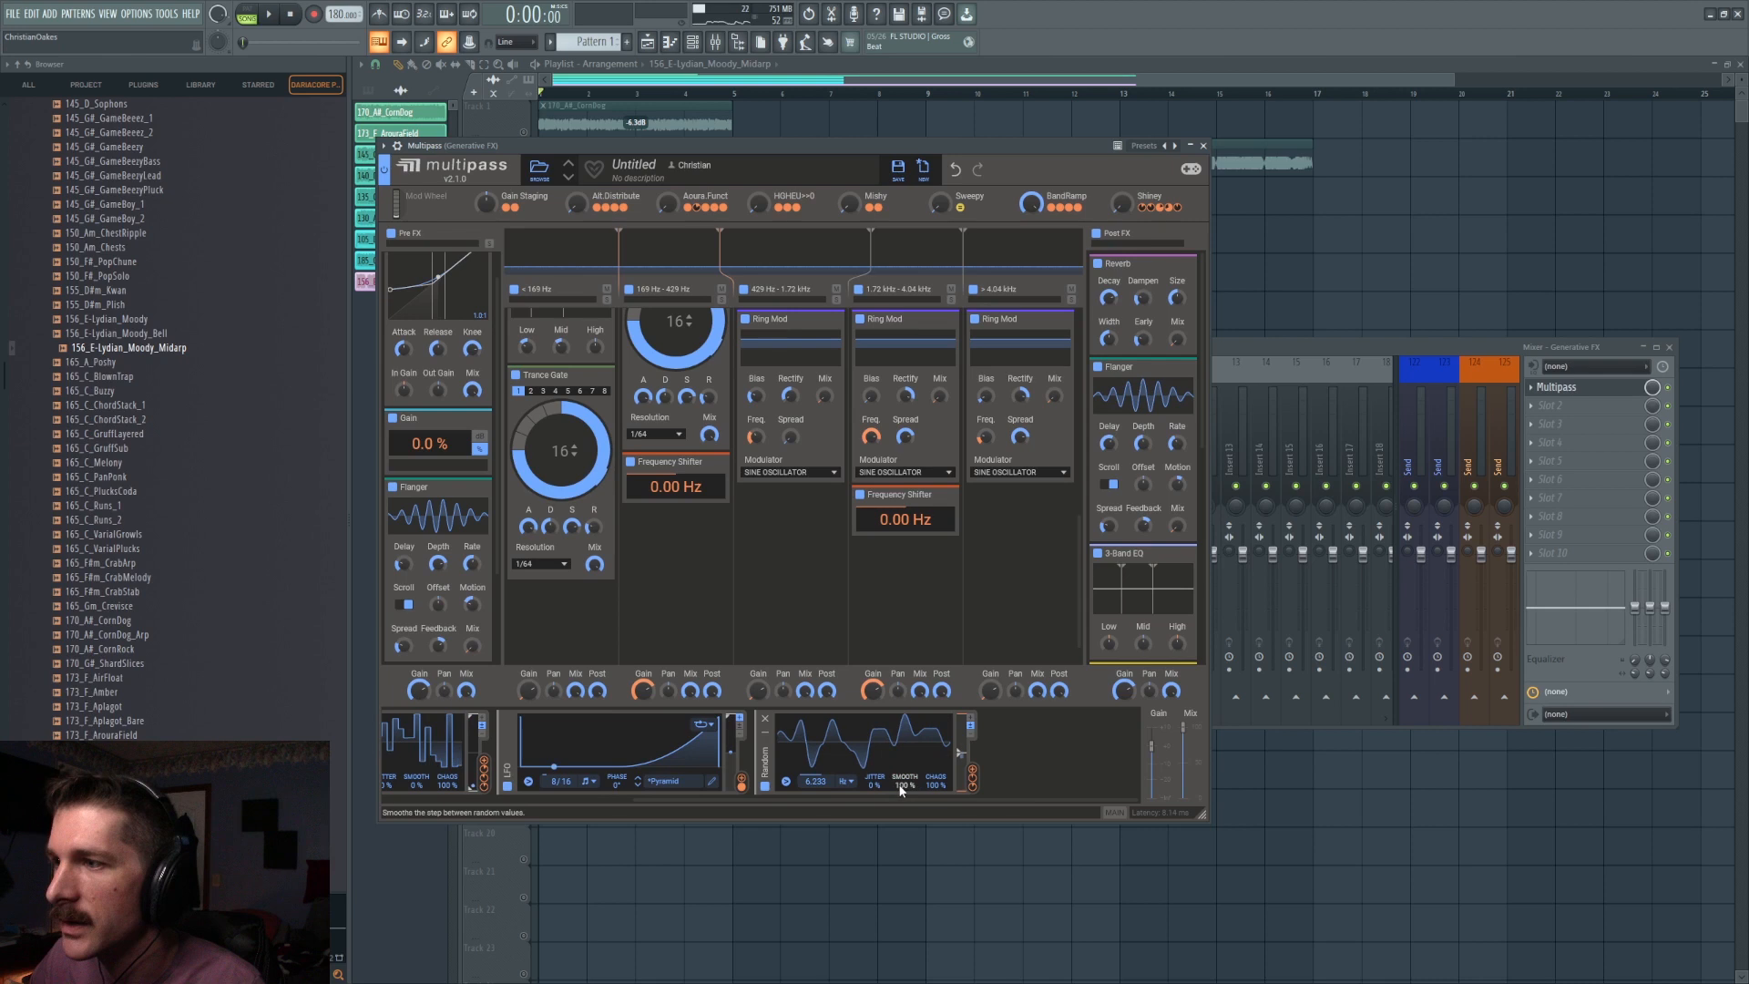
Lower the new Random modulator's smoothing, switch its rate to tempo sync and adjust it while playing the loop.
click(266, 14)
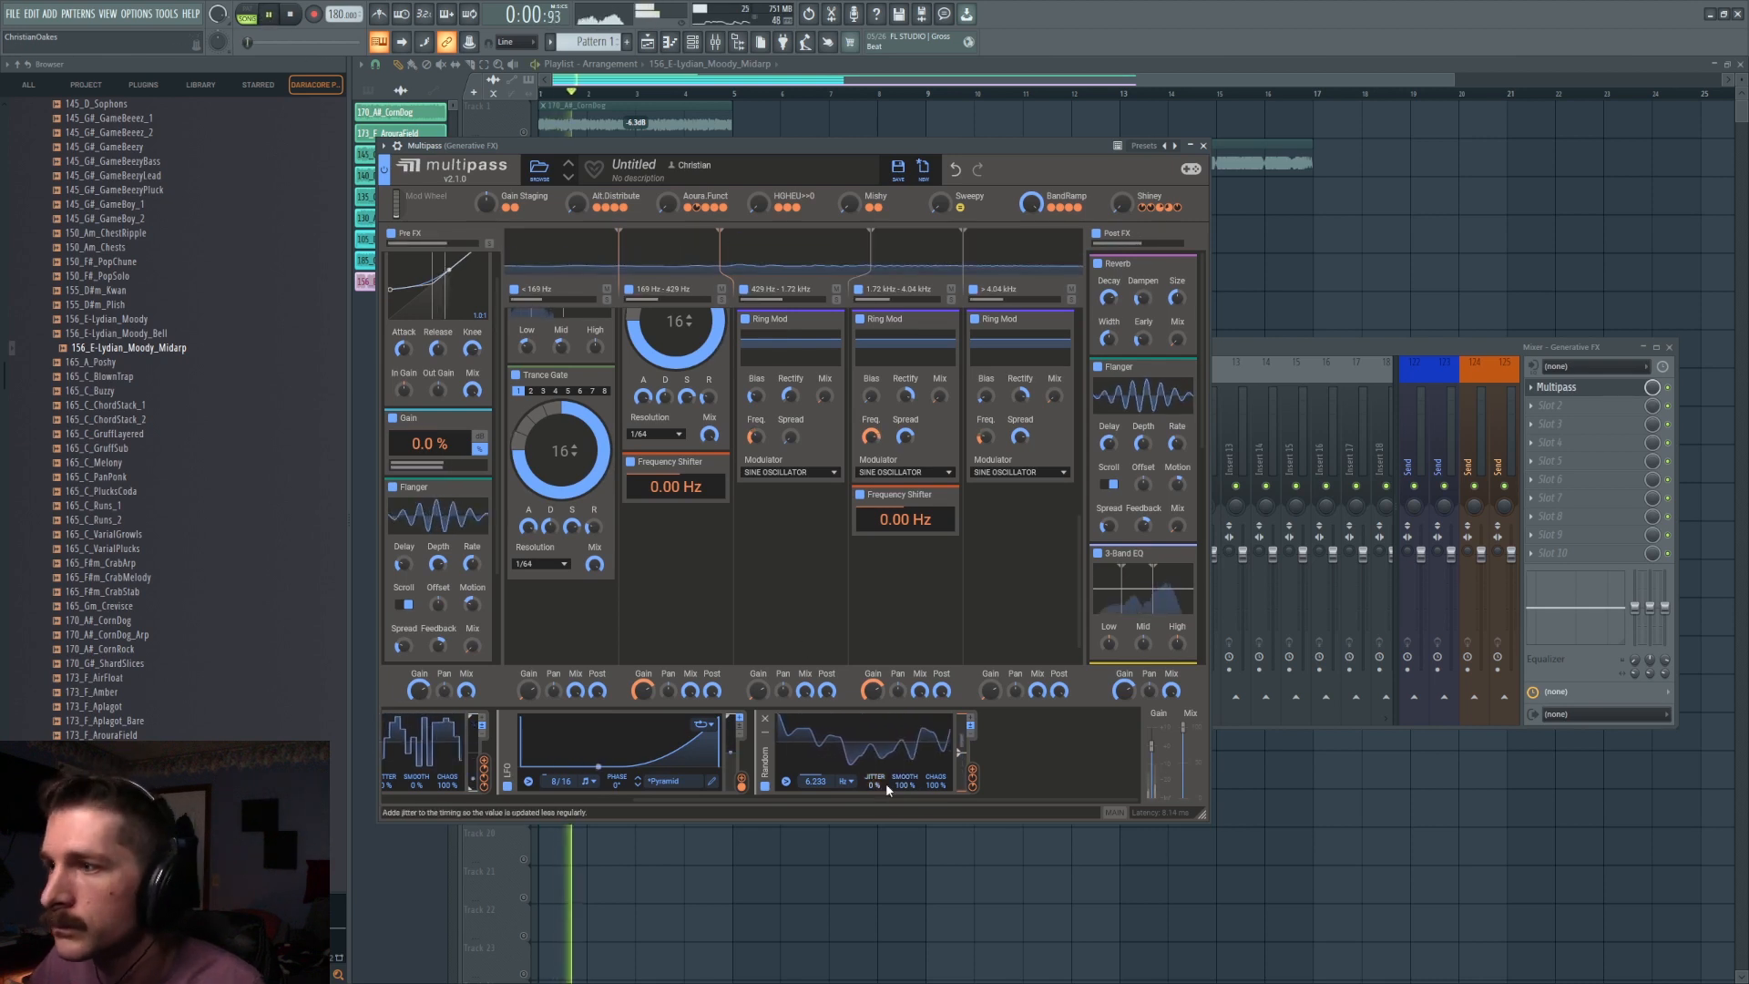
drag(902, 785, 902, 824)
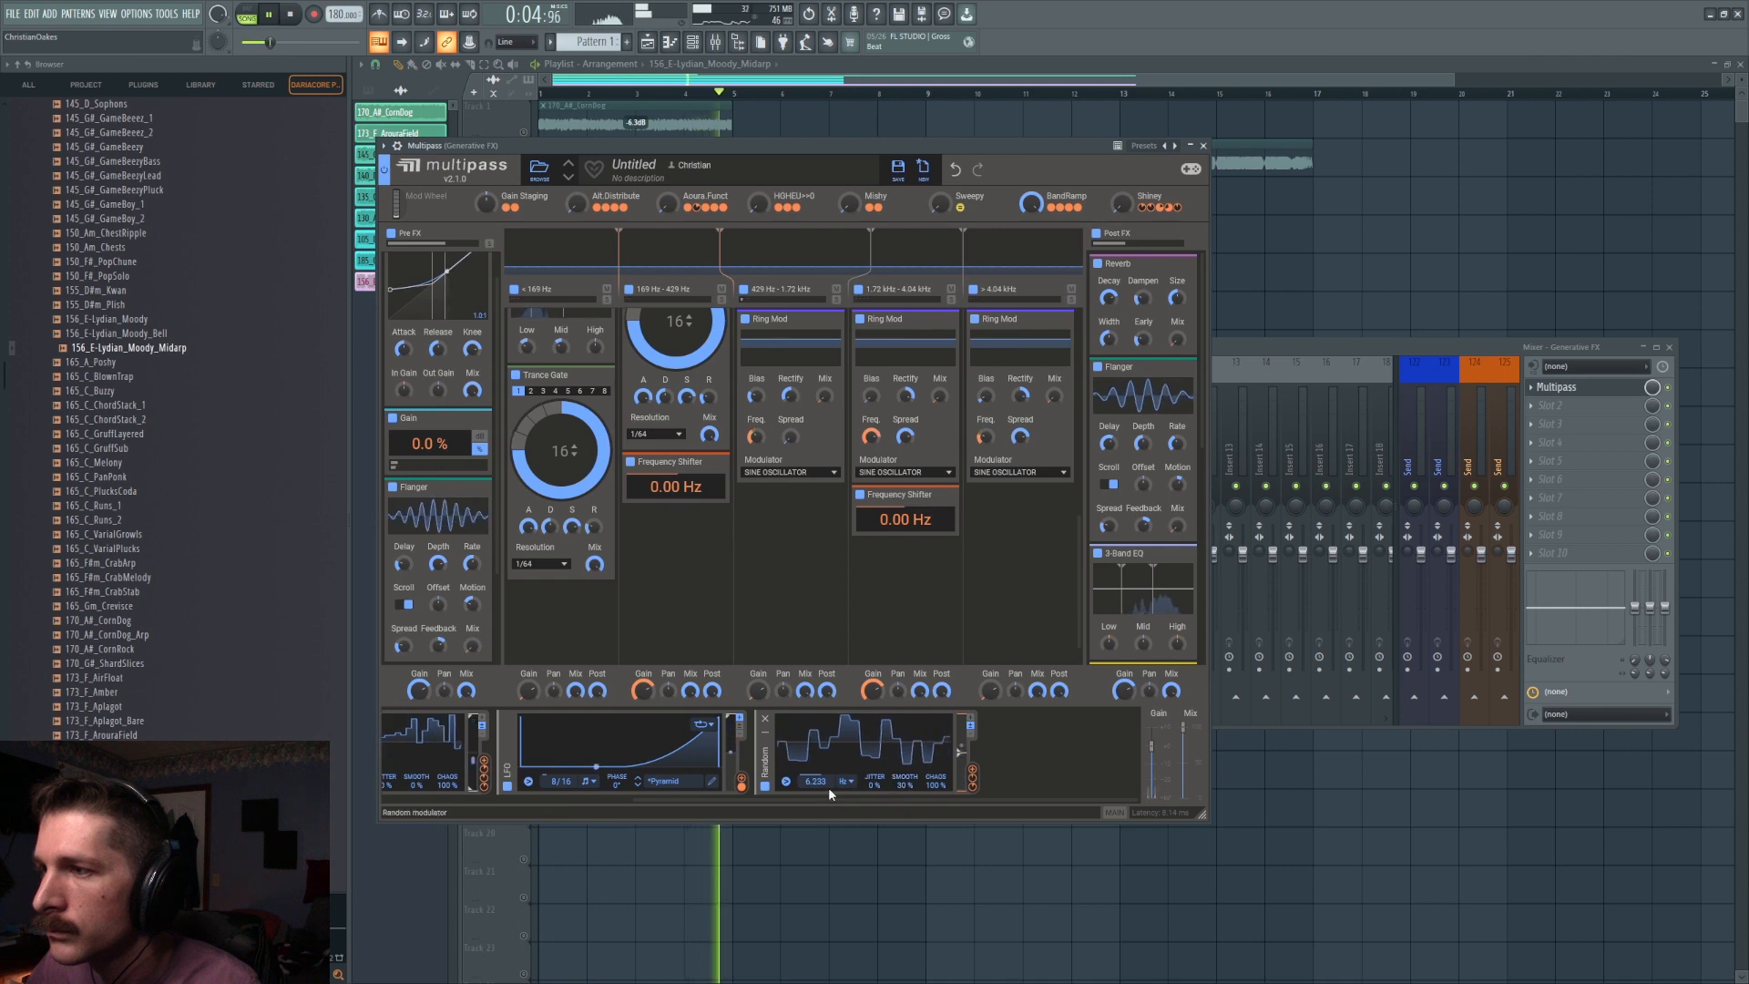
drag(818, 783, 818, 795)
click(848, 784)
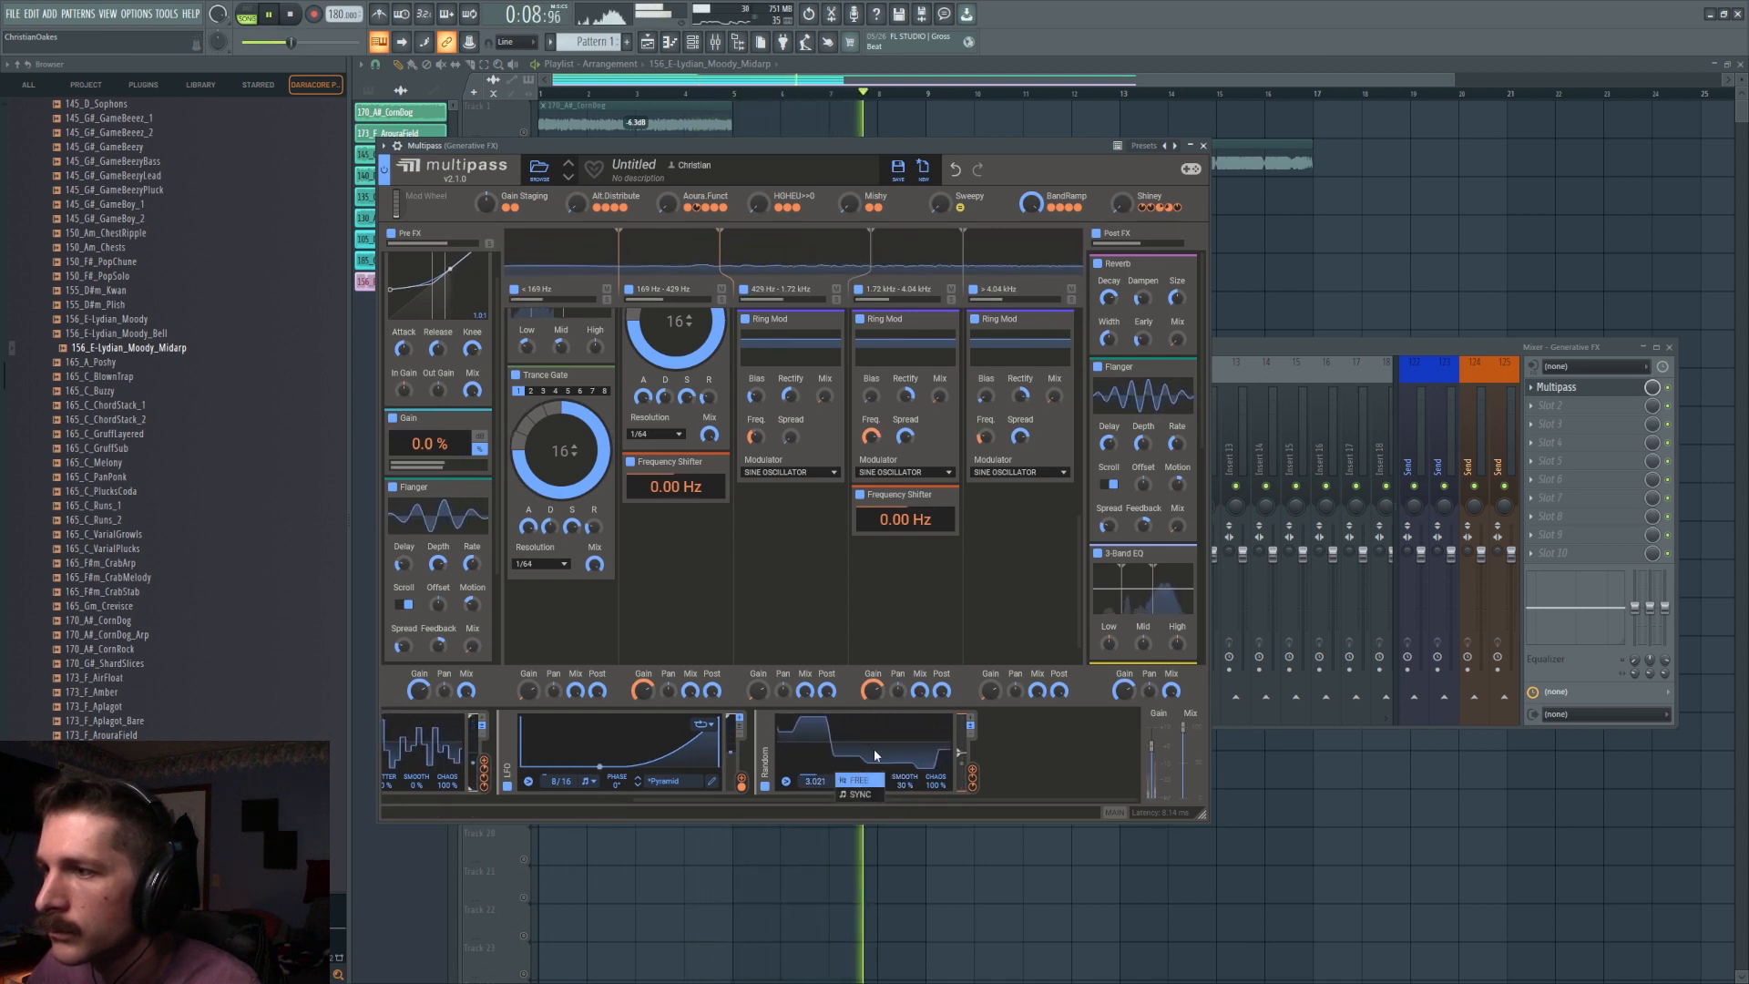
click(849, 781)
click(857, 802)
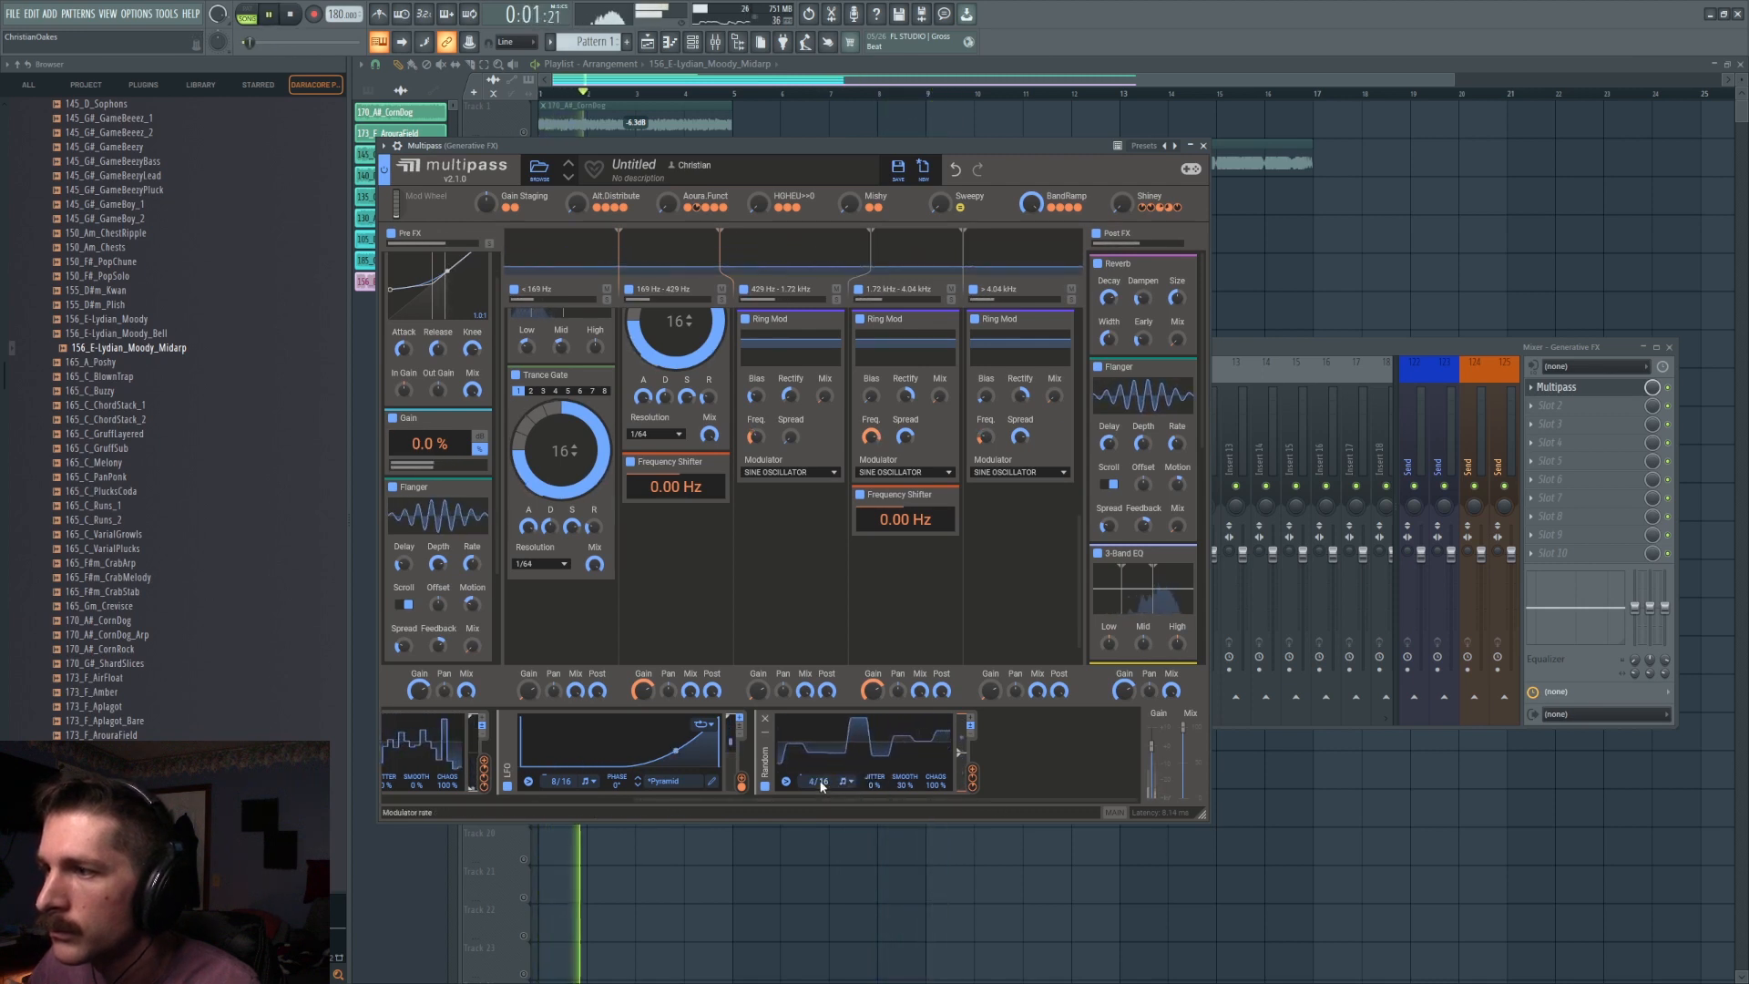
mouse_move(825, 783)
mouse_down()
mouse_move(825, 768)
mouse_move(824, 785)
mouse_up()
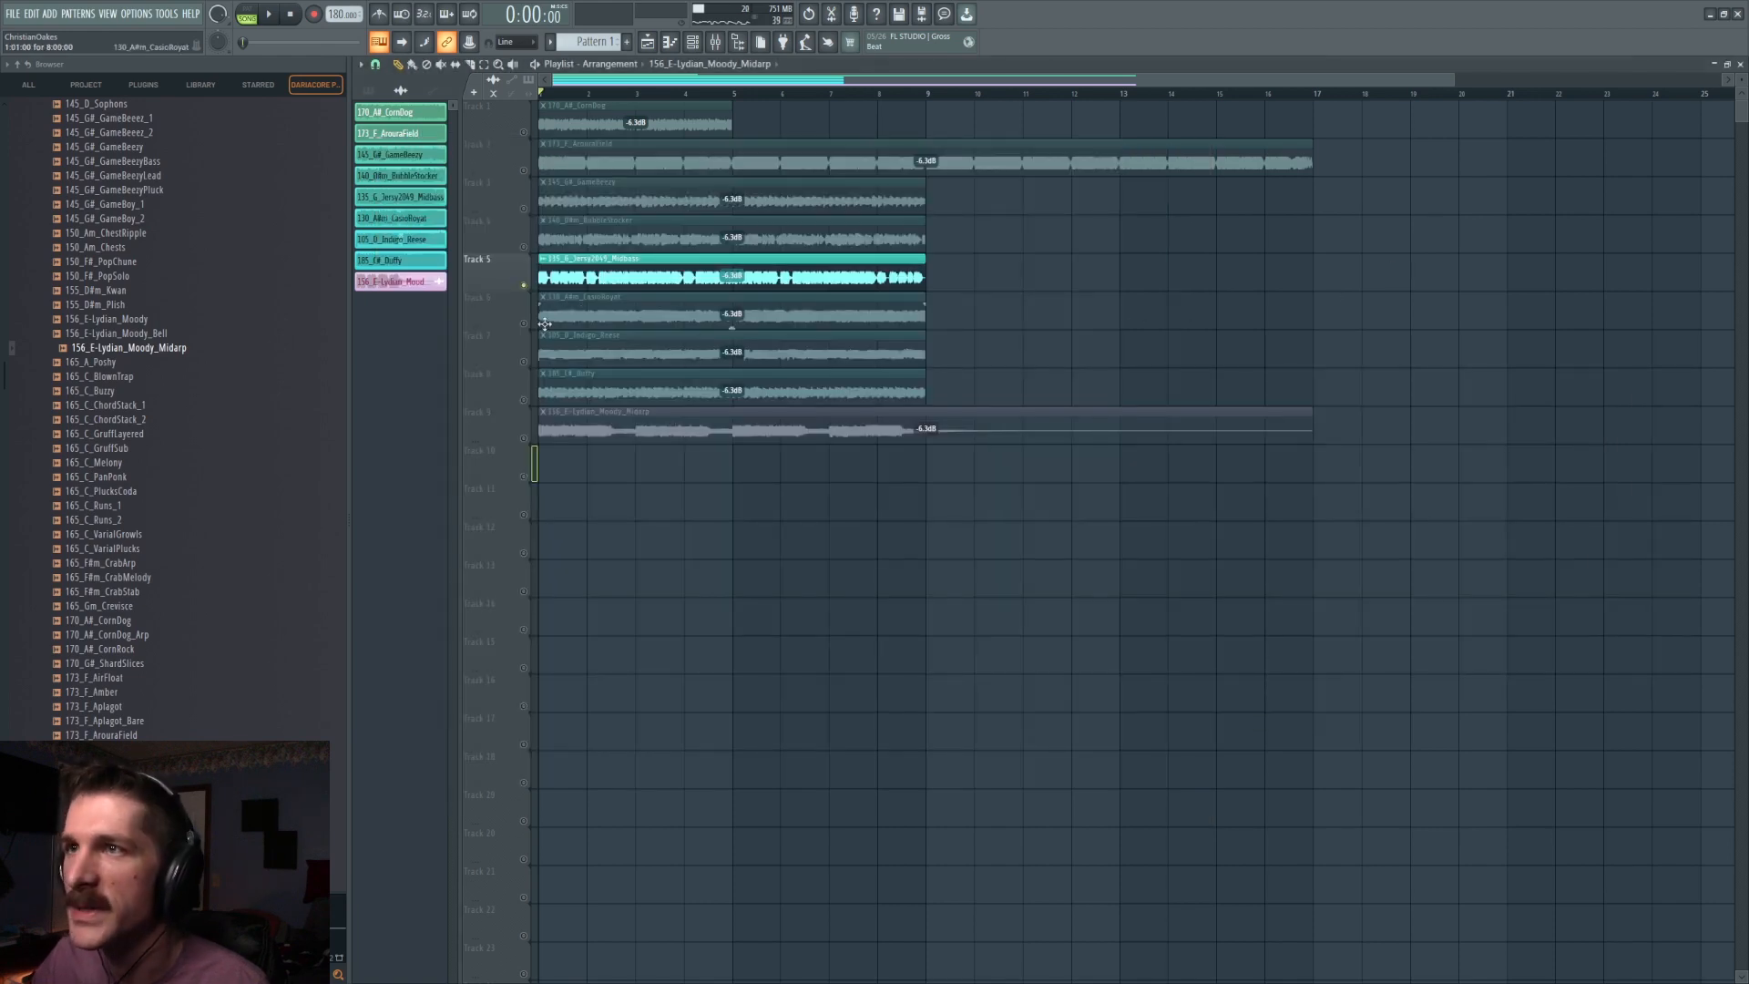
Solo the loop on Track 6 and audition it through Multipass on the Generative FX mixer track.
click(545, 324)
click(715, 42)
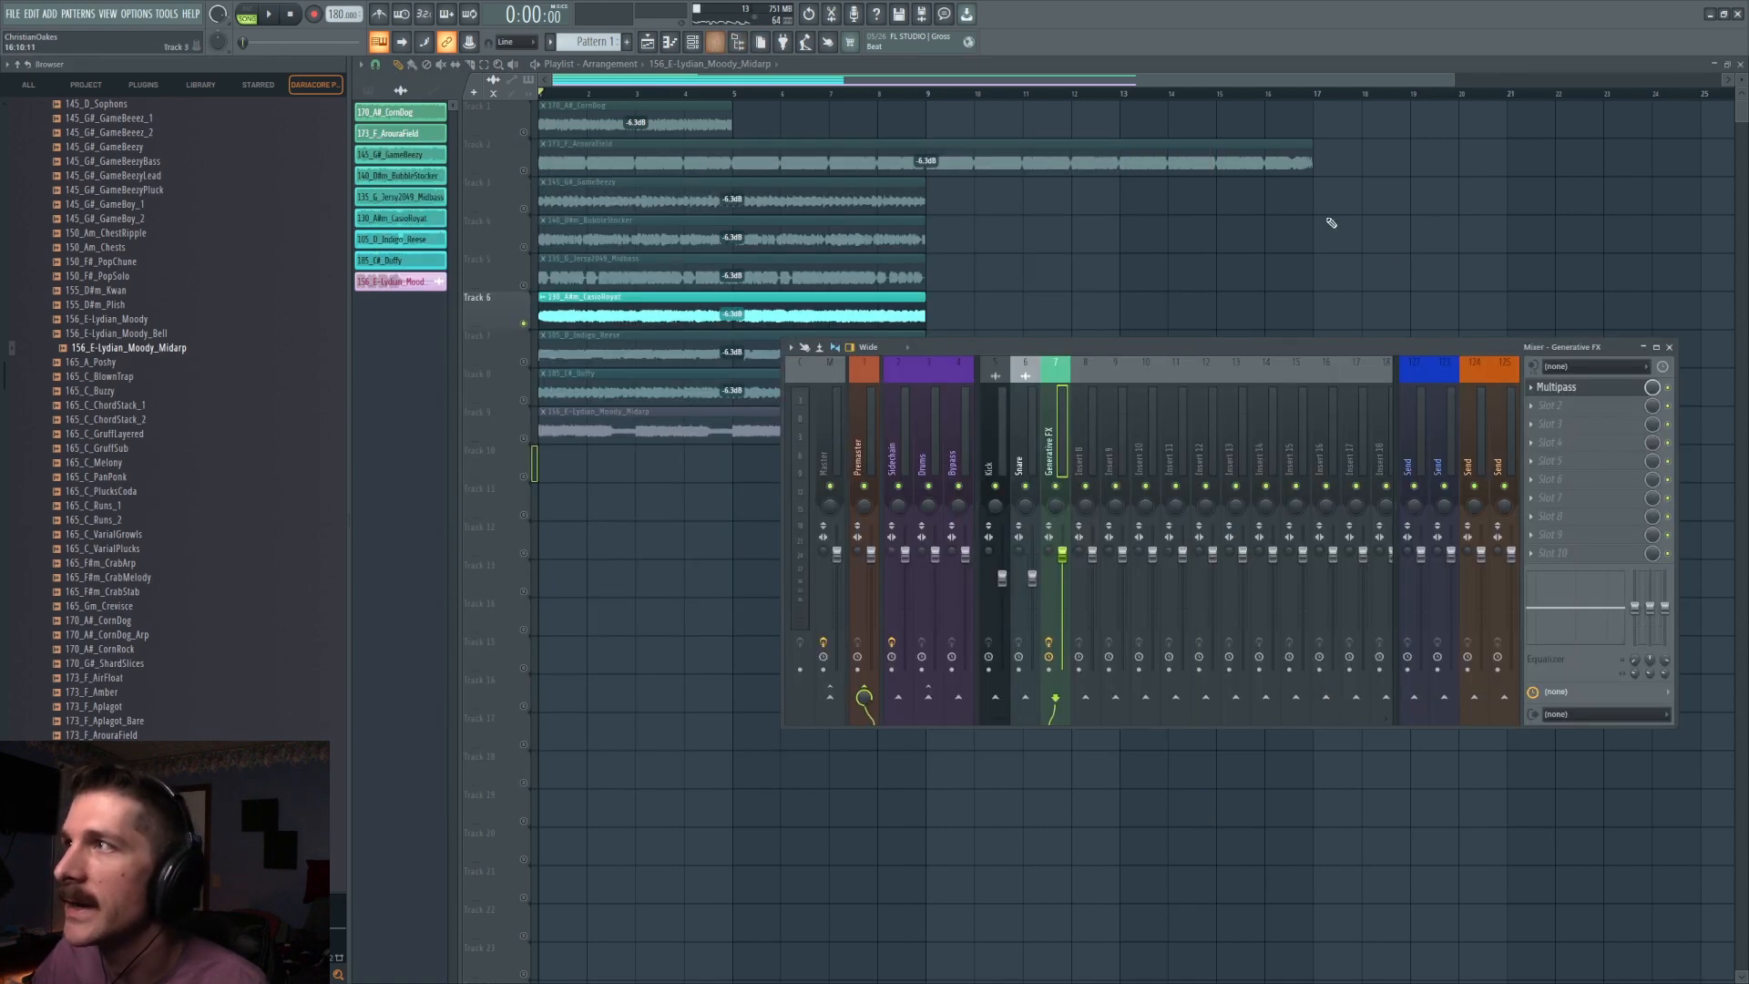
click(1586, 398)
key(space)
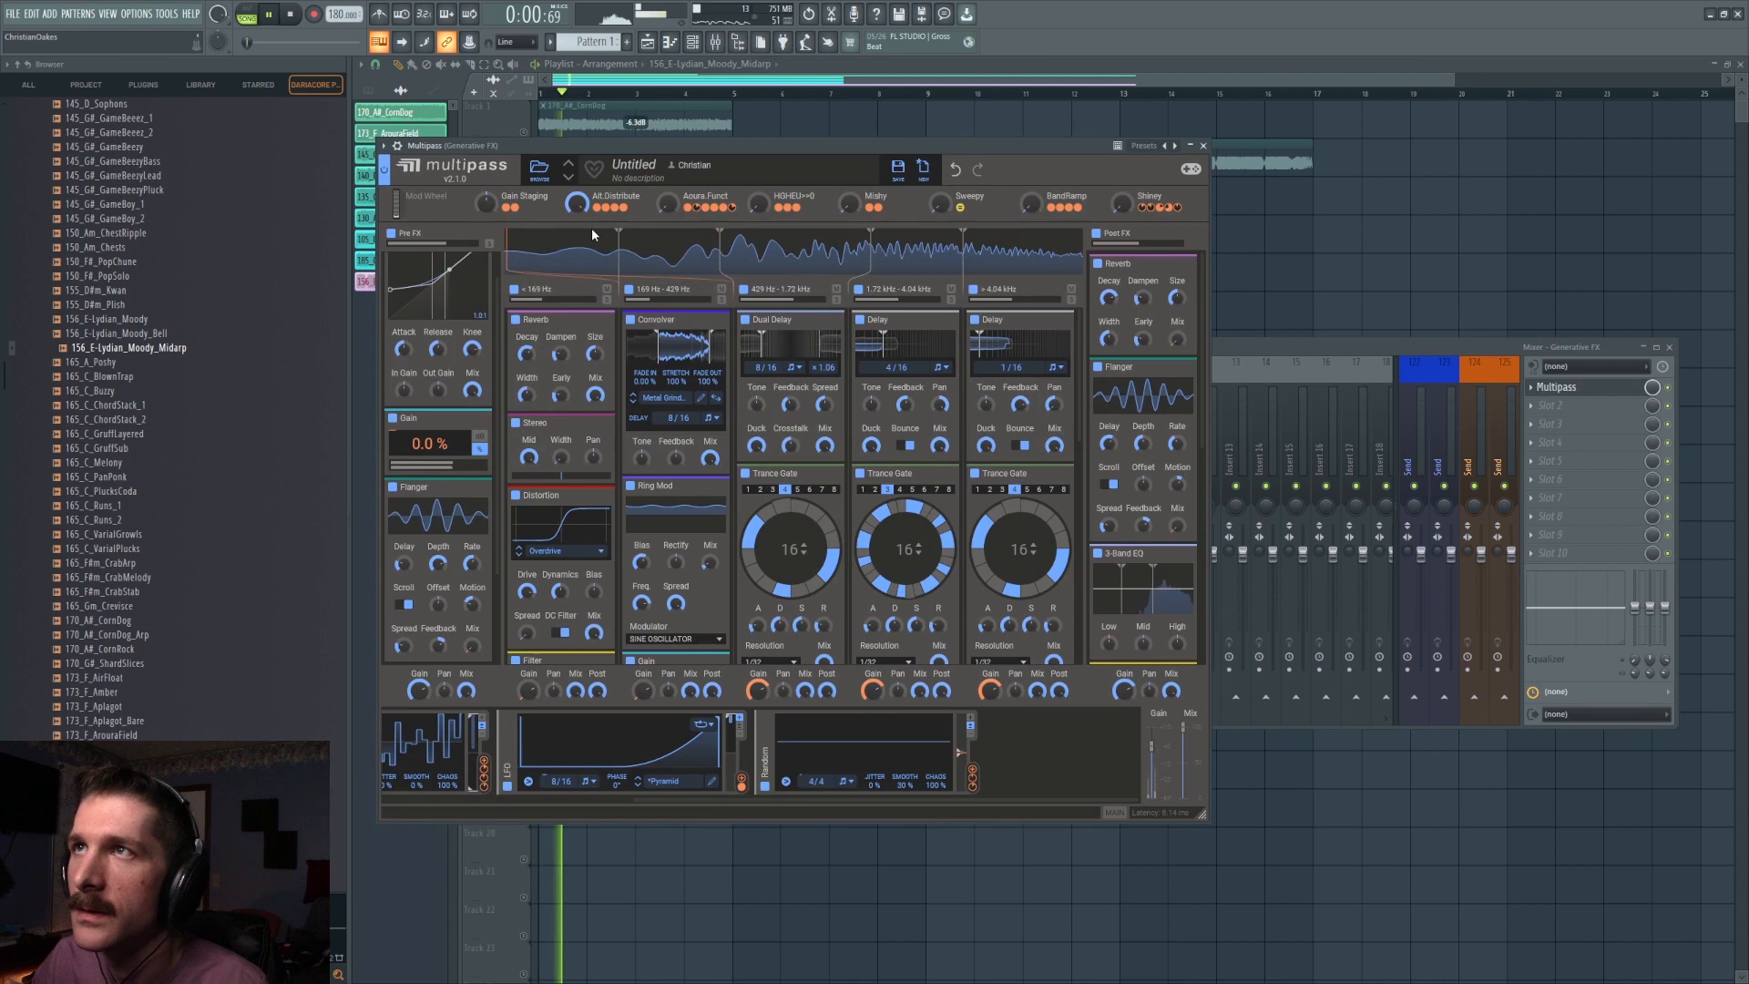
key(space)
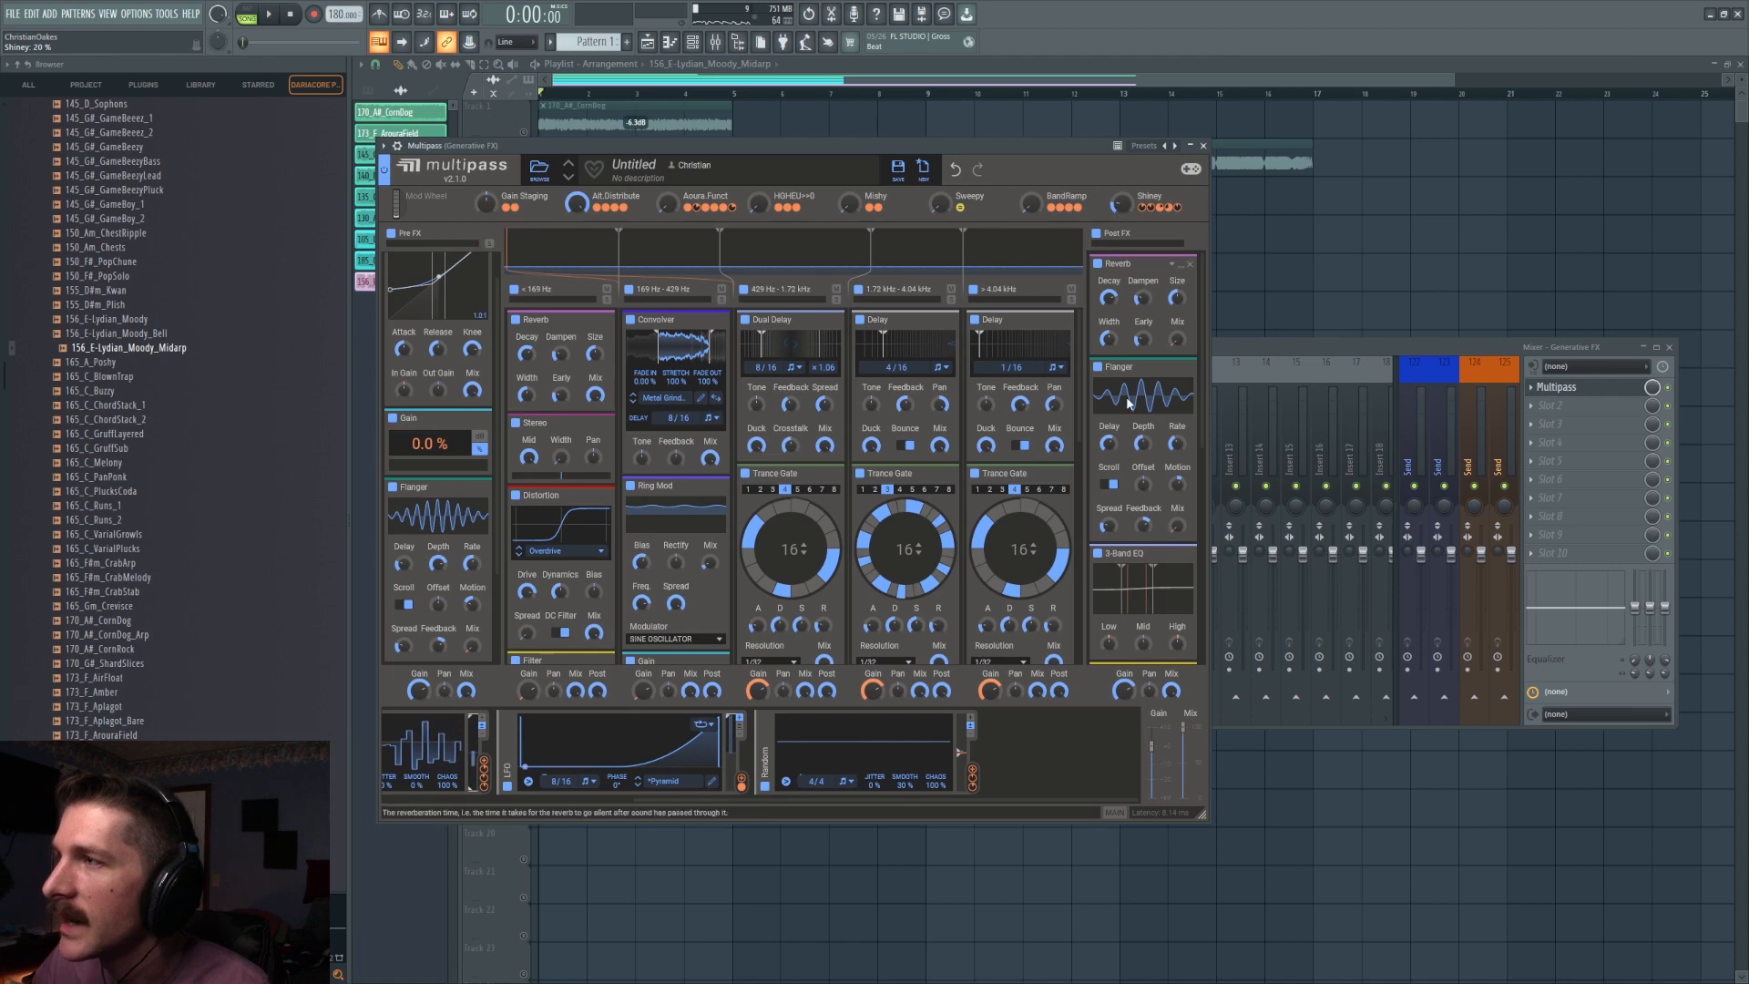
key(space)
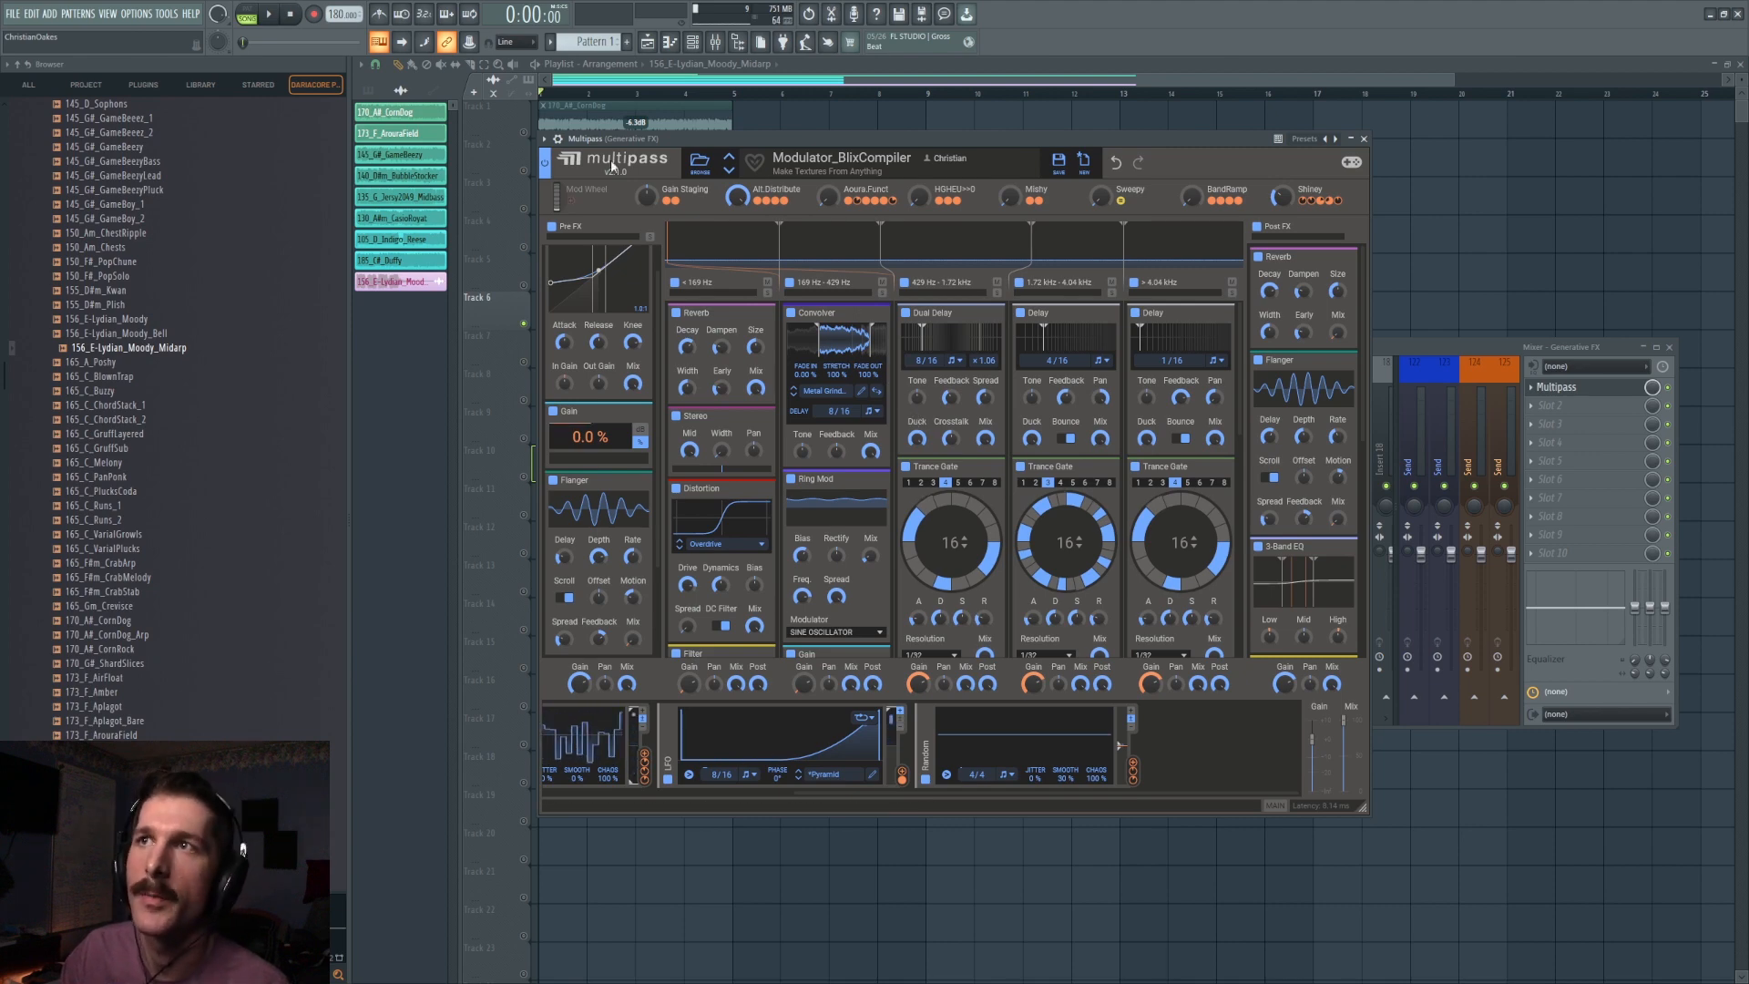
Solo the AnuraField loop on Track 2 and bring the Generative FX track's Multipass back into view.
key(F12)
right_click(524, 171)
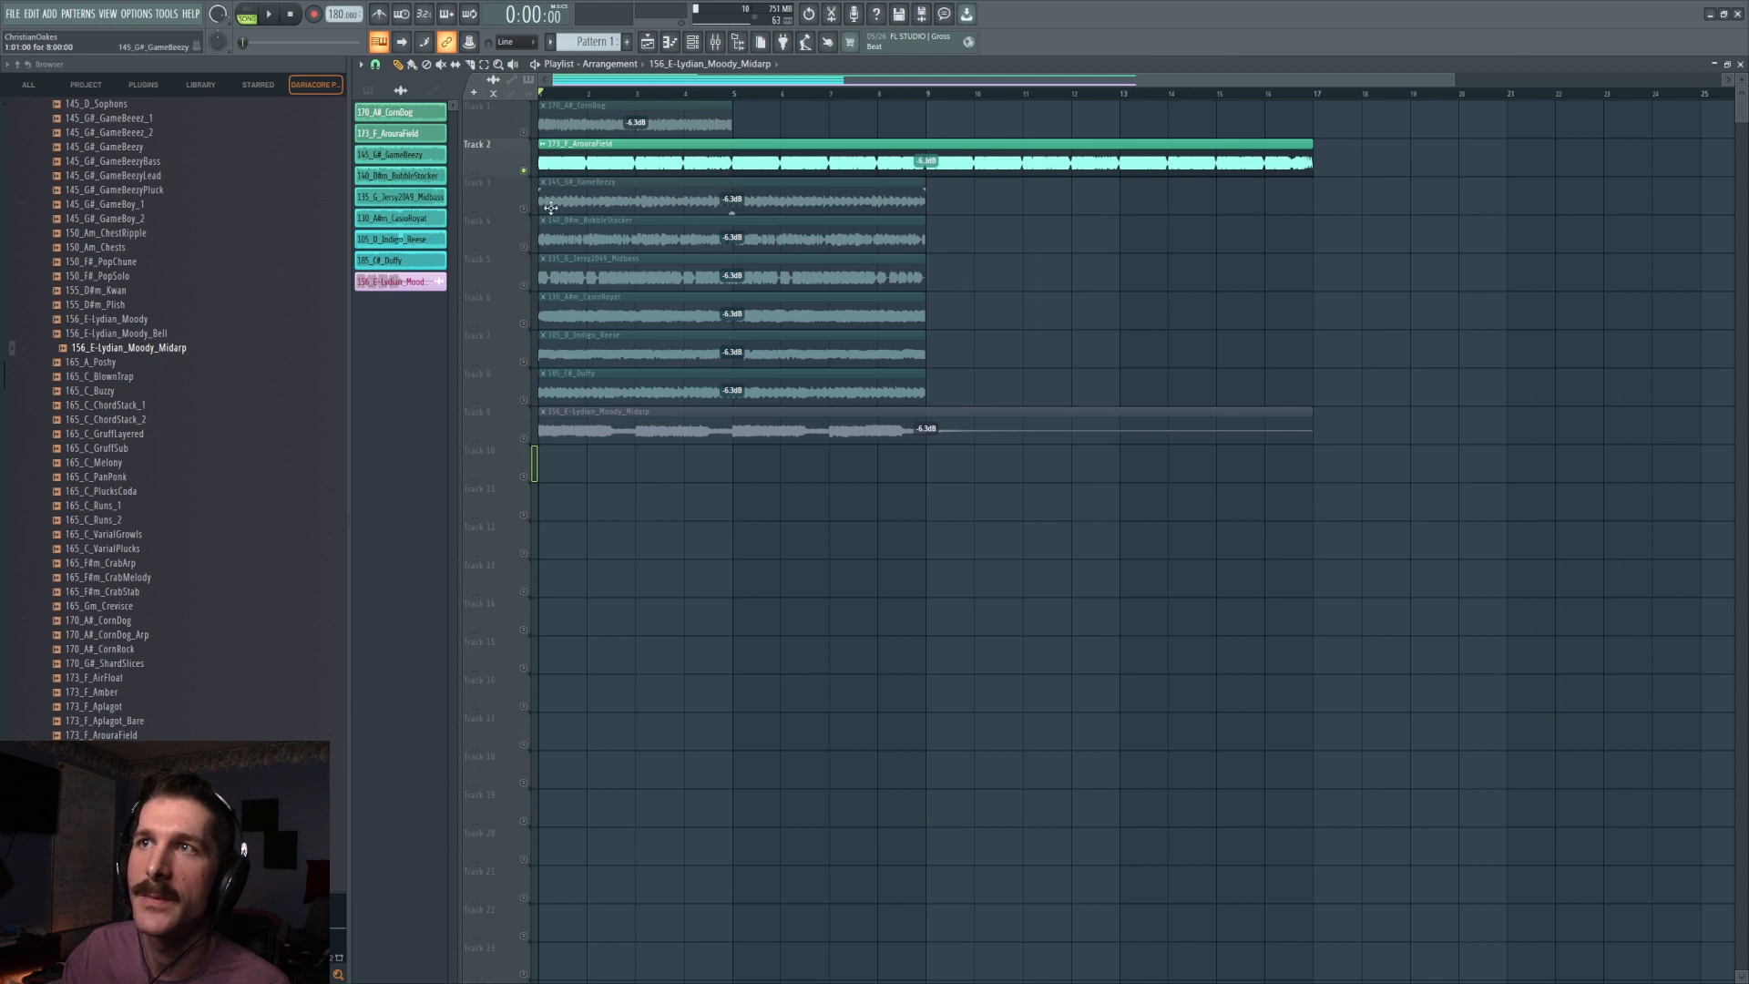
key(F9)
click(1558, 388)
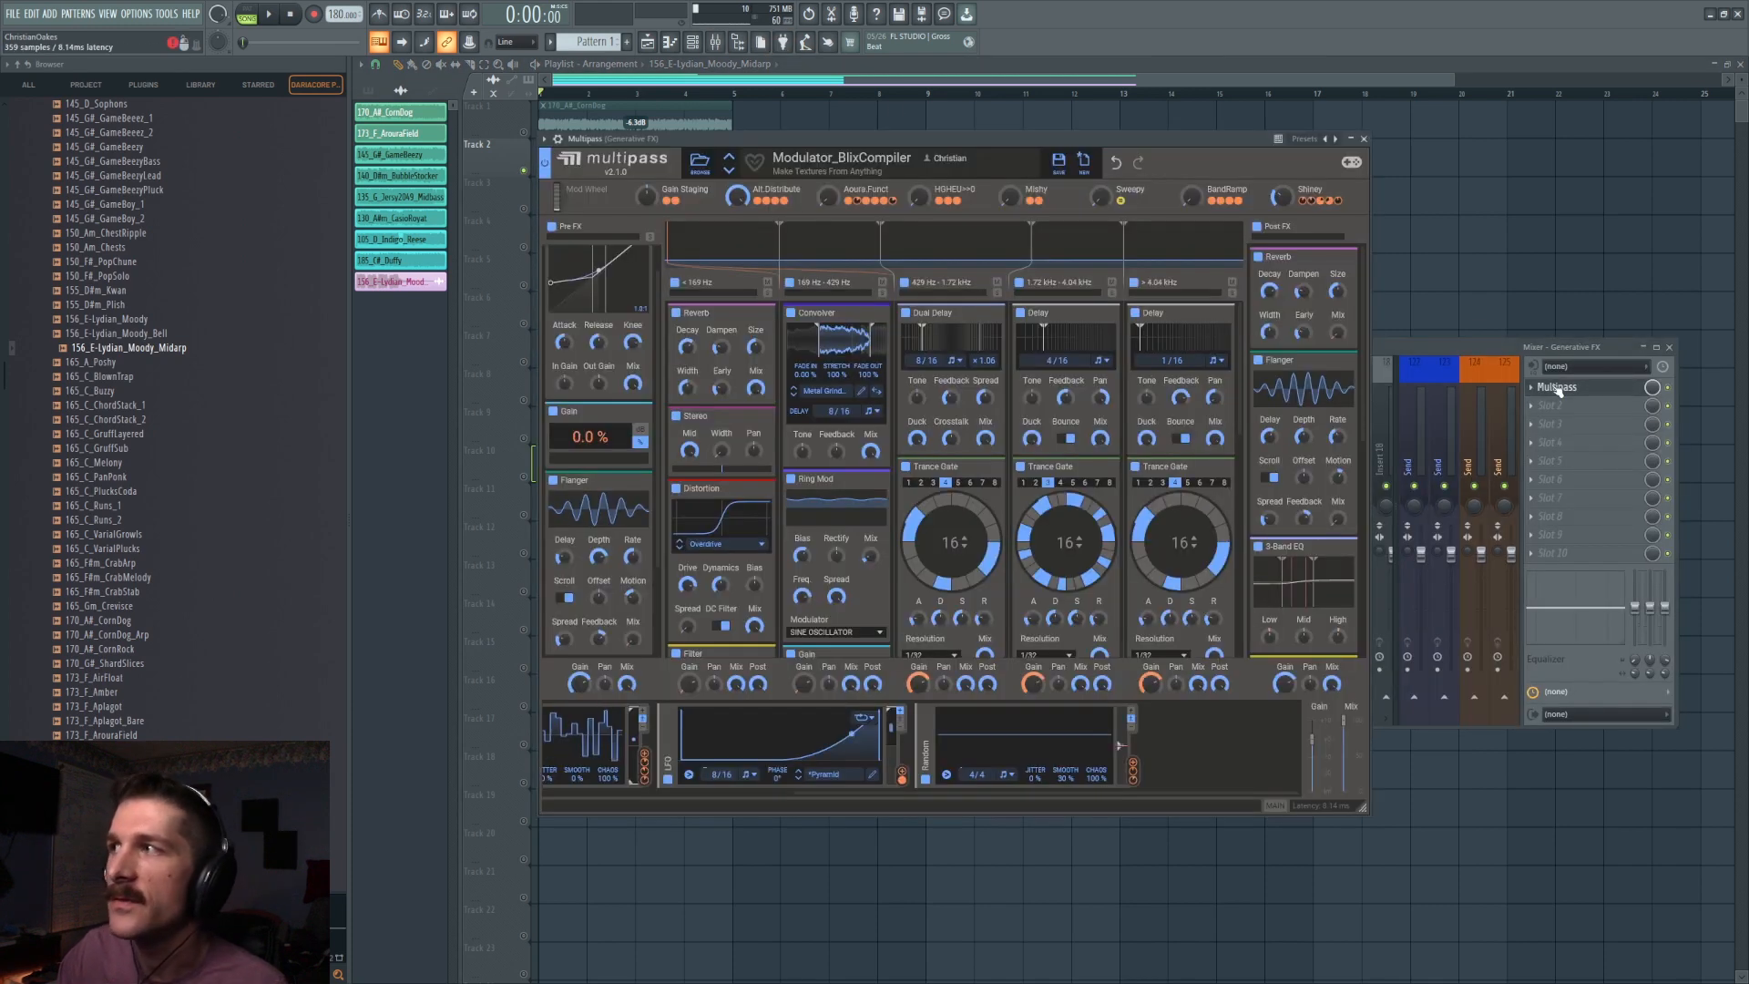